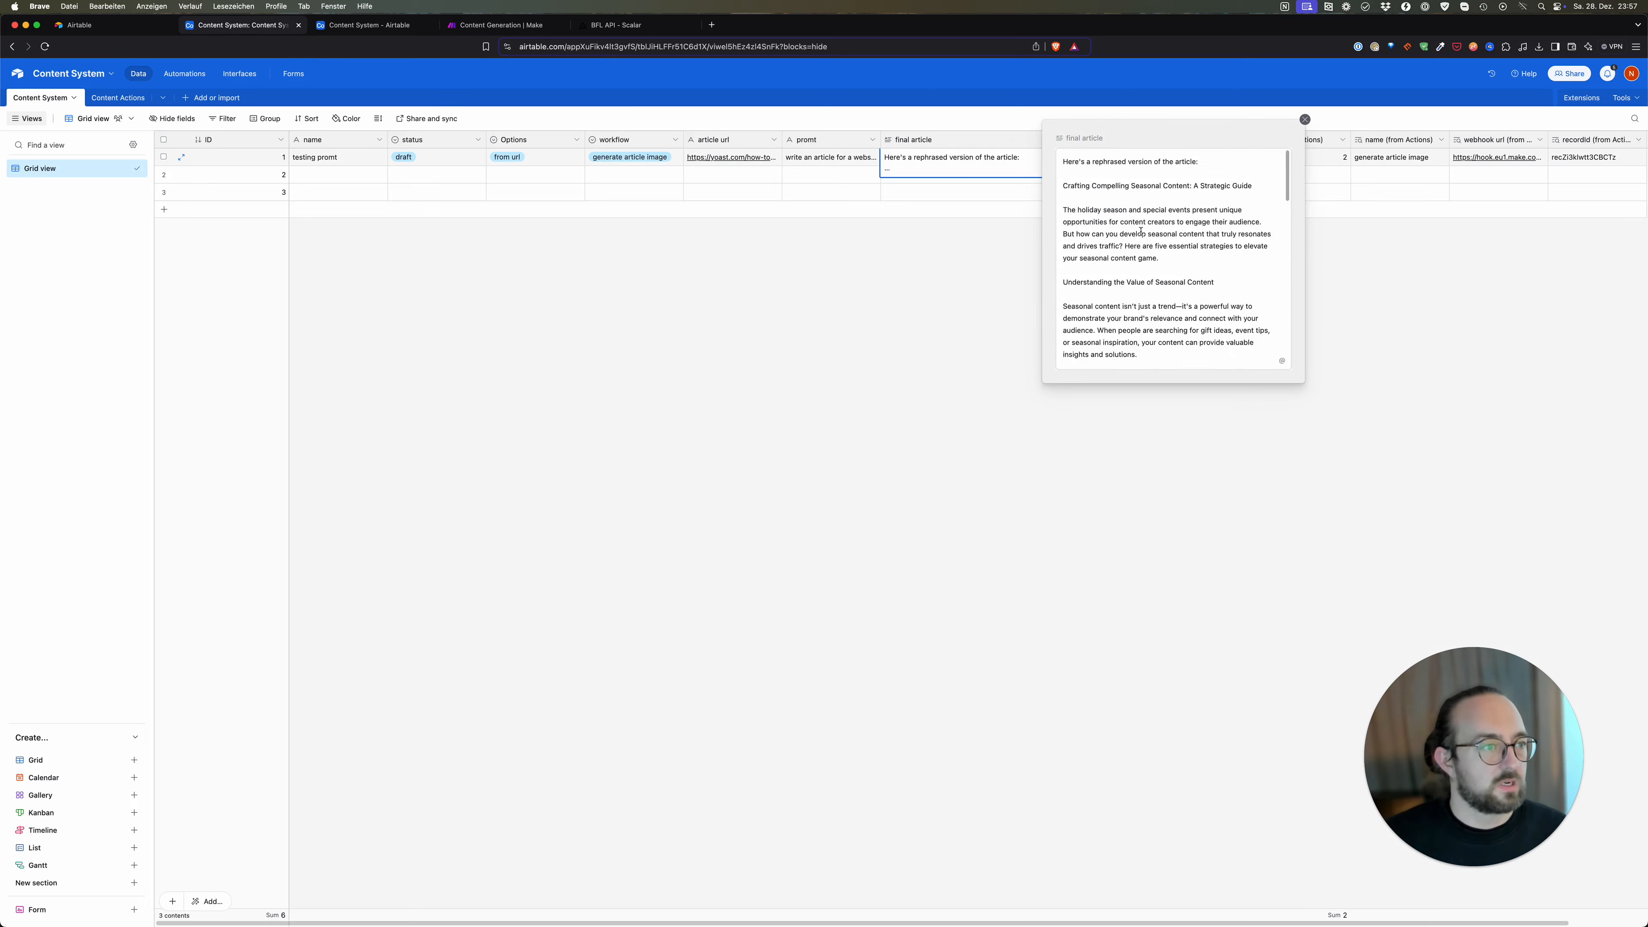
Step: Read through the final article text of the testing promt record in the Content System table
scroll(1145, 238, "down", 15)
scroll(1145, 238, "up", 15)
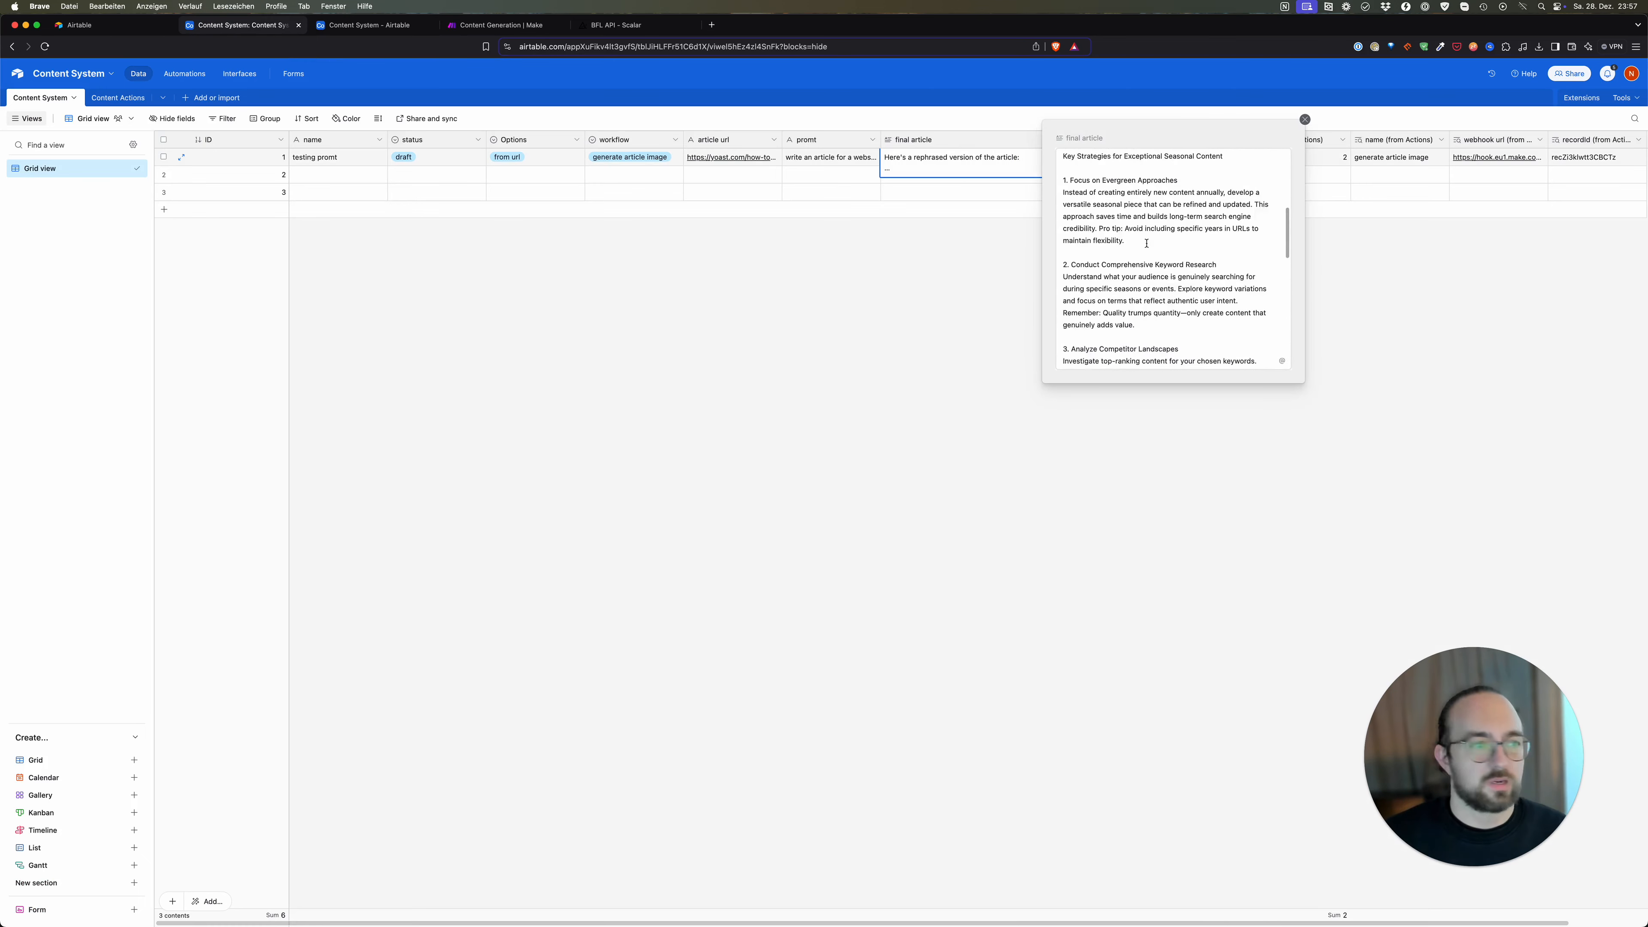
left_click(791, 342)
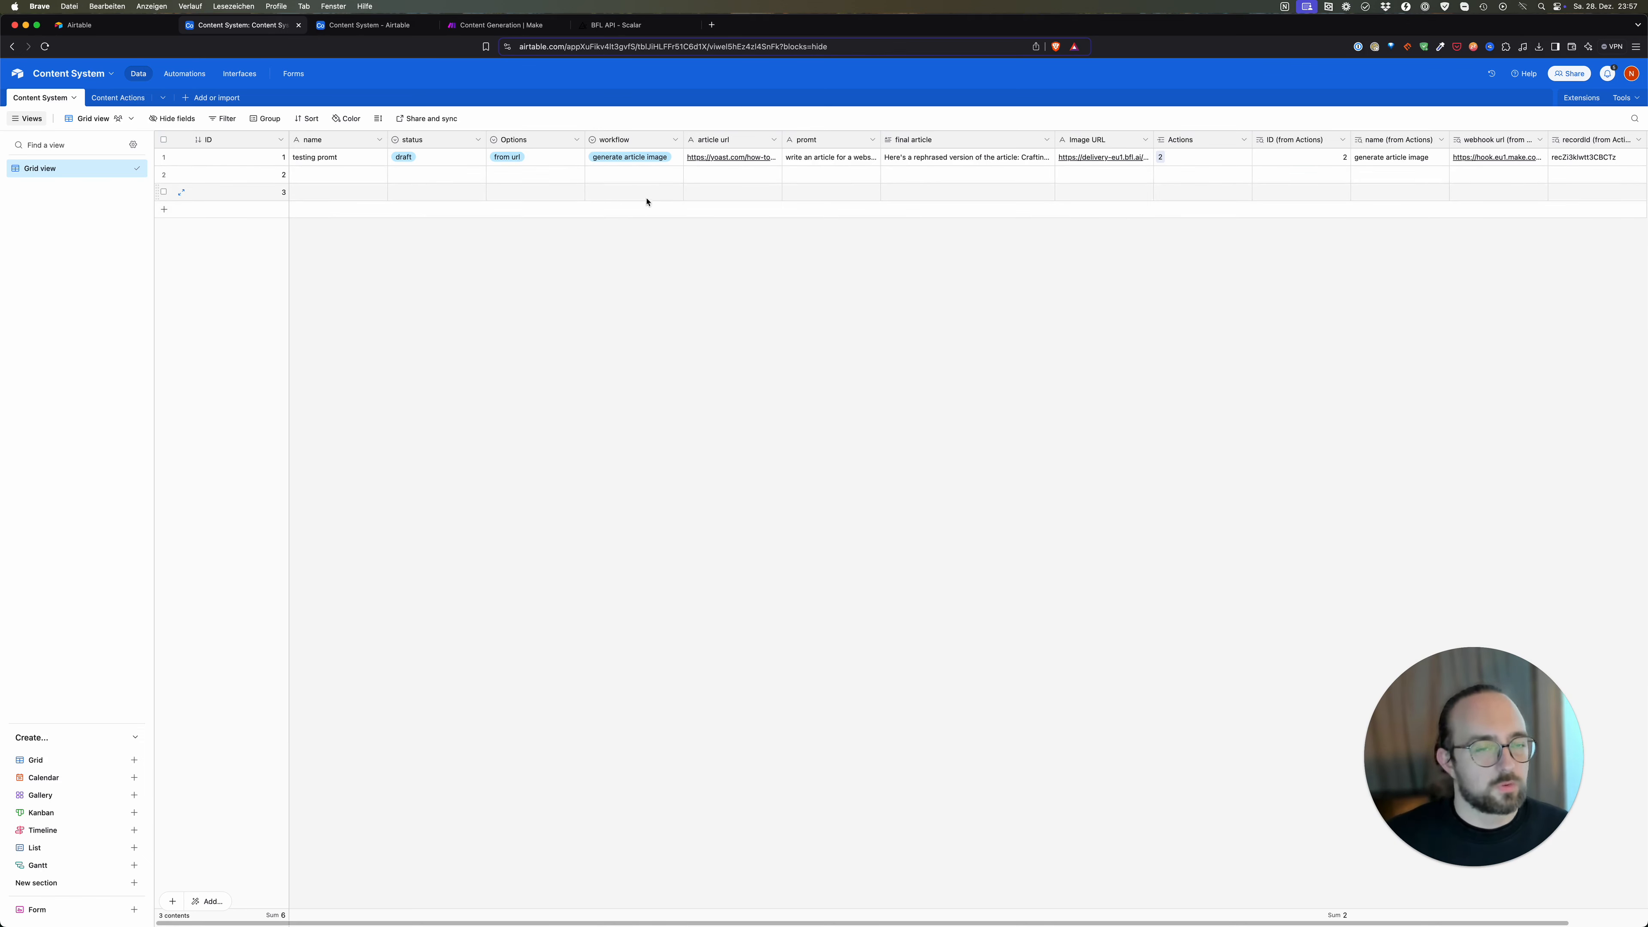
Step: Review the Content Generation scenario in Make and the workflow options offered for the first record in Airtable
left_click(669, 160)
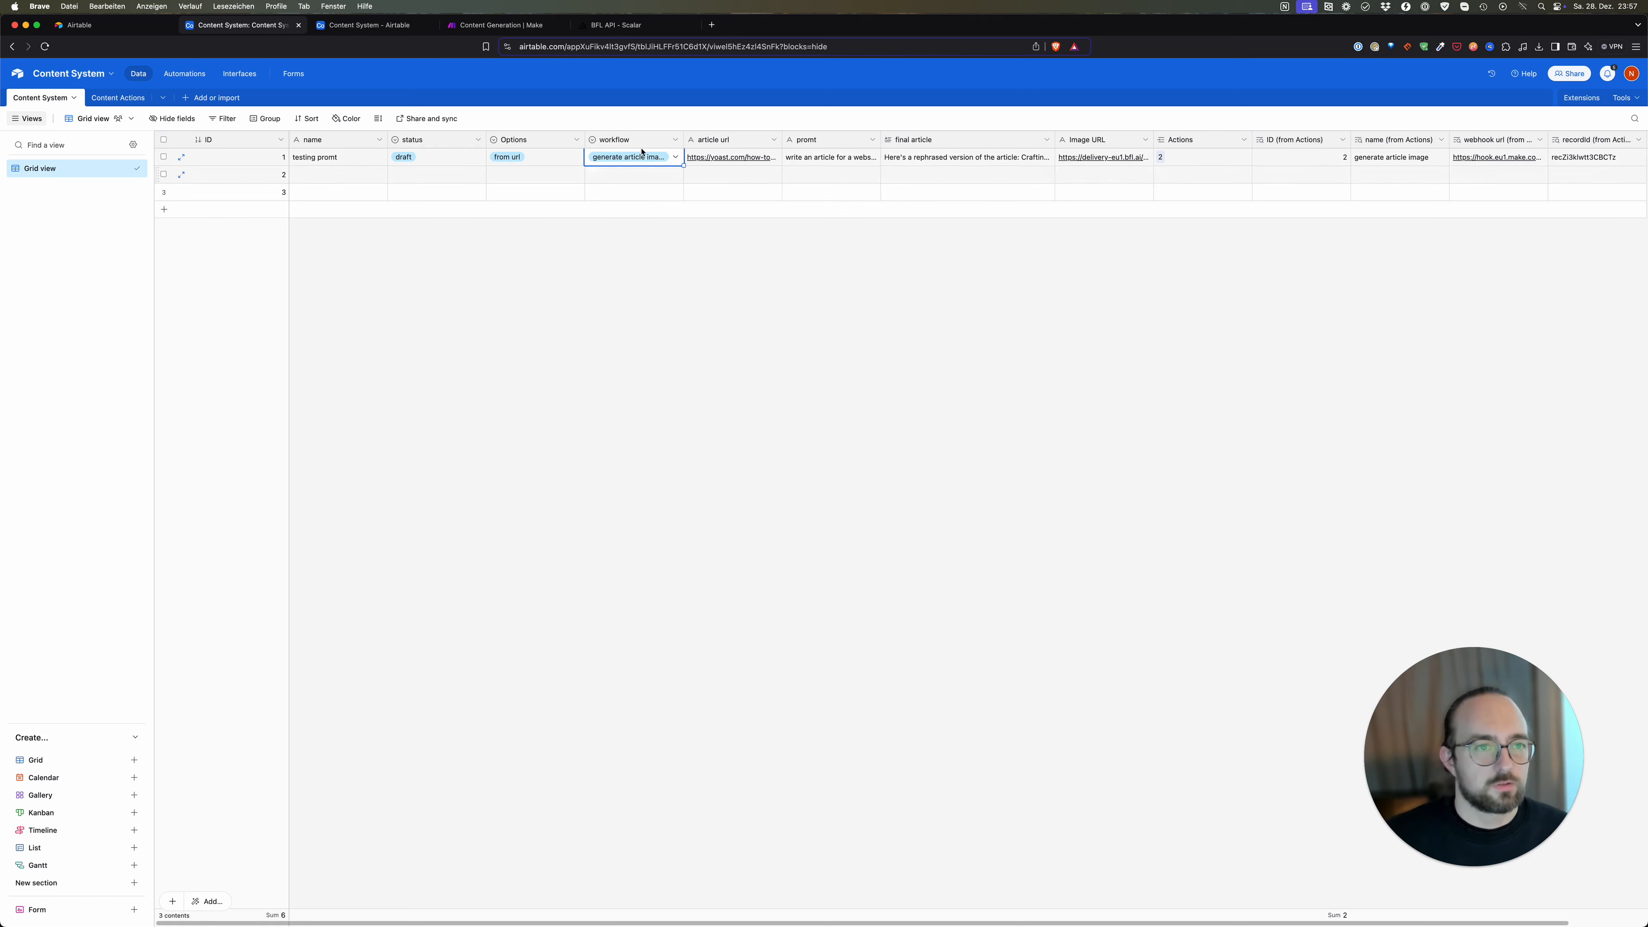
left_click(501, 25)
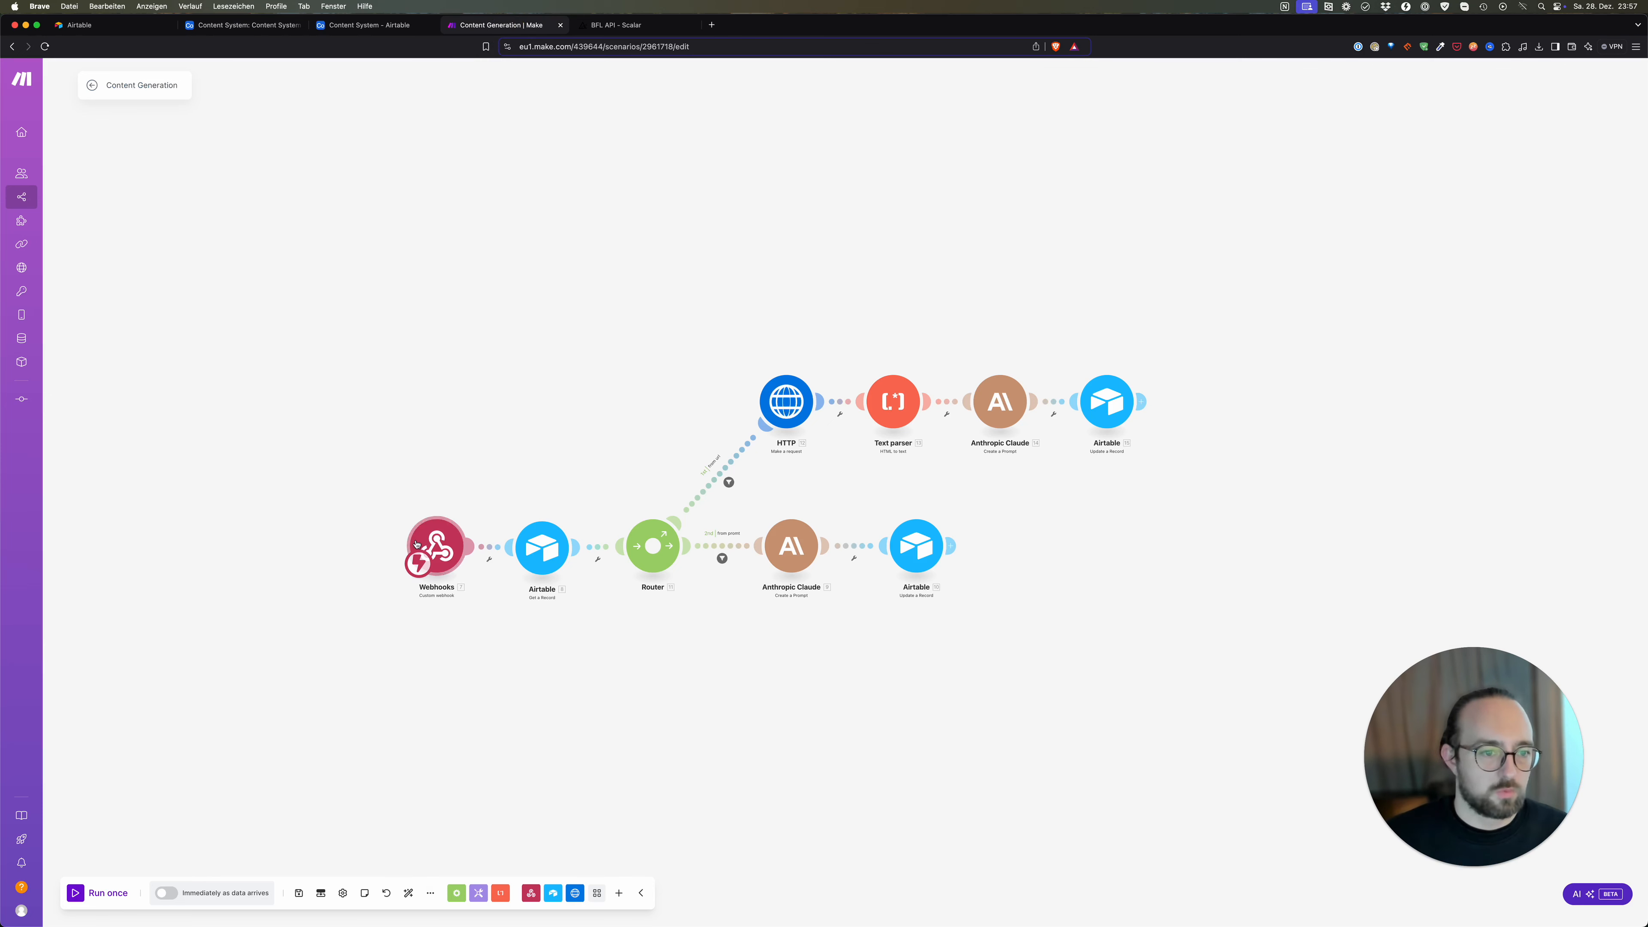
left_click(263, 26)
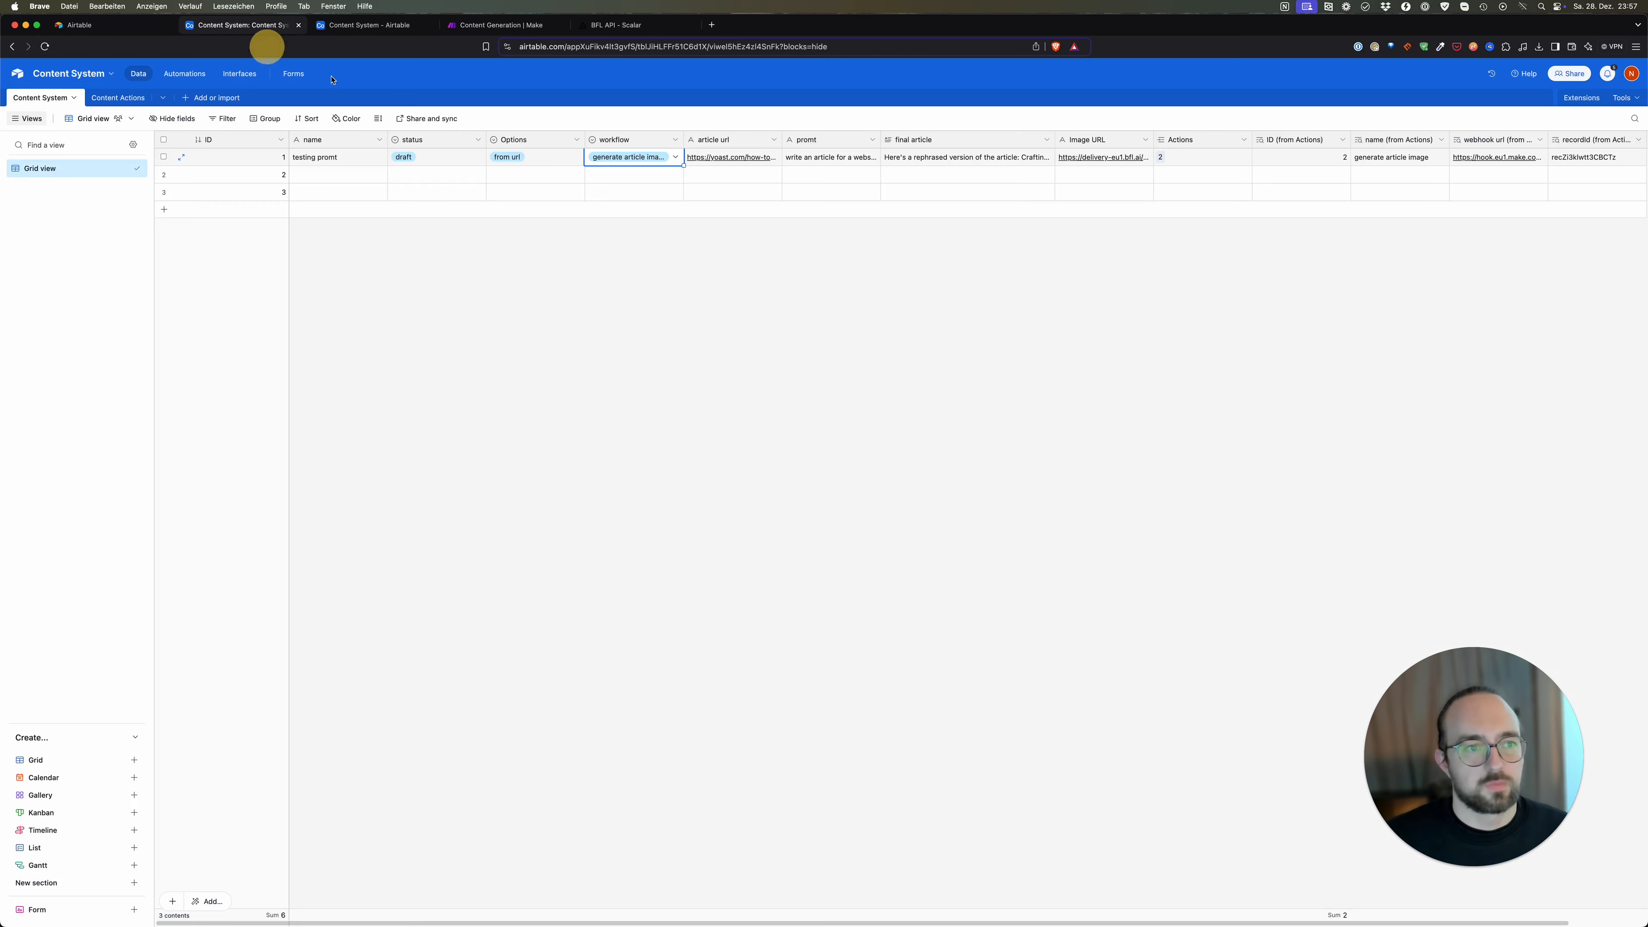
left_click(674, 158)
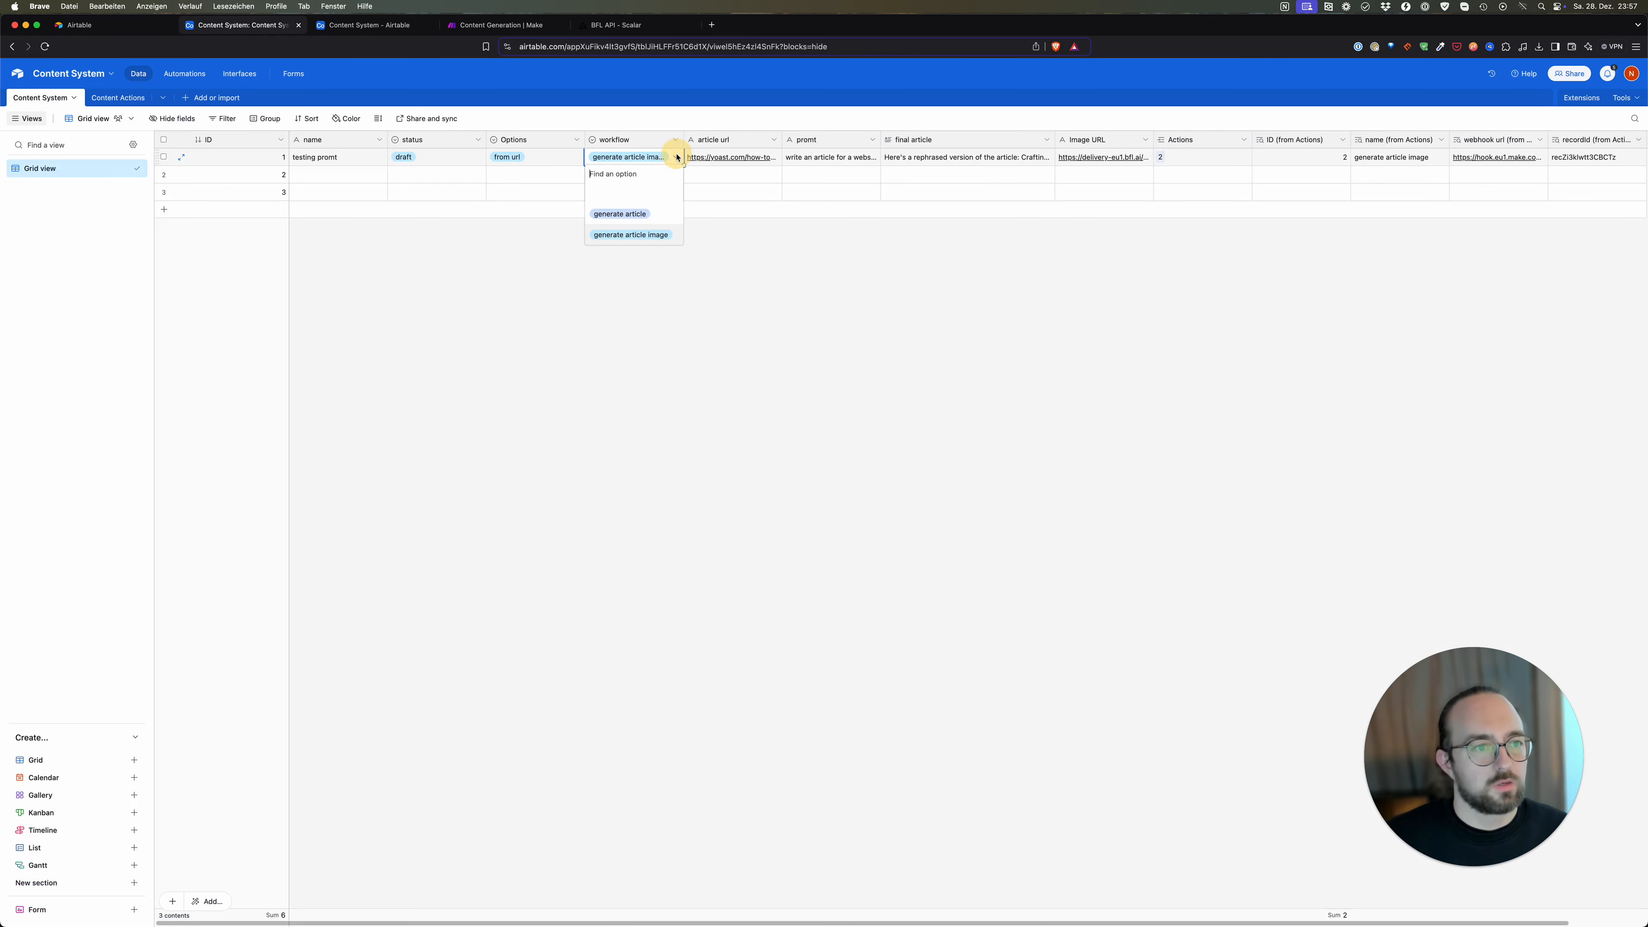
left_click(654, 217)
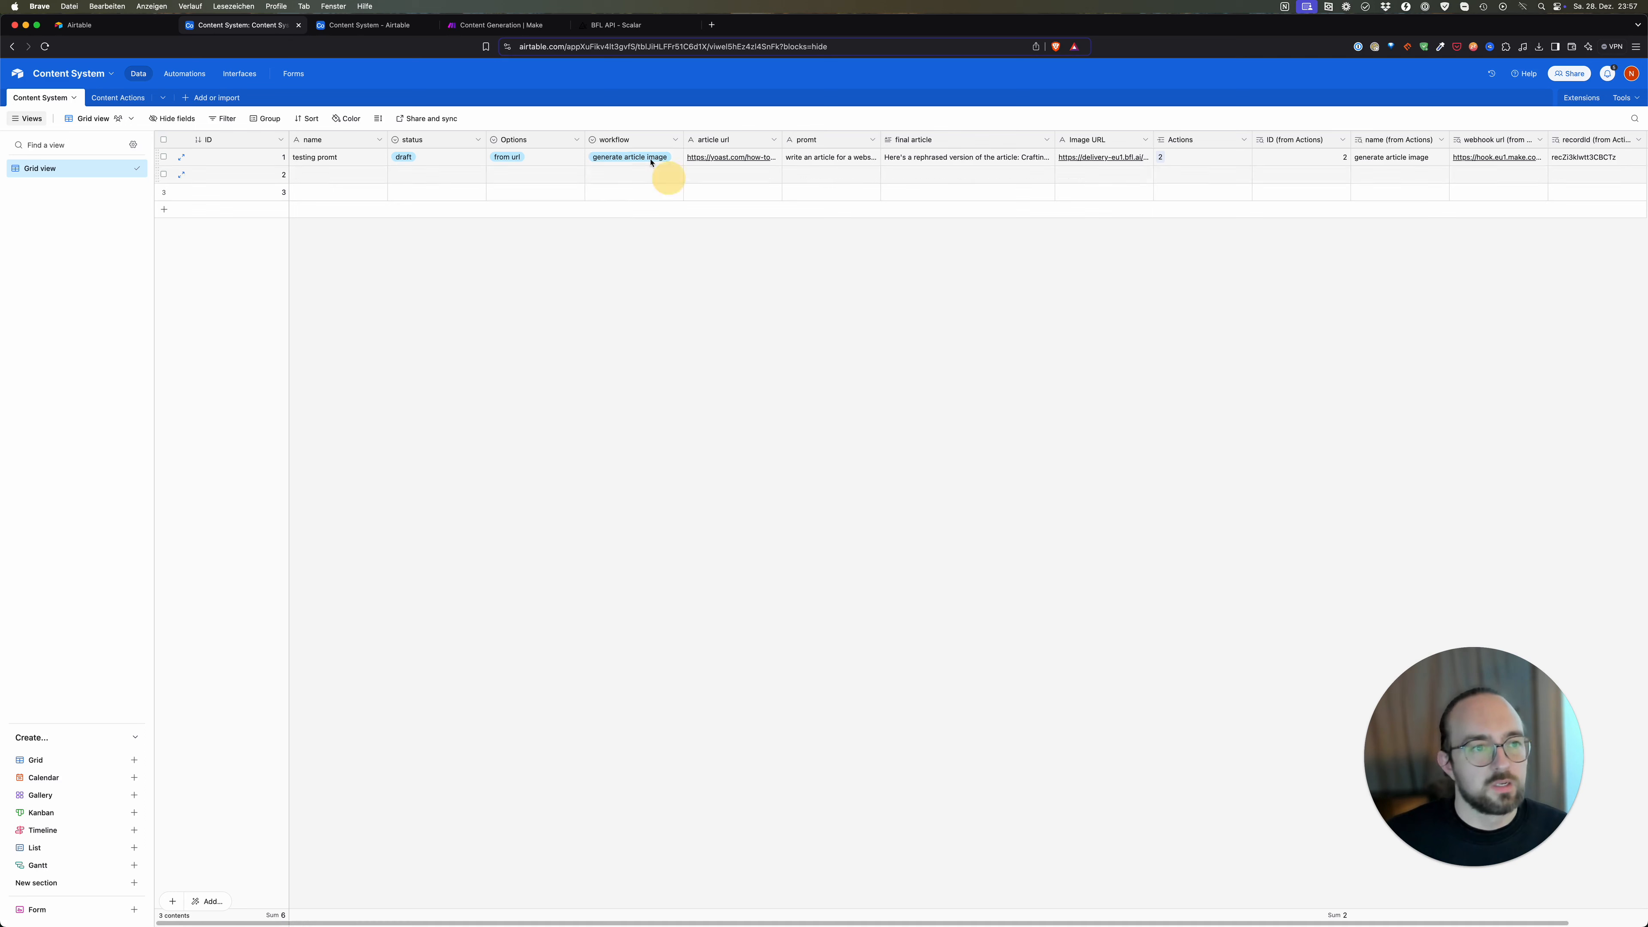
Step: Add the option "generate long form article" to the workflow field, place it between the two existing options, and save the field
left_click(675, 139)
left_click(627, 159)
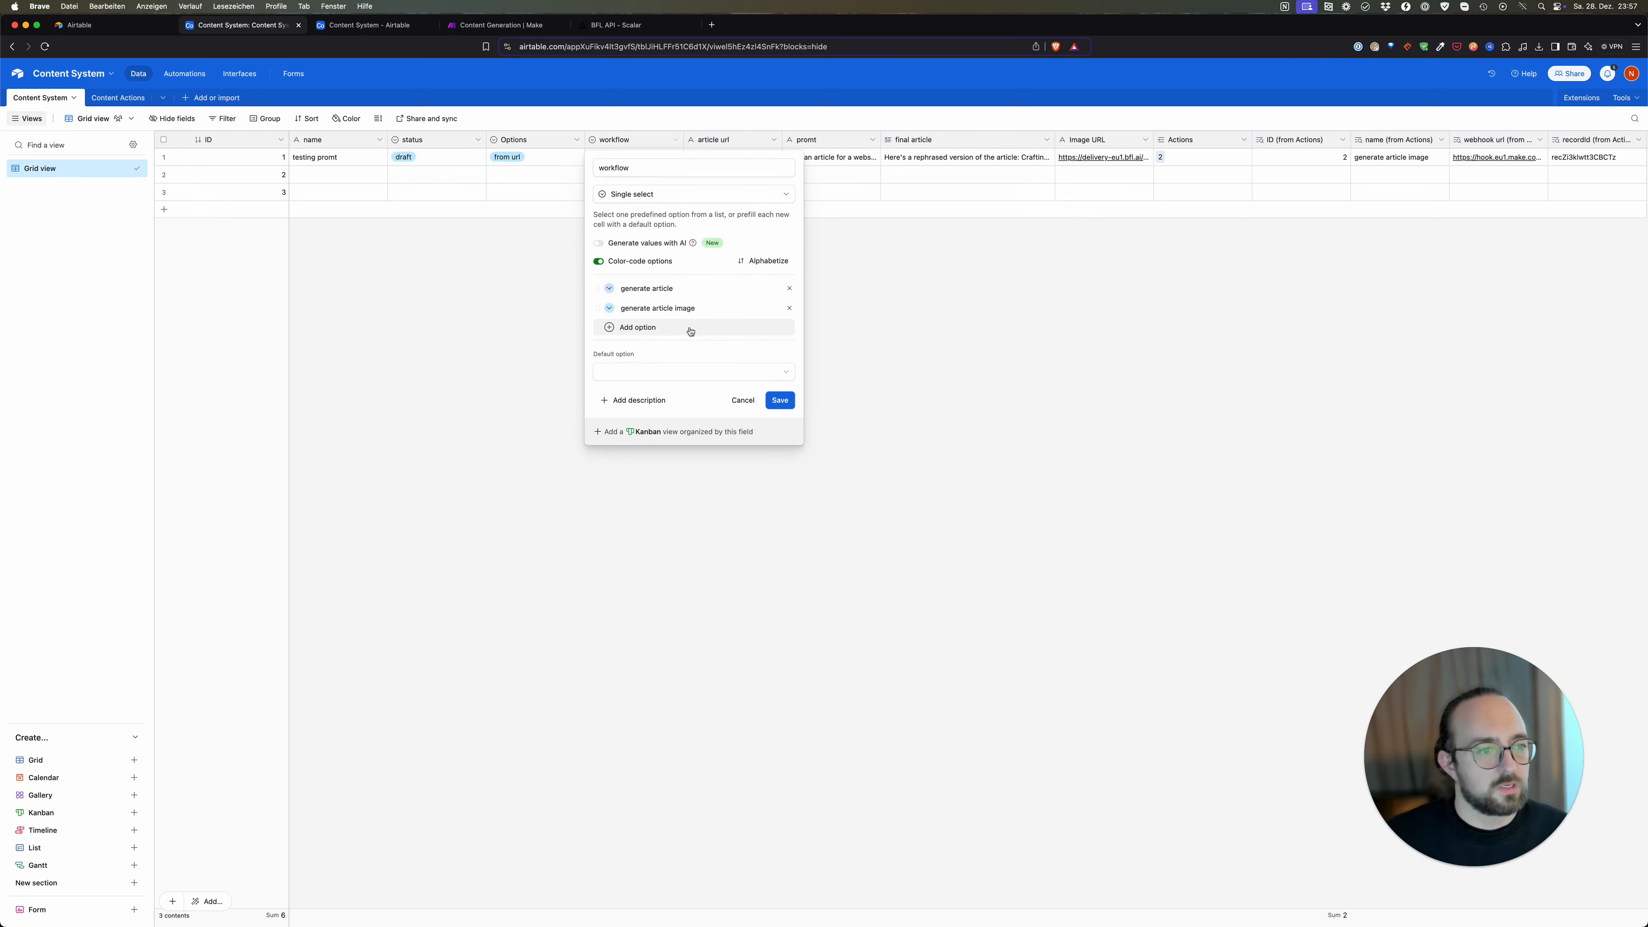
left_click(673, 327)
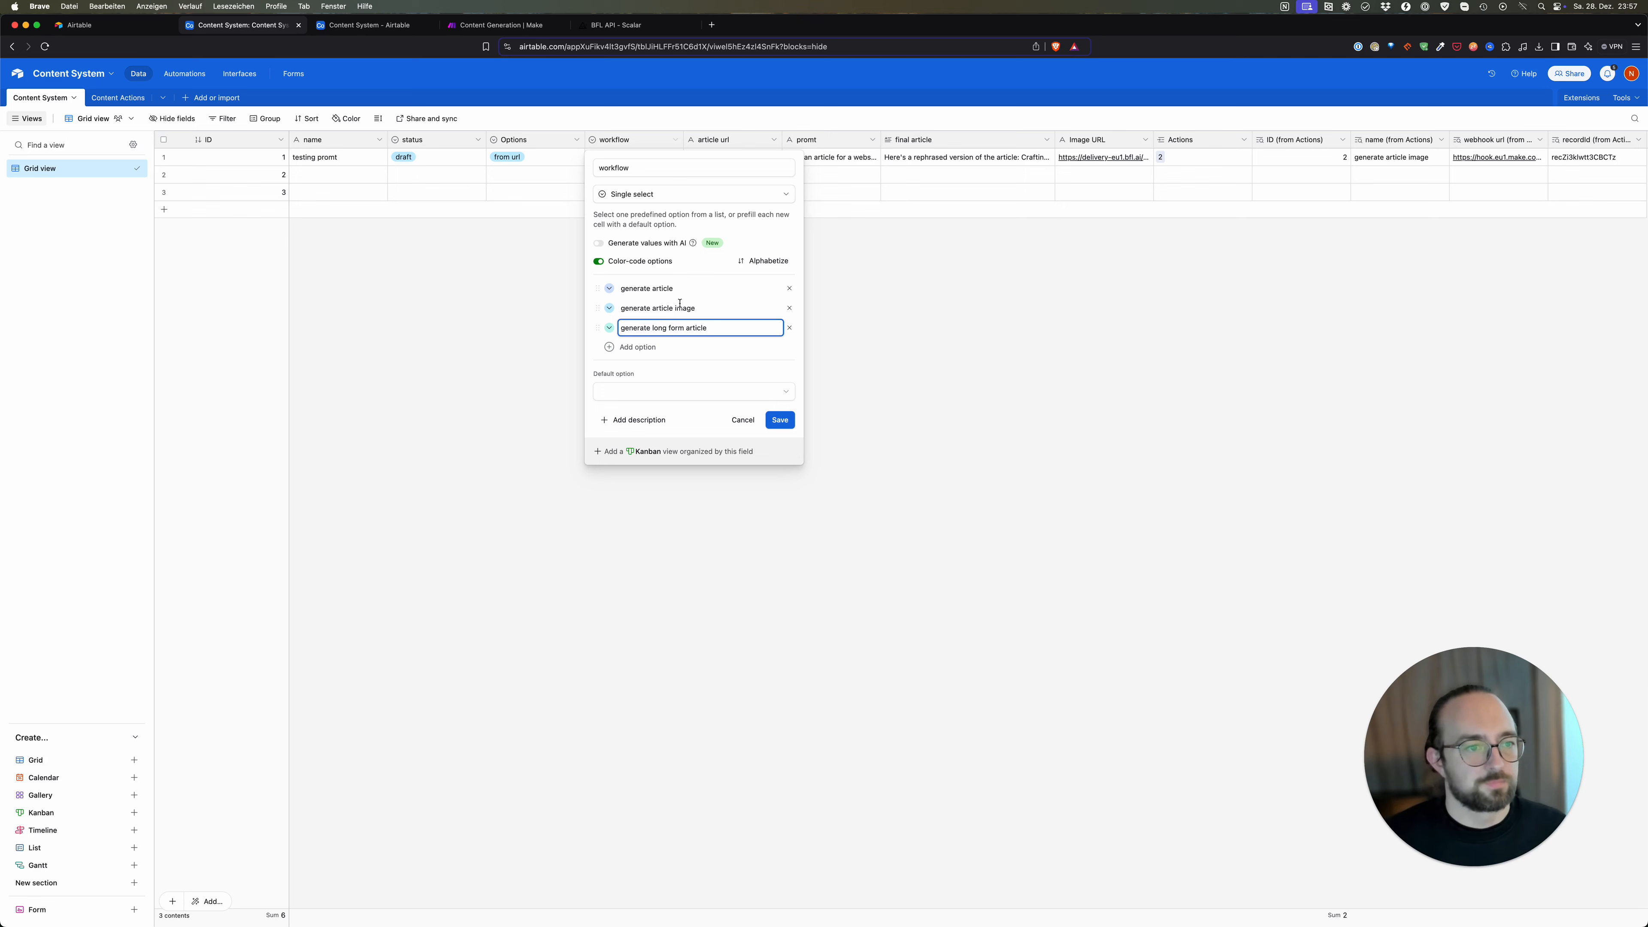
key("Return")
left_click_drag(598, 328, 604, 309)
left_click(789, 348)
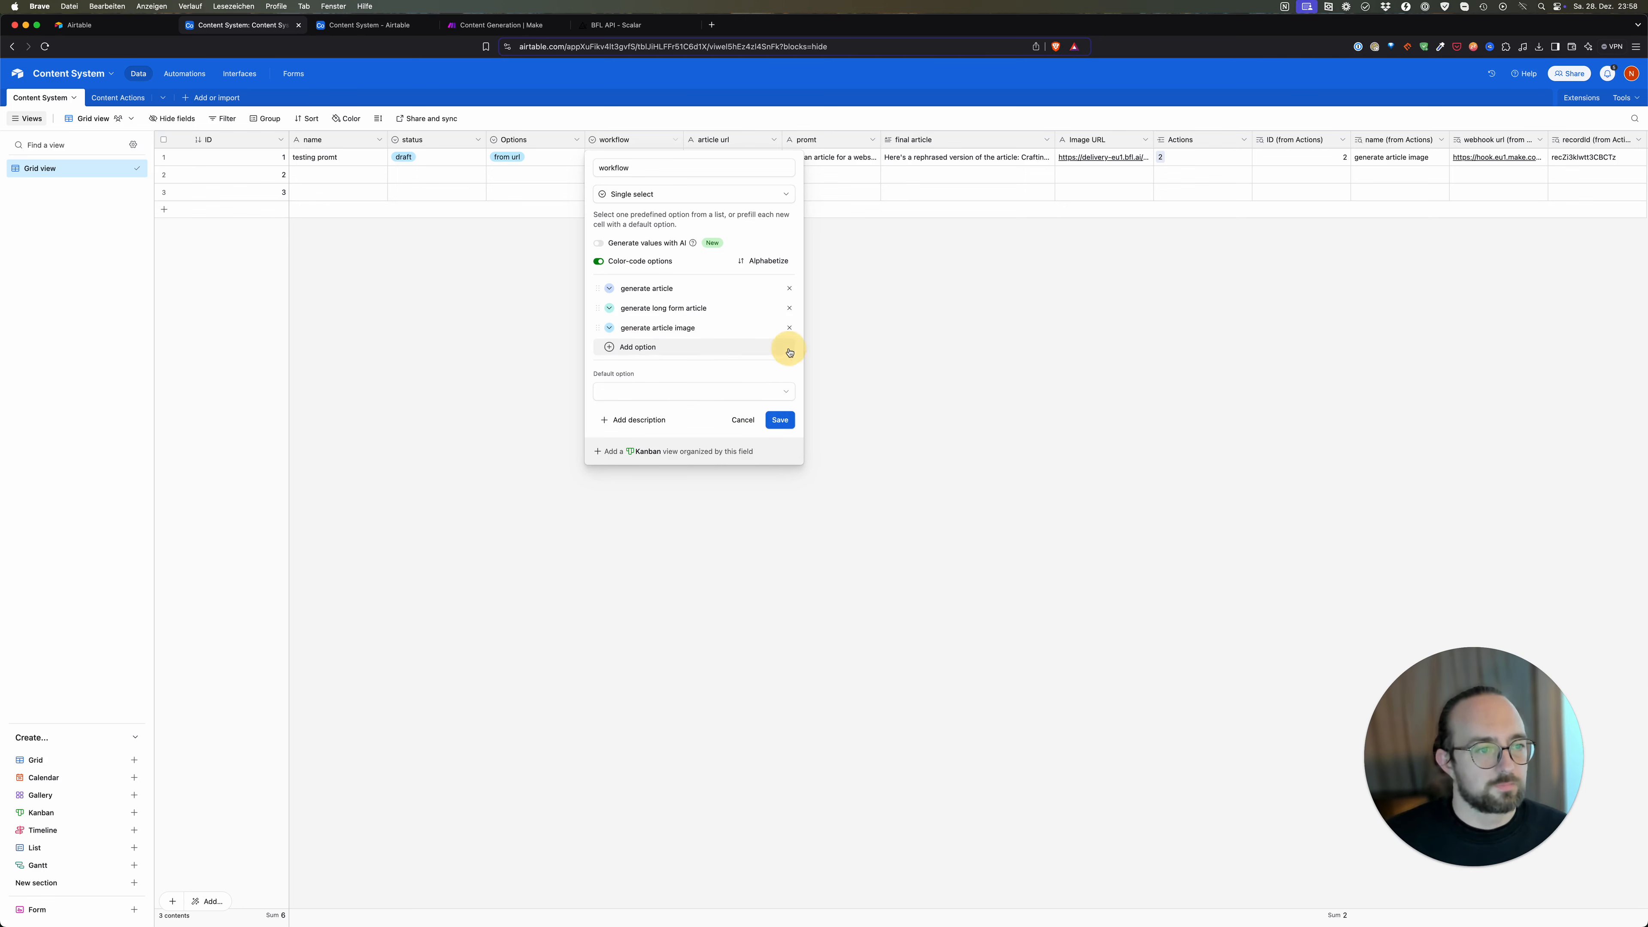
left_click(782, 421)
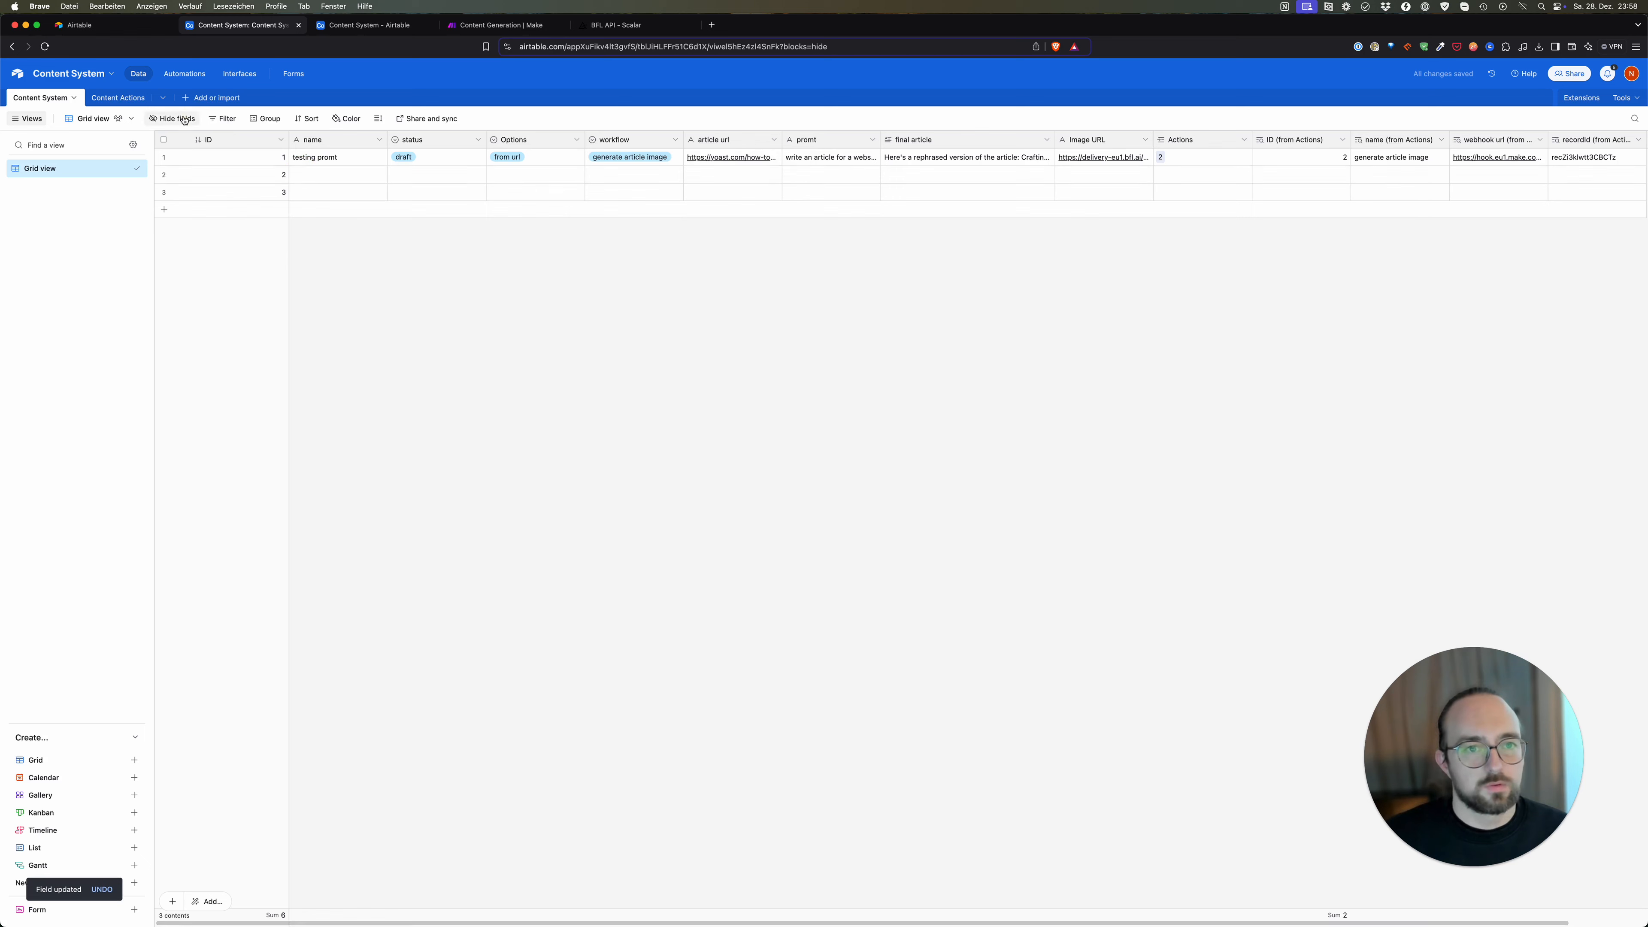
Step: Open the "watch workflow changes" automation with its record-matching trigger settings
left_click(194, 74)
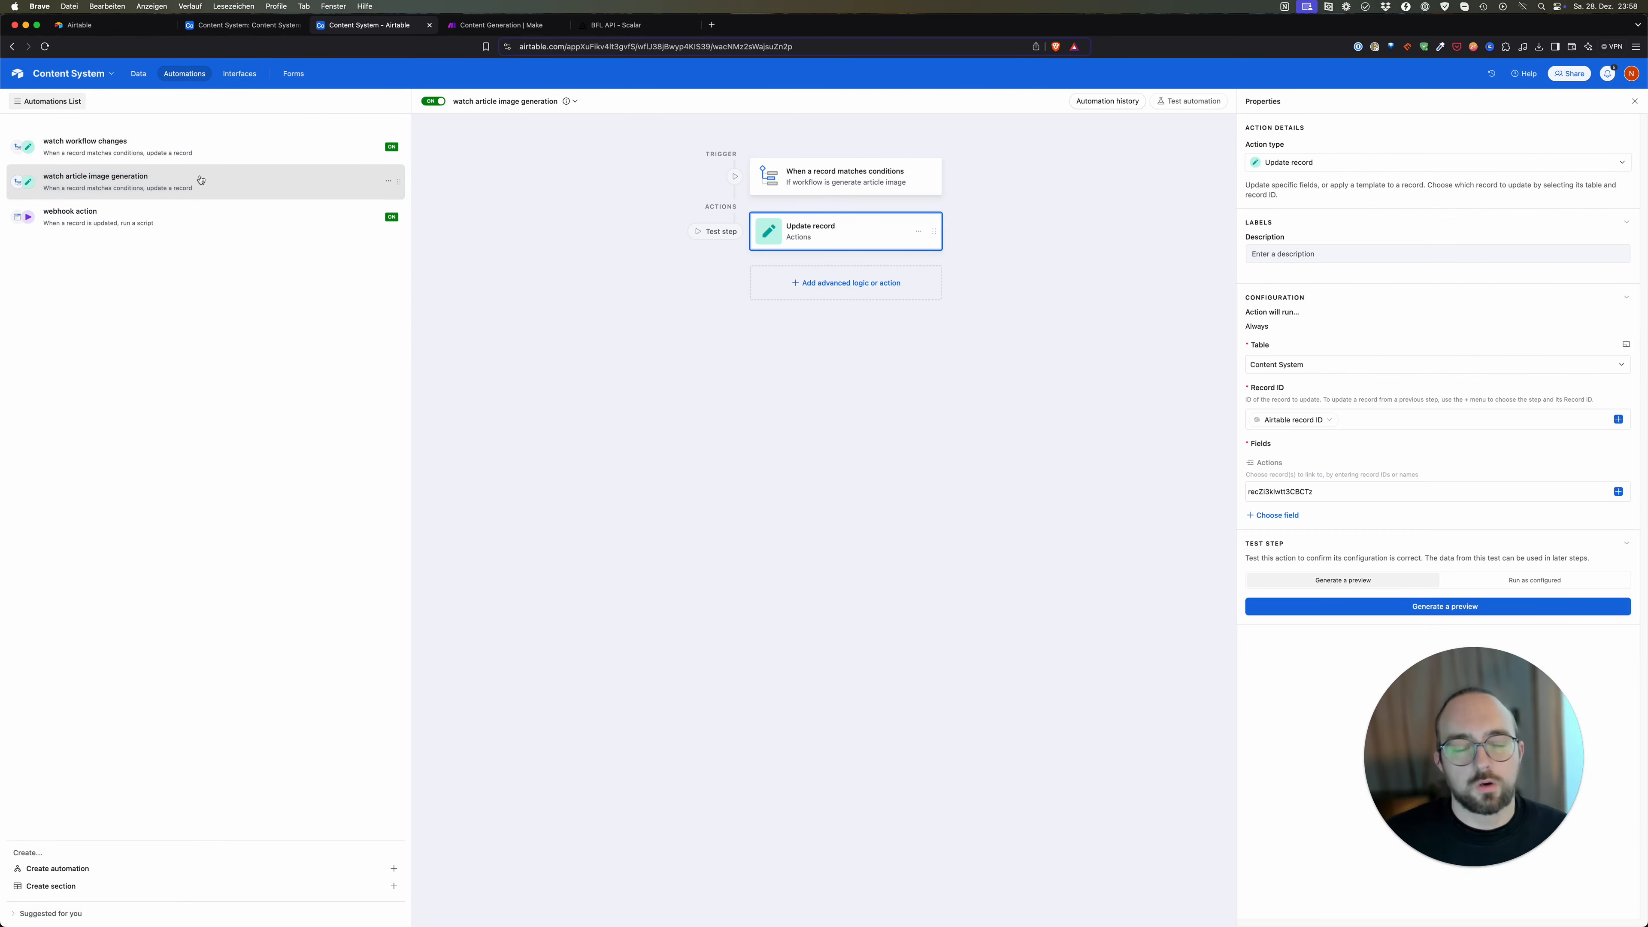
left_click(195, 149)
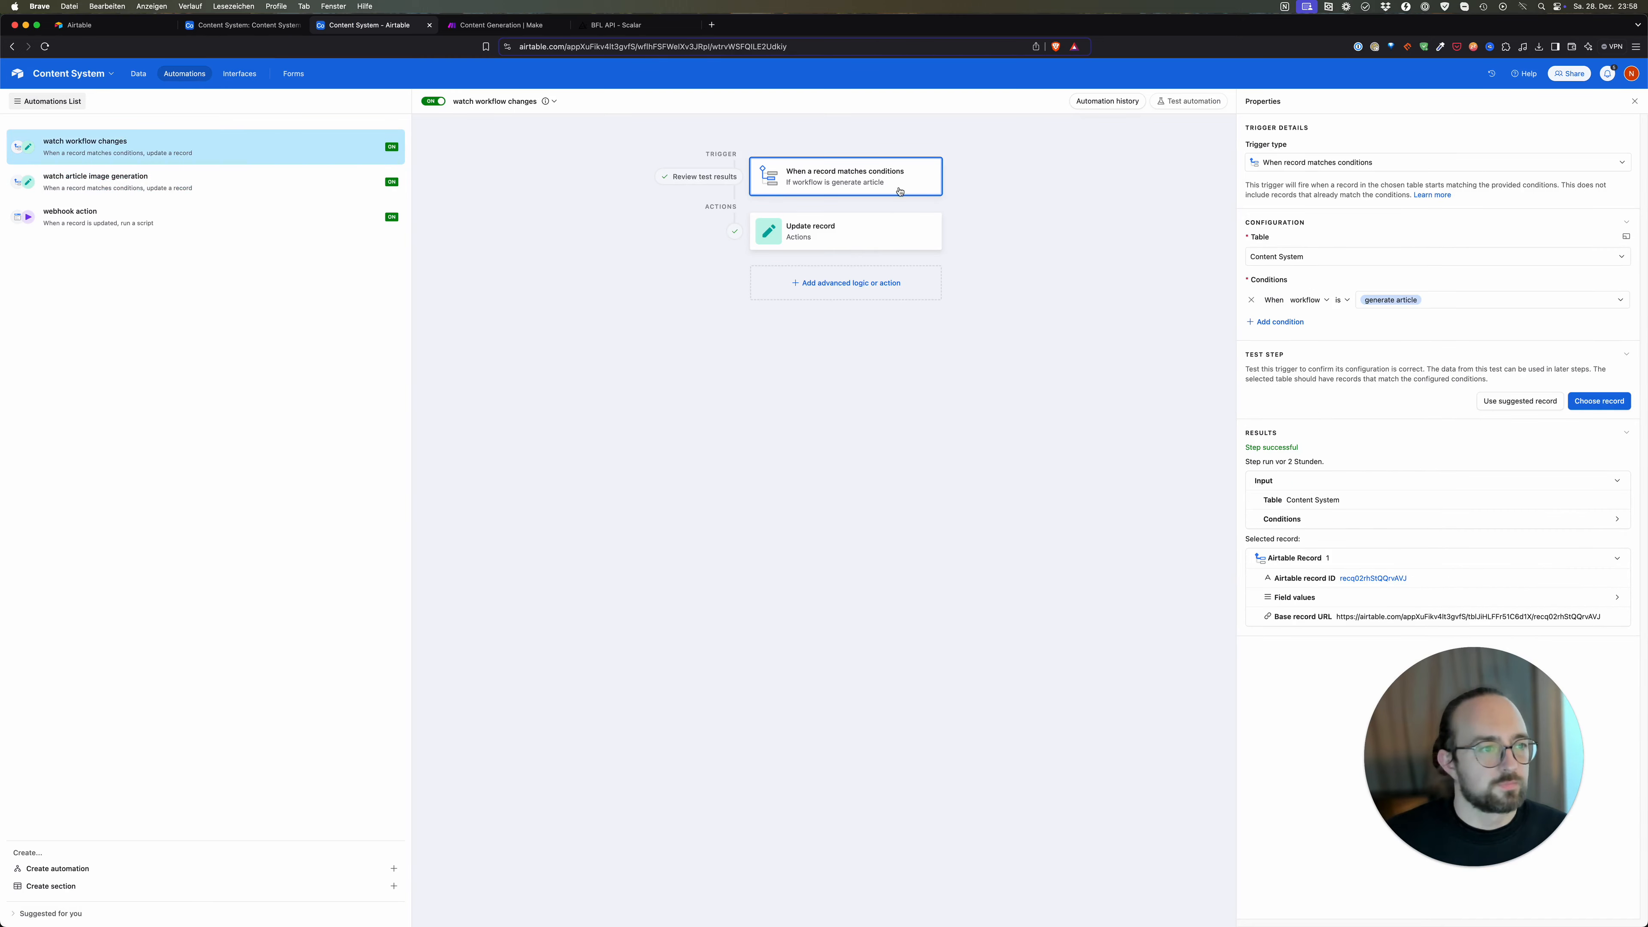
left_click(1457, 303)
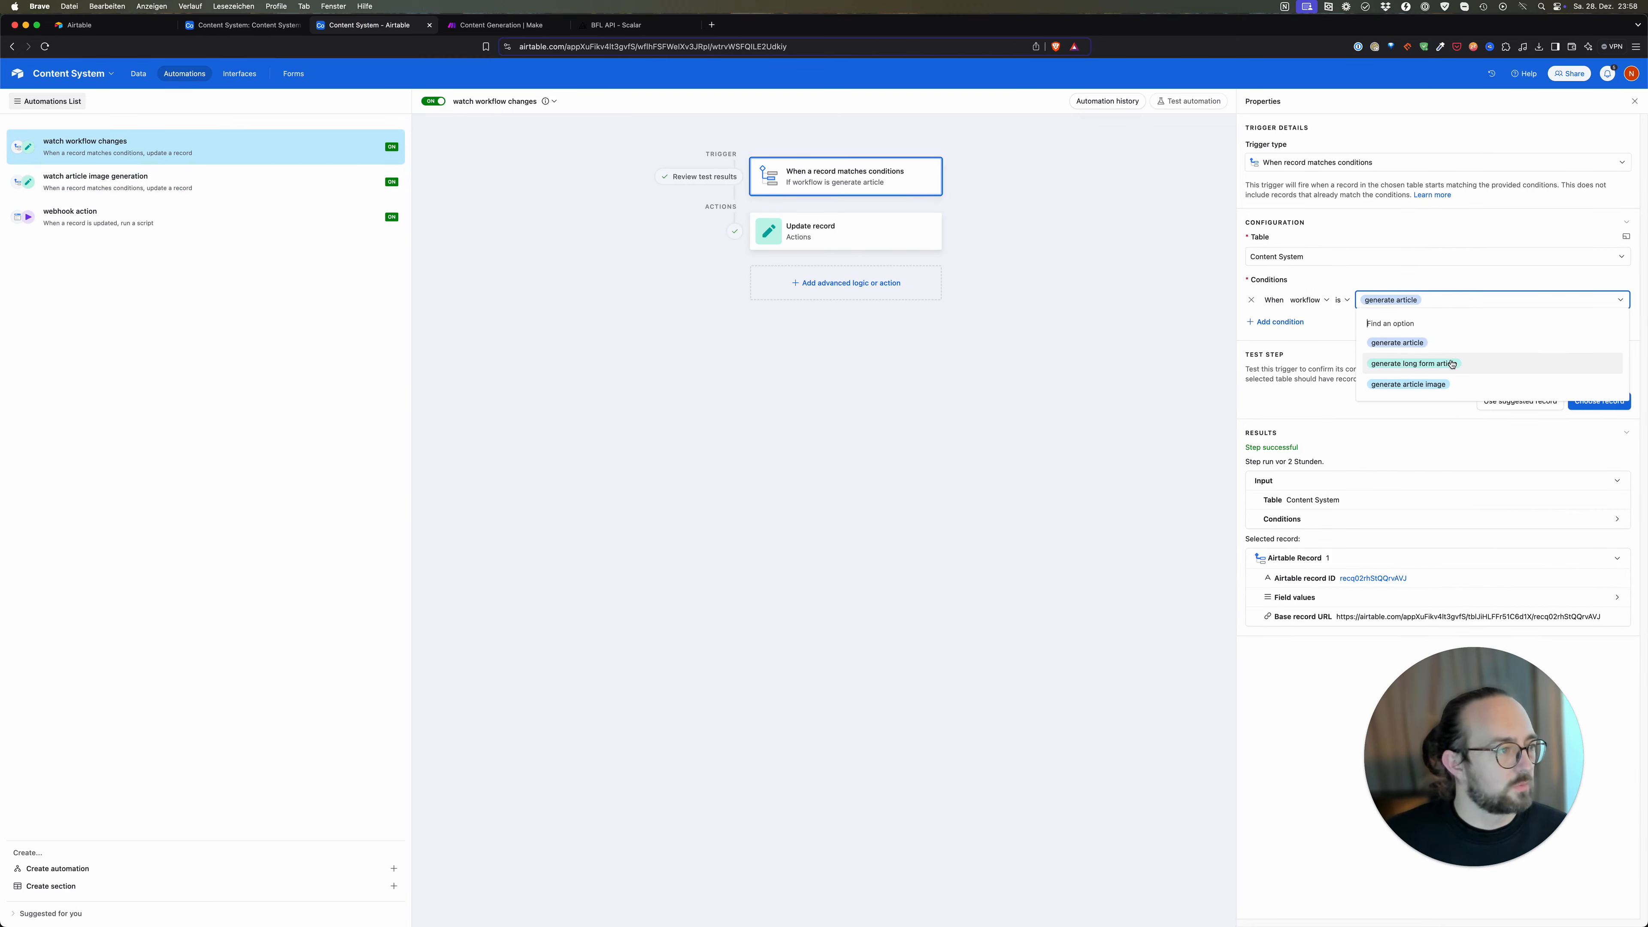
left_click(1402, 365)
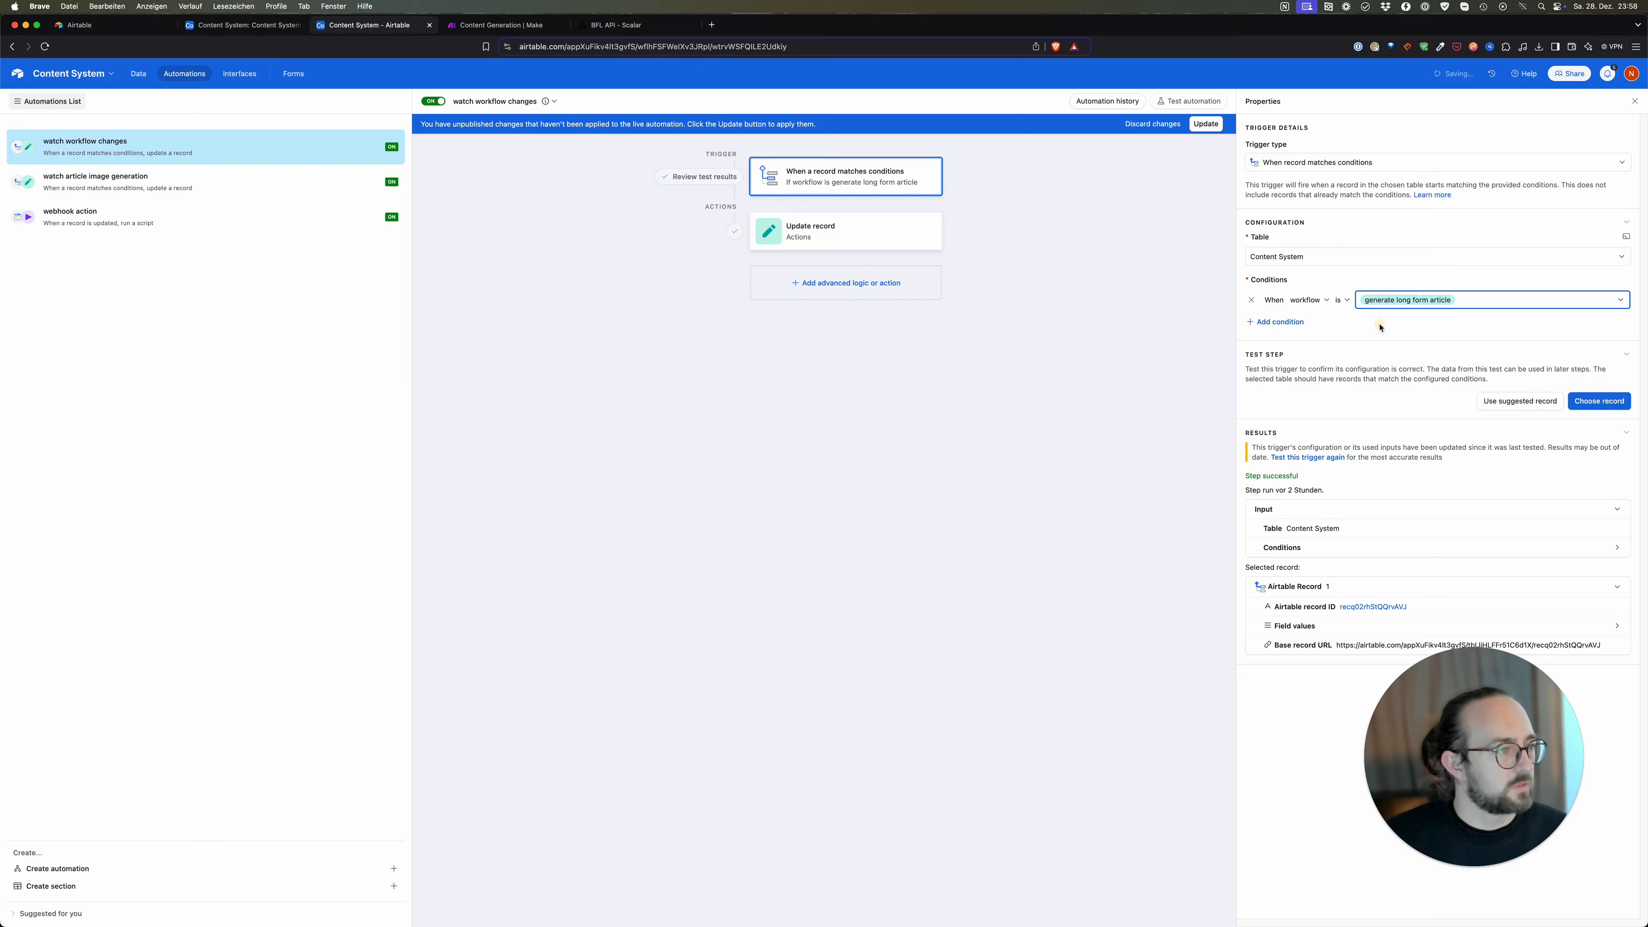
left_click(1434, 301)
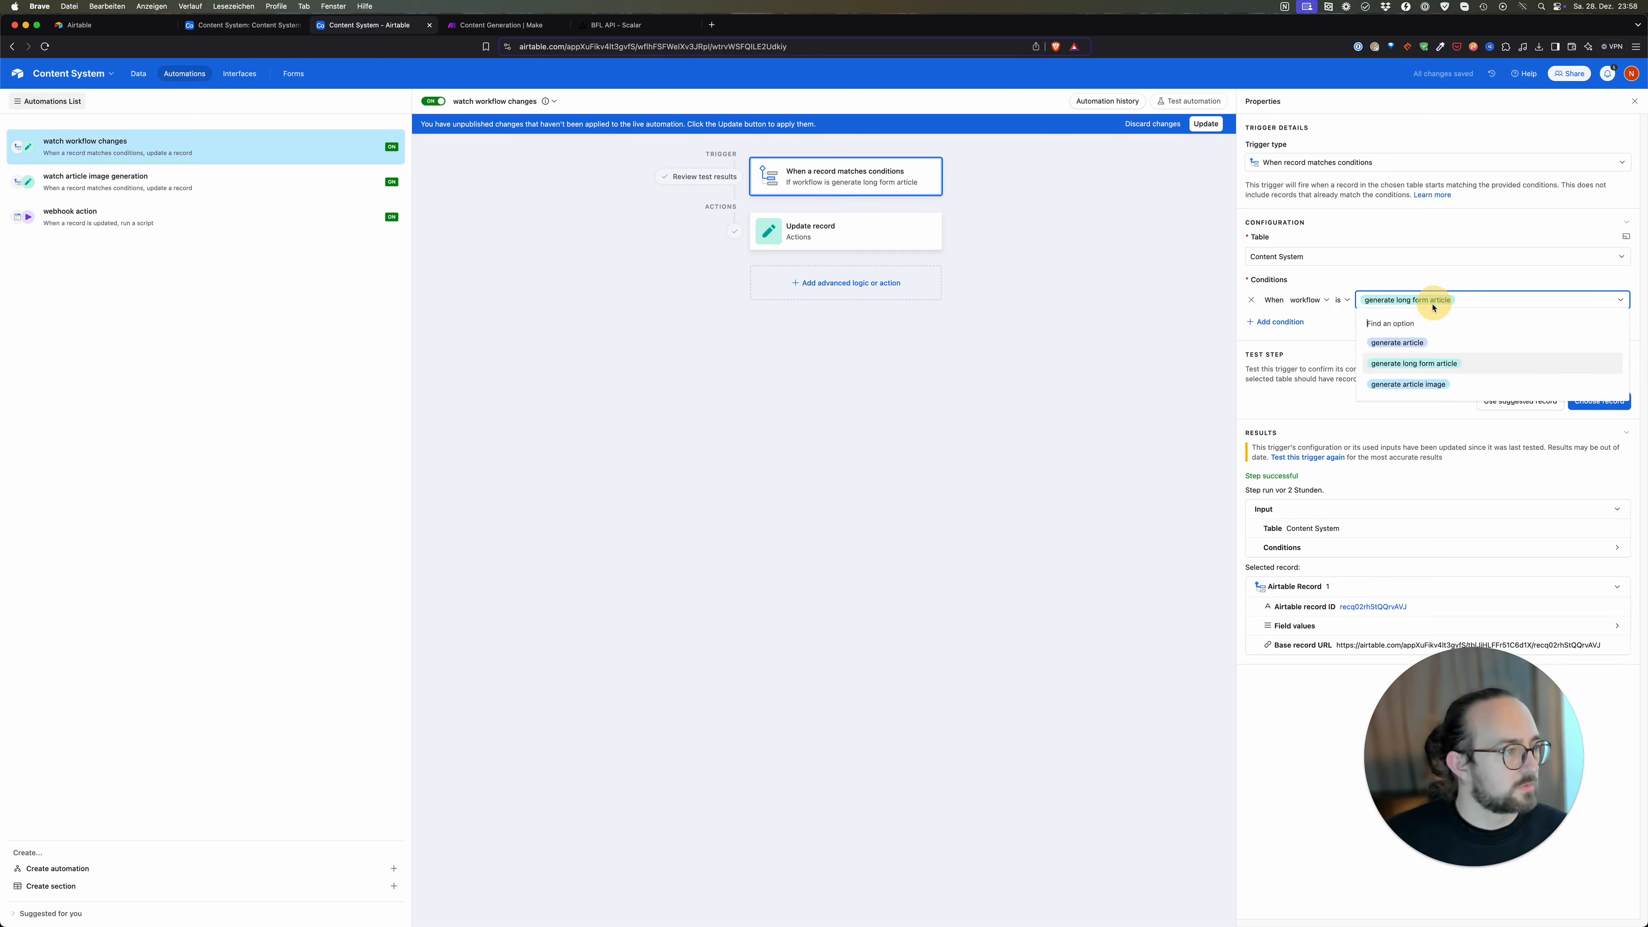
left_click(1418, 344)
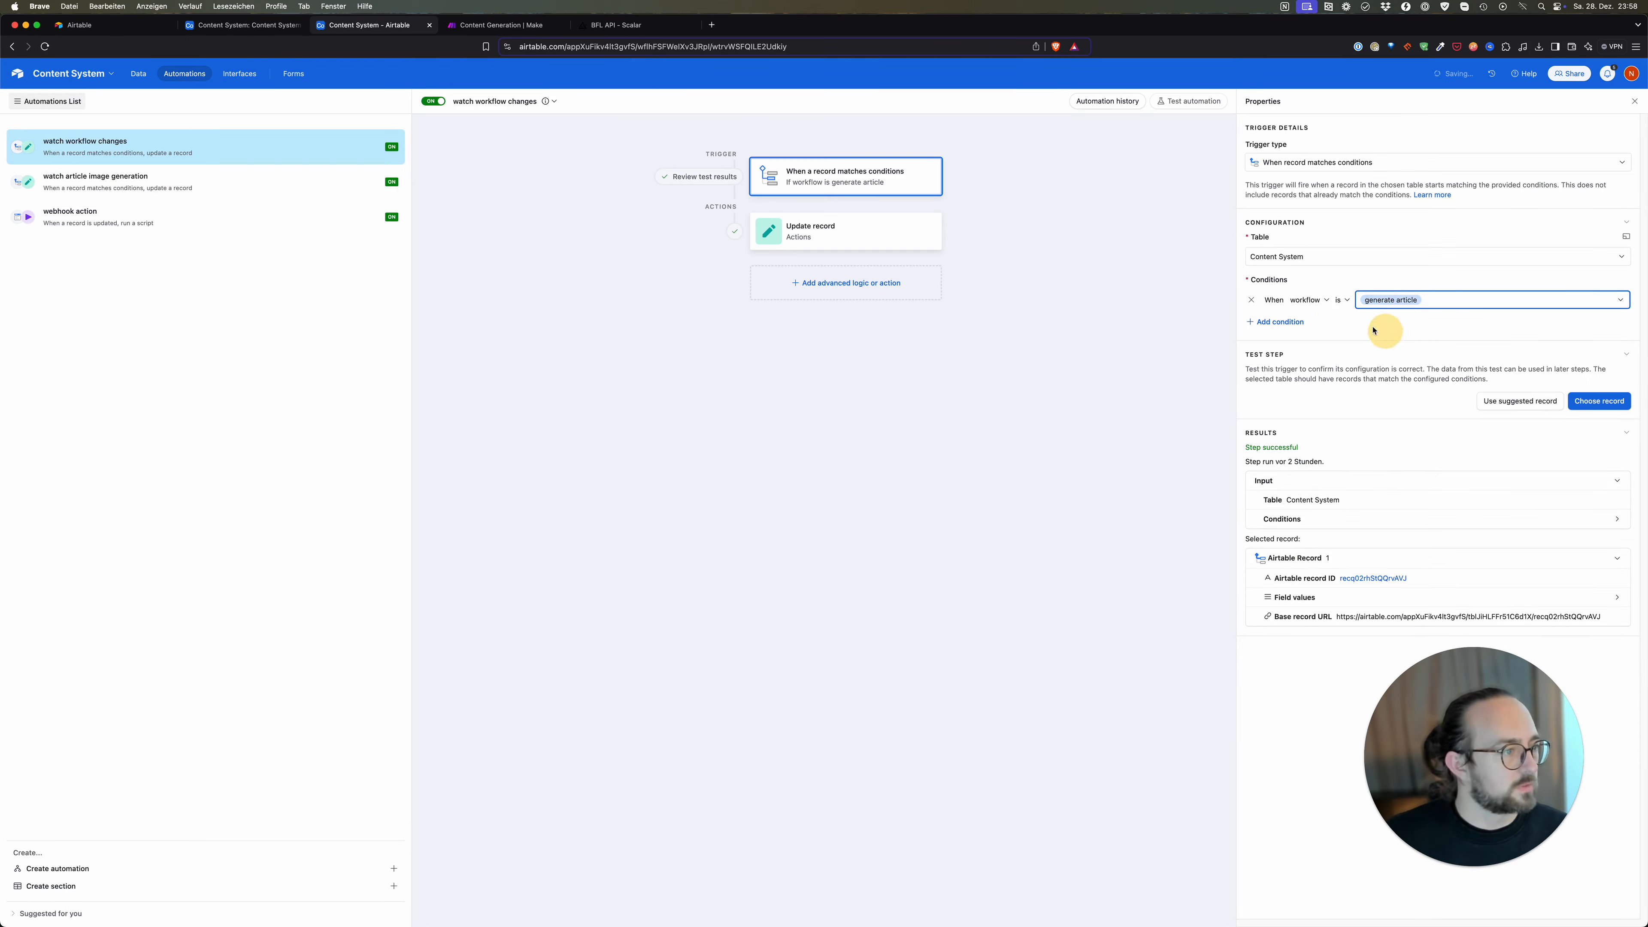
Step: Add an "or" condition to the trigger, workflow is generate long form article, and apply the update to the live automation
left_click(1276, 322)
left_click(1299, 321)
left_click(1300, 321)
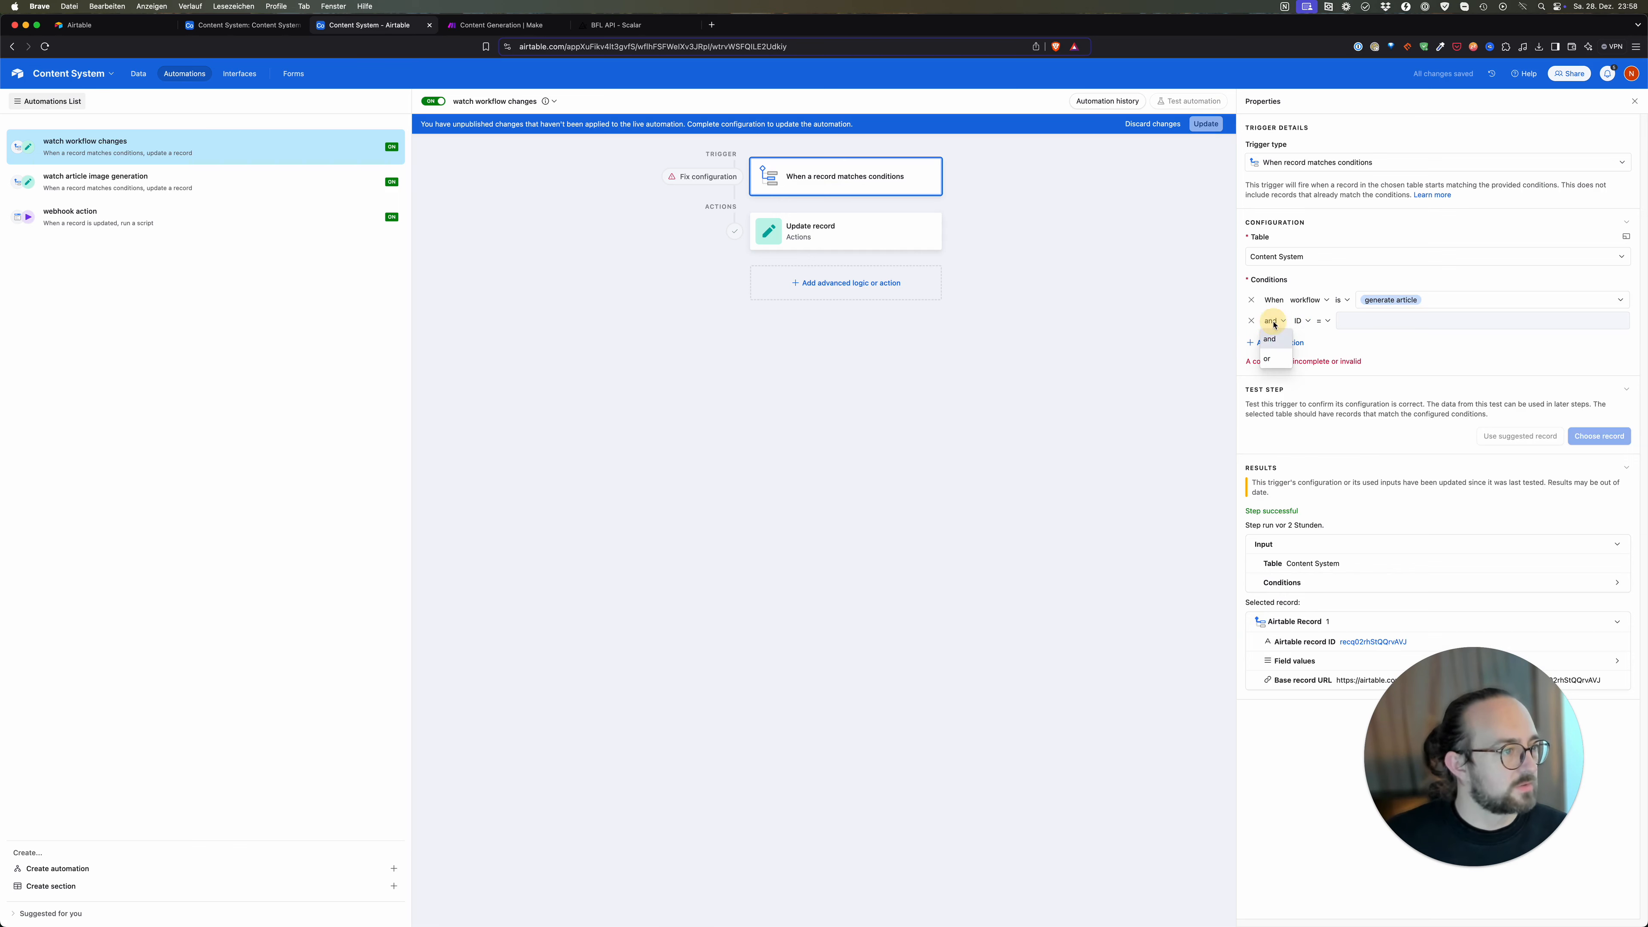
left_click(1275, 322)
left_click(1289, 351)
left_click(1296, 321)
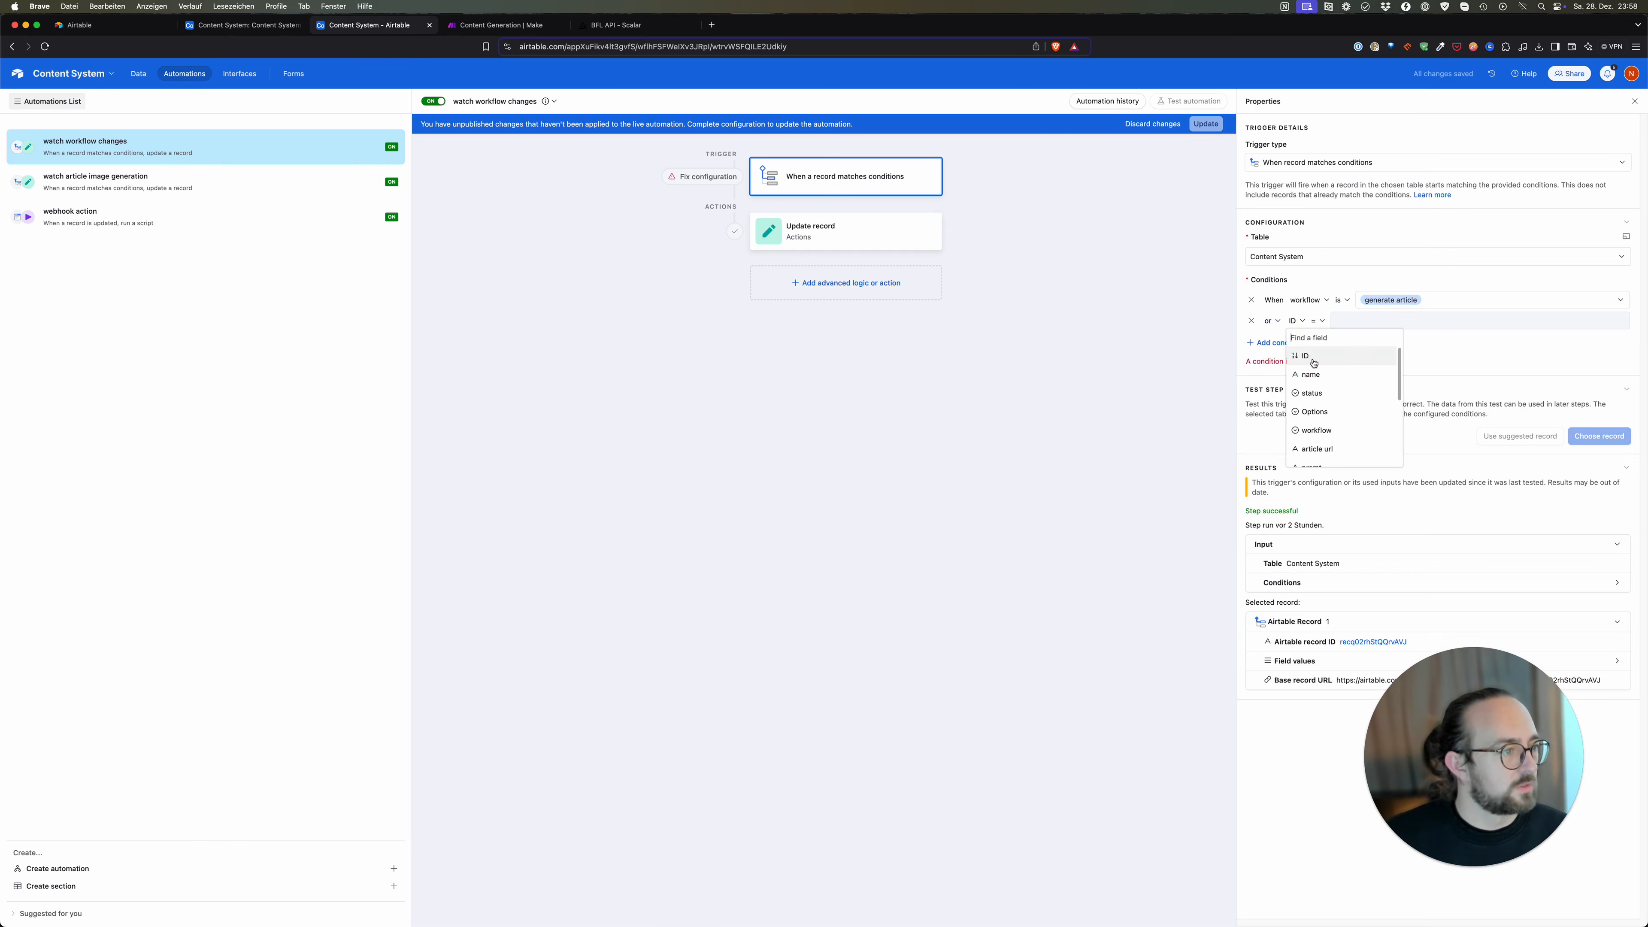
left_click(1335, 425)
left_click(1398, 320)
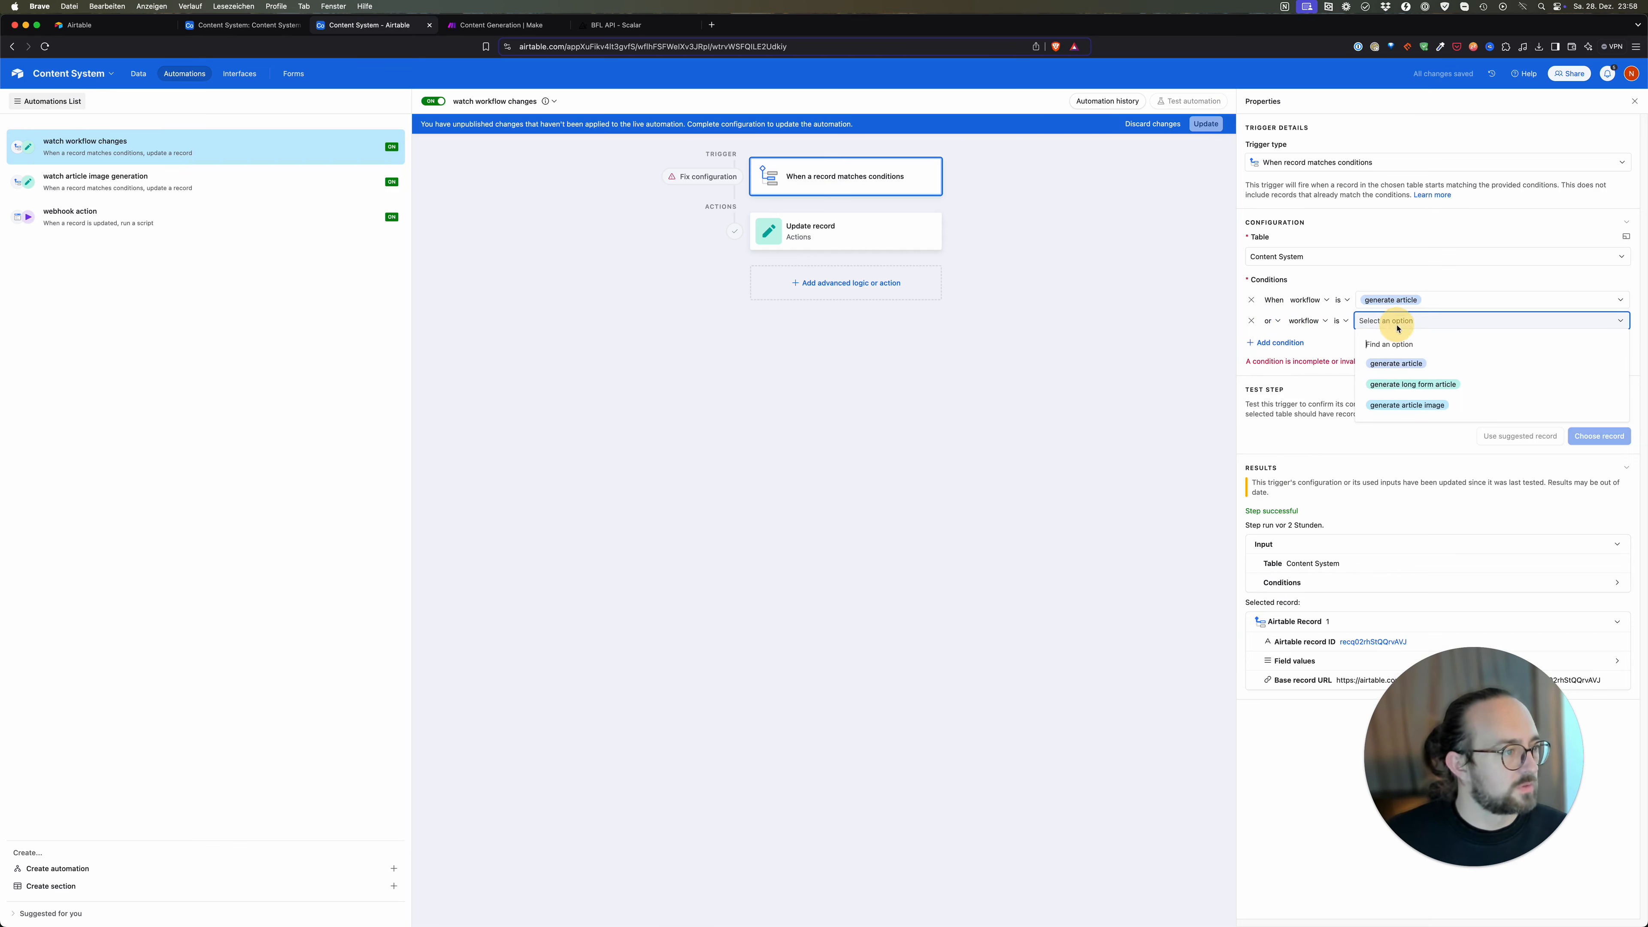
left_click(1402, 384)
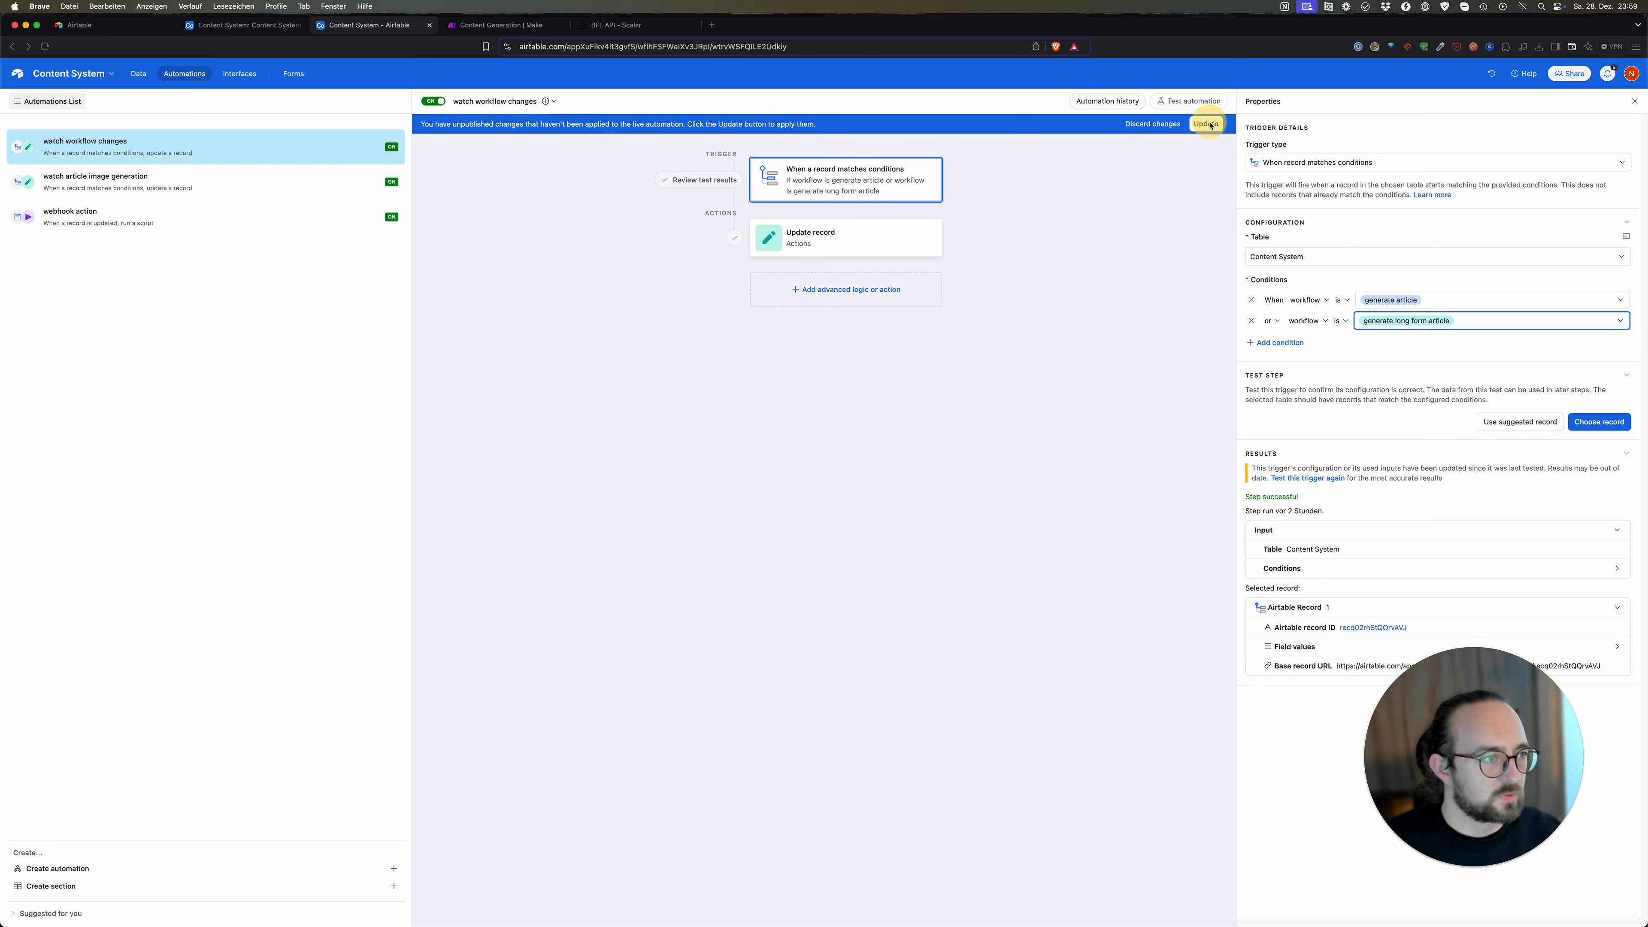
left_click(1207, 124)
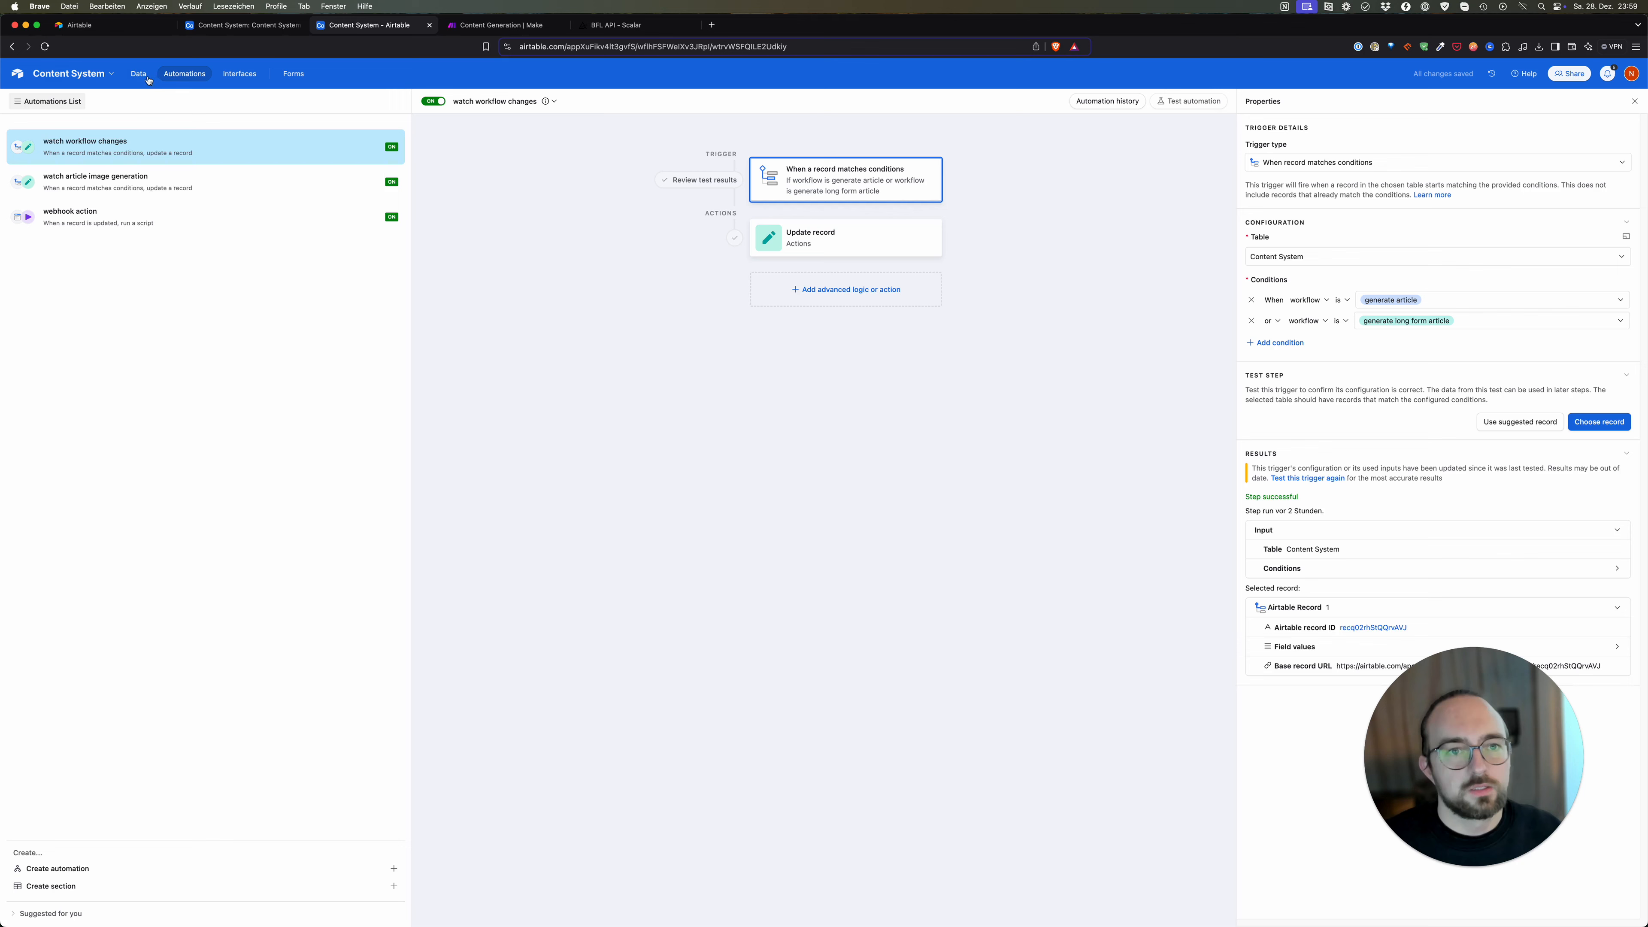
Step: Check the workflow options for the first record in the Content System table, leaving its selection as it is
left_click(244, 24)
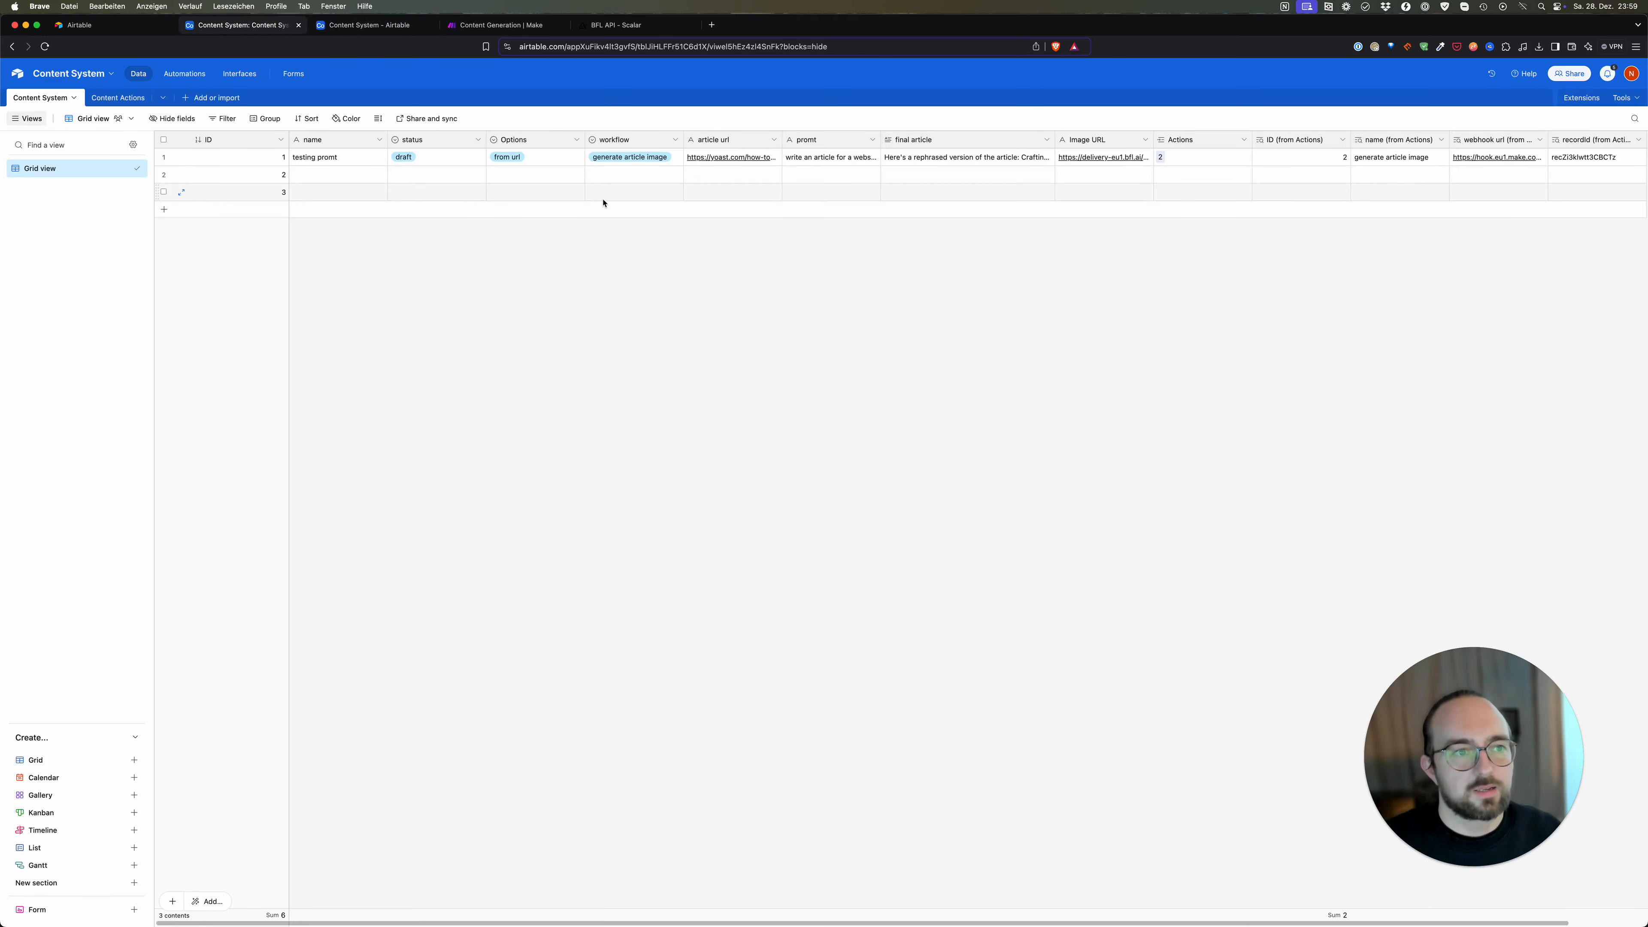
left_click(679, 161)
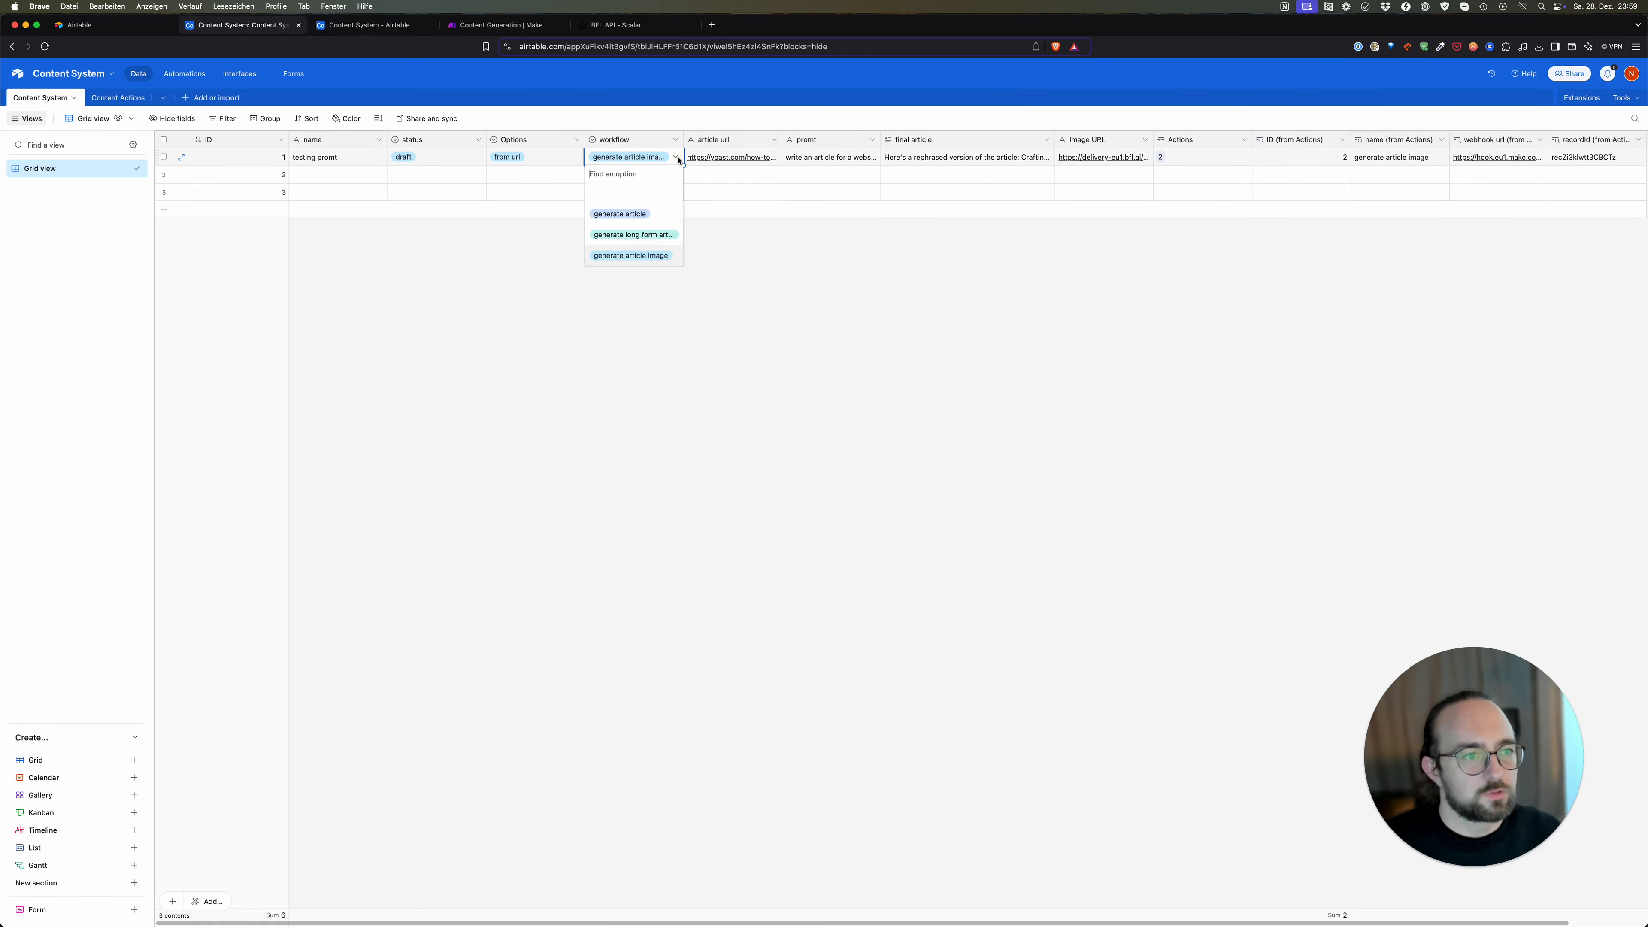
left_click(754, 265)
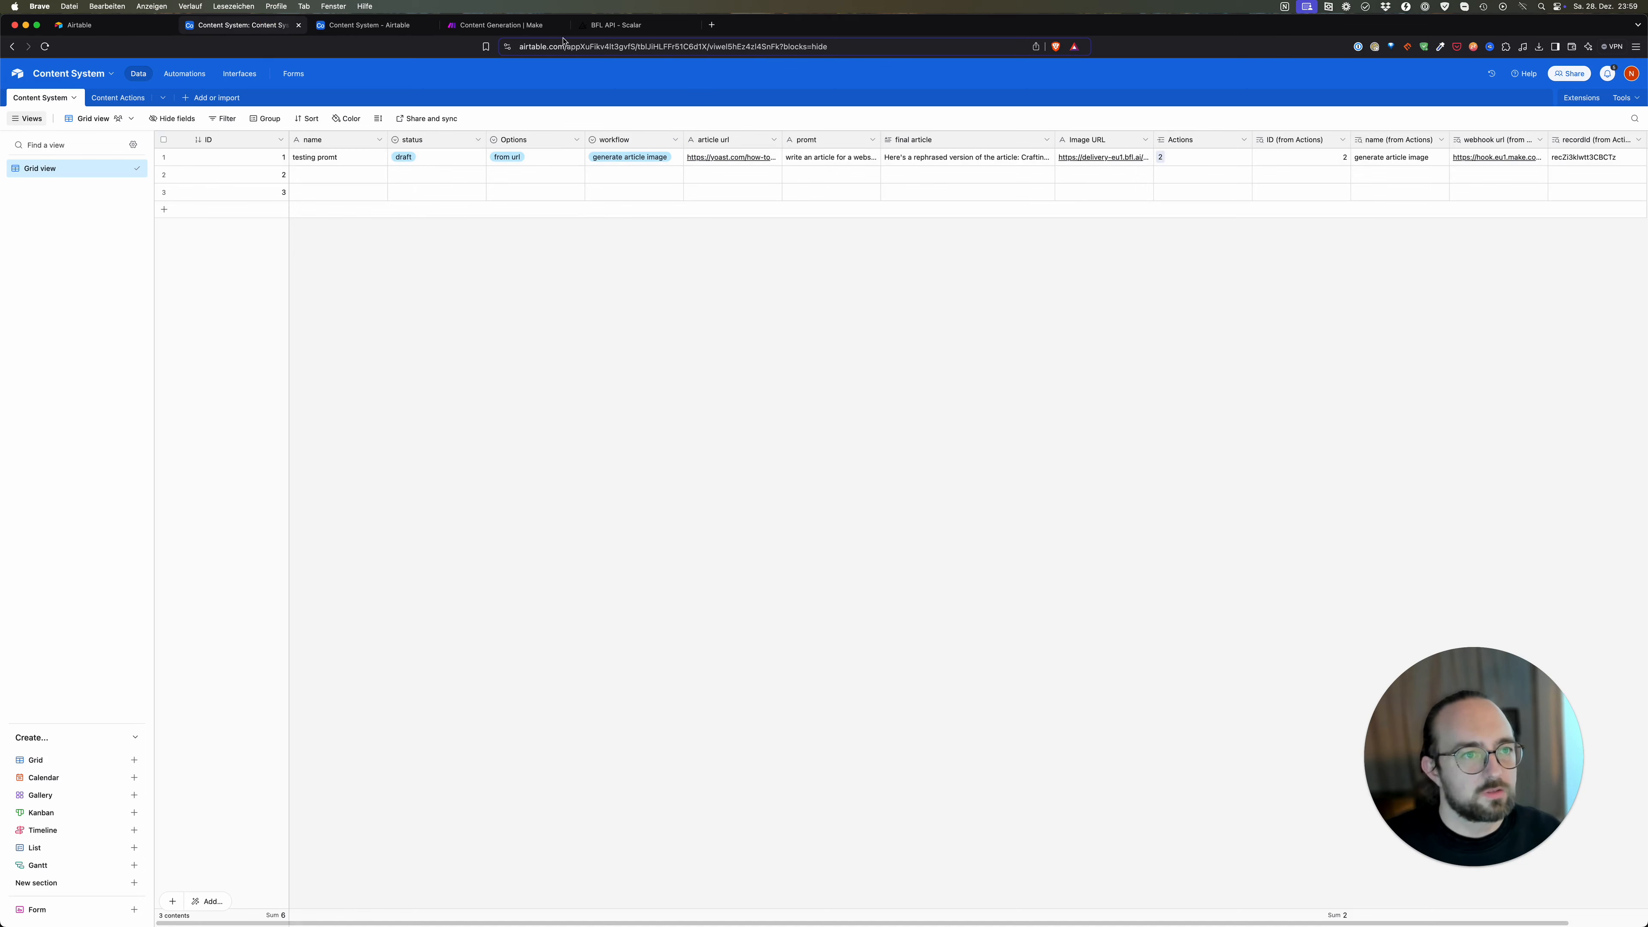
Step: In Make's Content Generation scenario, clone the Anthropic Claude module of the from-prompt route and connect the copy to the Router as a new upper branch
left_click(515, 26)
left_click_drag(489, 452, 538, 361)
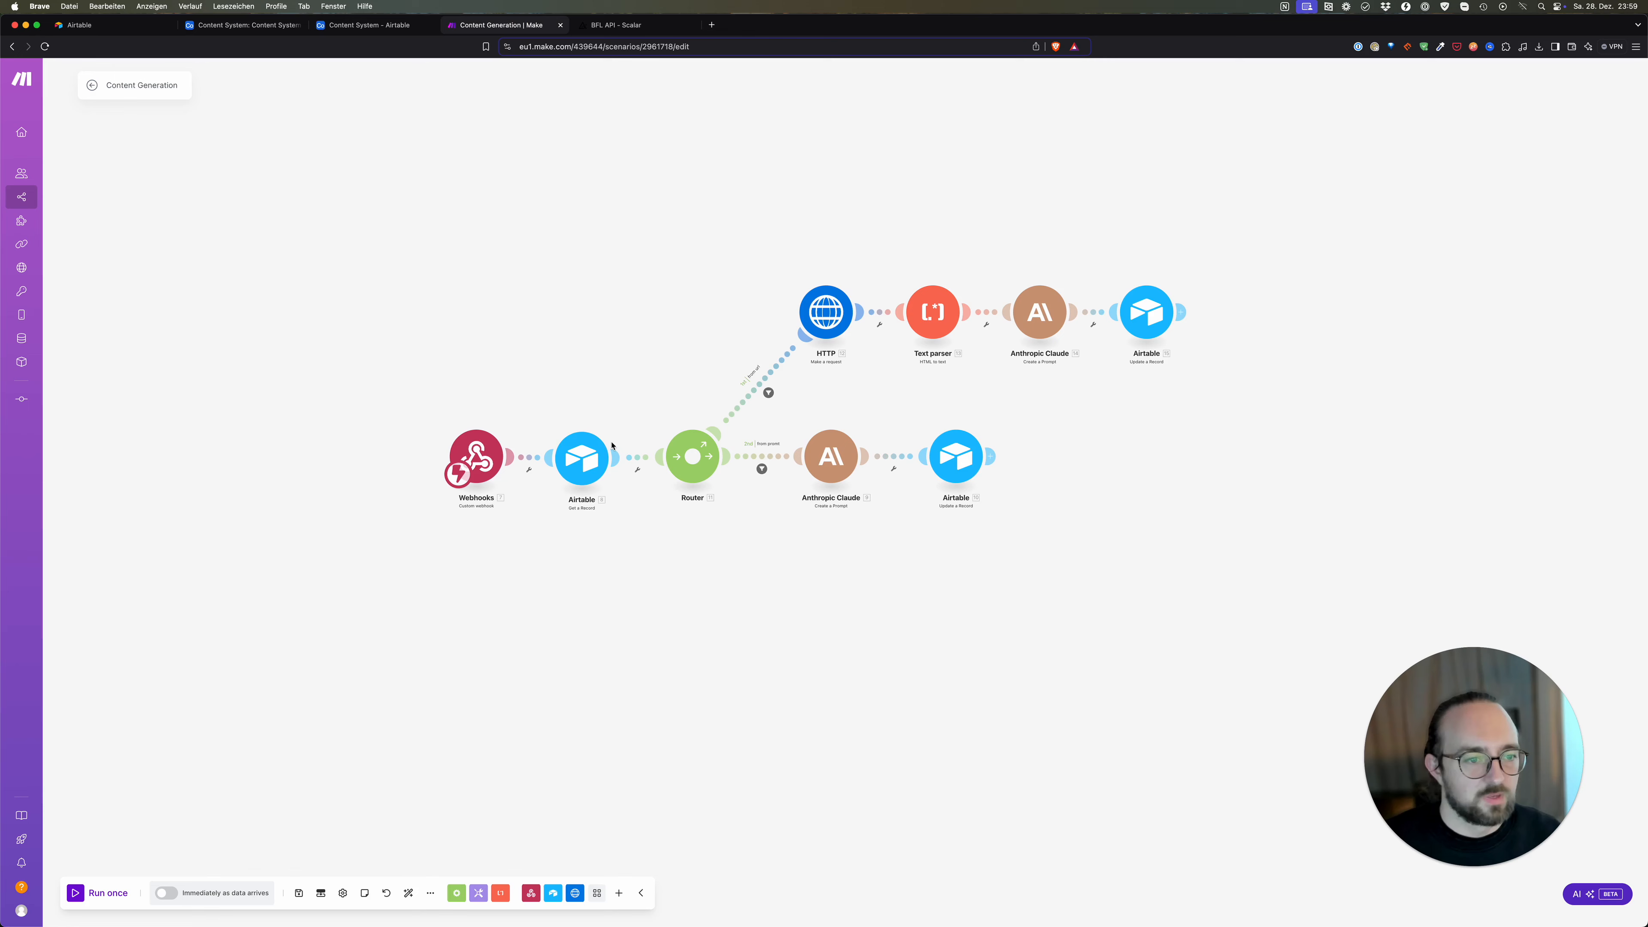
left_click_drag(639, 390, 574, 428)
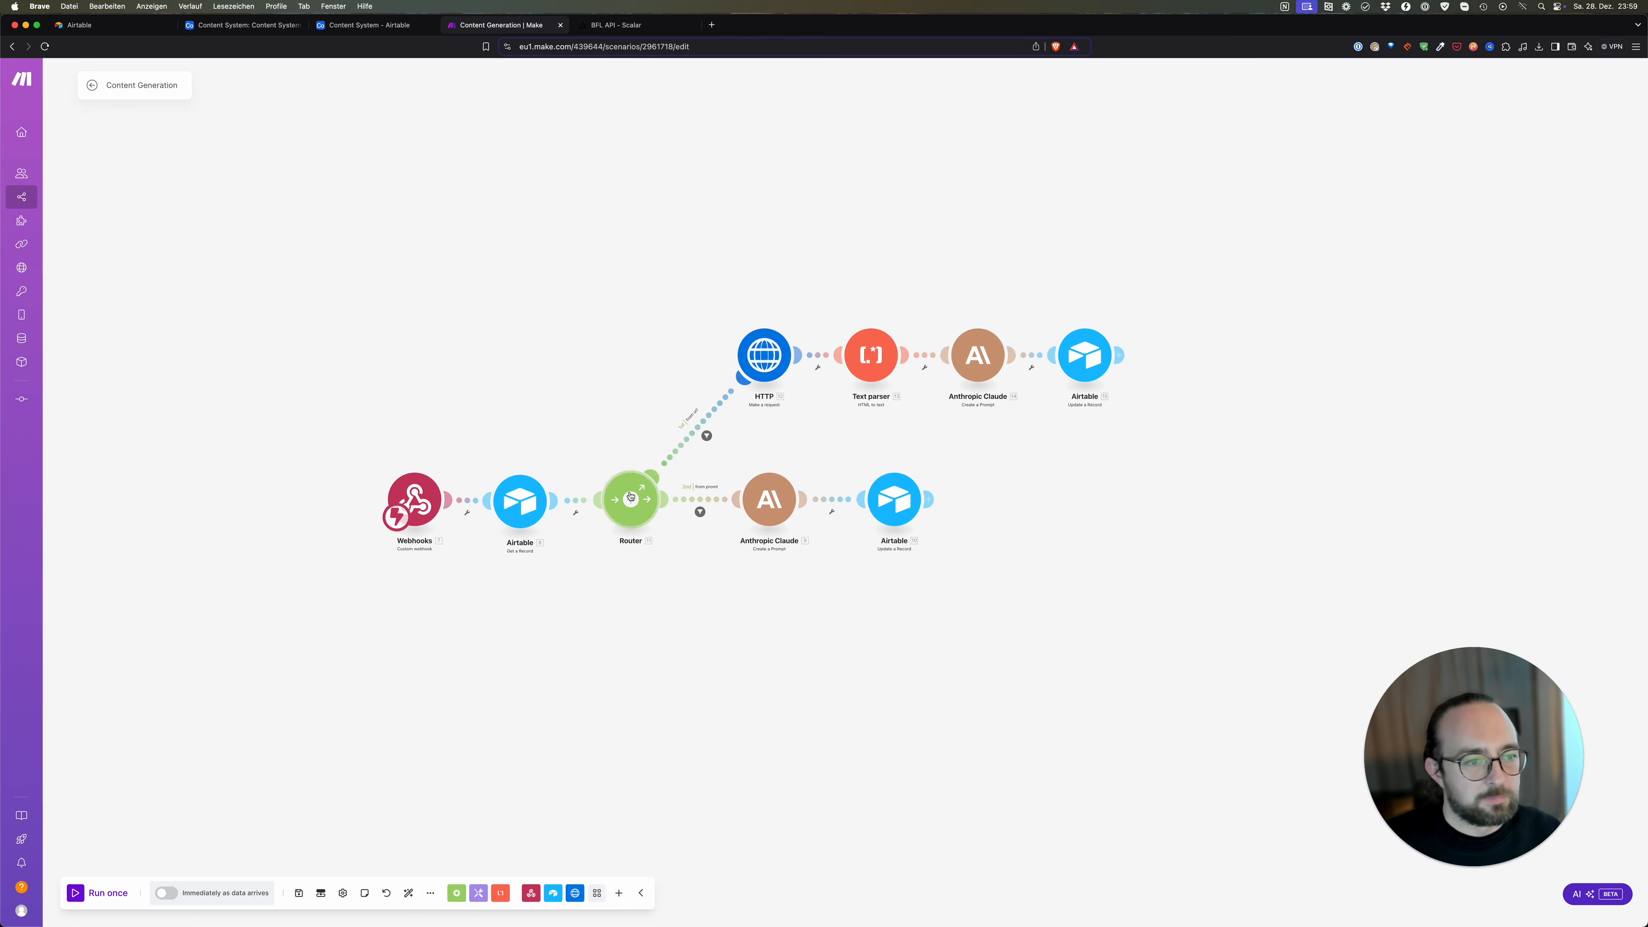
right_click(763, 355)
left_click(692, 322)
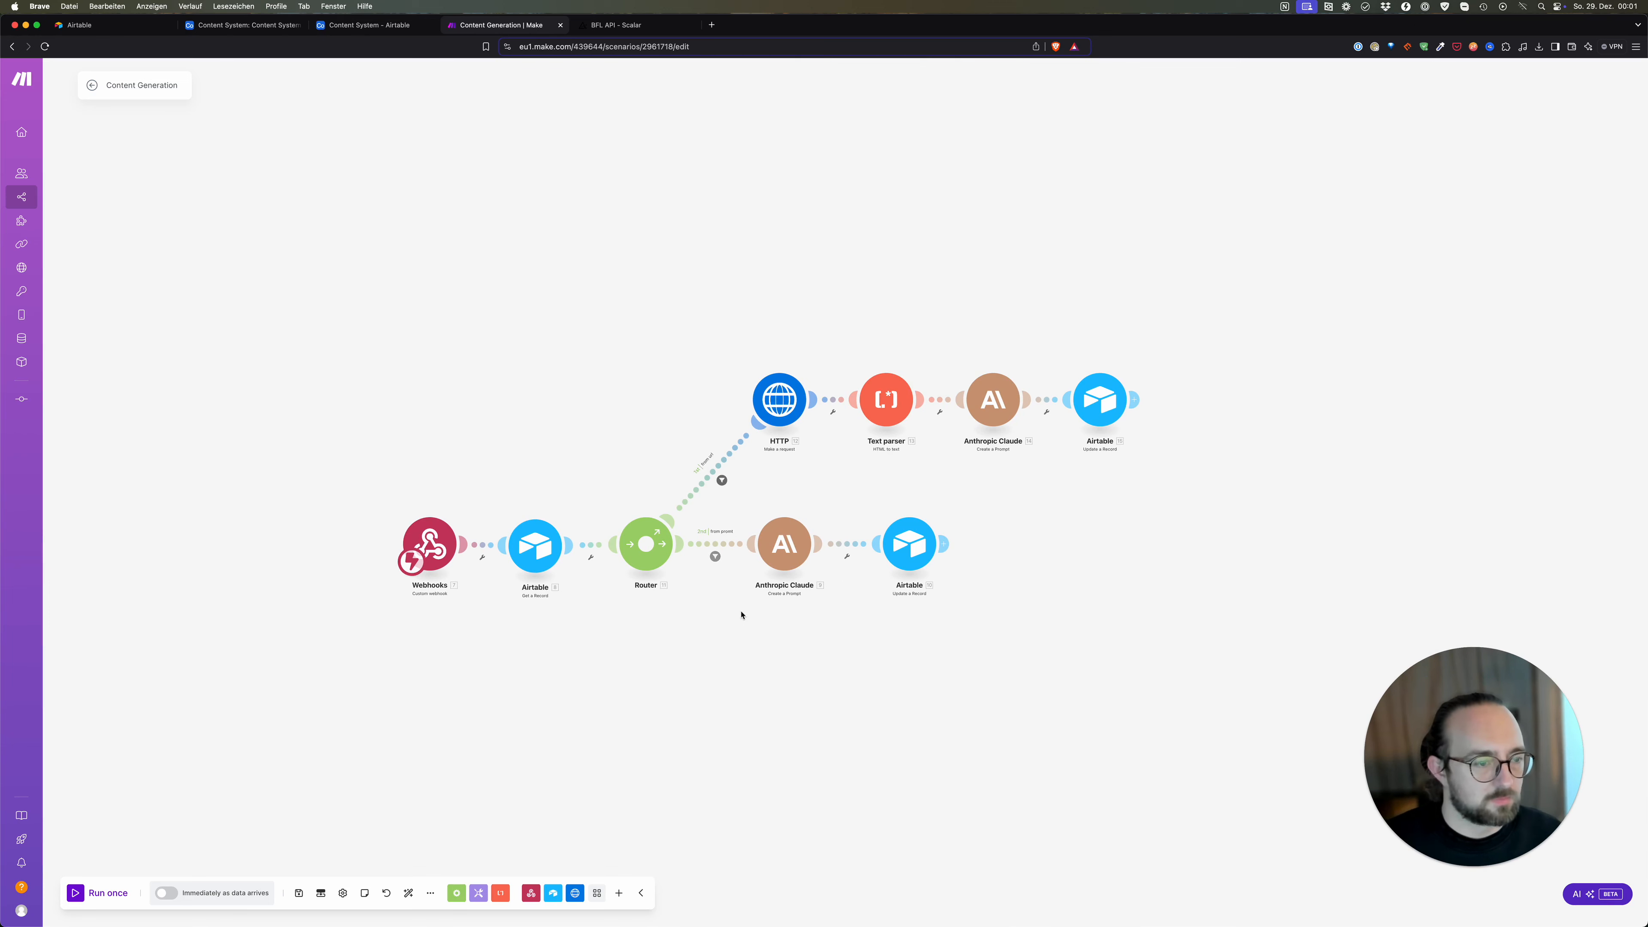
right_click(782, 572)
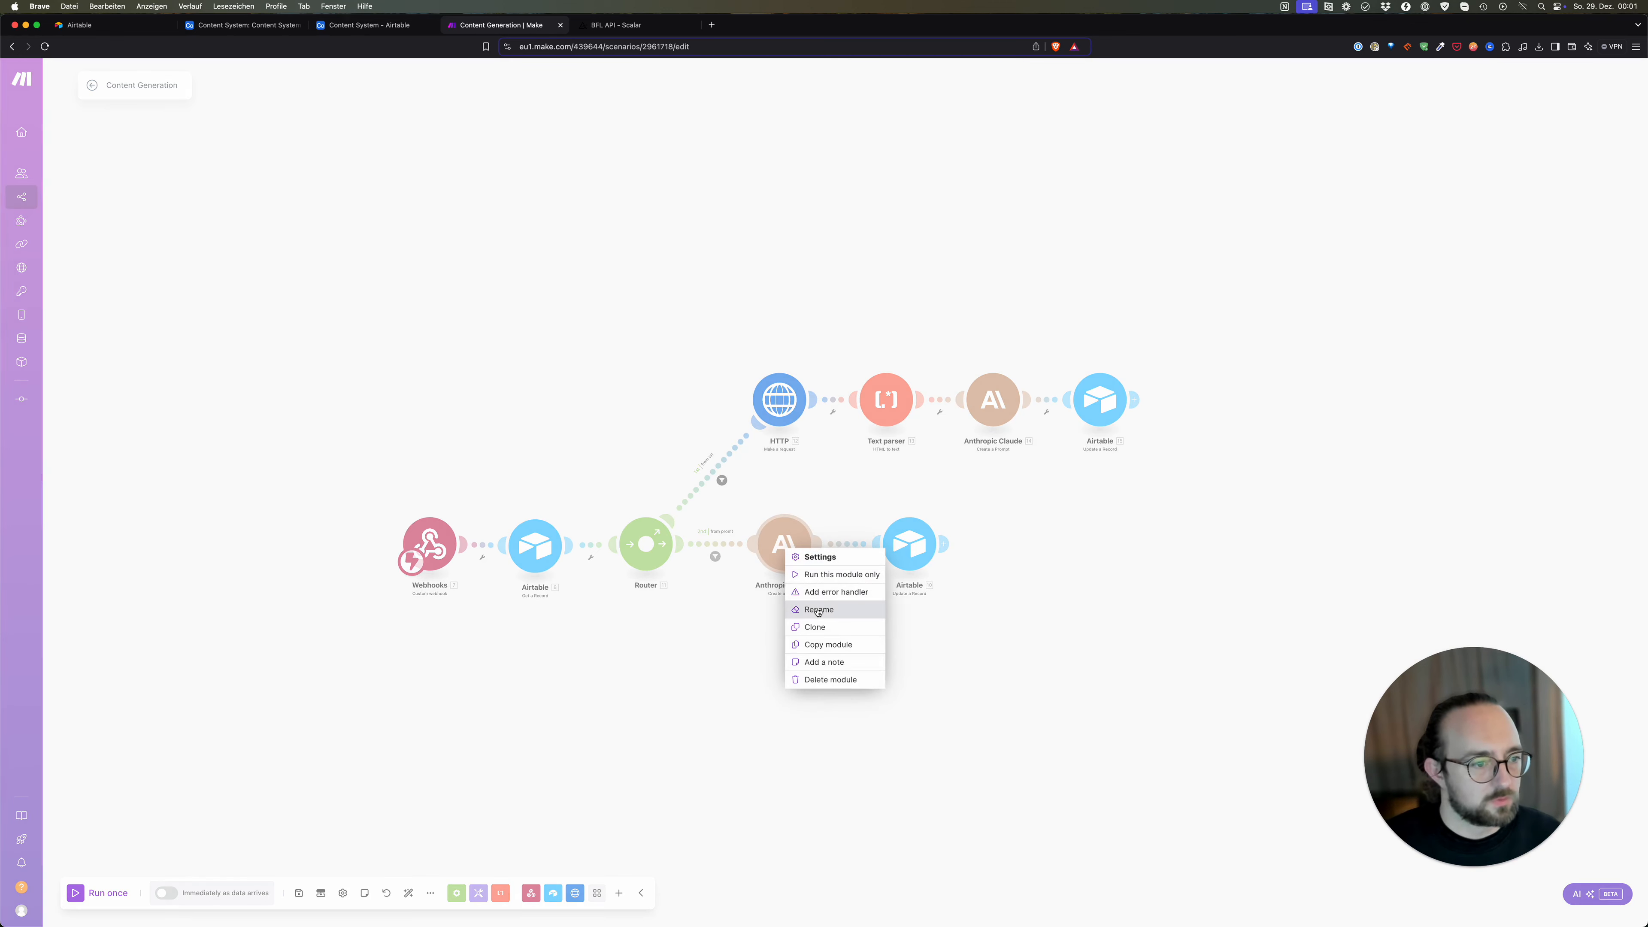
left_click(833, 627)
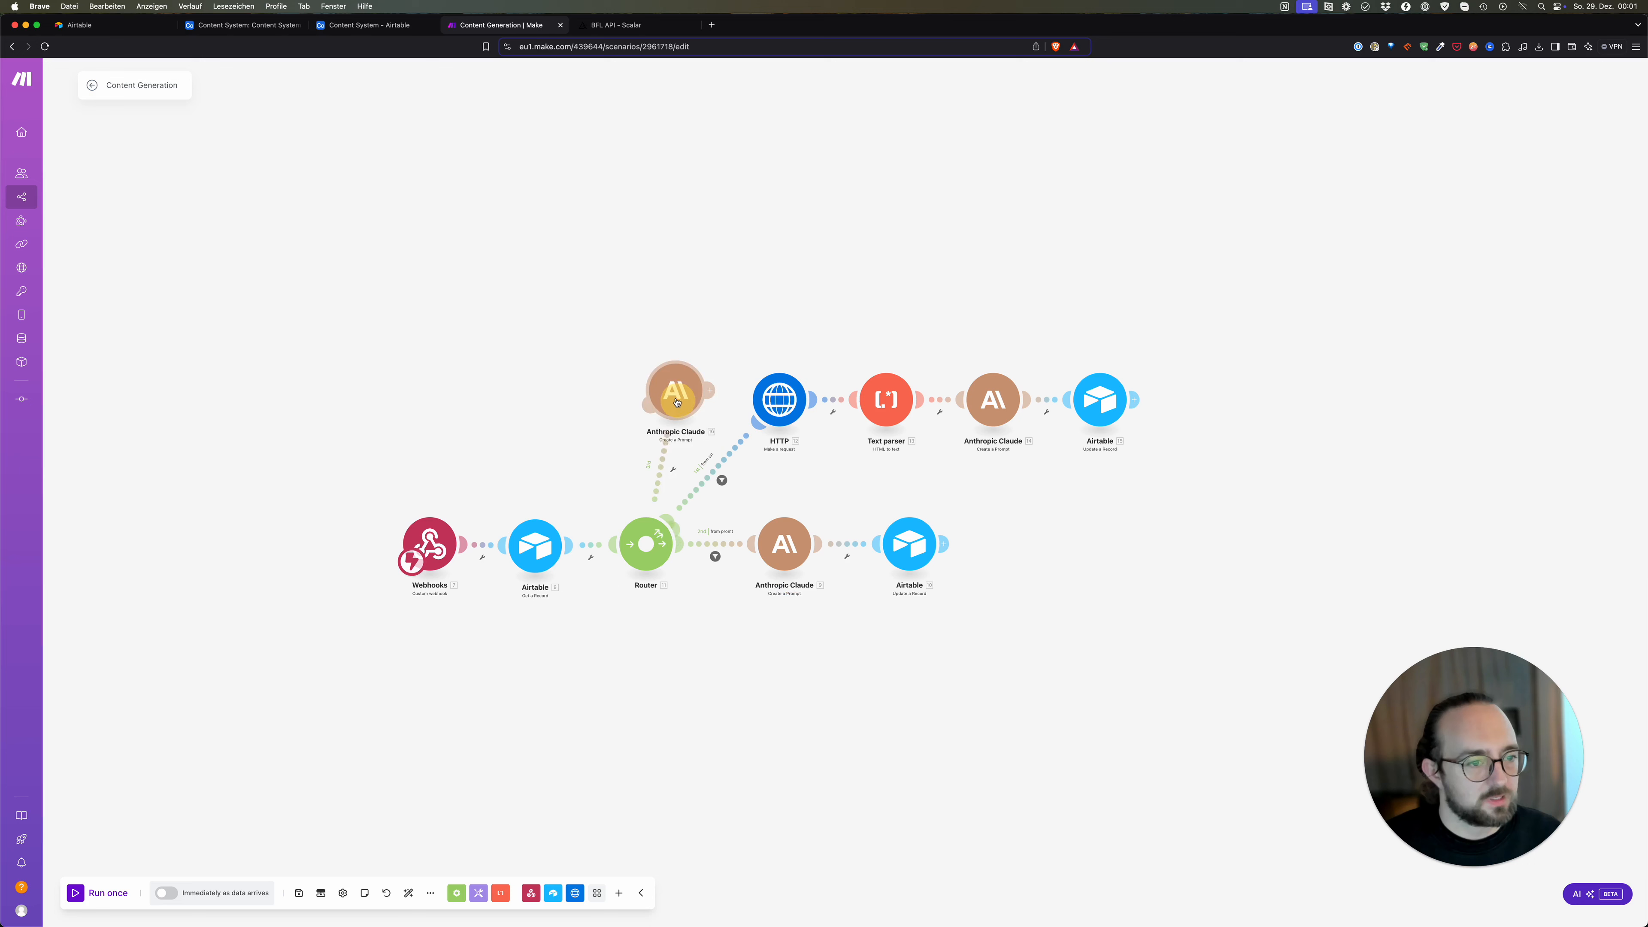
left_click(664, 287)
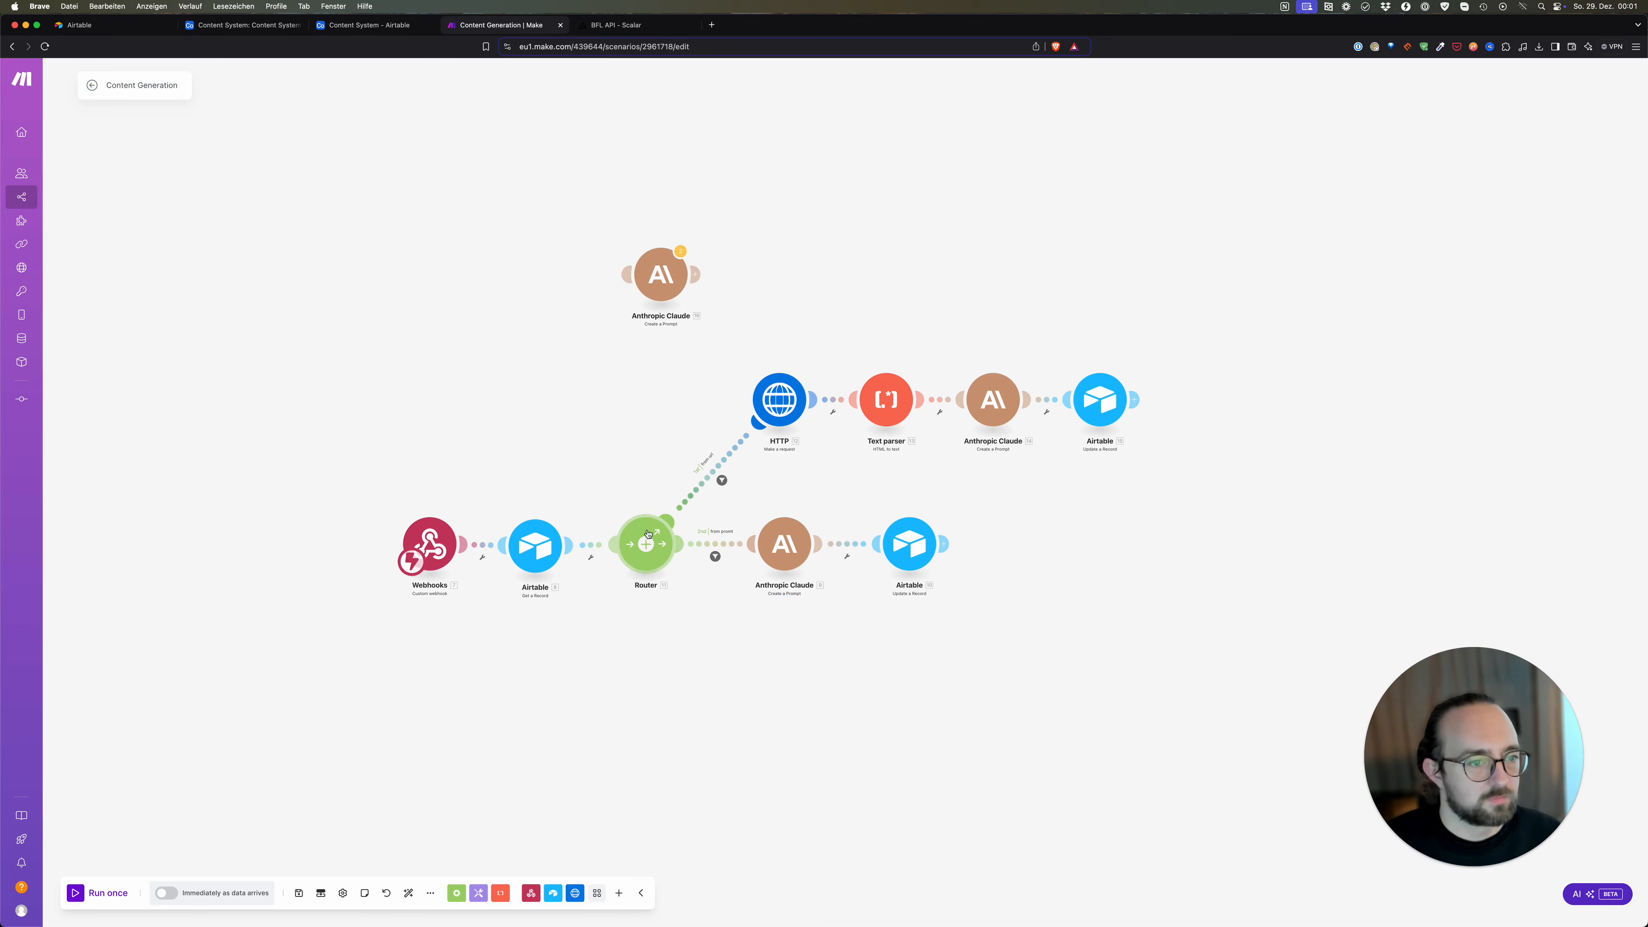
left_click_drag(646, 544, 655, 263)
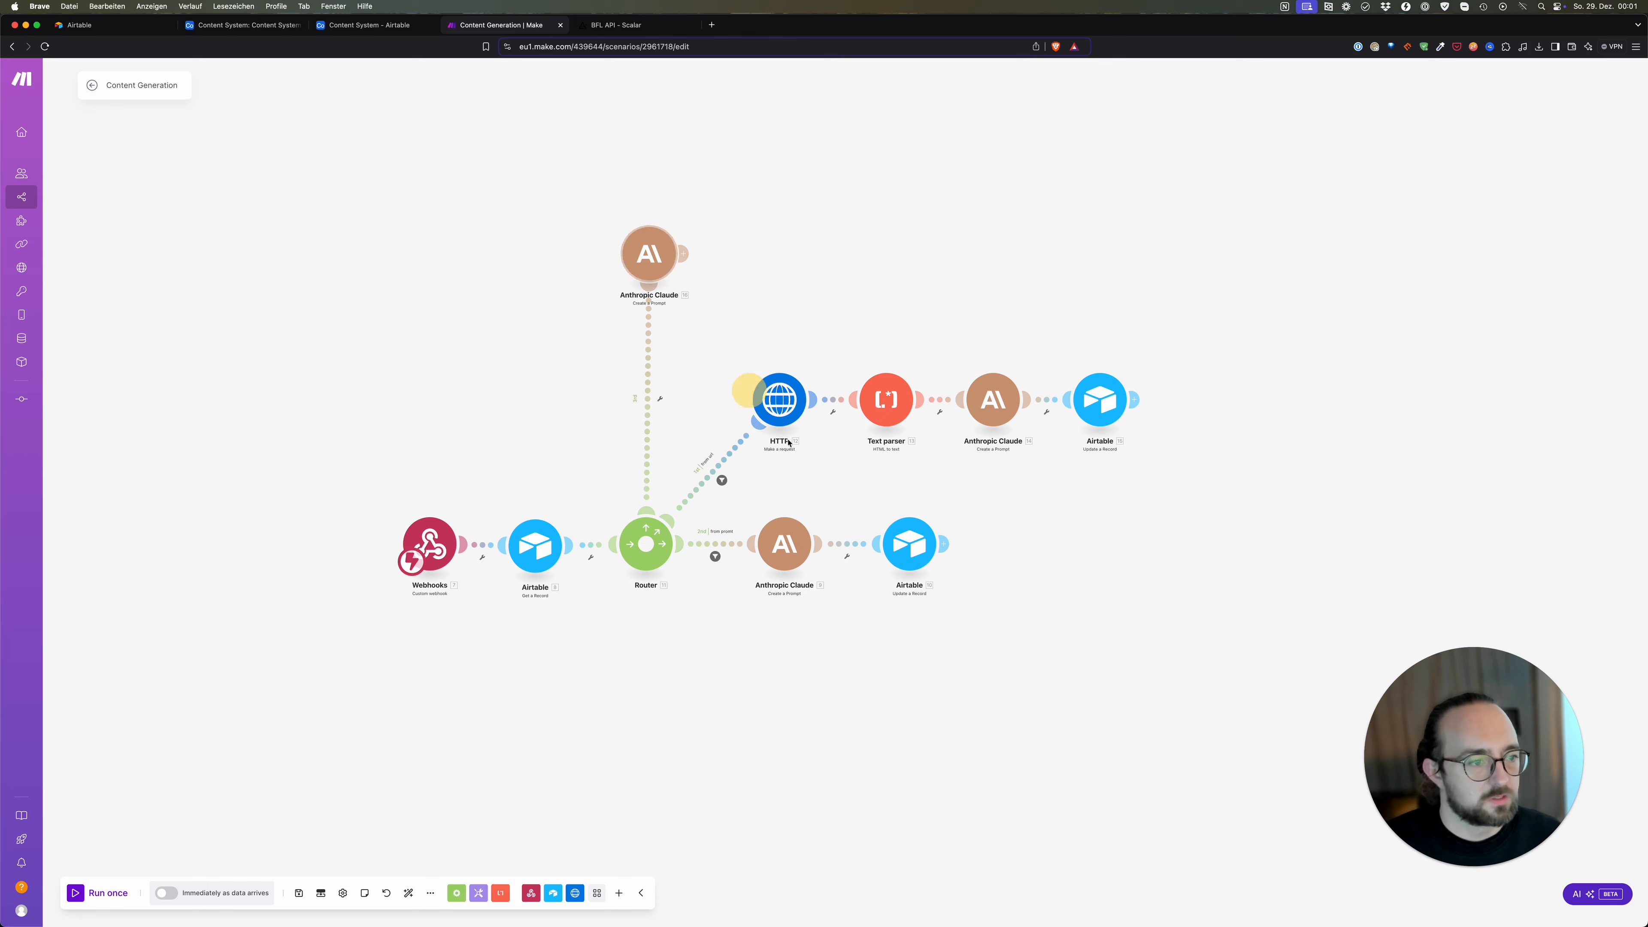
right_click(911, 544)
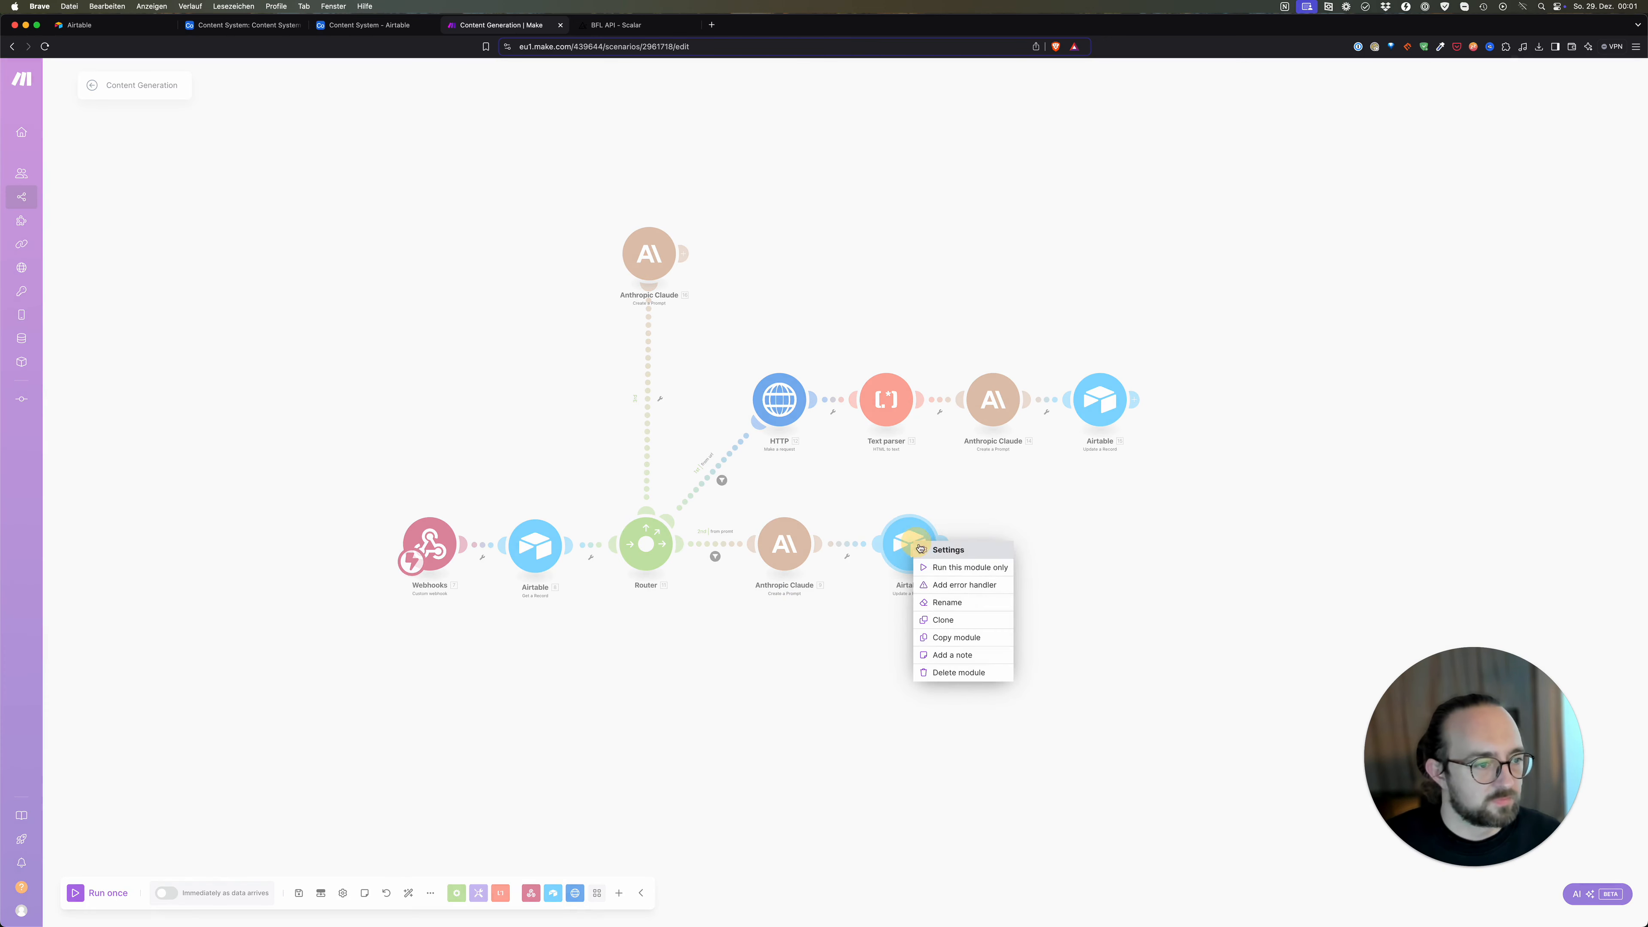
left_click(794, 651)
left_click_drag(781, 279, 871, 392)
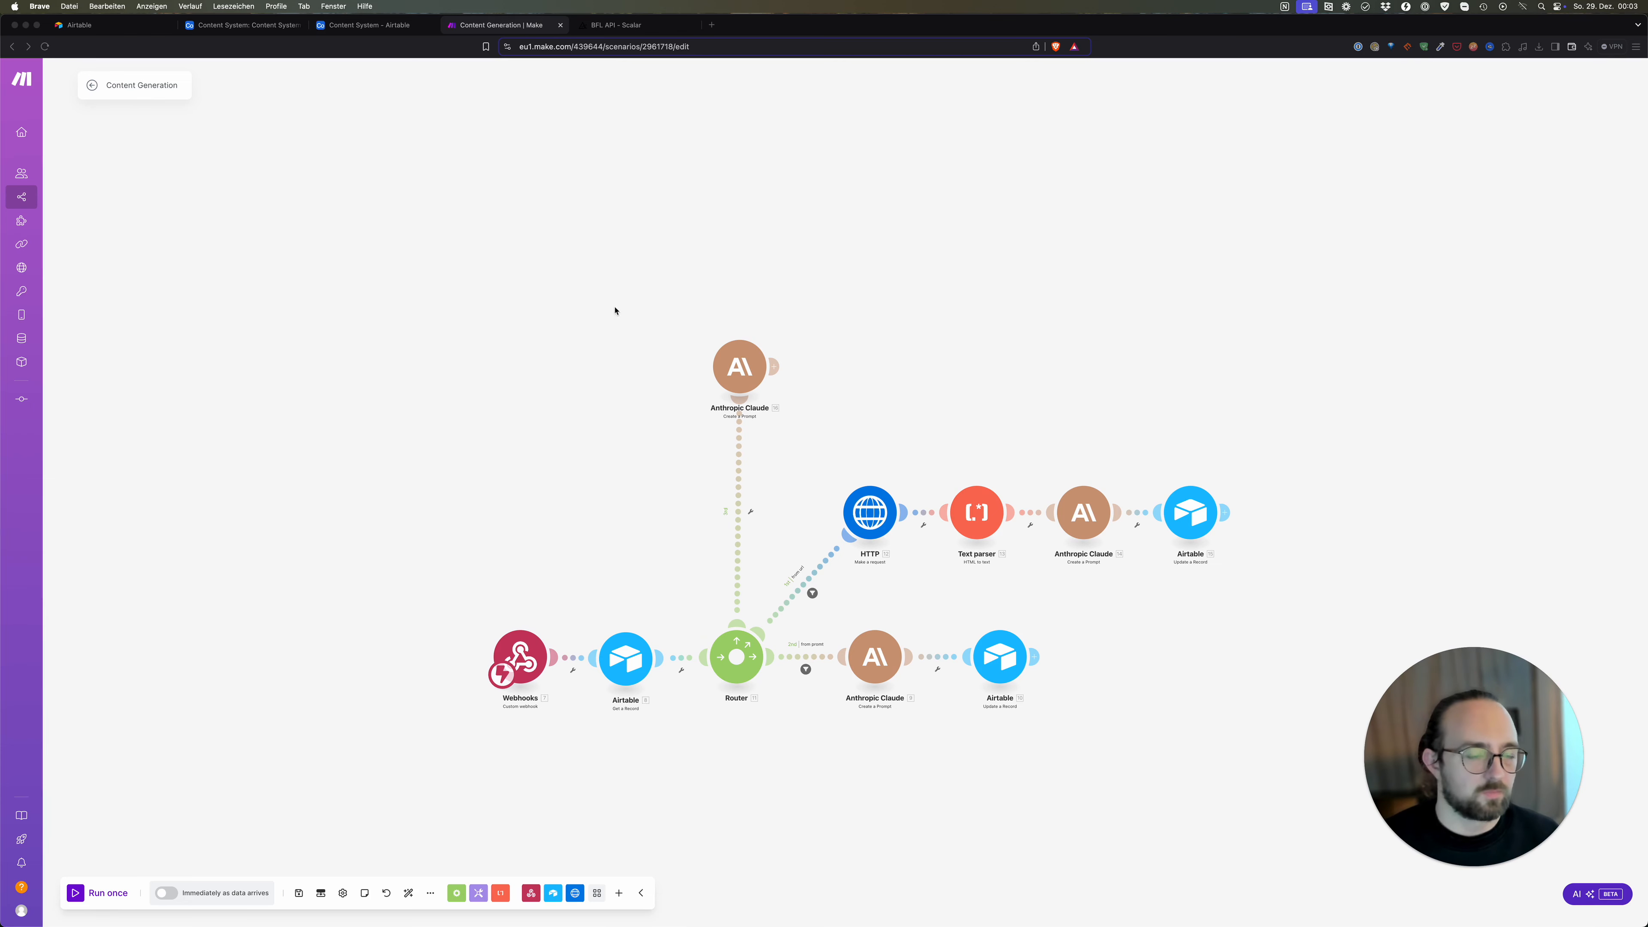
Step: In the new branch's Claude module, replace the message text with a prompt for a short SEO article outline with 3 roman-numeral headings and no conclusion
left_click(740, 367)
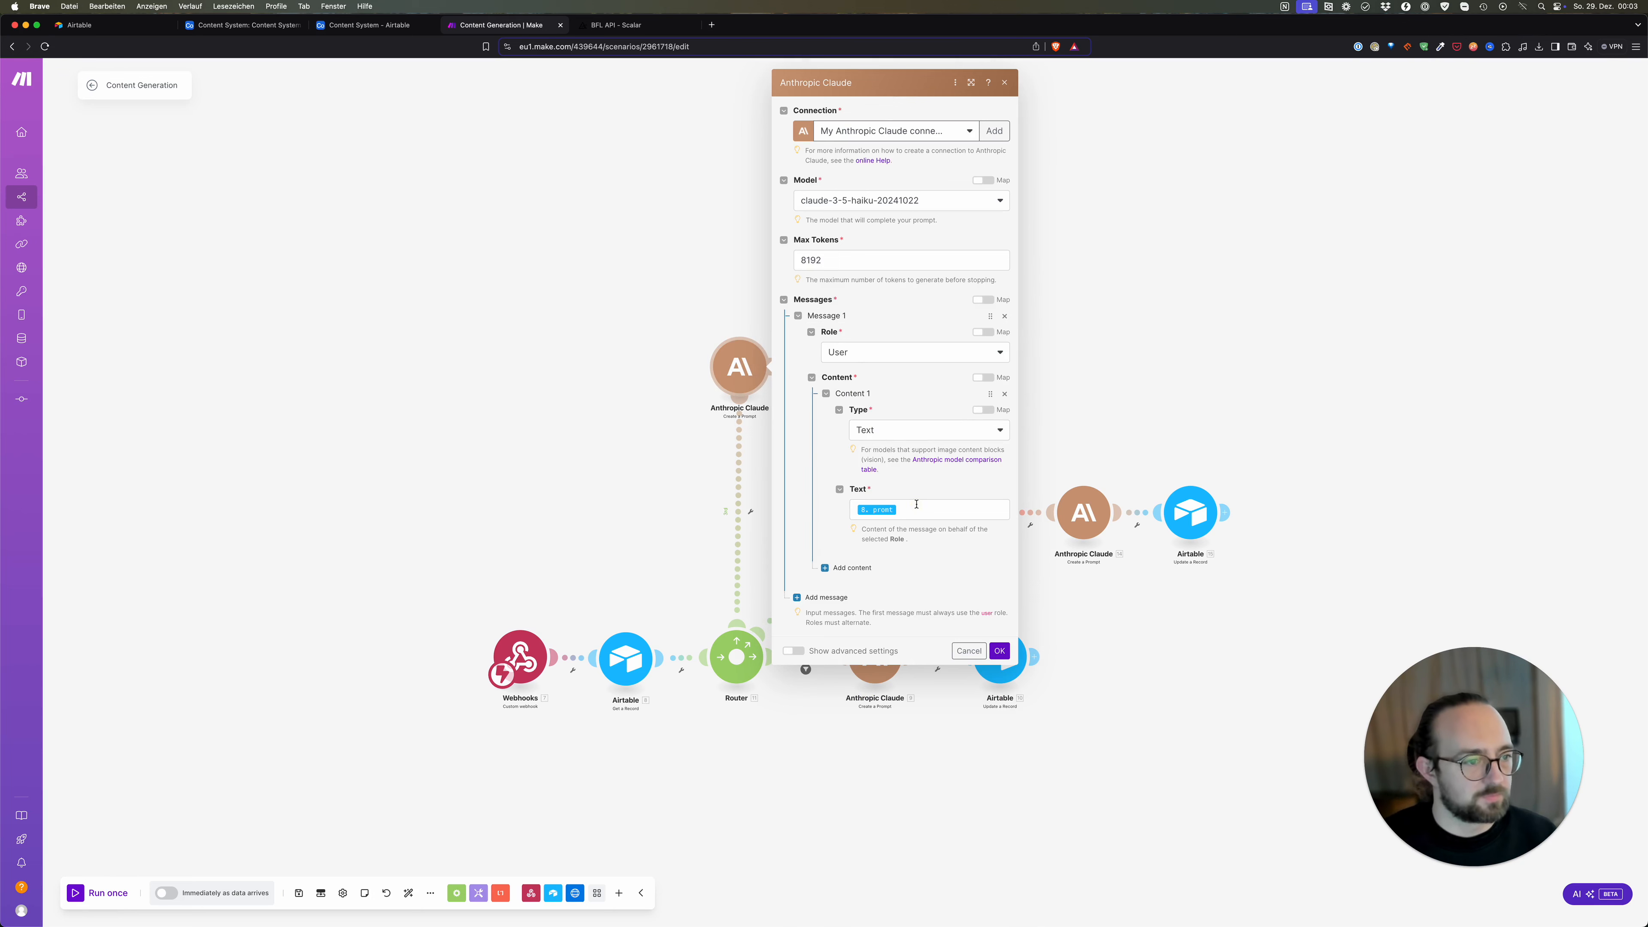
left_click(918, 504)
key("BackSpace")
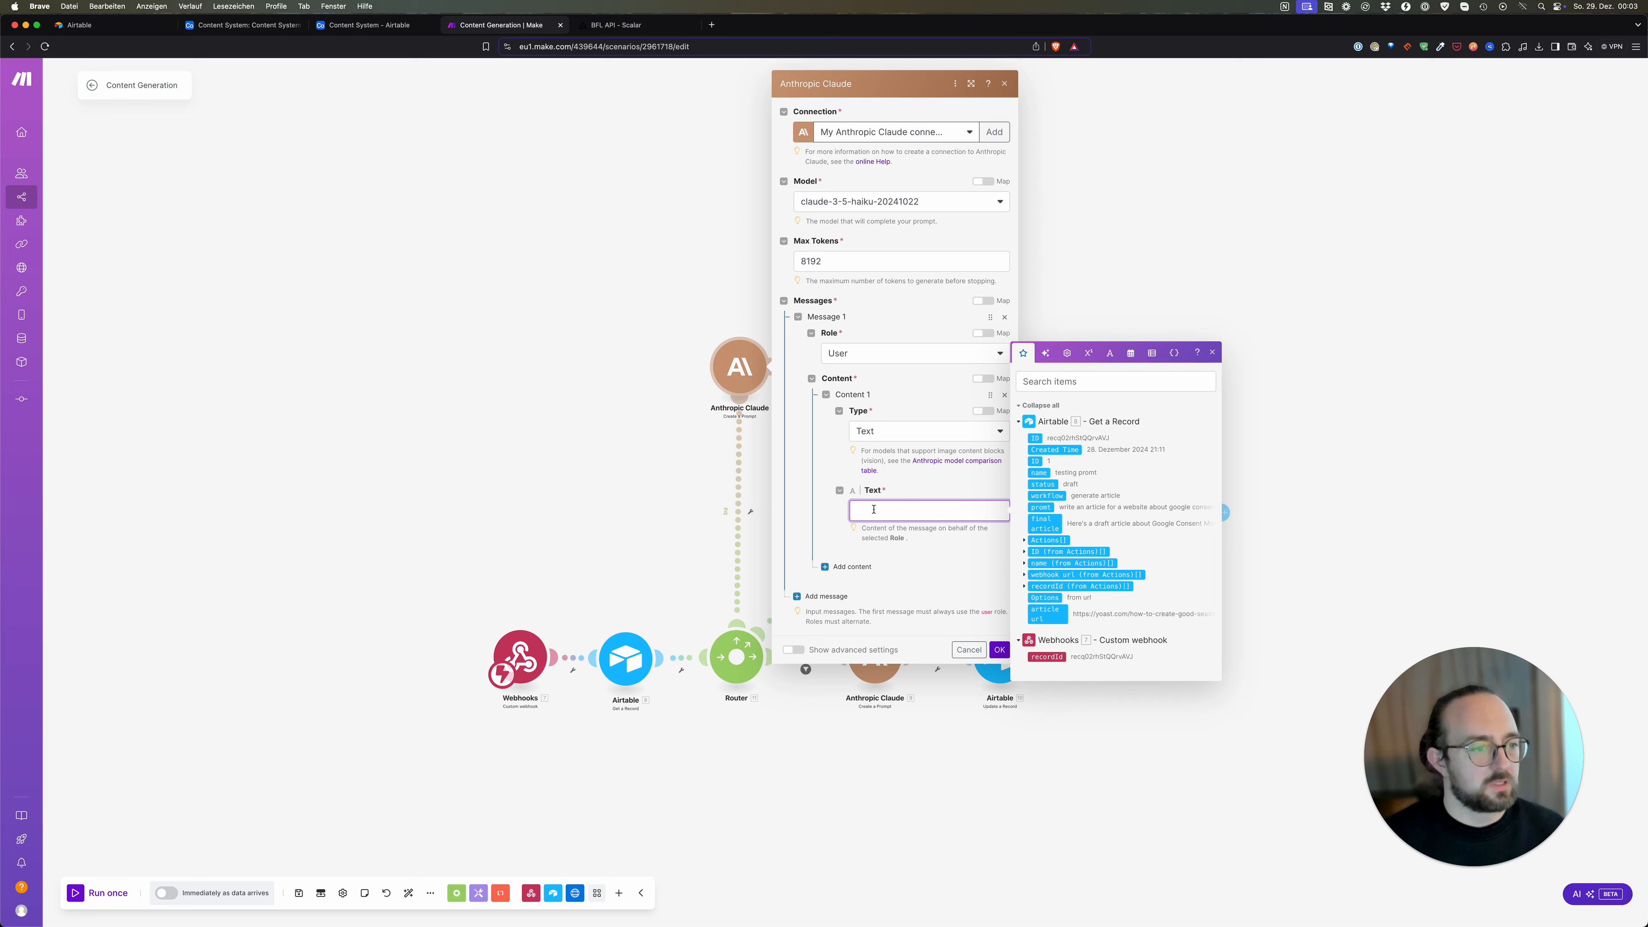
type("you are given this promt: \"{{11.`article promt`}}\"  Create a short SEO article outline on the topic with 3 headings. Don't include a conclusion. Use roman numerals for the headings. Only output the headings.  The article outline should be useful and informative for the reader.")
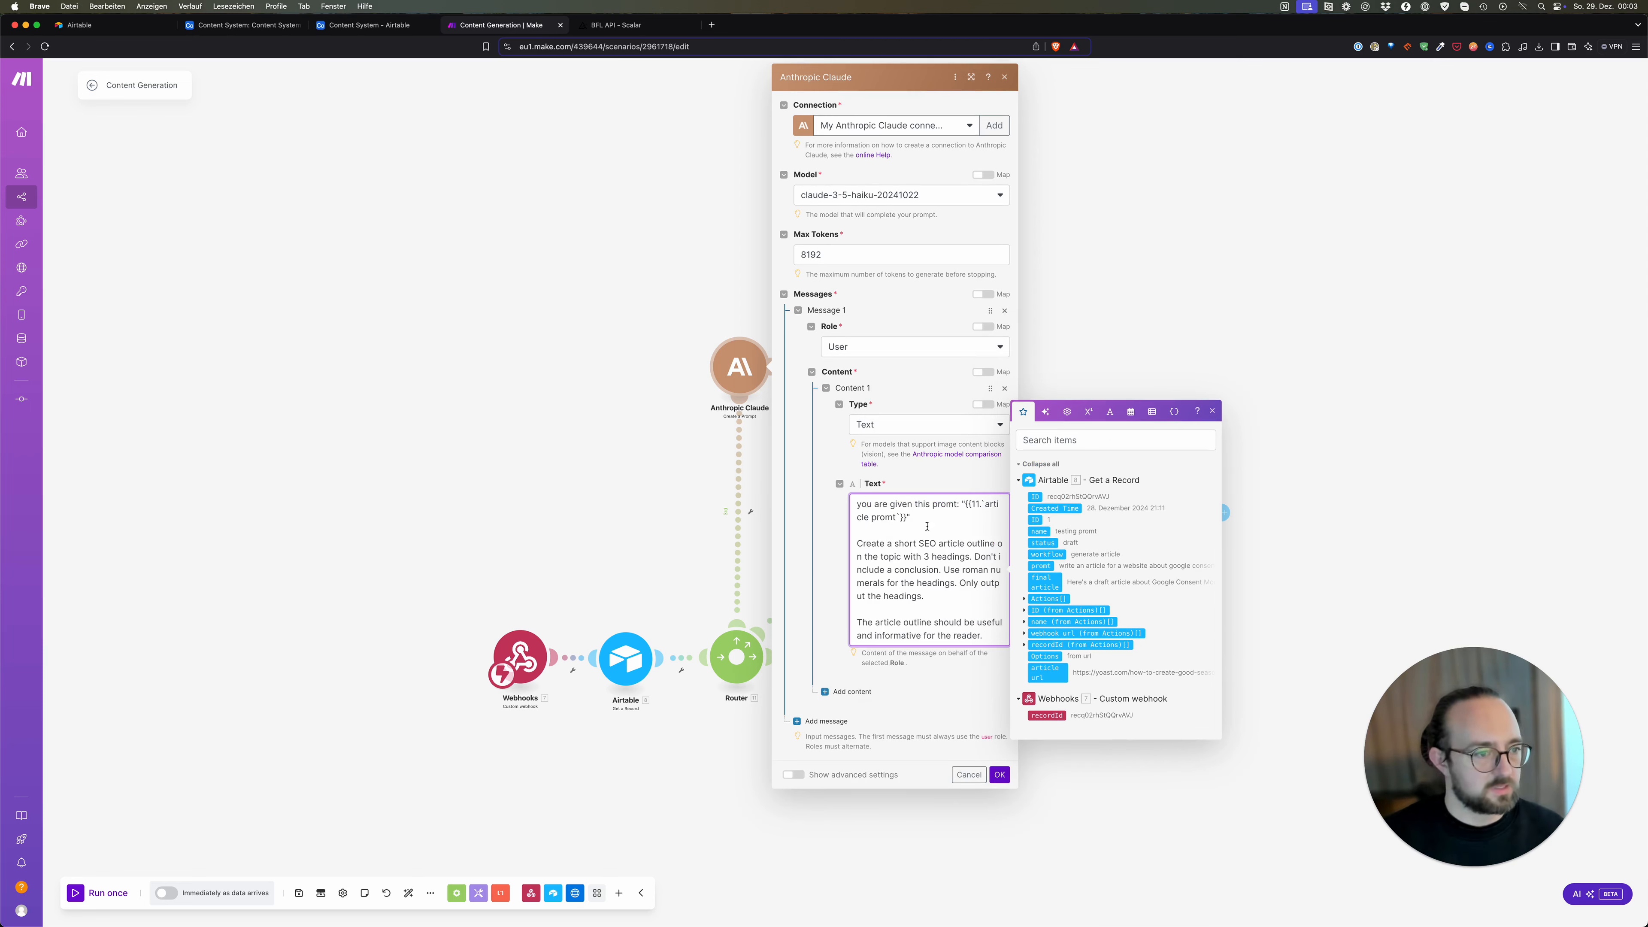
Step: Replace the "article promt" placeholder and its quotes in the outline prompt with the Airtable record's promt value, and save the module
left_click_drag(910, 517, 857, 517)
key("BackSpace")
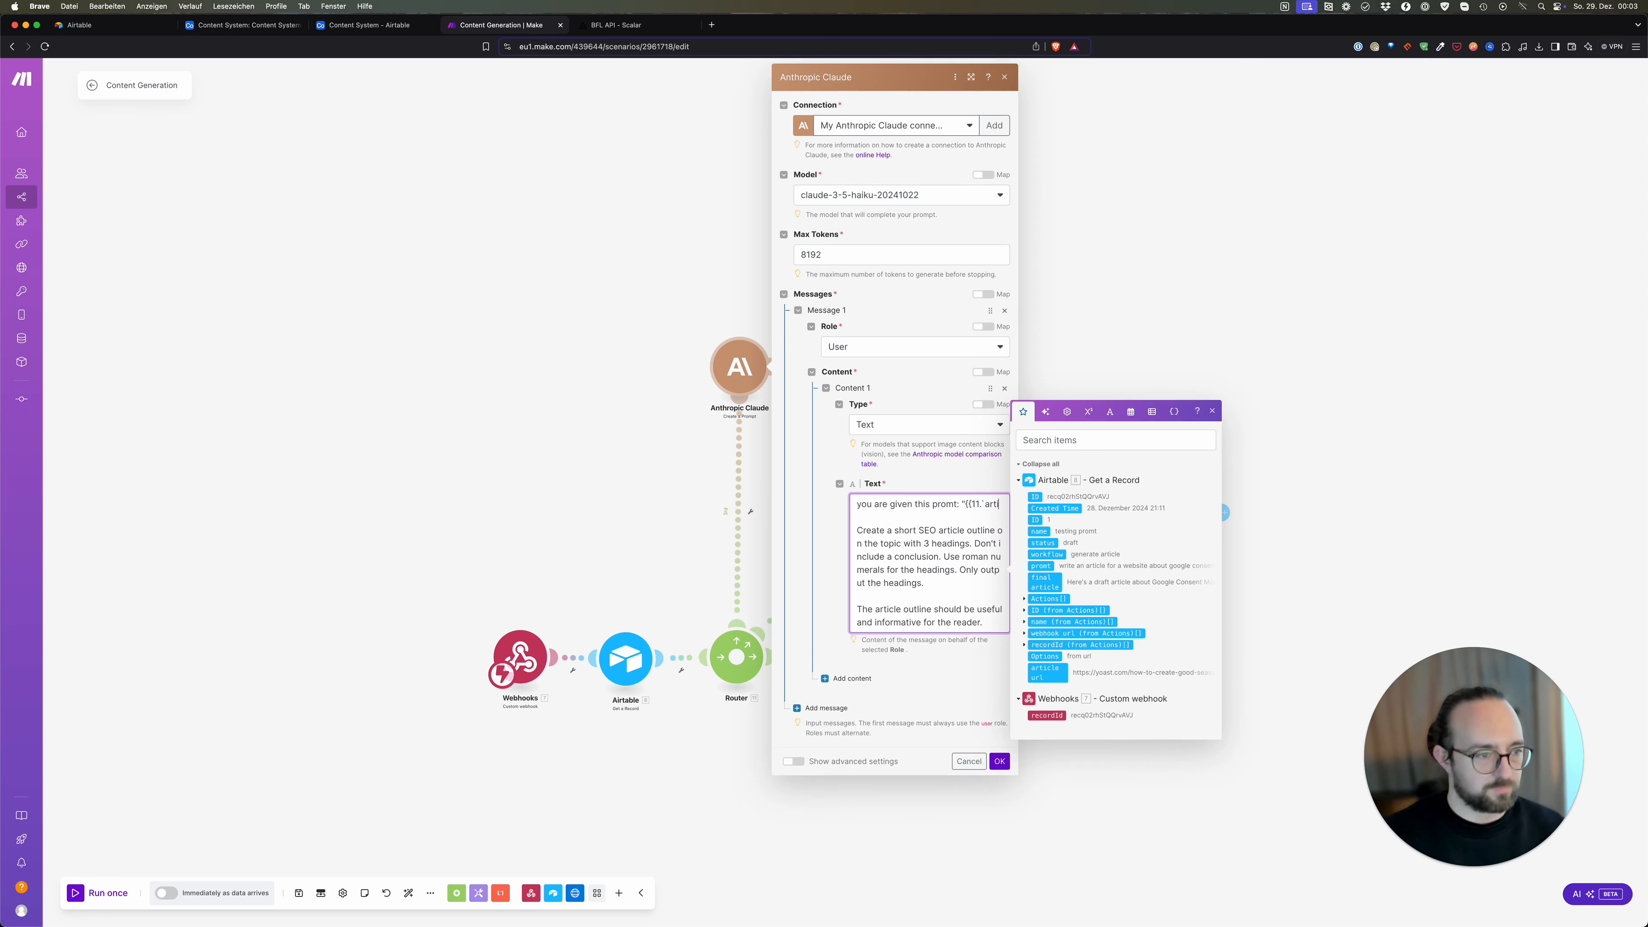
key("BackSpace")
key("BackSpace")
key("BackSpace")
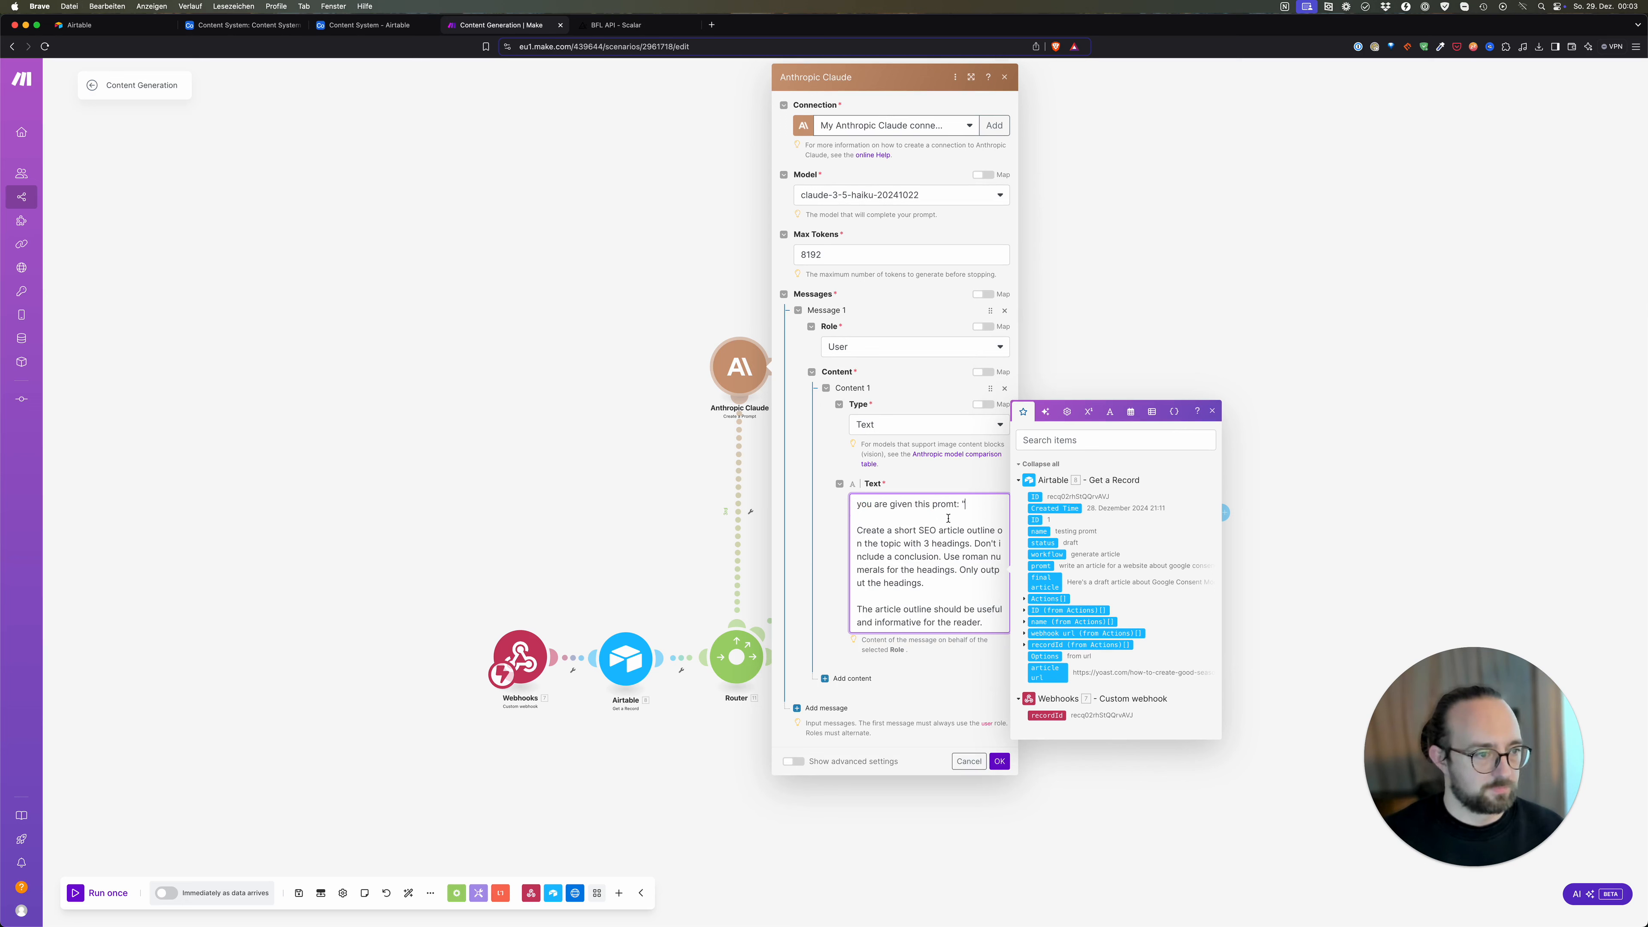
key("BackSpace")
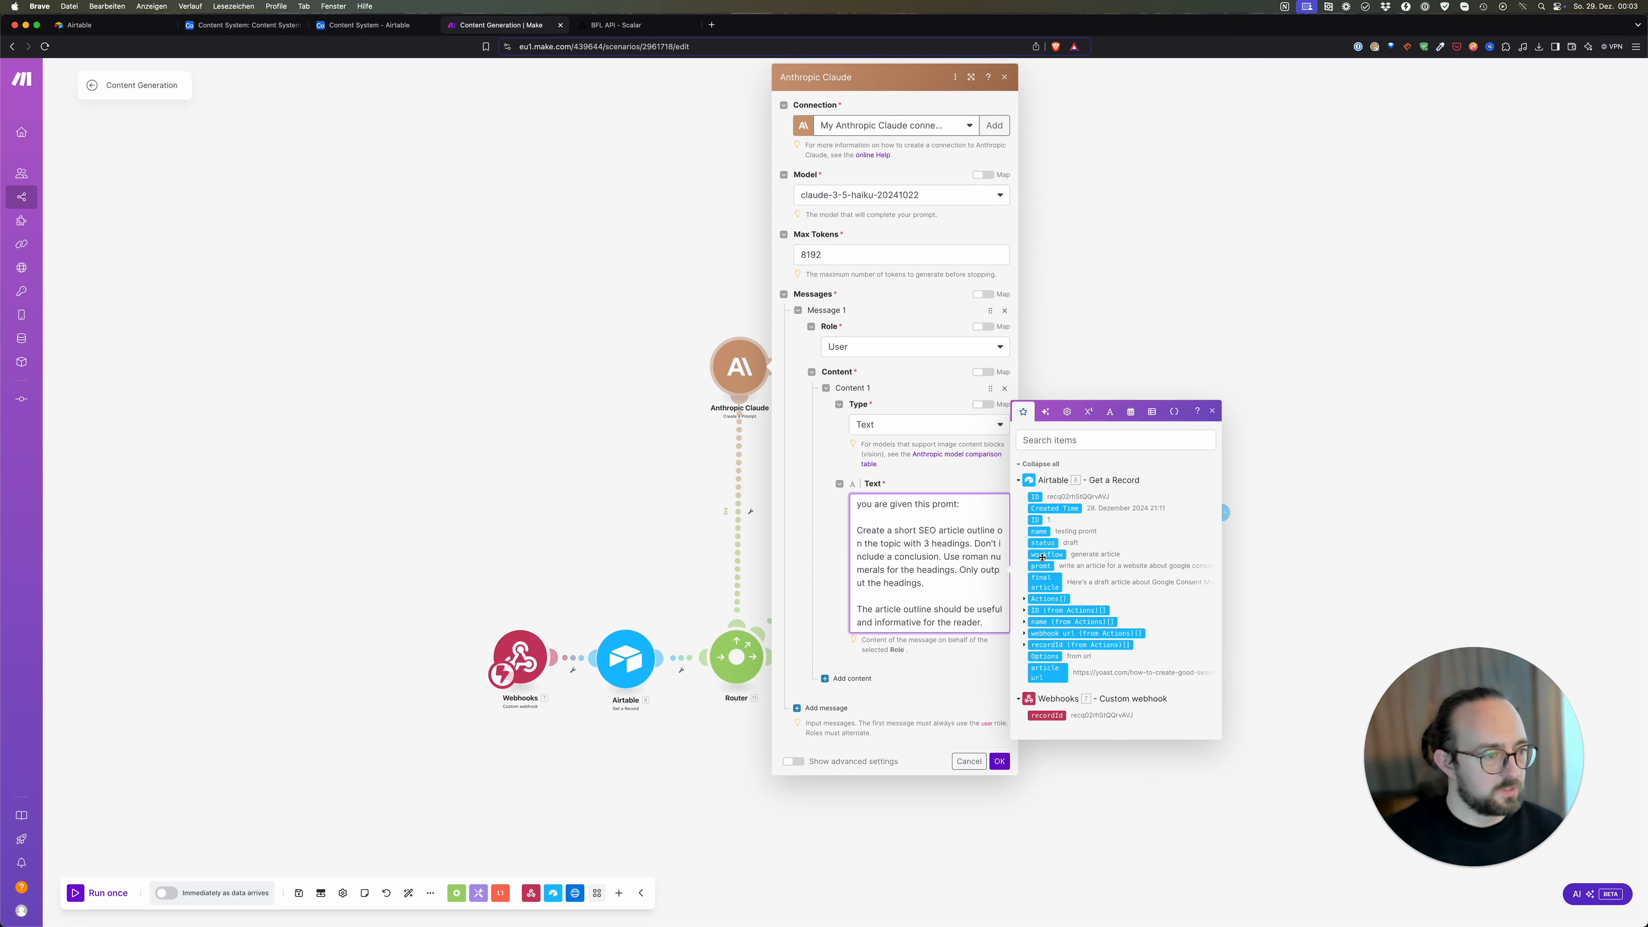
left_click(1041, 564)
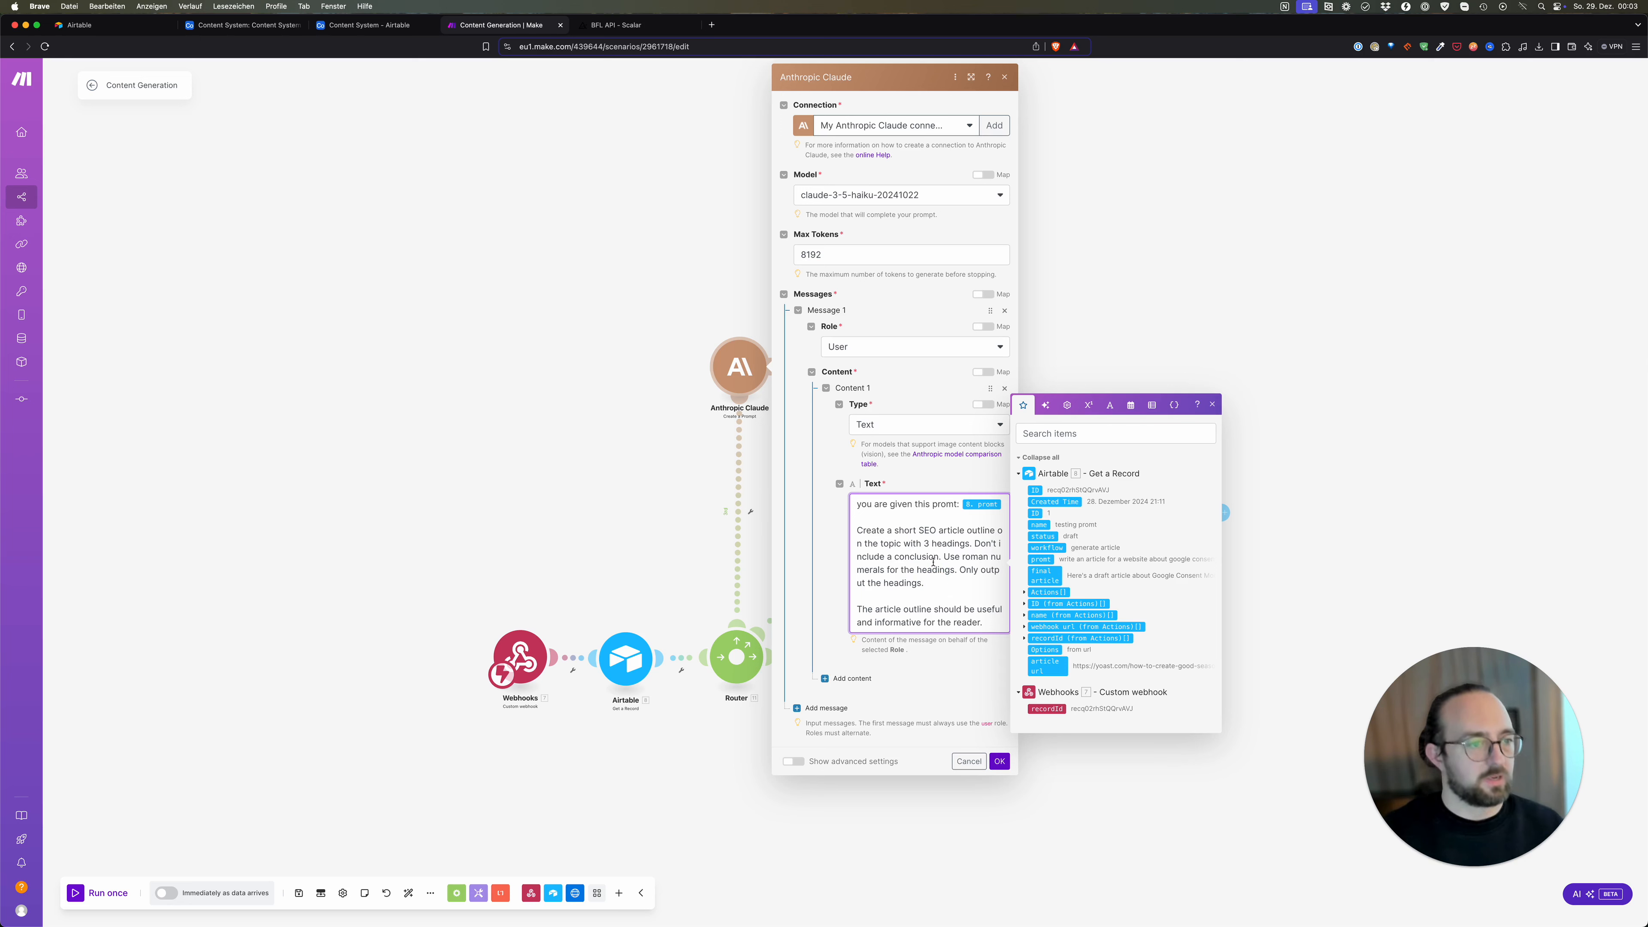
left_click(1003, 765)
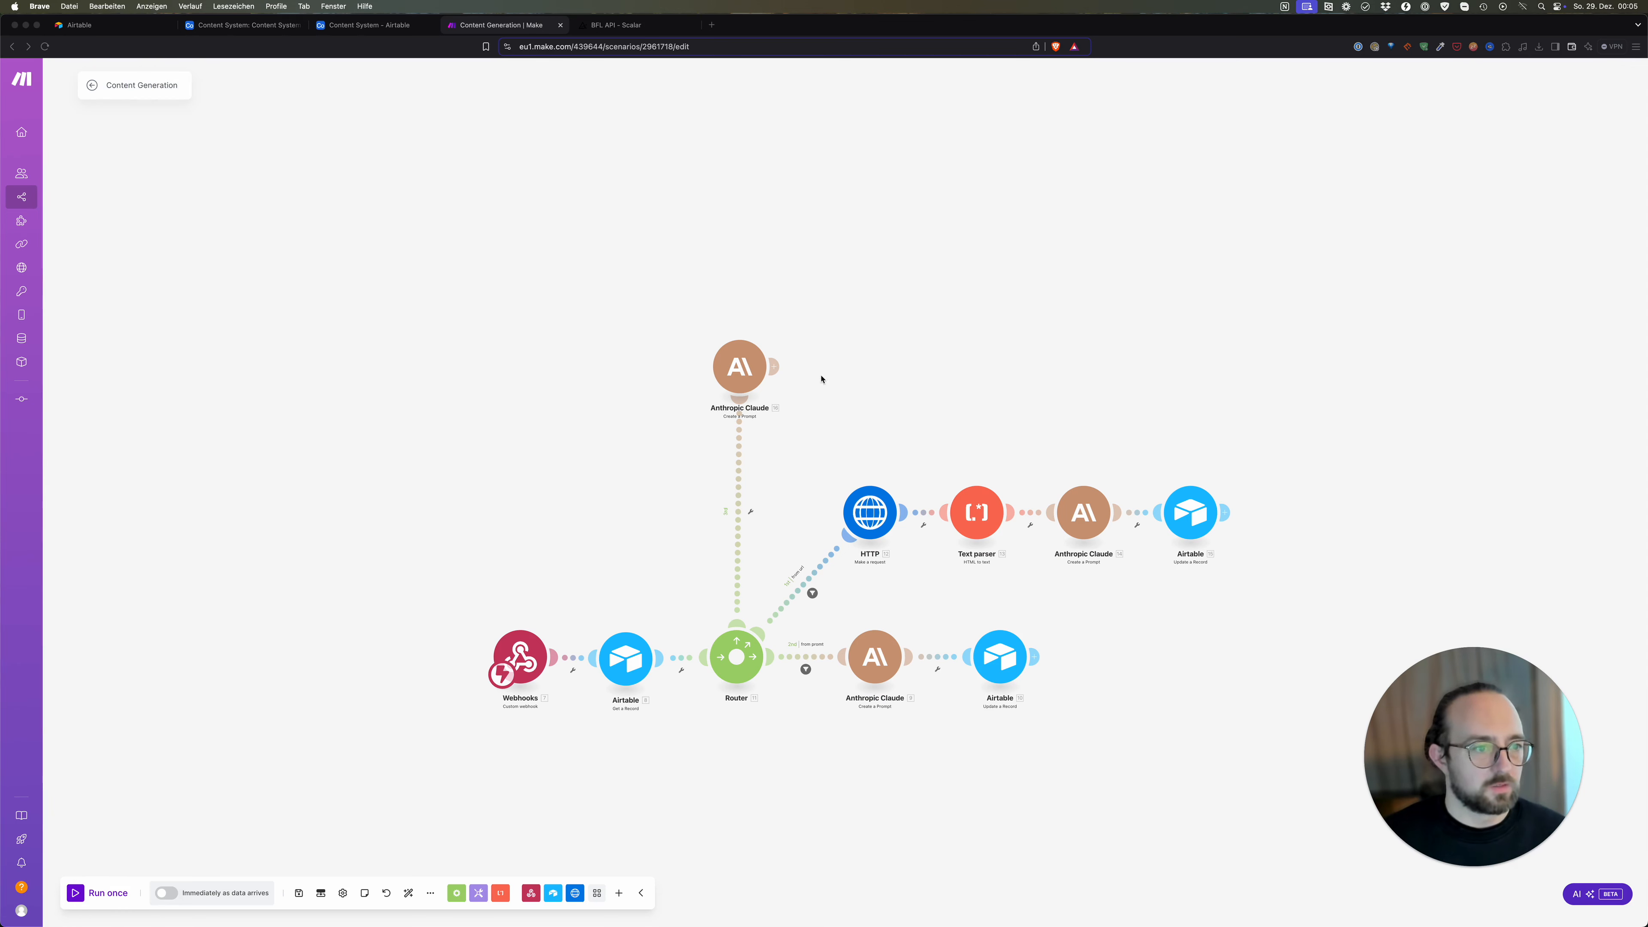
Step: Clone the outline Claude module and connect the copy directly after it
right_click(747, 368)
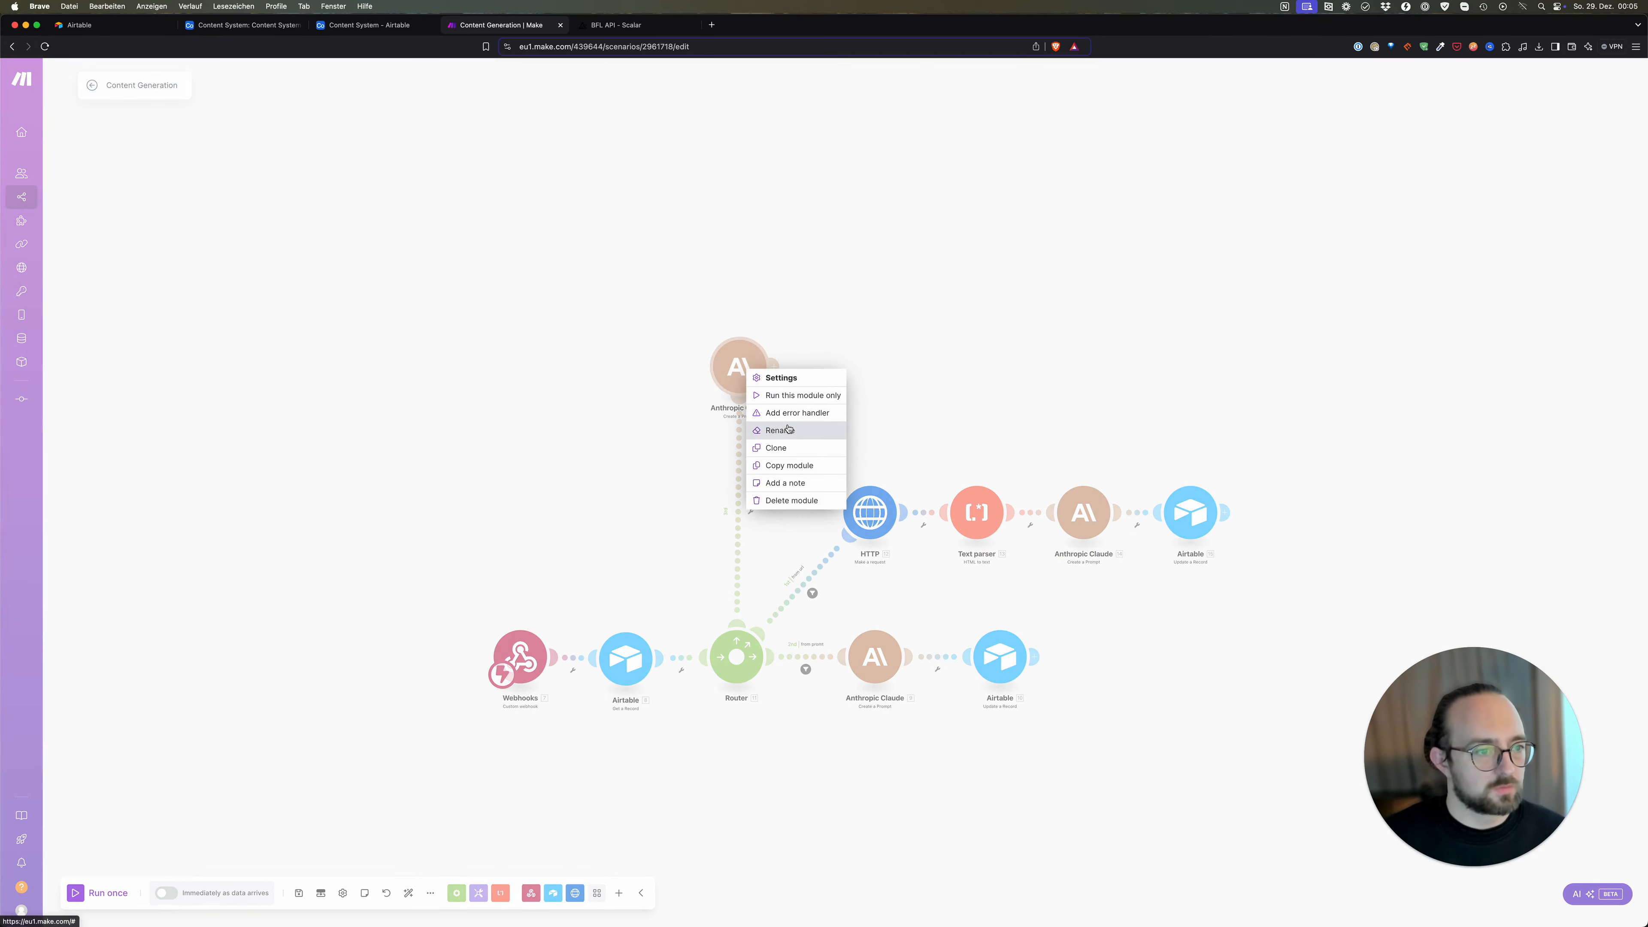
left_click(786, 448)
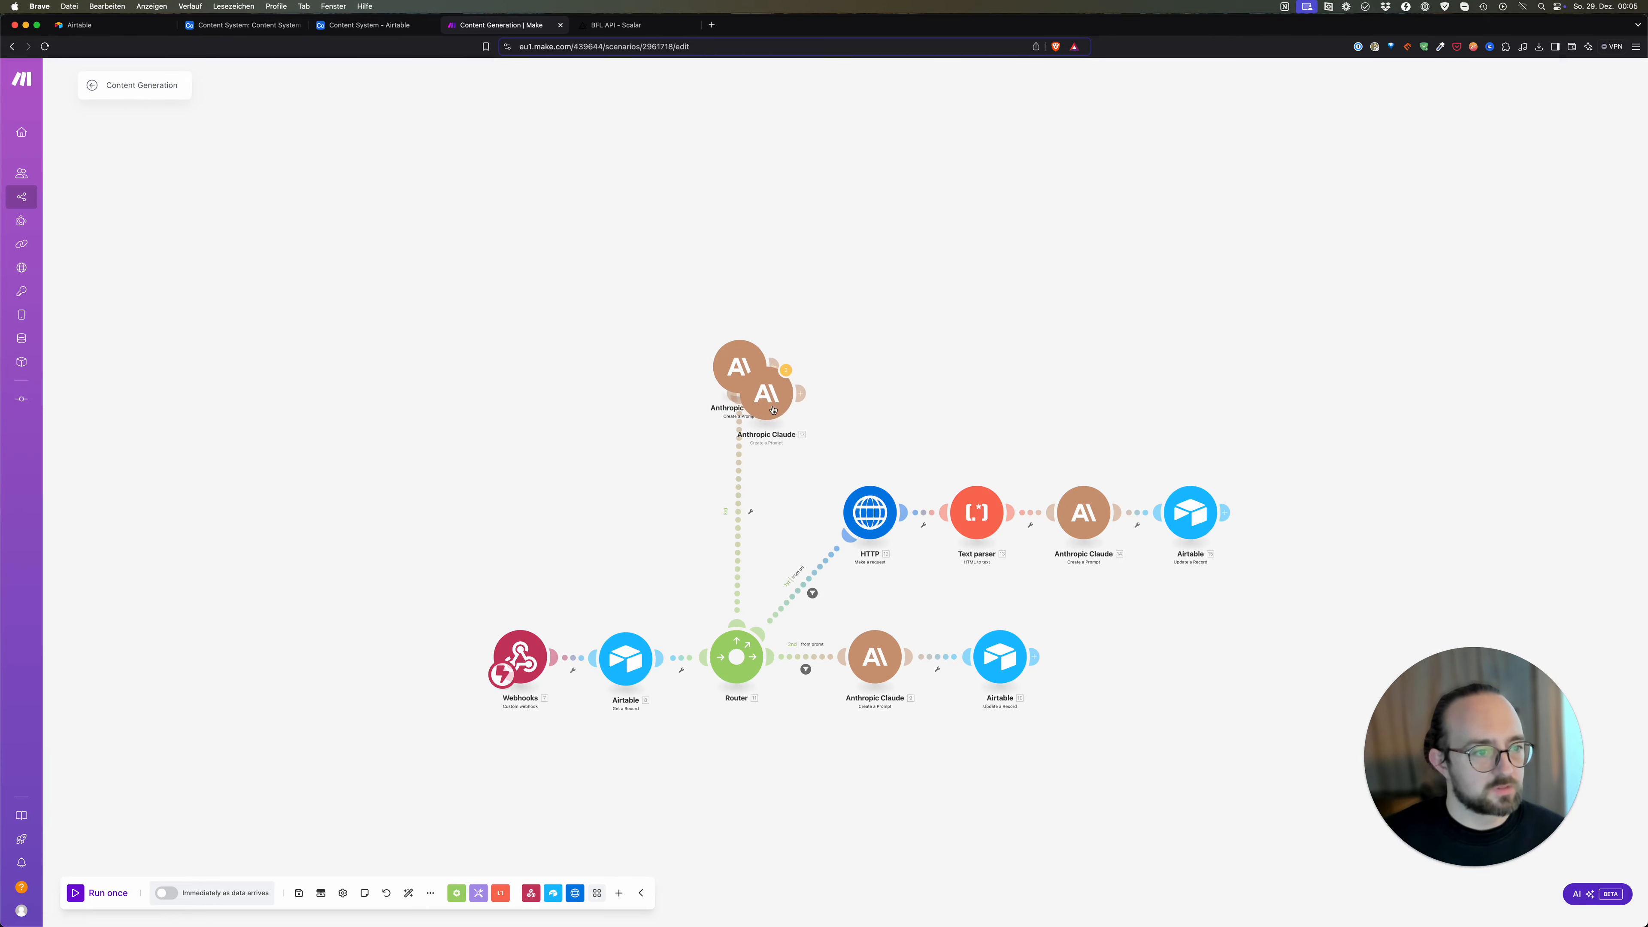
left_click(866, 366)
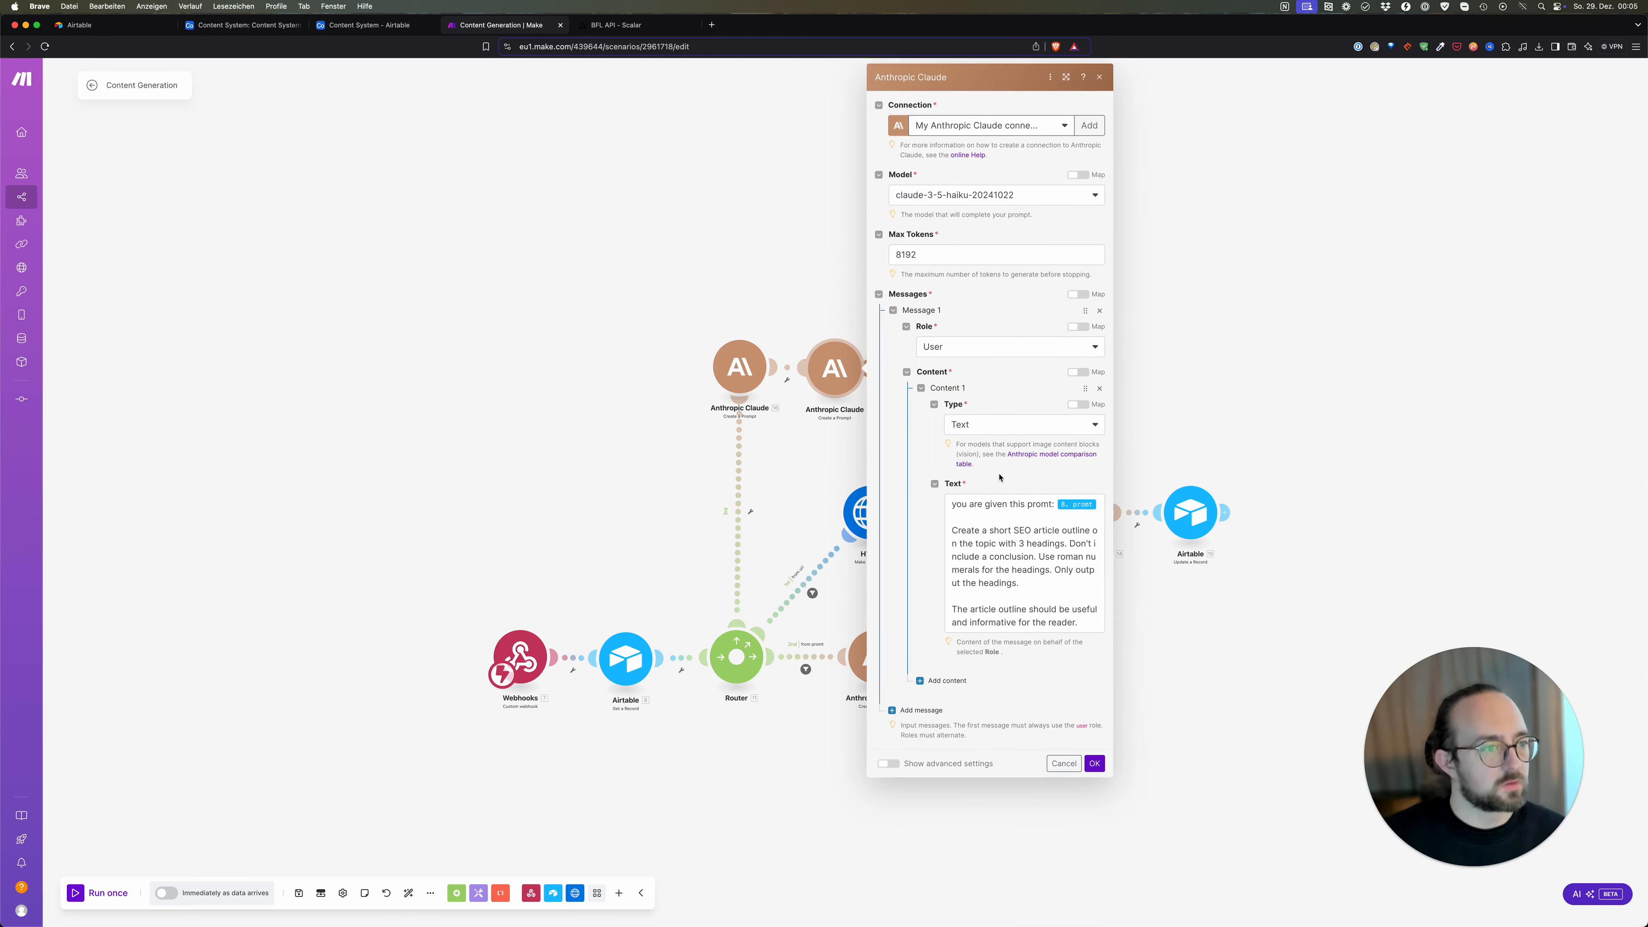
Step: Set the copy's prompt to write 500 words in German about the outline's first heading, add the first Claude module's Text Response as SEO outline, and save
left_click(996, 522)
key("super+a")
type("write a detailed, engaging, human sounding, informative article. The content should be conversational and also include interesting facs or tips. Write 500 words in german about the first heading from the SEO outline.  SEO outline:")
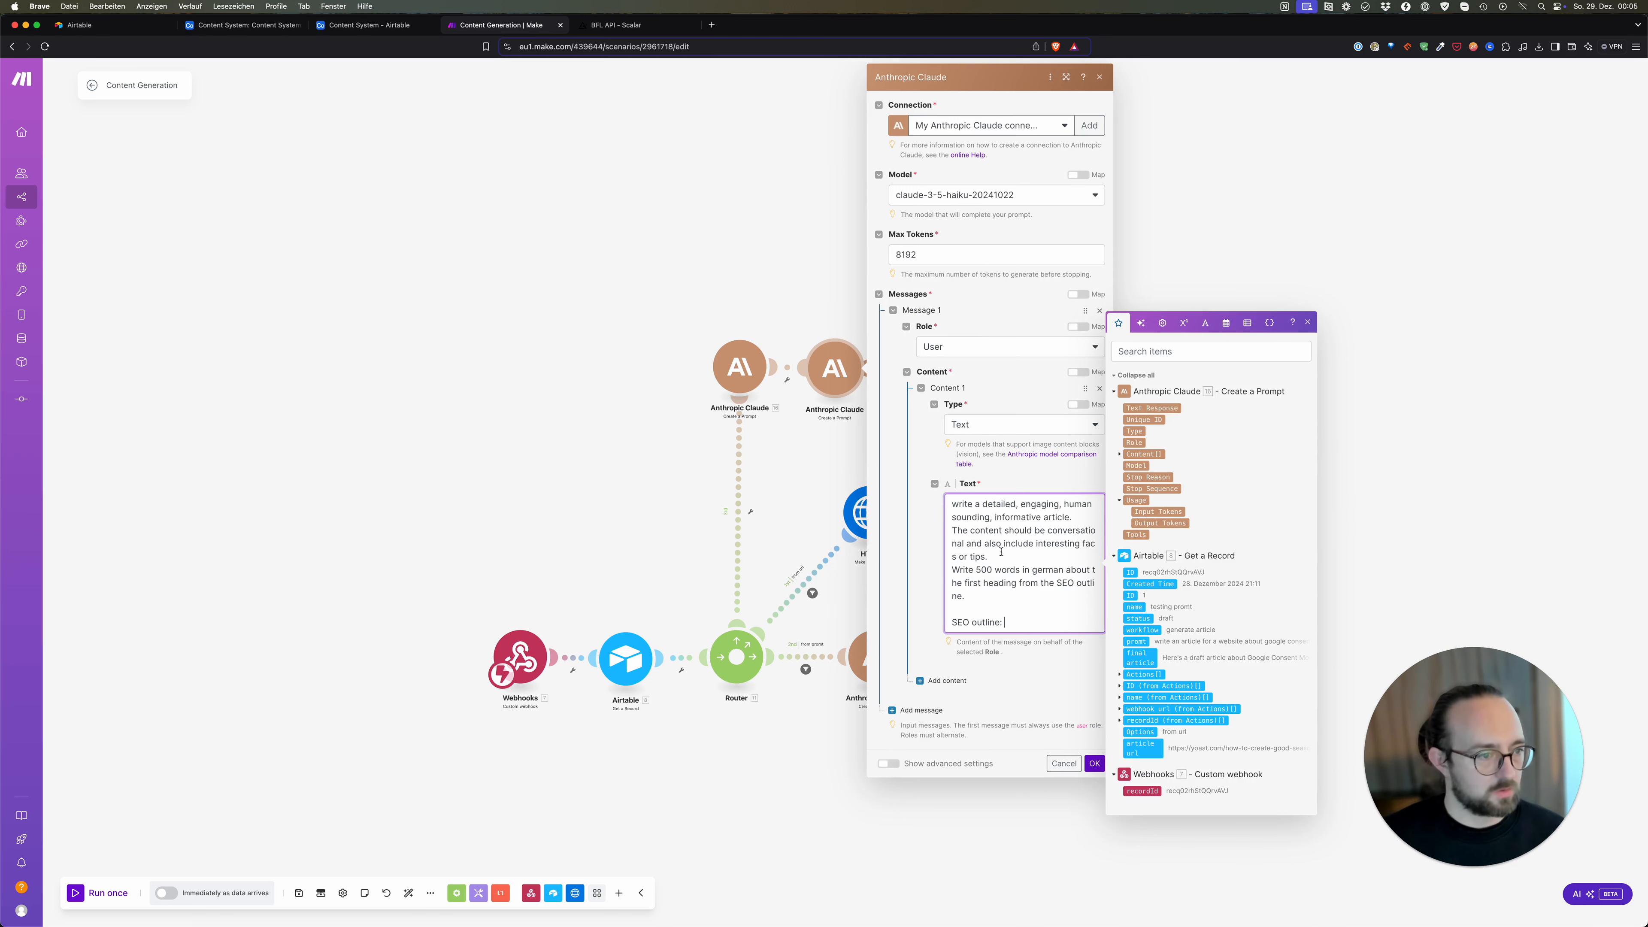
left_click(1038, 581)
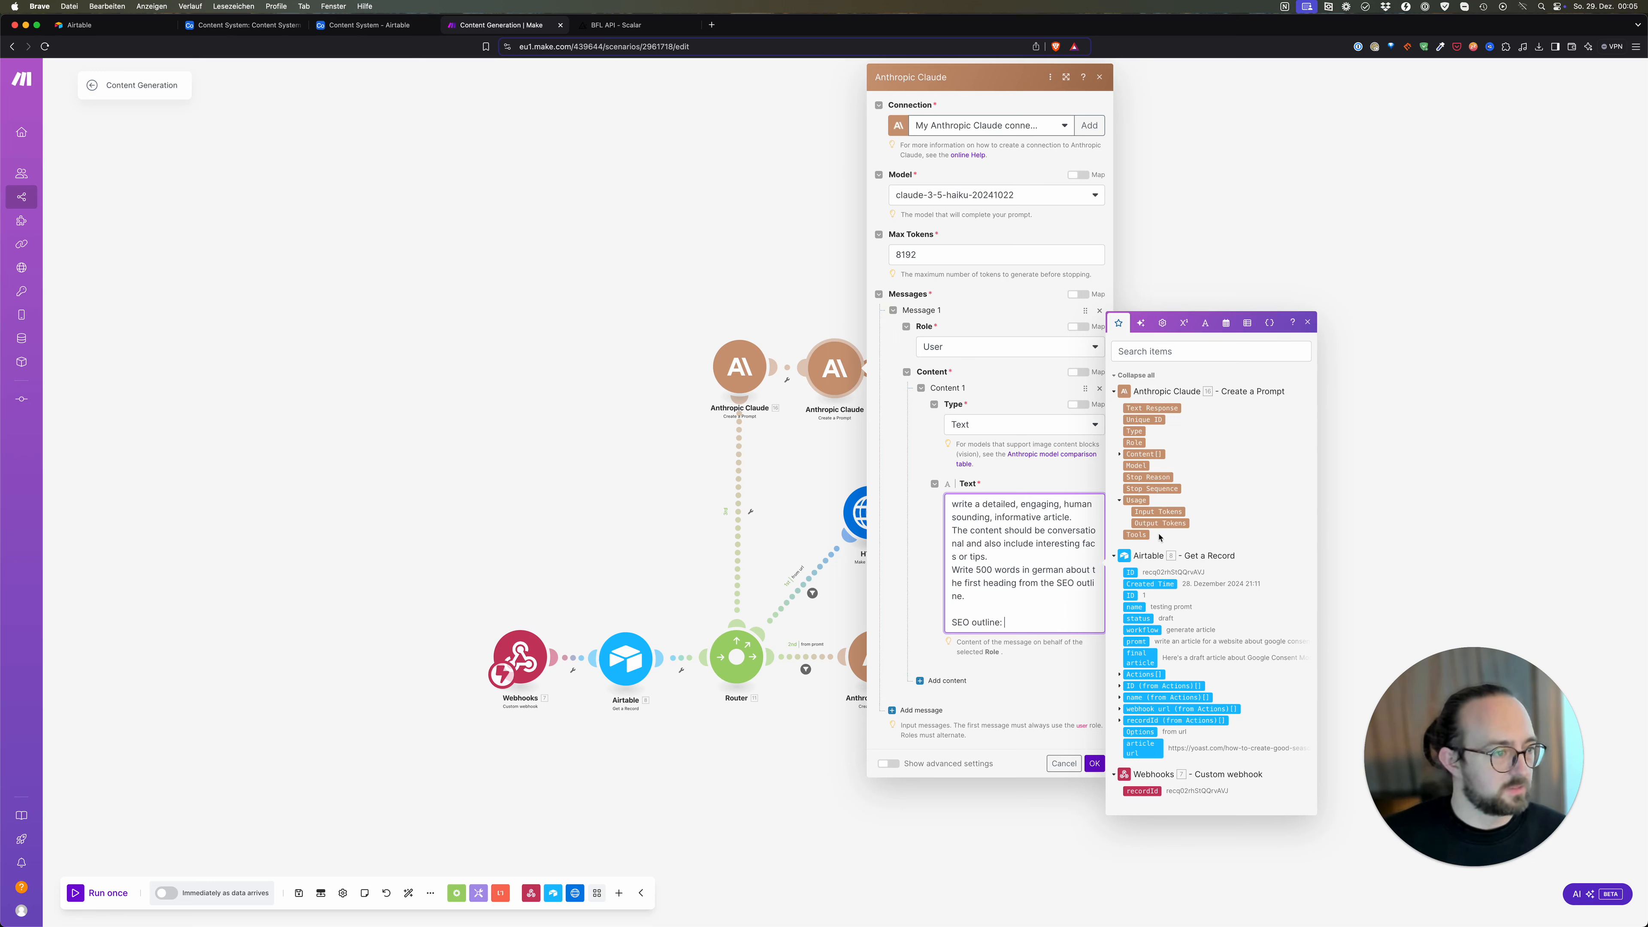
left_click(1142, 409)
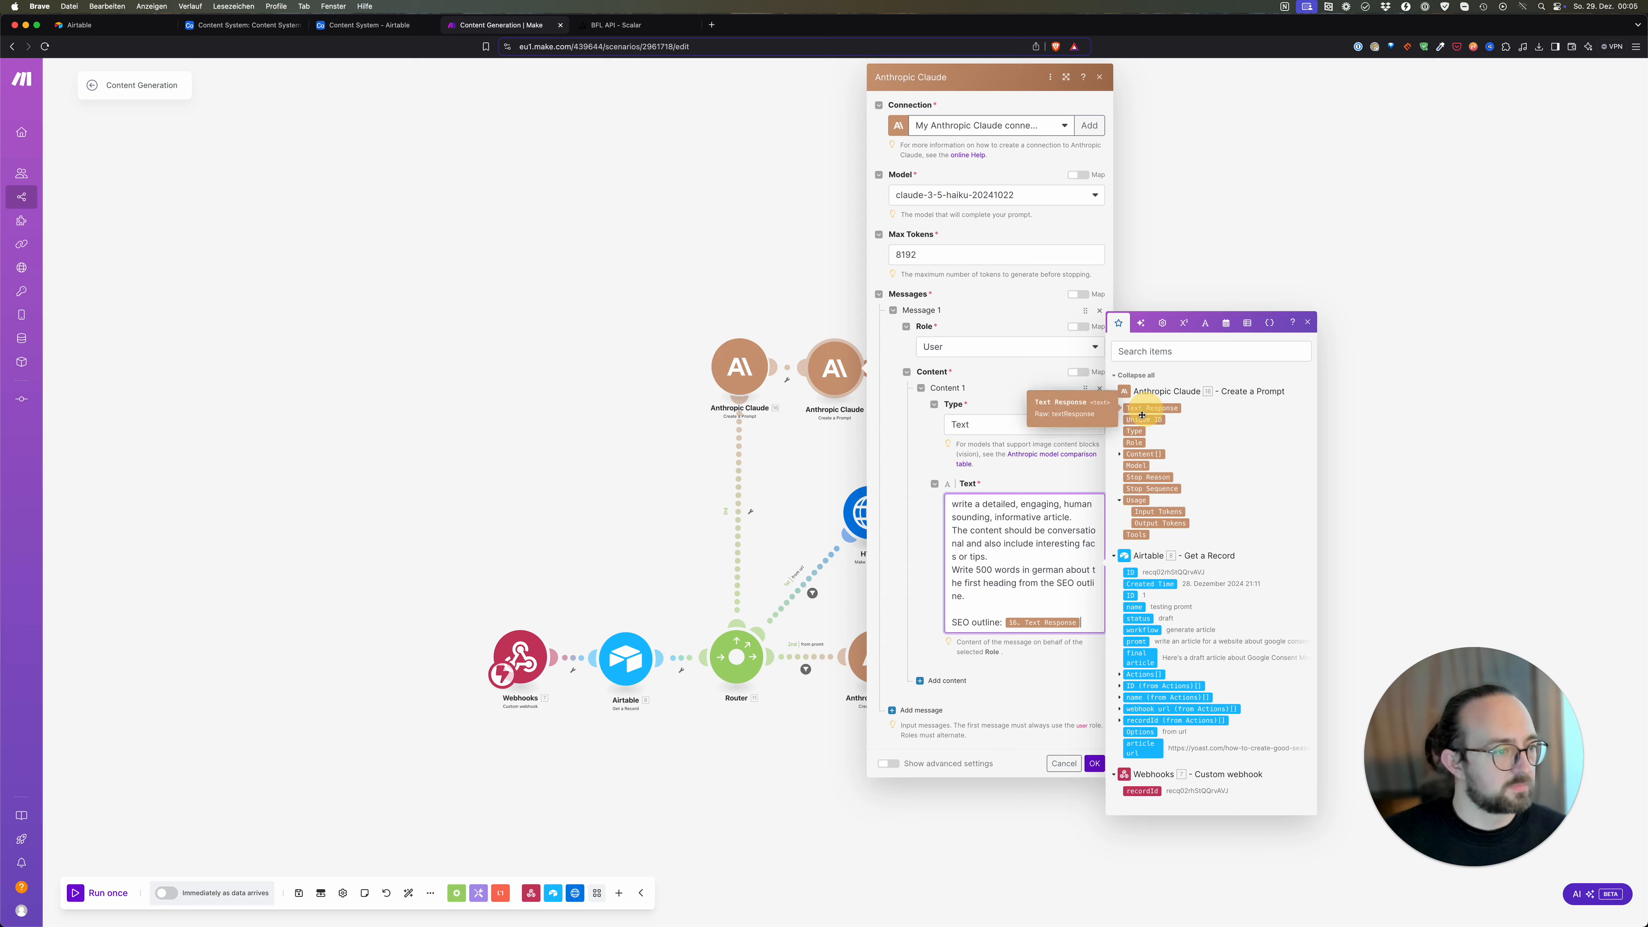
left_click(1094, 764)
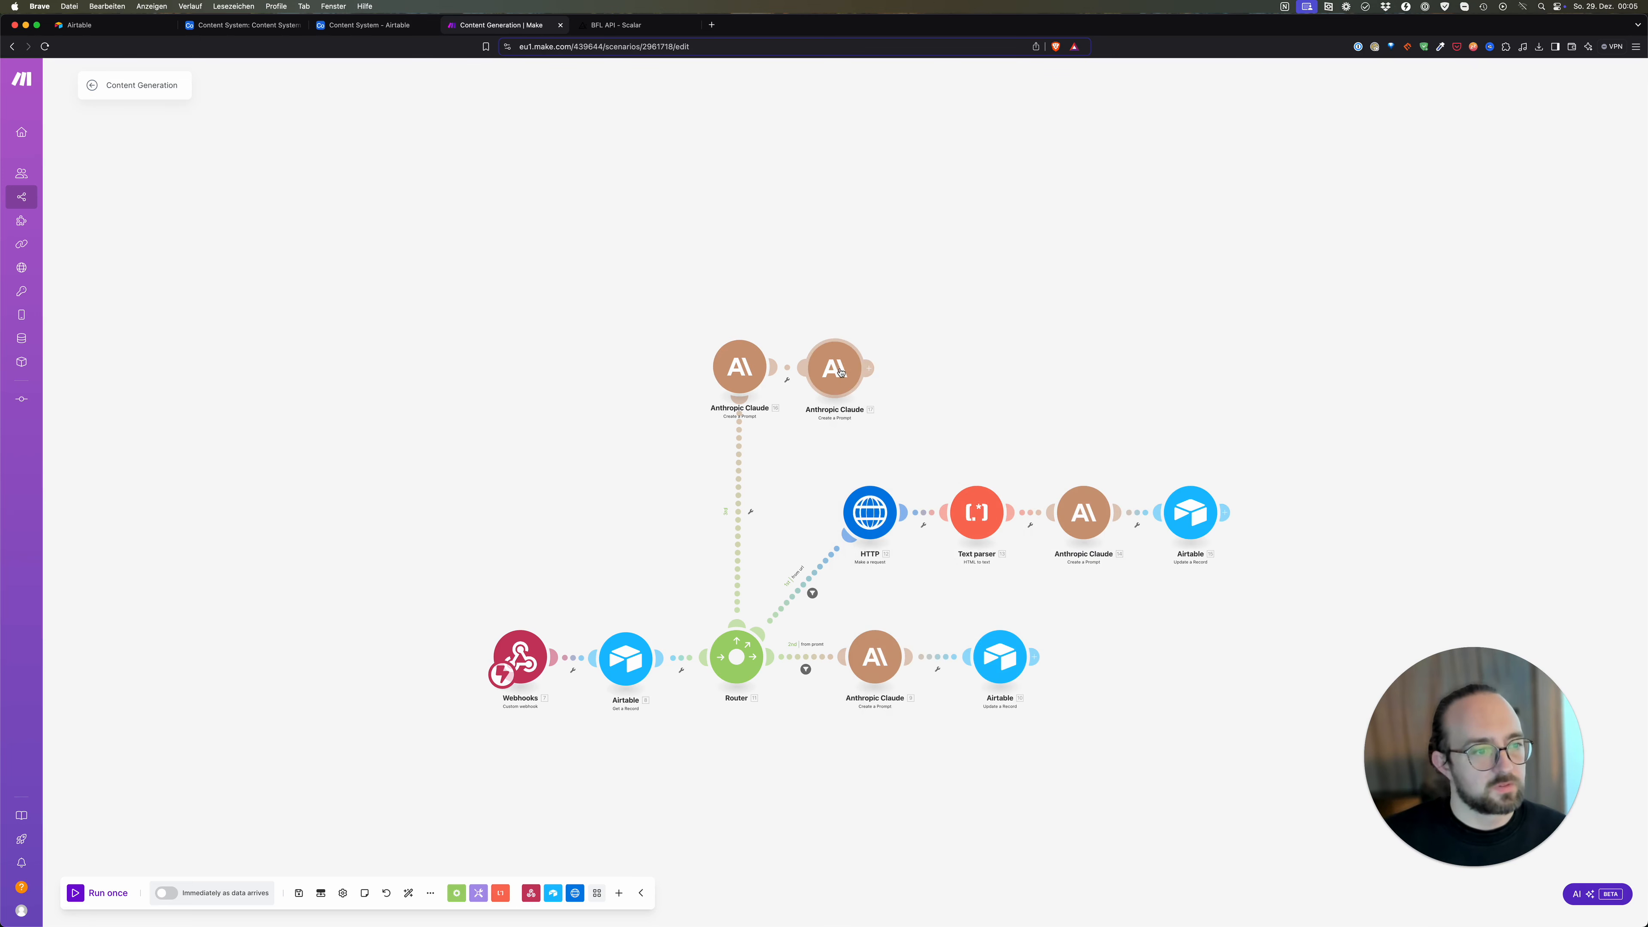
Step: Clone the first-heading Claude module twice and chain both copies after it, spacing the modules out in a row
left_click_drag(841, 372, 864, 373)
right_click(872, 376)
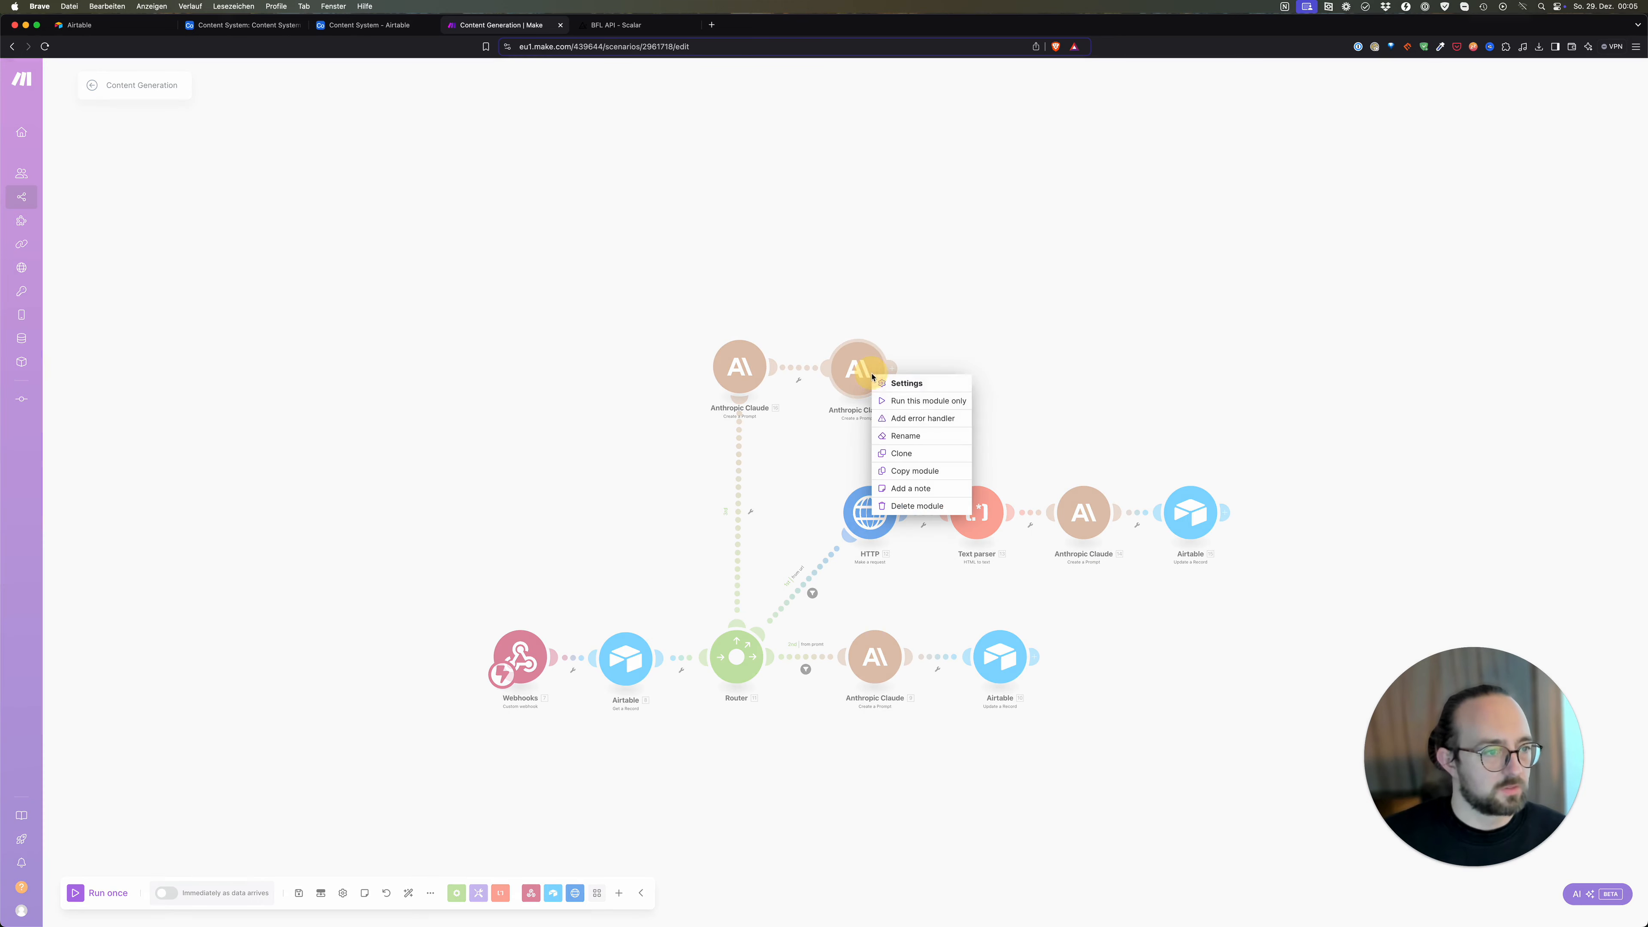
left_click(906, 453)
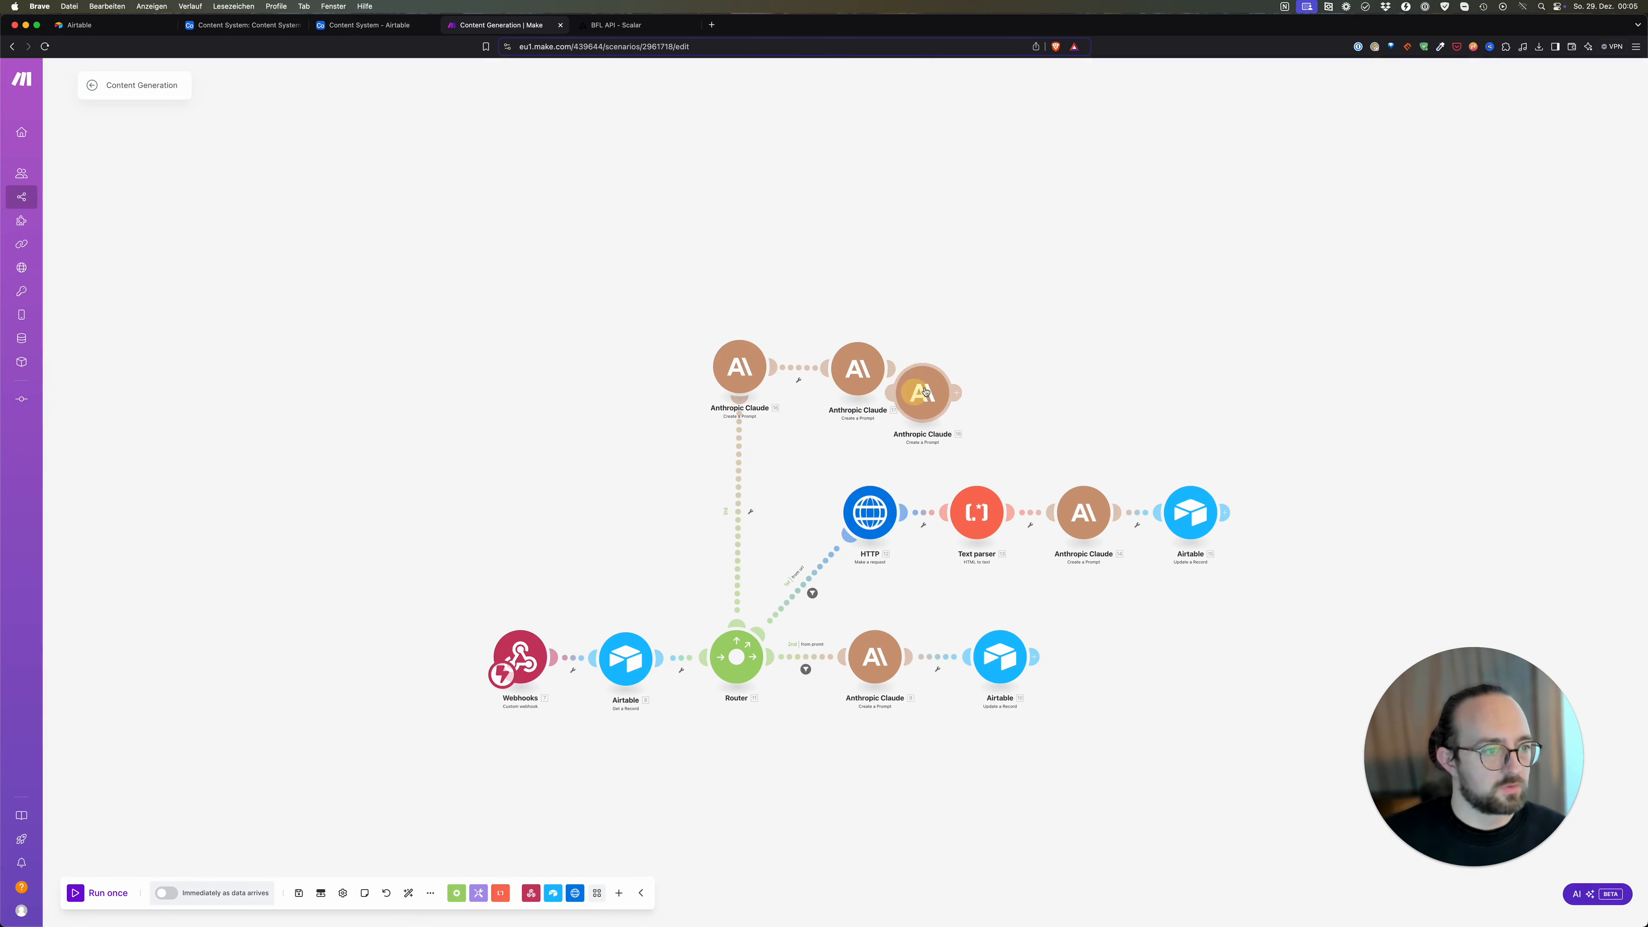
mouse_move(926, 393)
left_mouse_down()
mouse_move(964, 368)
mouse_move(1021, 399)
mouse_move(1079, 369)
left_mouse_up()
right_click(962, 367)
left_click(992, 447)
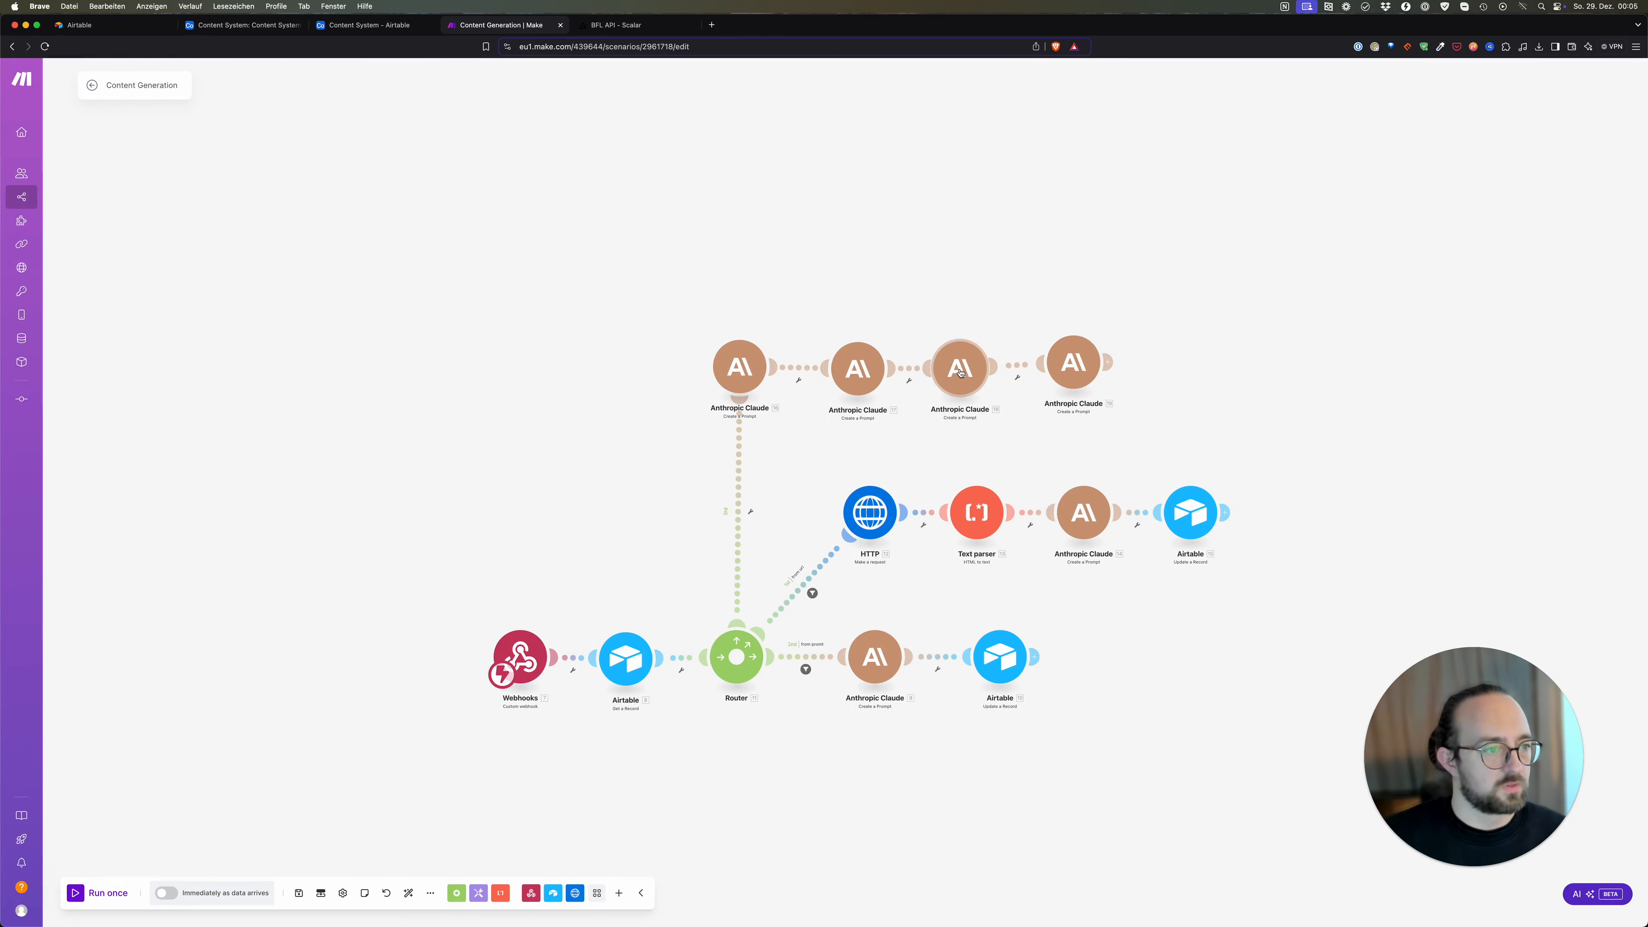
Step: In the third Claude module of the chain, change "first" heading to "second" in the prompt and save
left_click(961, 370)
left_click(1144, 552)
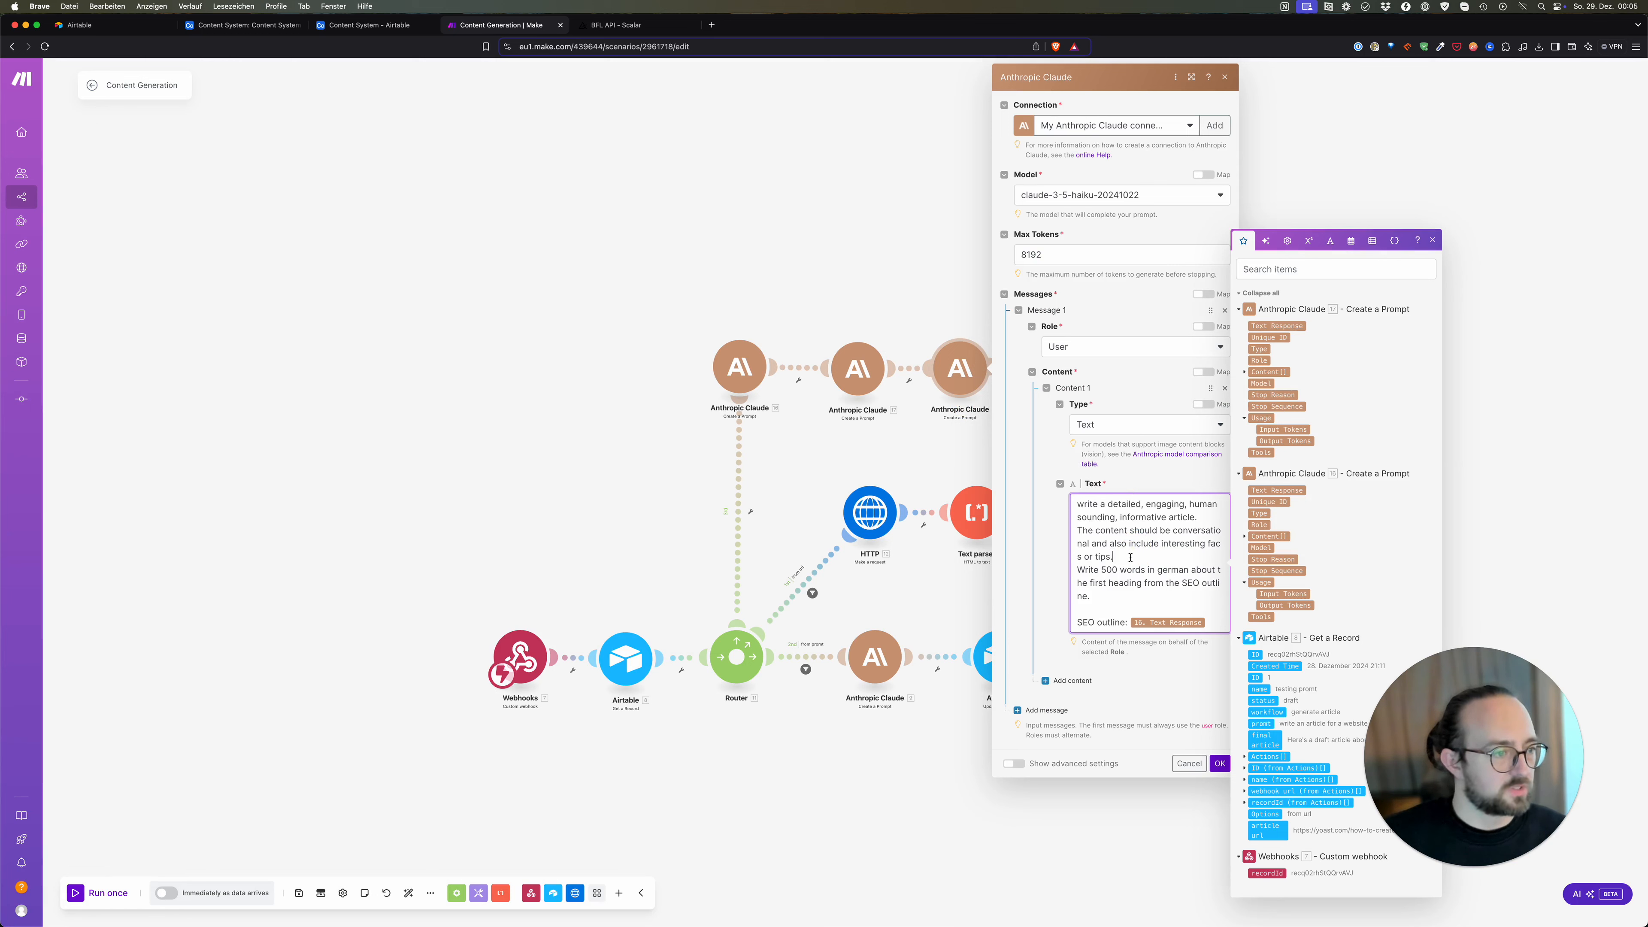
double_click(1098, 582)
type("second")
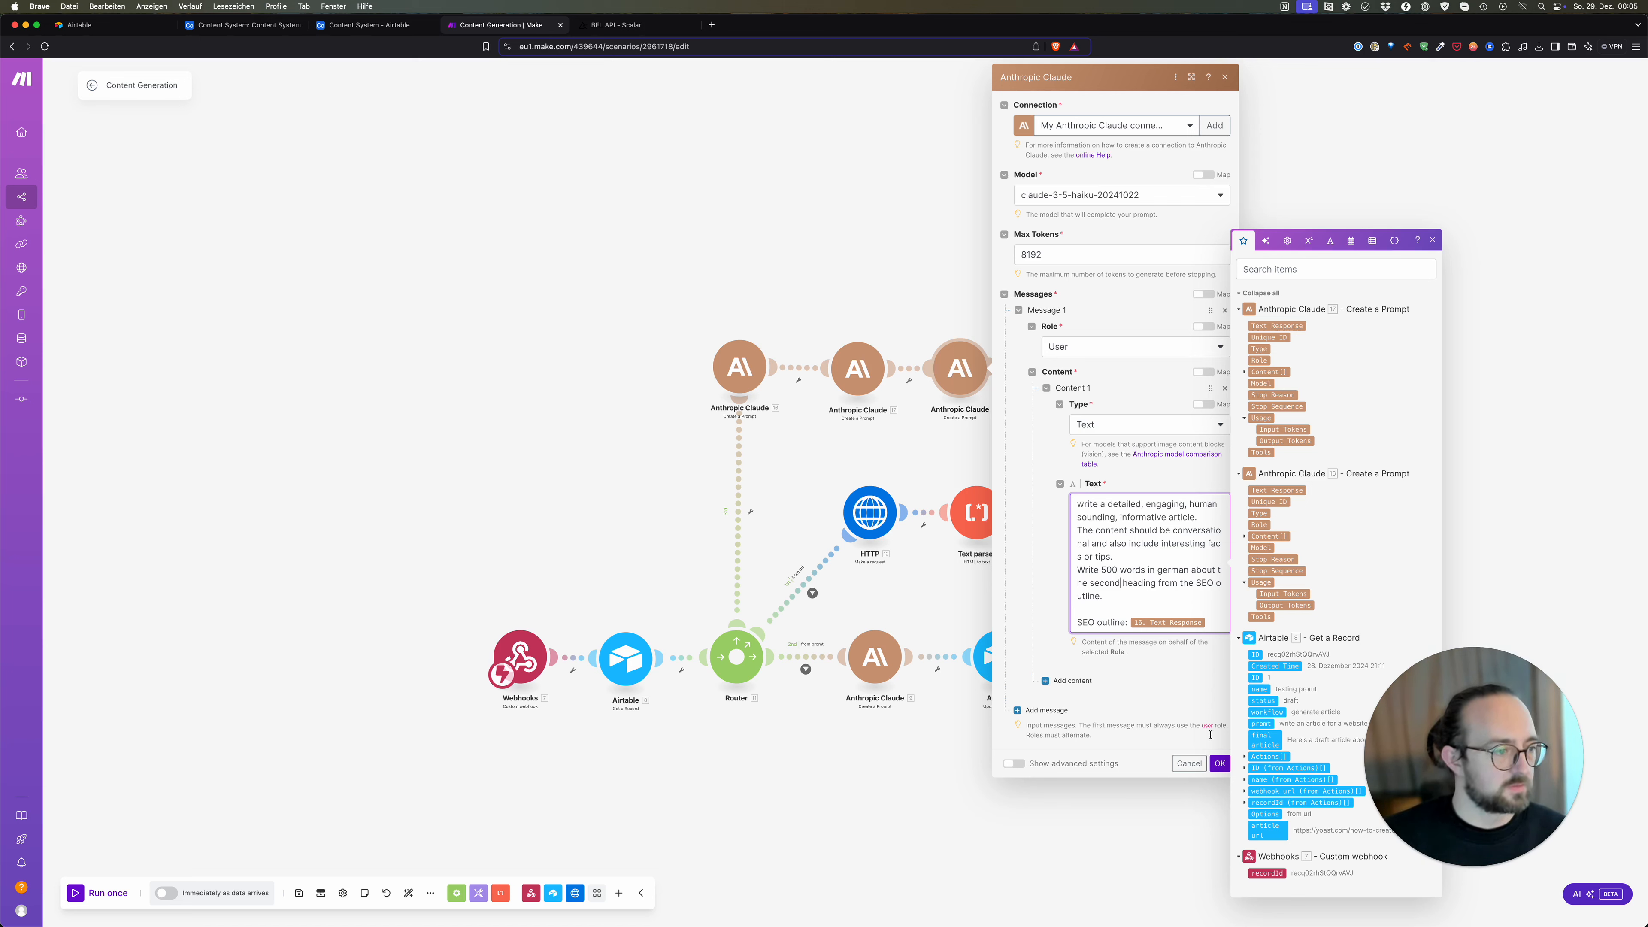
left_click(1220, 764)
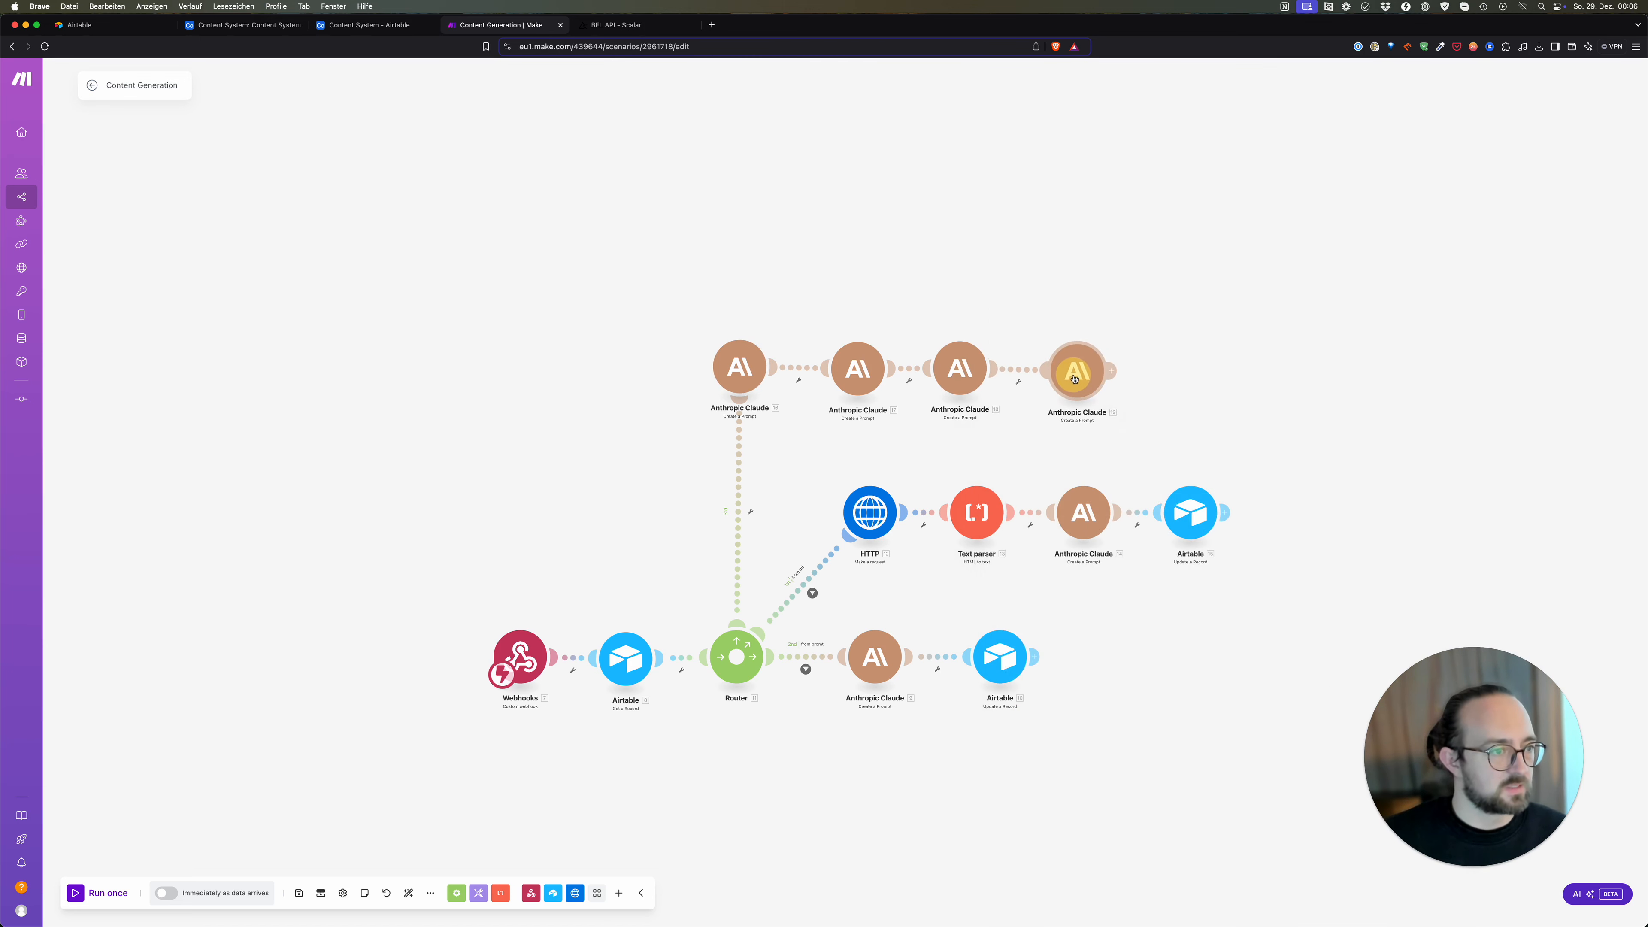
Step: In the last Claude module of the chain, change "first" heading to "third" in the prompt and save
left_click(1074, 365)
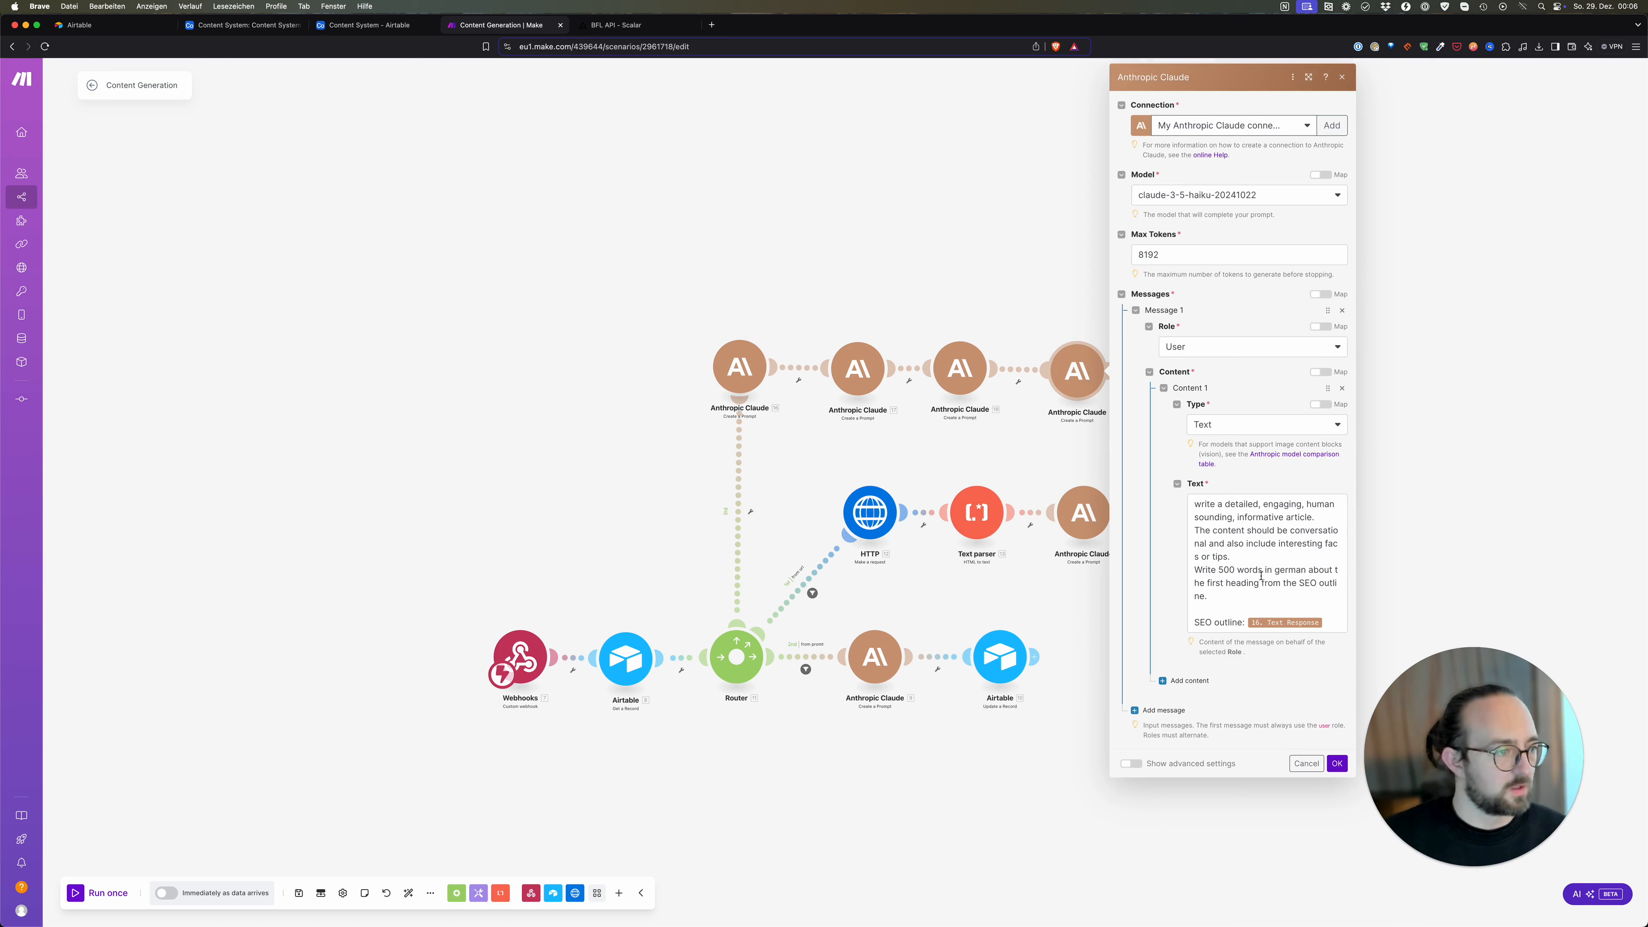
double_click(1215, 583)
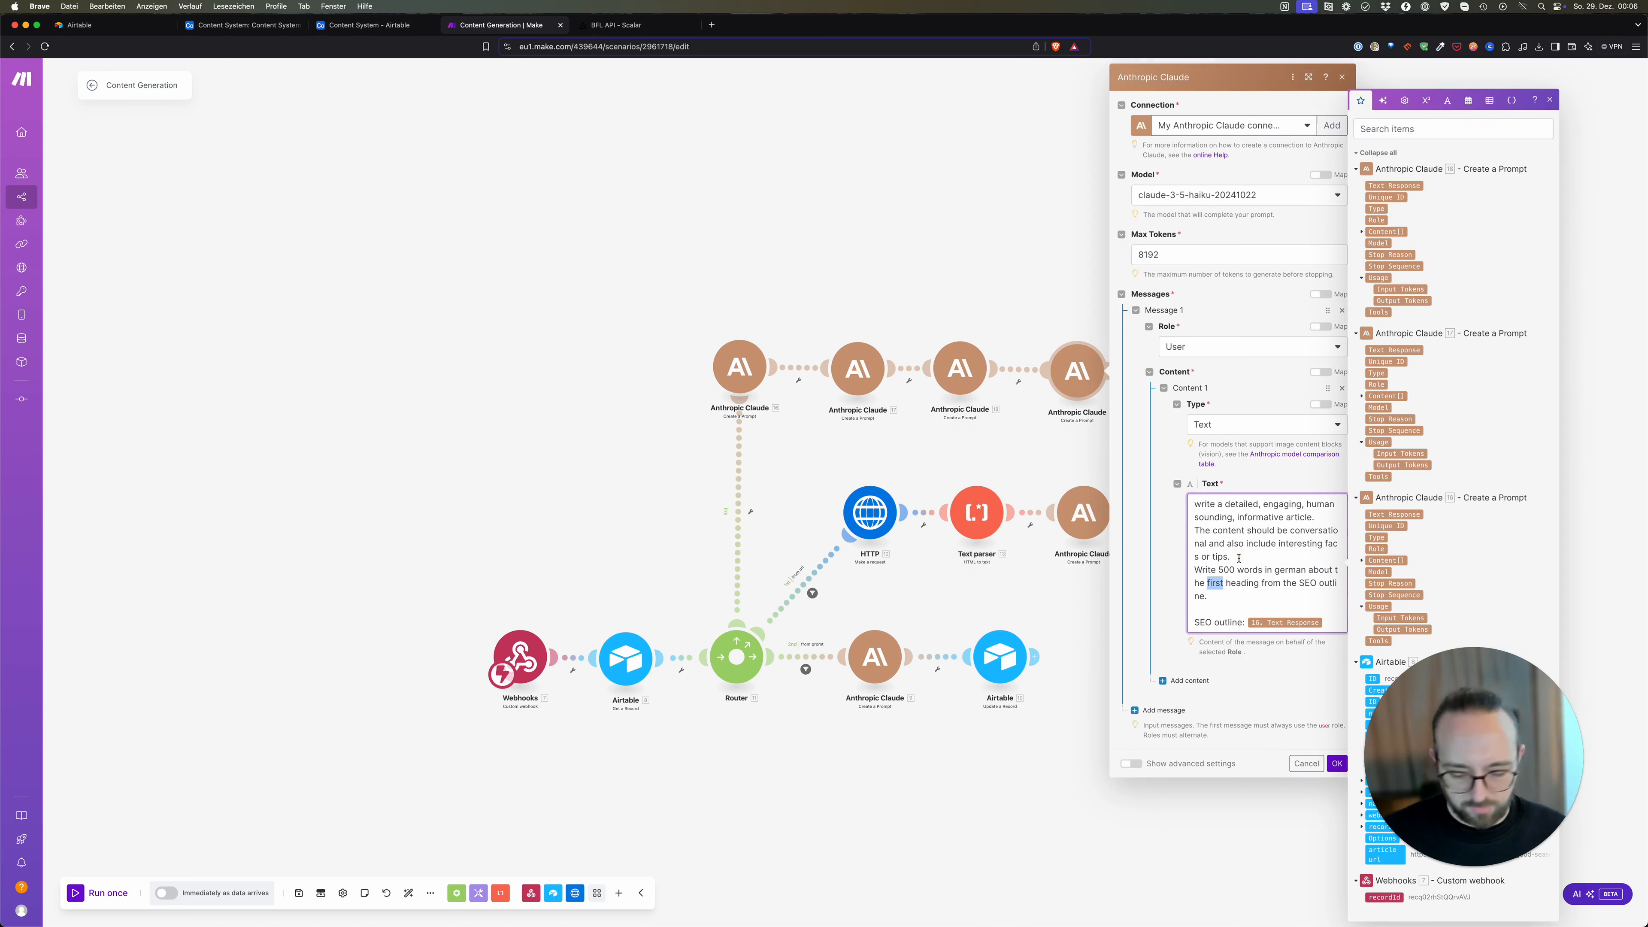
type("third")
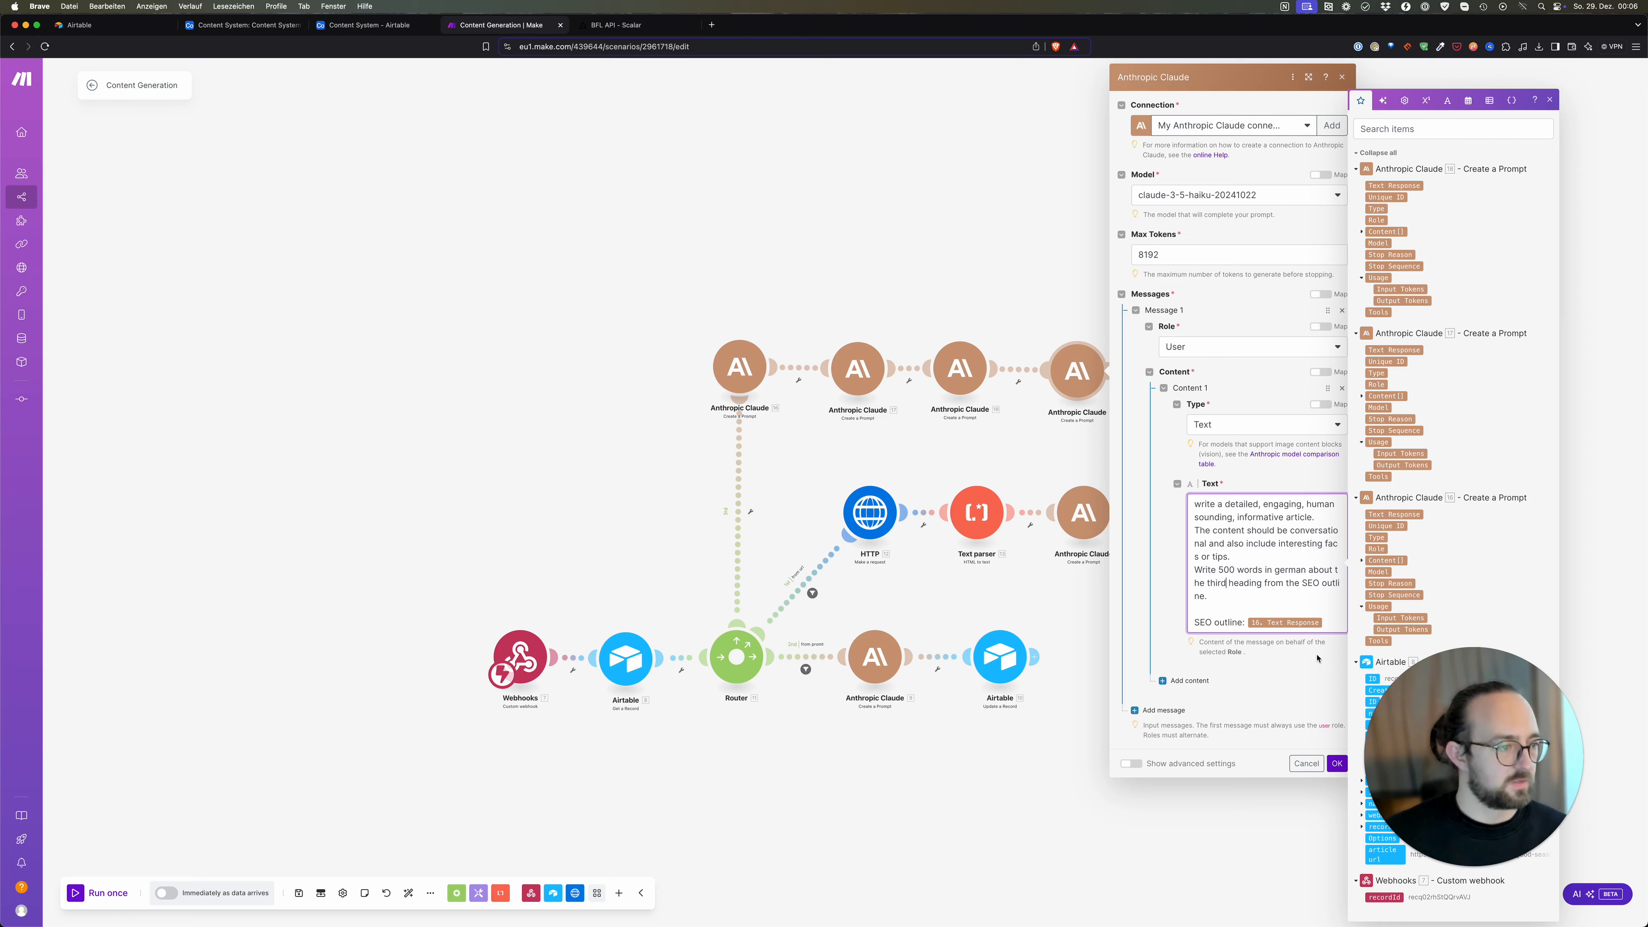
left_click(1337, 764)
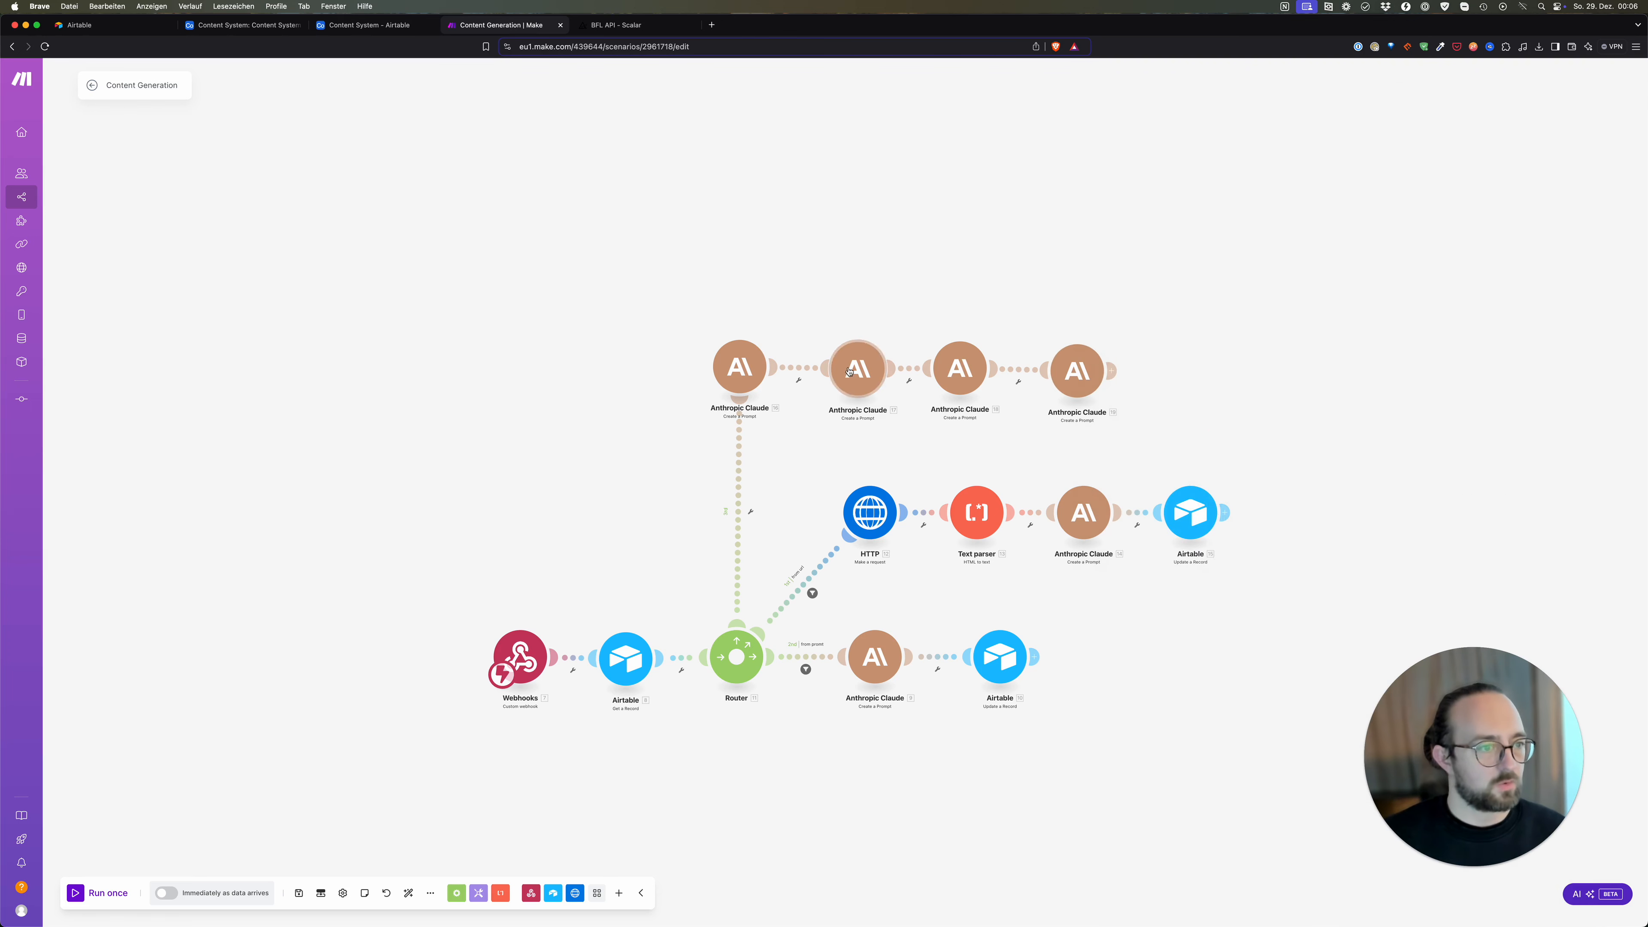
Step: Even out the spacing of the Claude chain, then clone the URL route's Airtable Update a Record module and attach the copy to the chain's end
left_click_drag(957, 368, 968, 366)
left_click_drag(1070, 372, 1081, 368)
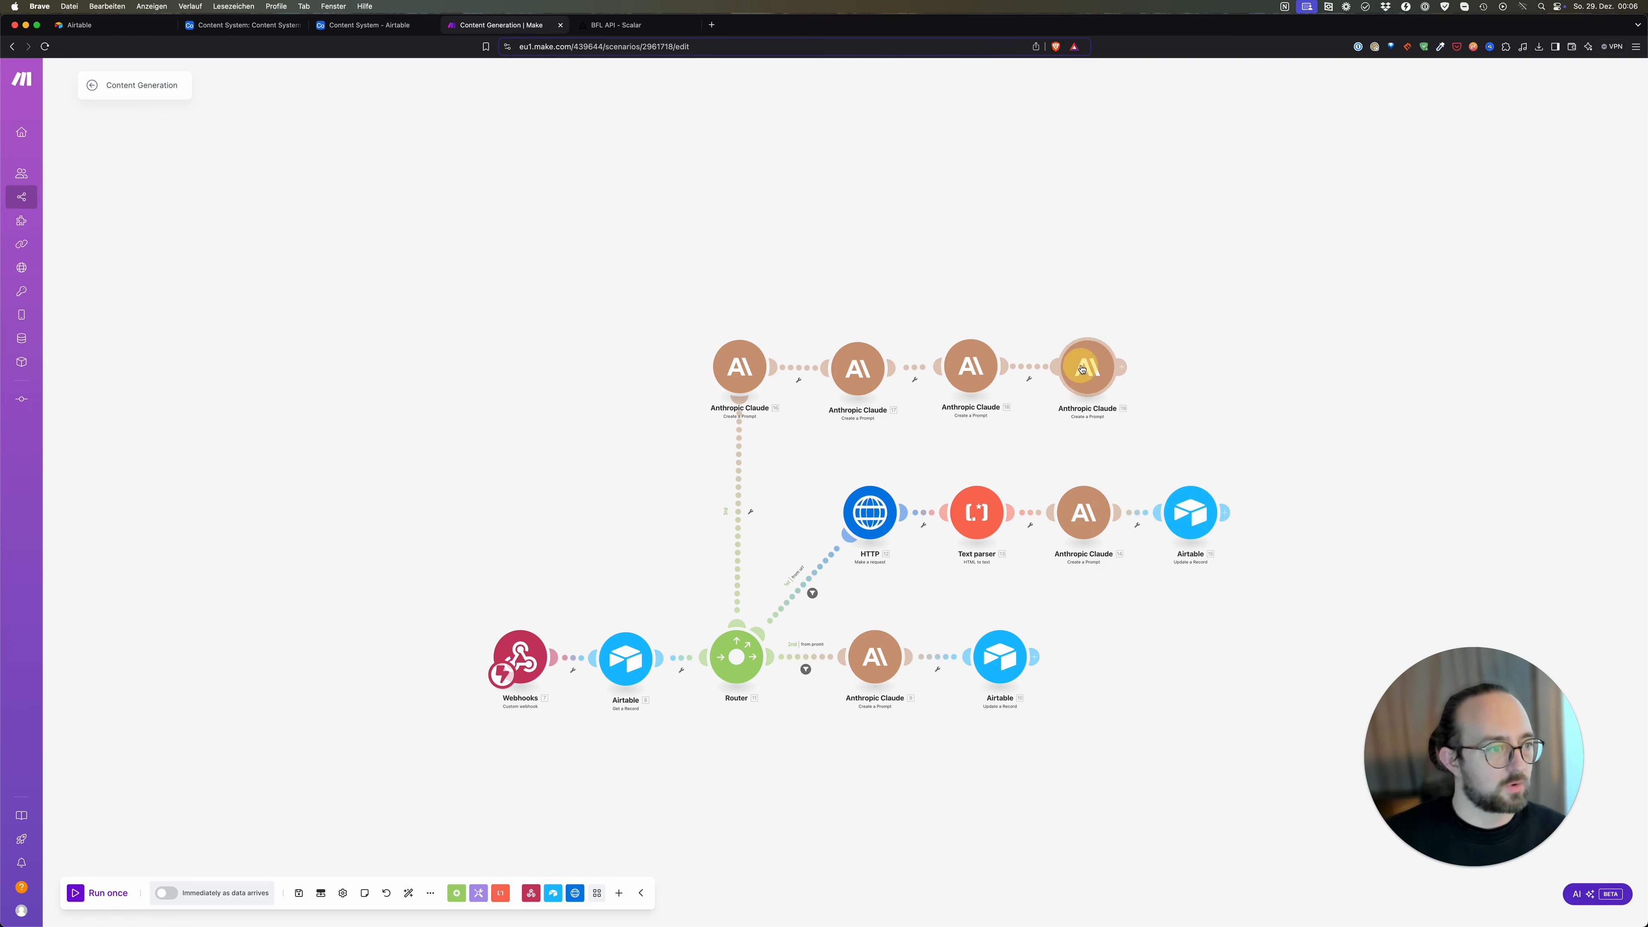
right_click(1196, 511)
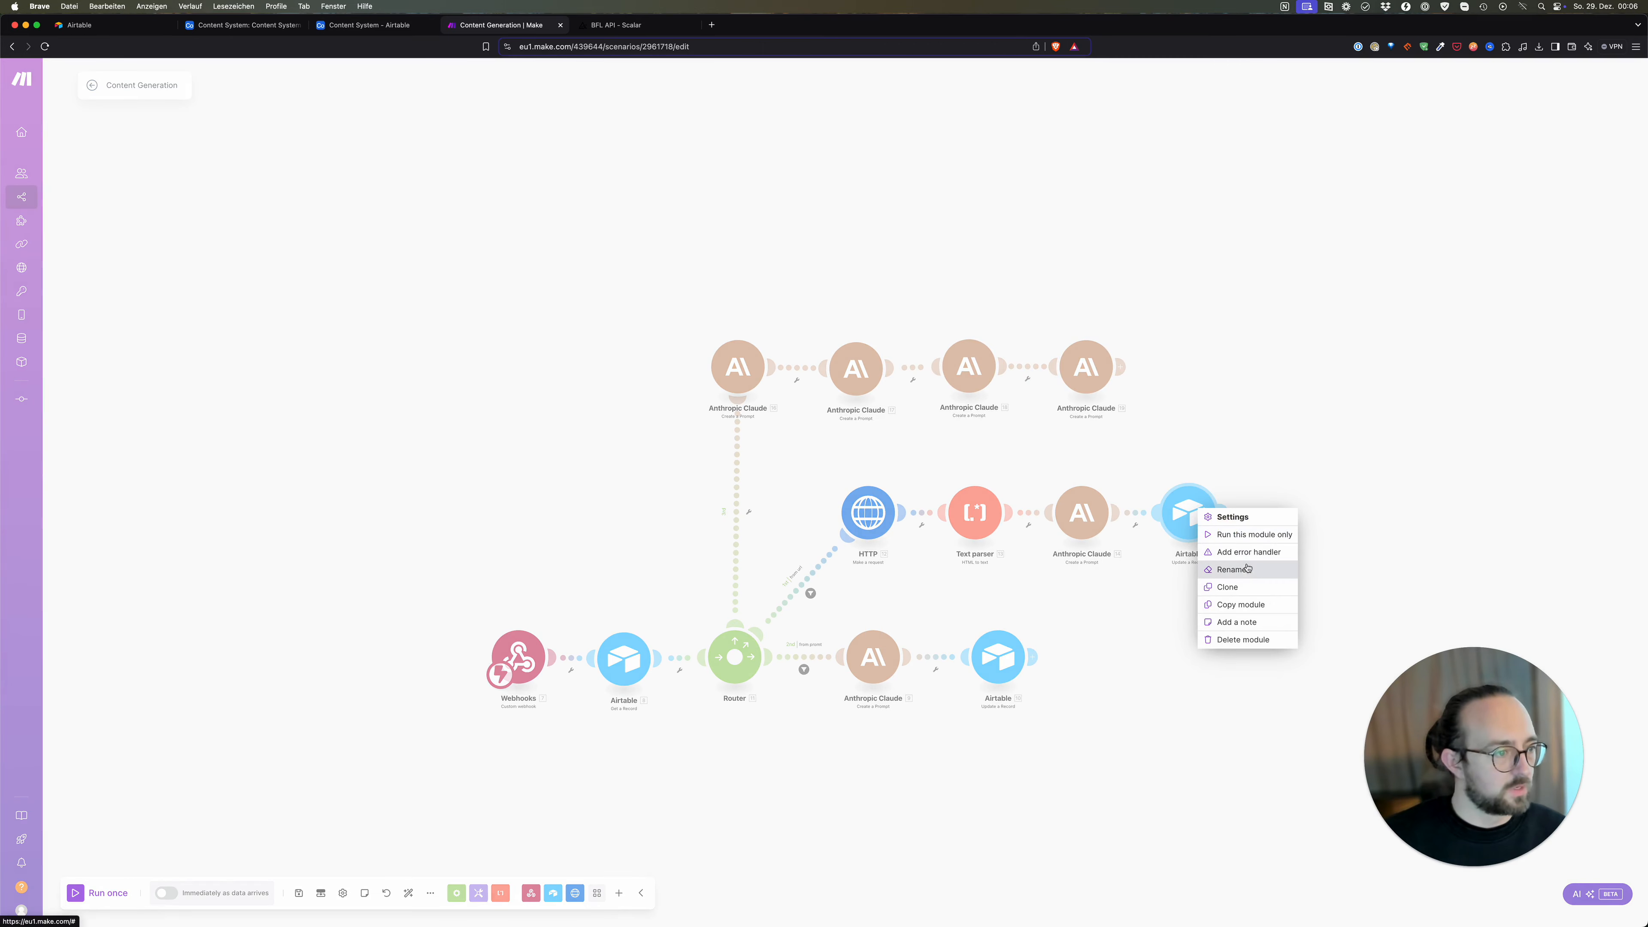
left_click(1242, 585)
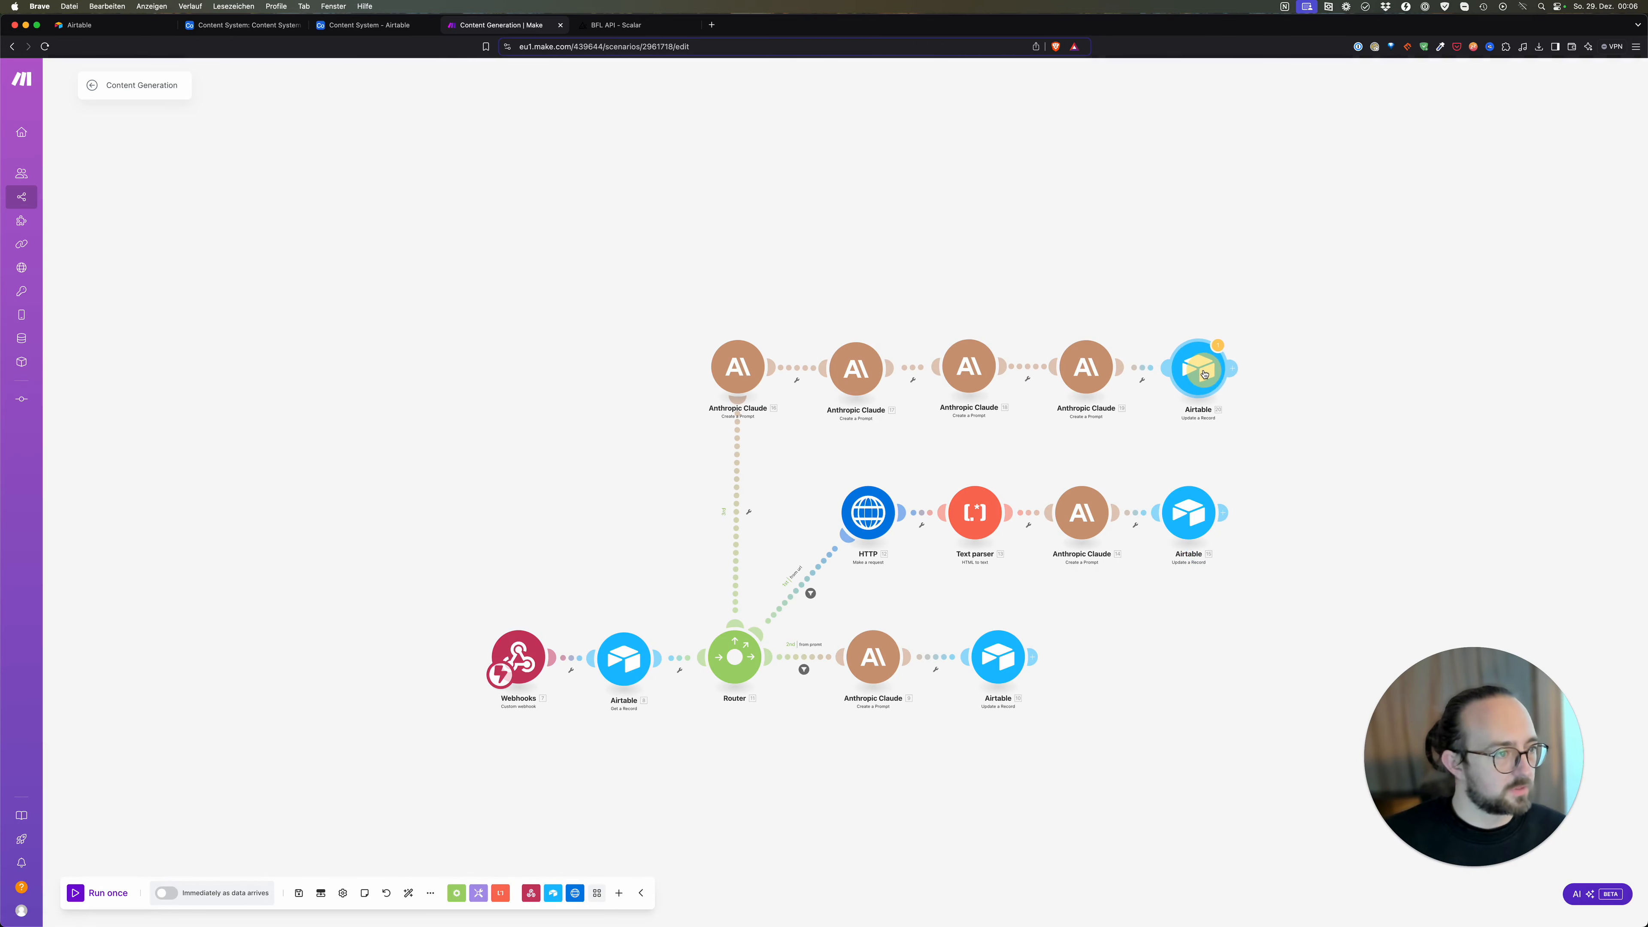
left_click(1204, 374)
Step: Clear the existing mapping from the final article field of the cloned Airtable module
left_click(1199, 370)
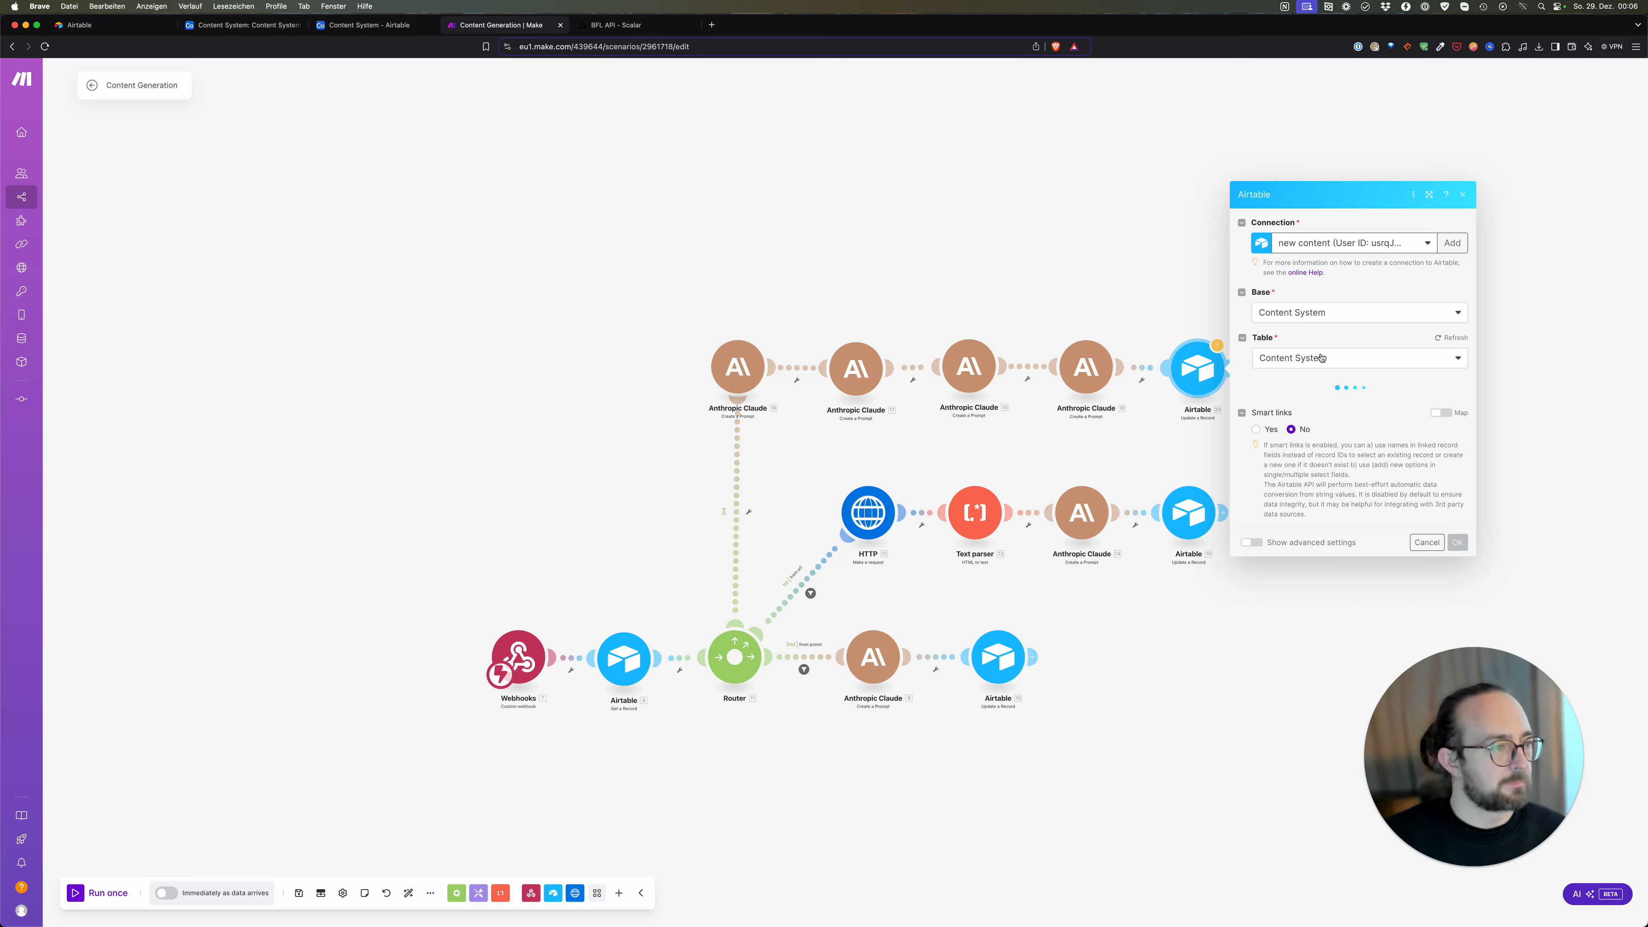
left_click(1347, 618)
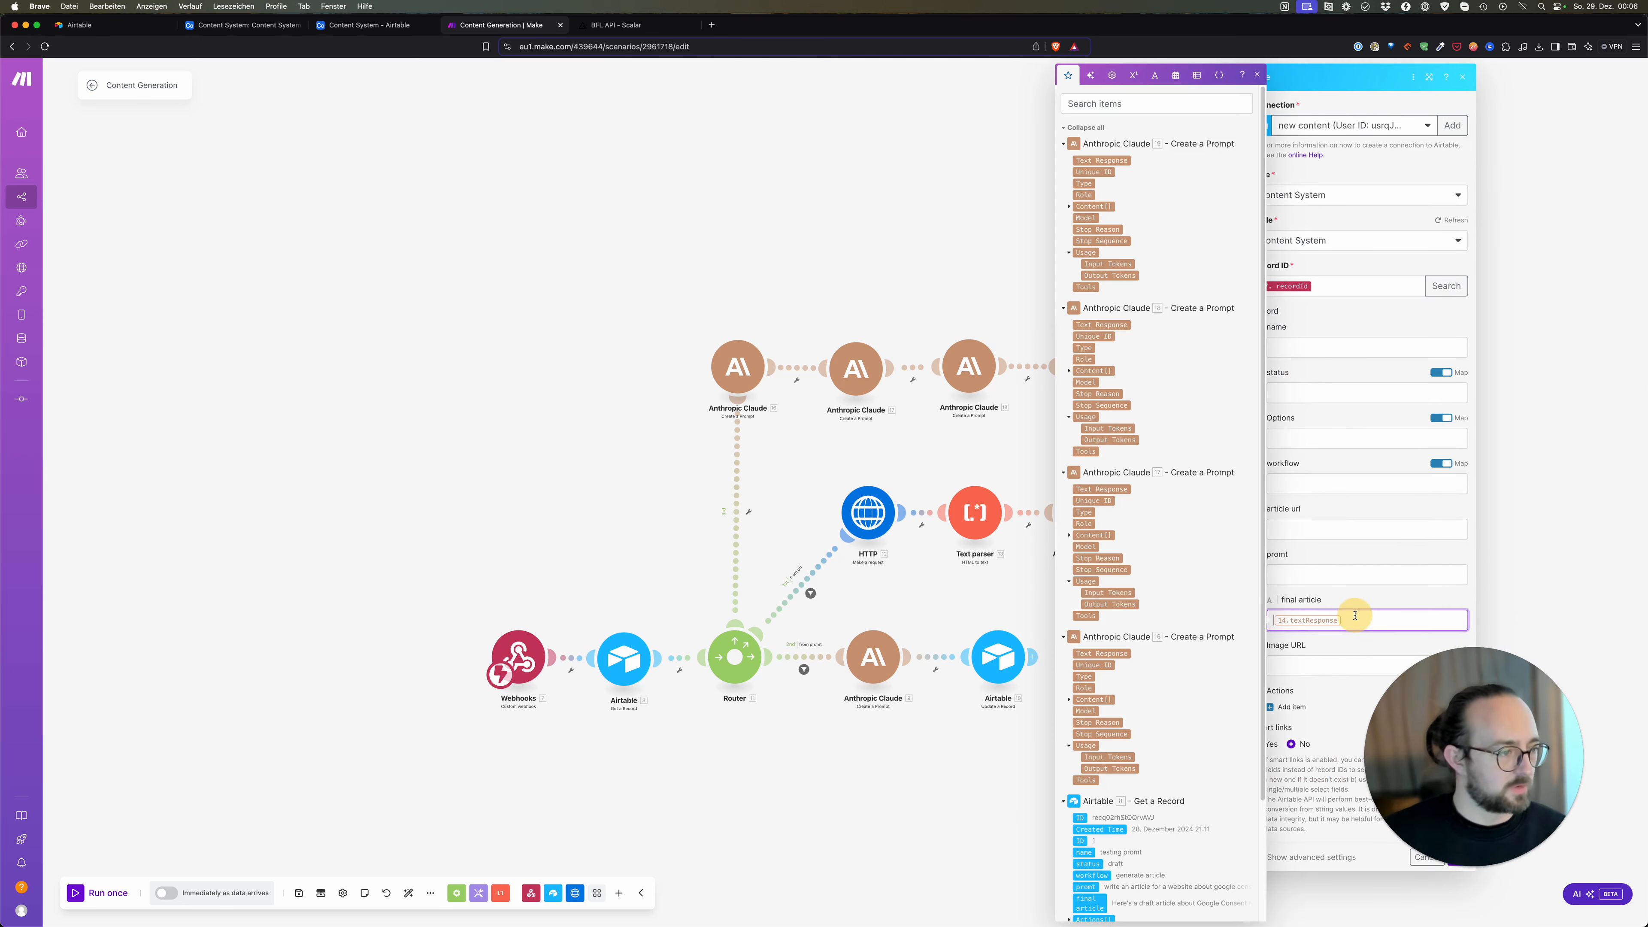
key("BackSpace")
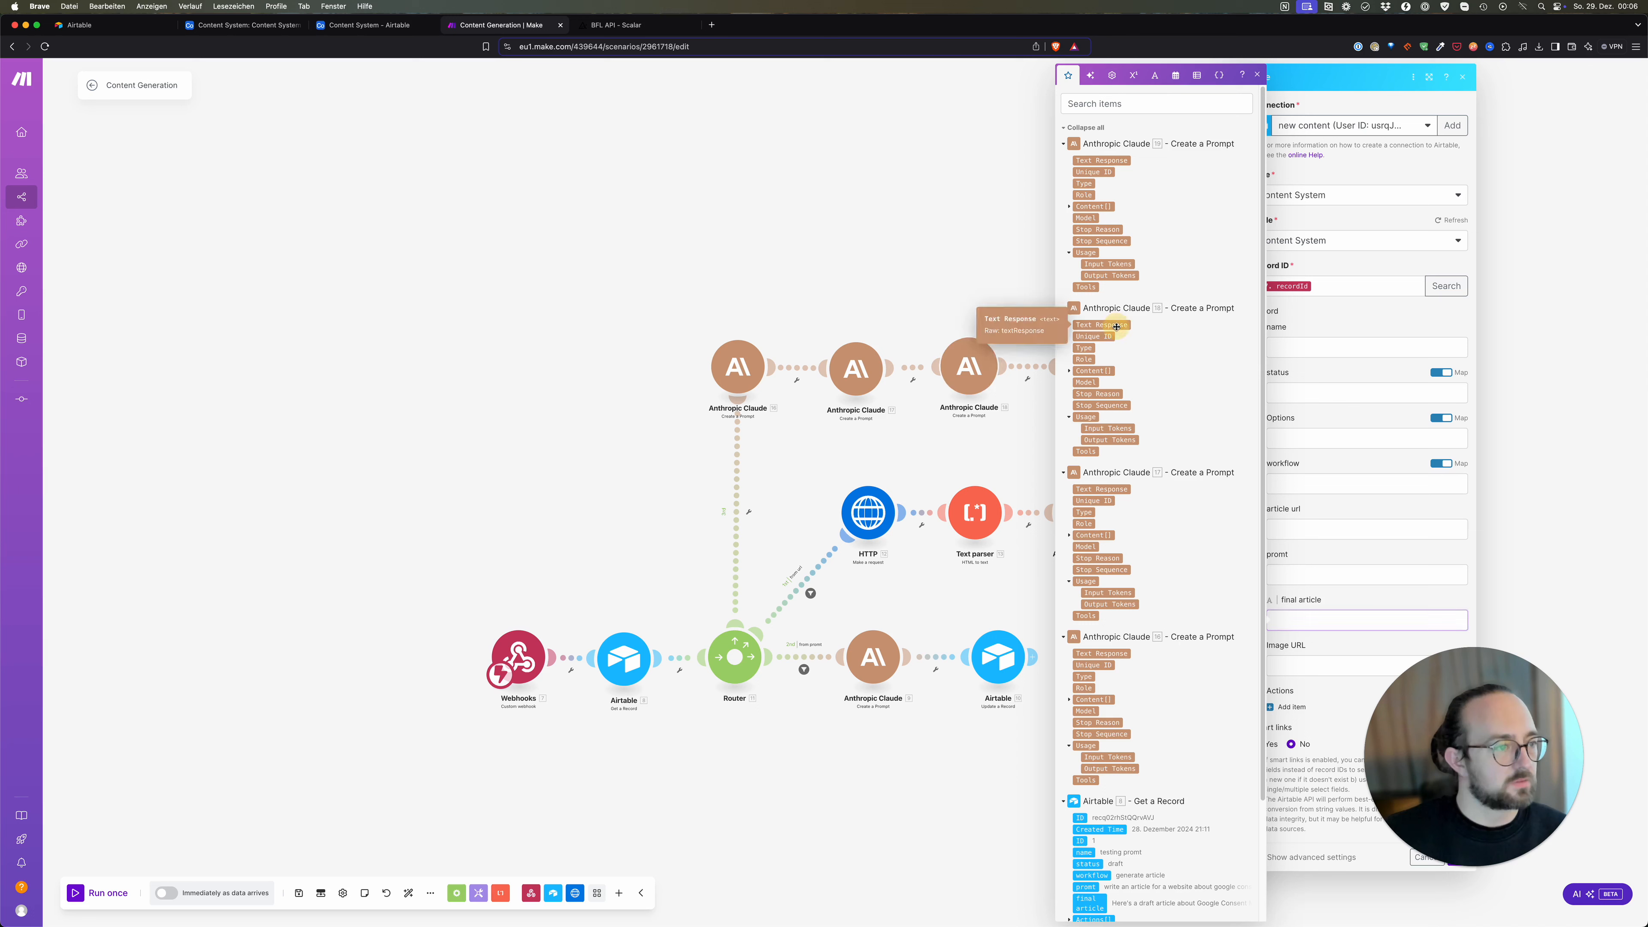
left_click(1103, 325)
left_click(1100, 490)
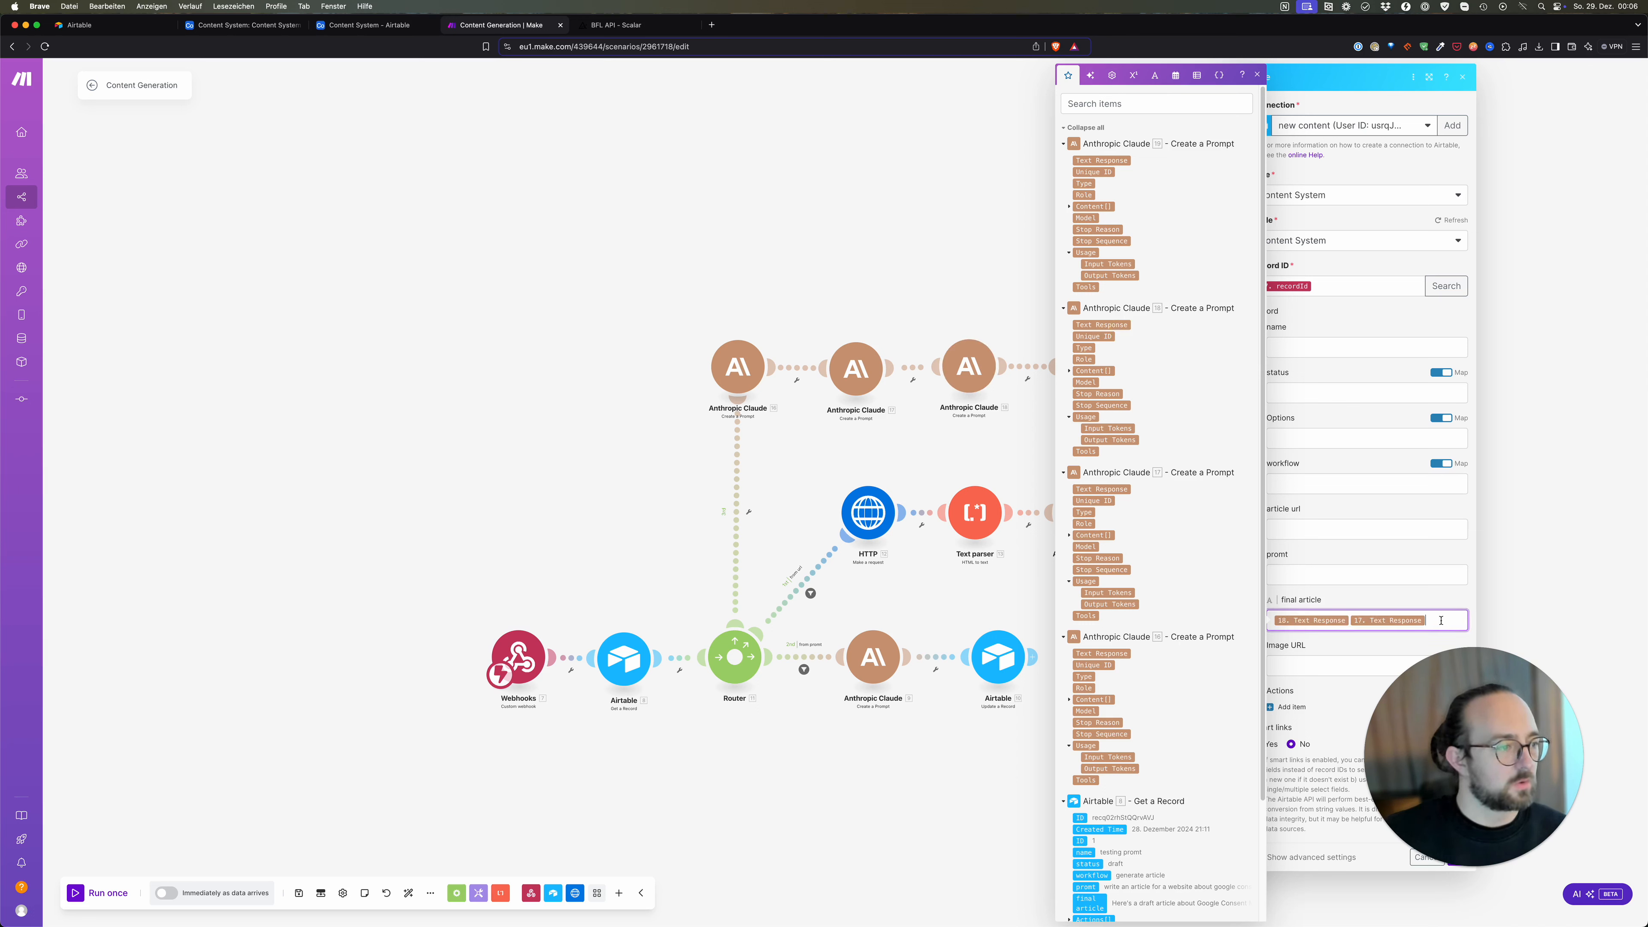
key("BackSpace")
key("BackSpace")
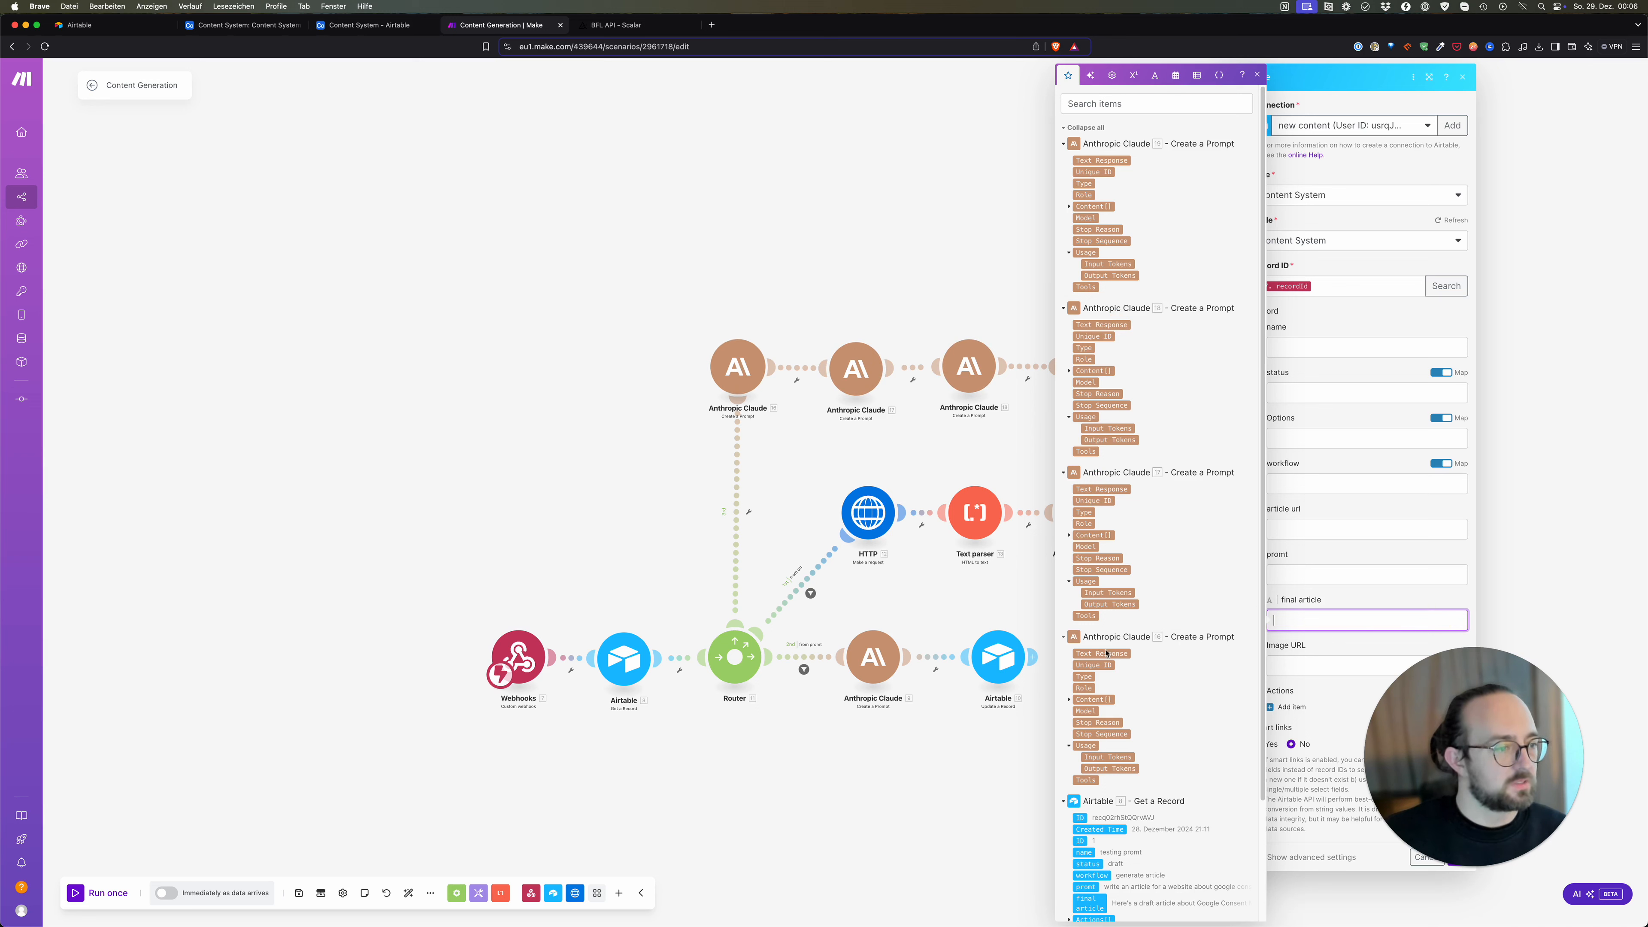
Step: Map the Text Responses of the chain's first, second and third Claude modules, in that order, into the Airtable final article field and save
left_click(1107, 653)
left_click(1111, 488)
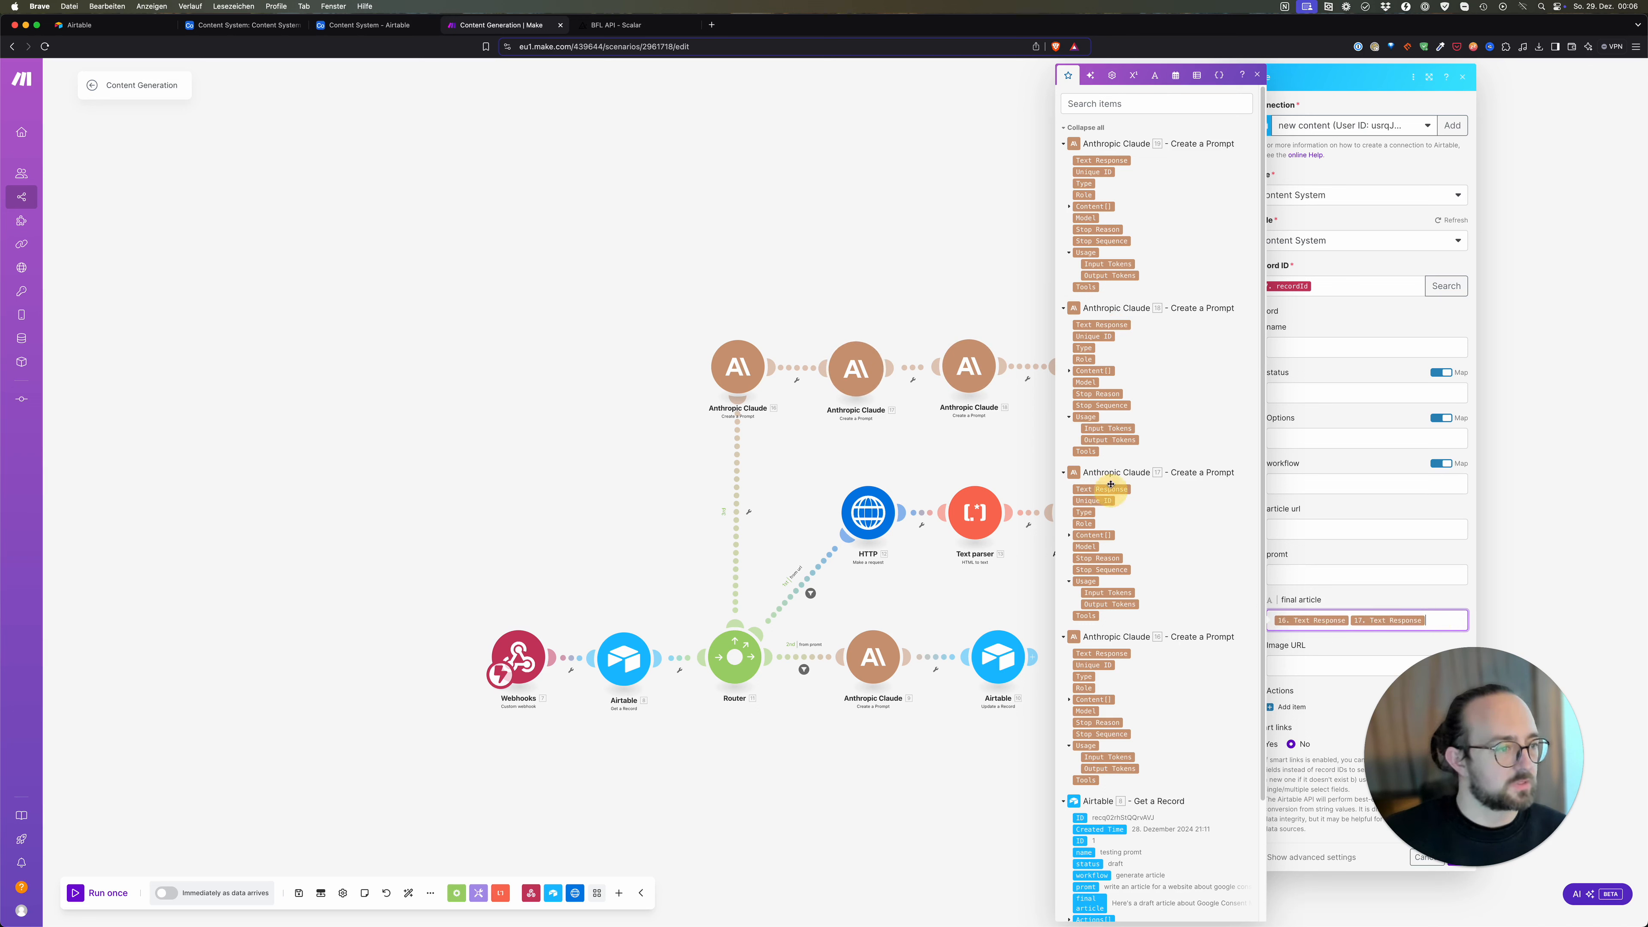
left_click(1102, 325)
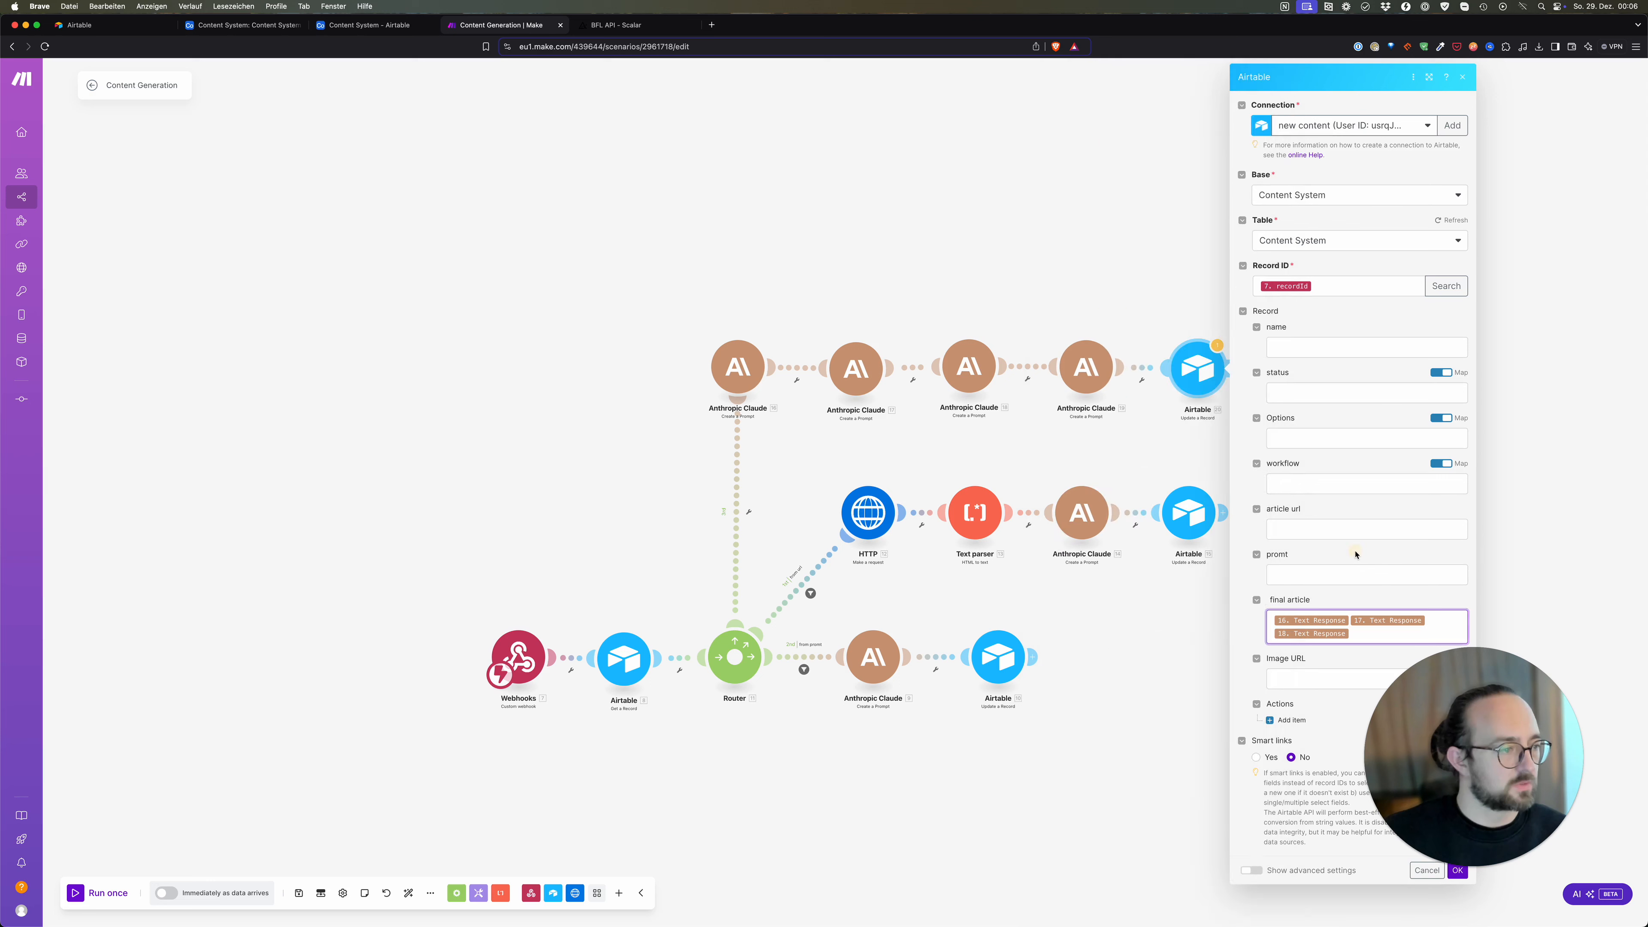
left_click(1356, 553)
left_click(1458, 871)
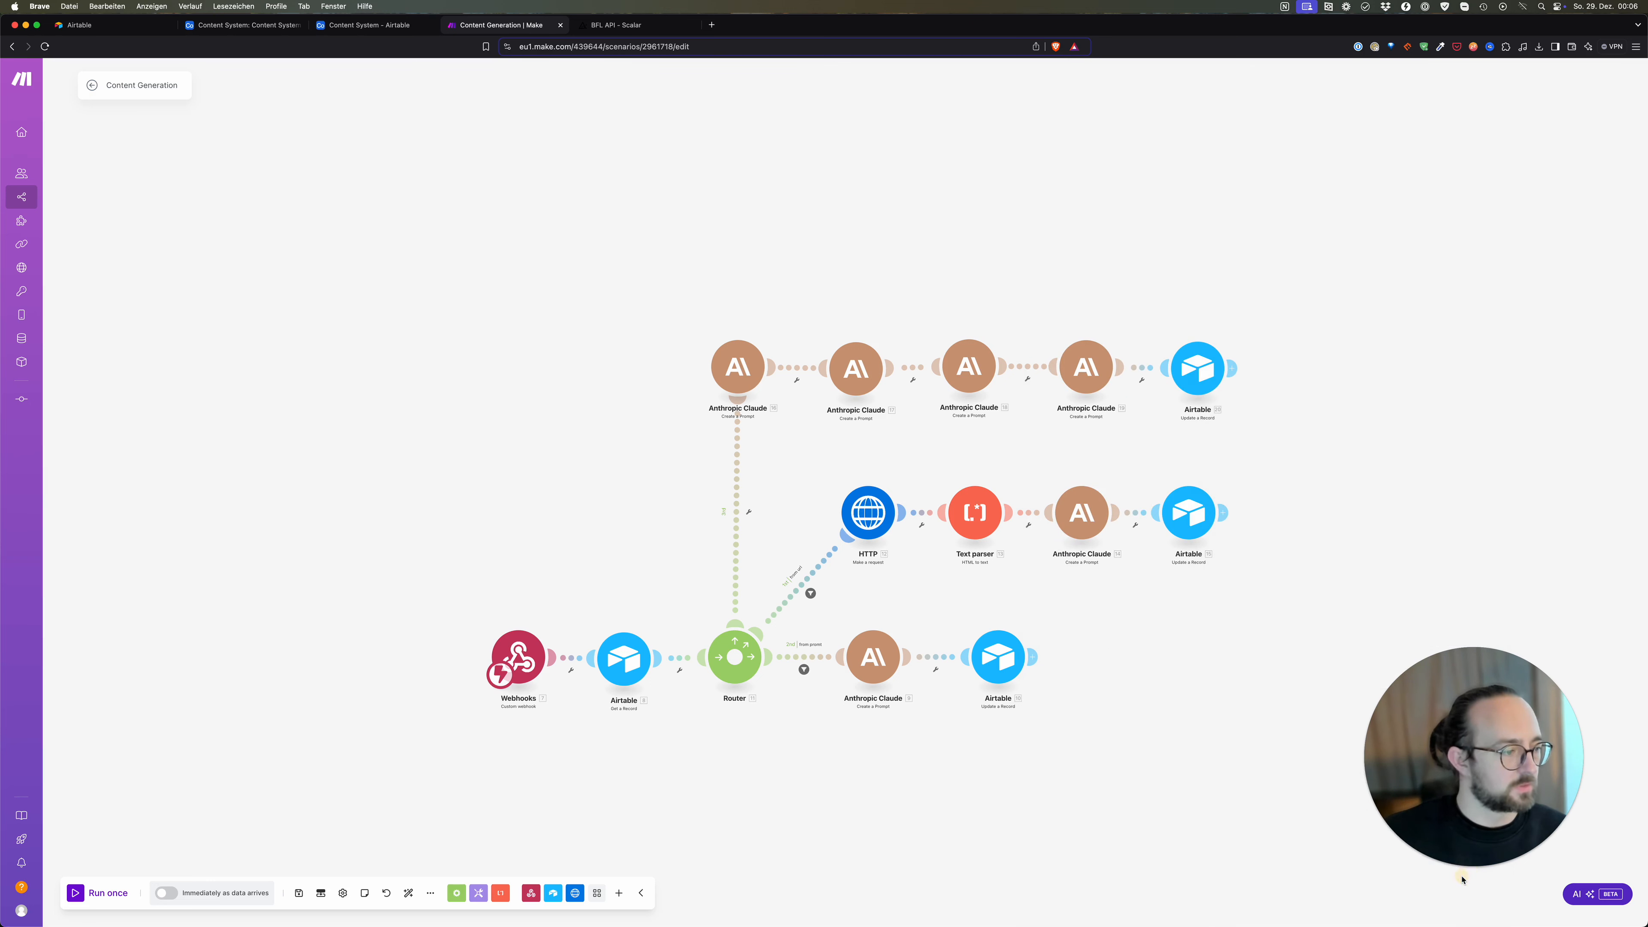
Step: Set up a filter on the route from the router to the Claude chain, requiring workflow to equal "generate long form article"
left_click(776, 492)
left_click_drag(789, 446, 803, 460)
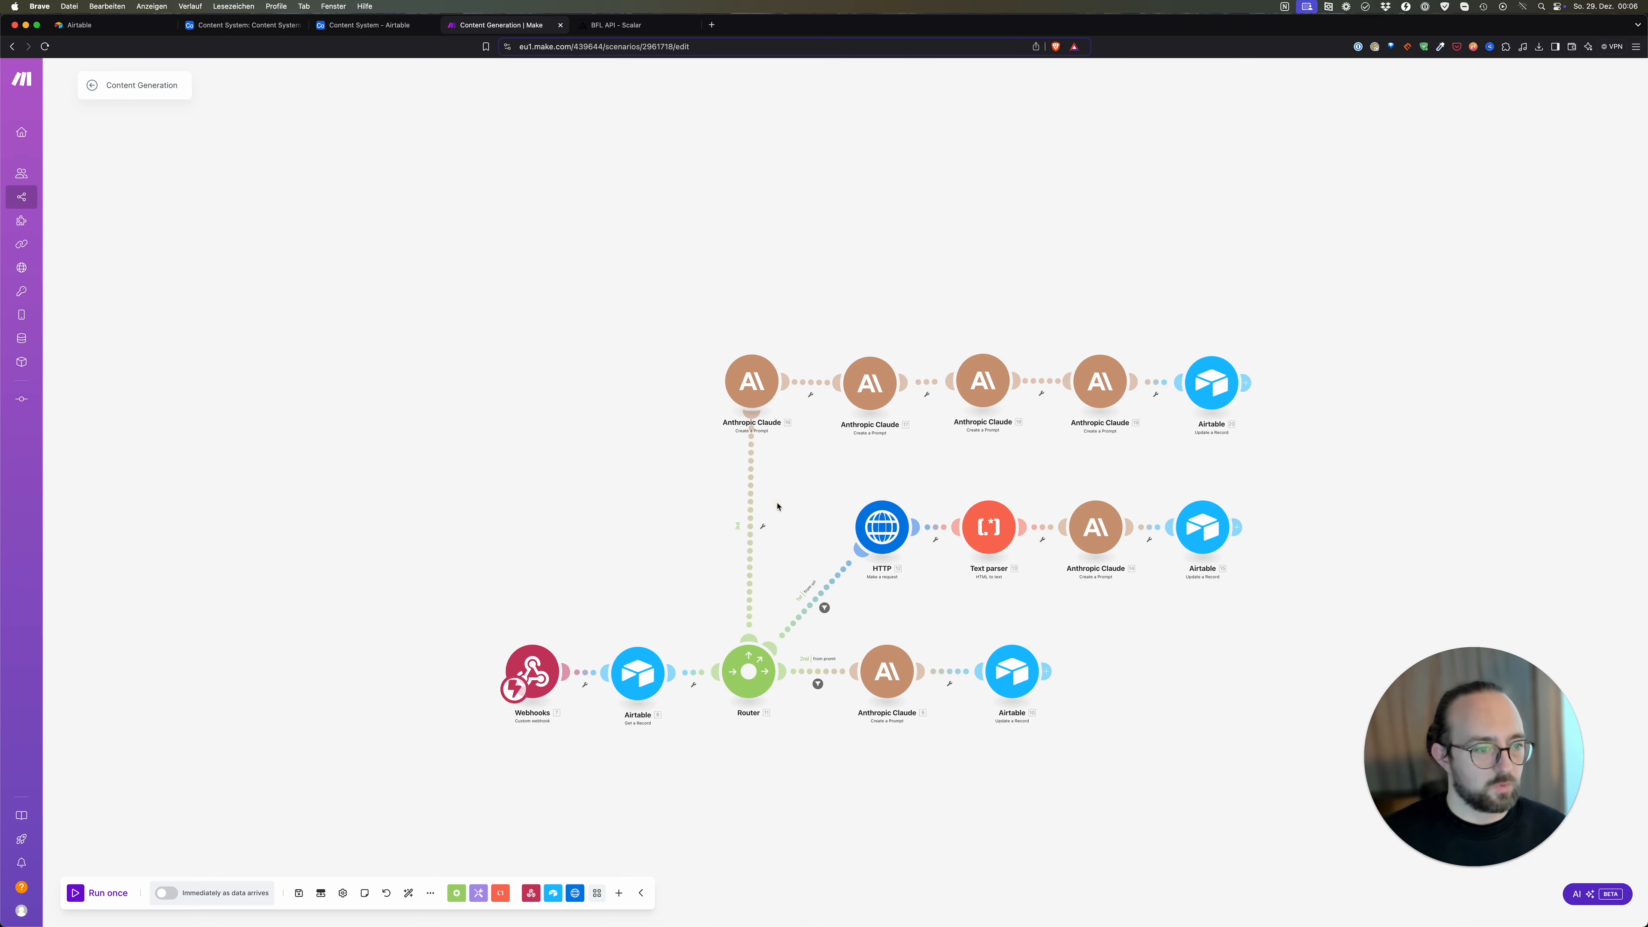
left_click(765, 527)
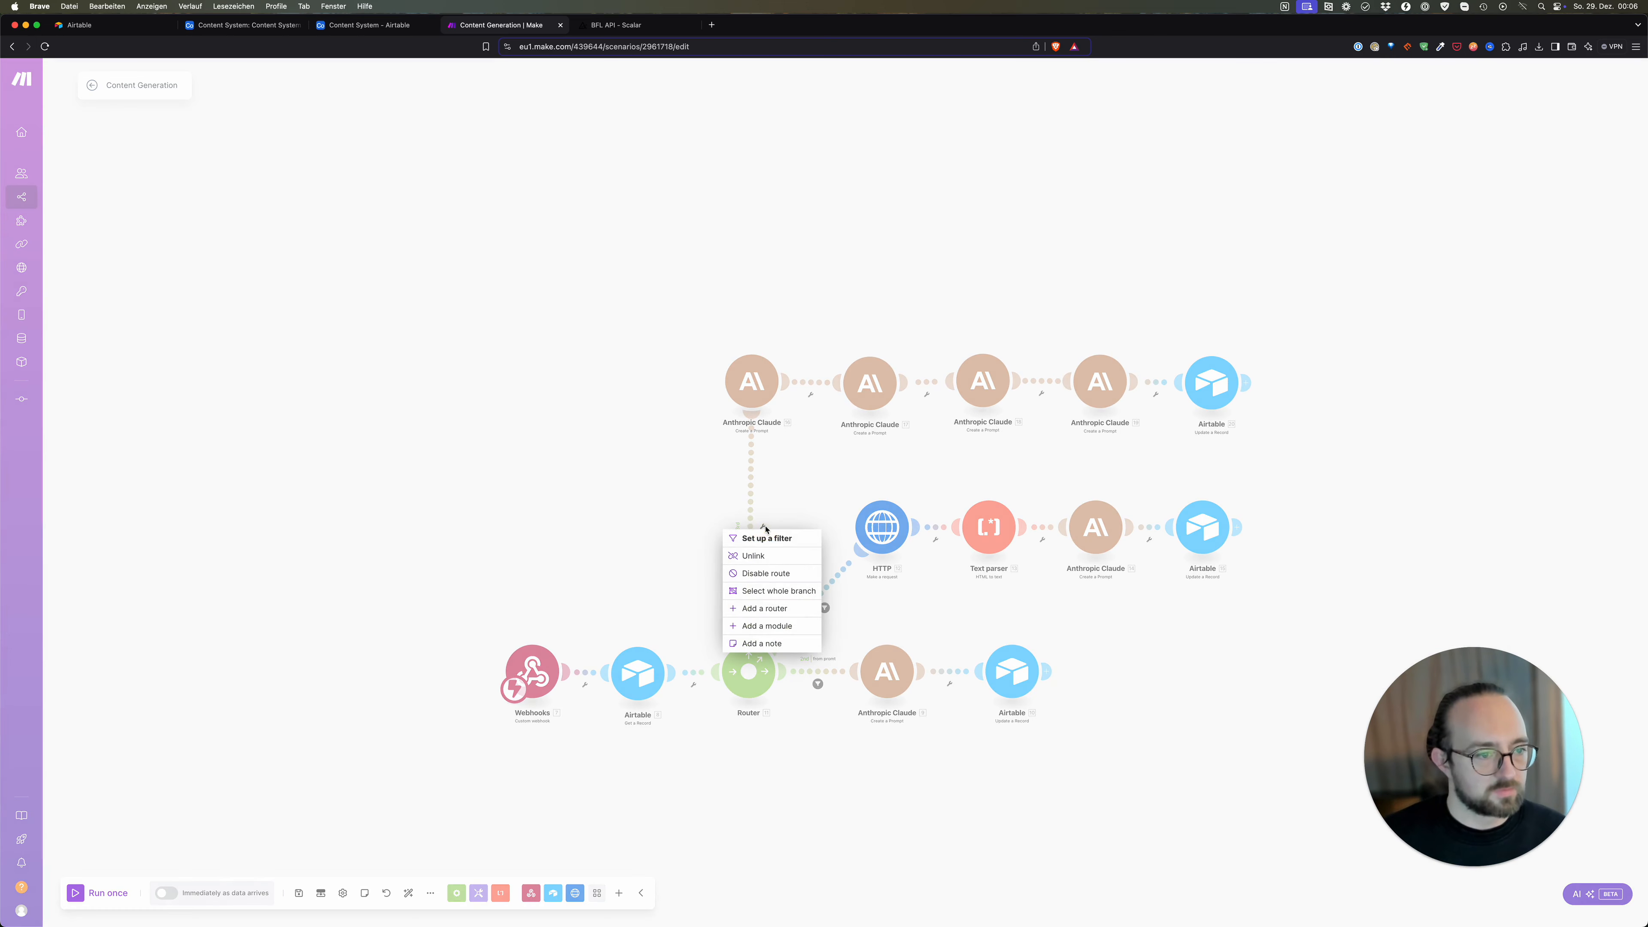
left_click(771, 541)
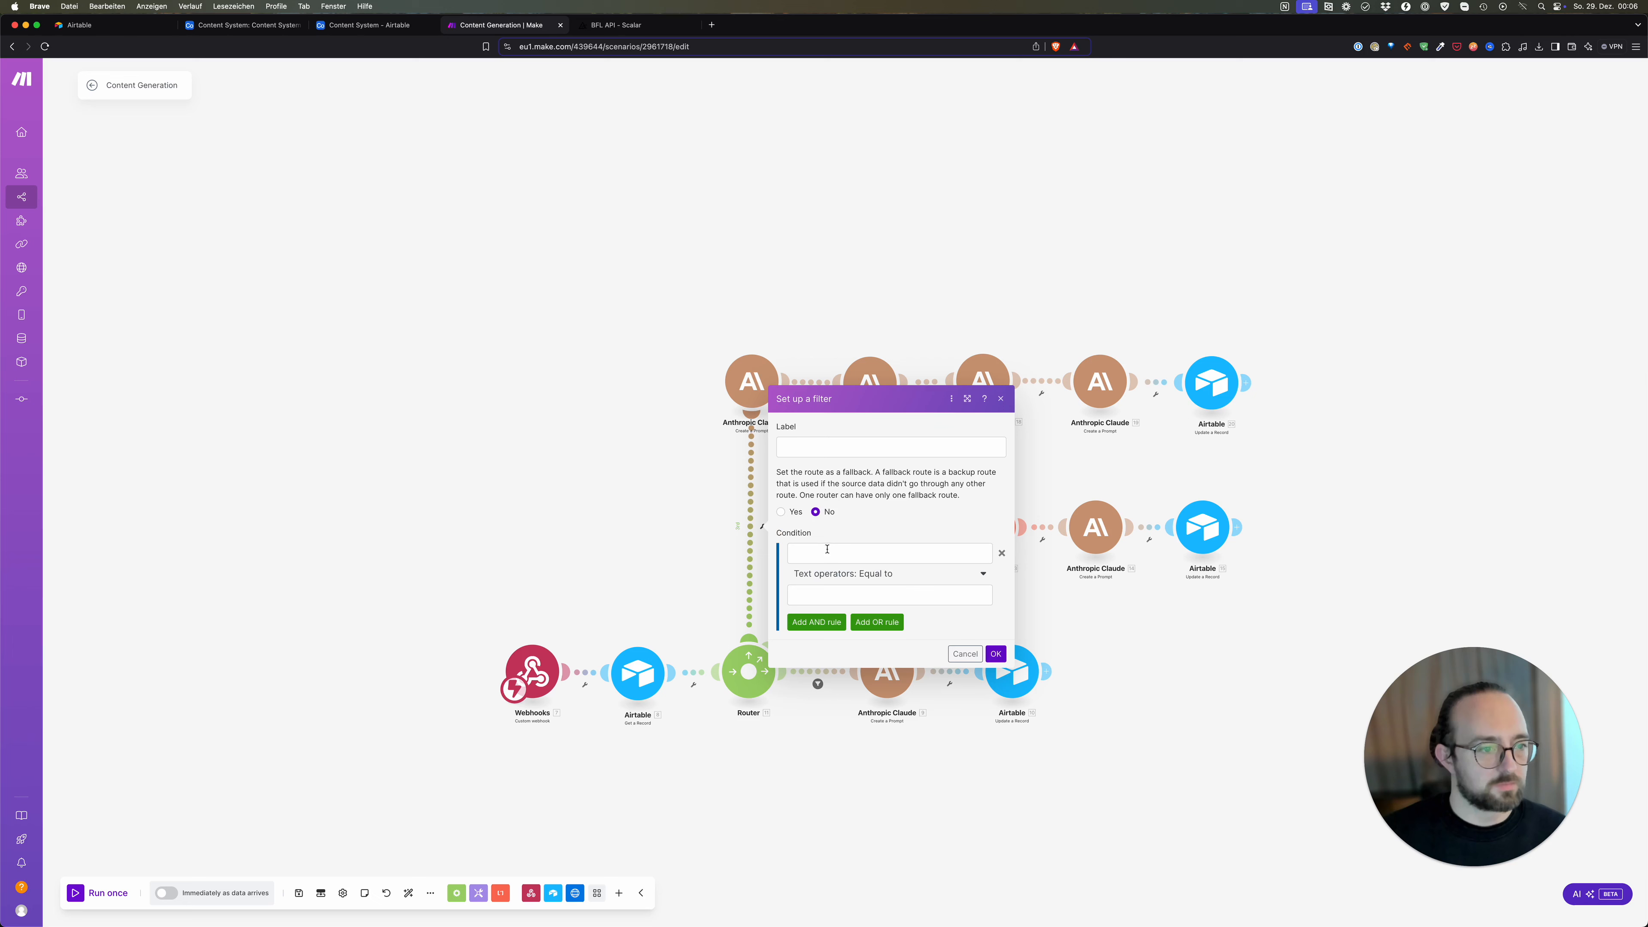
left_click(876, 552)
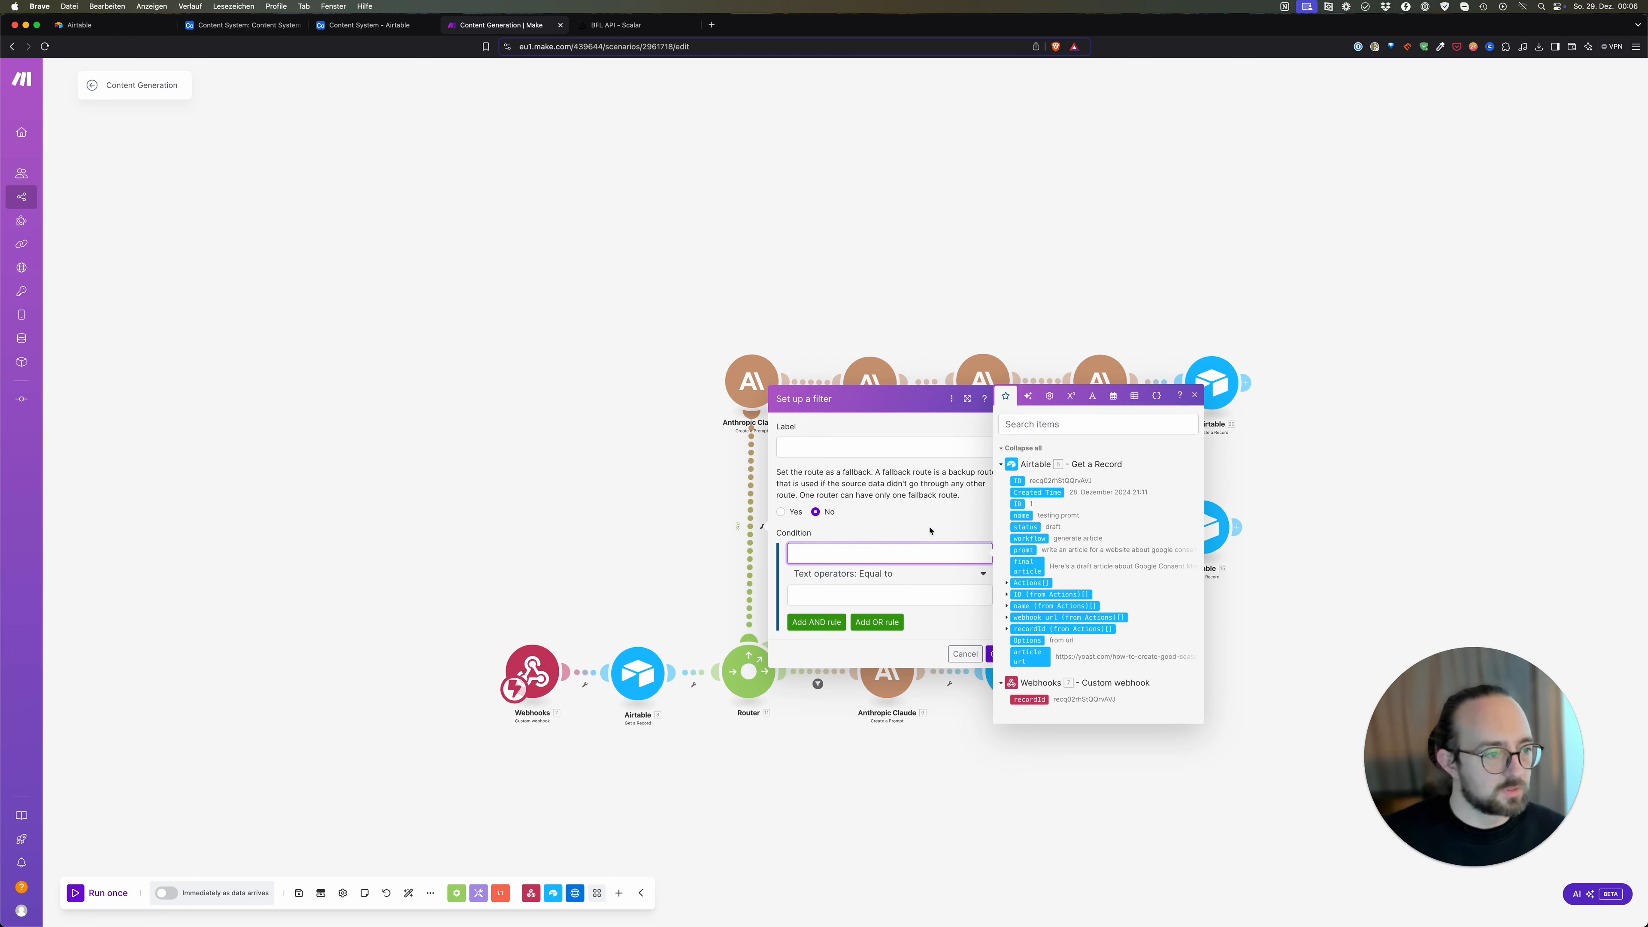
left_click(1029, 539)
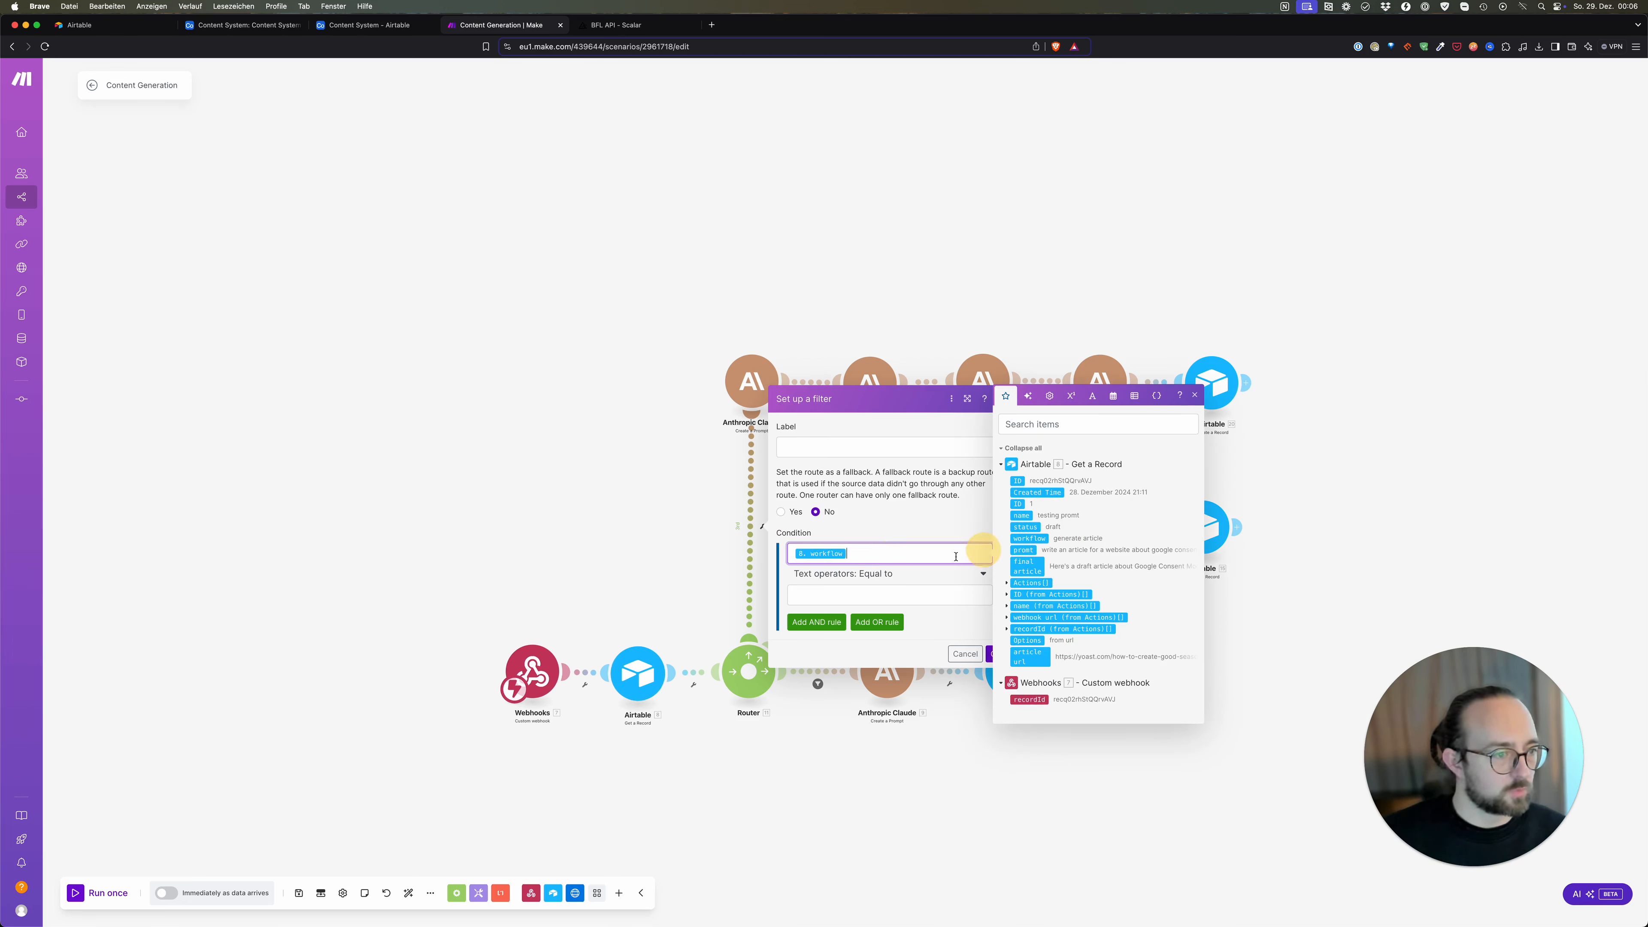
left_click(854, 594)
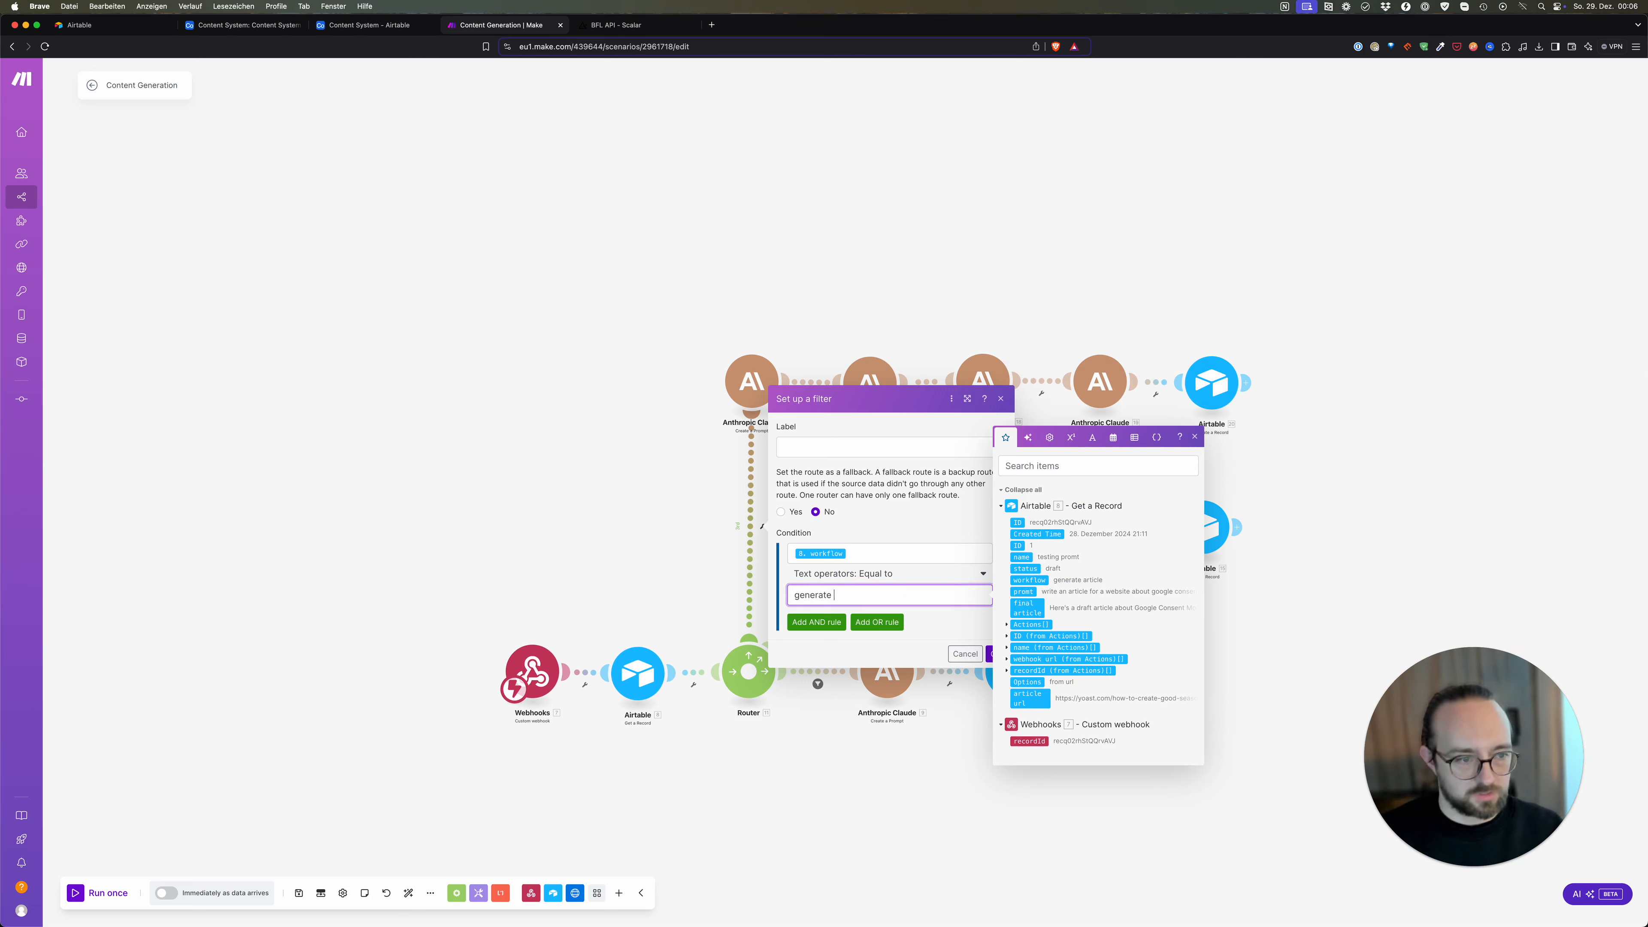
type("generate long form article")
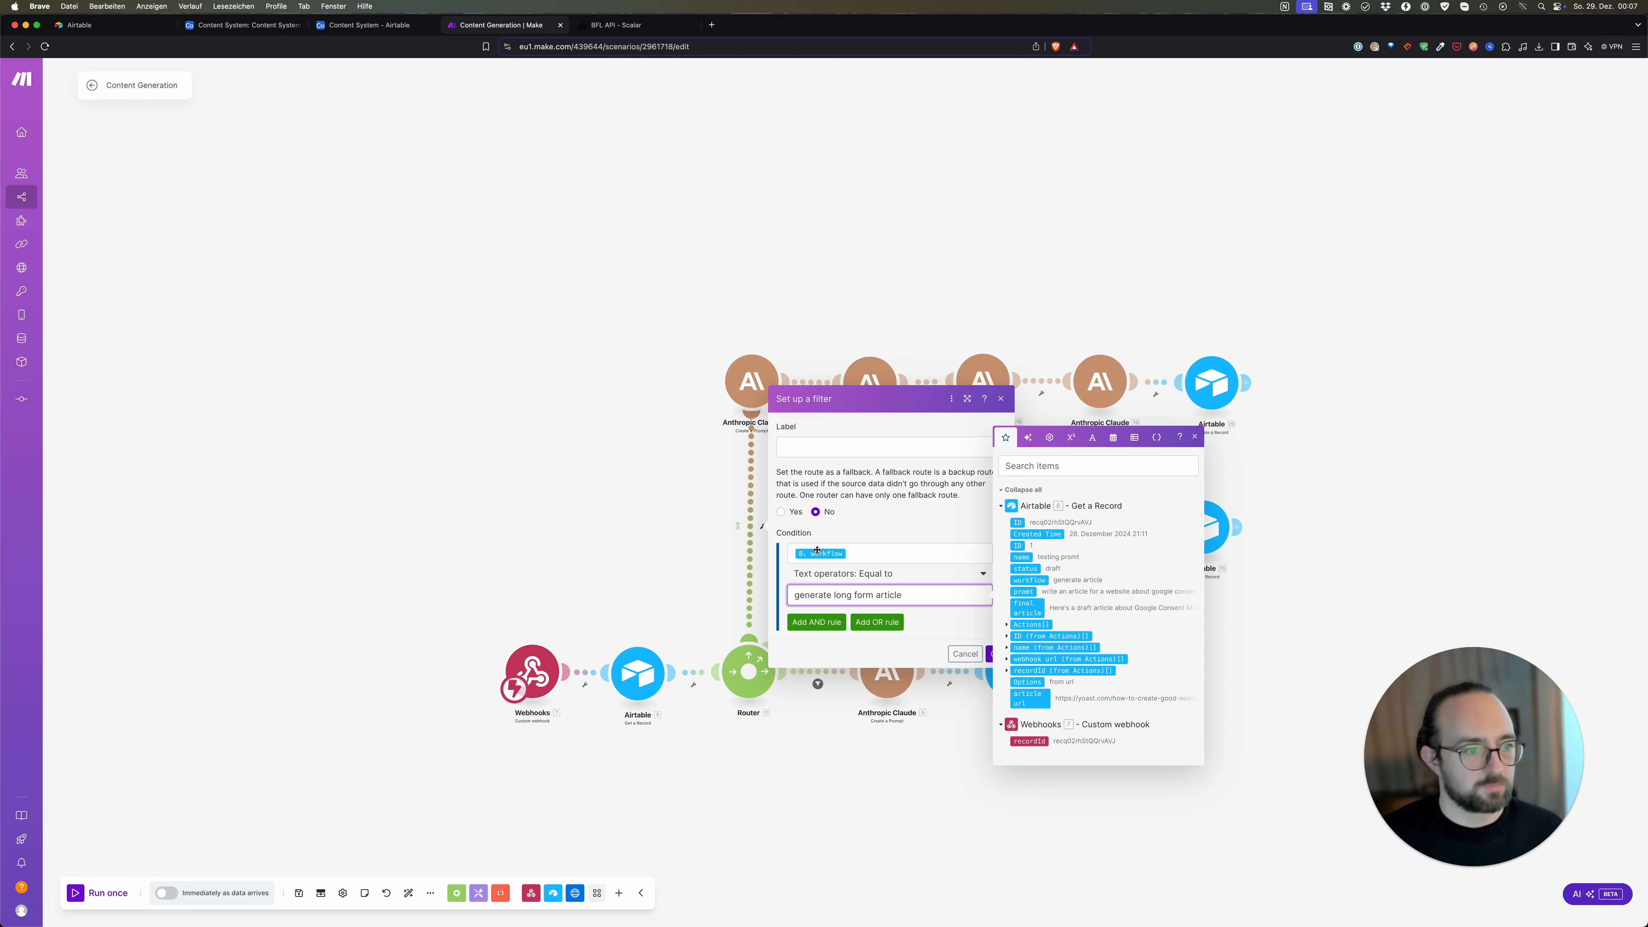
Step: Label the route filter "generate long form article from promt" and save it
left_click(839, 443)
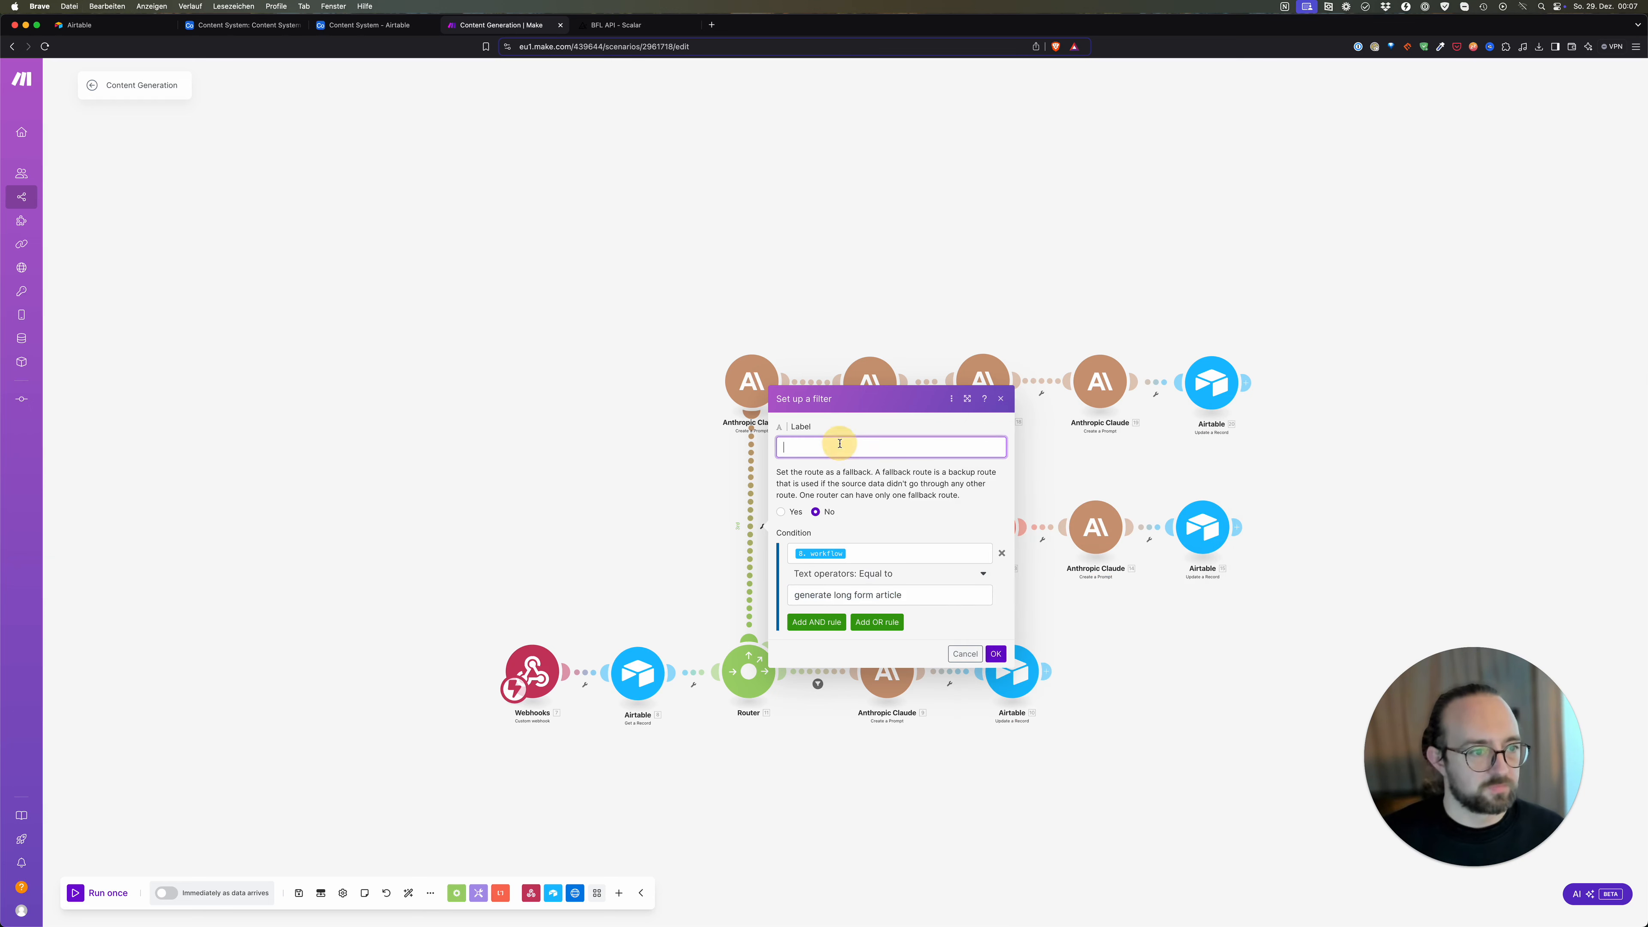
type("generate long form article")
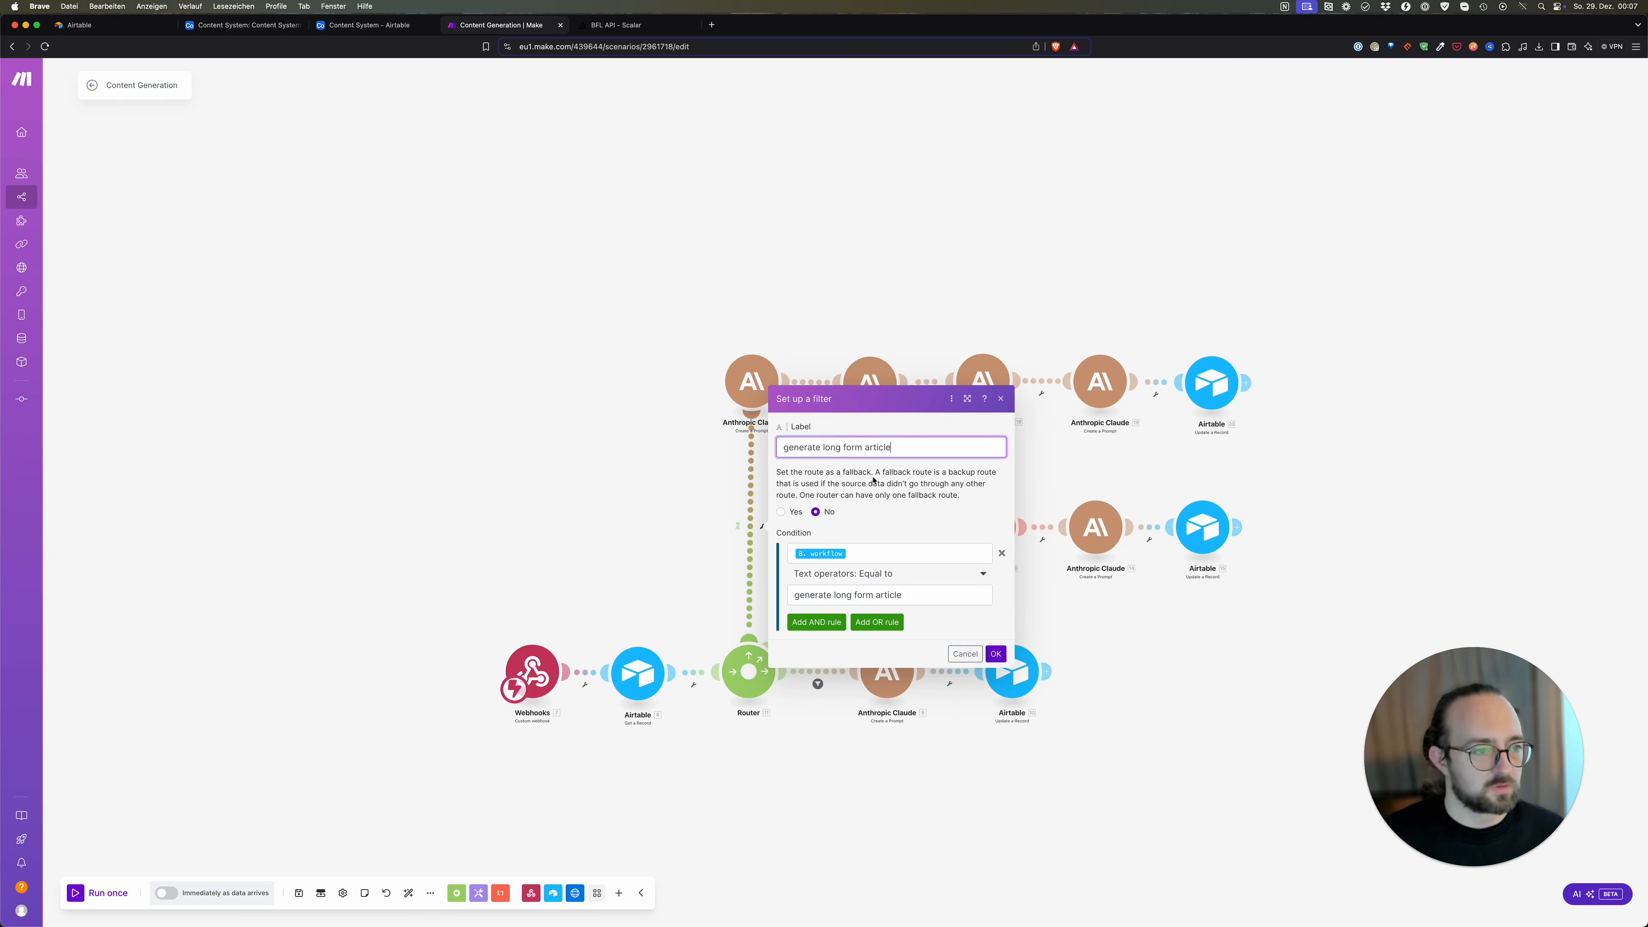
left_click(910, 588)
left_click(920, 449)
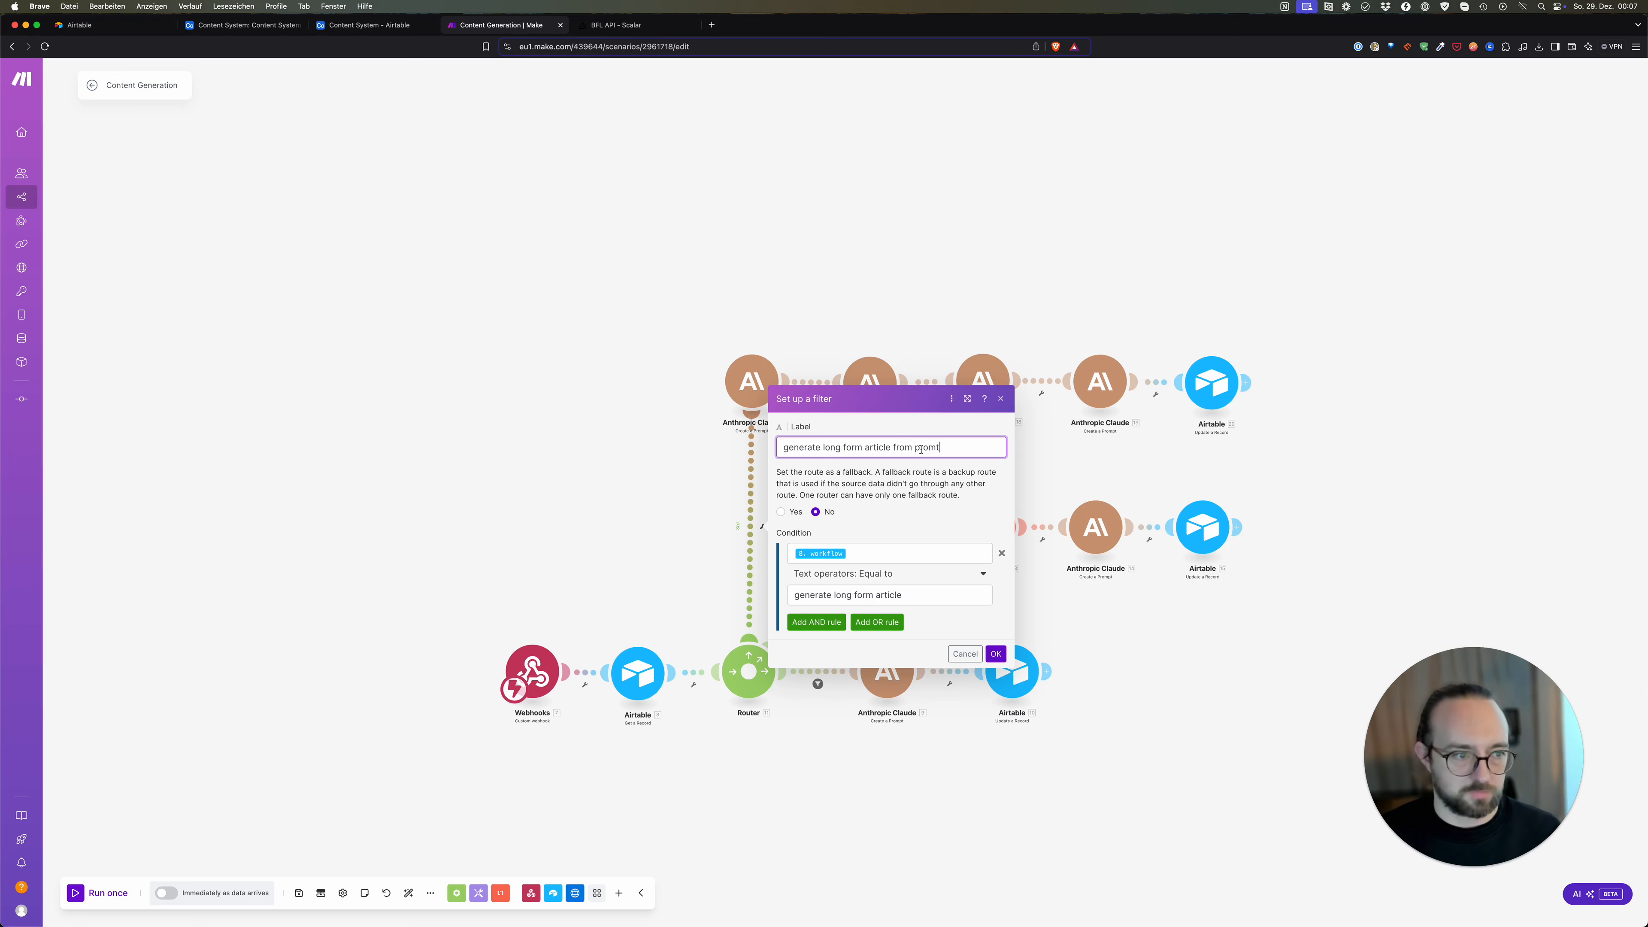
left_click(996, 653)
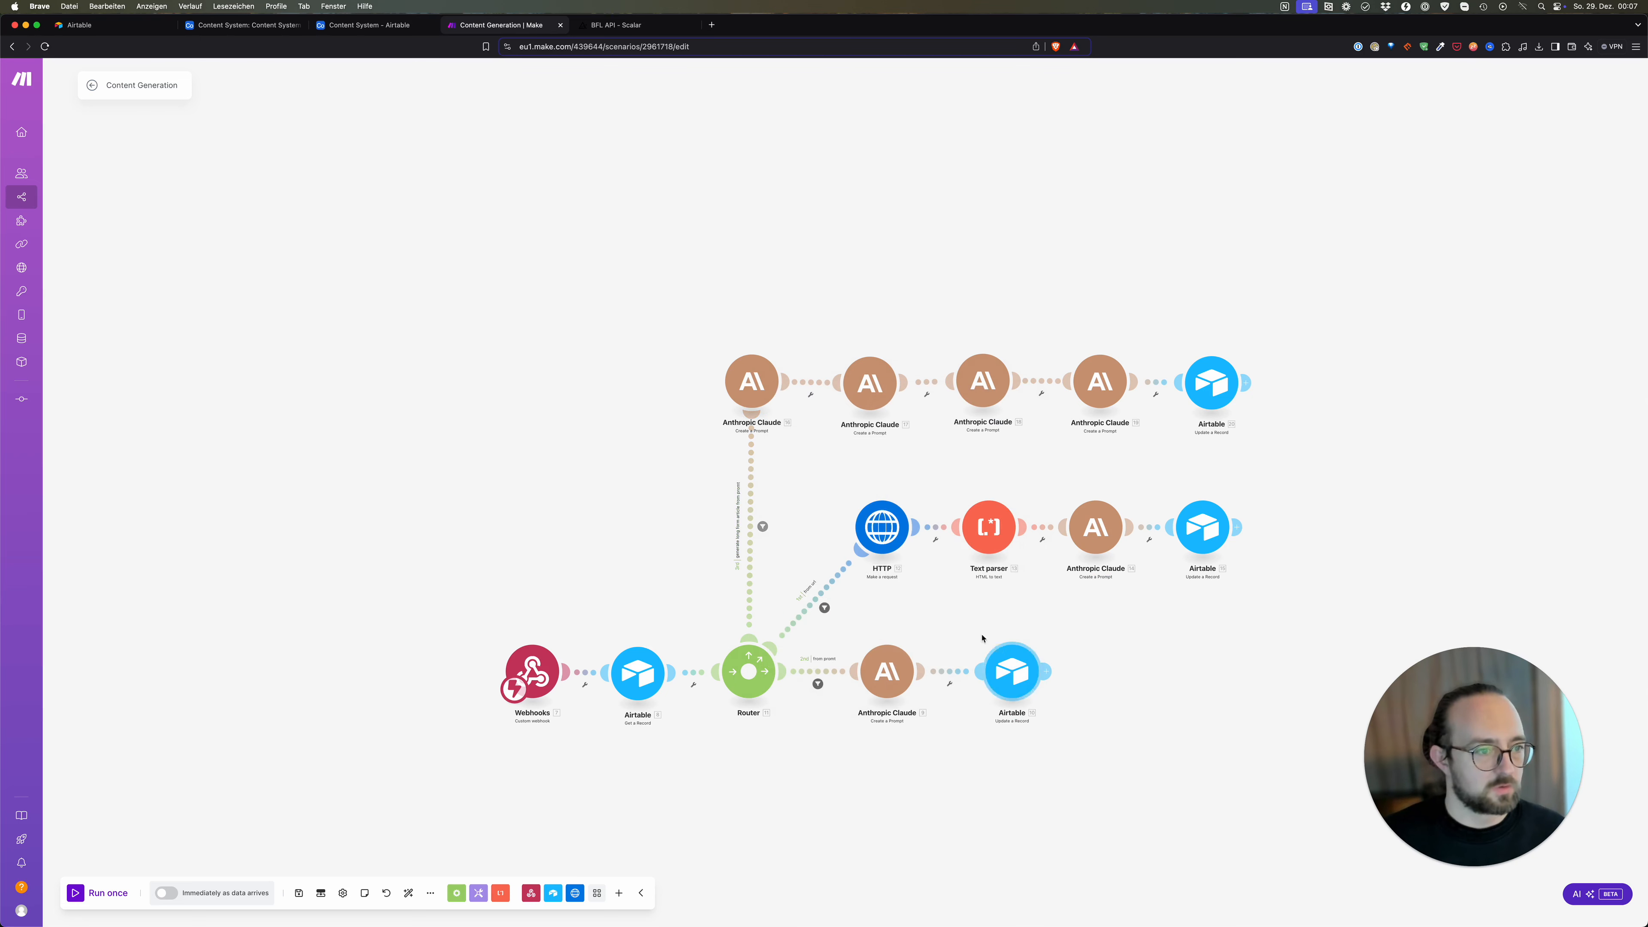
Step: In Airtable, copy the "generate long form article" option name from the workflow field's settings and leave the field unchanged
left_click(244, 24)
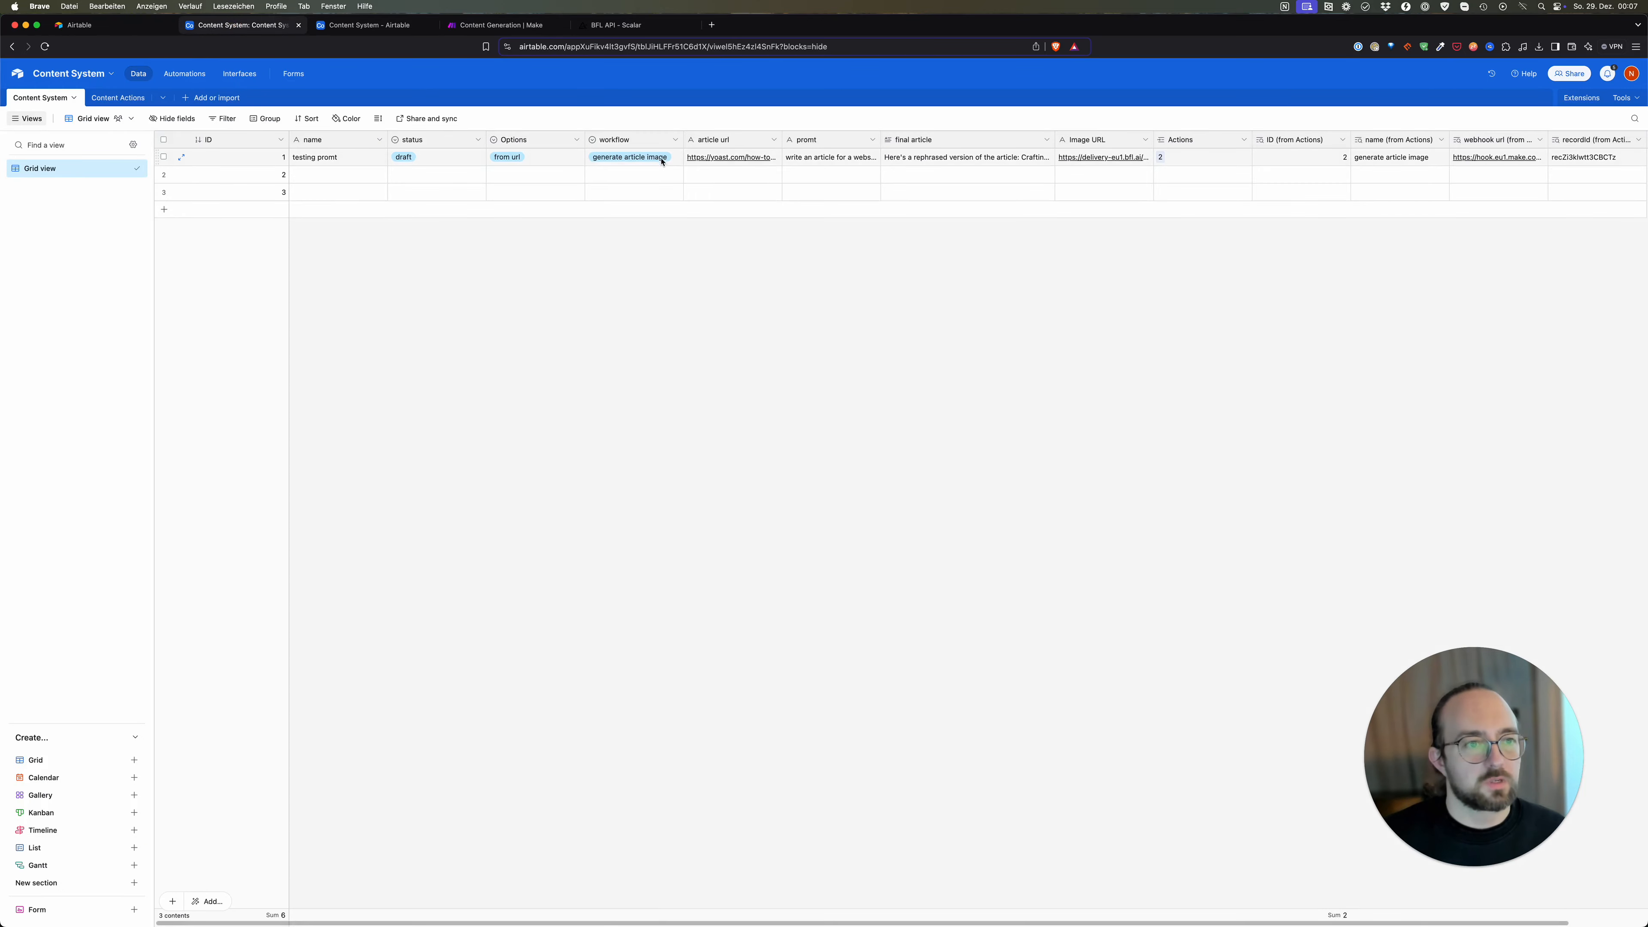
right_click(654, 145)
left_click(656, 163)
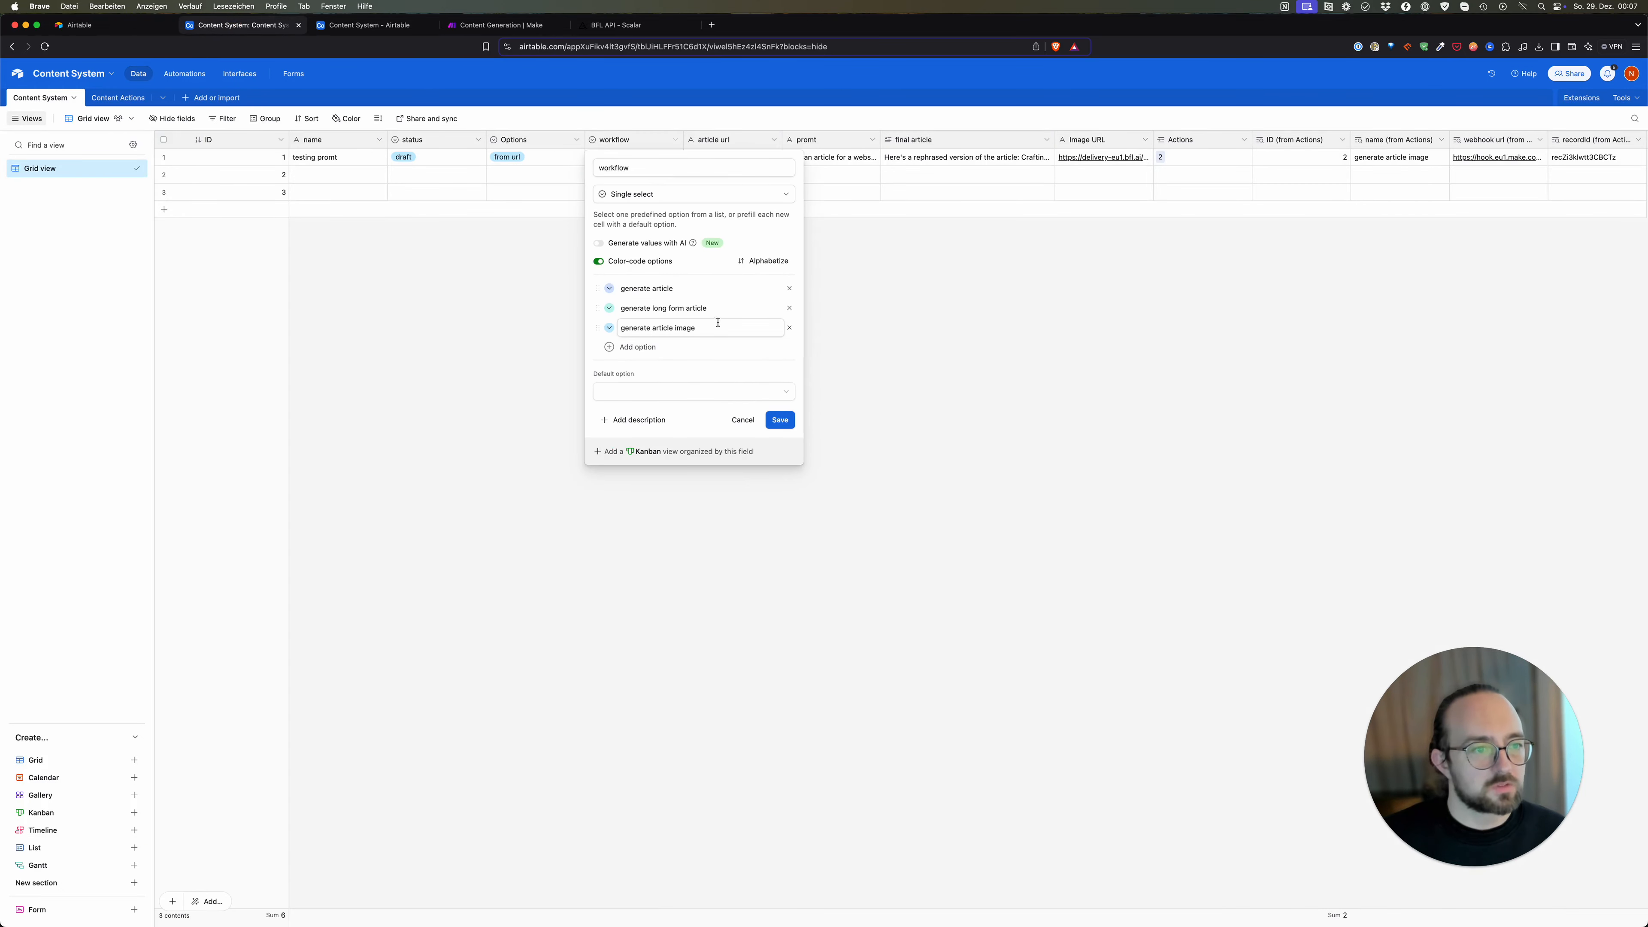
triple_click(723, 310)
key("super+c")
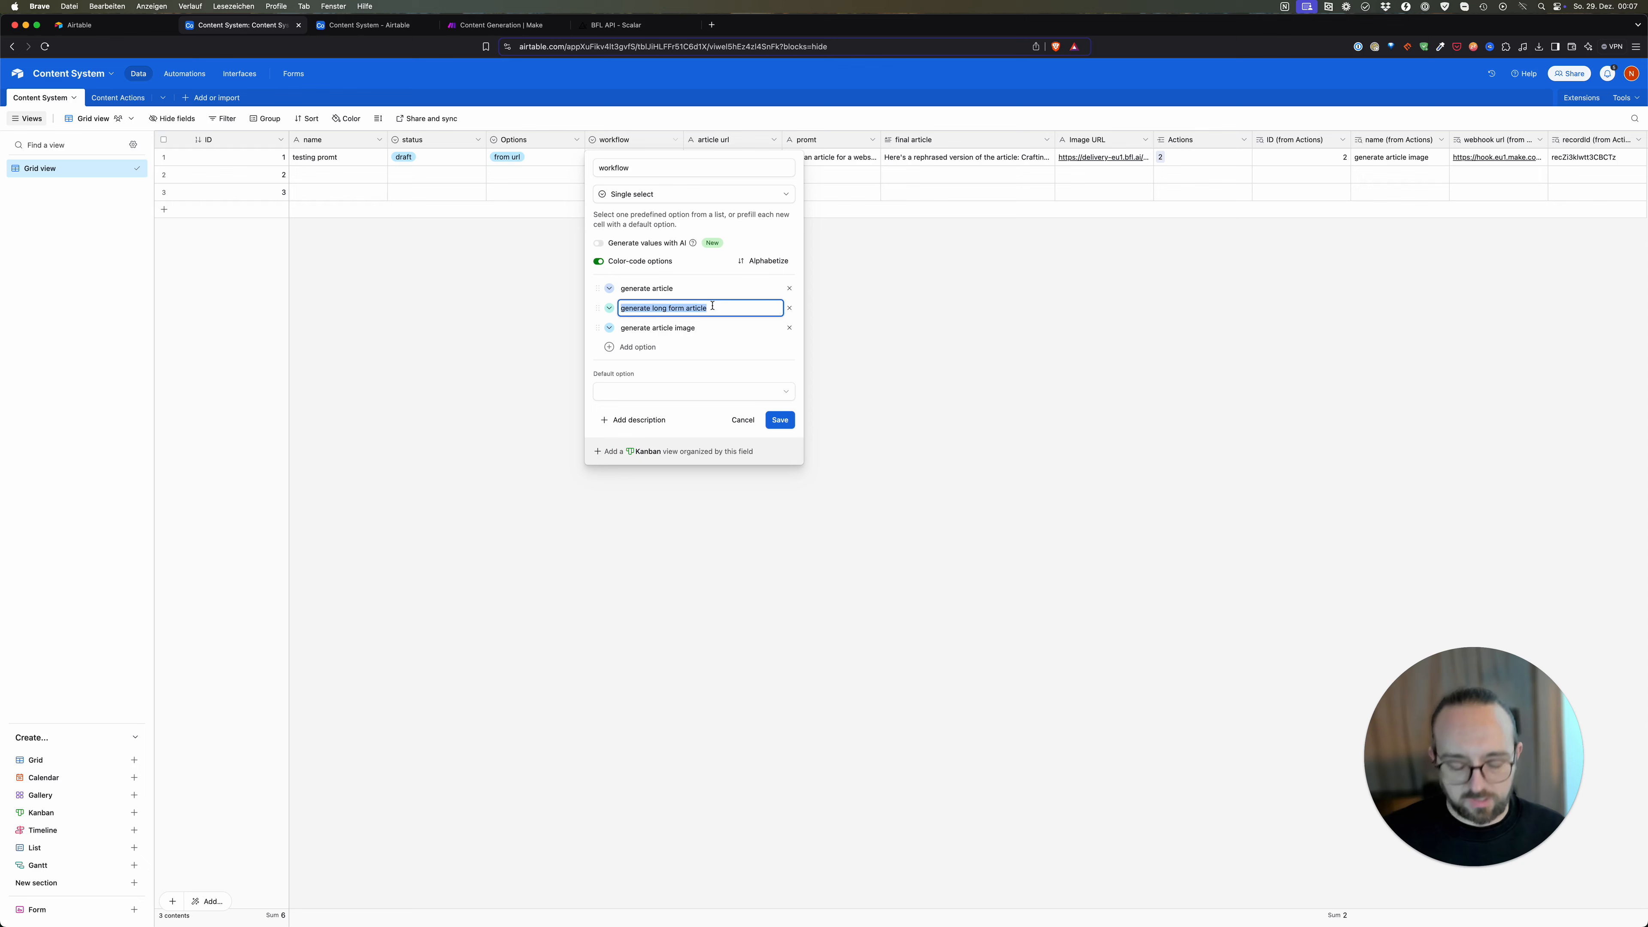
left_click(743, 419)
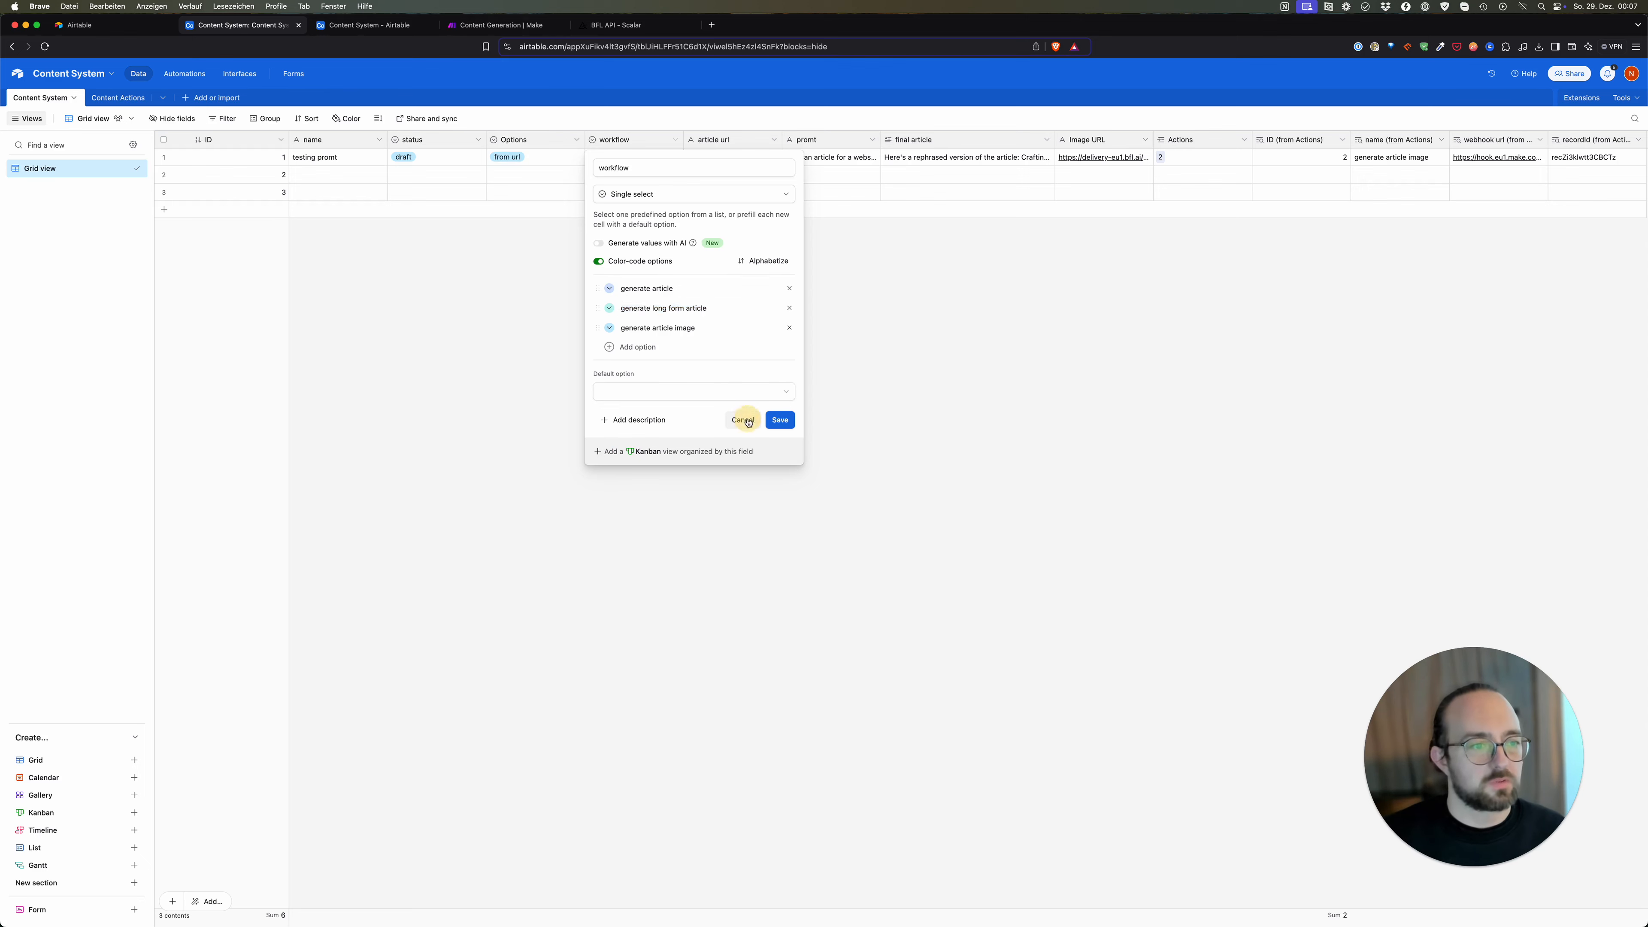
Step: Back in Make, replace the long form route filter's comparison value with the copied option name and save the filter
left_click(501, 24)
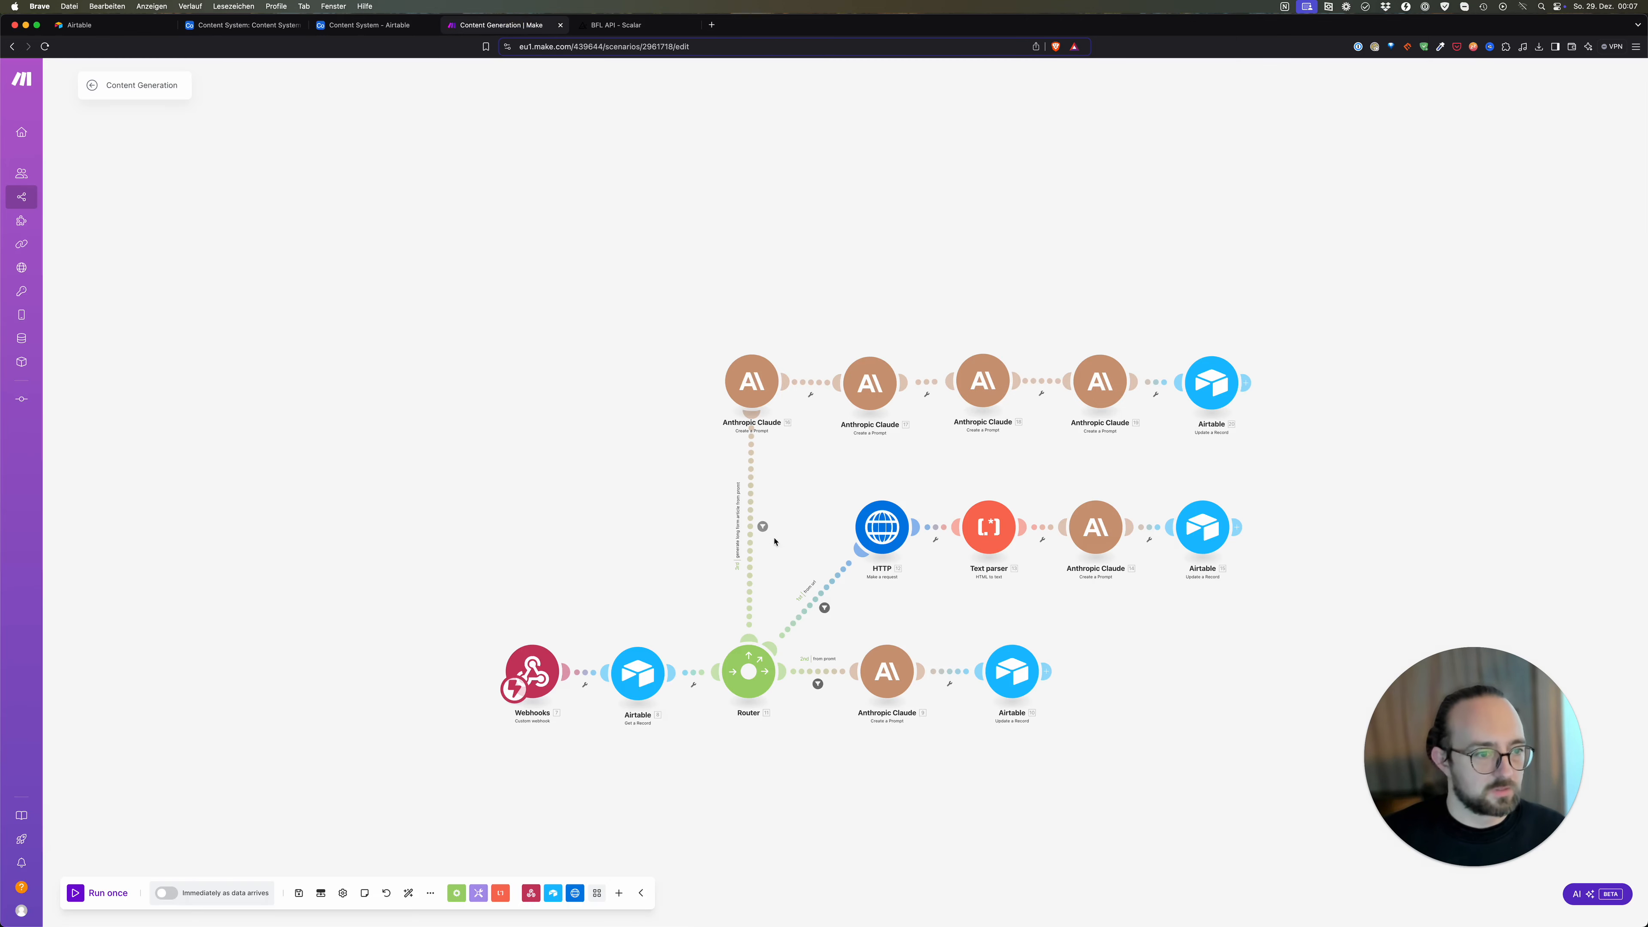
left_click(764, 525)
triple_click(918, 595)
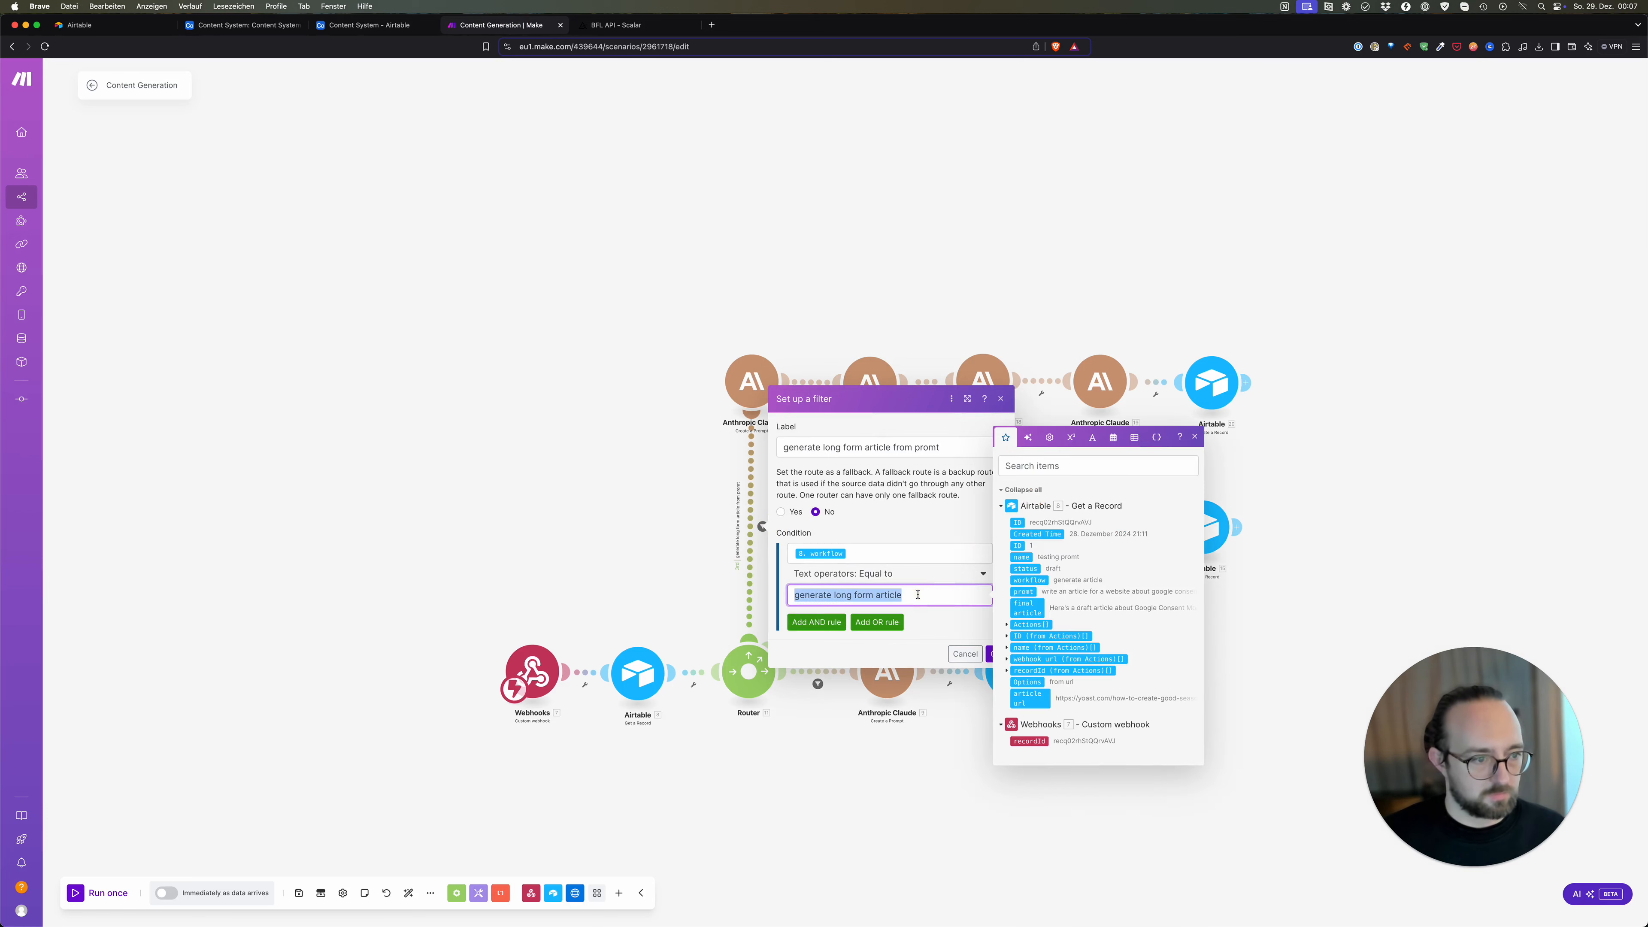
key("super+v")
left_click(931, 519)
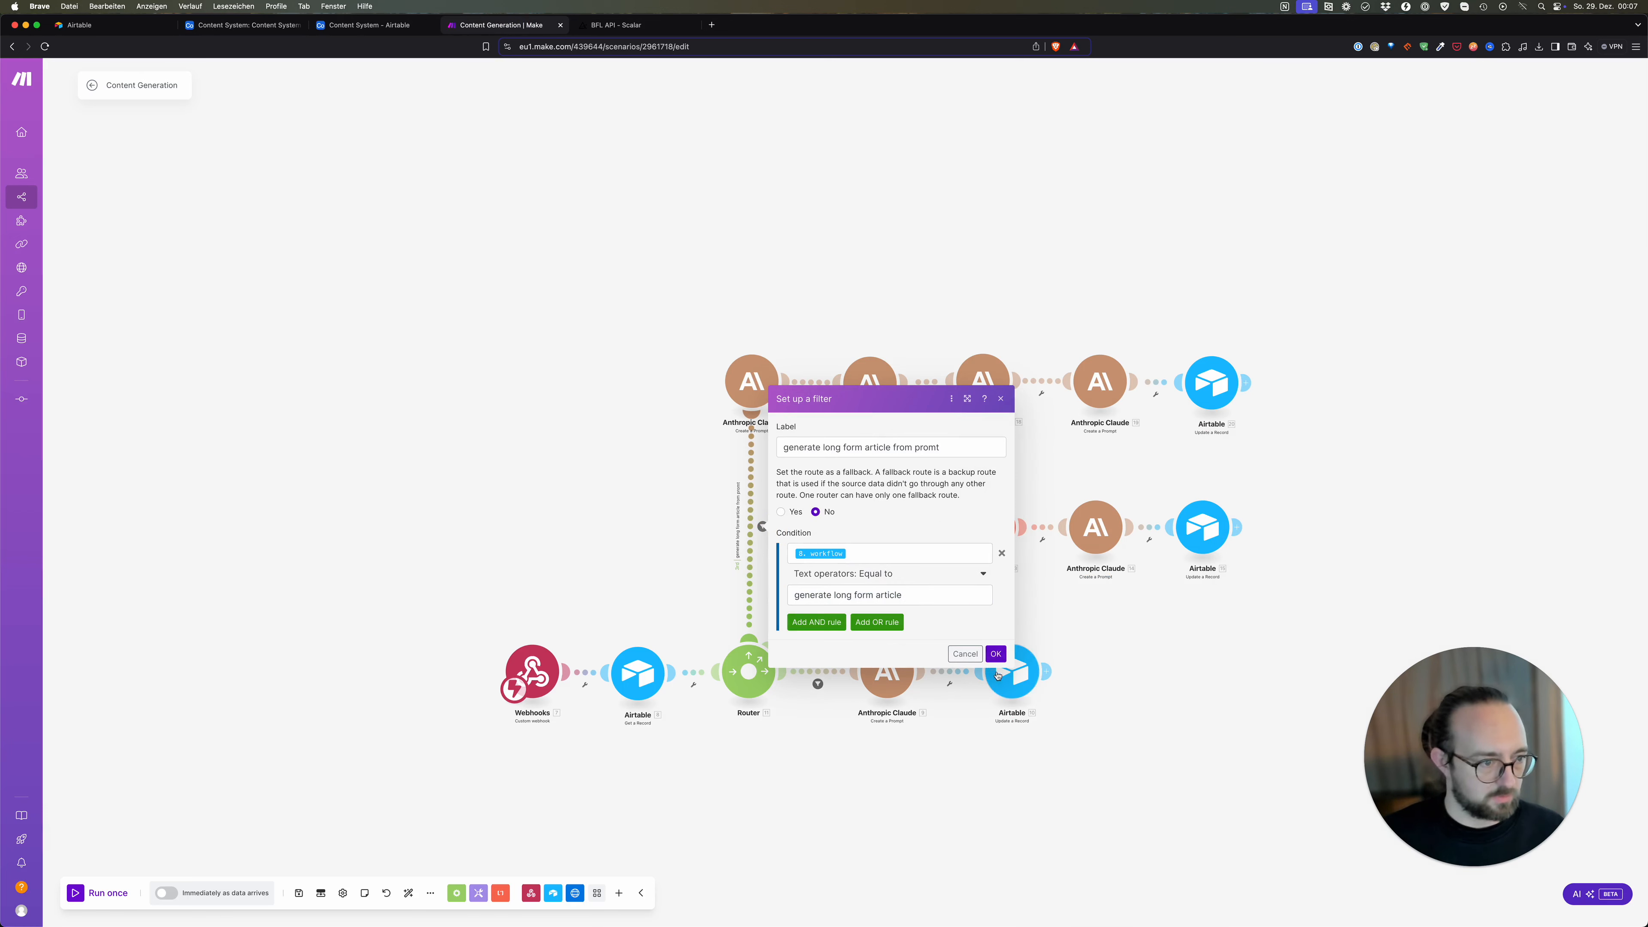
left_click(995, 656)
Step: Save the Content Generation scenario and start a single run
left_click(648, 389)
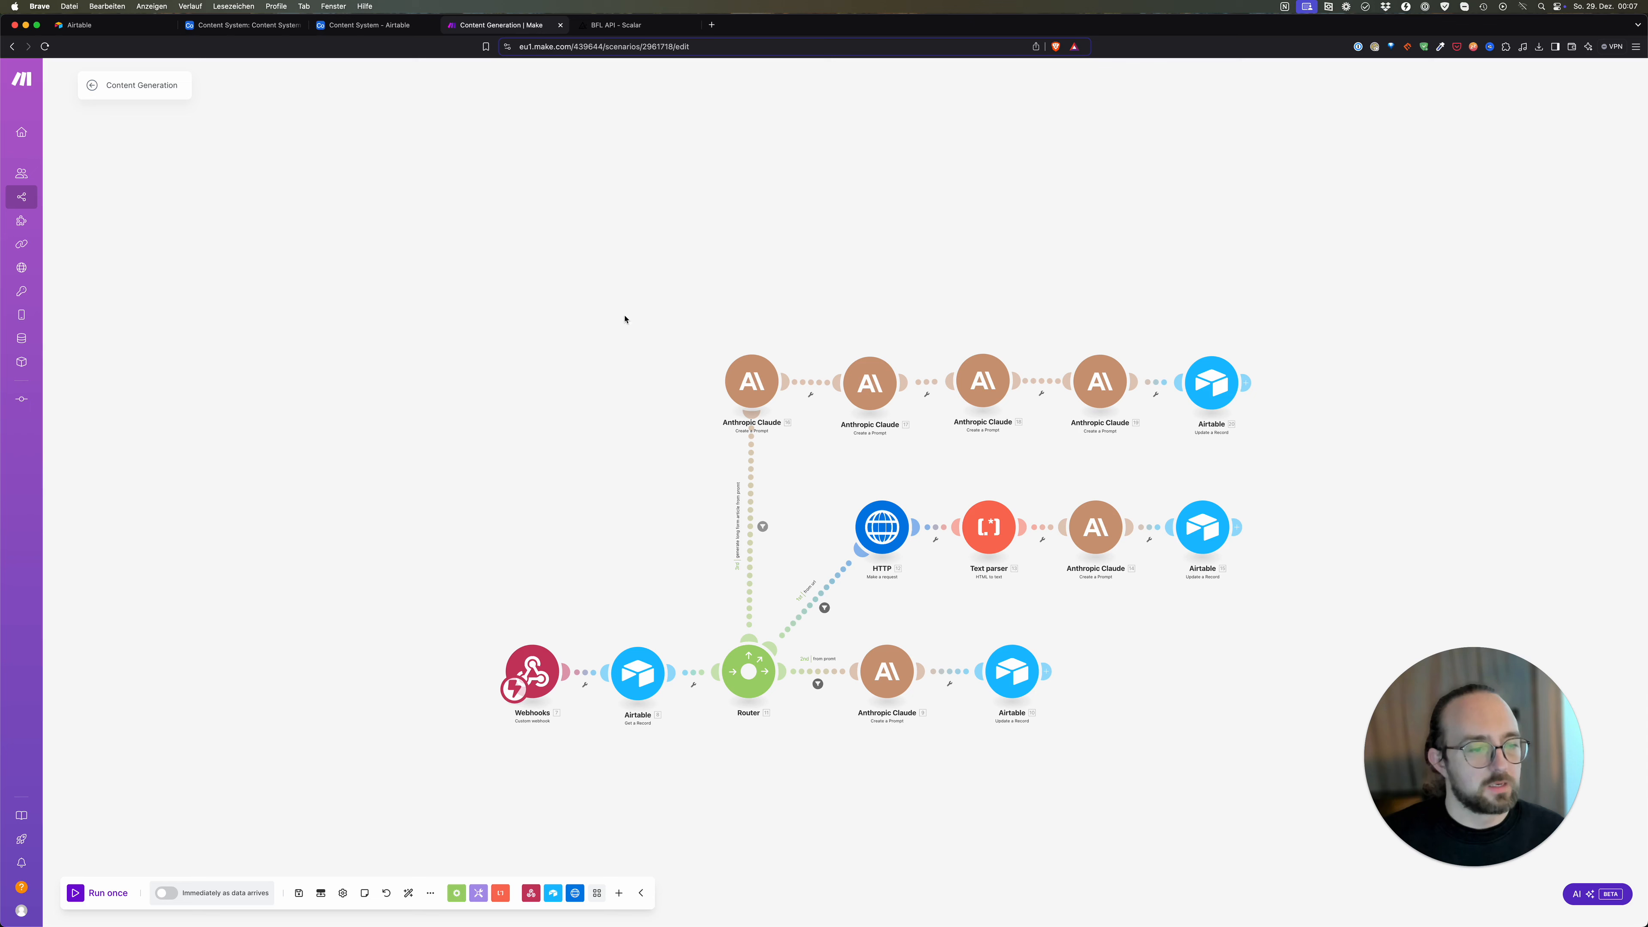
left_click(299, 893)
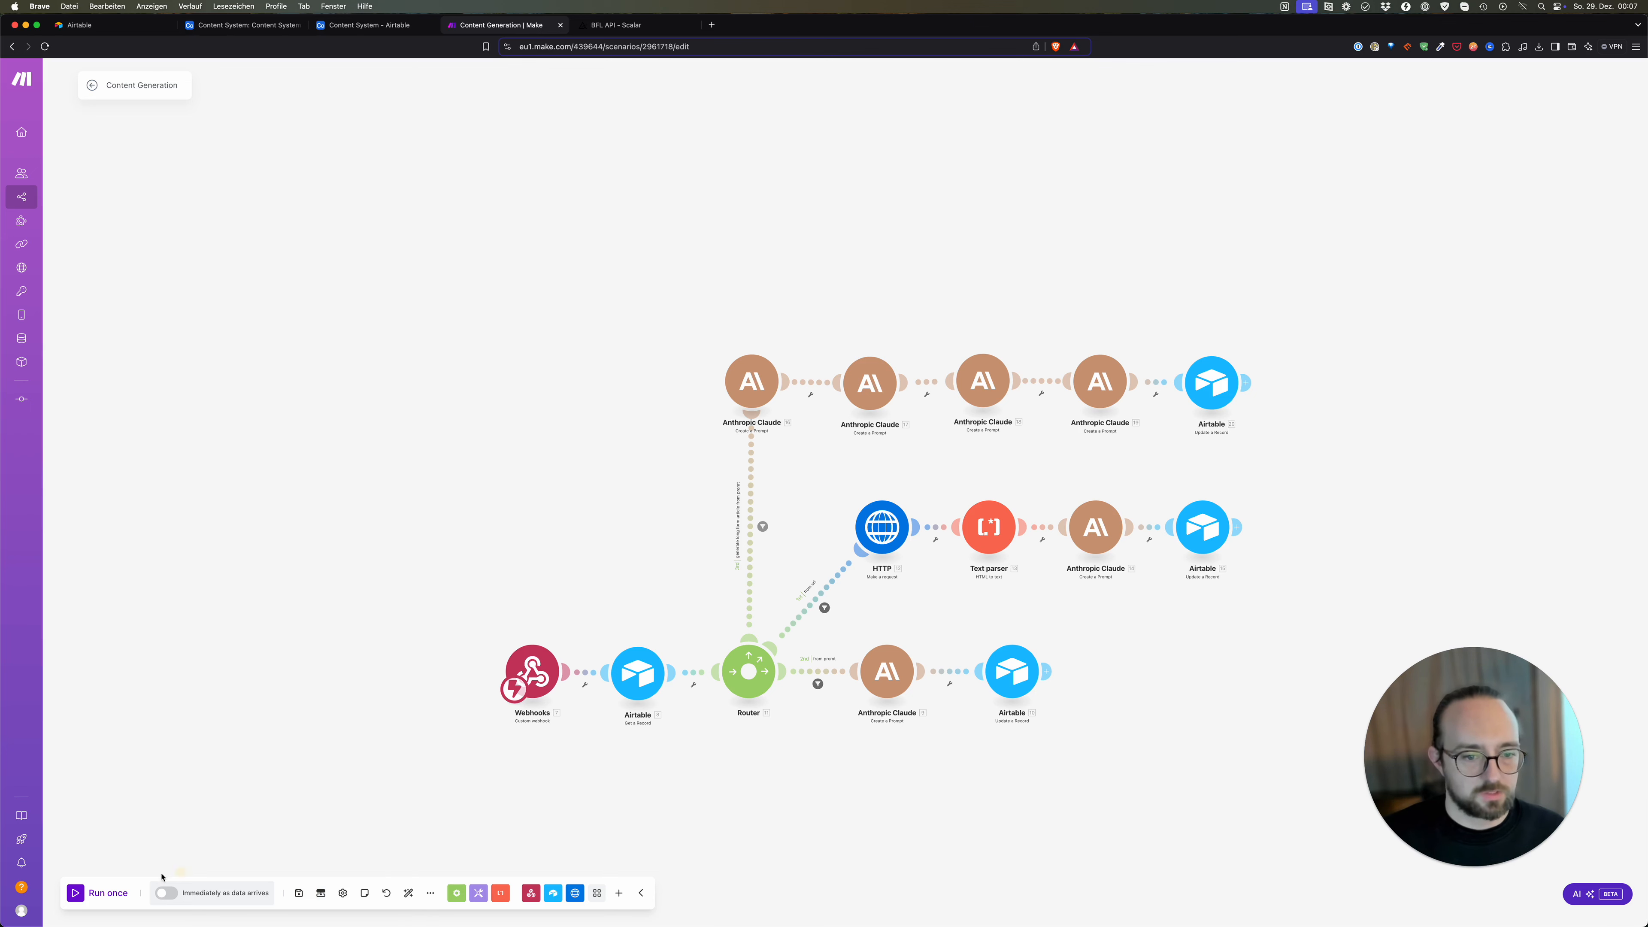
left_click(74, 892)
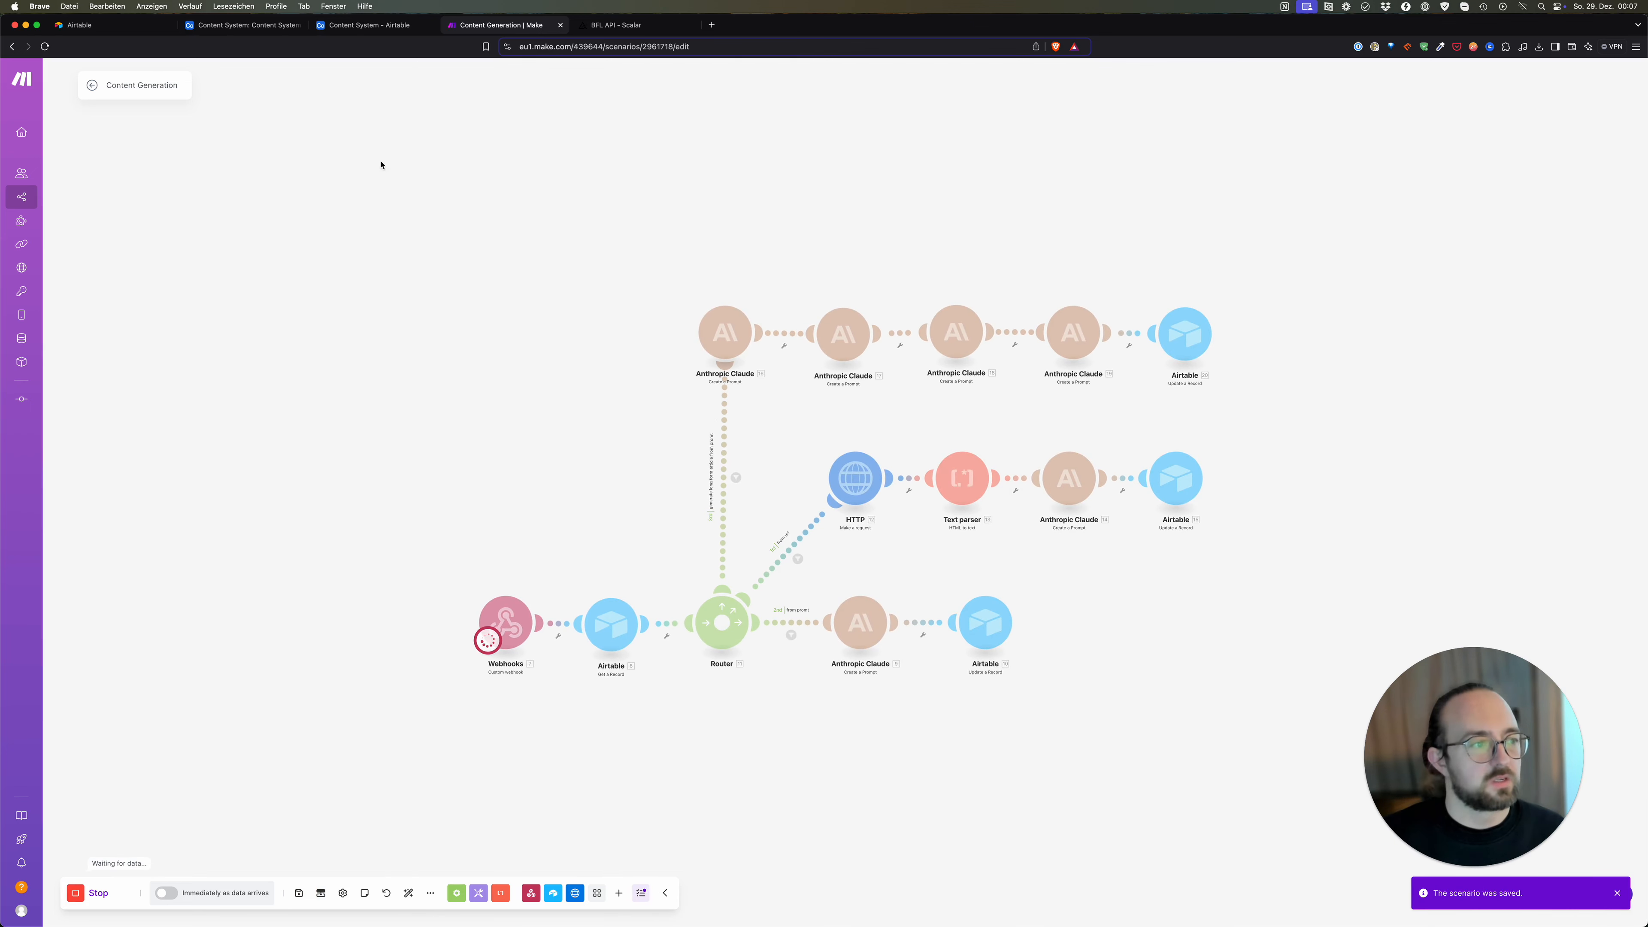
Step: In Airtable, clear the testing promt record's final article and change its workflow to "generate long form article"
left_click(245, 25)
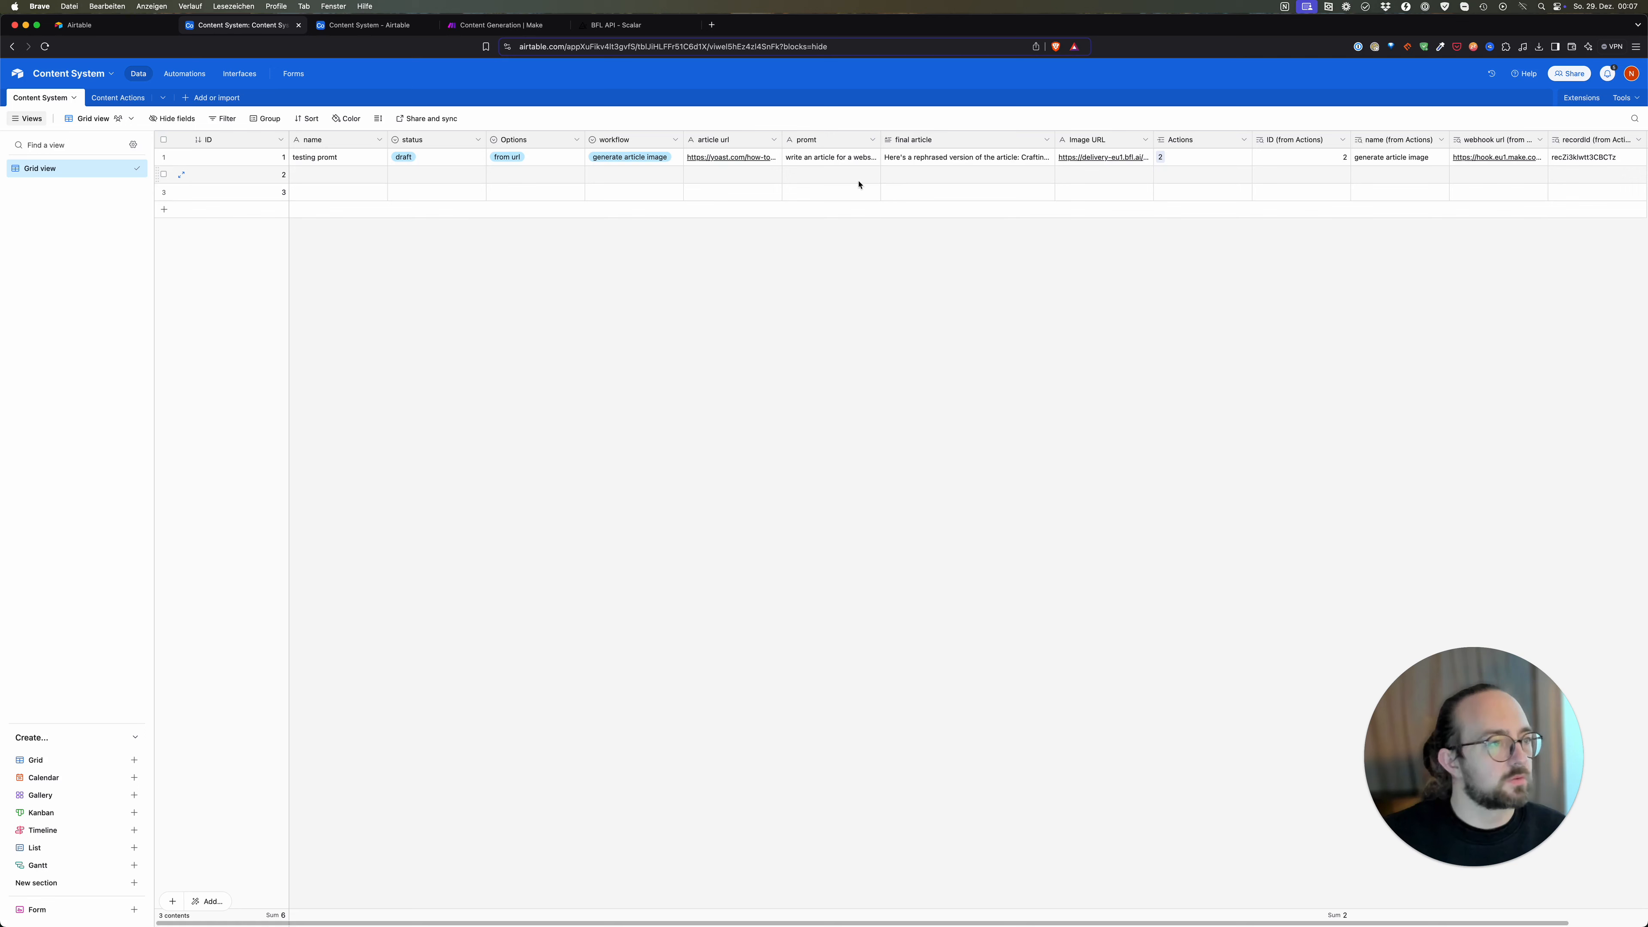
left_click(915, 159)
key("BackSpace")
left_click(649, 160)
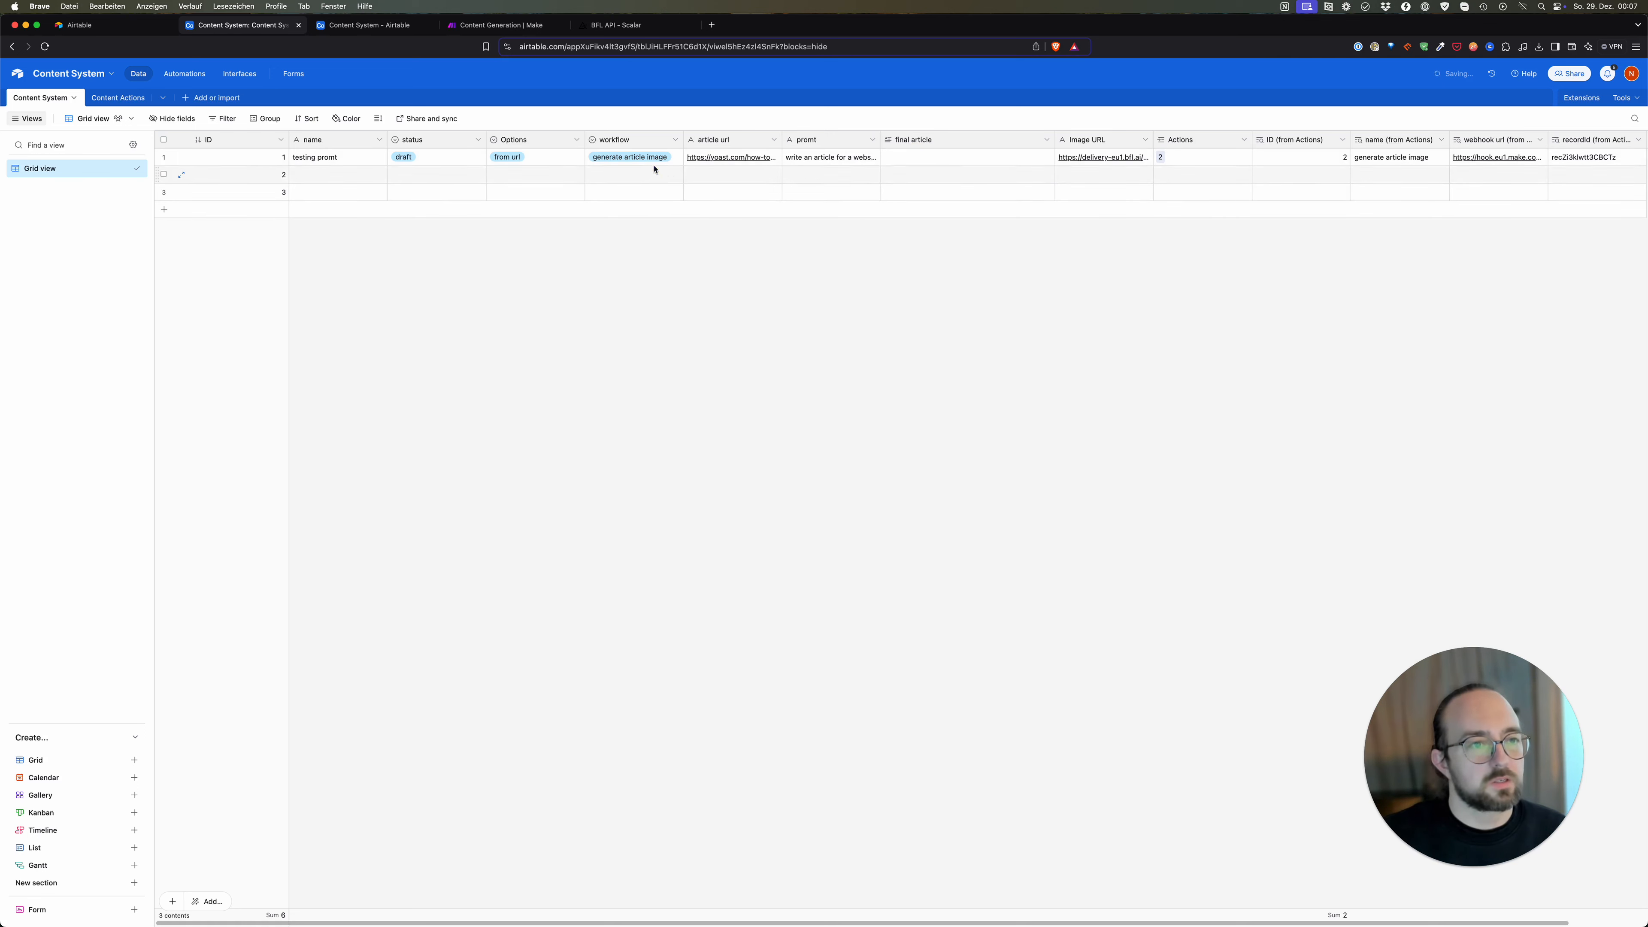
key("BackSpace")
left_click(677, 261)
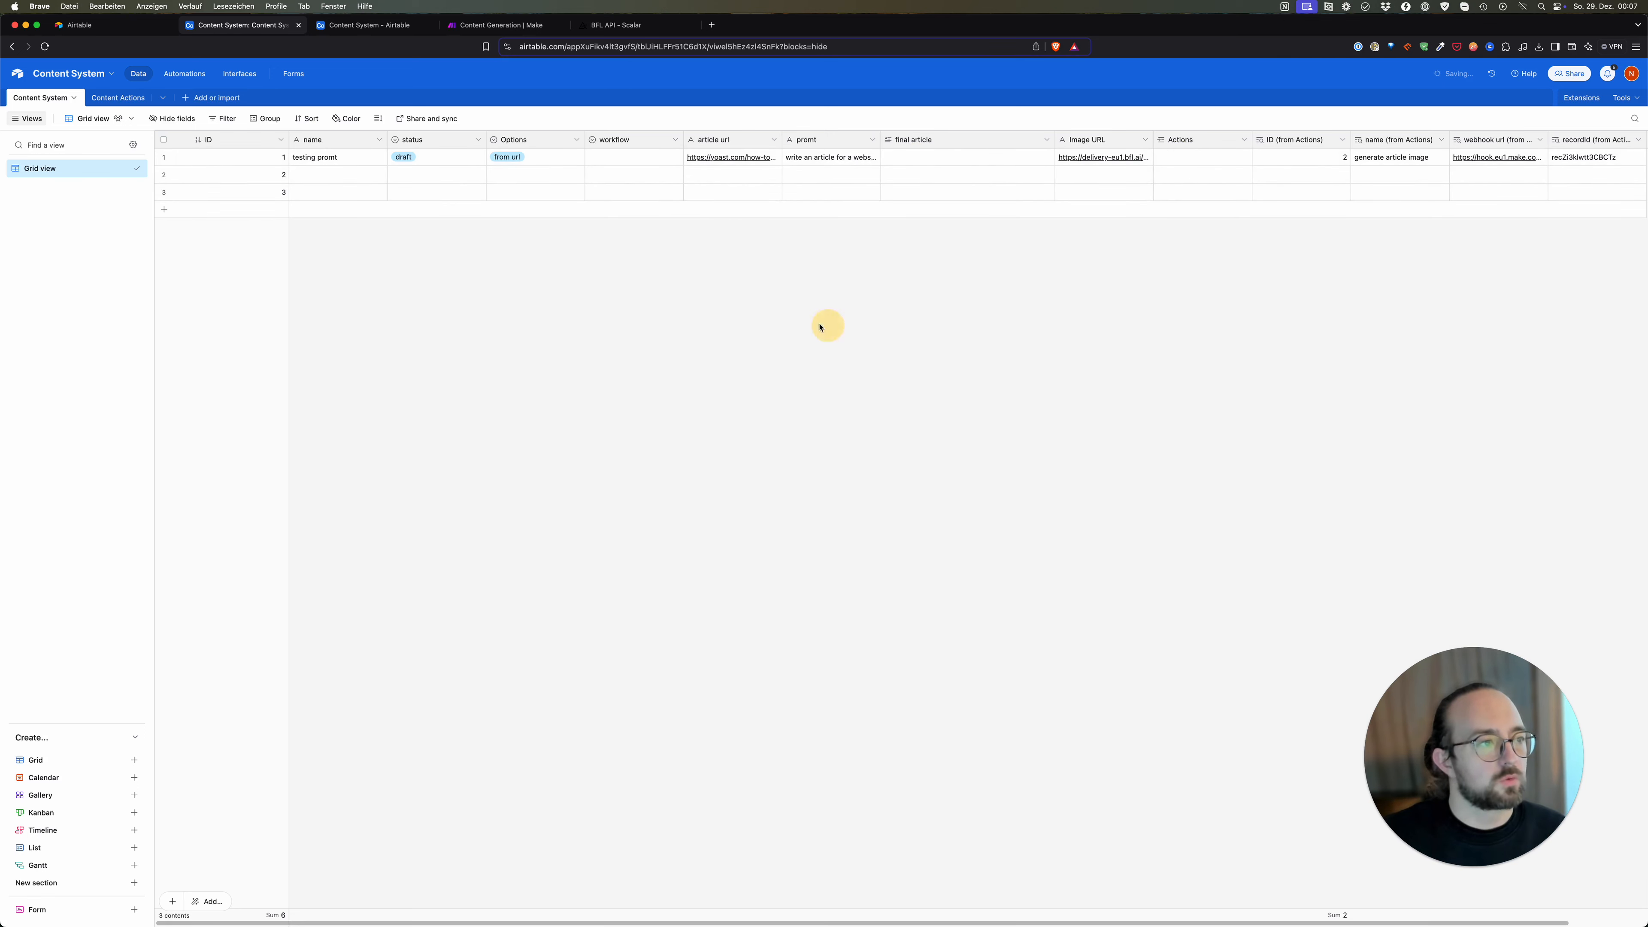
double_click(632, 163)
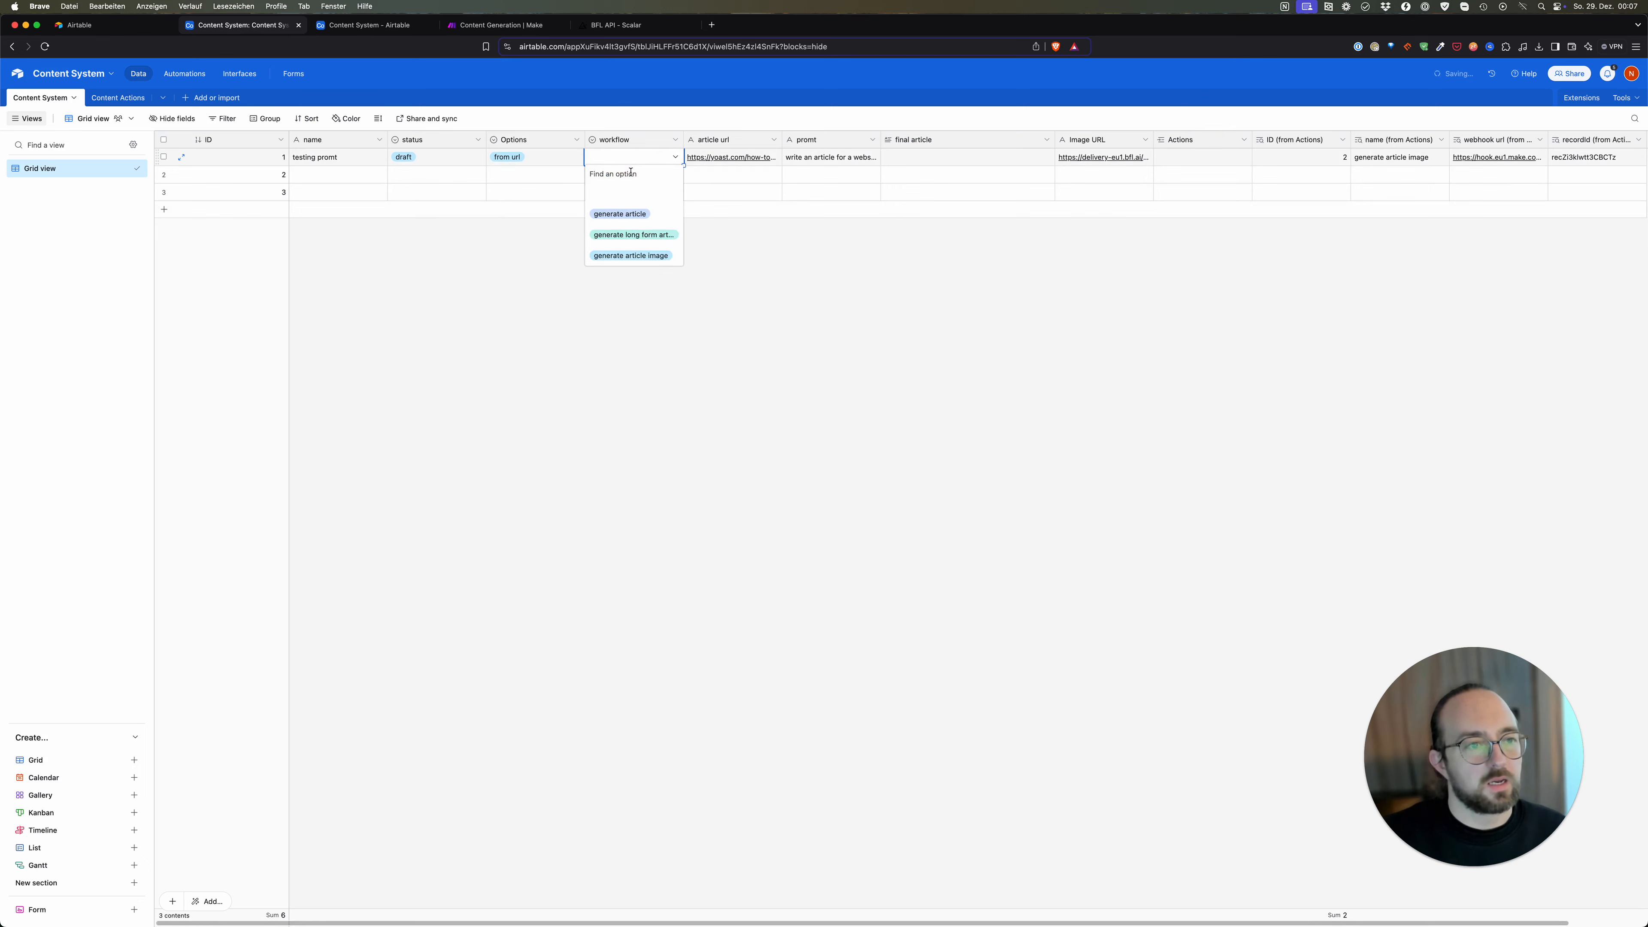
left_click(633, 235)
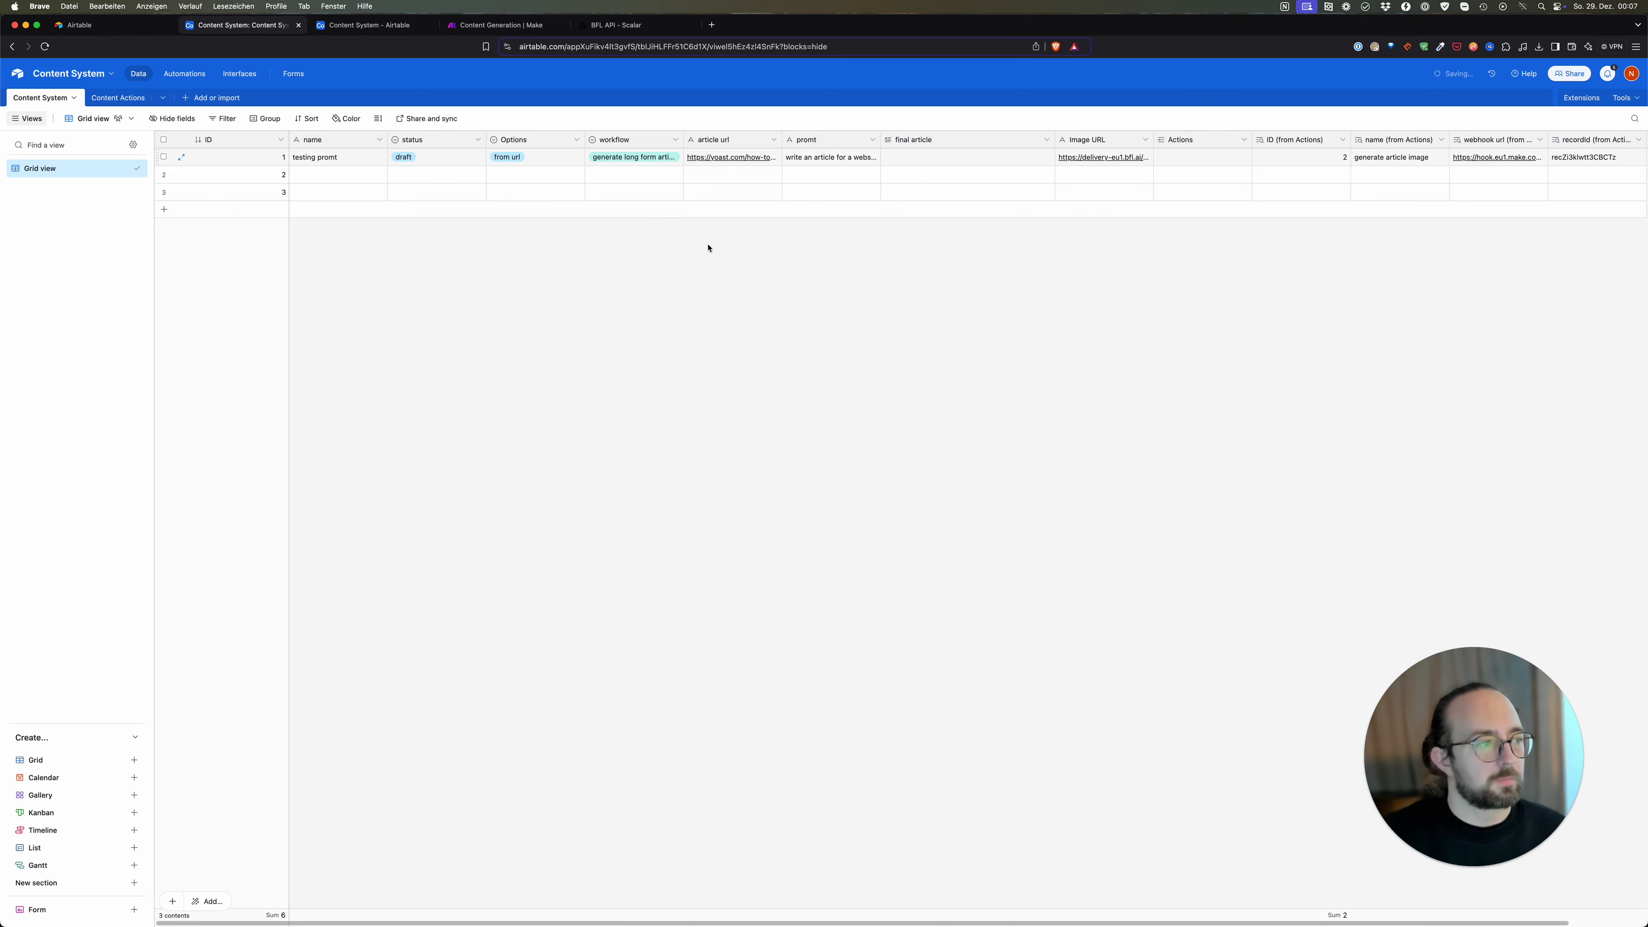
Step: Check which route the Make run takes, and compare it with the testing promt record's Options value in Airtable
left_click(512, 28)
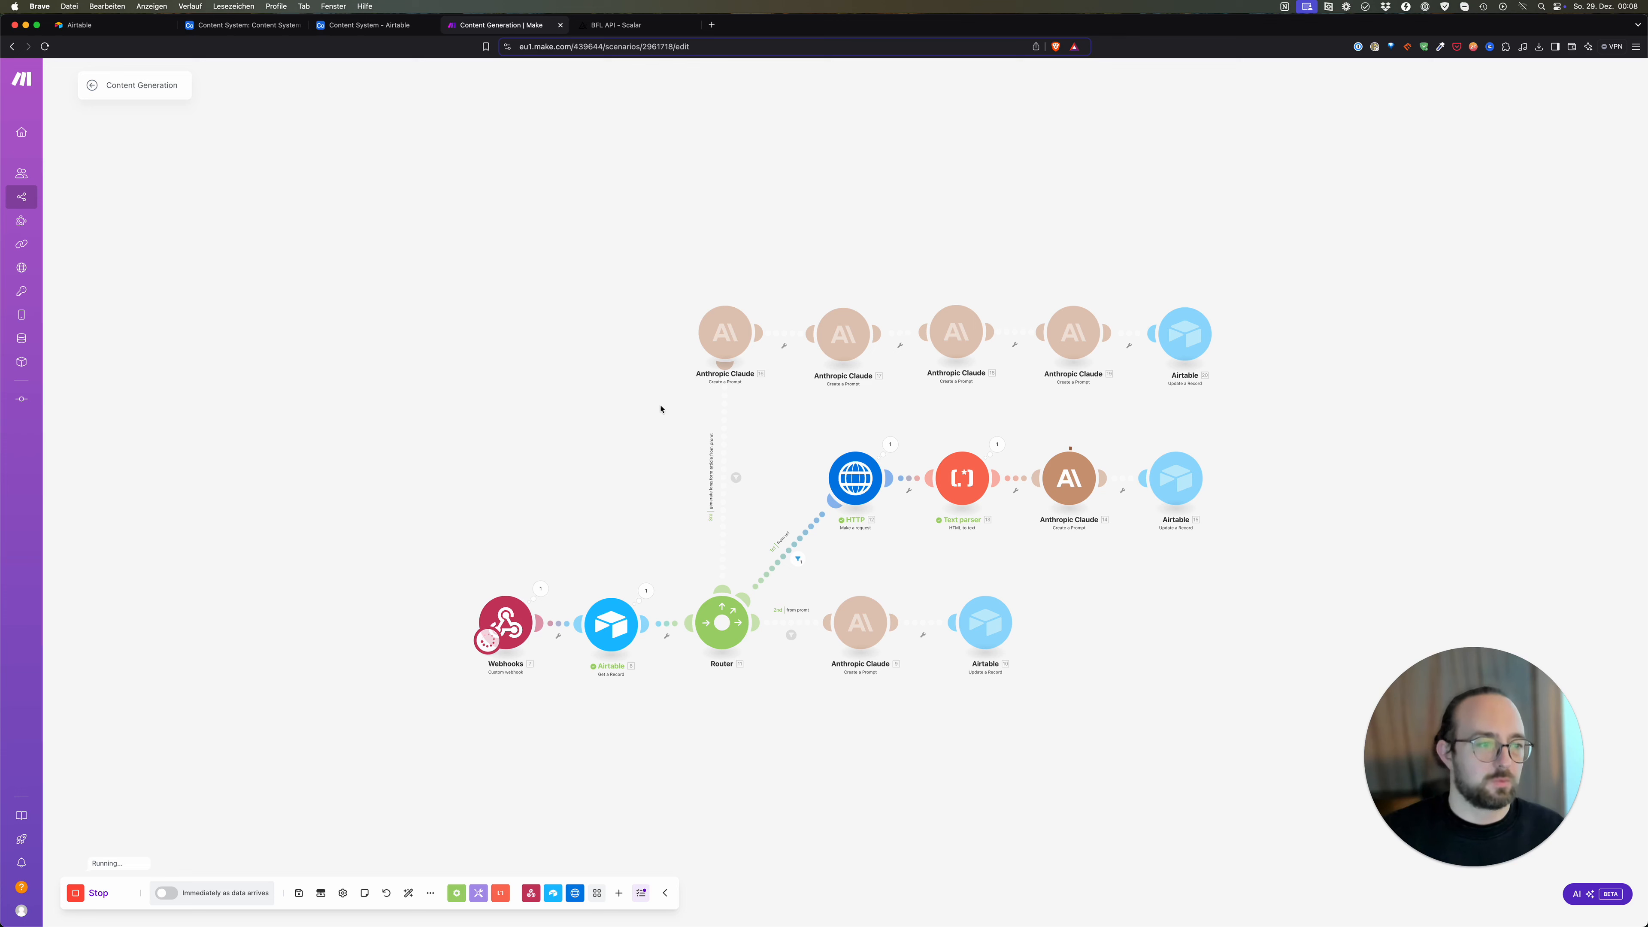
left_click(241, 24)
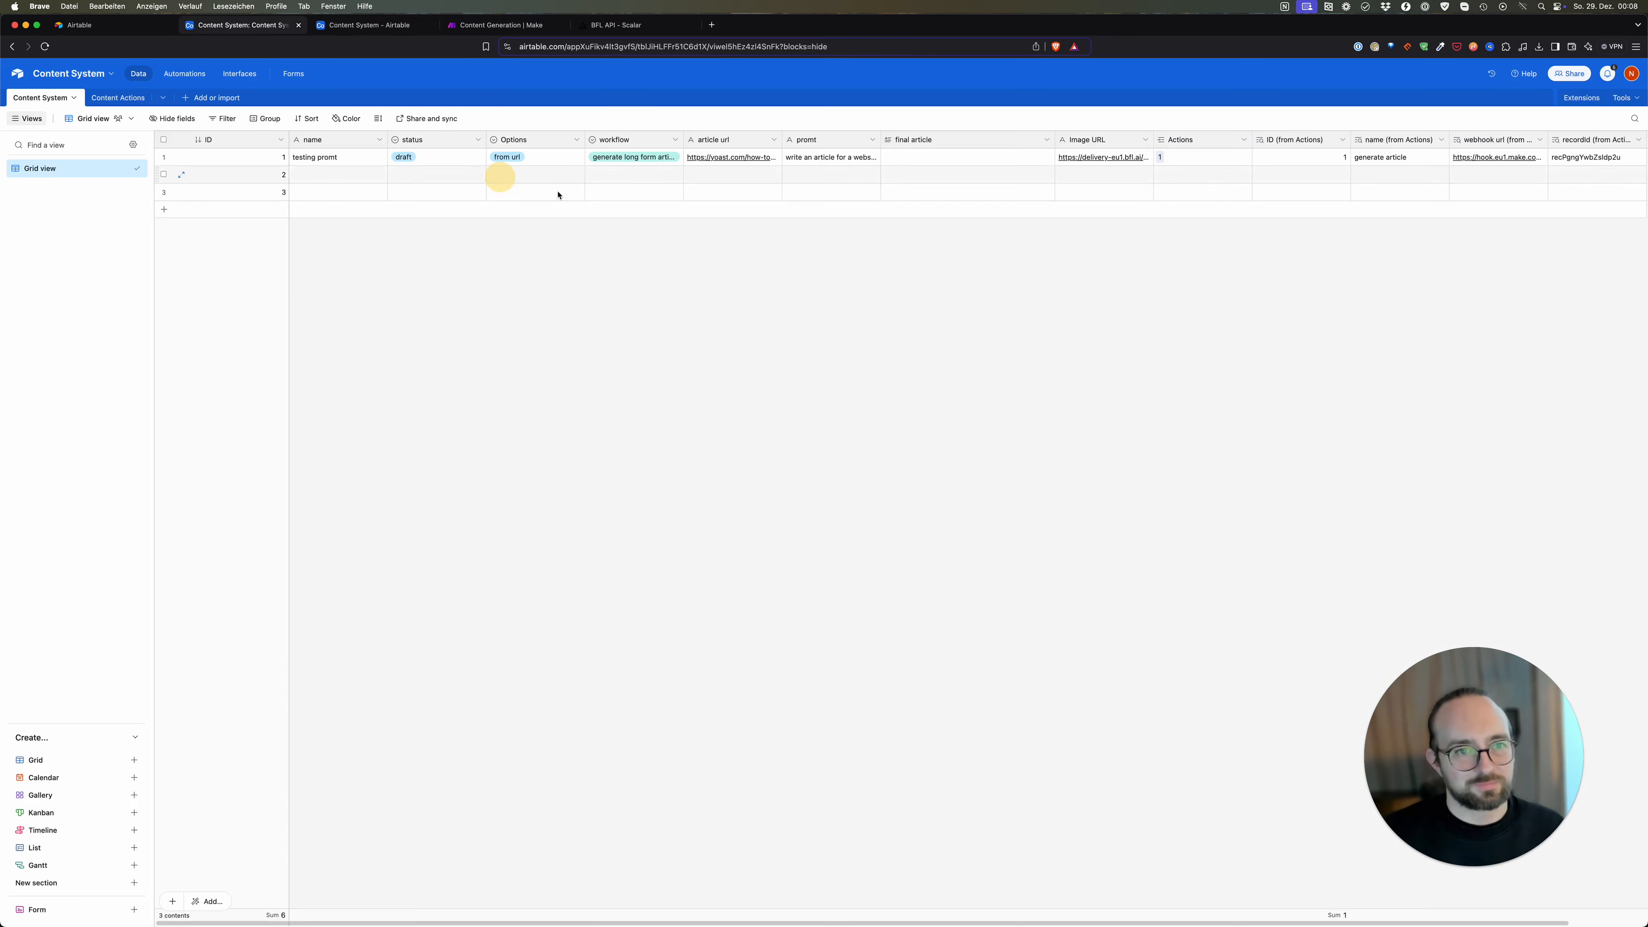
left_click(542, 163)
left_click(566, 277)
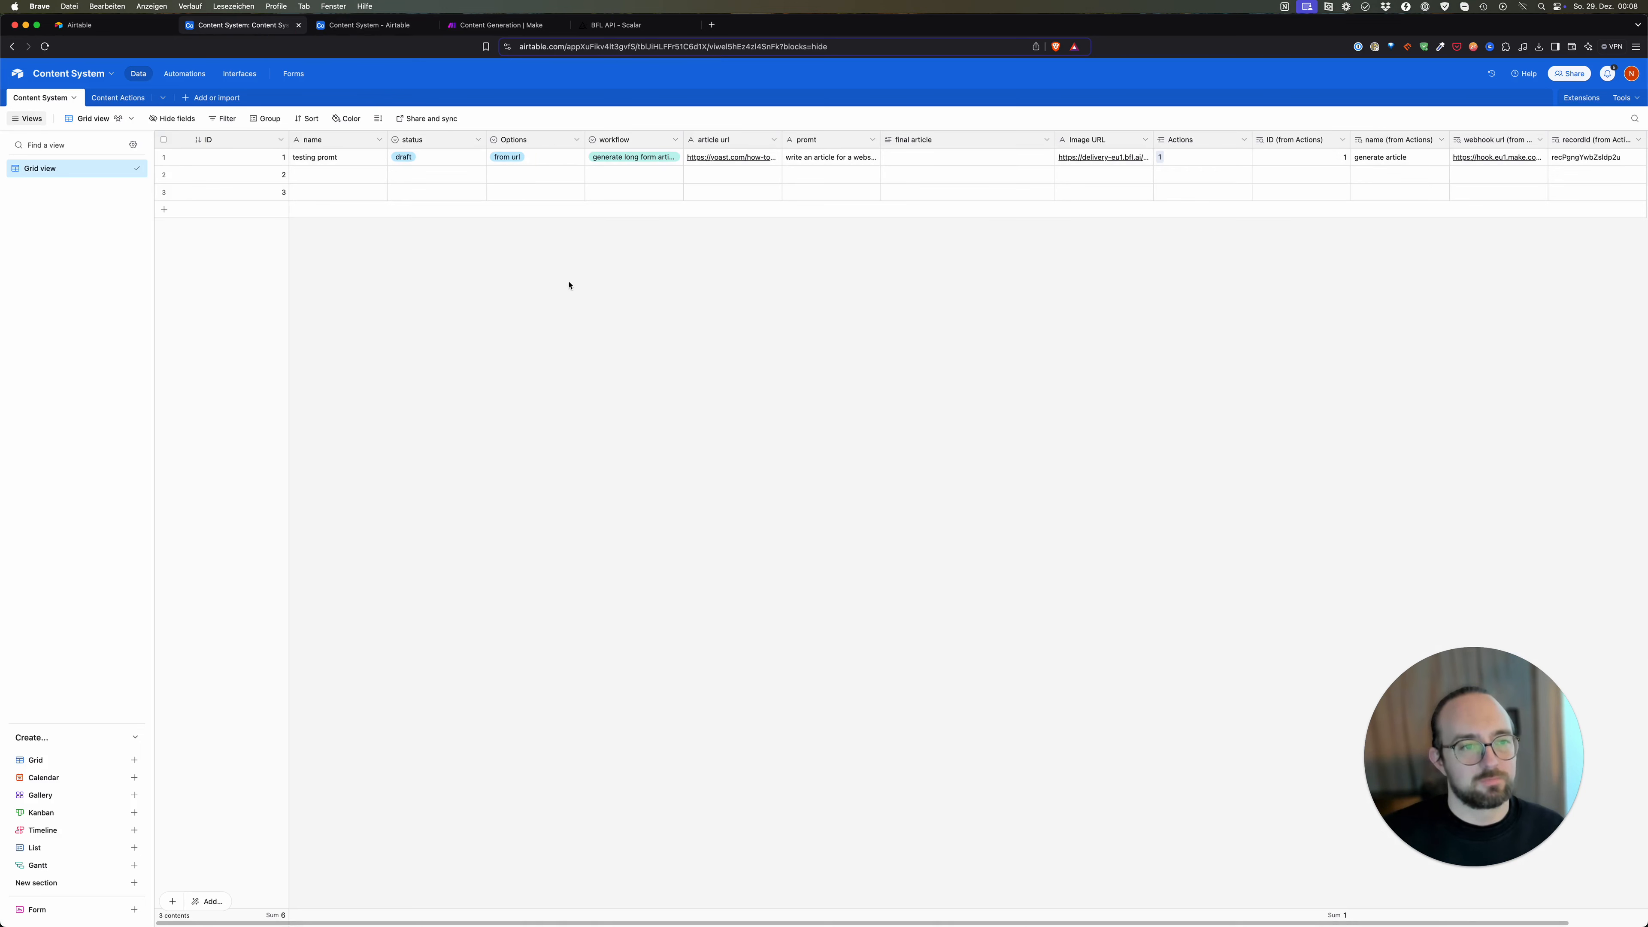
left_click(546, 164)
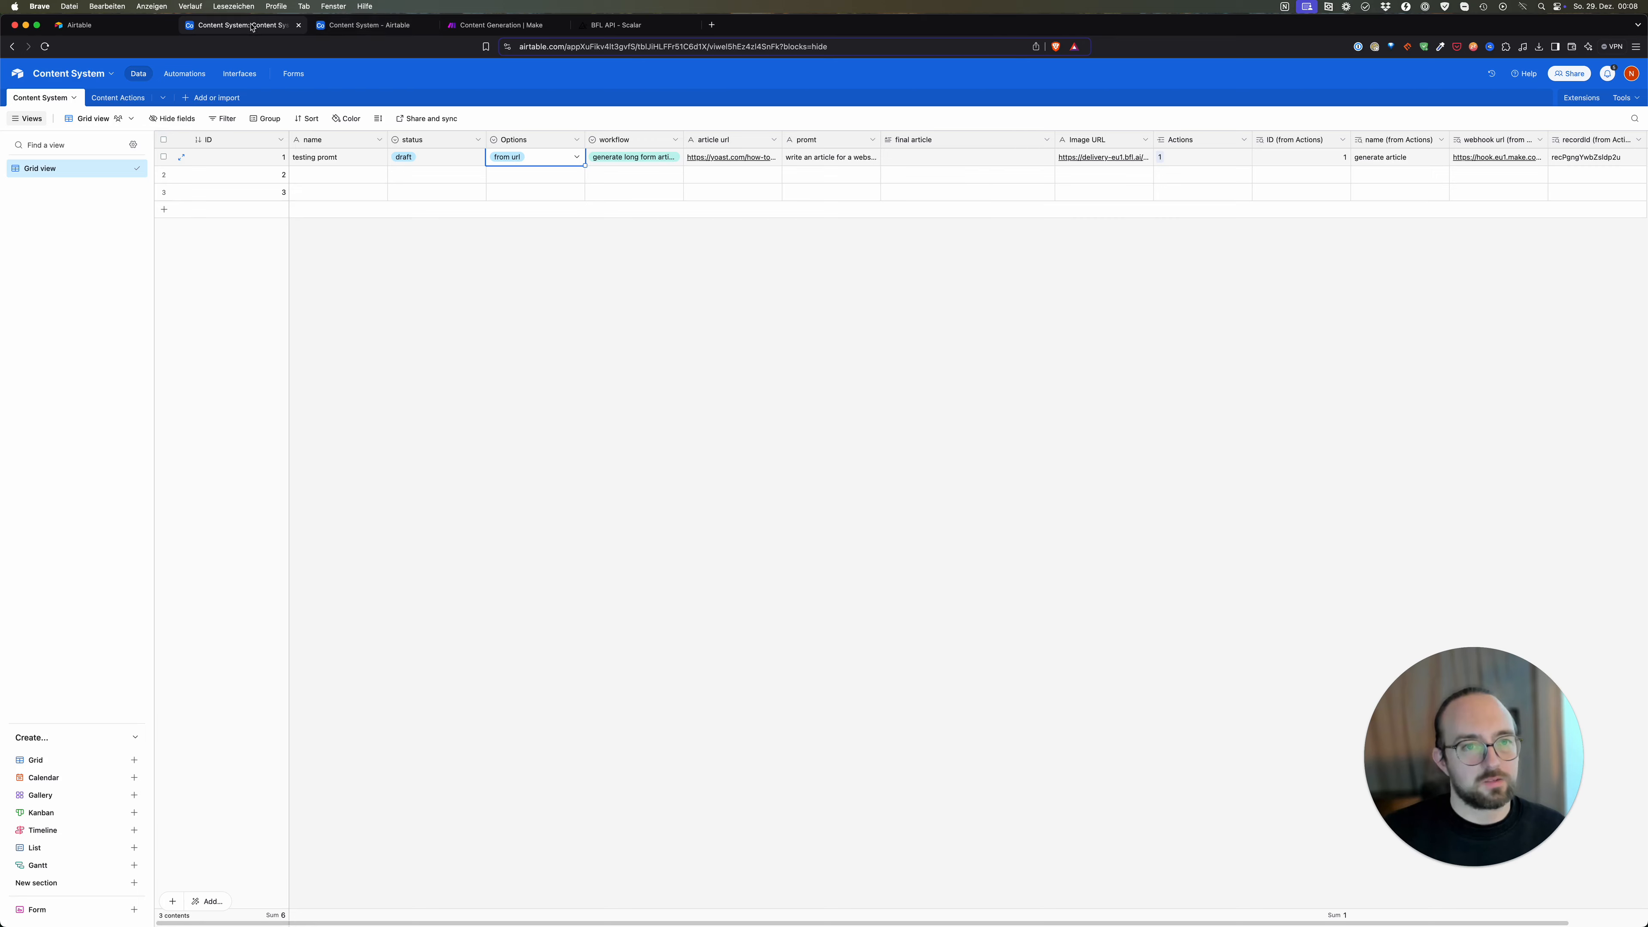
Step: Return to the running Make scenario and inspect the filter between the router and the HTTP module
left_click(491, 28)
left_click(646, 556)
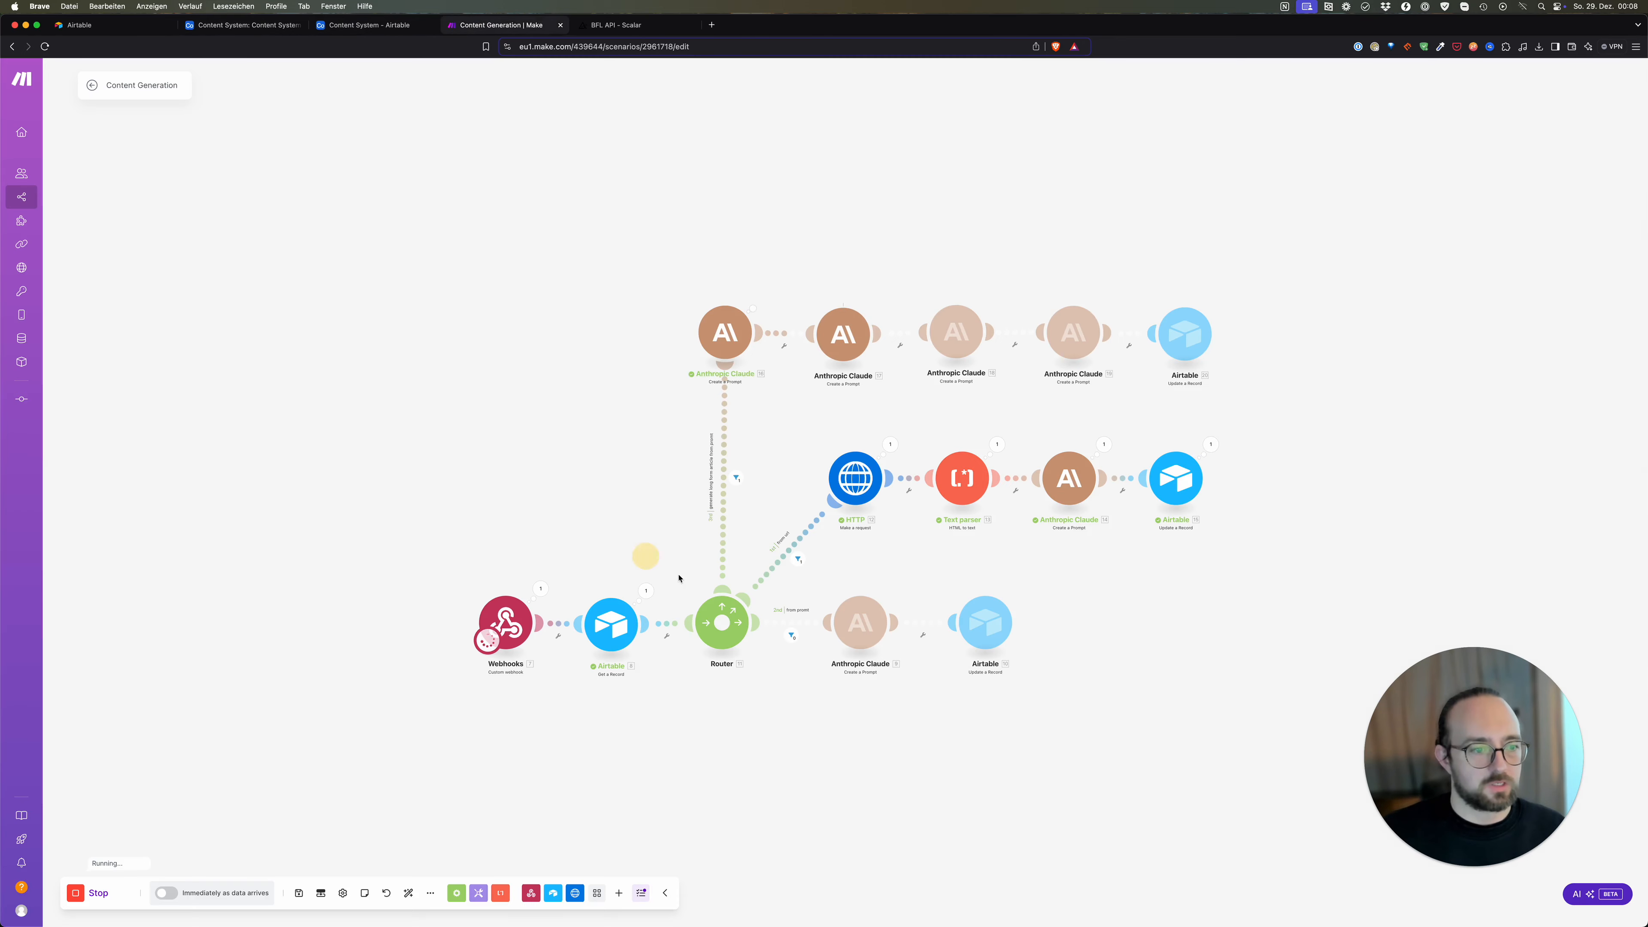
left_click(803, 557)
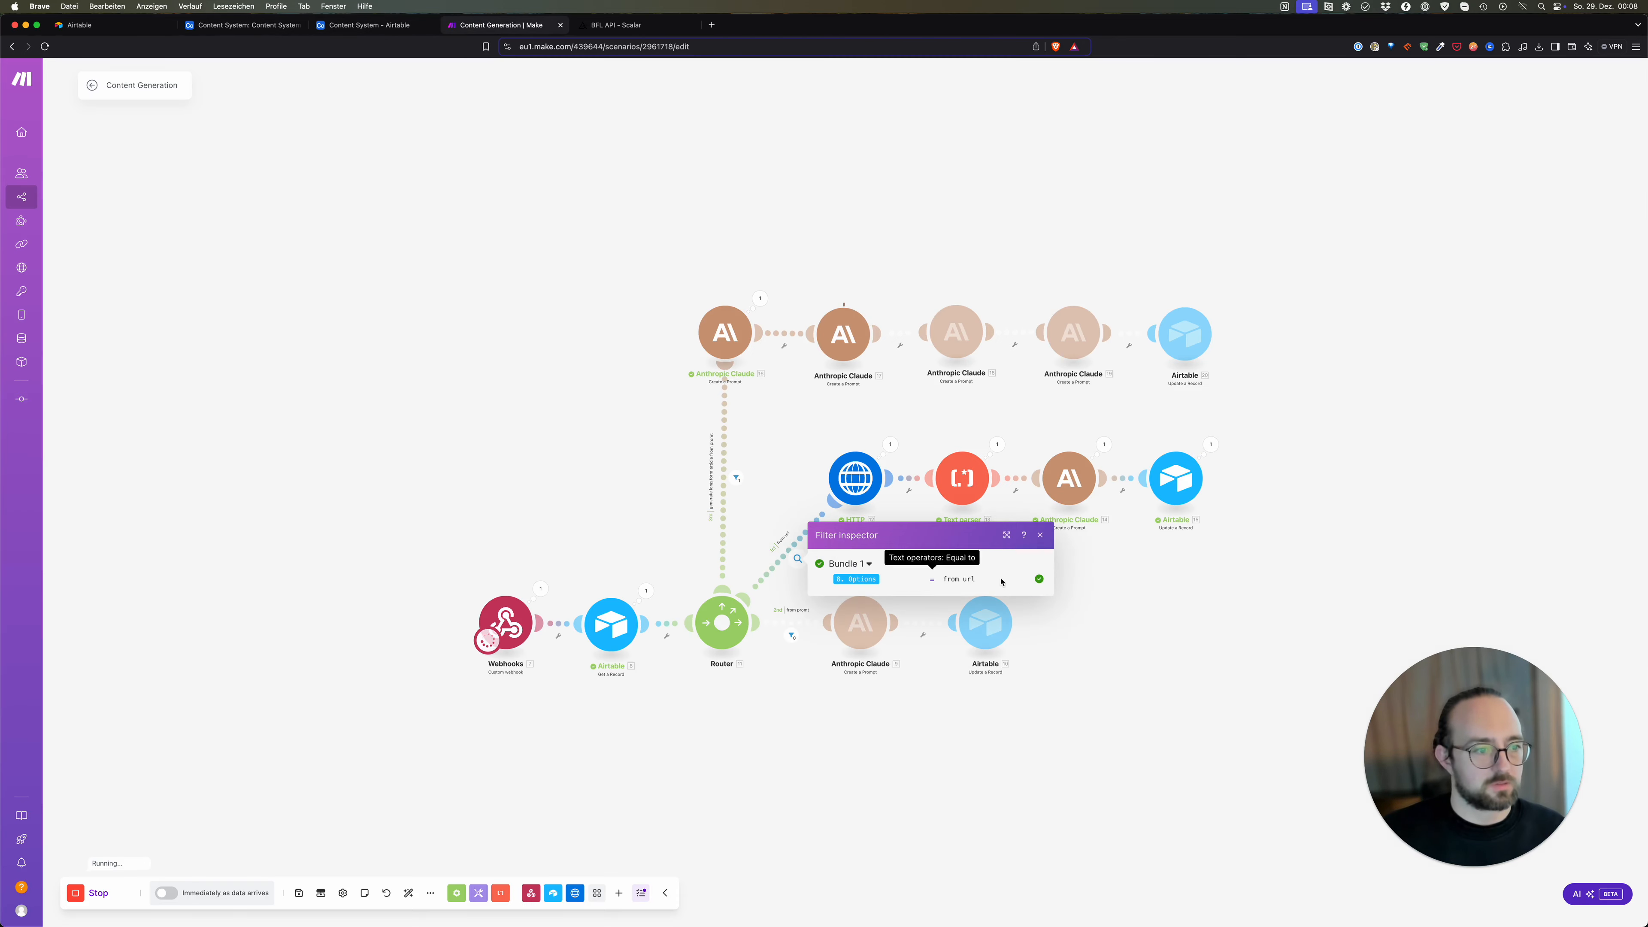
Step: Check the bundle details in the filter inspector of the HTTP route and close the inspector
left_click(858, 562)
left_click(785, 512)
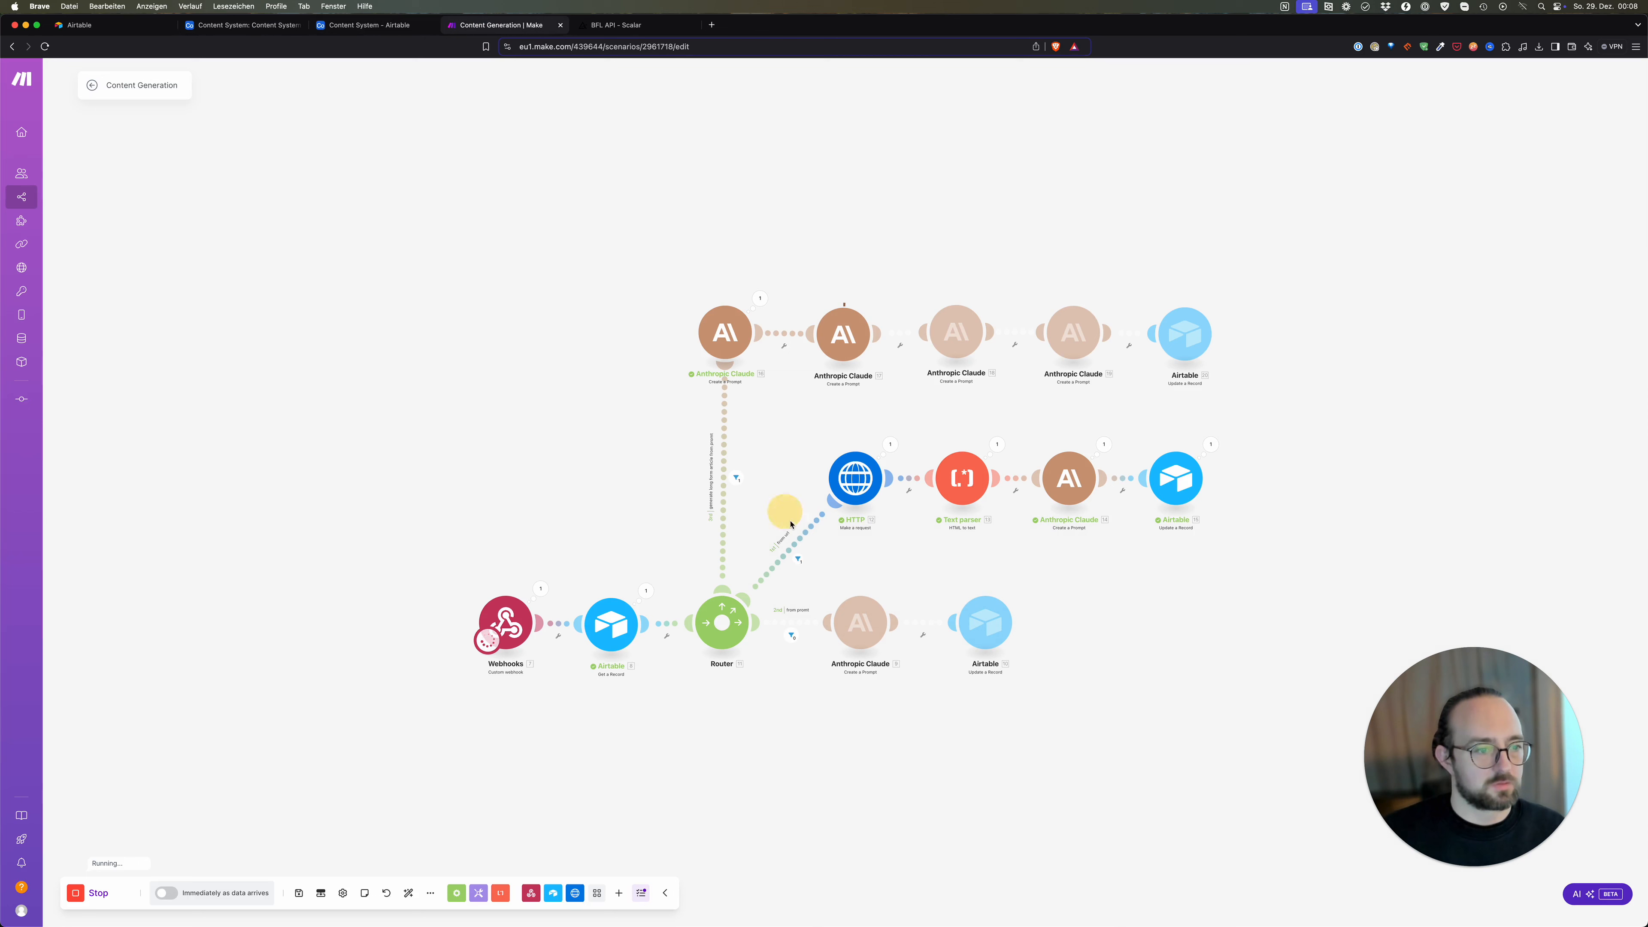
left_click(781, 488)
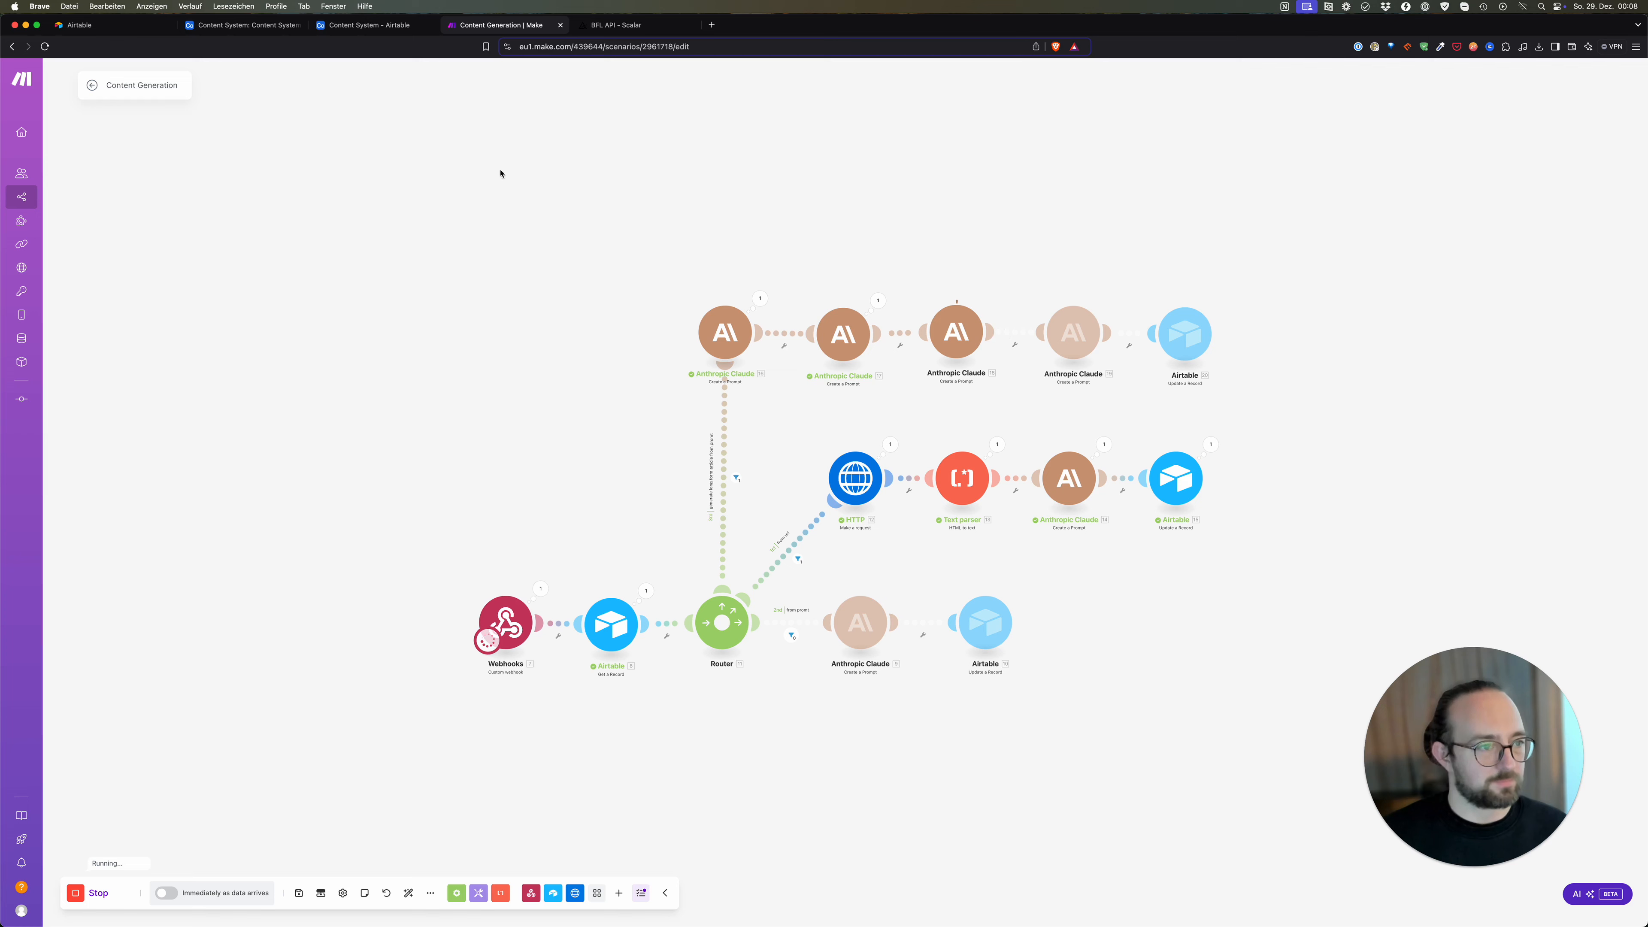
Step: In Airtable, clear the Options value of the testing promt record
left_click(257, 24)
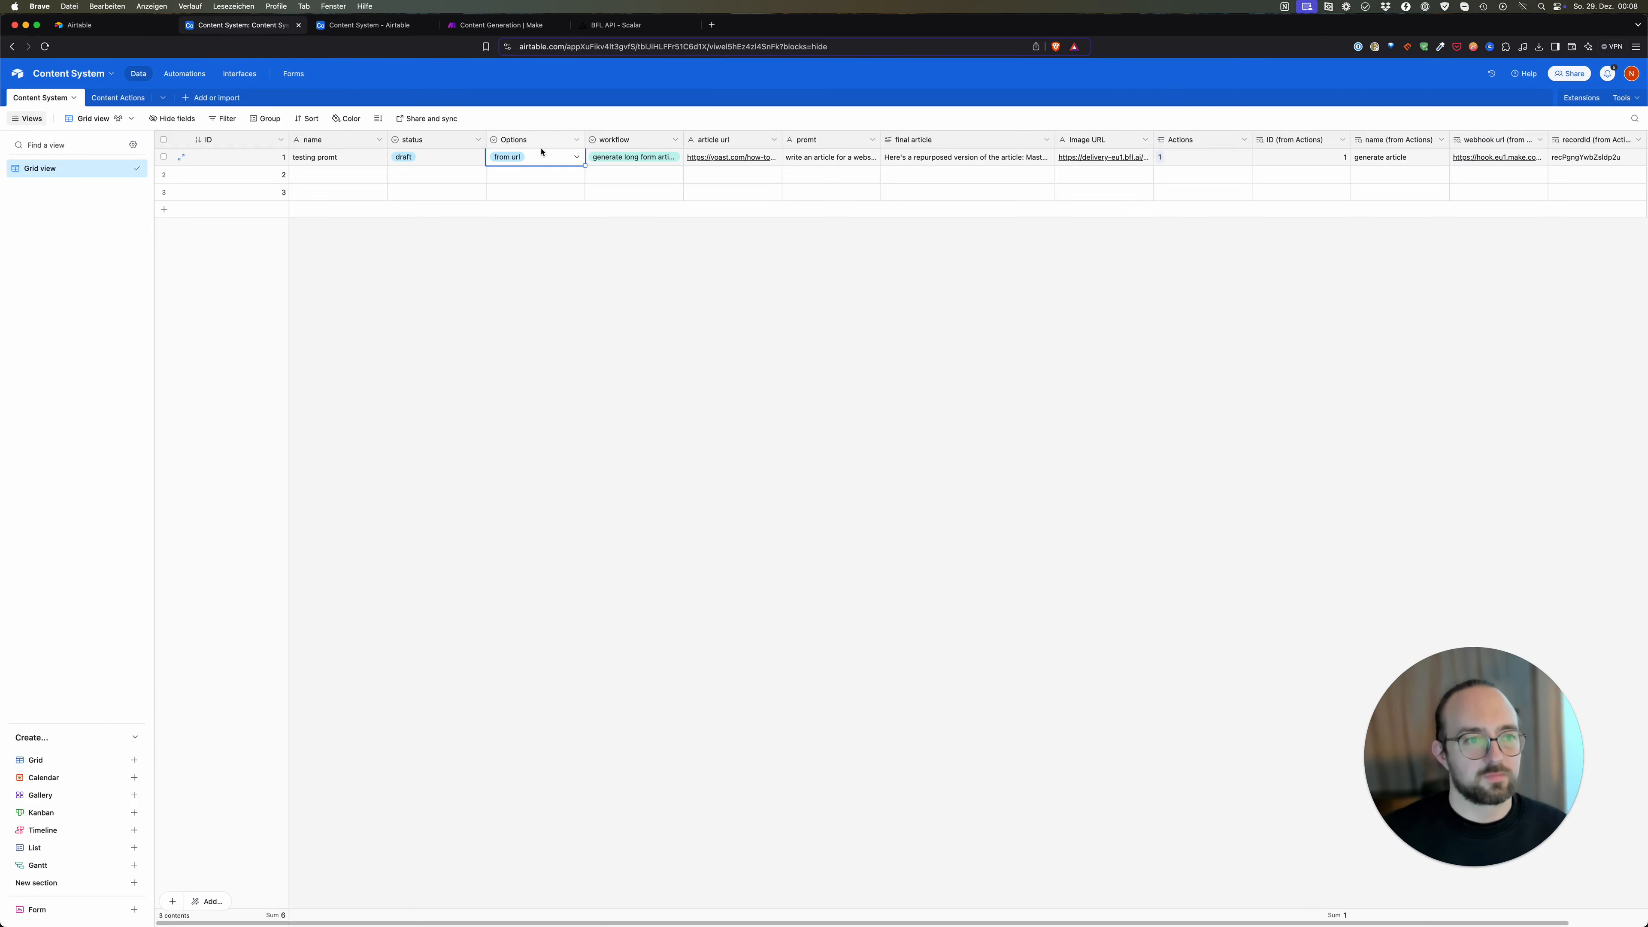
left_click(531, 179)
left_click(533, 158)
key("Delete")
left_click(519, 243)
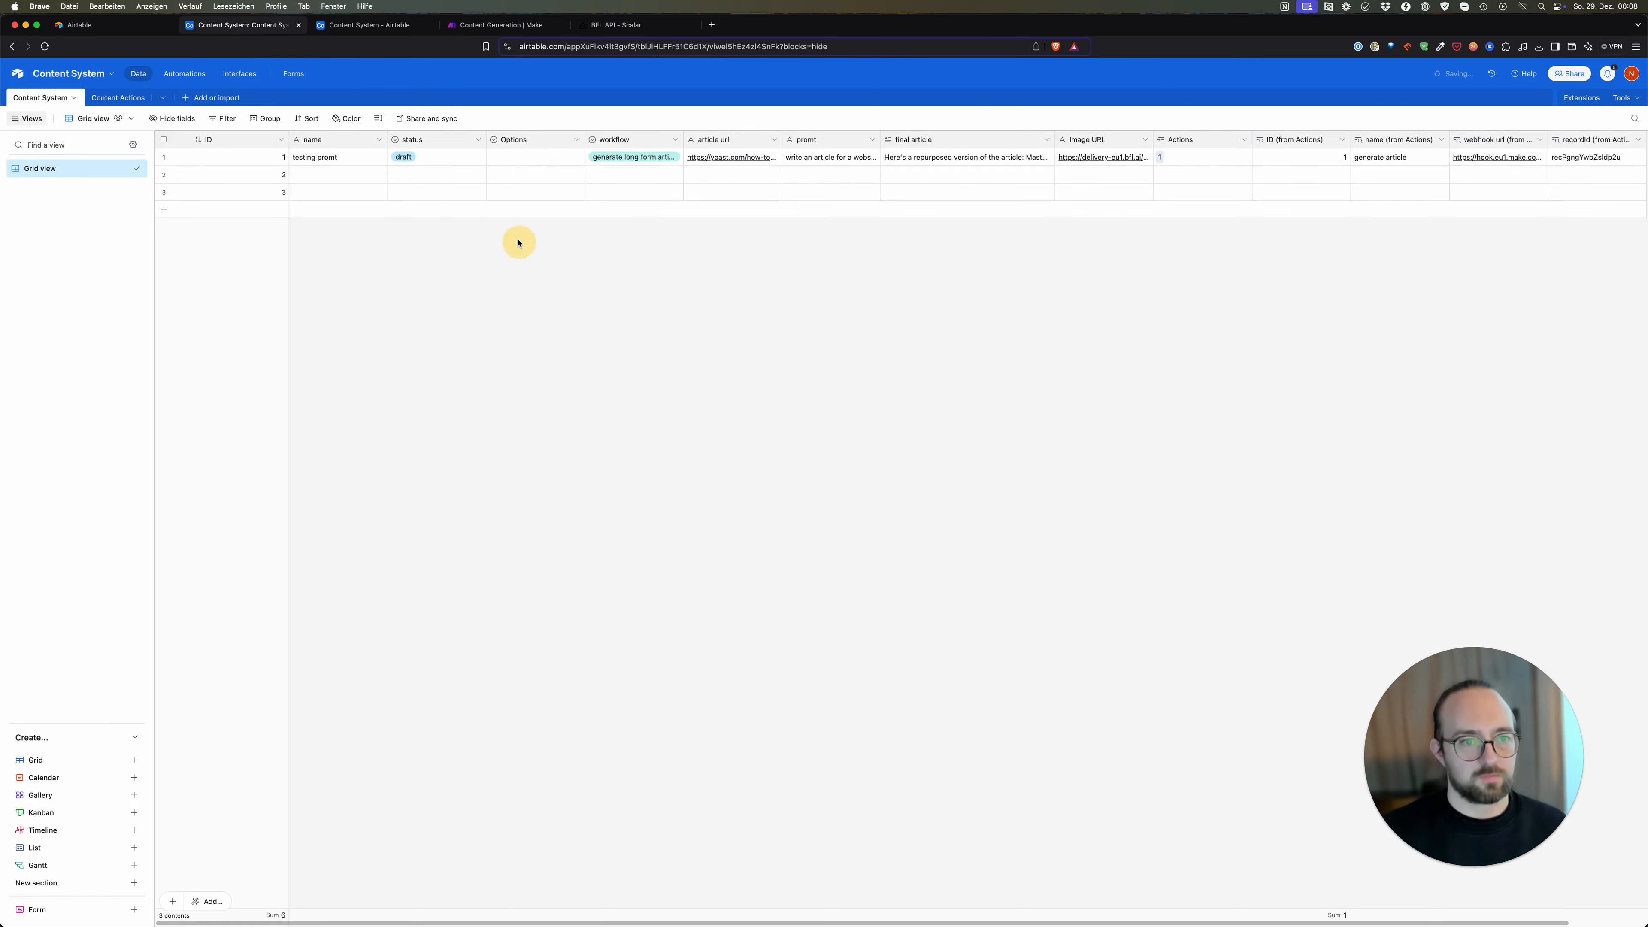
Step: Check the Make run's progress, and read through the testing promt record's final article in Airtable
left_click(493, 24)
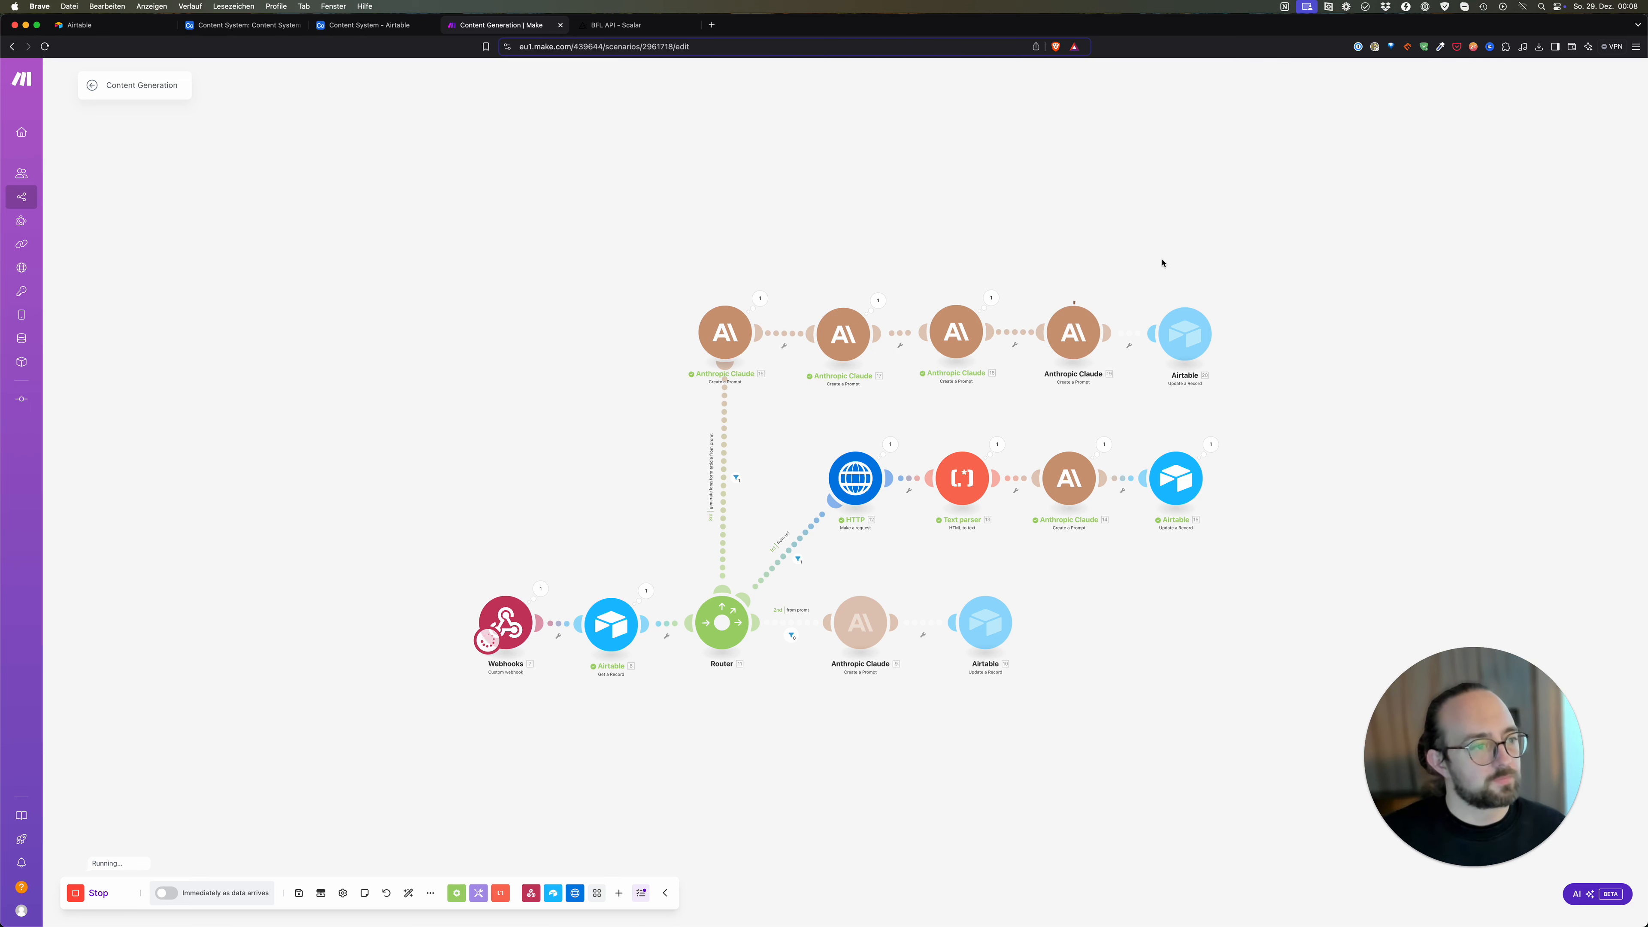
left_click(240, 30)
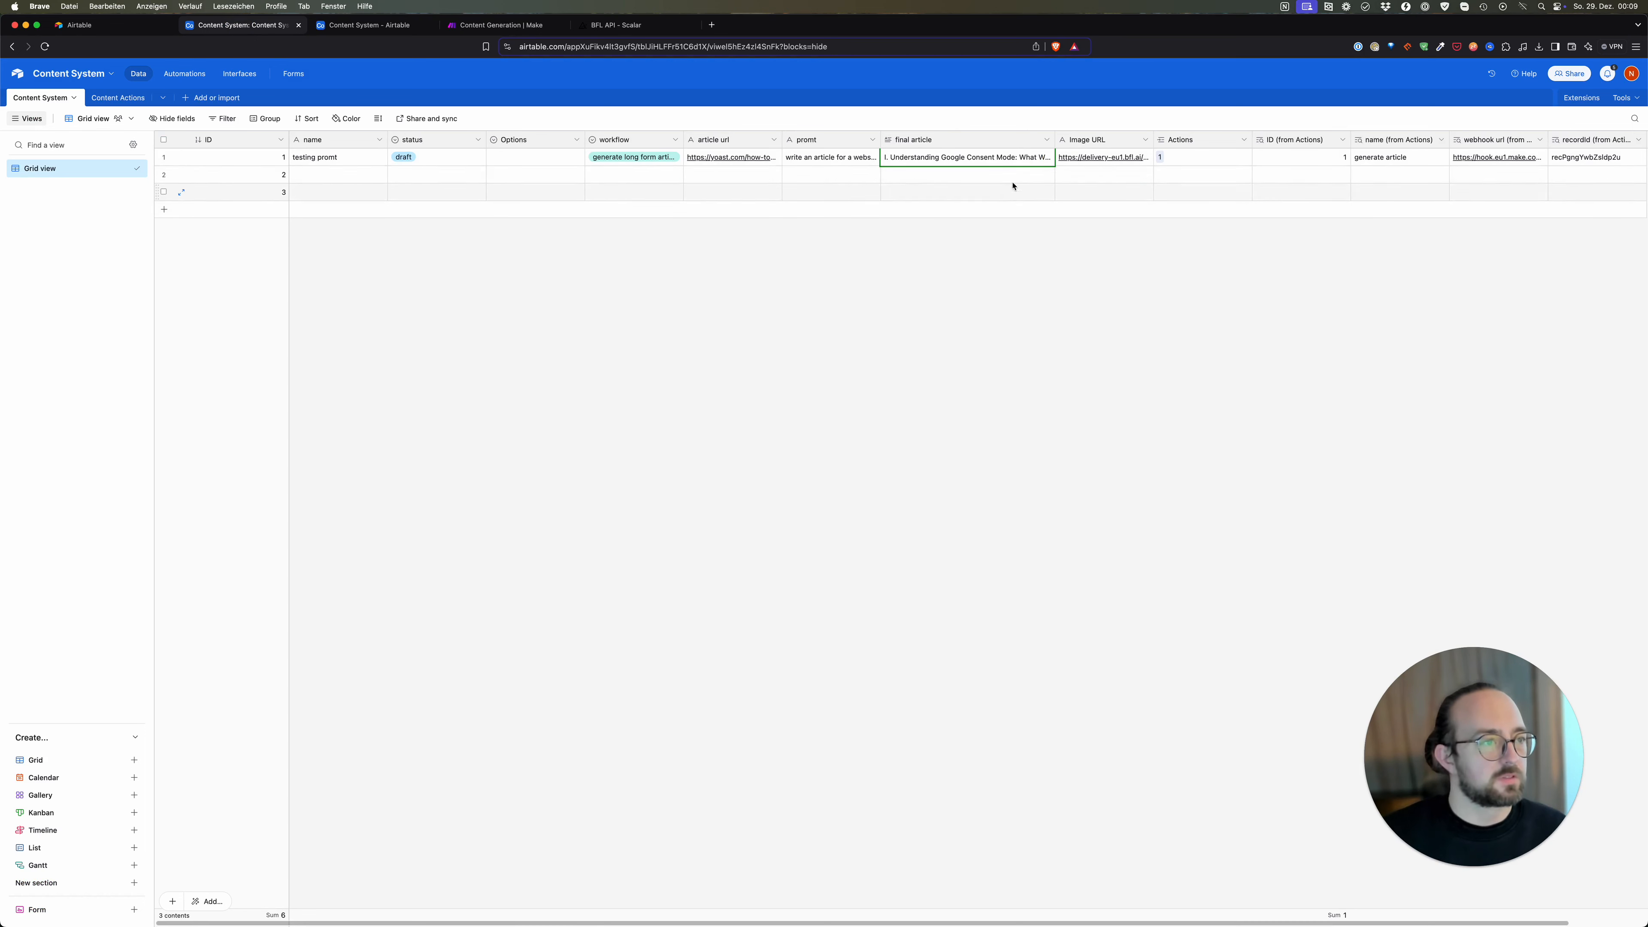
left_click(1023, 160)
left_click(1048, 156)
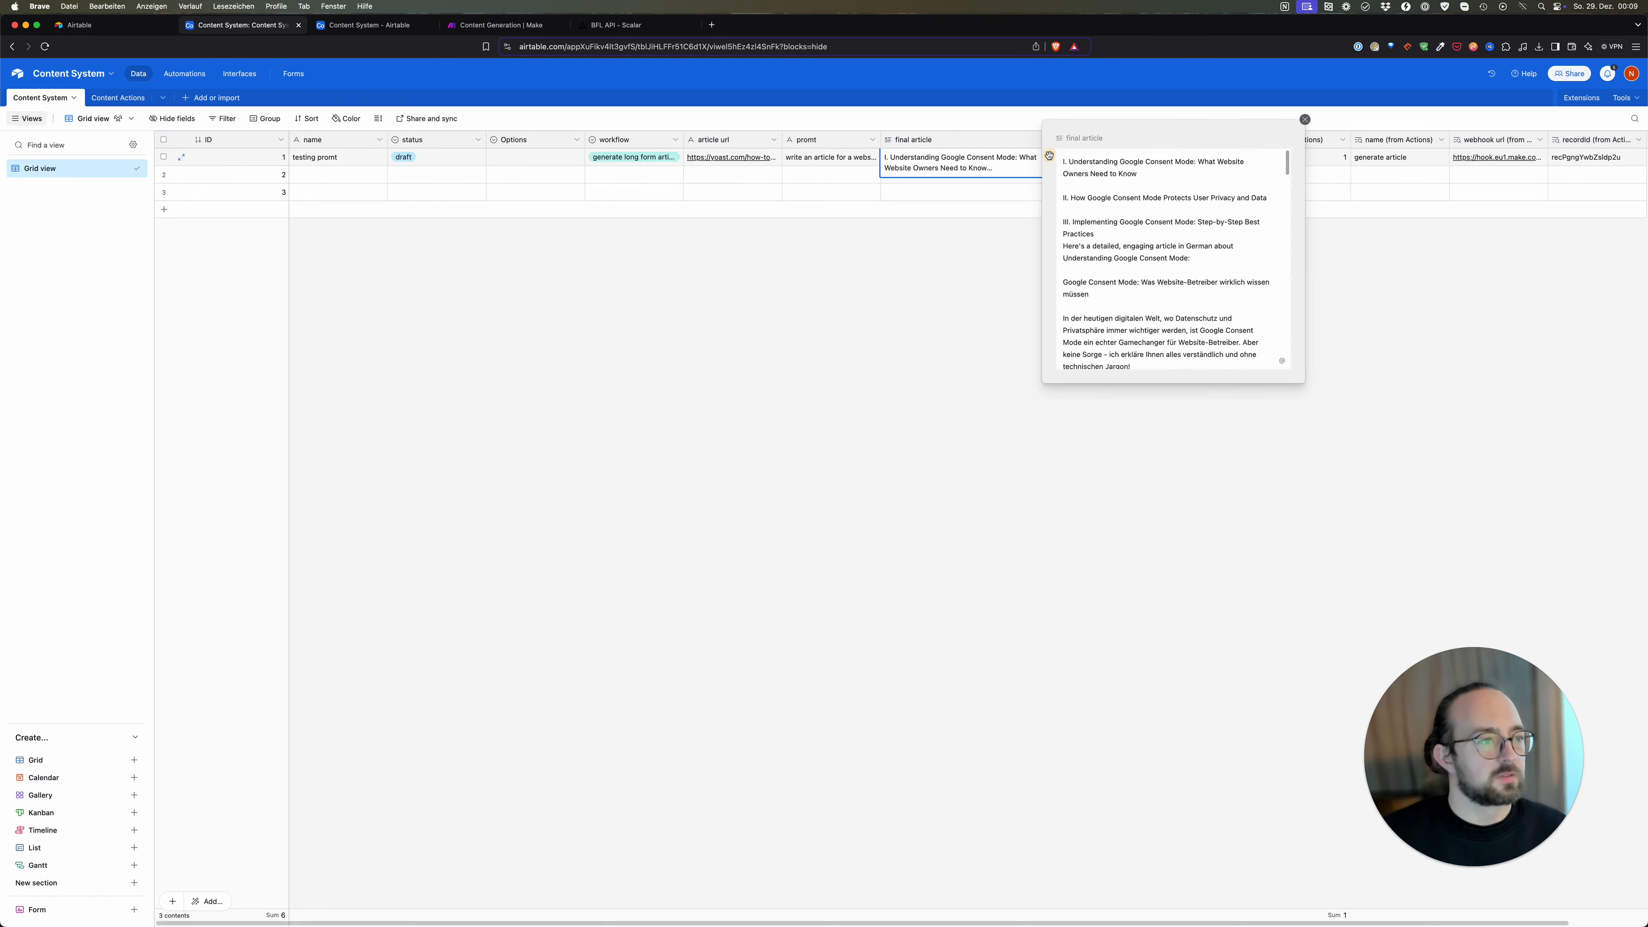
scroll(1162, 220, "down", 15)
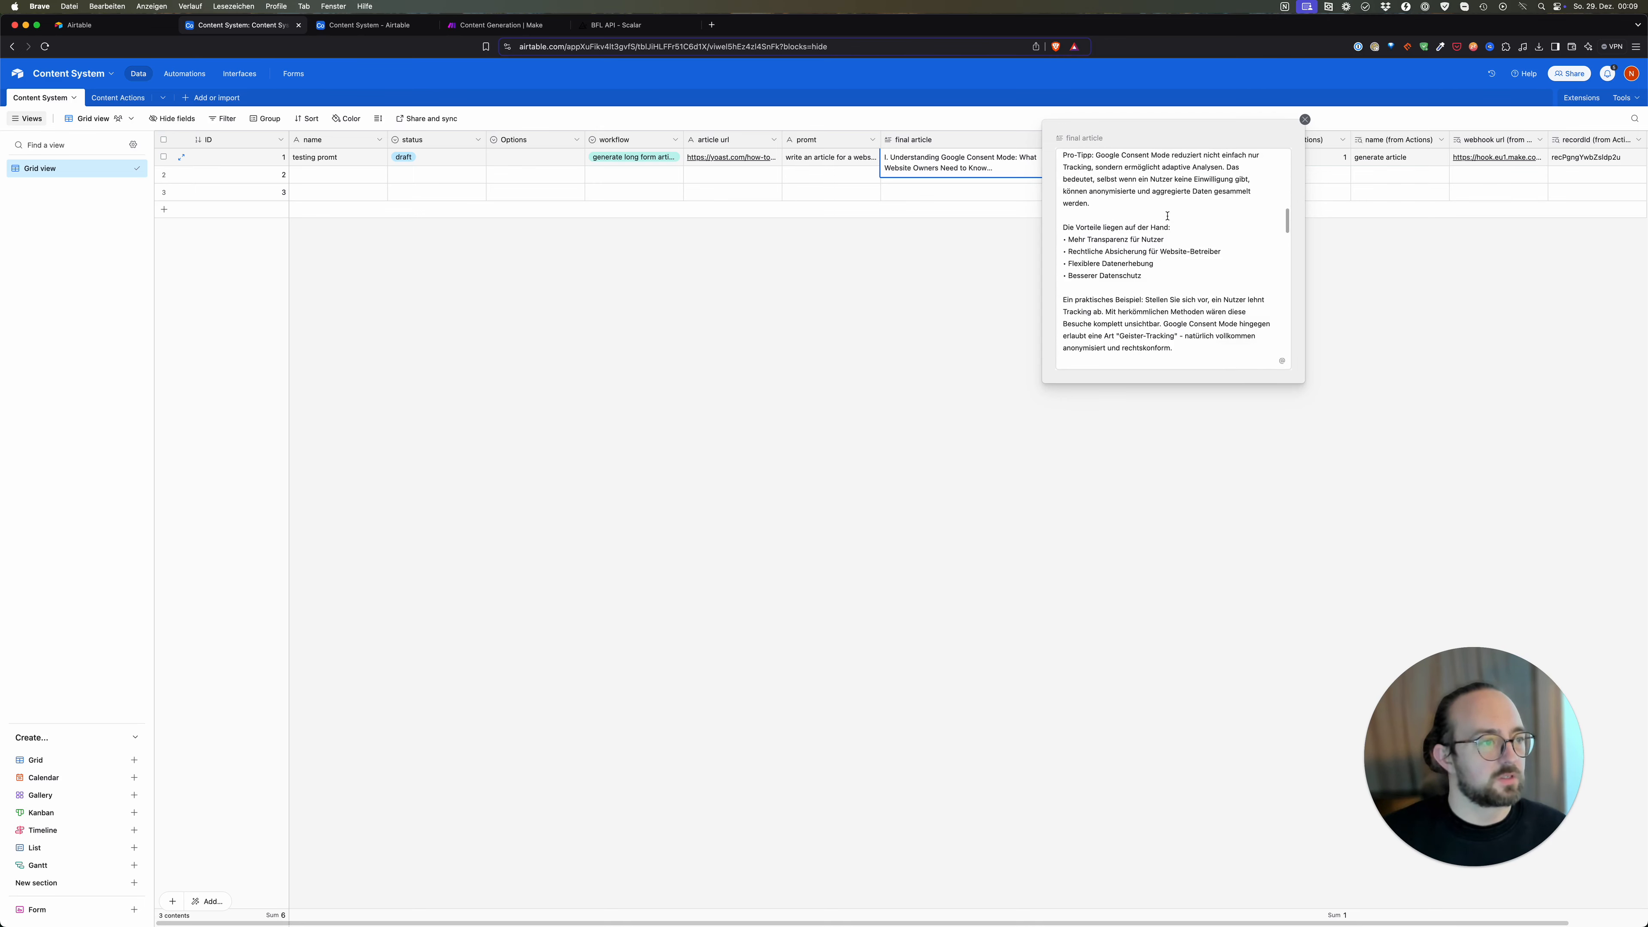
scroll(1168, 215, "down", 15)
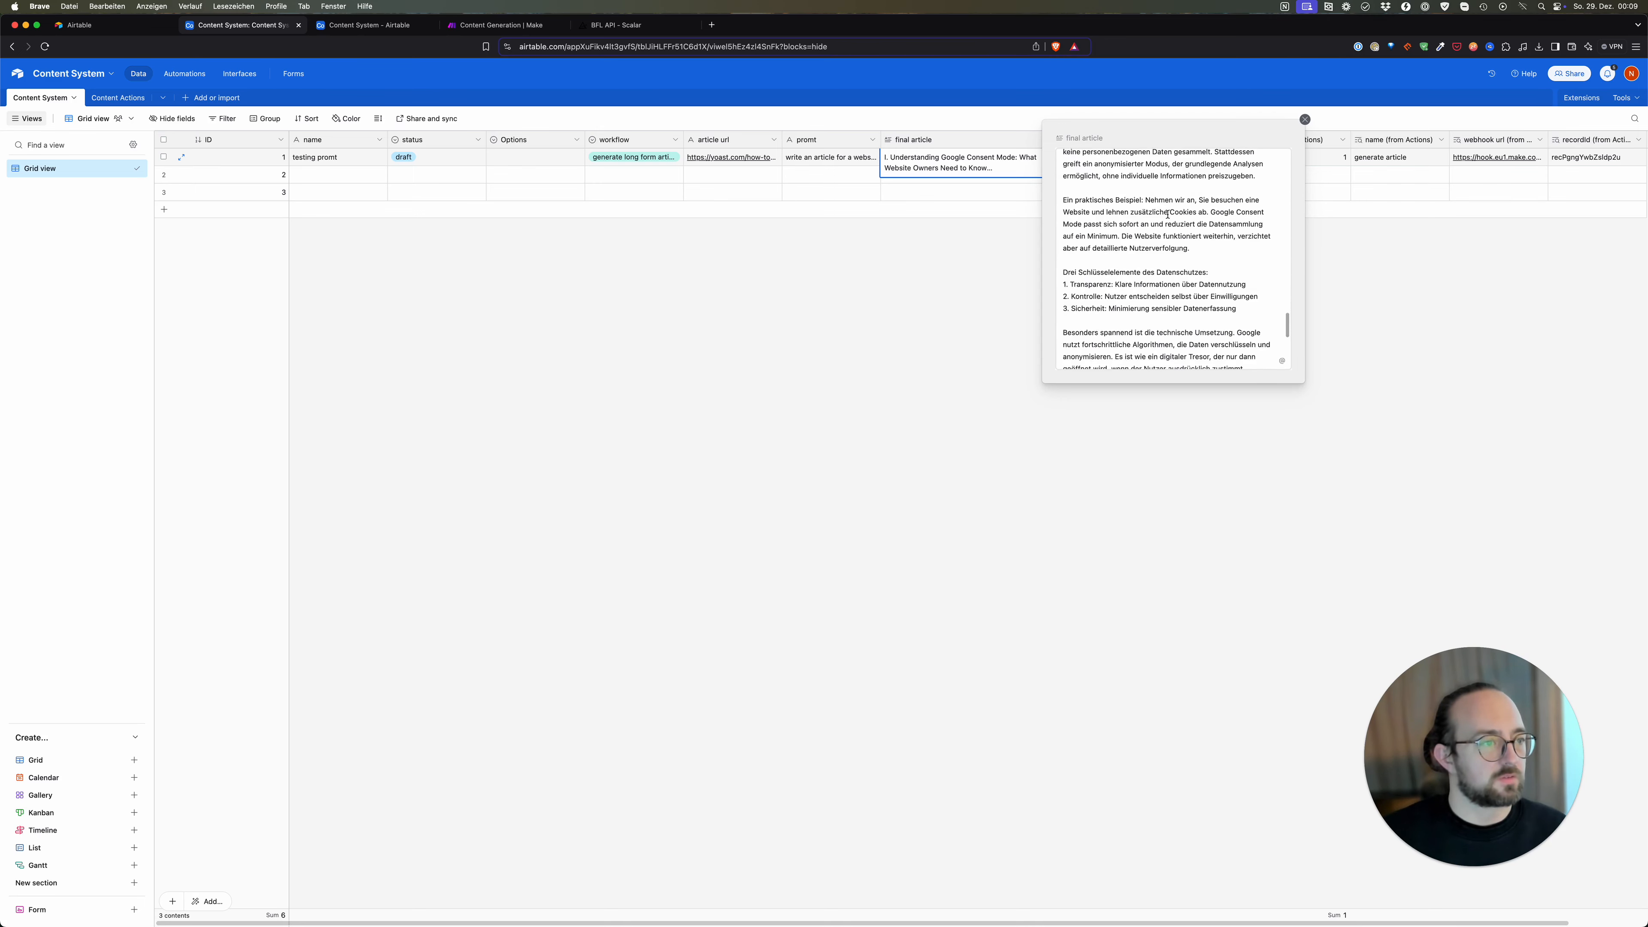
scroll(1167, 215, "down", 2)
scroll(1171, 233, "up", 20)
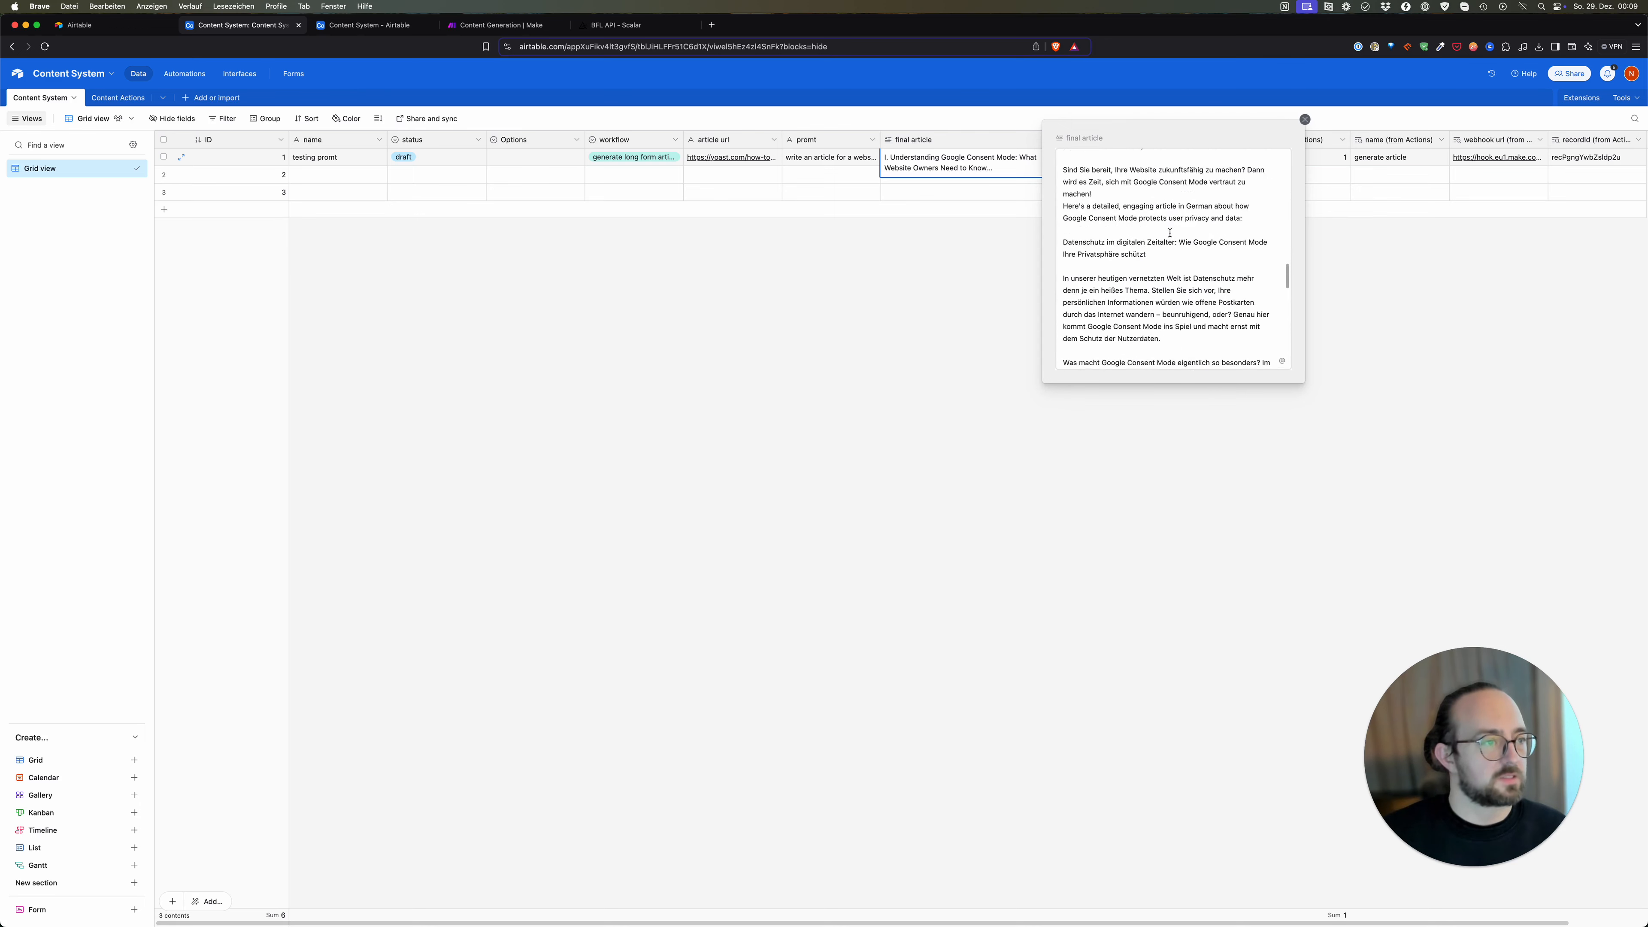
left_click(893, 294)
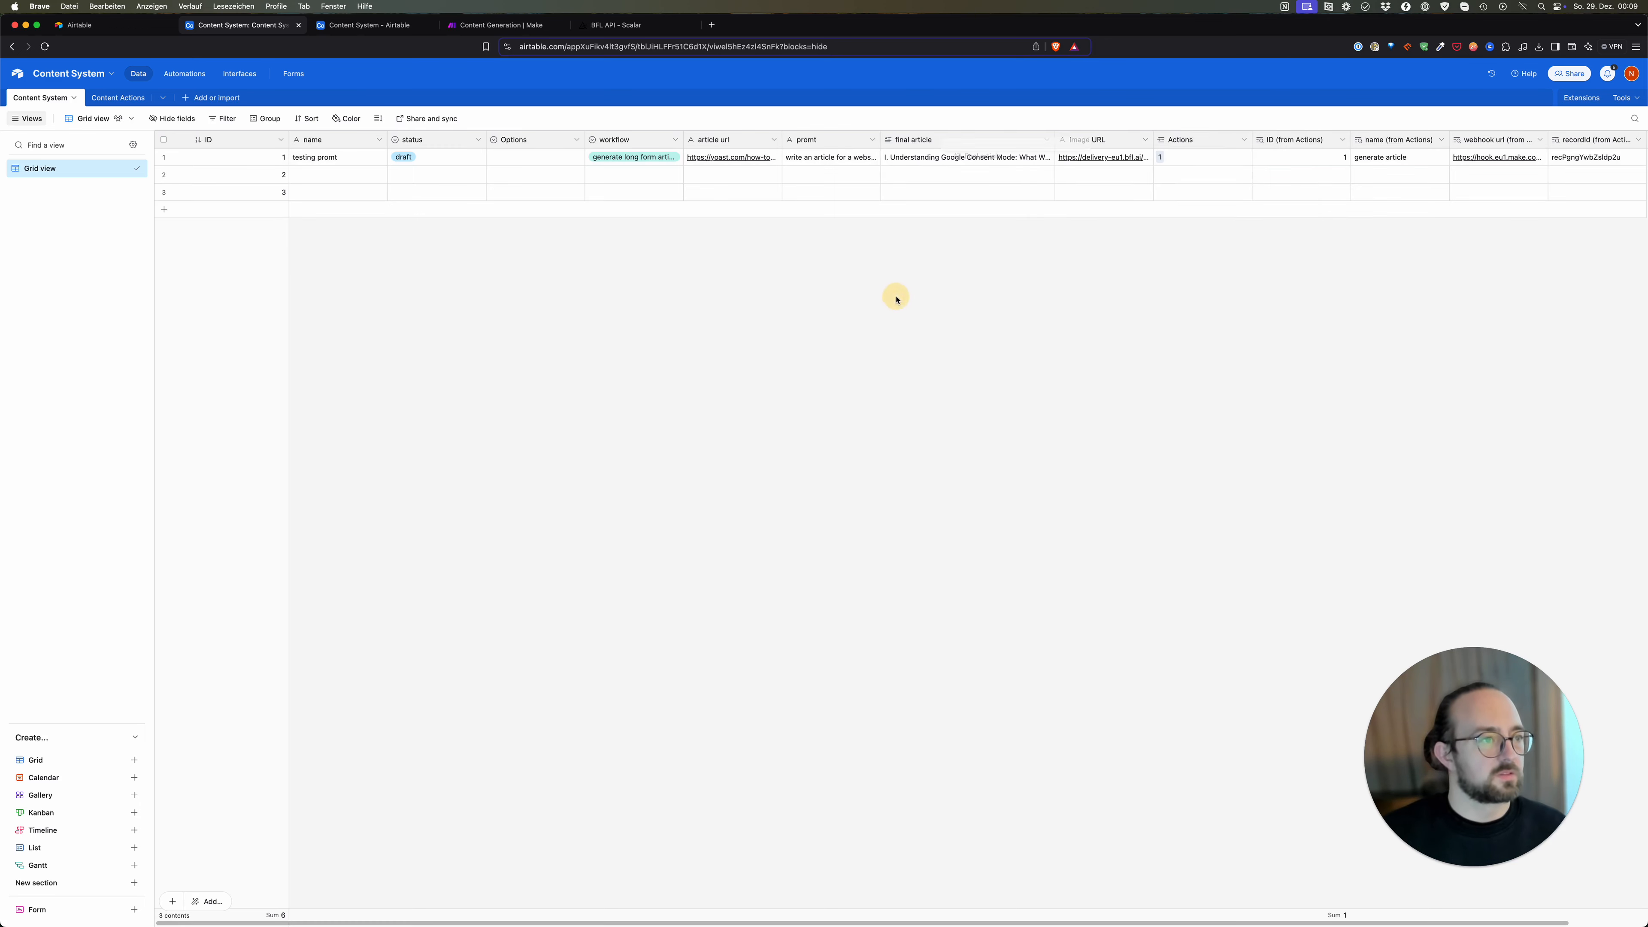
Step: Review the finished Make run and the Airtable workflow automation, and inspect the filter between the router and the HTTP module
left_click(497, 24)
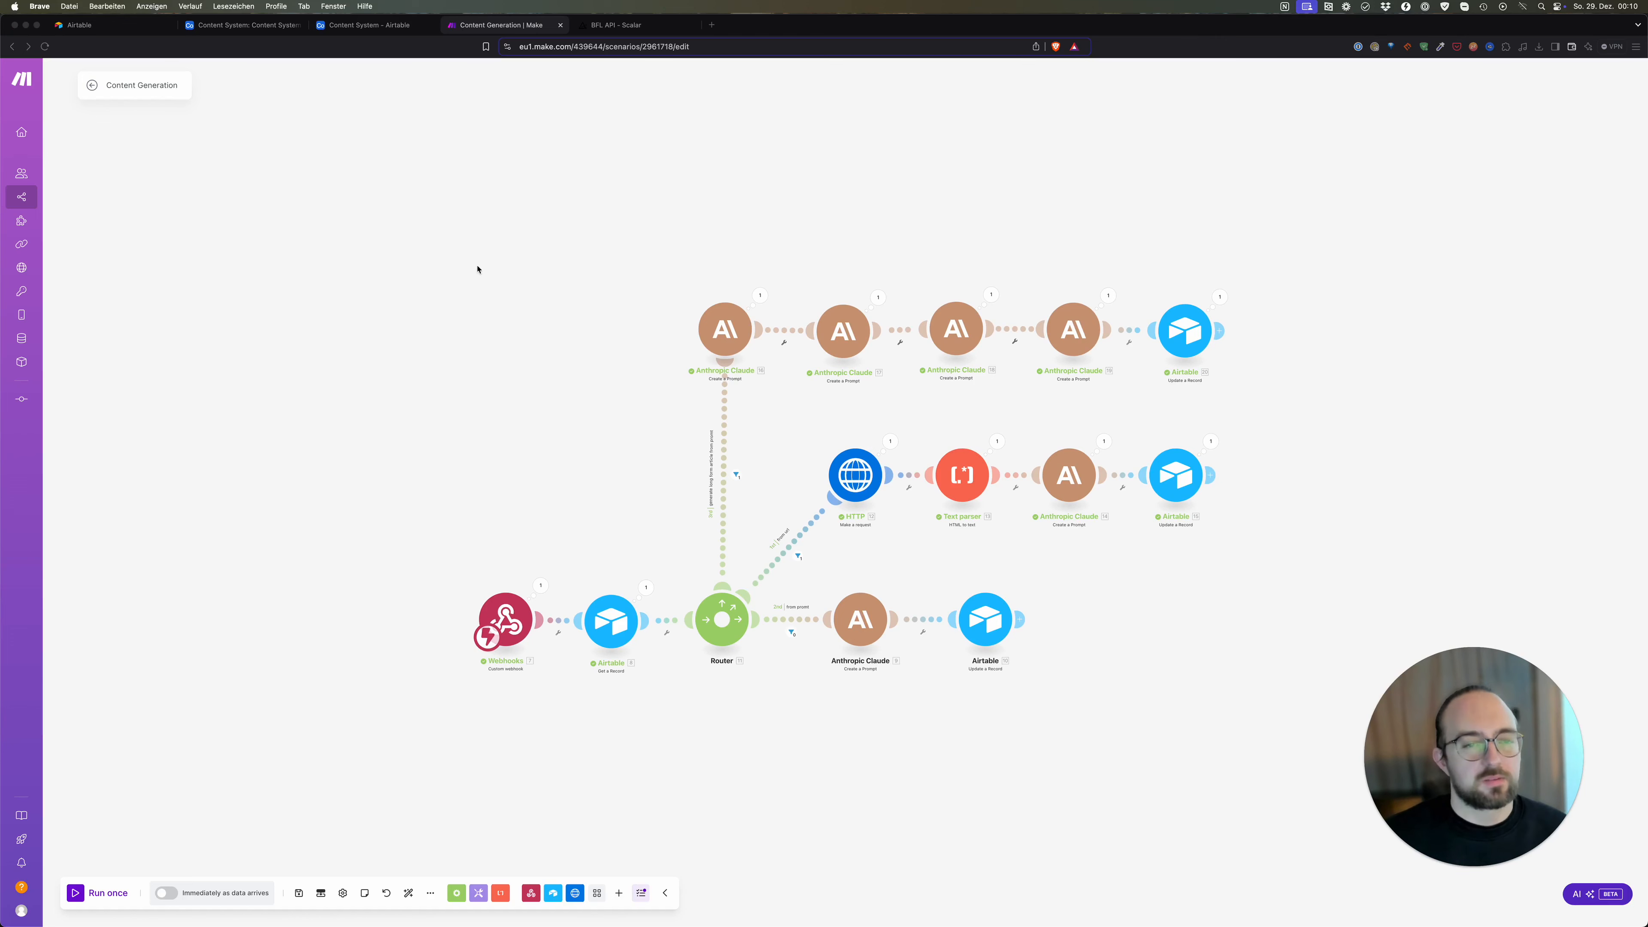
left_click(243, 25)
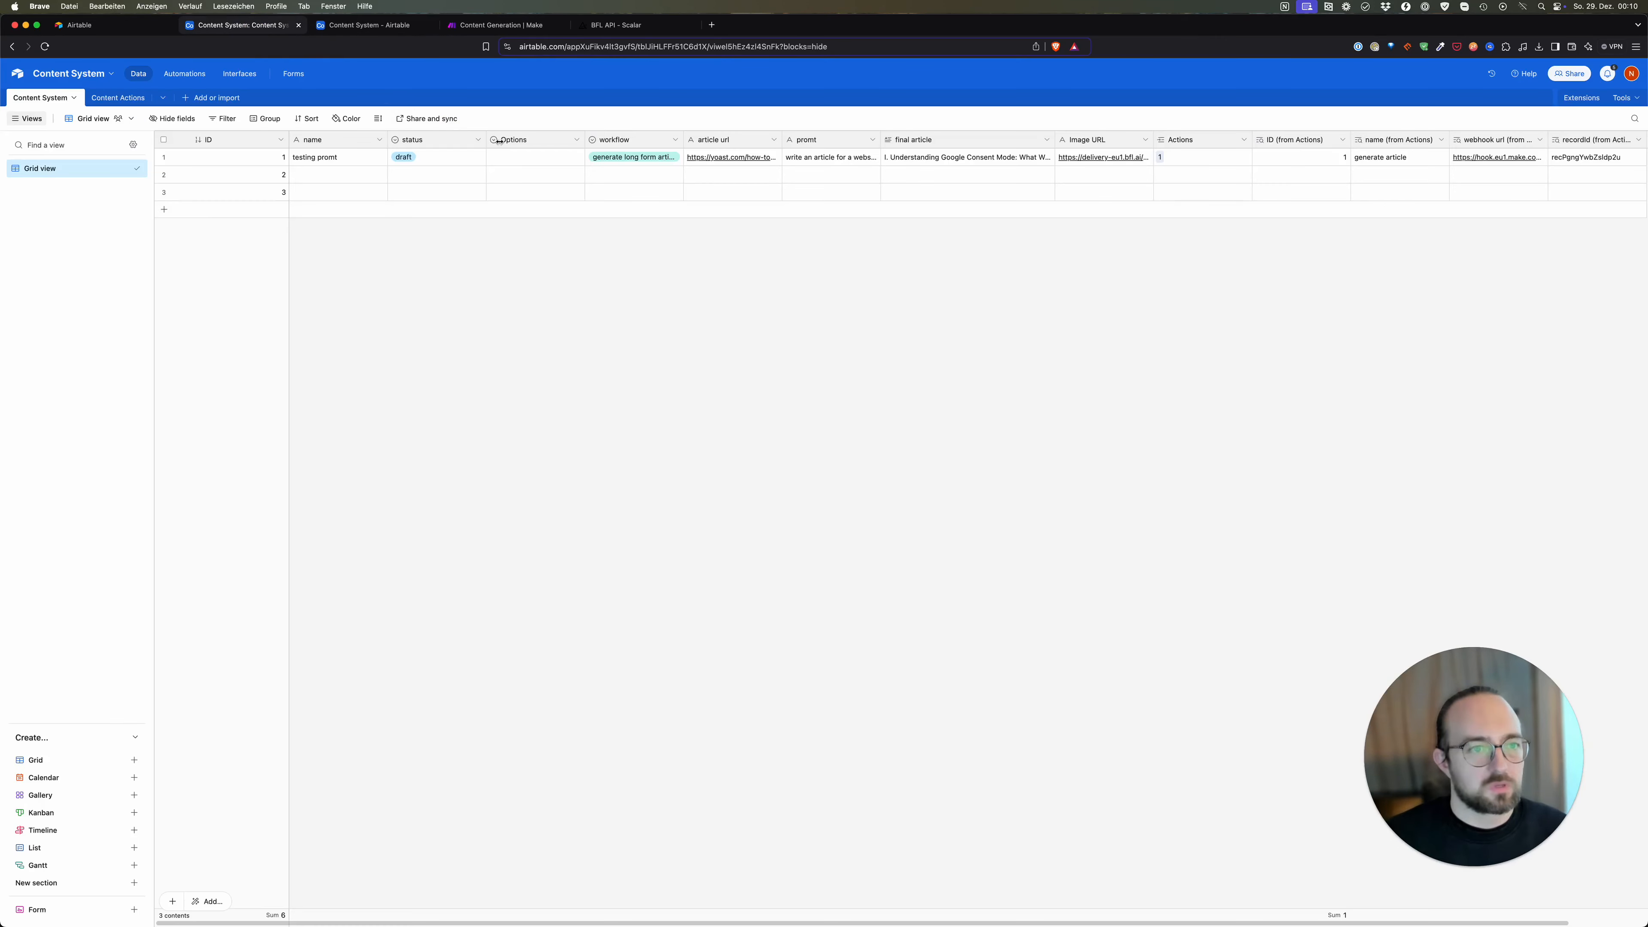
left_click(368, 24)
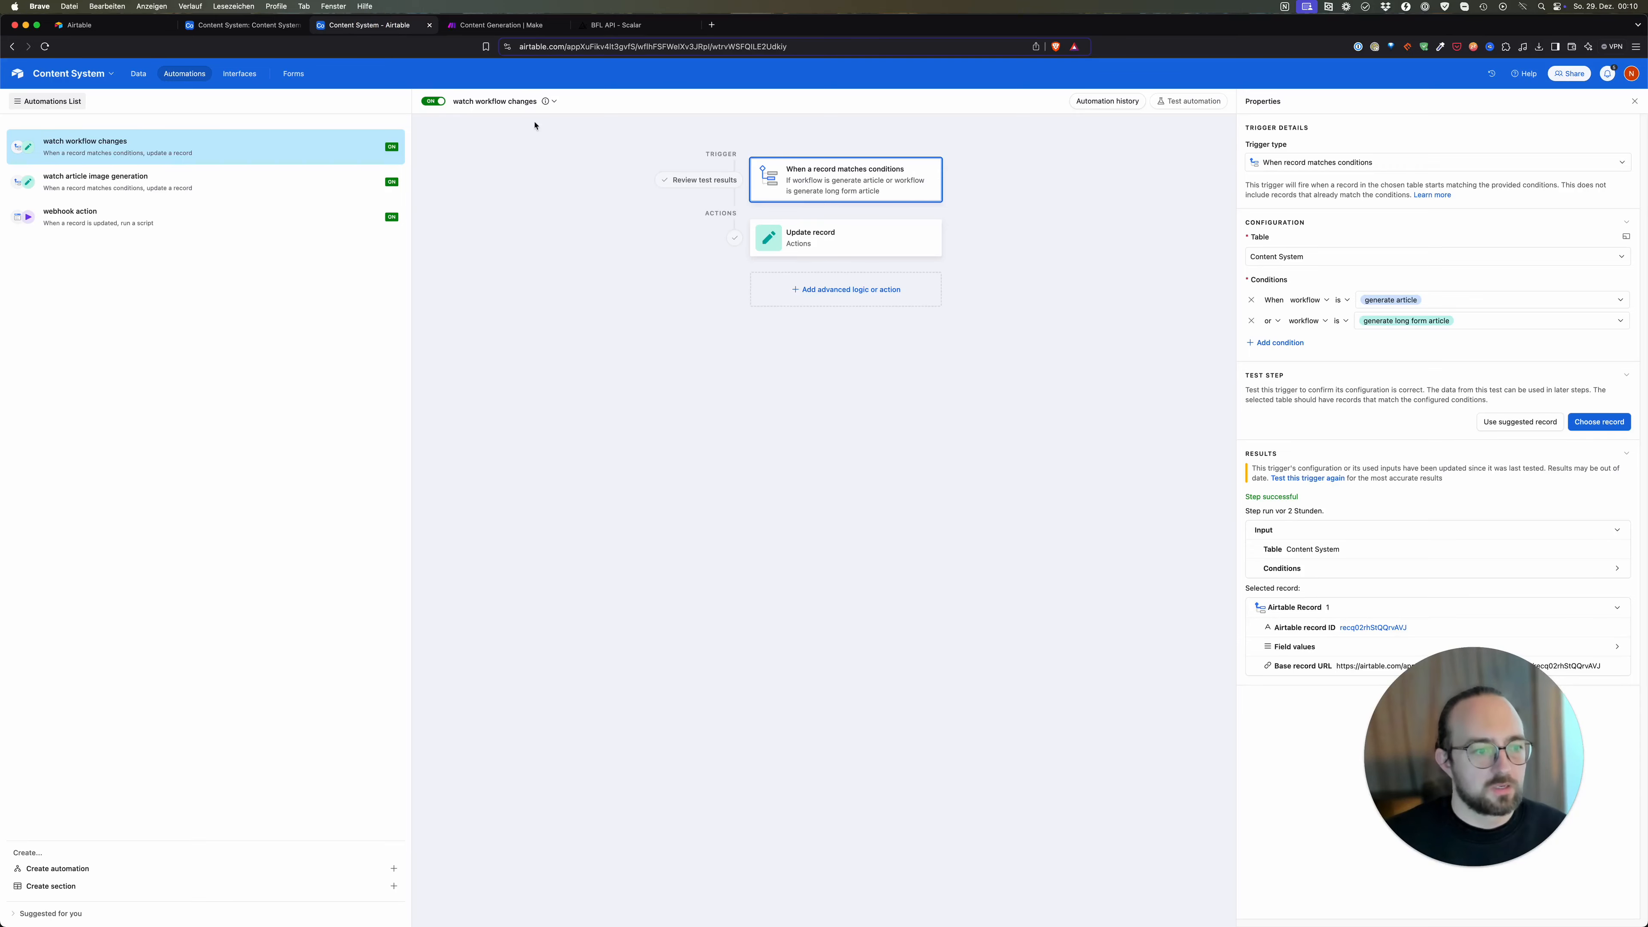
left_click(497, 24)
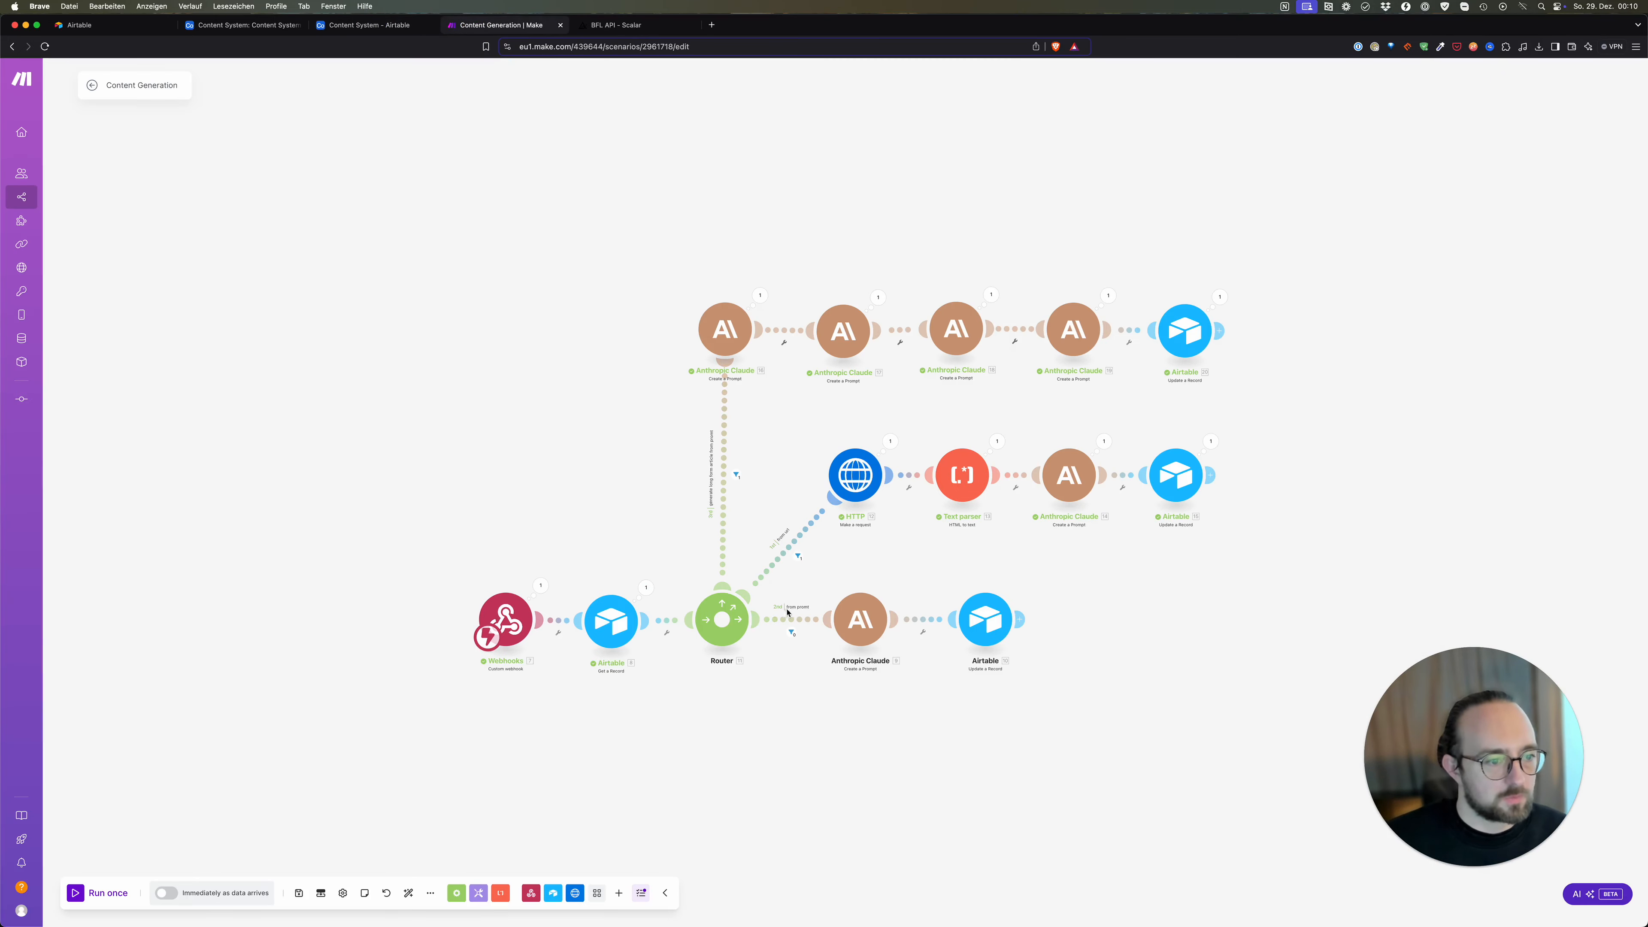
left_click(794, 554)
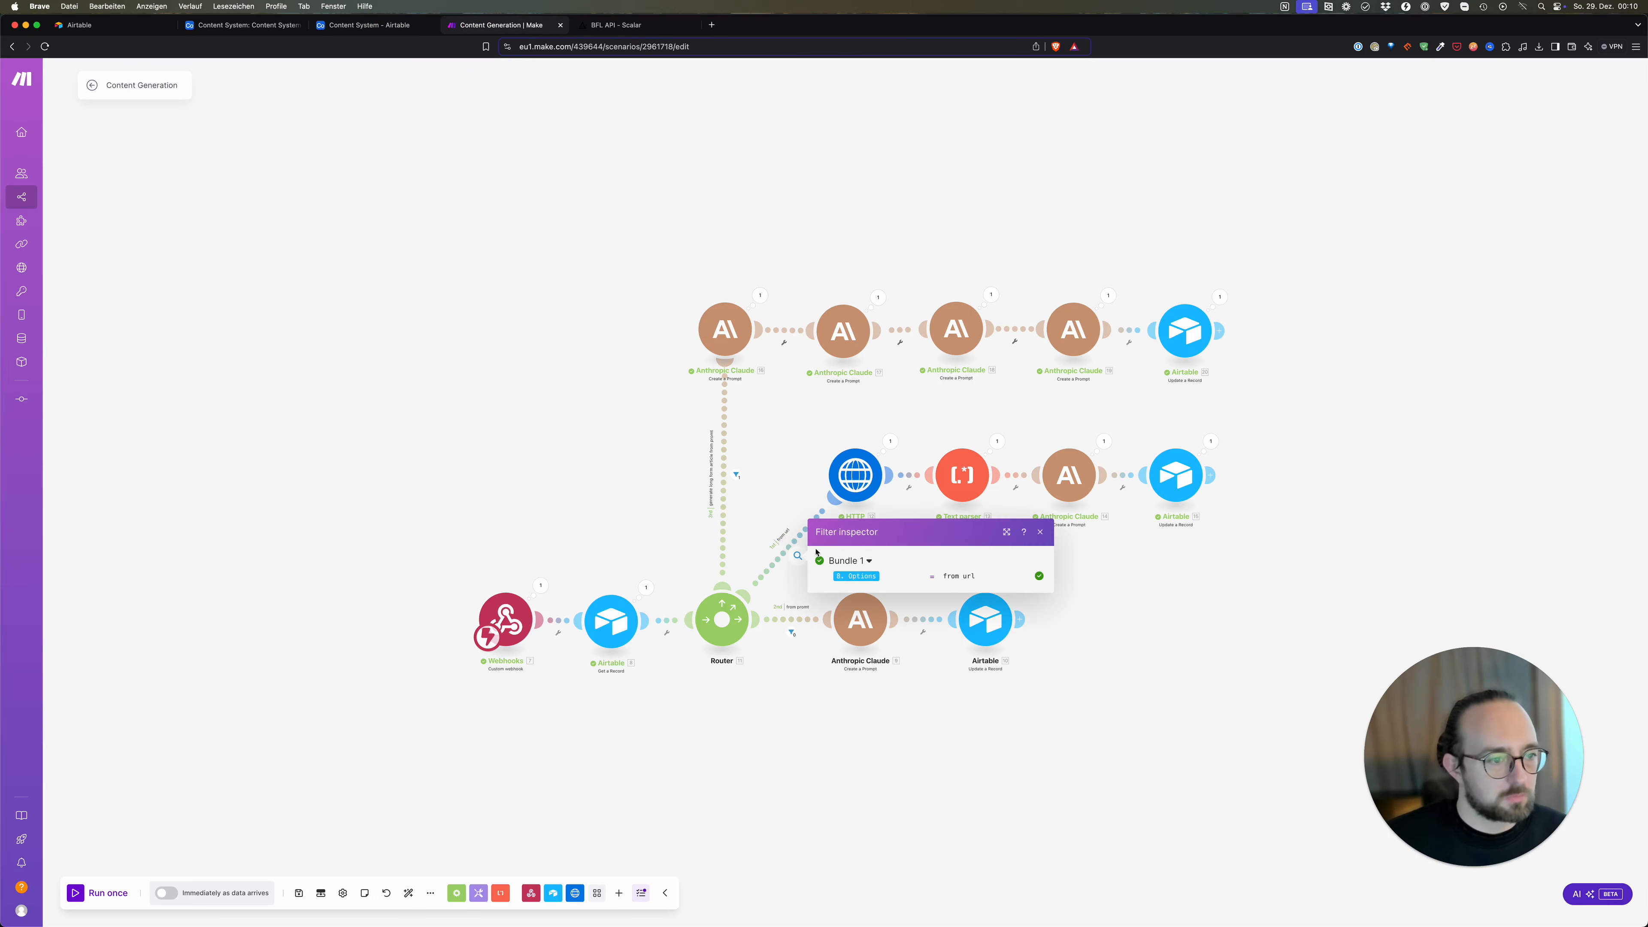
left_click(795, 518)
Step: Add an AND rule to the "from url" filter requiring workflow to equal "generate article", and save the filter
left_click(799, 542)
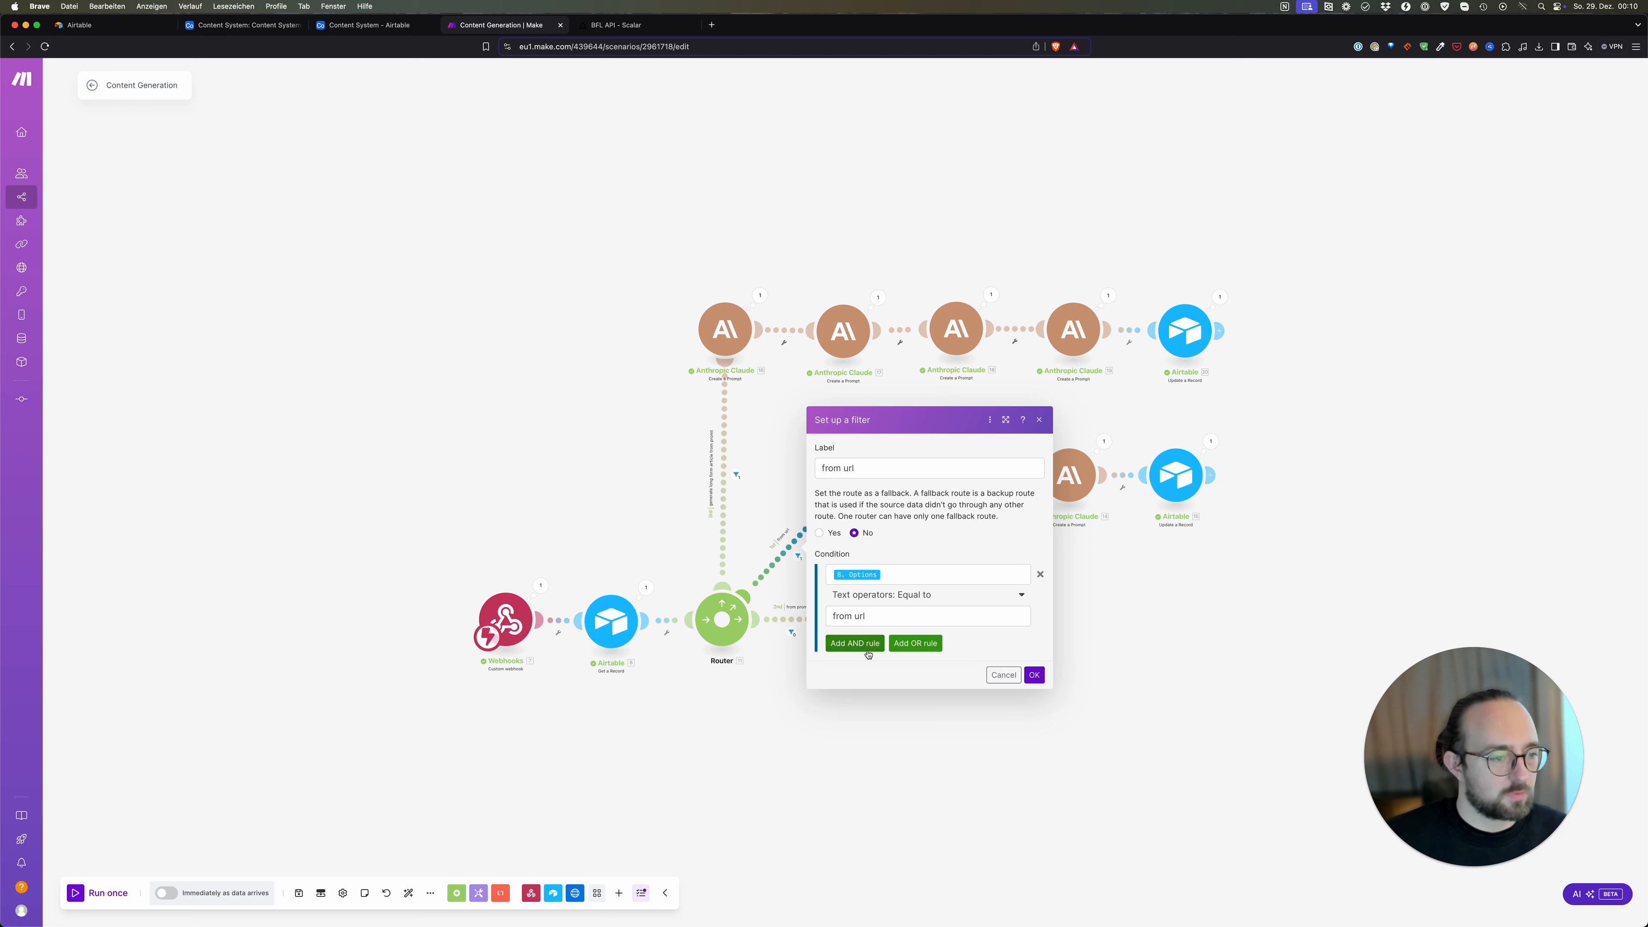
left_click(855, 644)
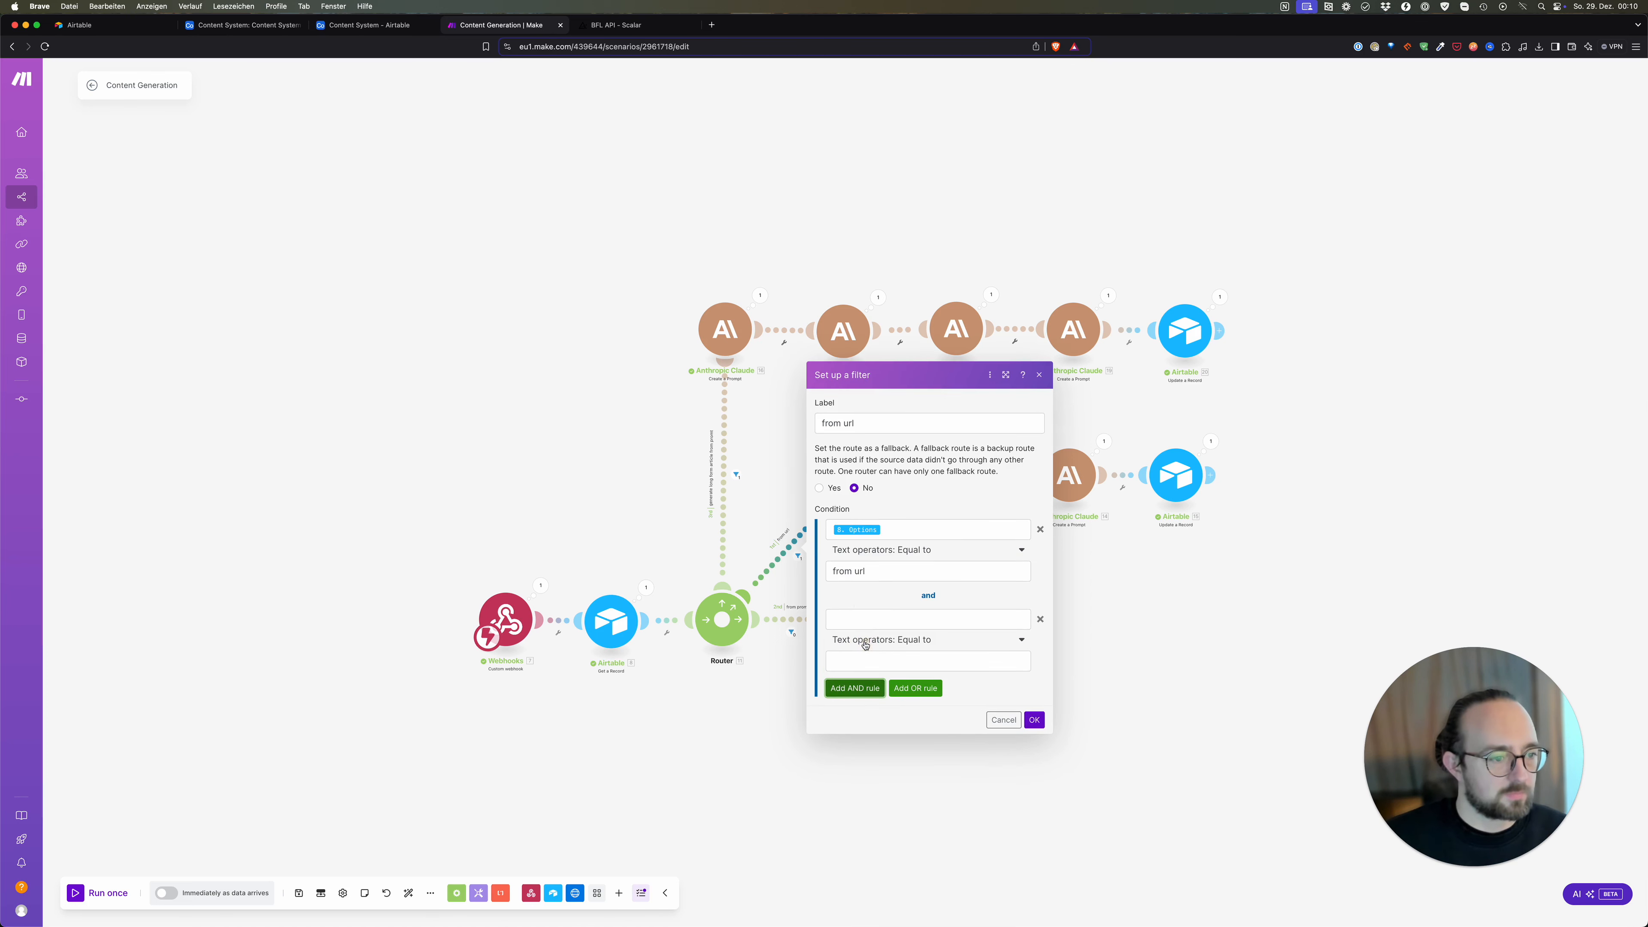
left_click(903, 613)
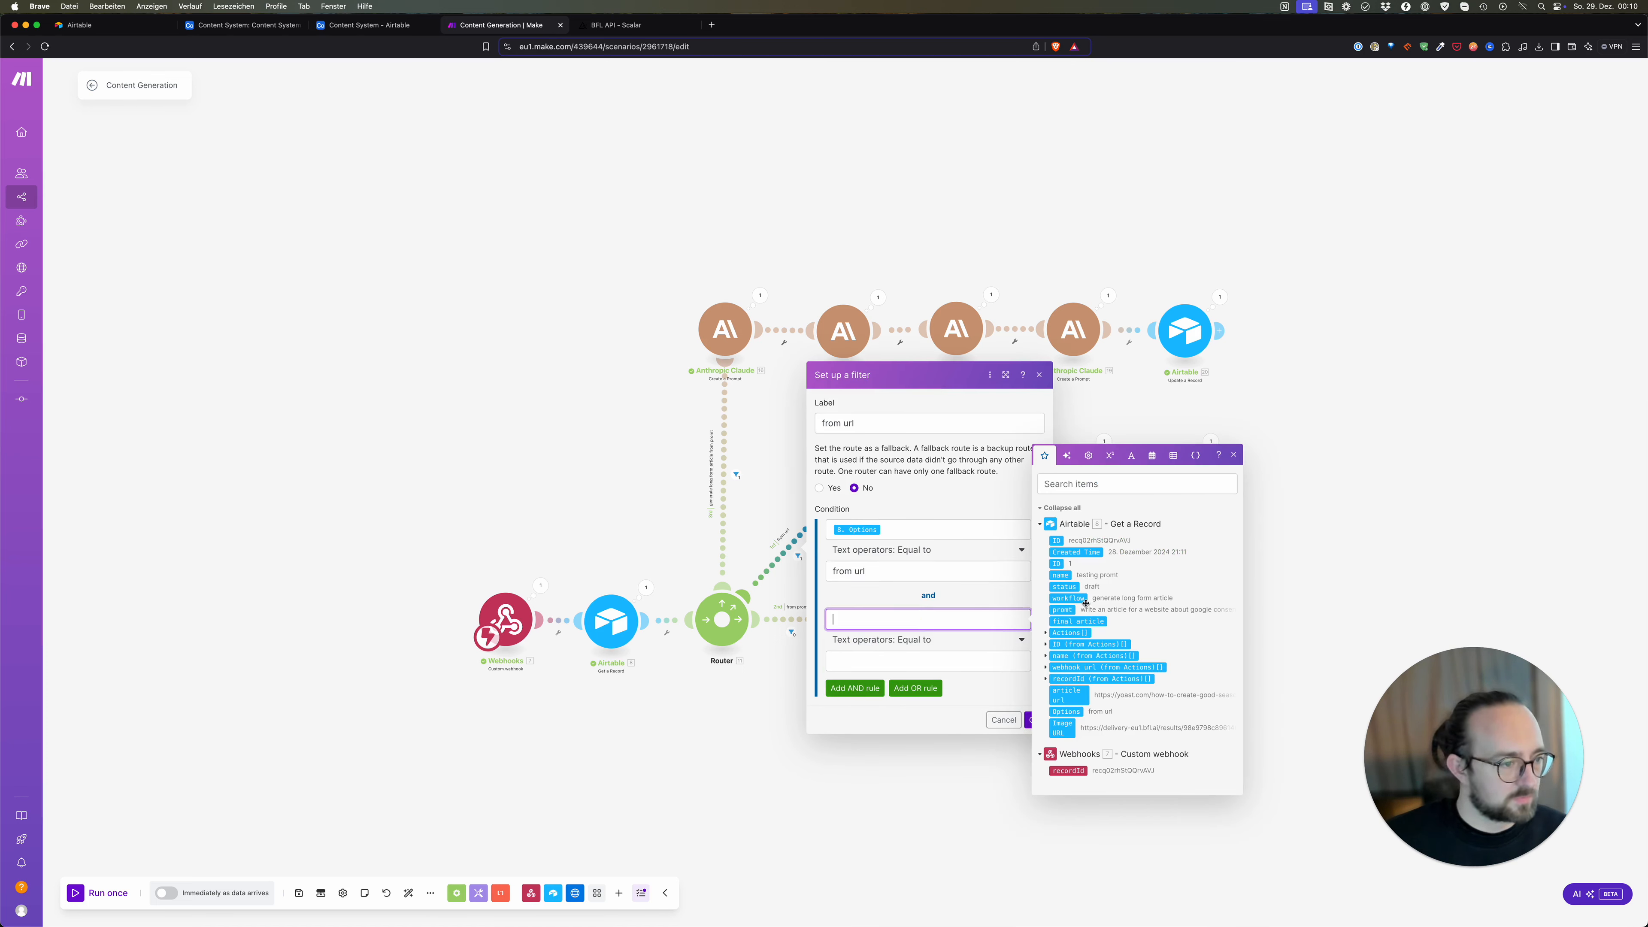
left_click(1081, 602)
left_click(912, 656)
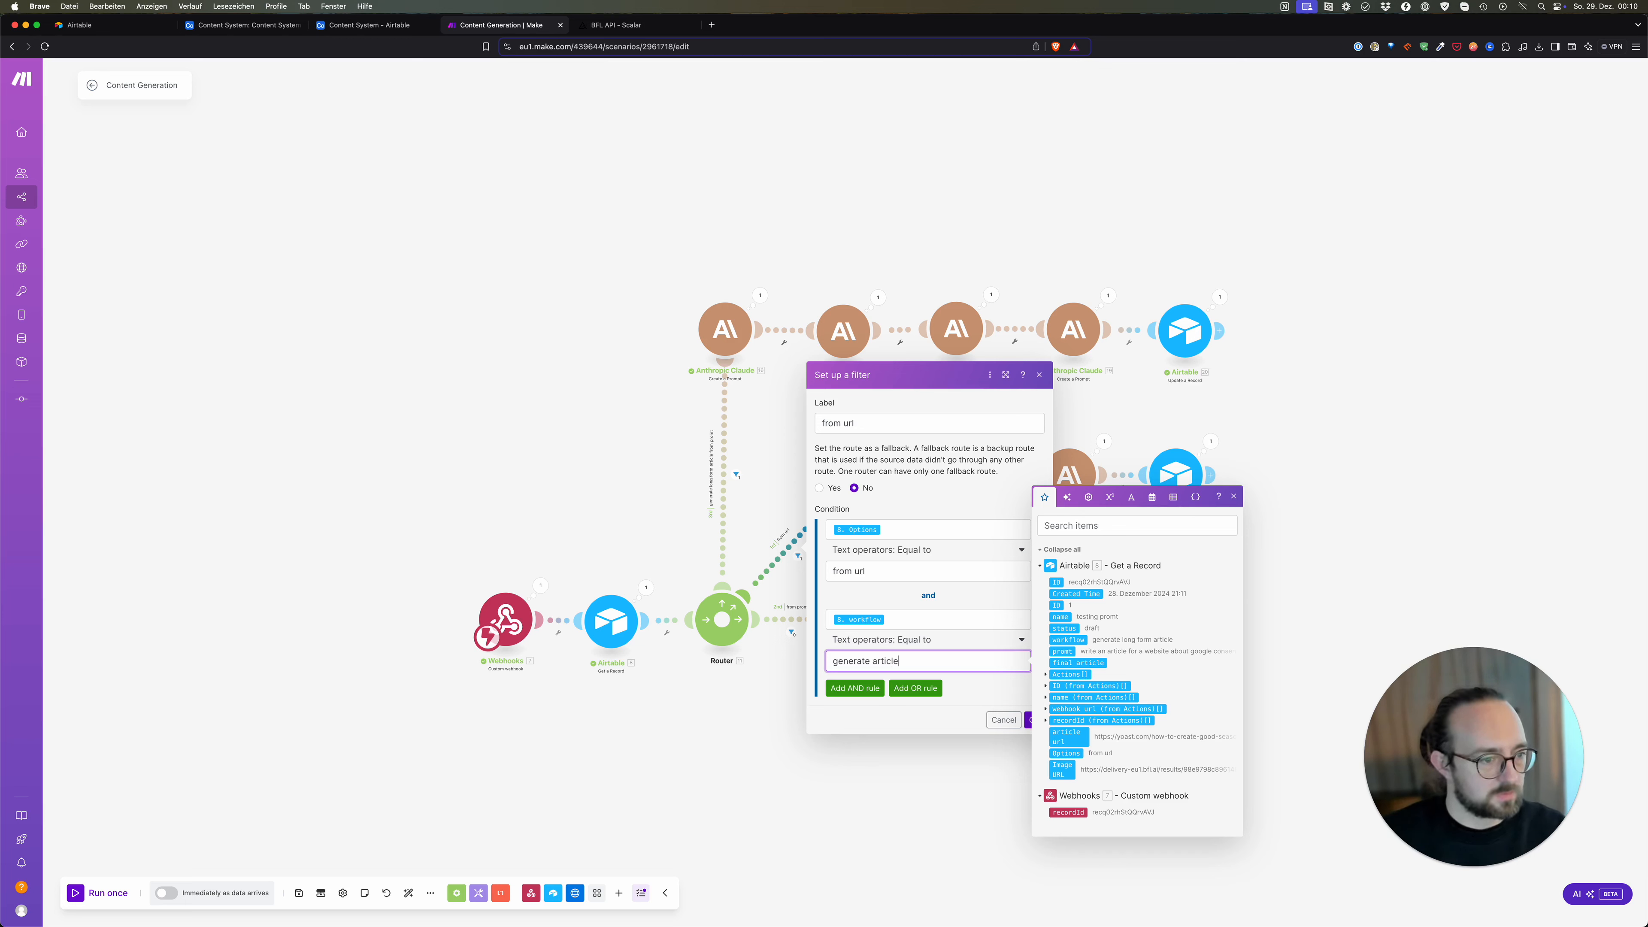
left_click(1035, 720)
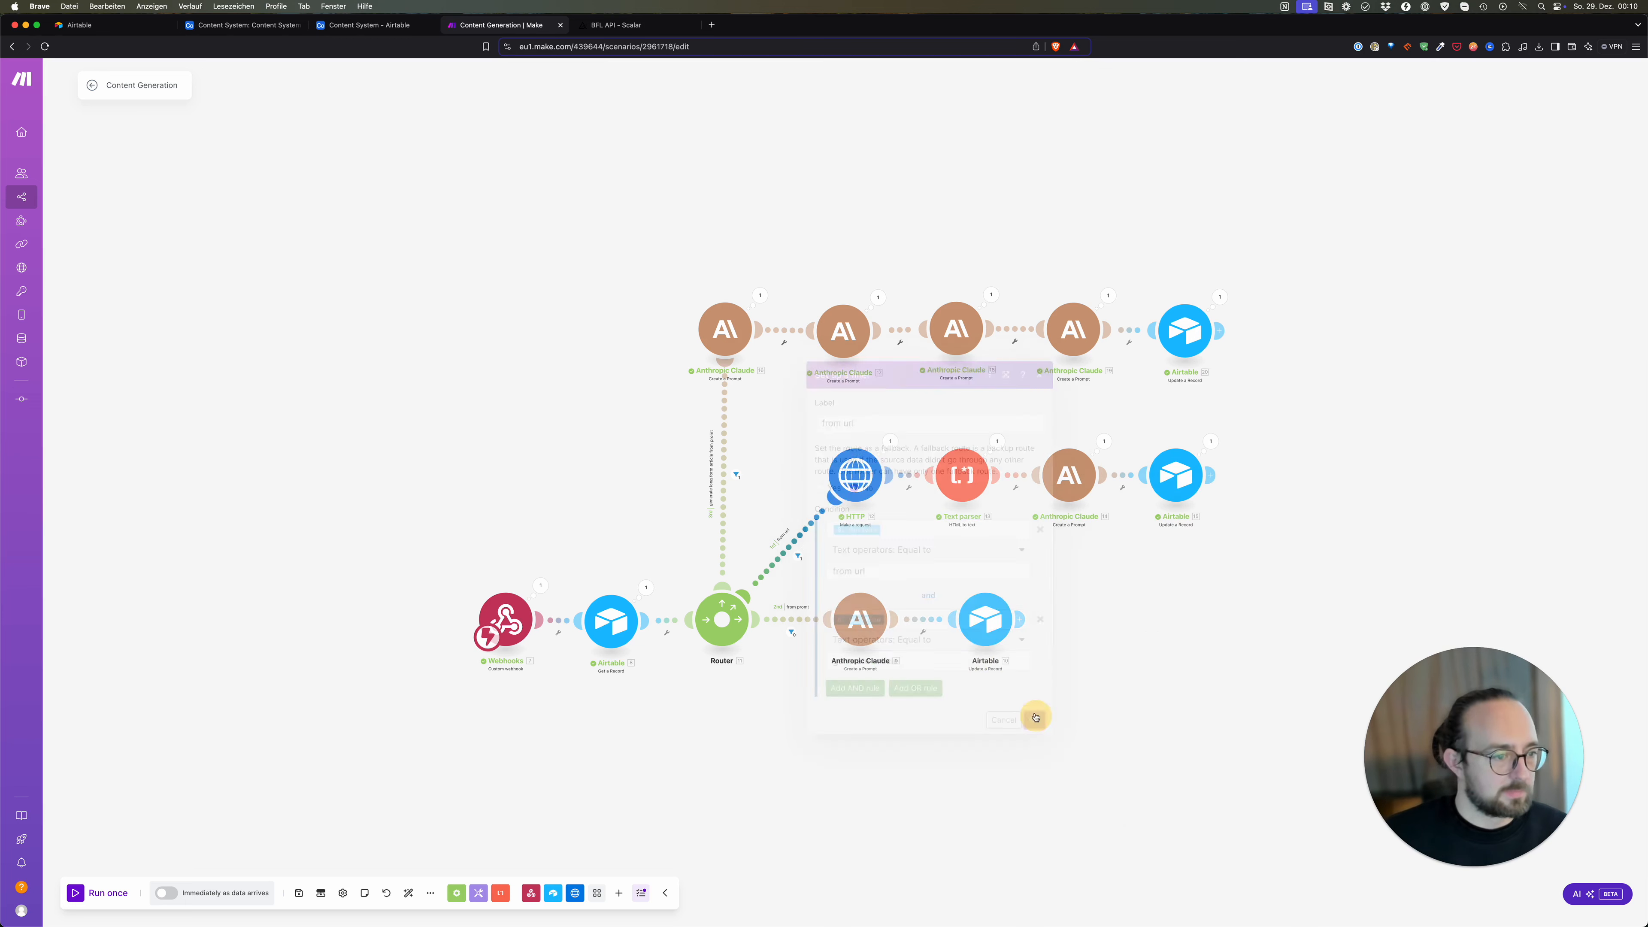
Step: Check the workflow options of the testing promt record and the conditions of the "watch workflow changes" automation in Airtable
left_click(249, 28)
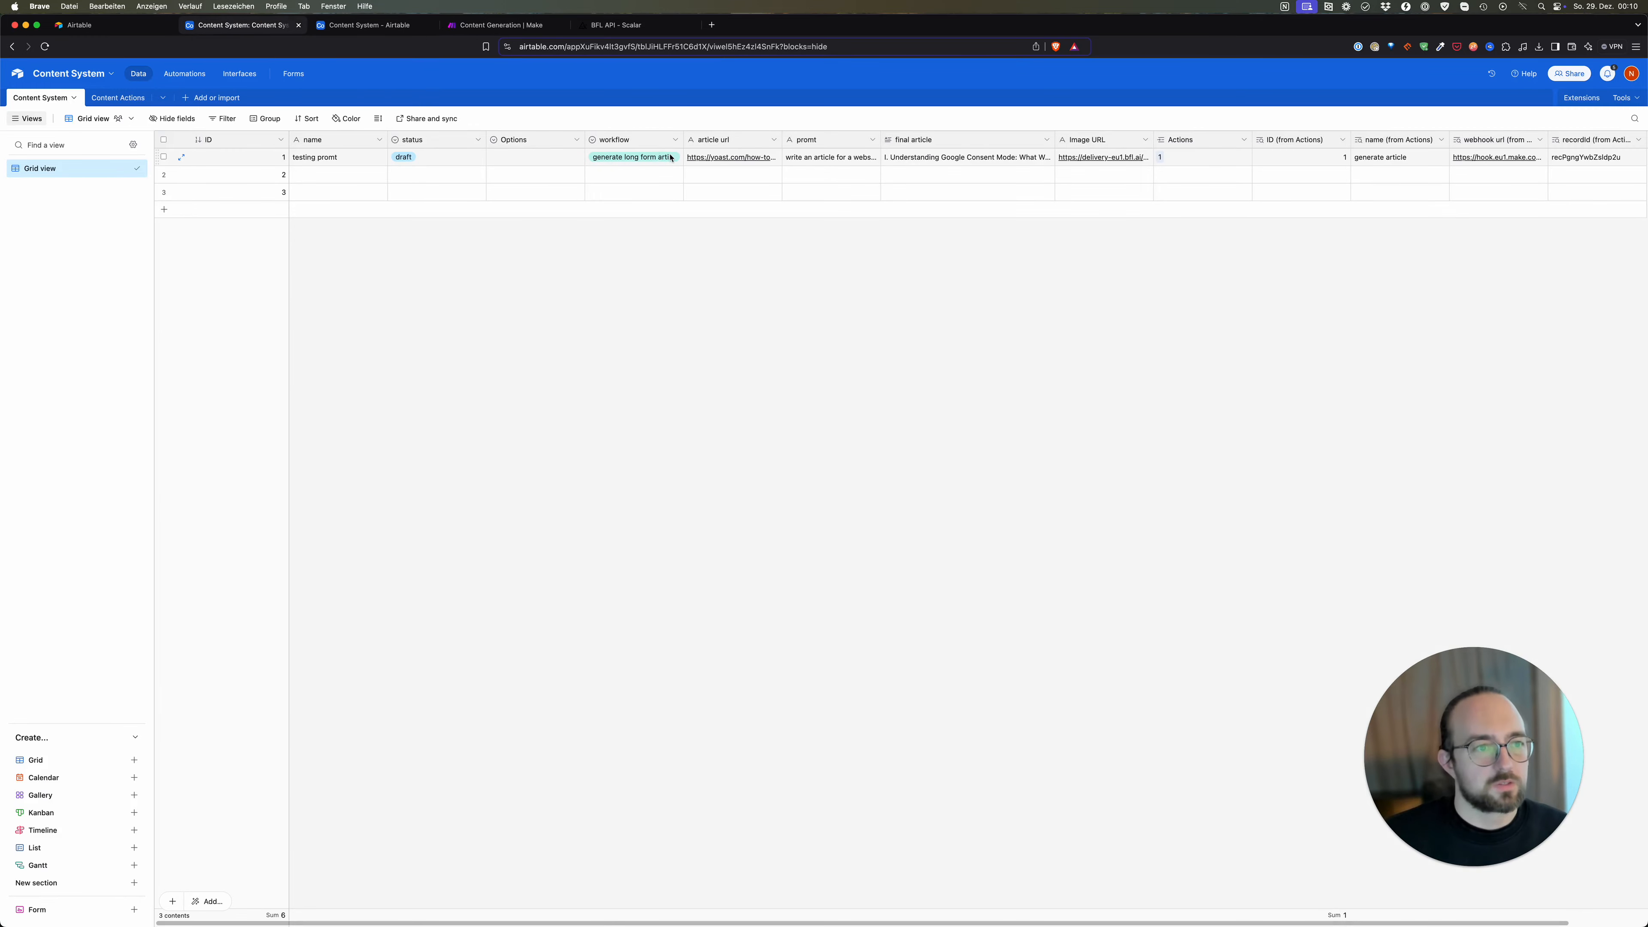
left_click(673, 157)
left_click(692, 311)
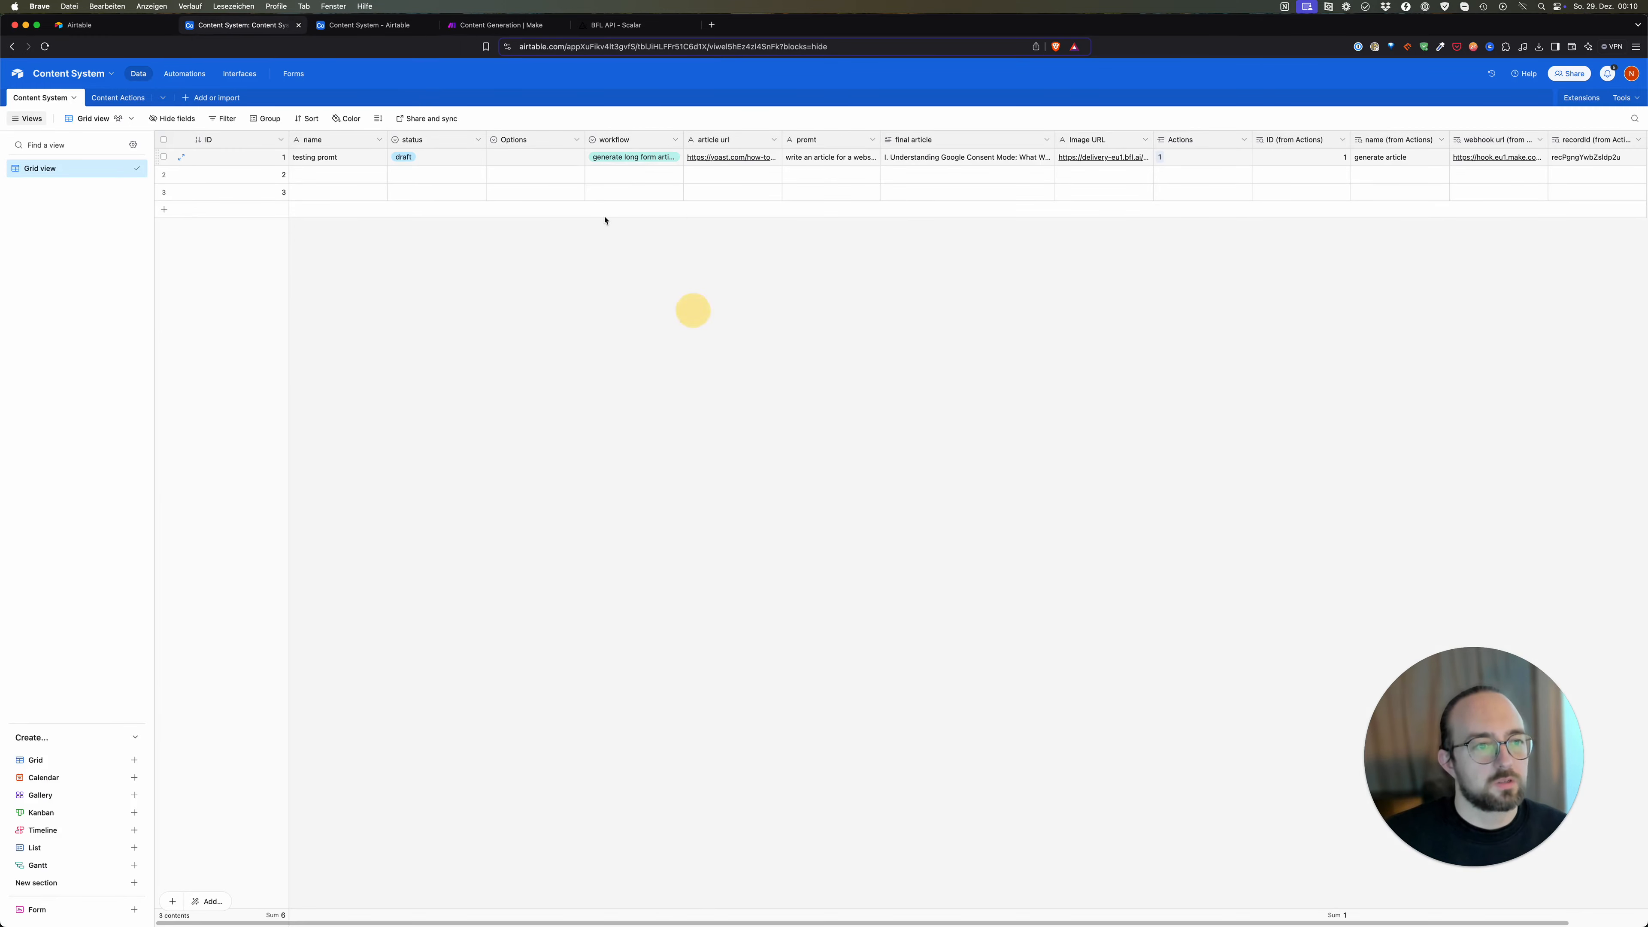
left_click(399, 26)
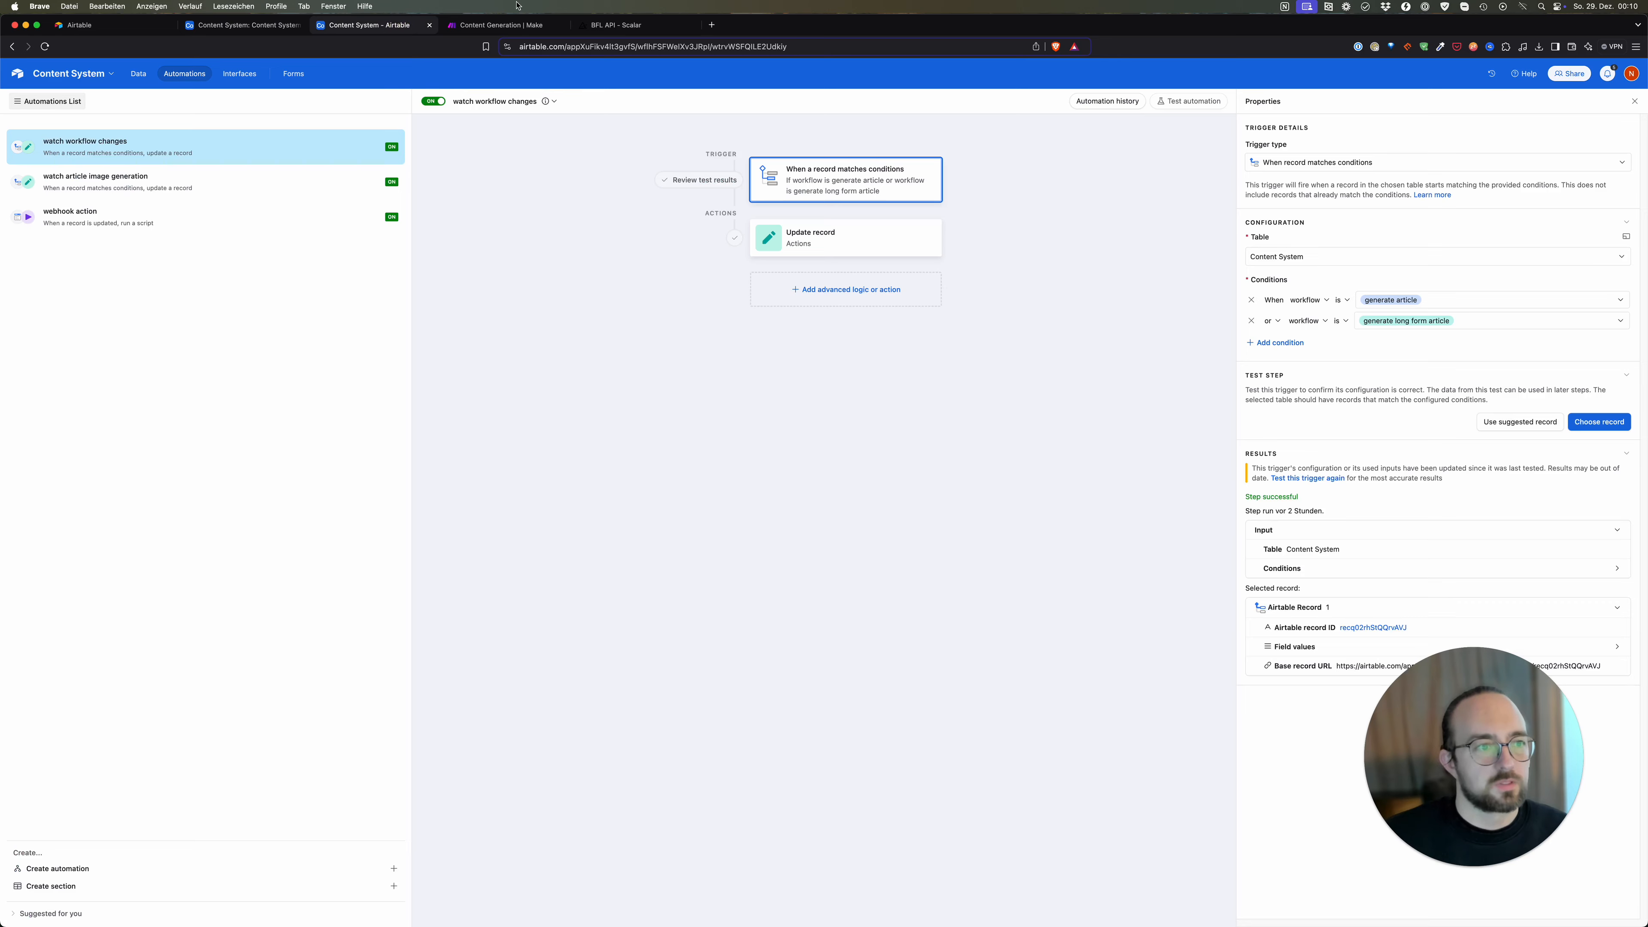
left_click(501, 25)
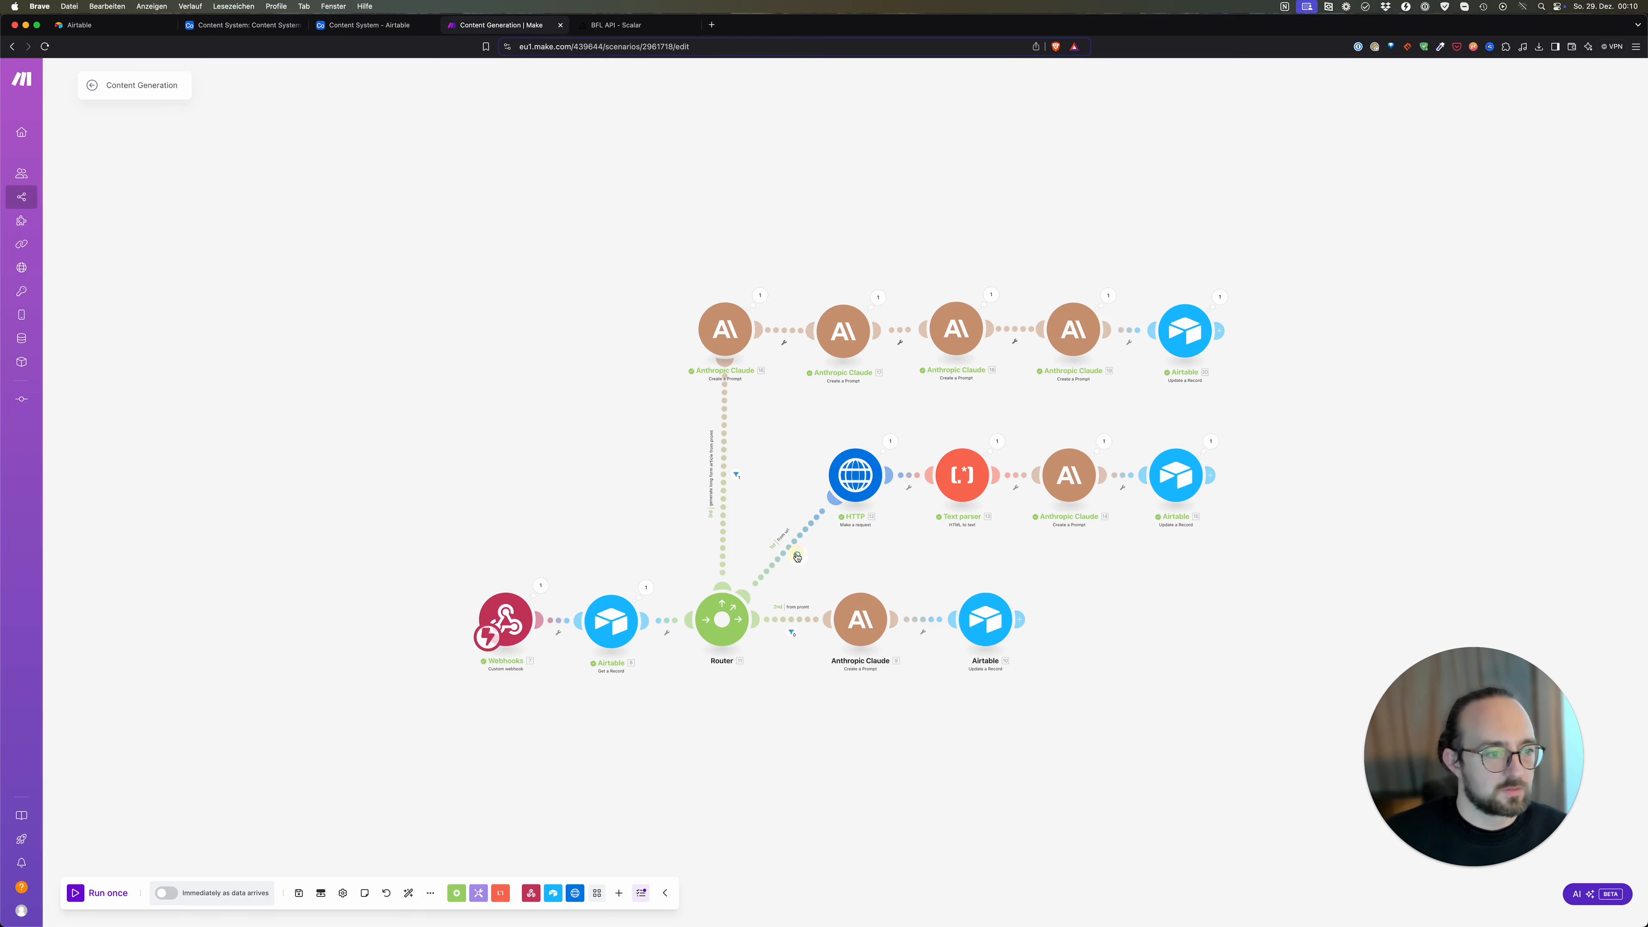
Step: Copy the "generate article" value from the workflow rule in Make's "from url" filter and close the filter
left_click(798, 557)
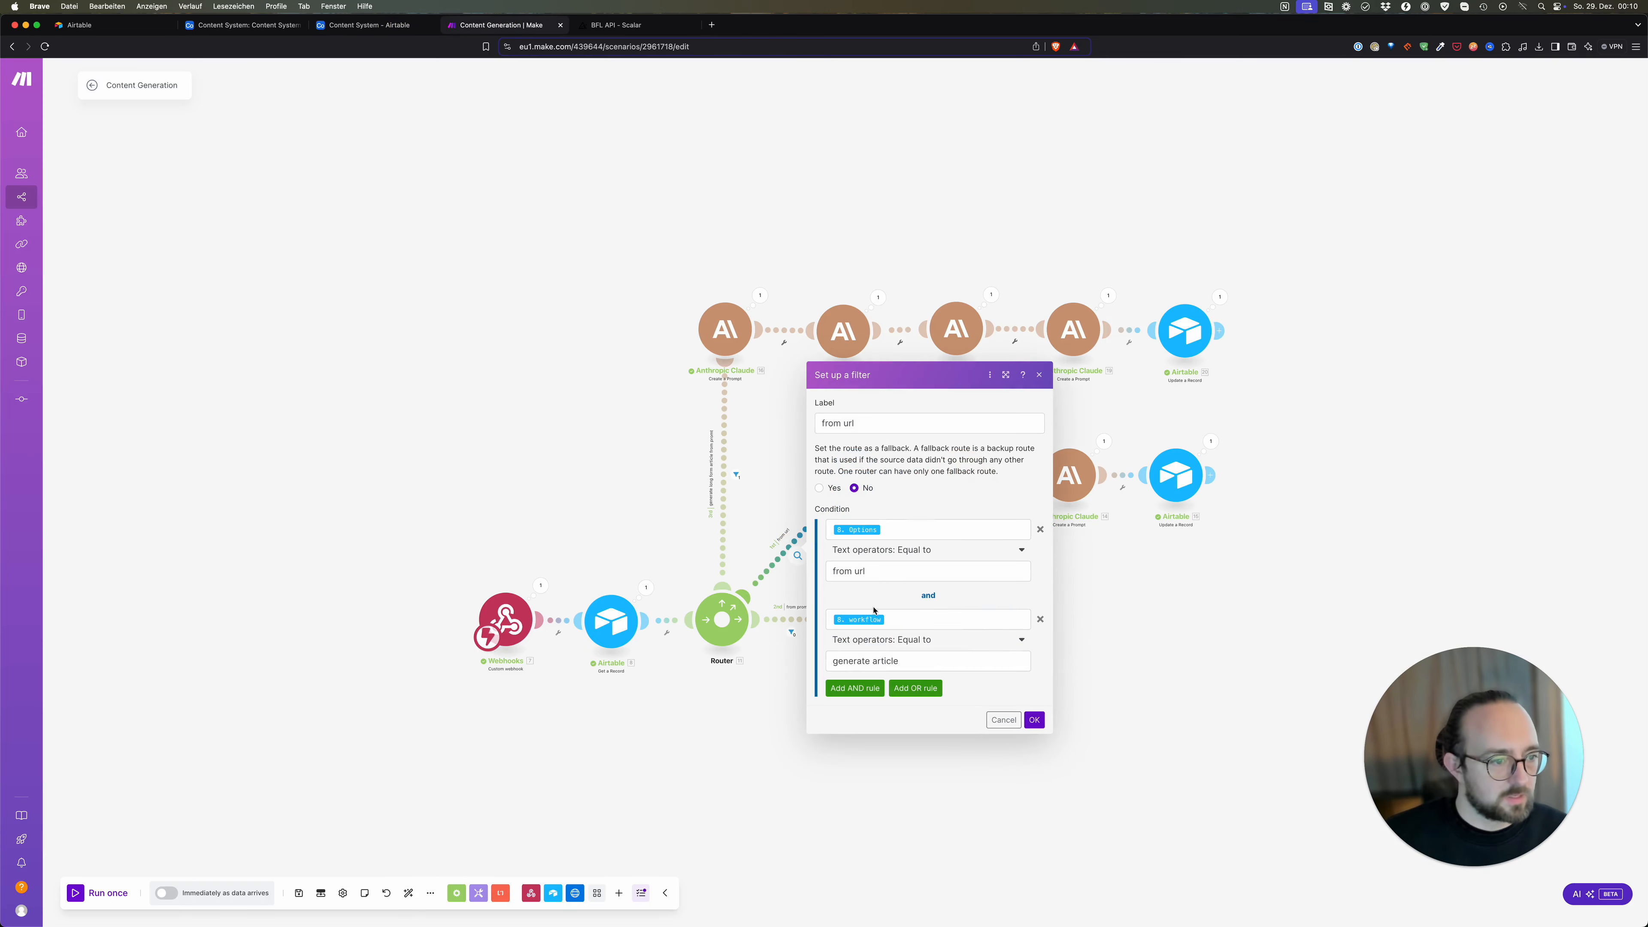
triple_click(921, 662)
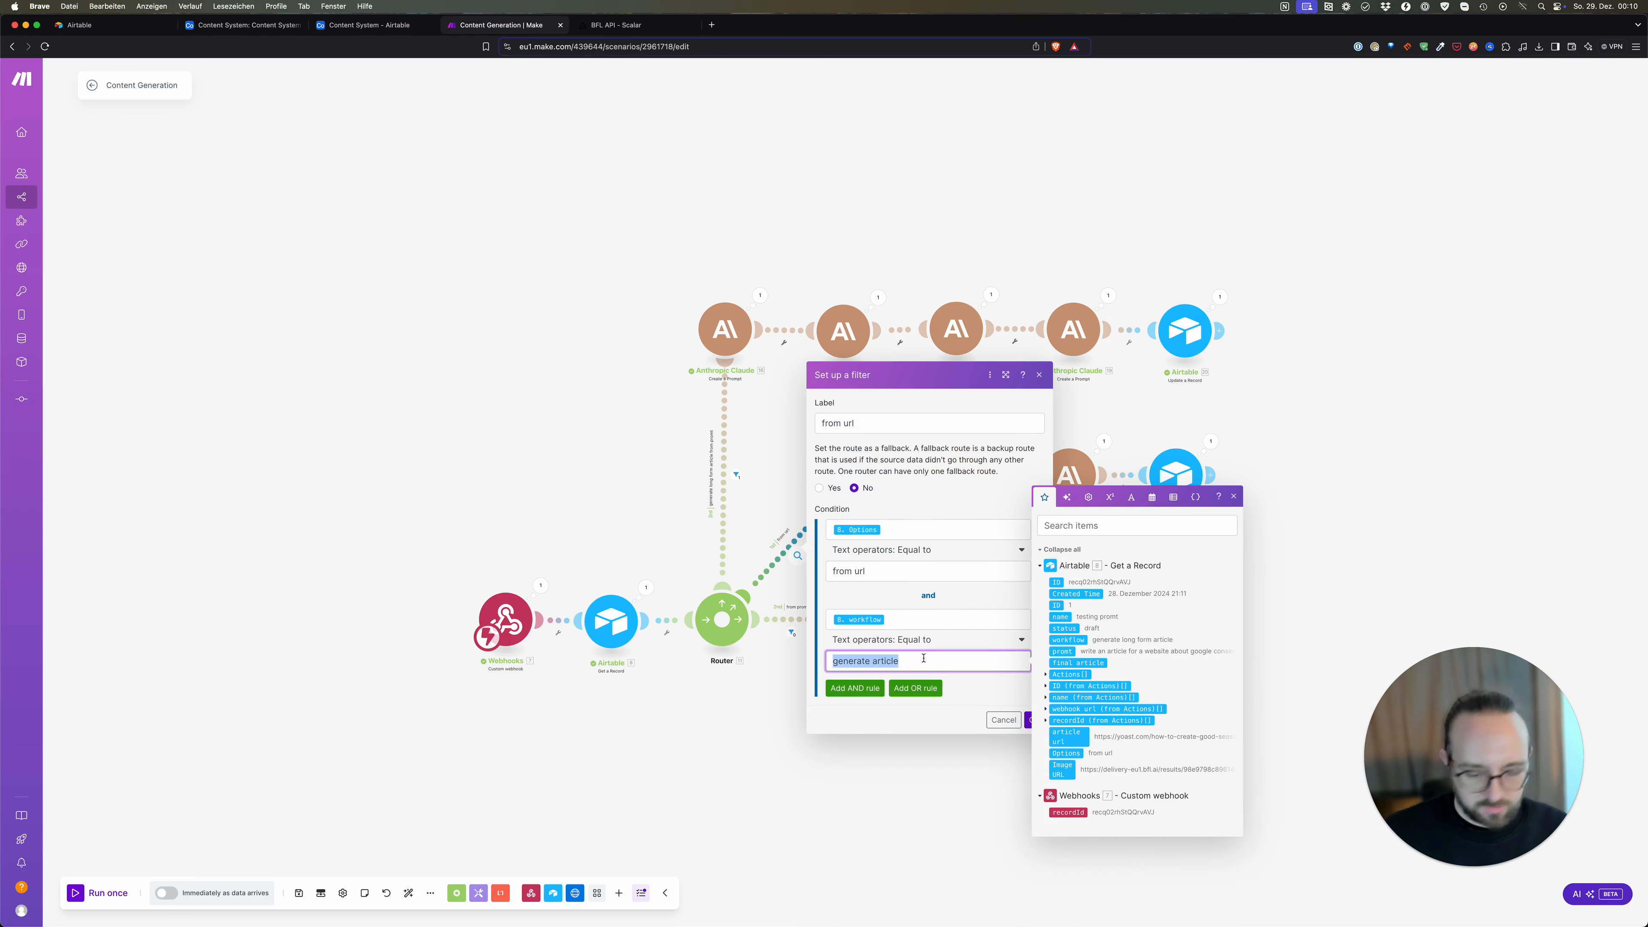
key("super+c")
left_click(955, 723)
left_click(1035, 720)
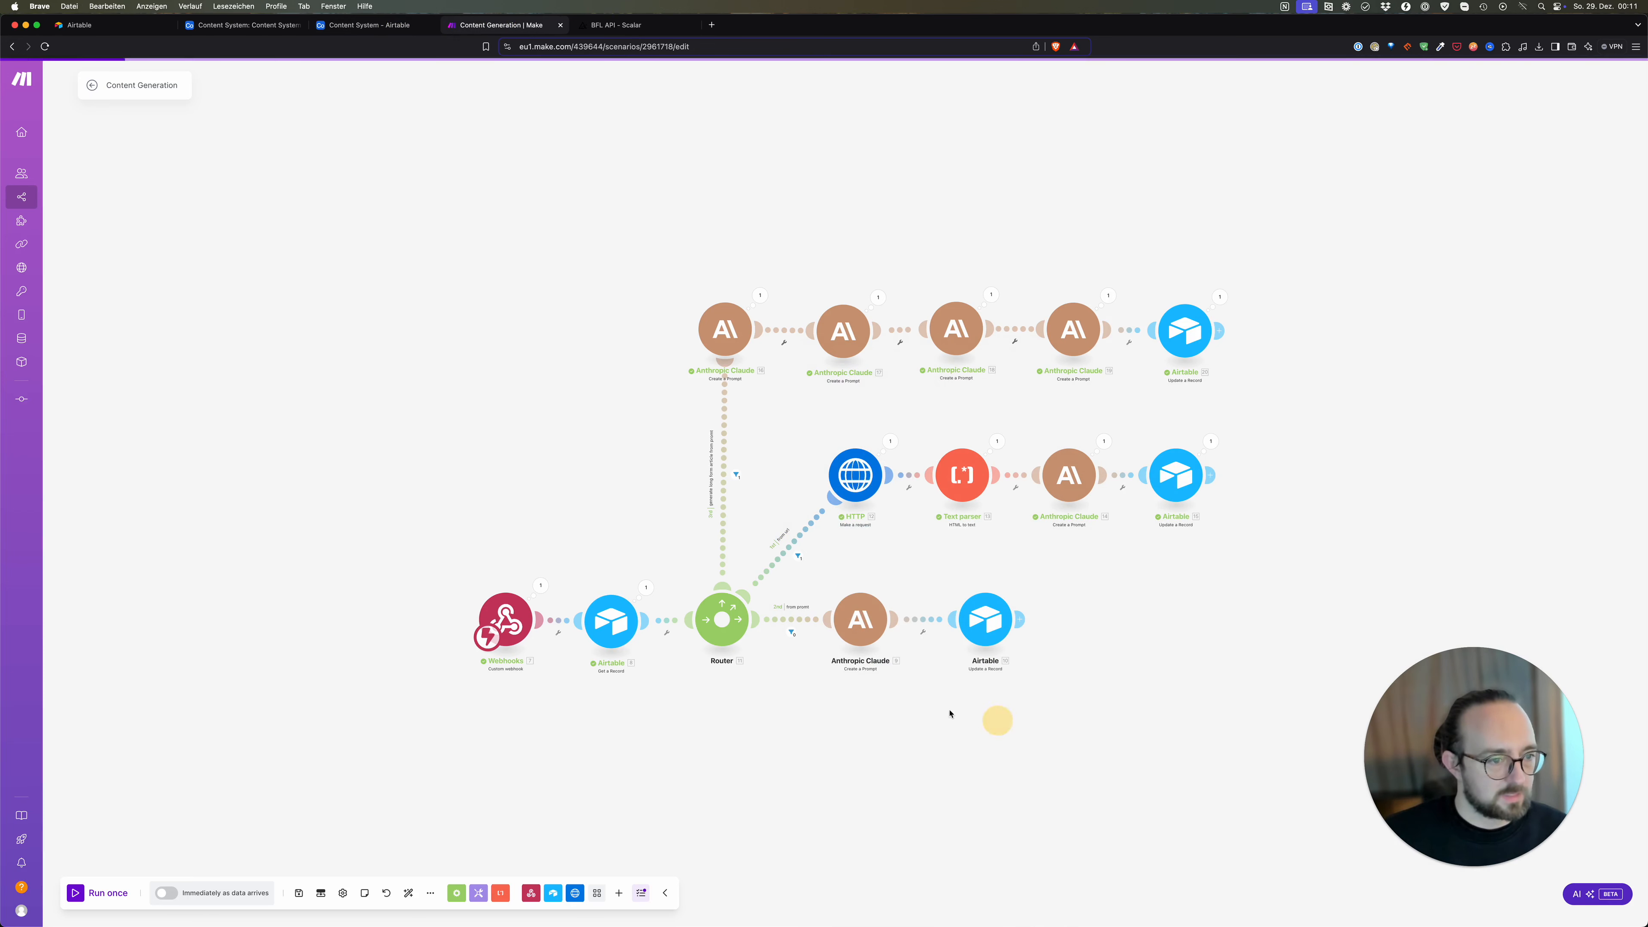
Step: Add an AND rule to the "from promt" filter requiring workflow to equal "generate article", and save the filter
left_click(793, 622)
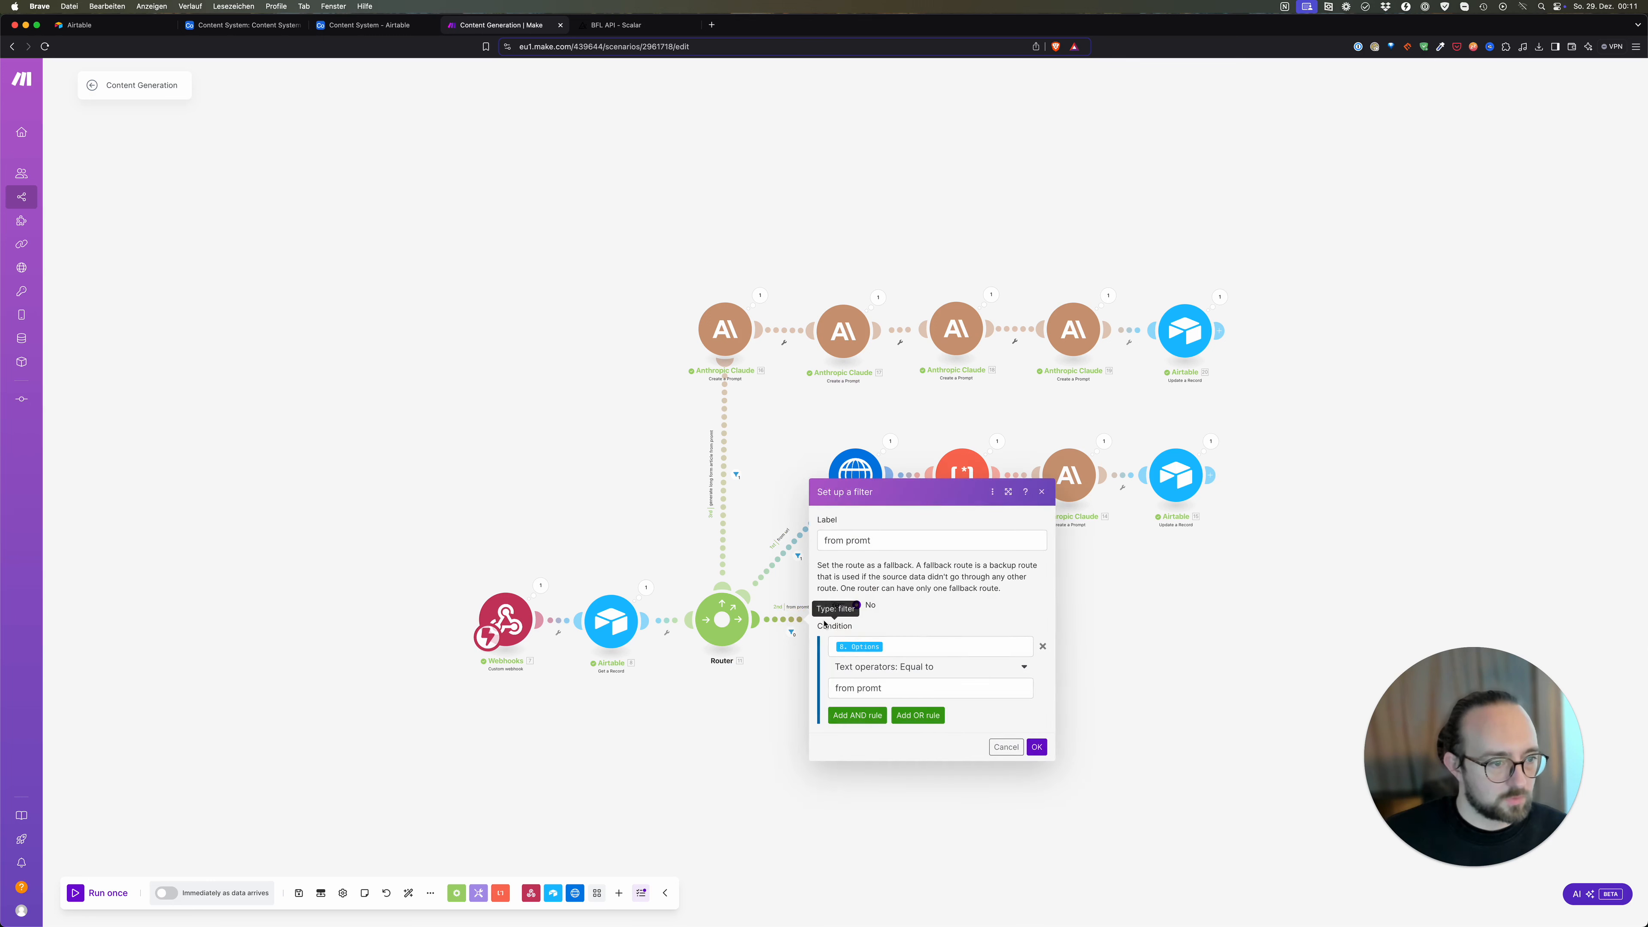
left_click(857, 715)
left_click(871, 692)
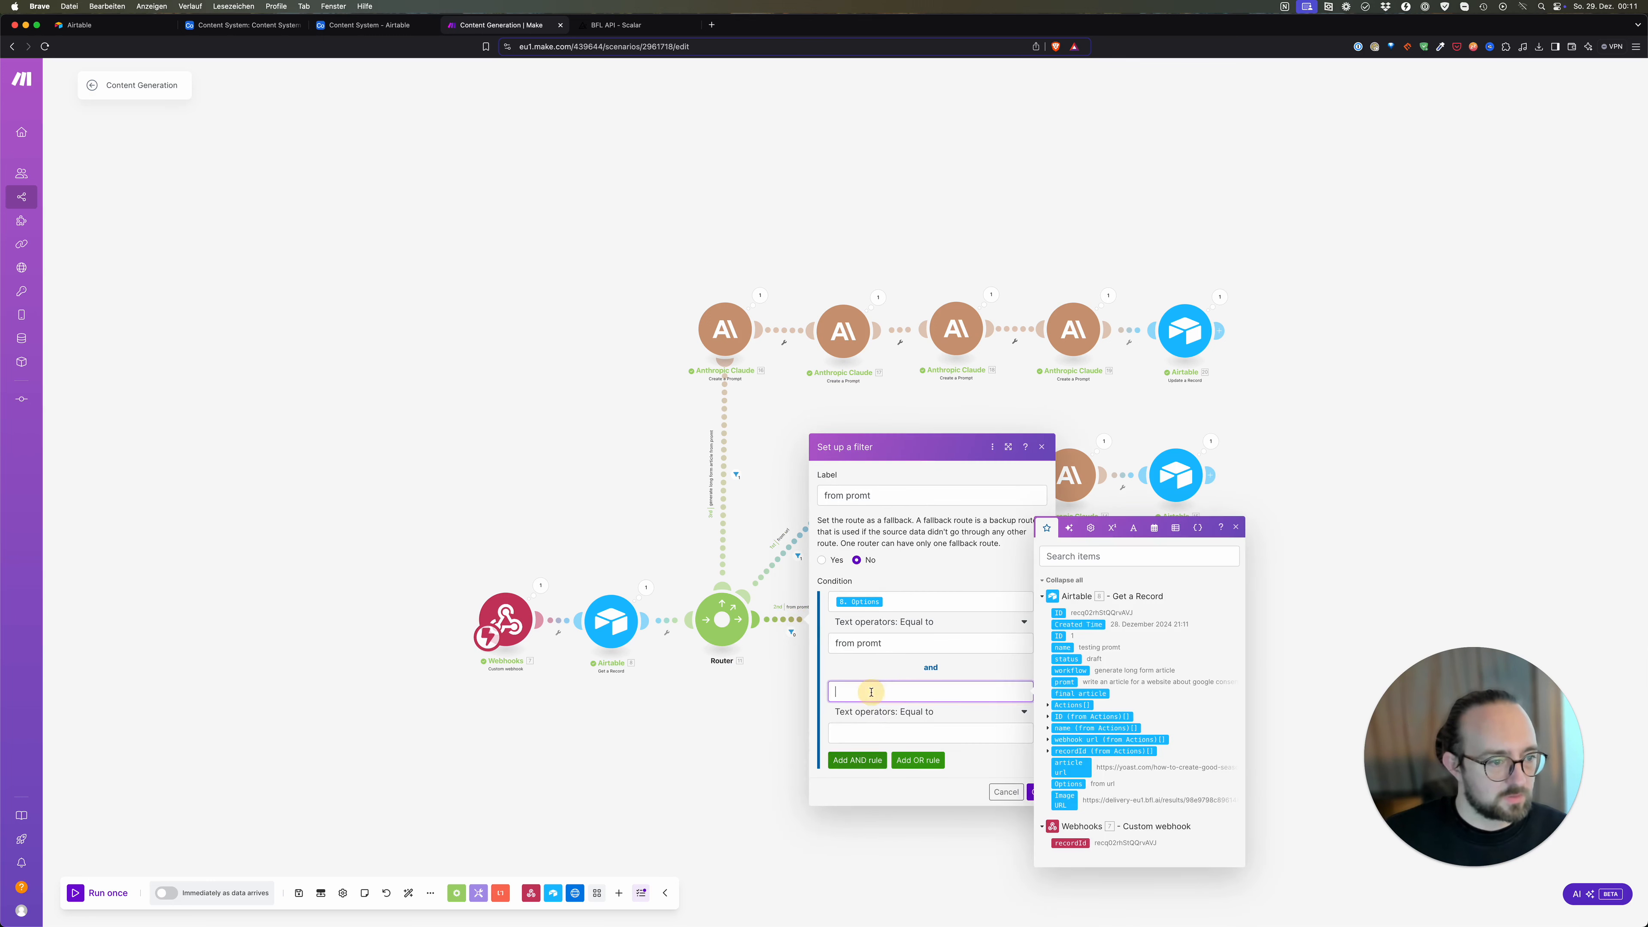
key("super+v")
left_click(897, 726)
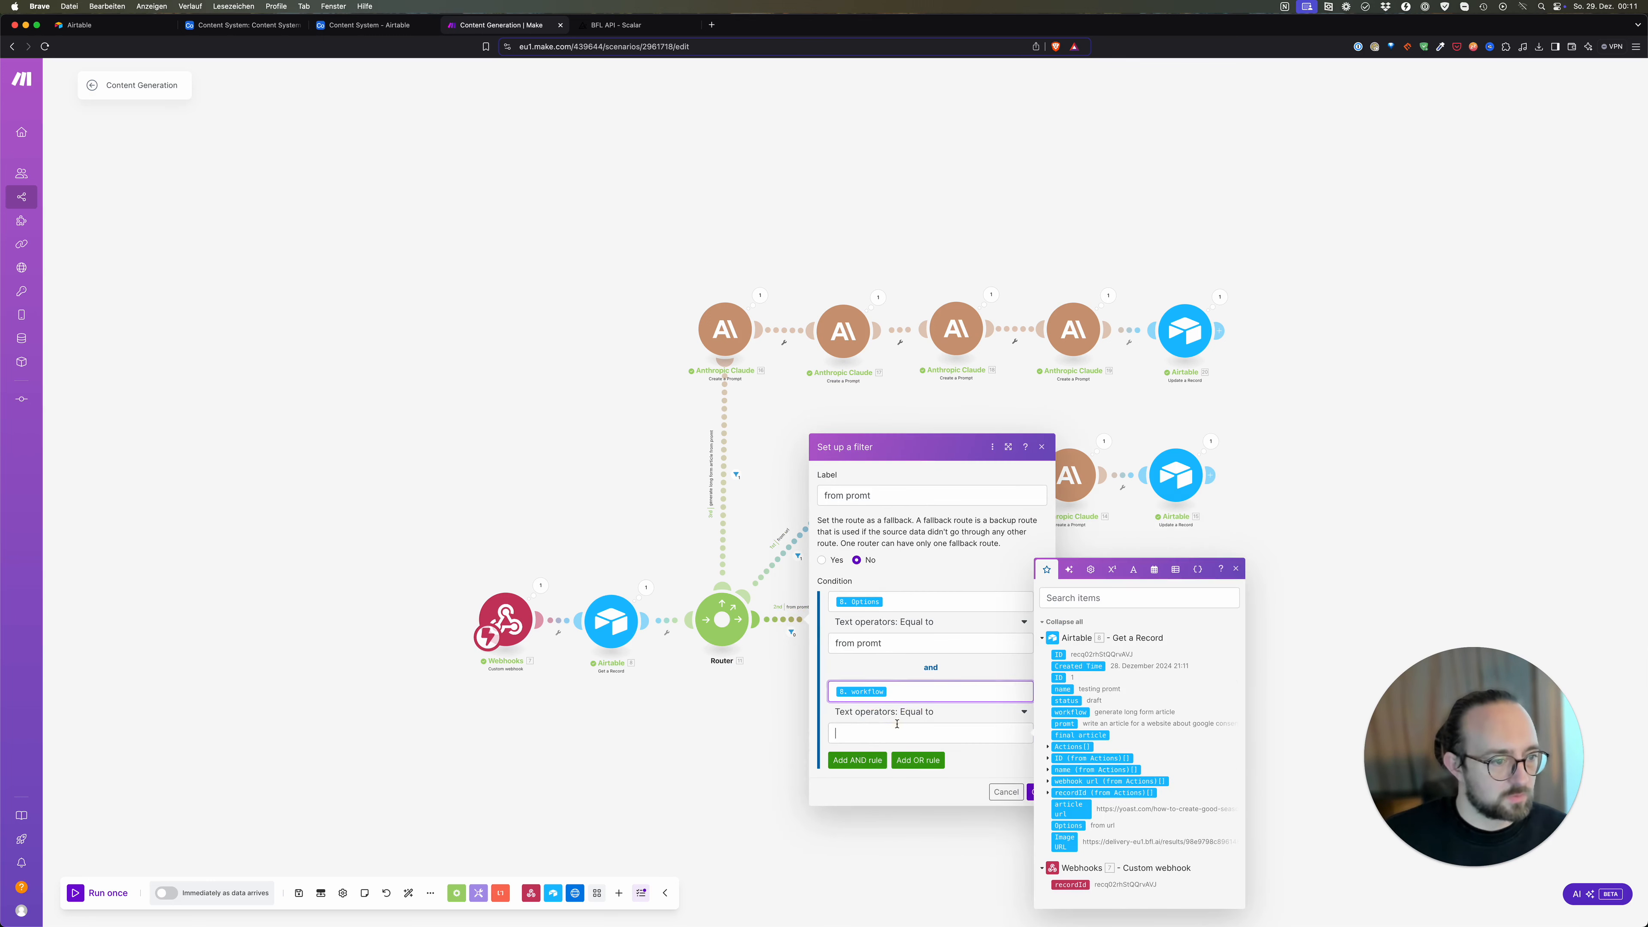
type("generate article")
left_click(986, 755)
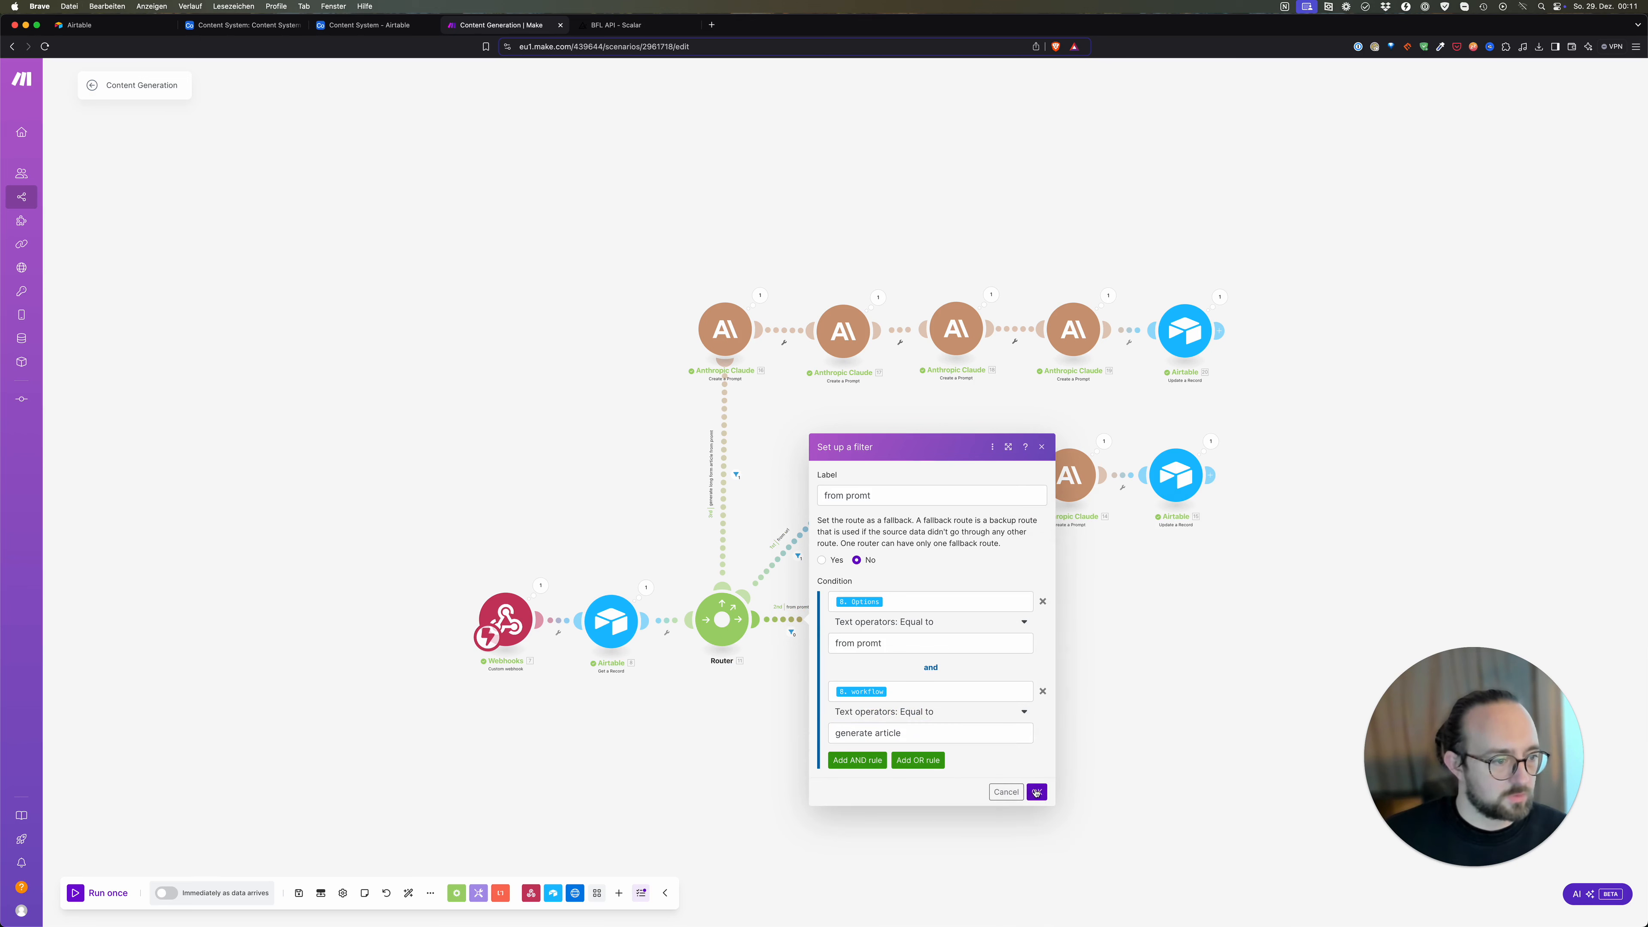
left_click(1037, 792)
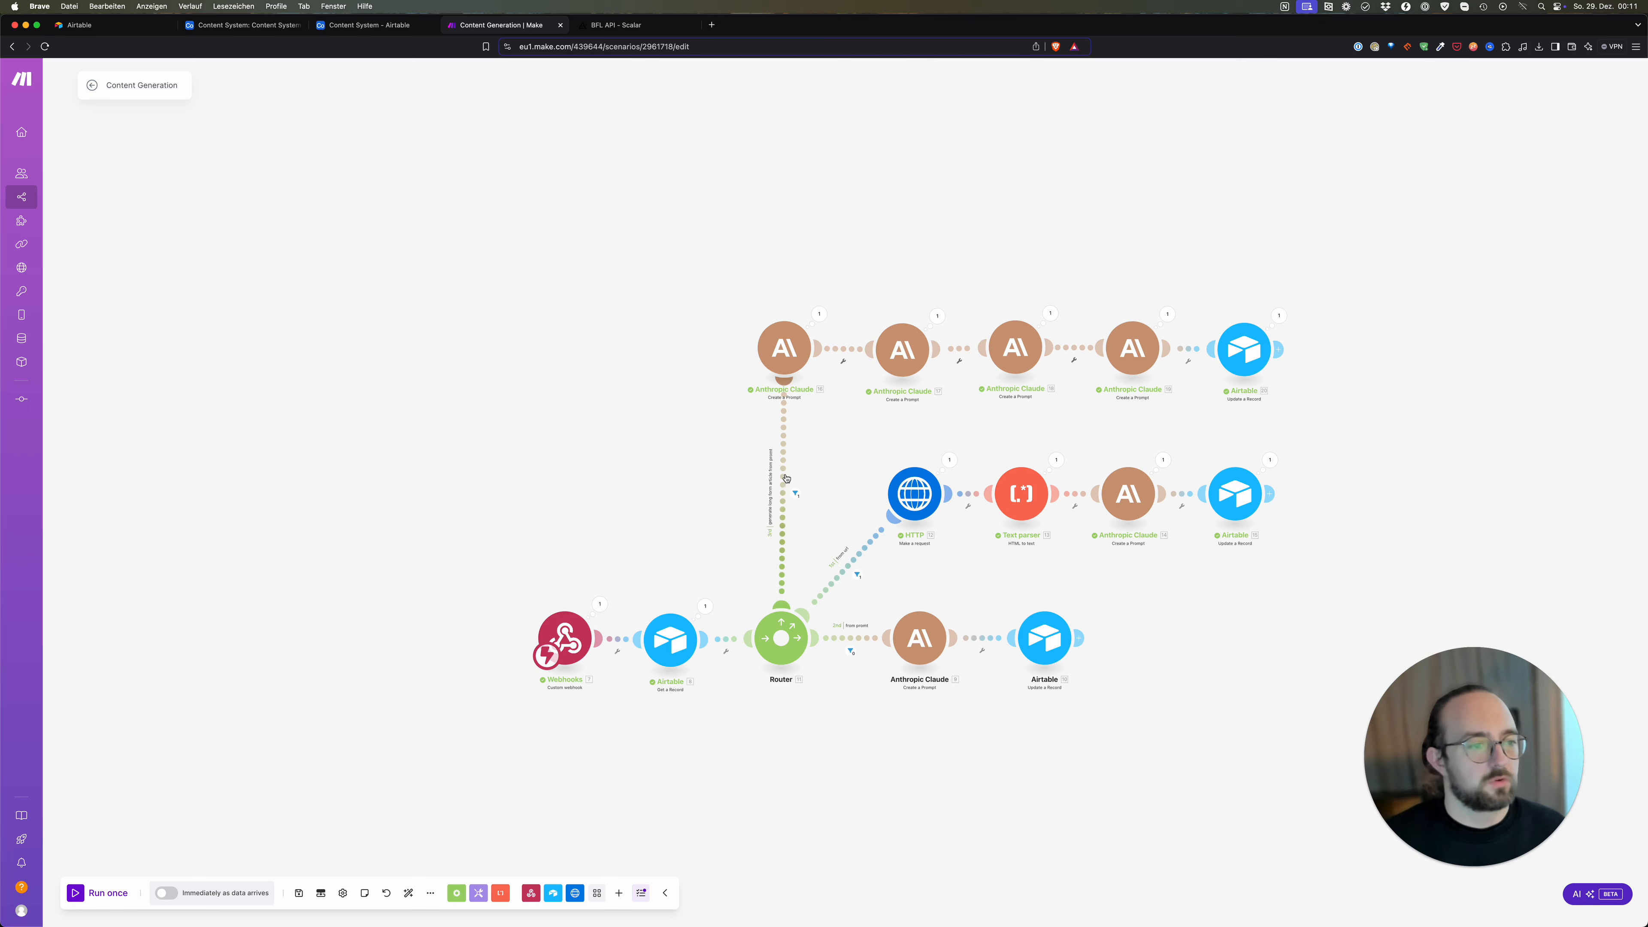
Step: Move the webhook, Airtable Get a Record and Router modules farther away from the routes to make space in the scenario
left_click_drag(644, 493, 704, 584)
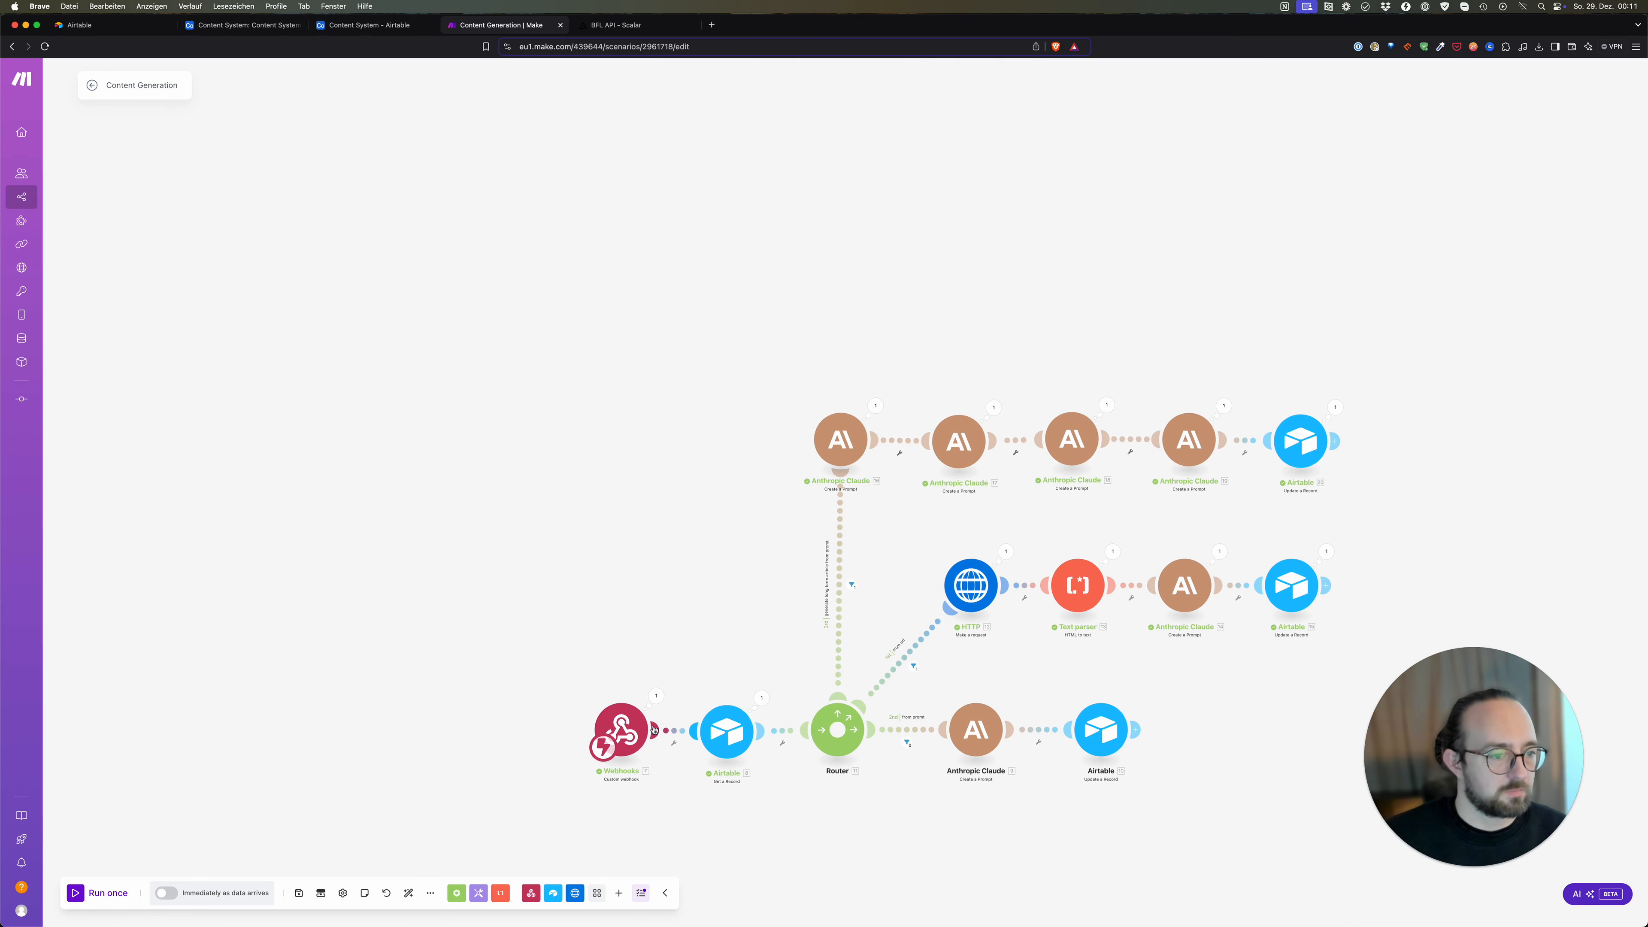
left_click_drag(650, 734, 507, 717)
left_click_drag(723, 732, 624, 731)
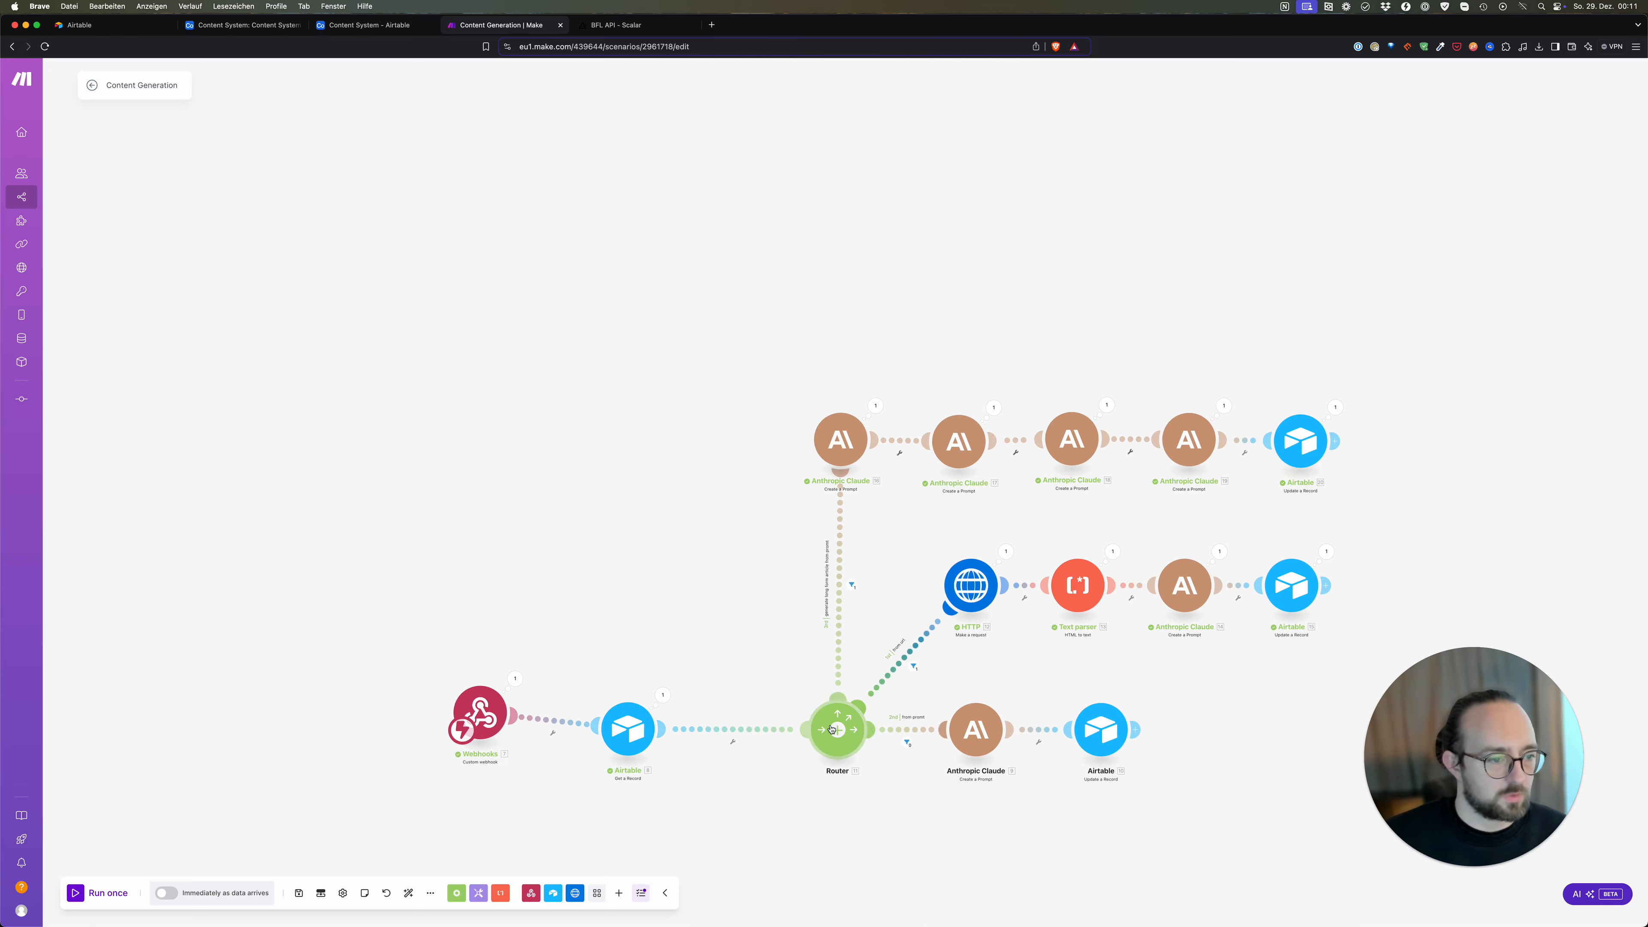
left_click_drag(833, 730, 779, 727)
left_click_drag(481, 714, 503, 731)
left_click(620, 596)
left_click_drag(634, 533, 644, 536)
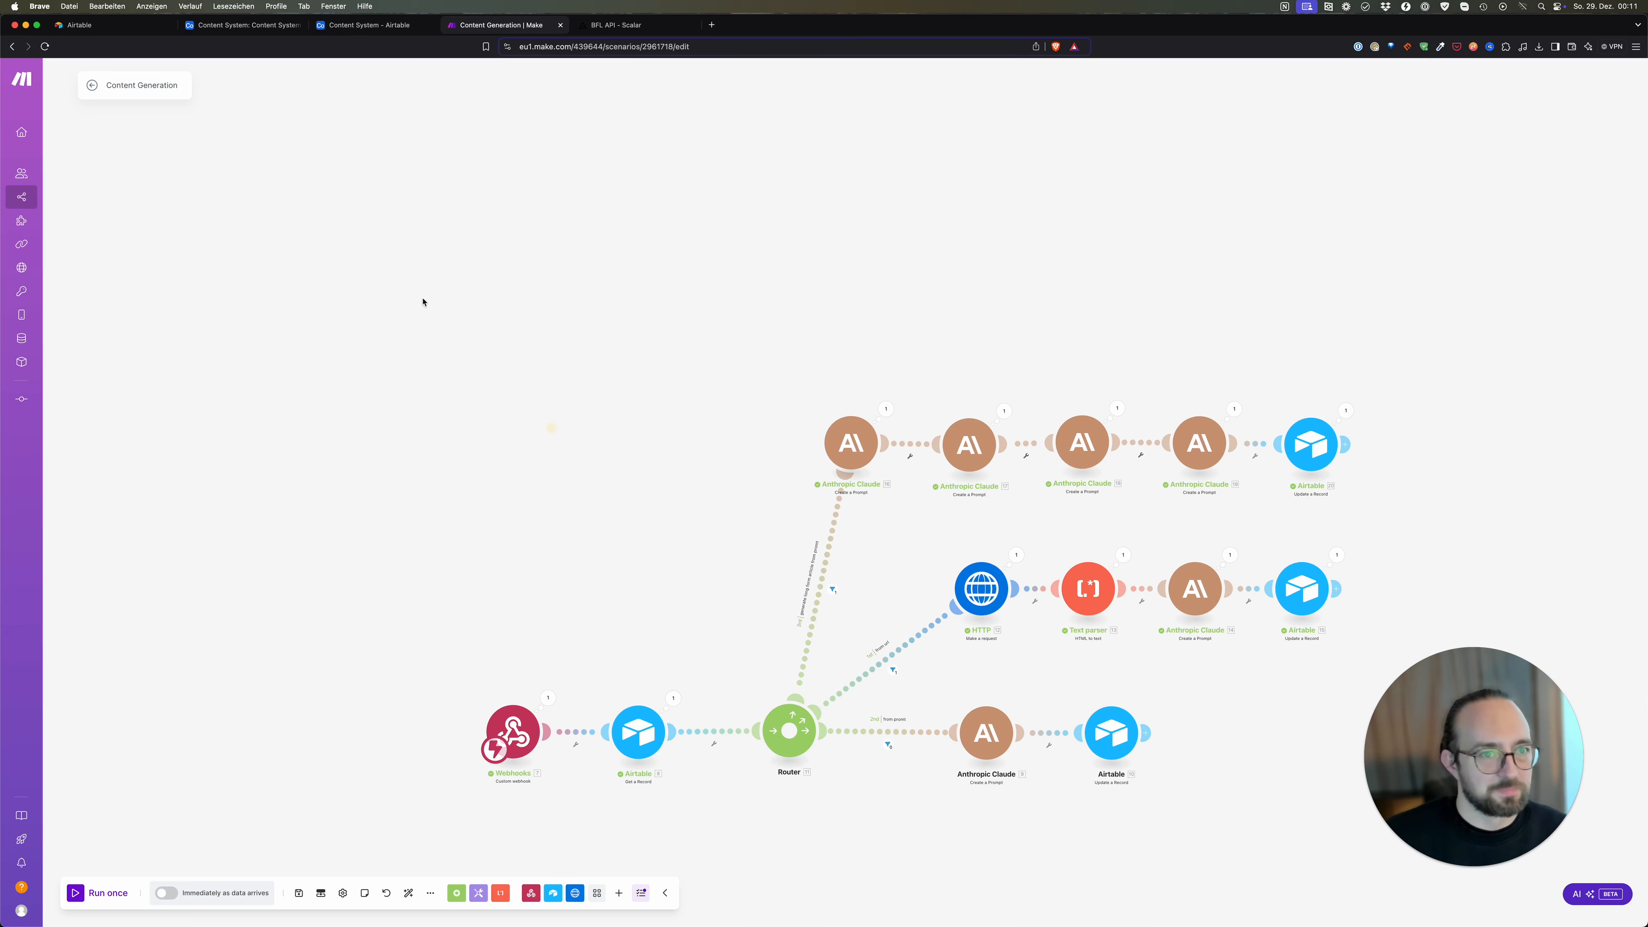
Step: Switch to the Content System table in Airtable and check the available workflow and Options choices of the testing promt record
left_click(247, 25)
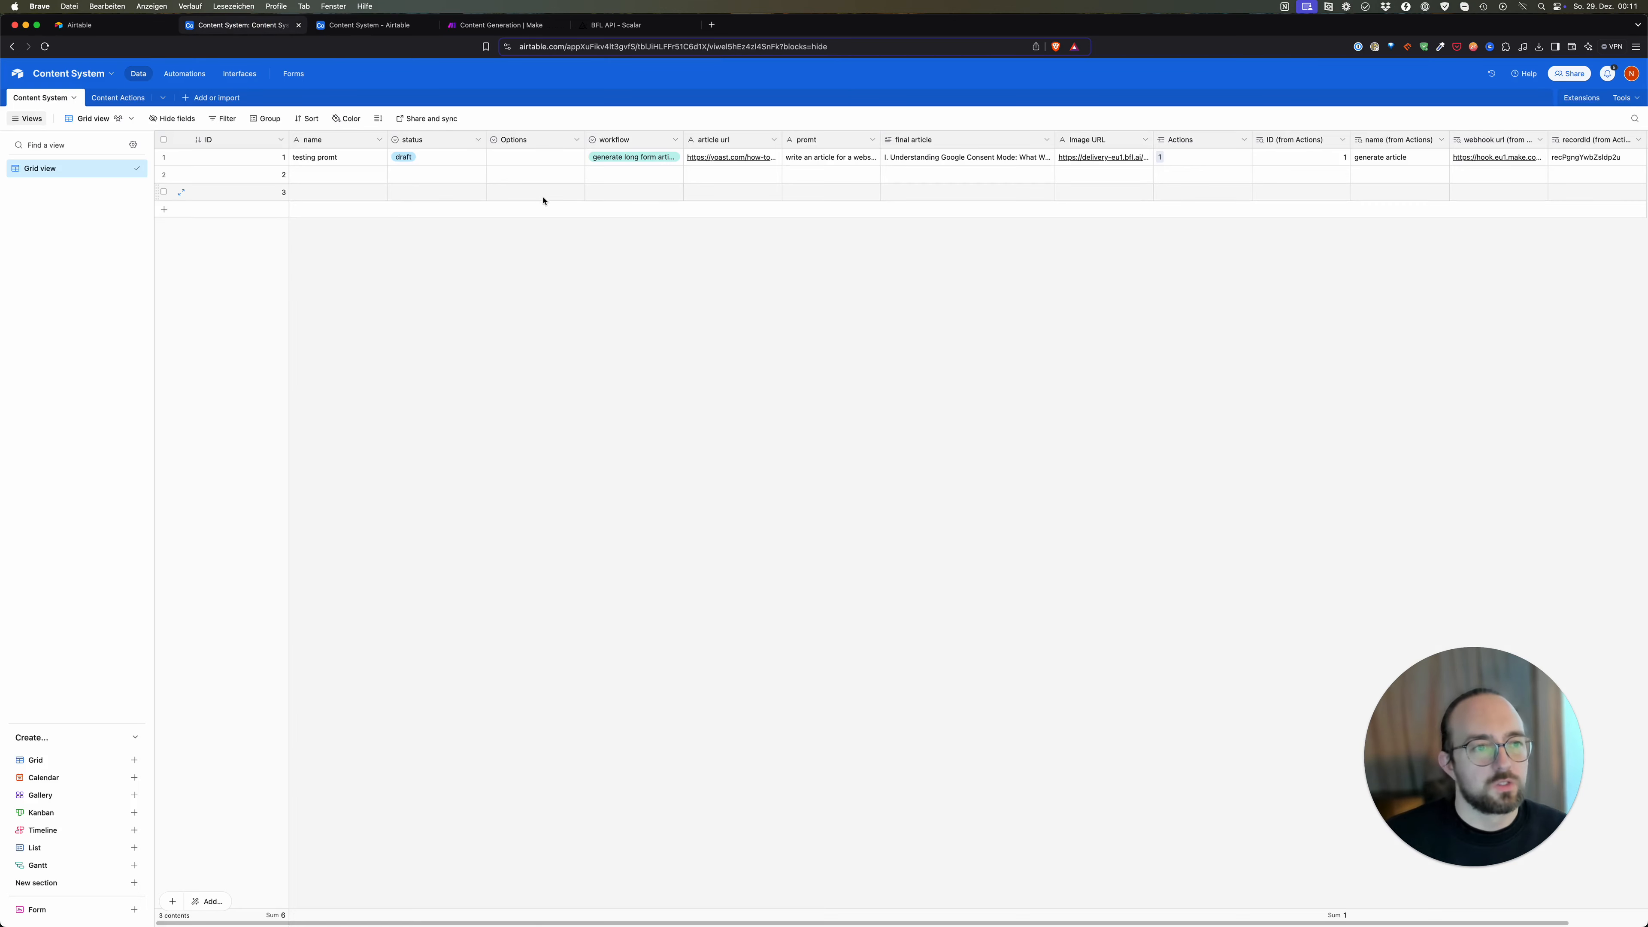
left_click(672, 157)
left_click(673, 156)
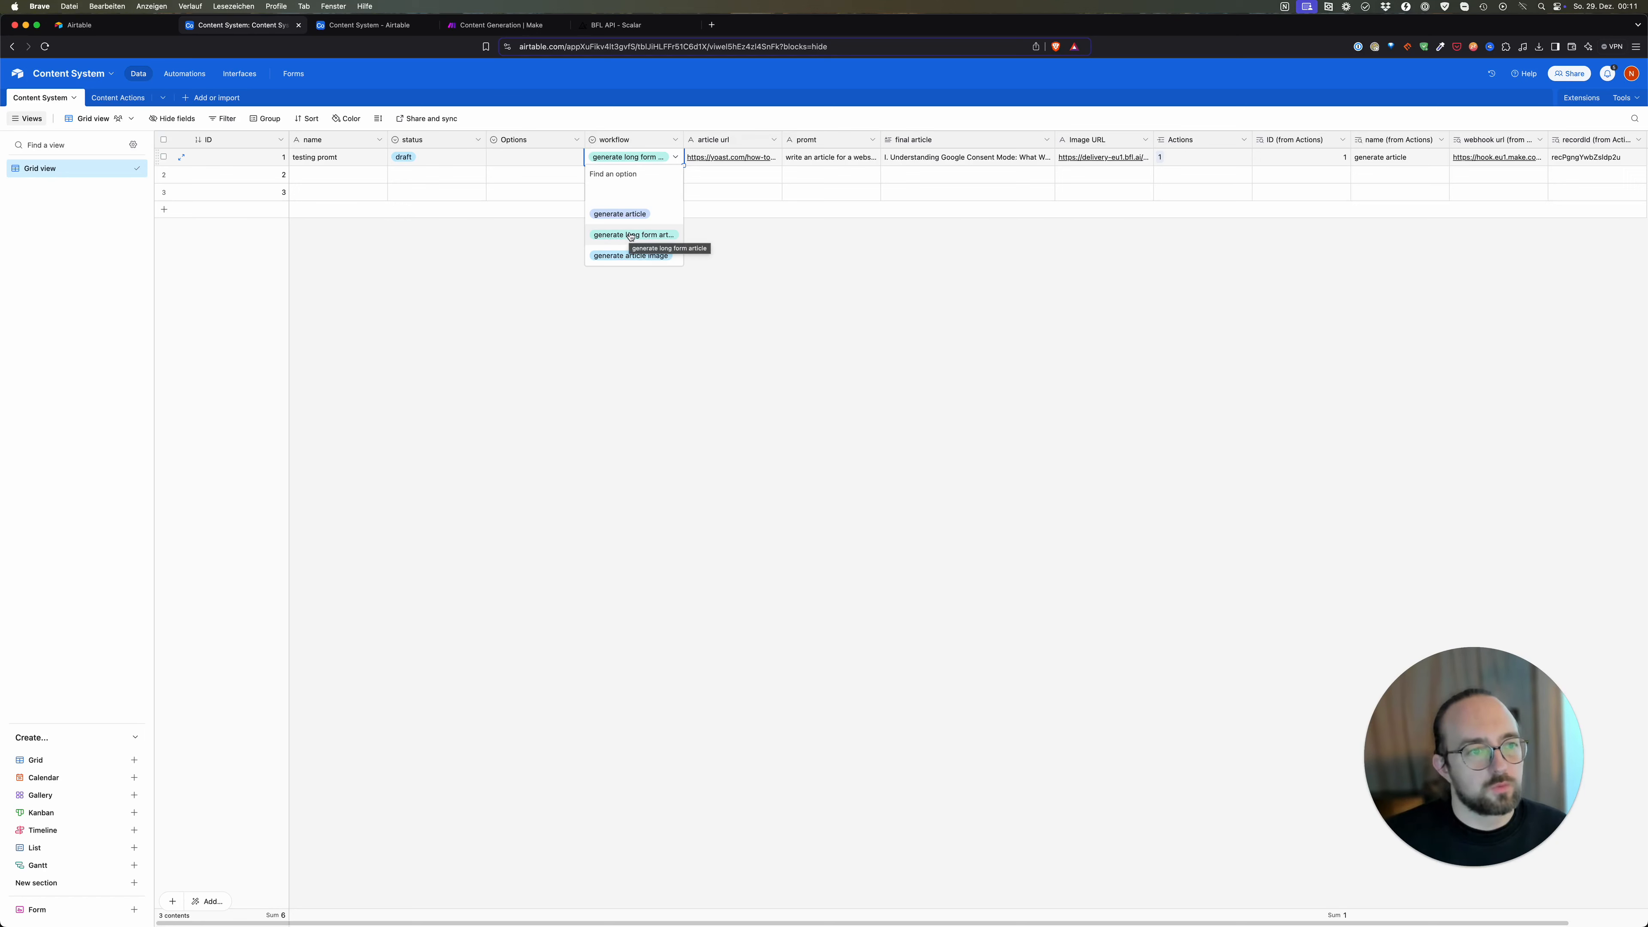
left_click(603, 236)
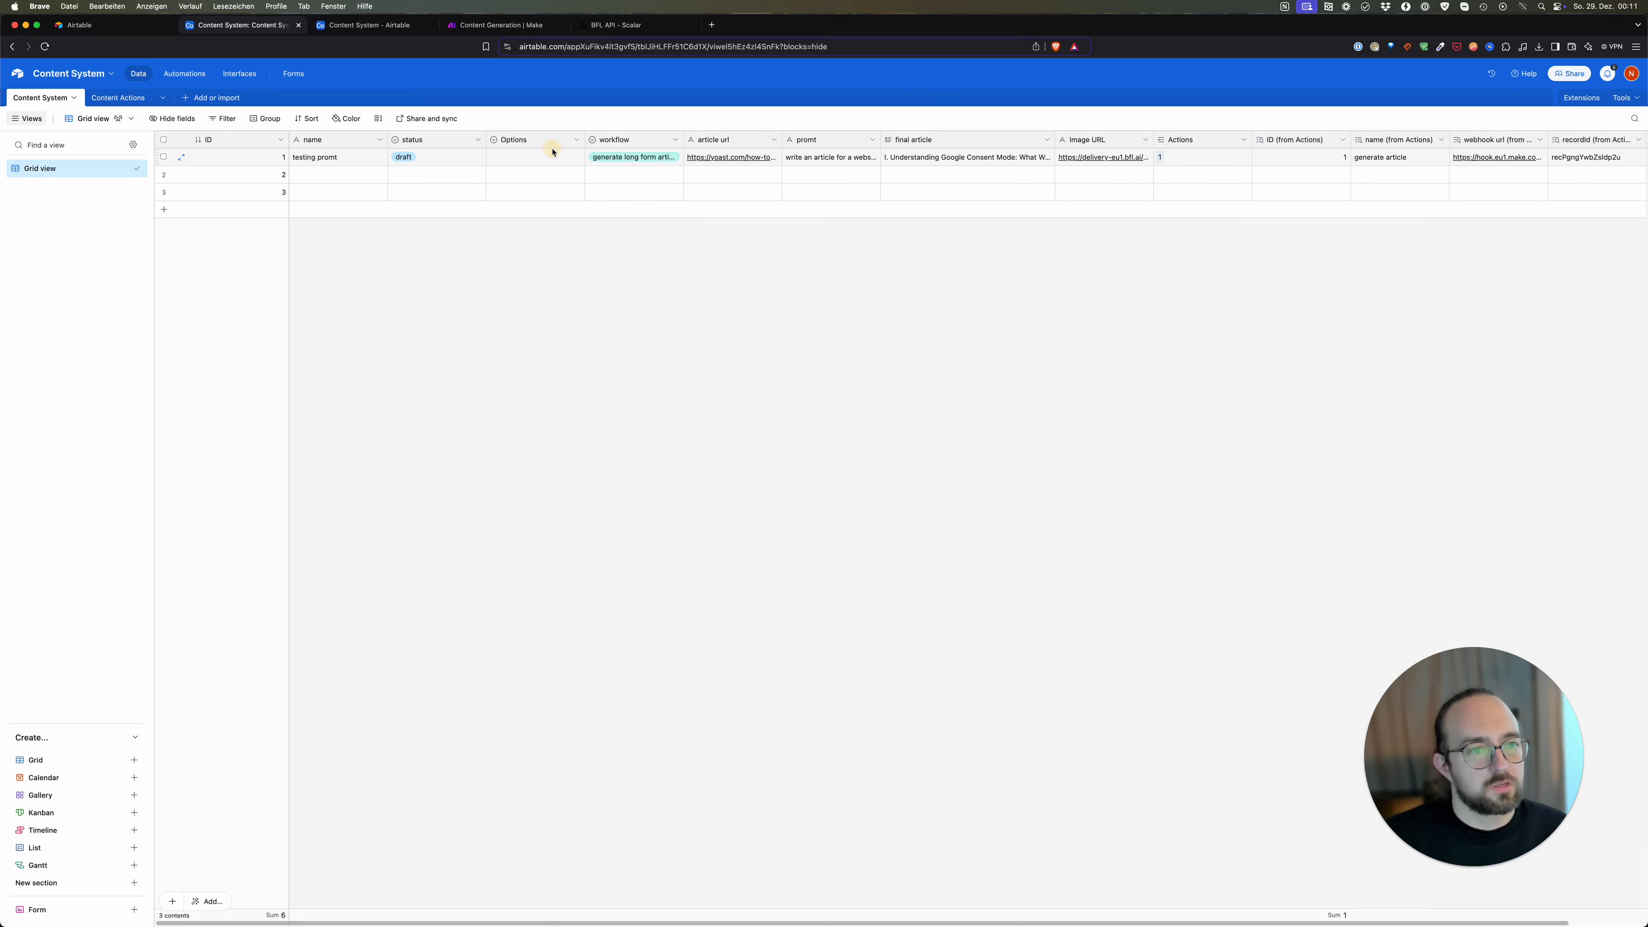
left_click(563, 157)
left_click(576, 157)
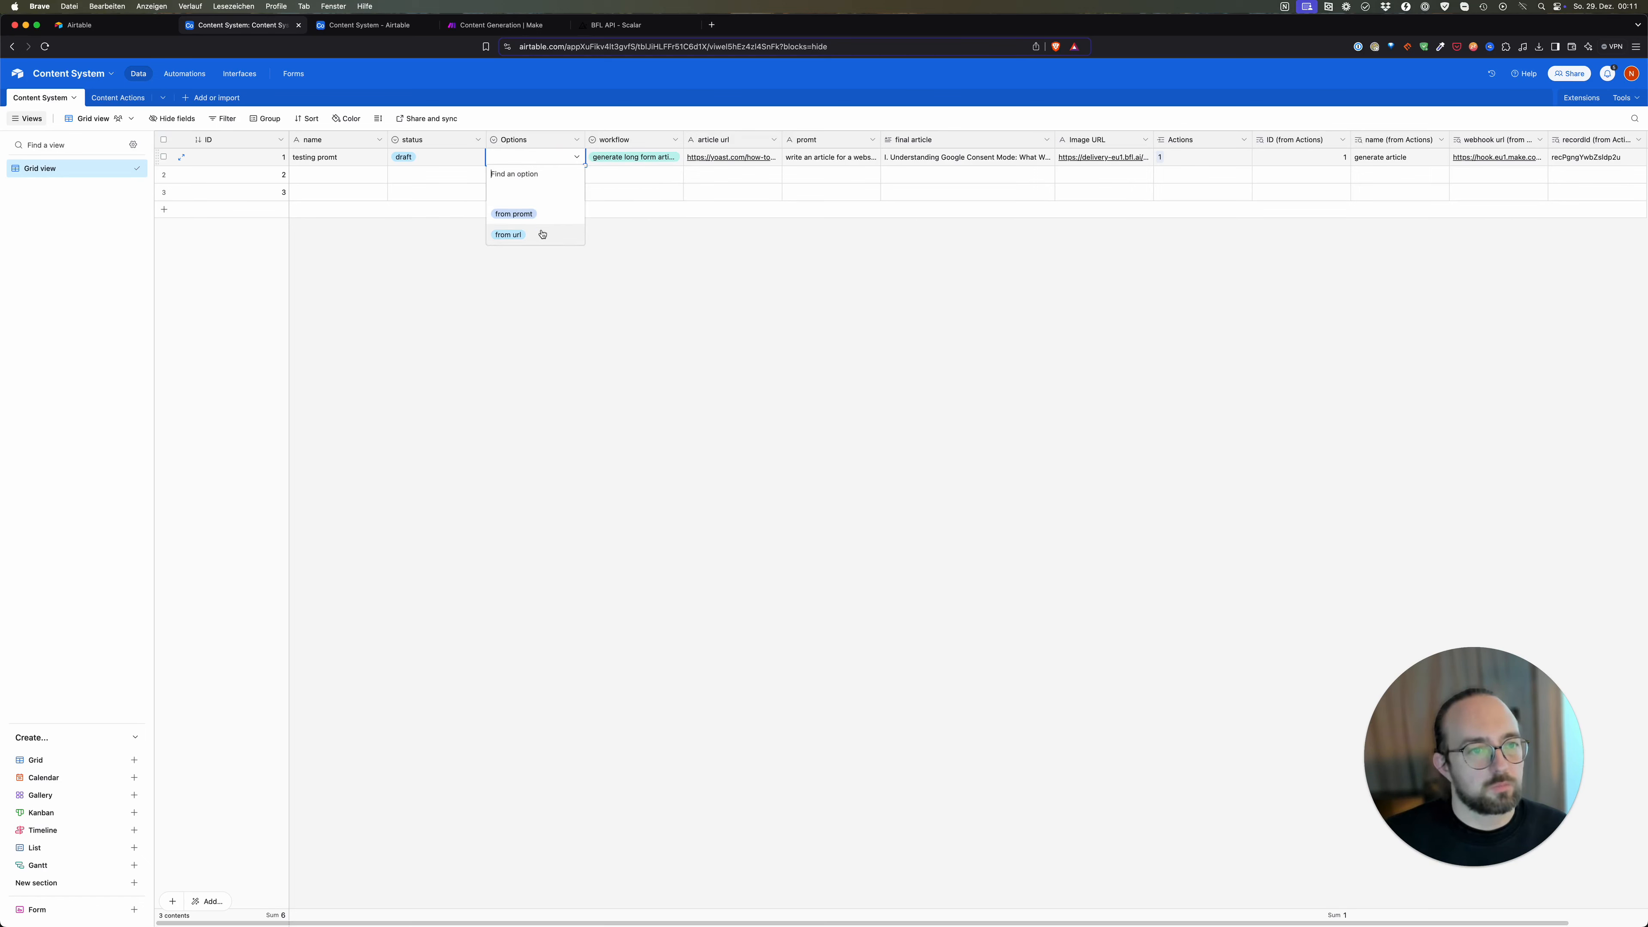
left_click(697, 256)
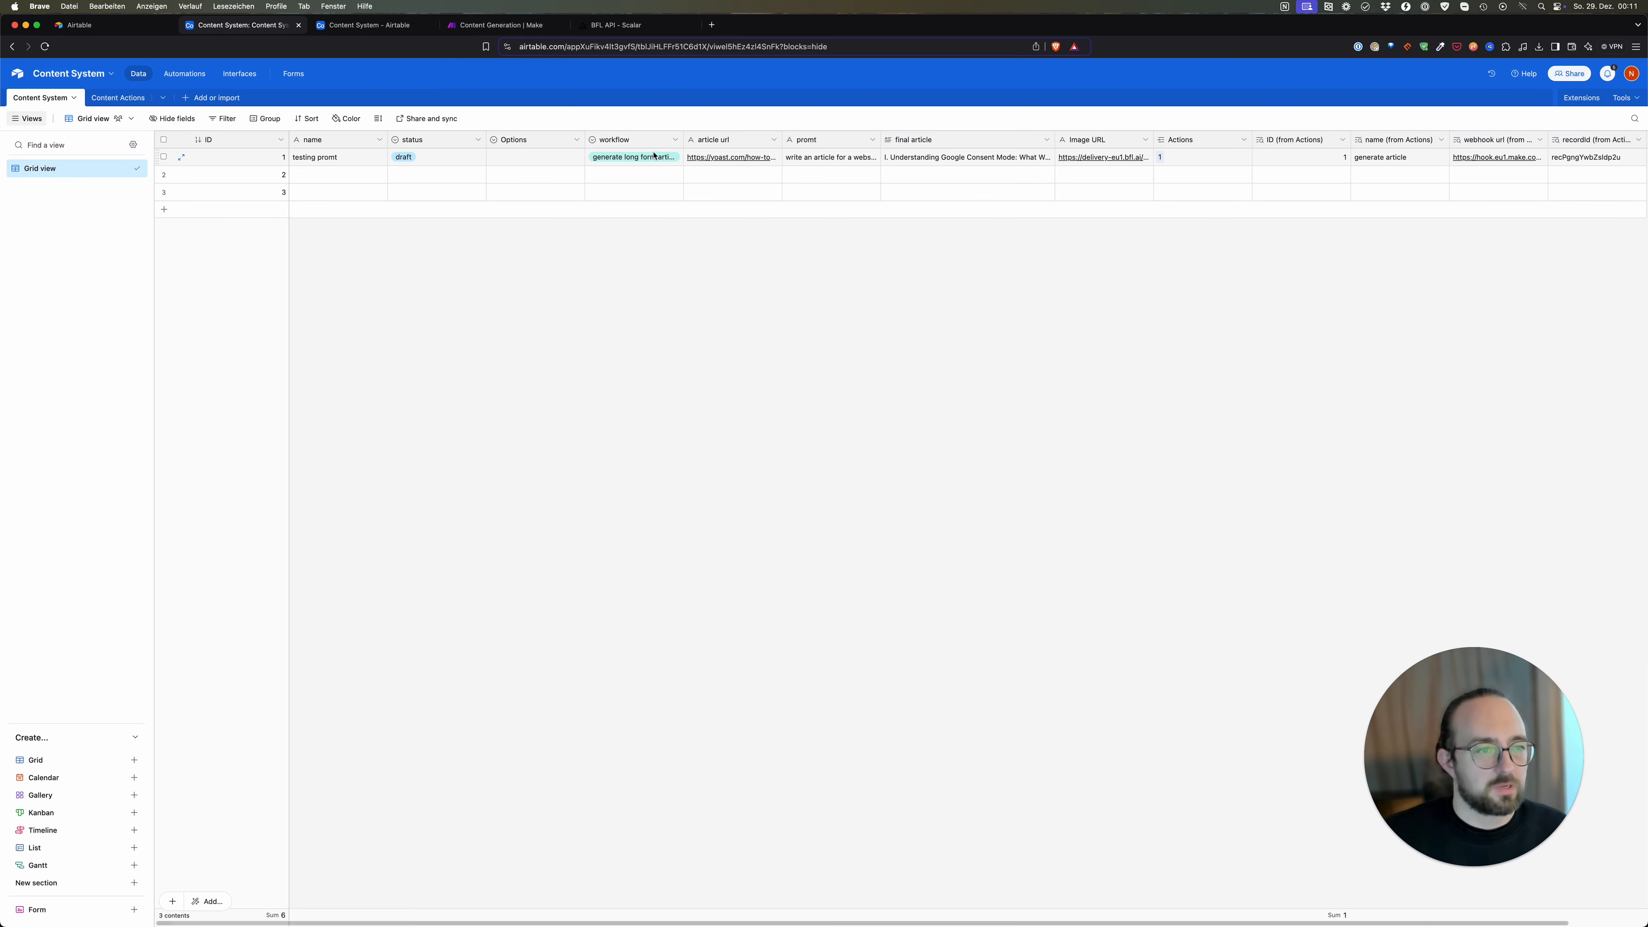
left_click(672, 159)
left_click(675, 157)
left_click(647, 268)
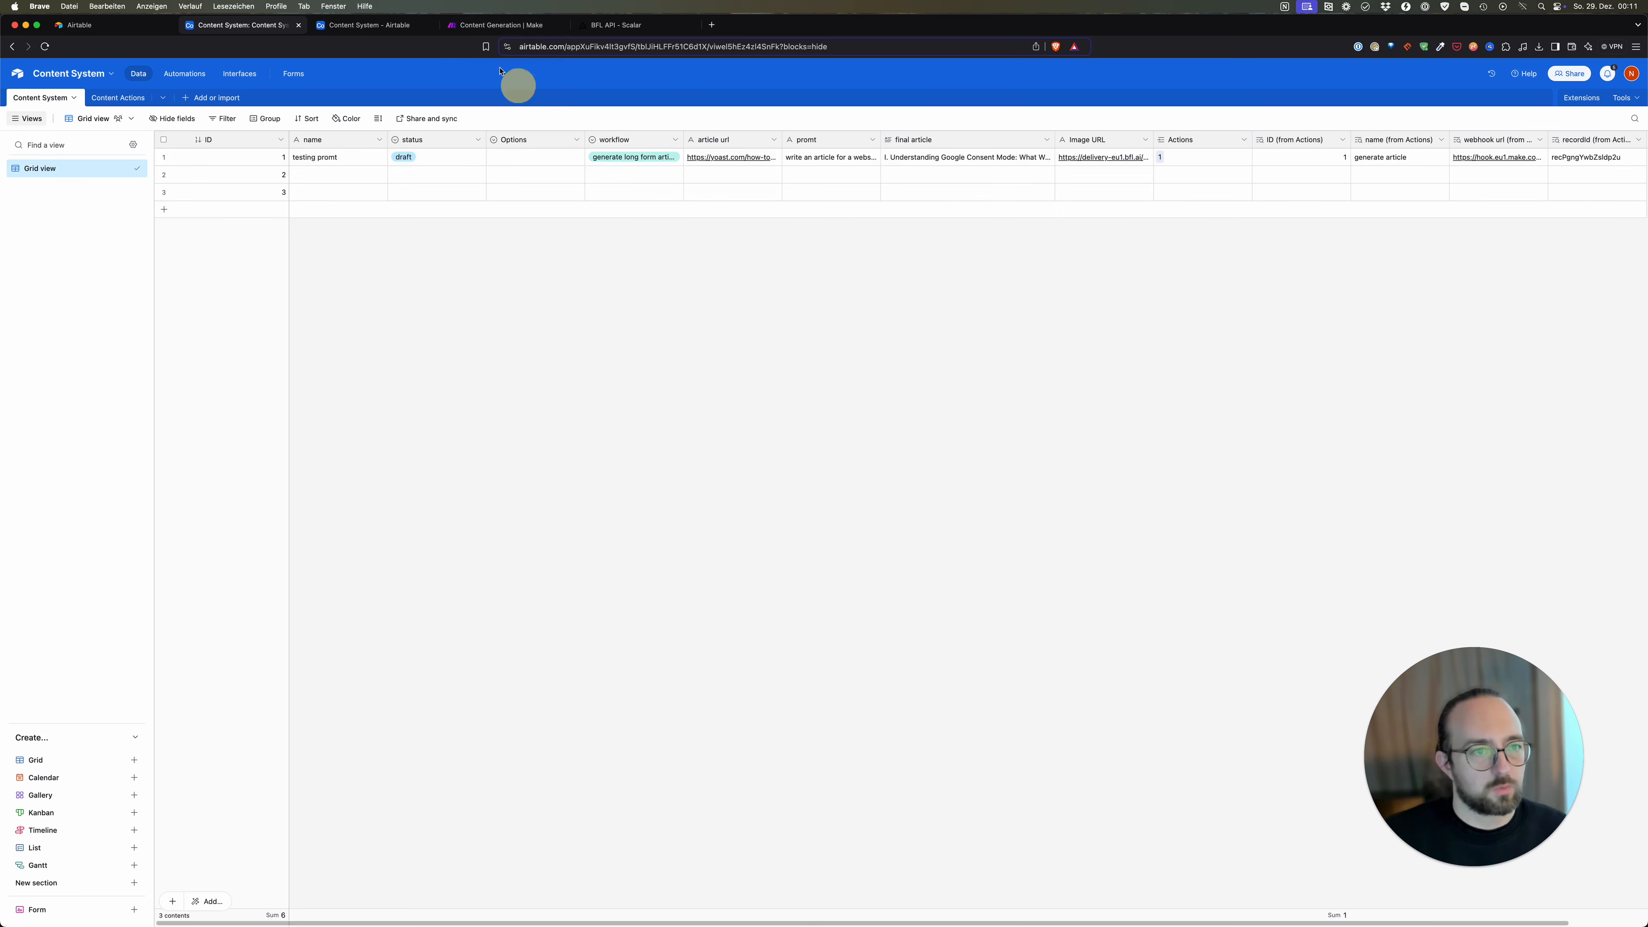
Step: Return to the Make scenario, clone the HTTP module, connect the copy to the Router and place it above the long form route
left_click(493, 26)
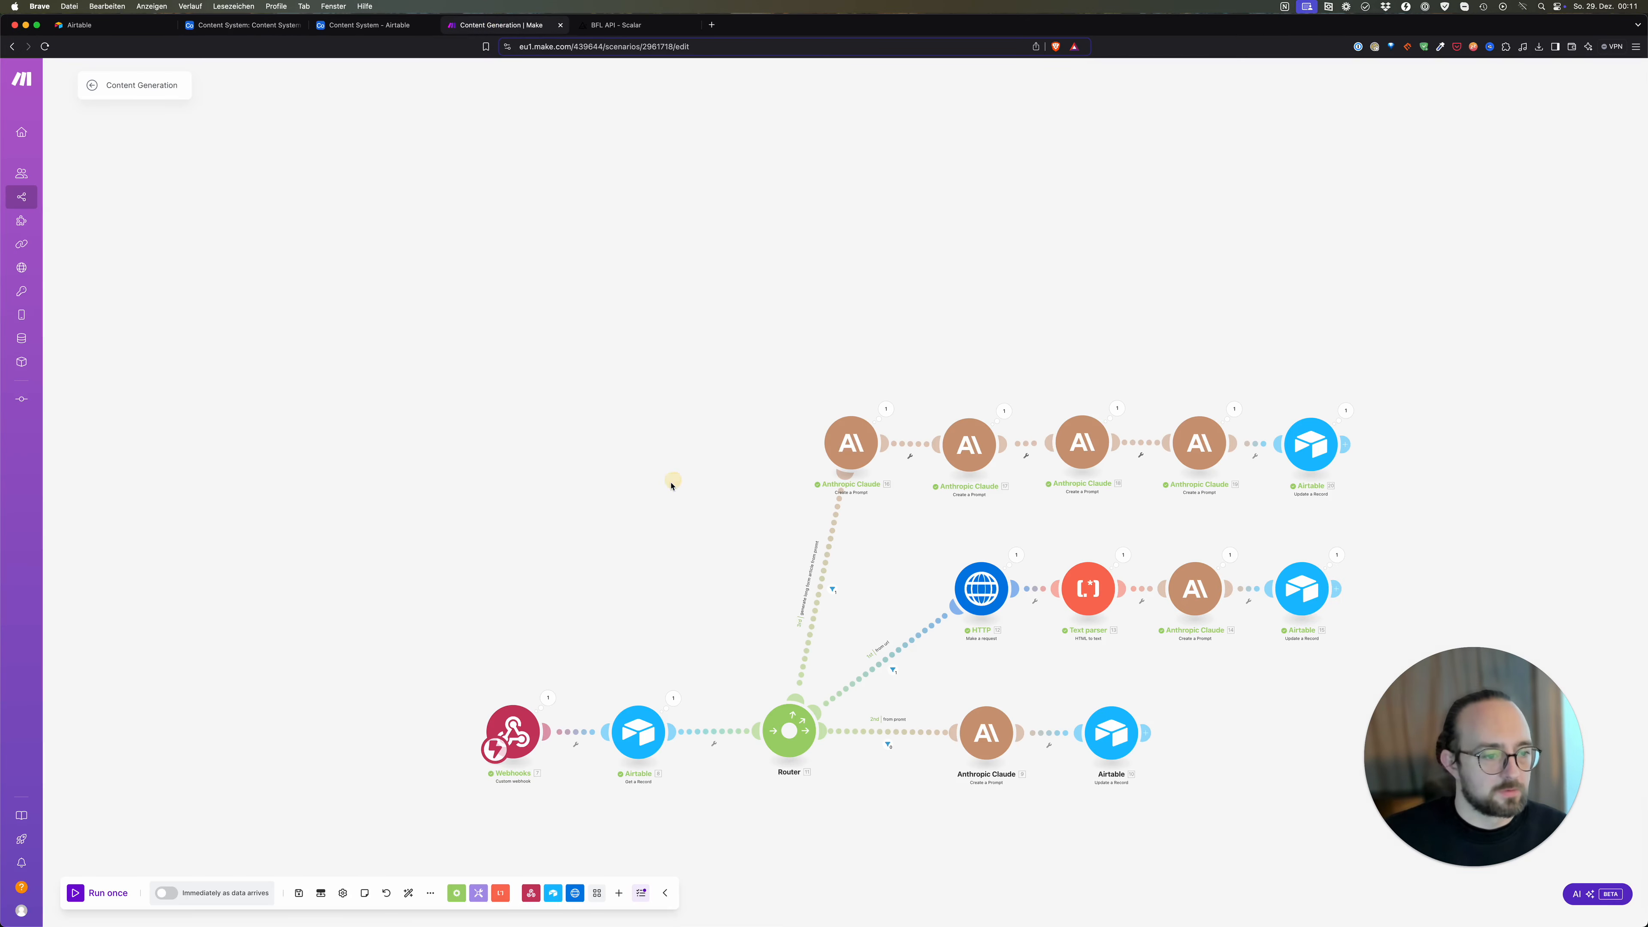
right_click(846, 452)
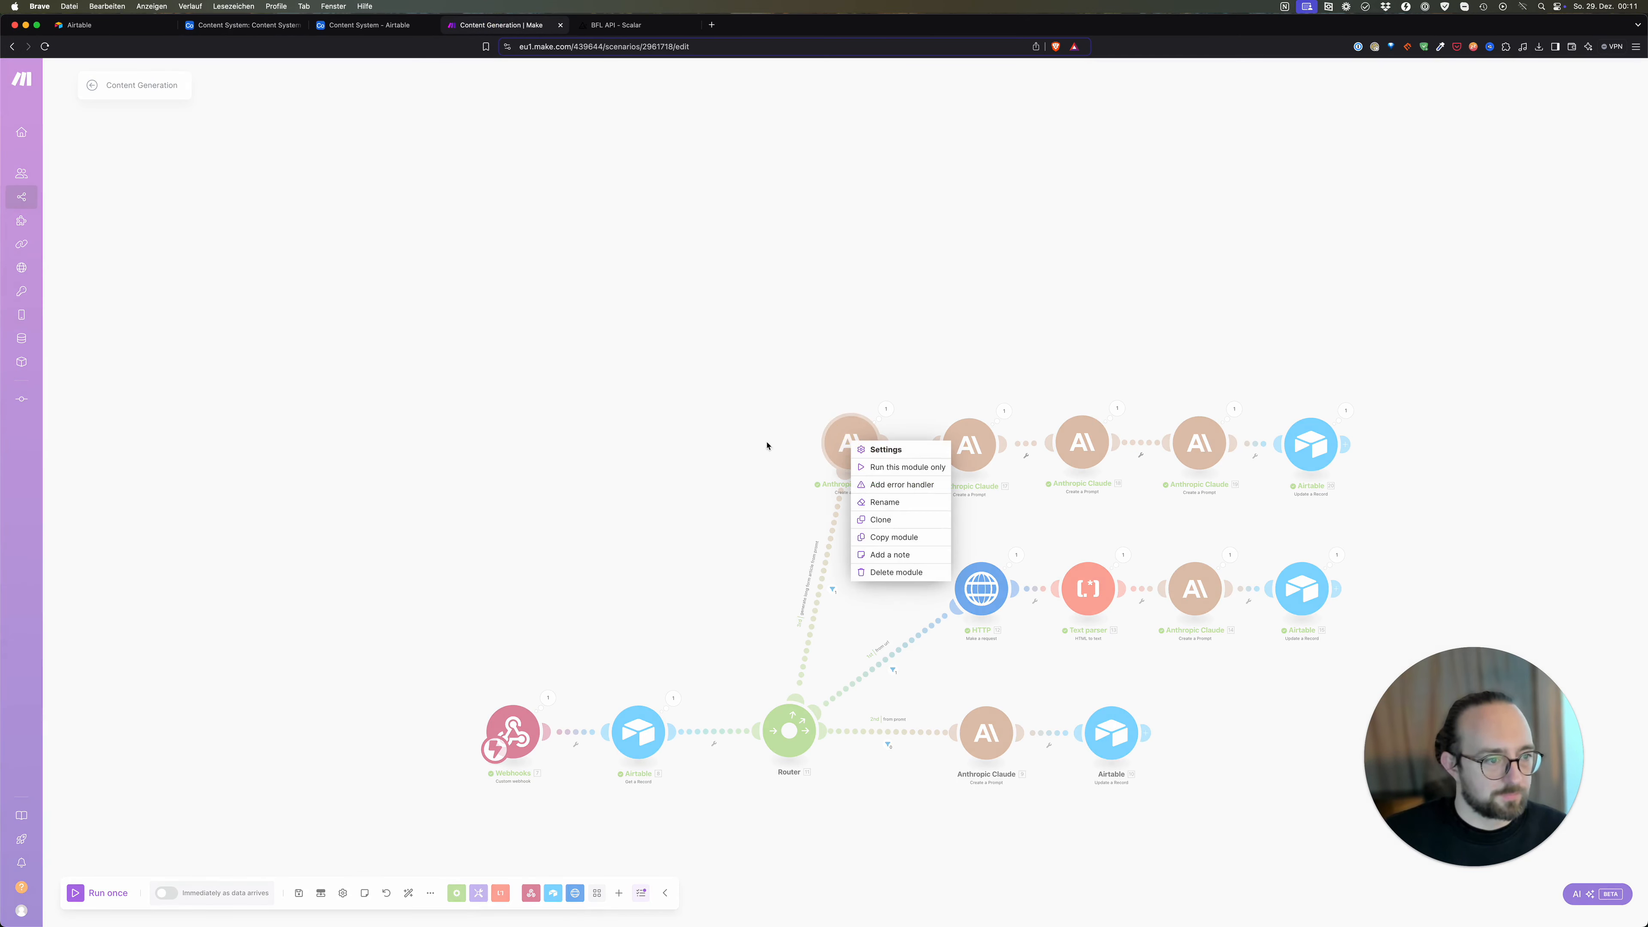
left_click(786, 453)
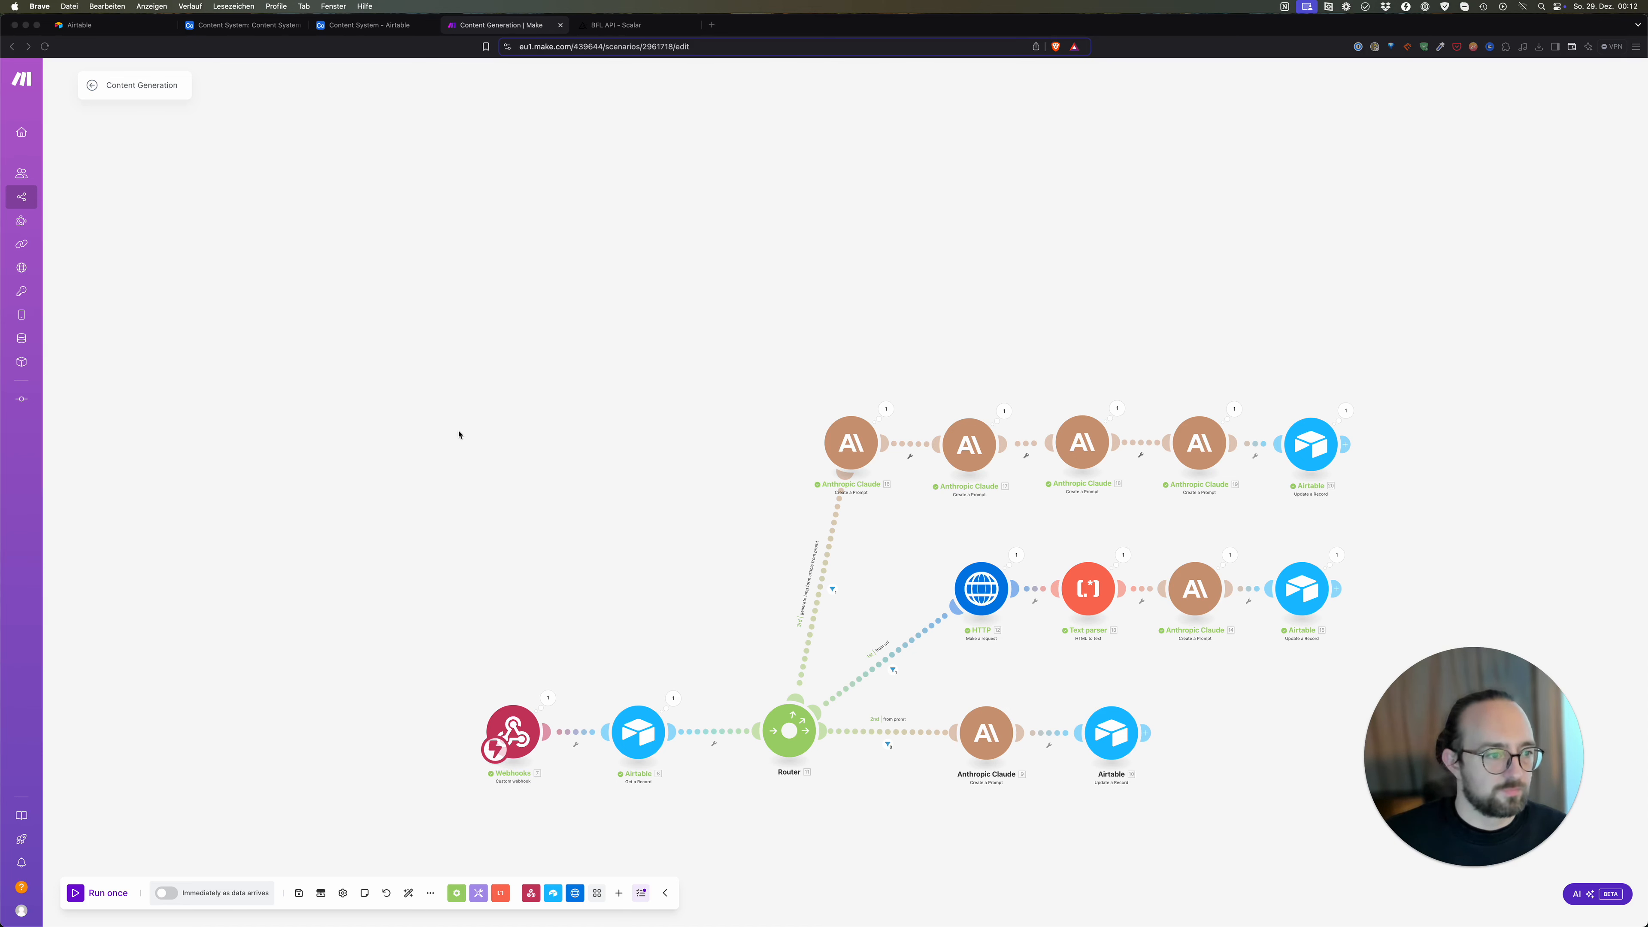
left_click(459, 434)
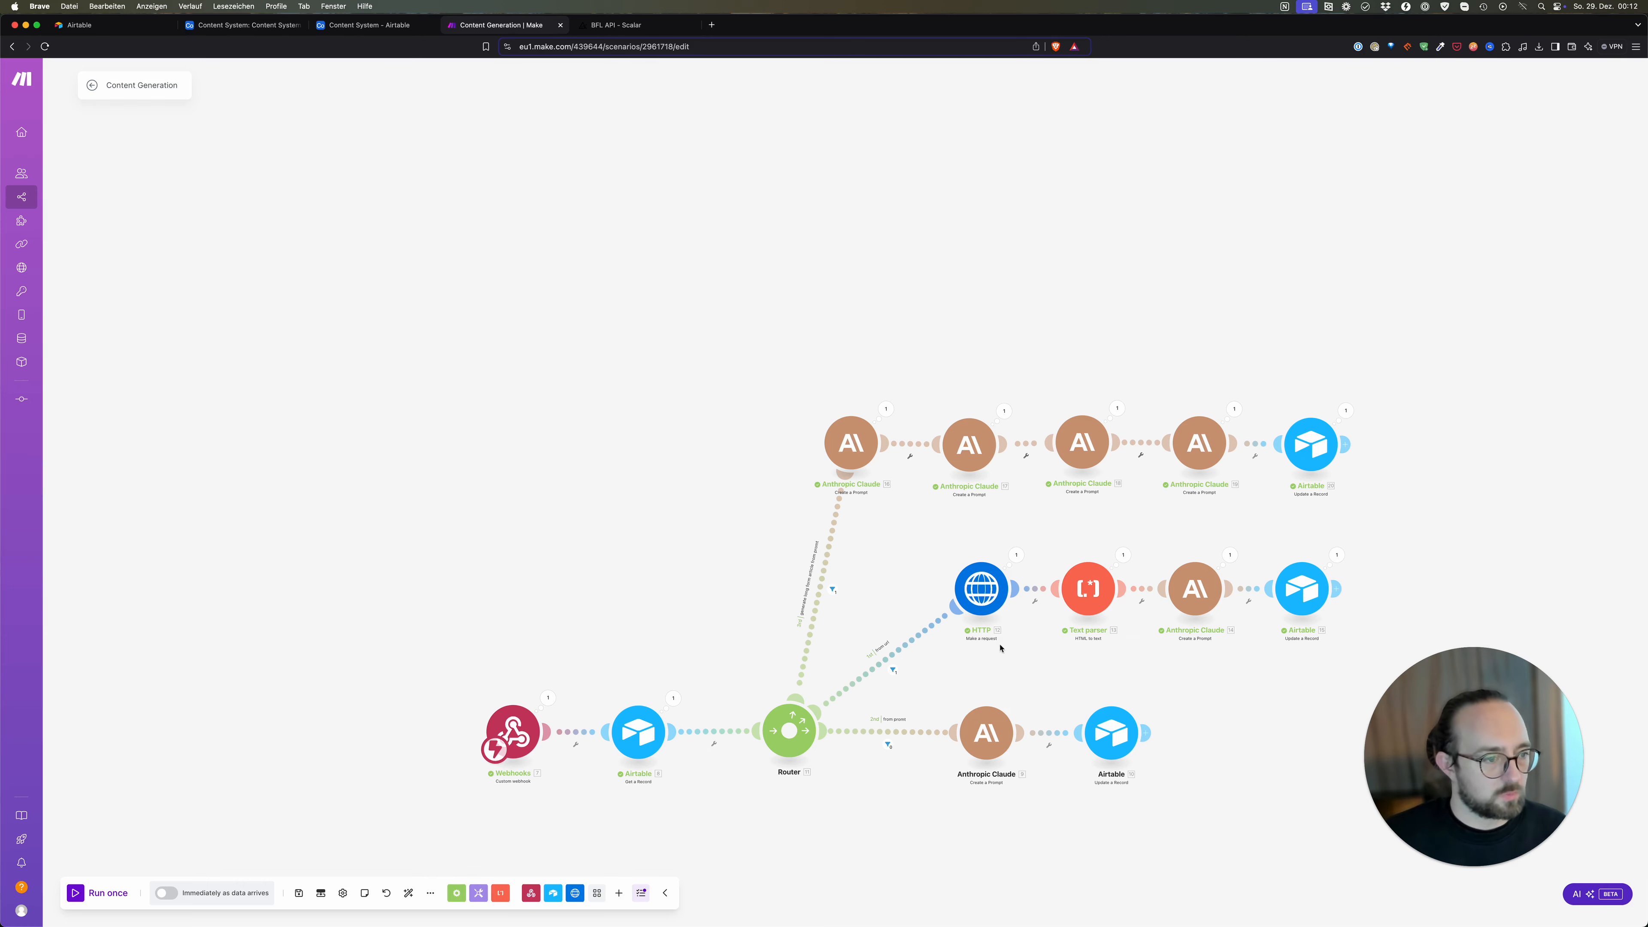
right_click(984, 591)
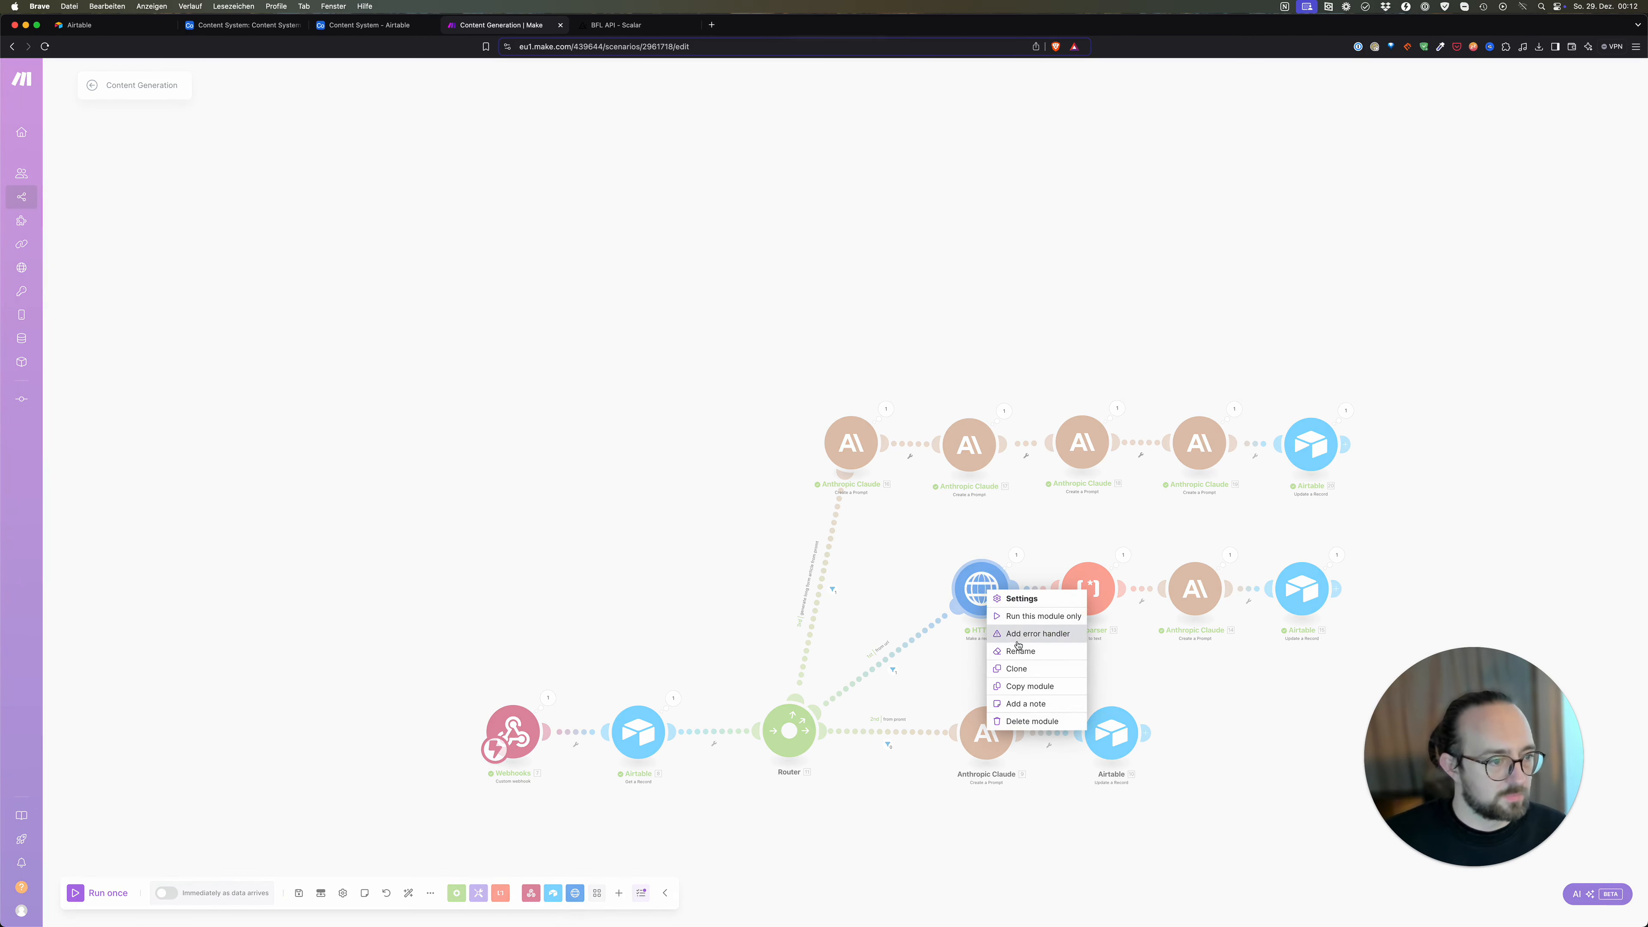
left_click(1015, 668)
mouse_move(1003, 614)
left_mouse_down()
mouse_move(678, 485)
mouse_move(735, 674)
mouse_move(781, 725)
left_mouse_up()
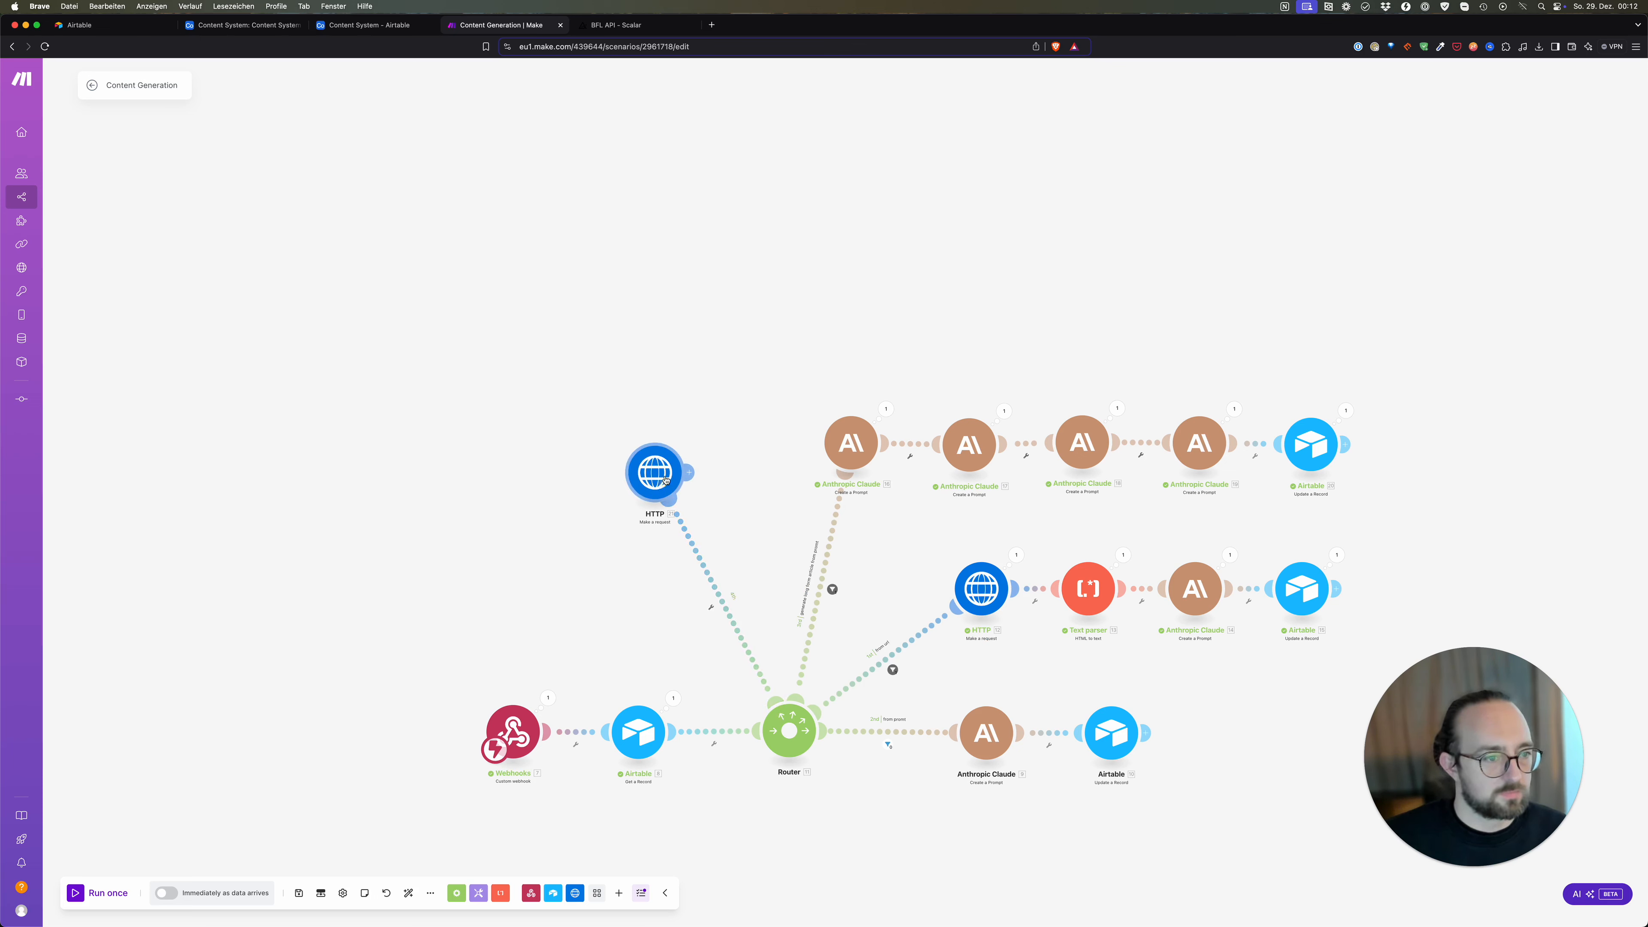
left_click_drag(663, 487, 729, 362)
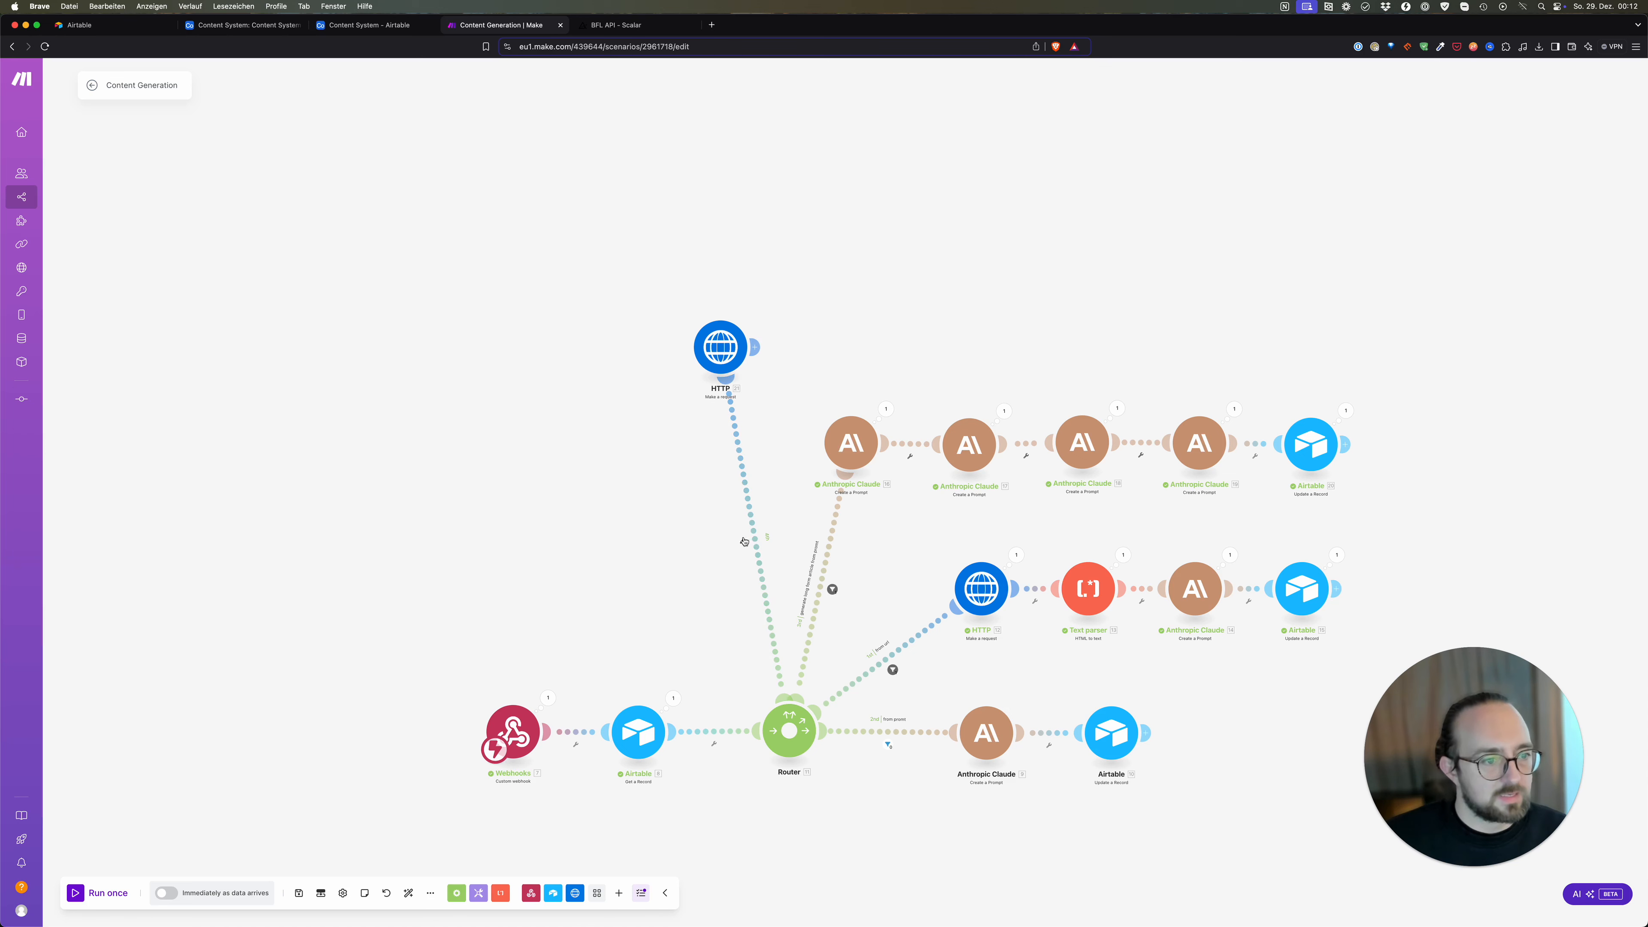
Step: Filter the new HTTP route on workflow equal to "generate long form content" and Options equal to "from url"
left_click(758, 543)
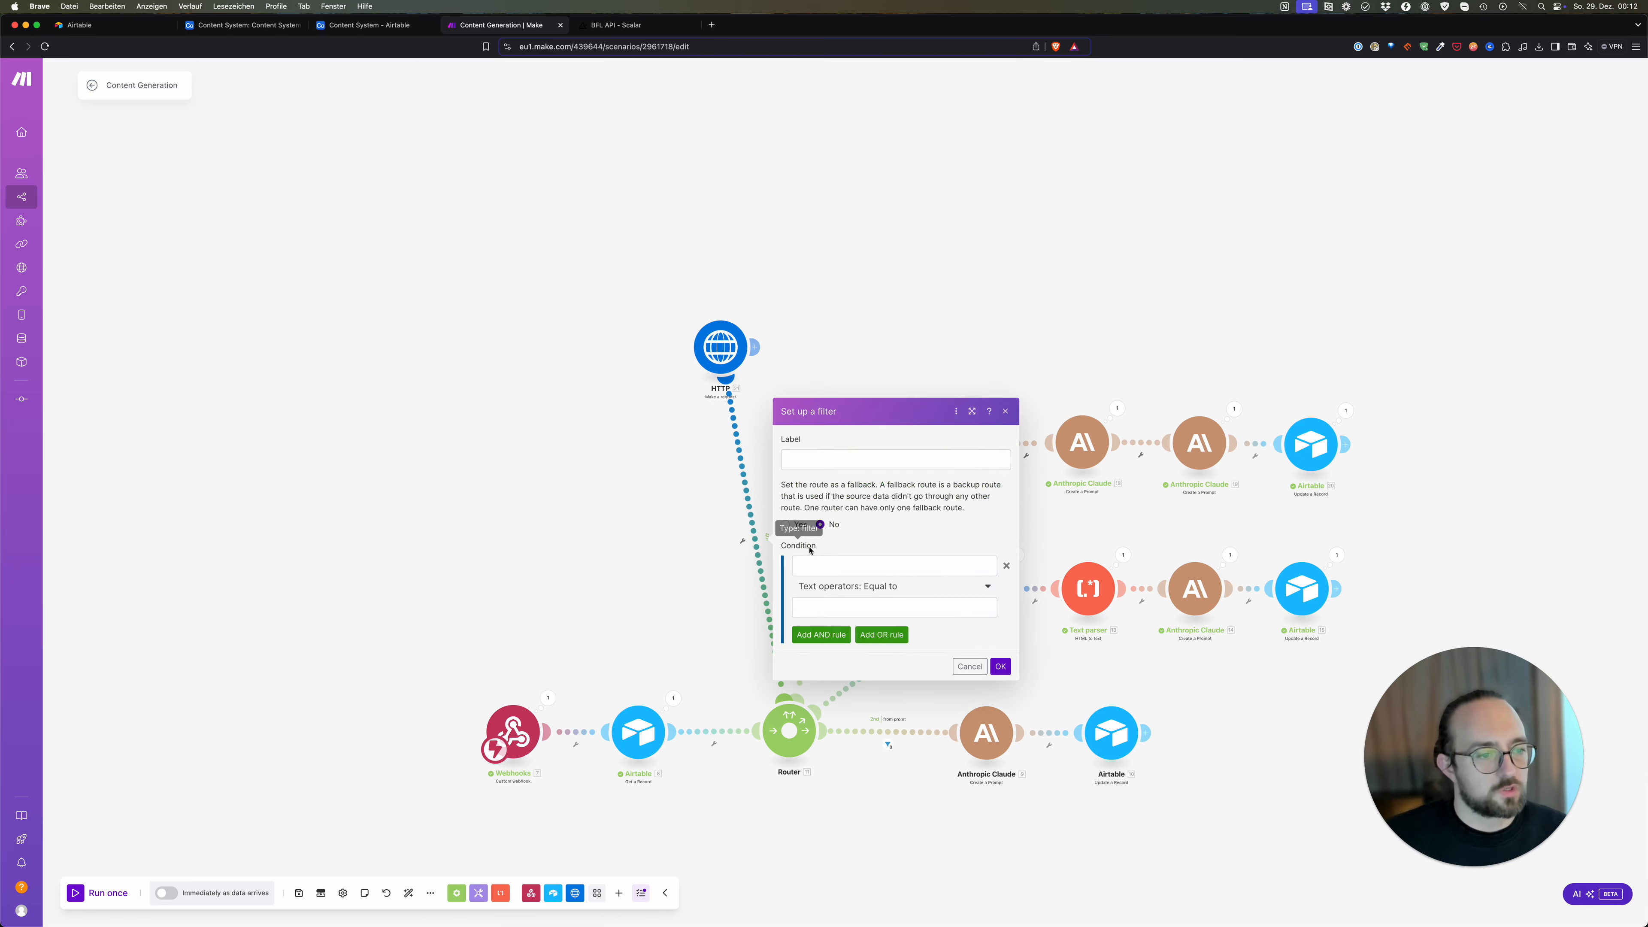
left_click(903, 567)
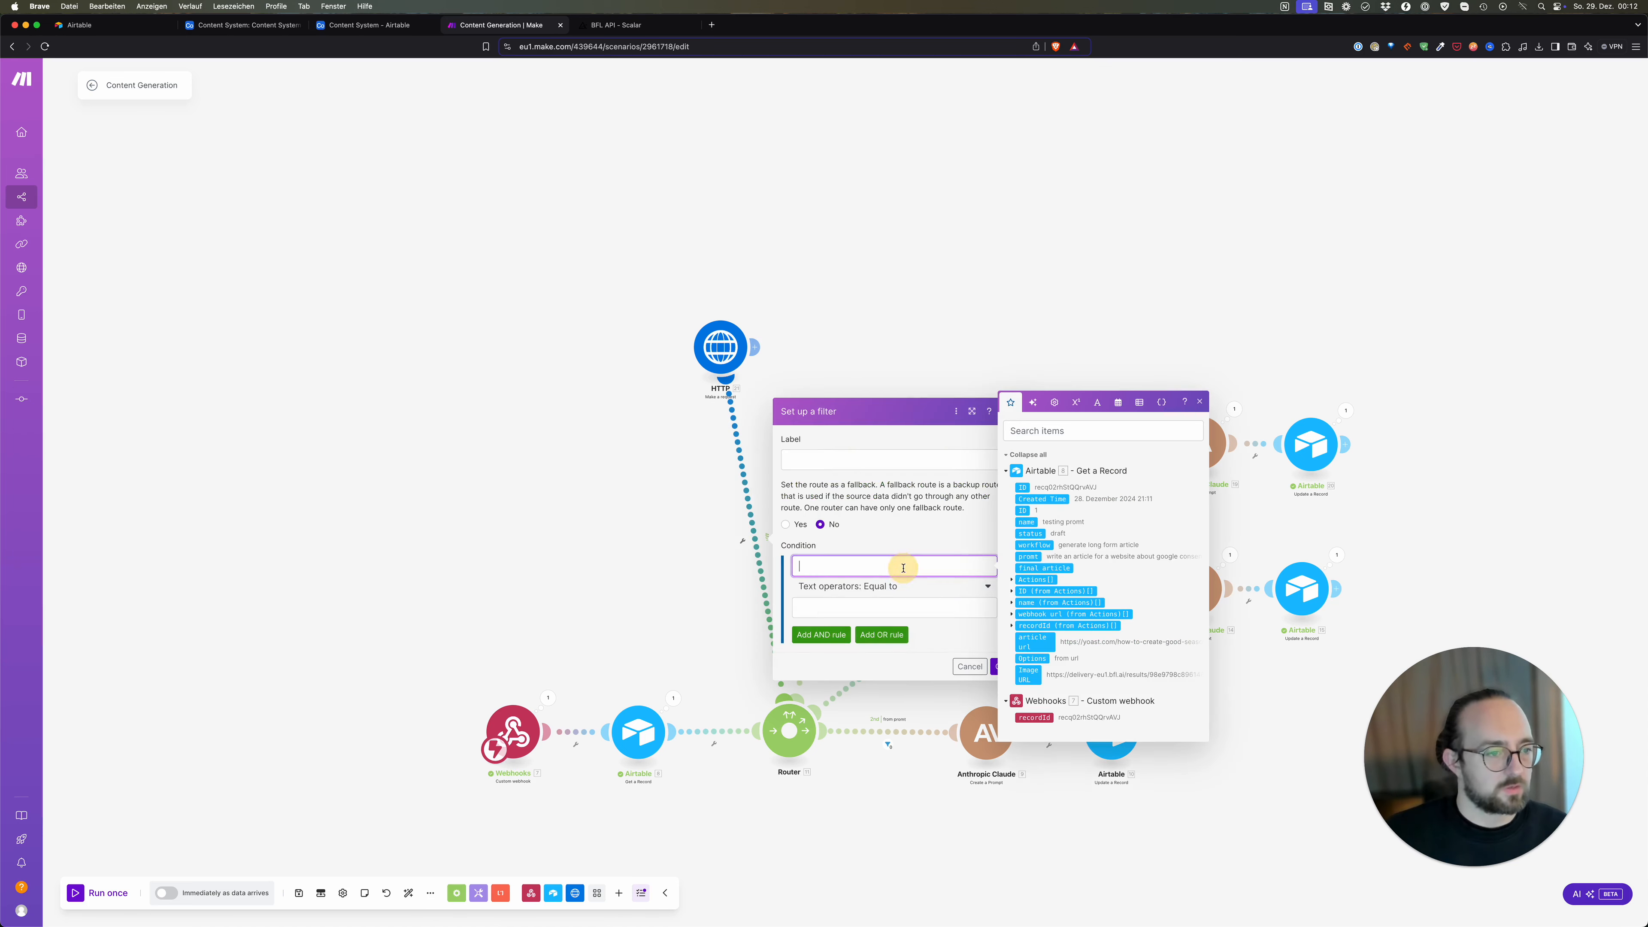
left_click(1041, 545)
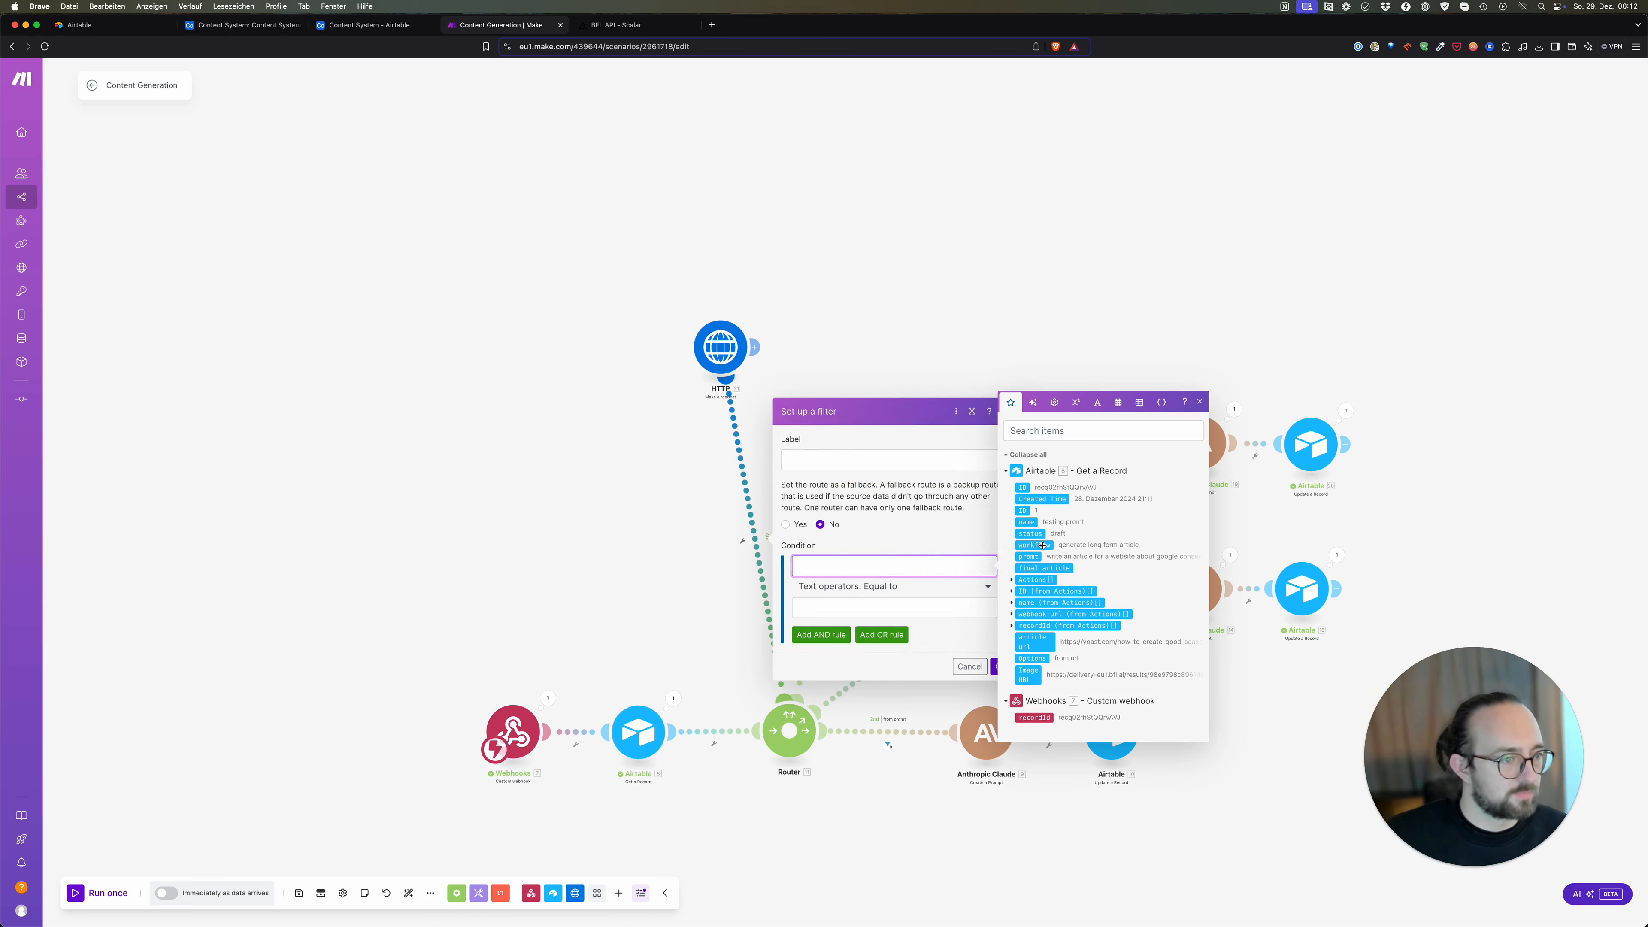
left_click(889, 609)
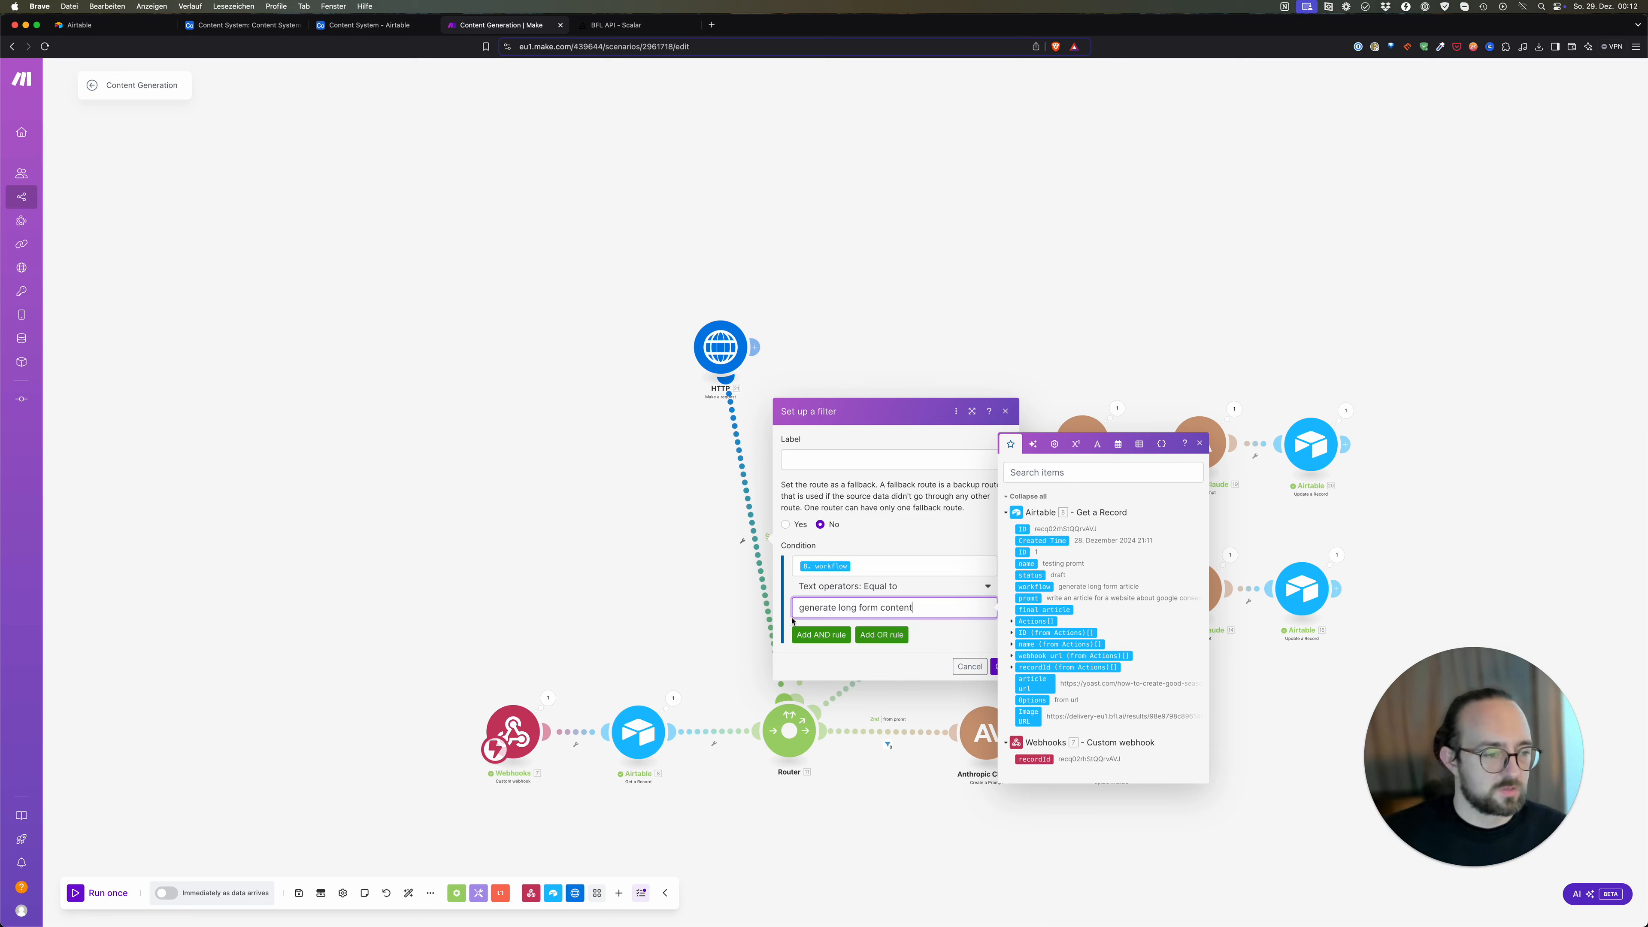
left_click(816, 636)
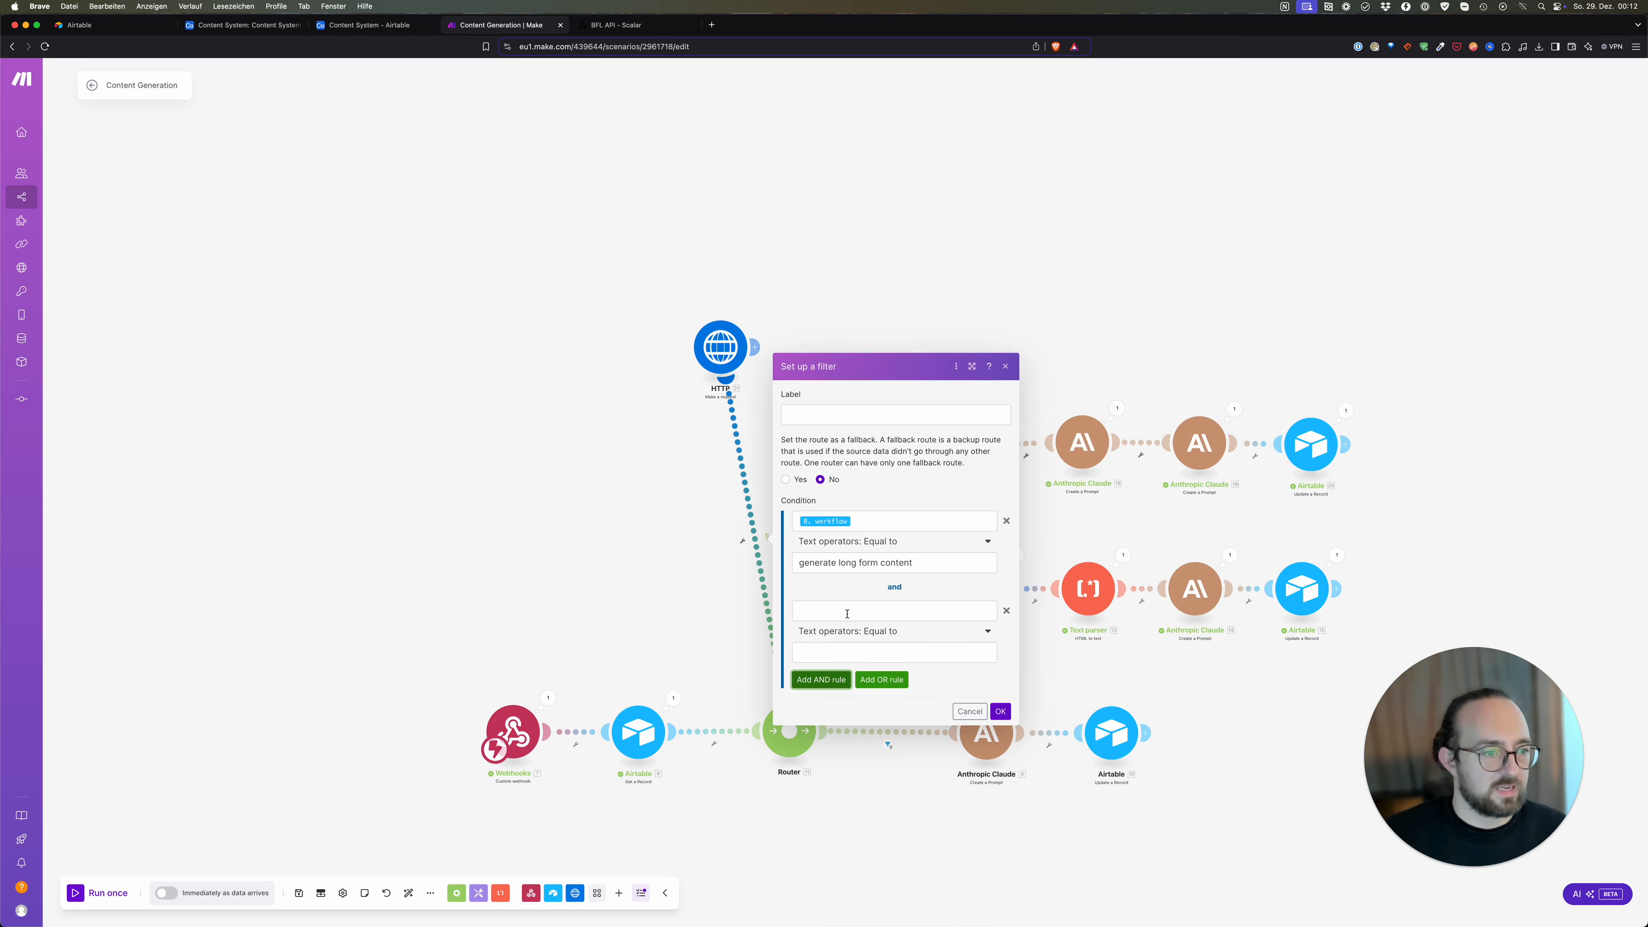
left_click(864, 611)
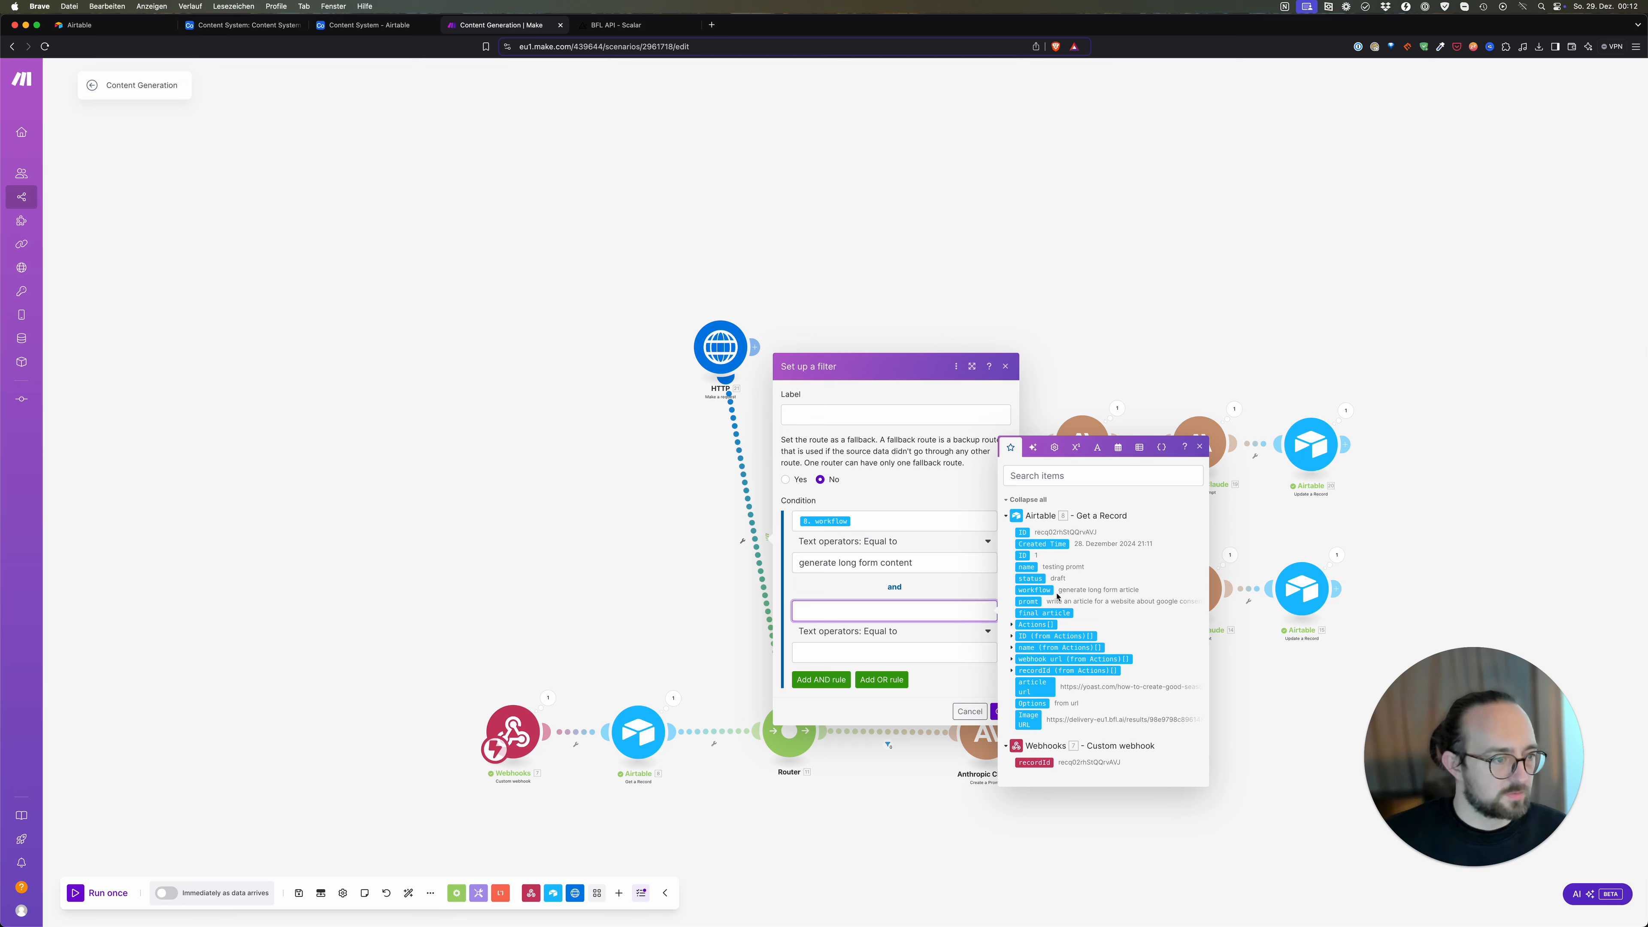
left_click(1034, 704)
left_click(880, 654)
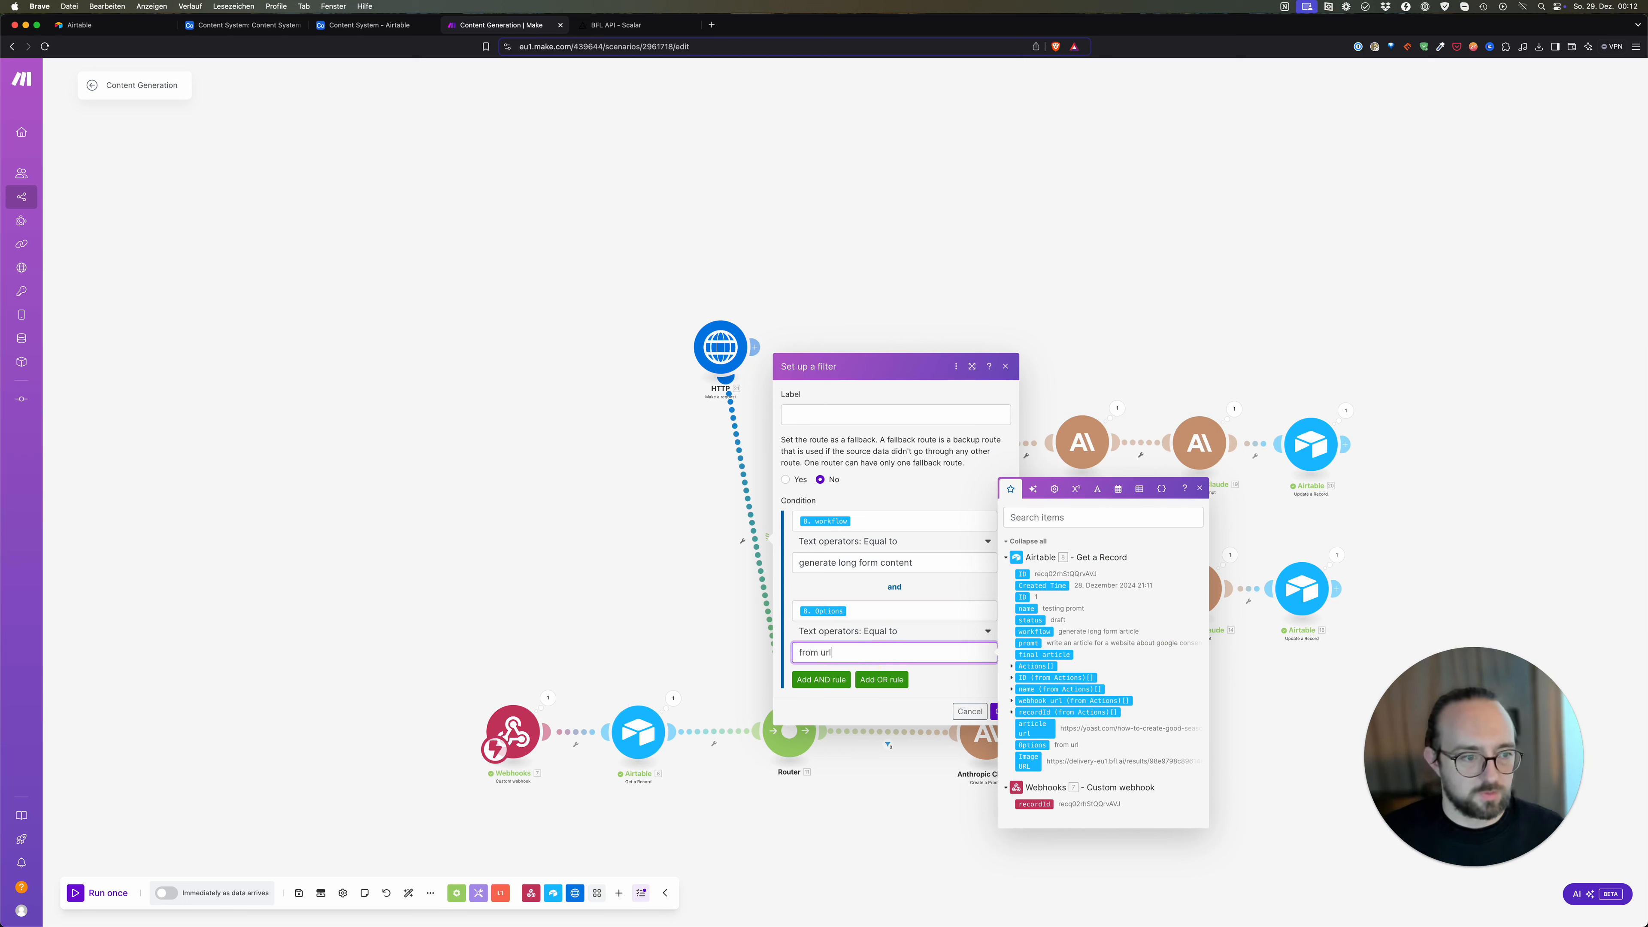
Step: Label the new route's filter "generate long form content from url" by copying its condition values, and save the filter
key("super+a")
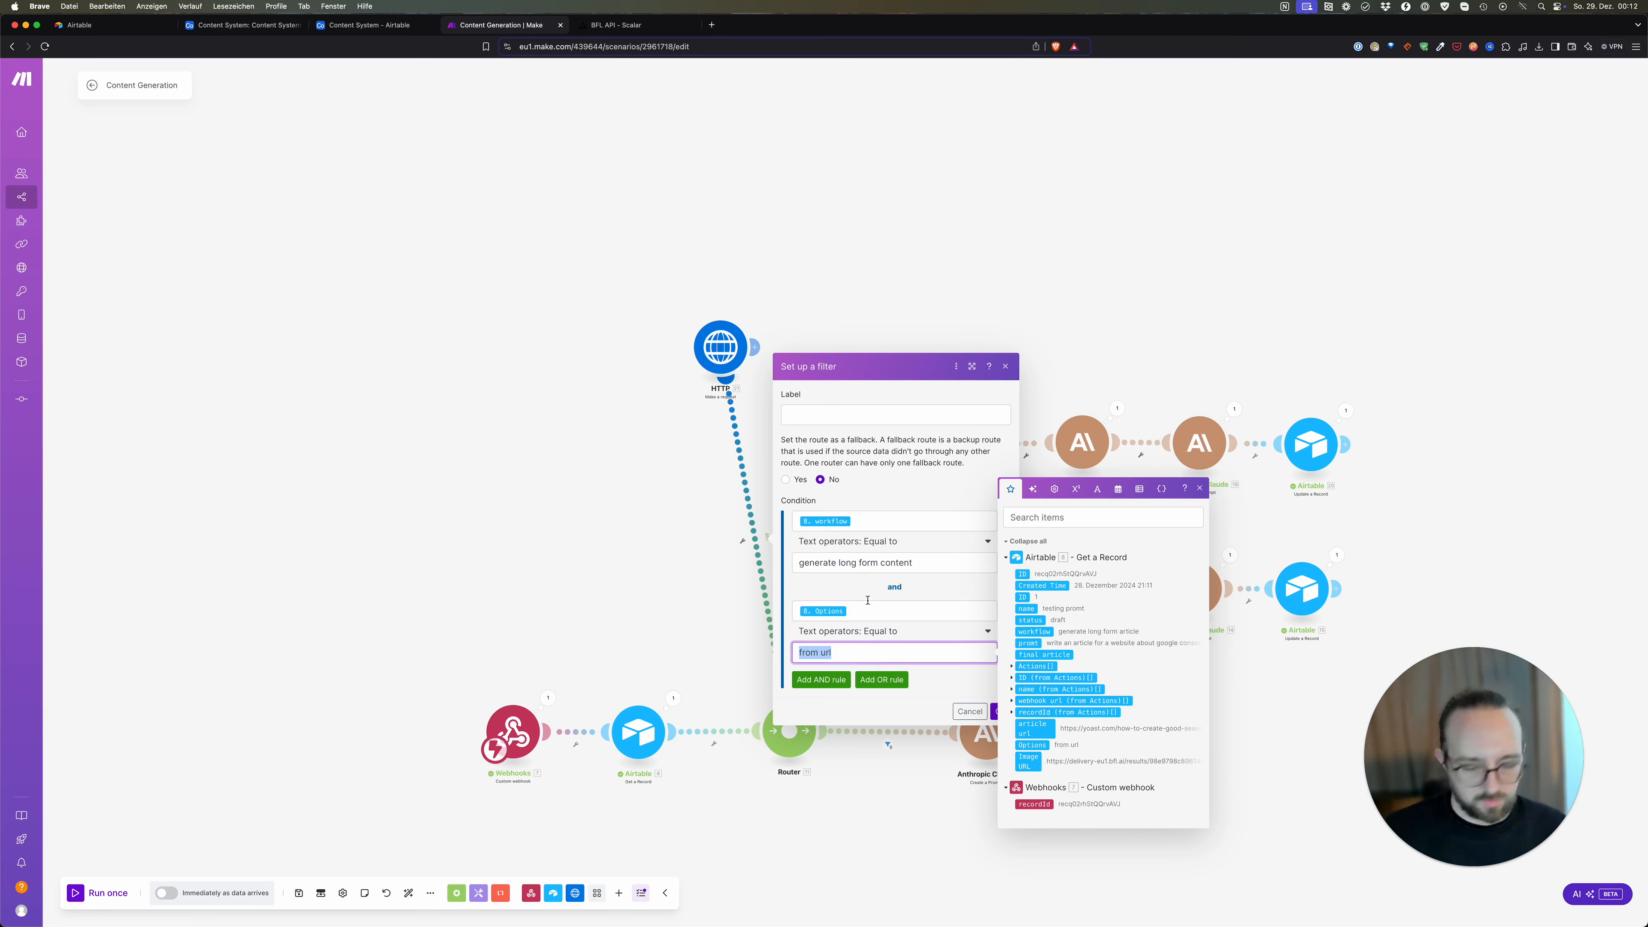
left_click(824, 565)
key("super+a")
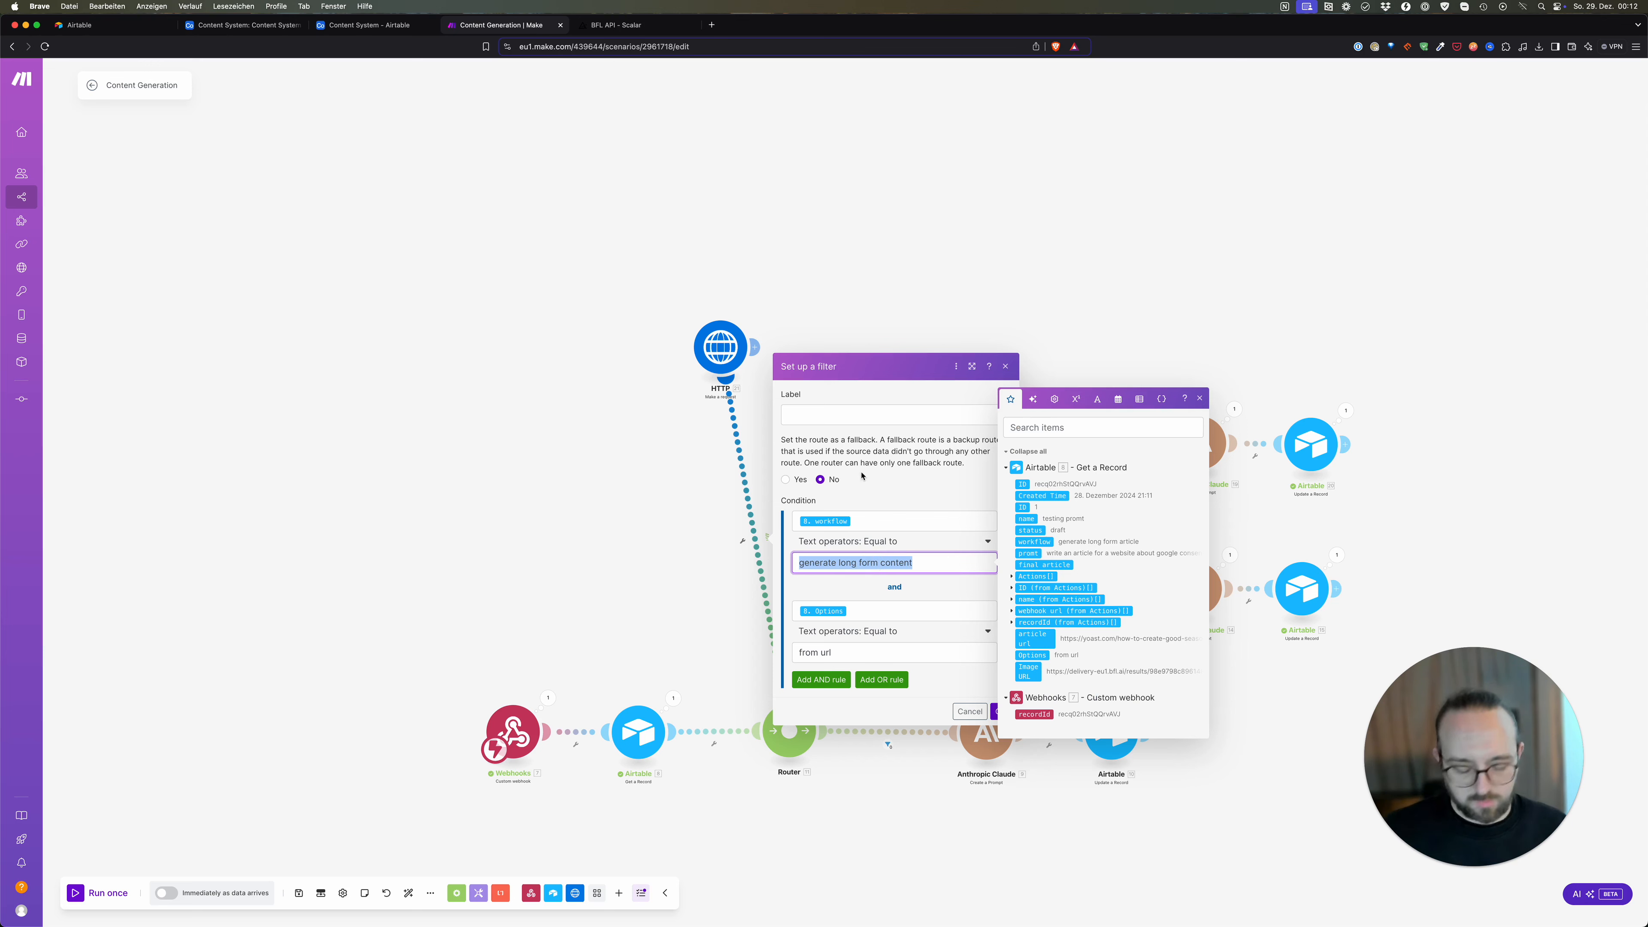
key("super+c")
left_click(852, 419)
key("super+v")
left_click_drag(835, 652, 796, 652)
left_click(936, 420)
key("super+v")
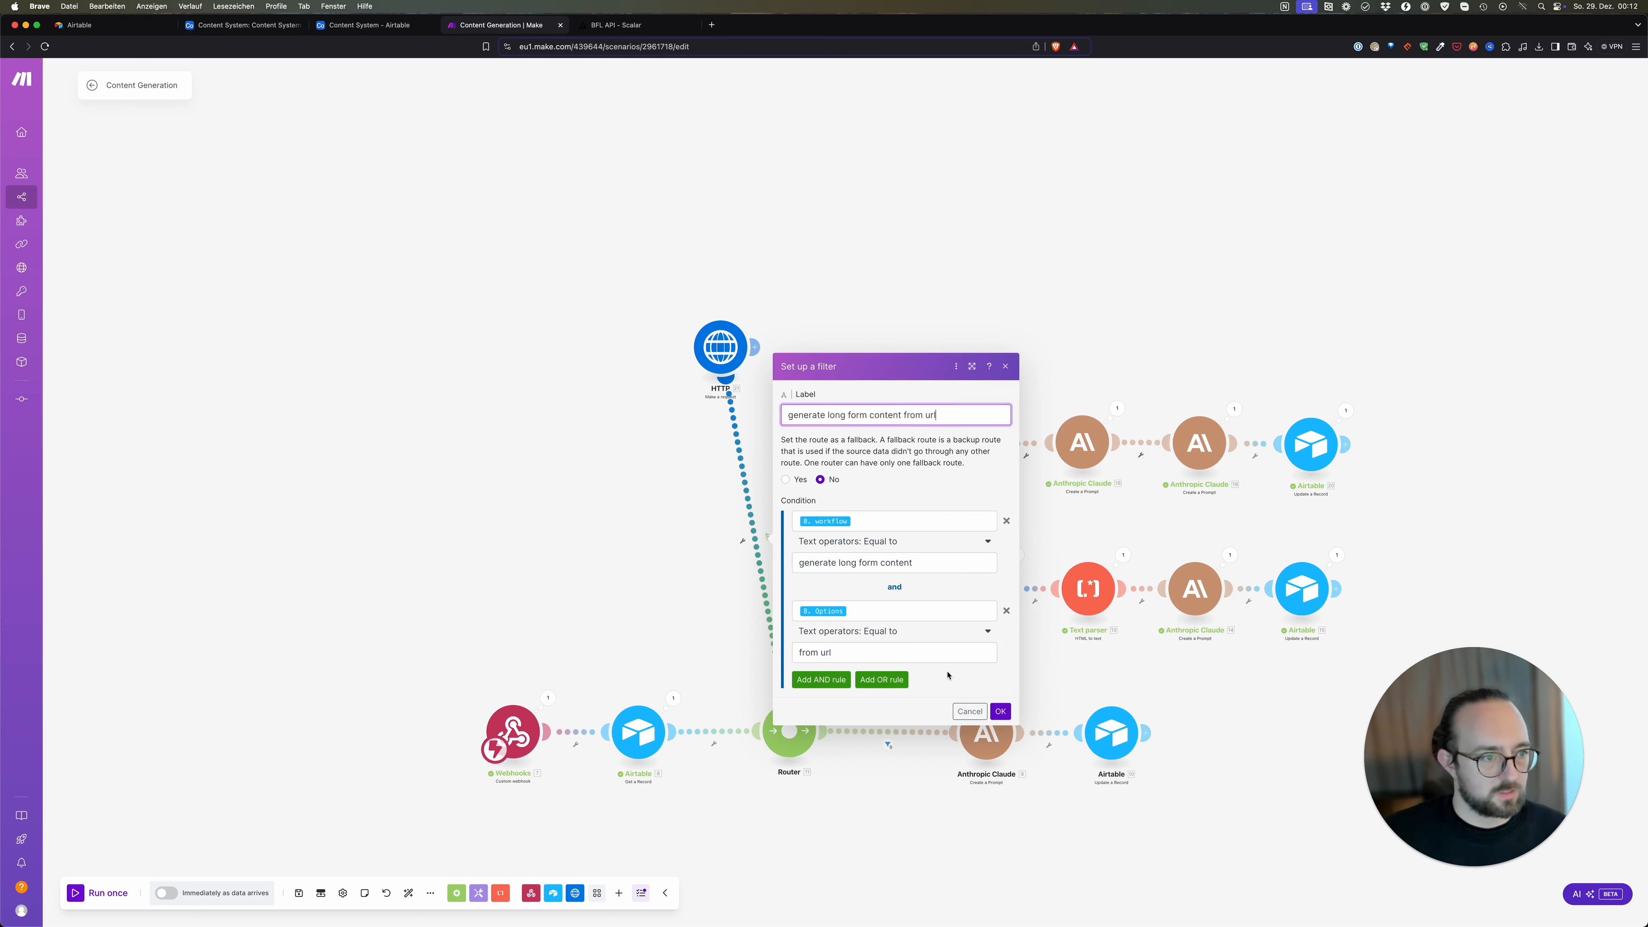
left_click(1001, 712)
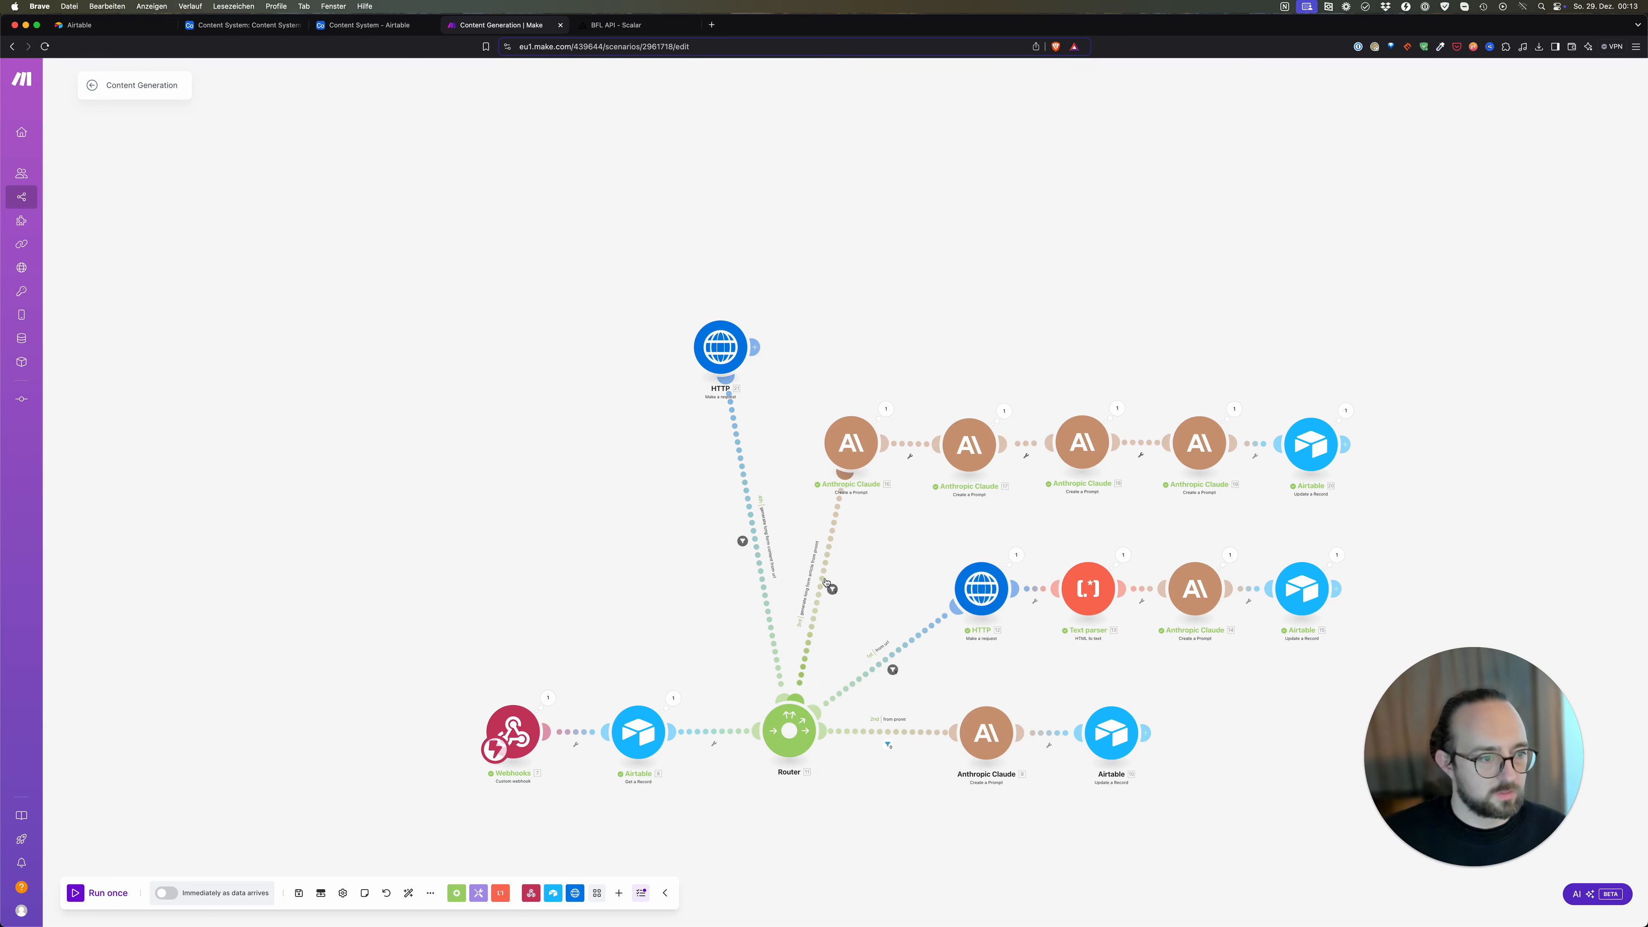
Step: Add an AND rule to the "generate long form article from promt" filter requiring Options to equal "from promt", and save it
left_click(833, 589)
left_click(886, 682)
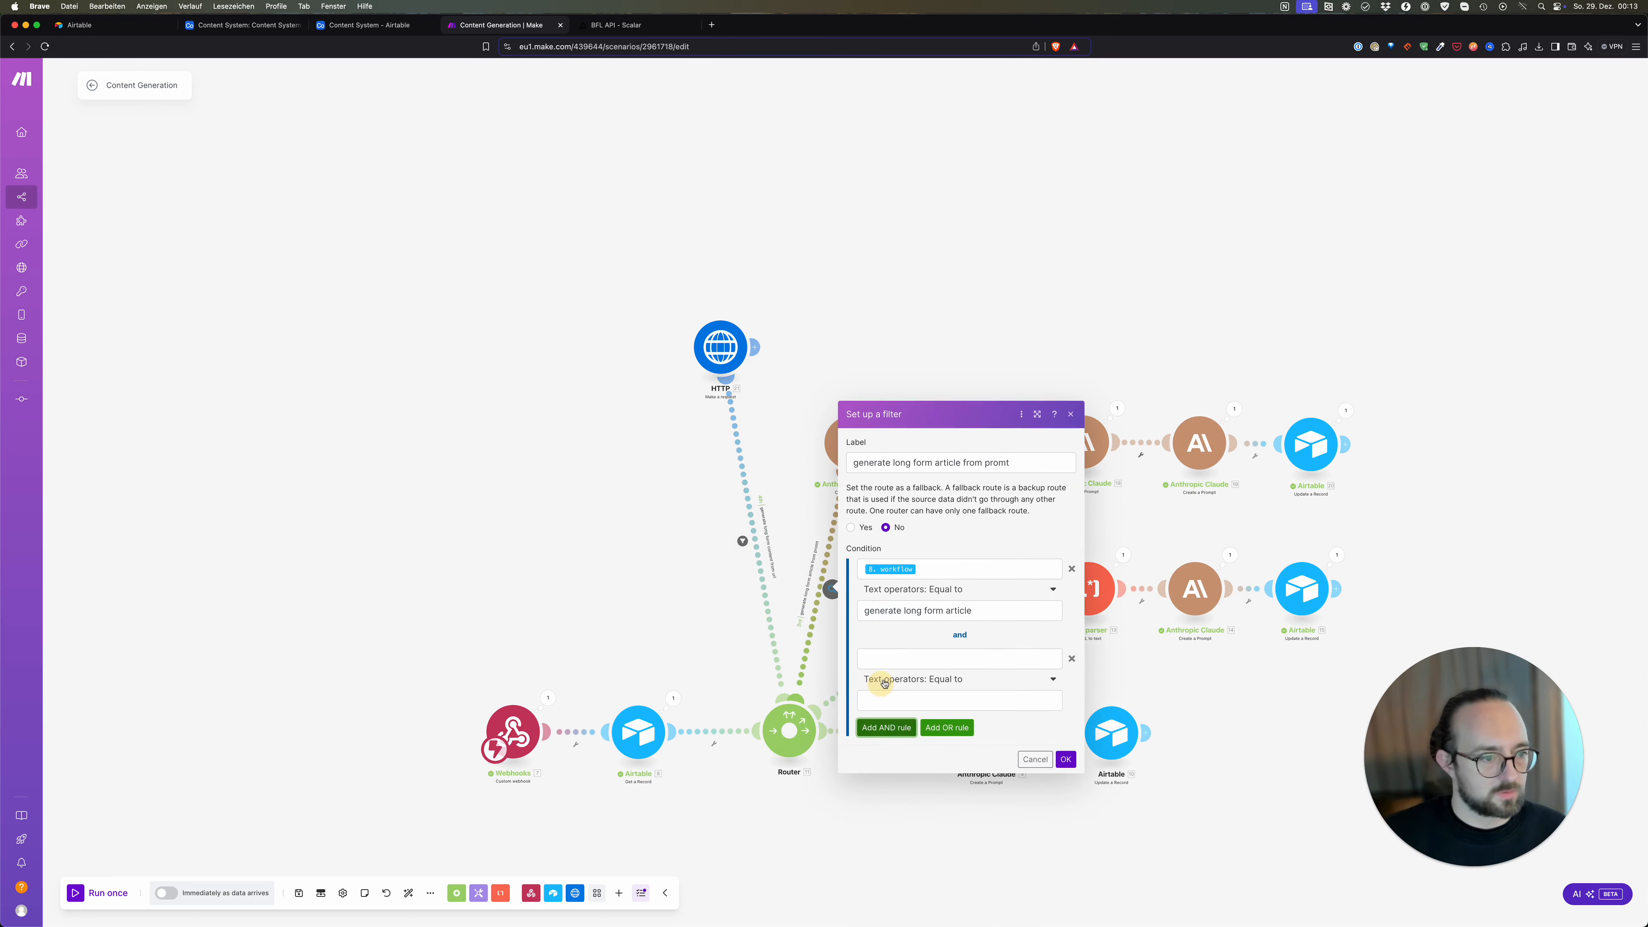
left_click(916, 659)
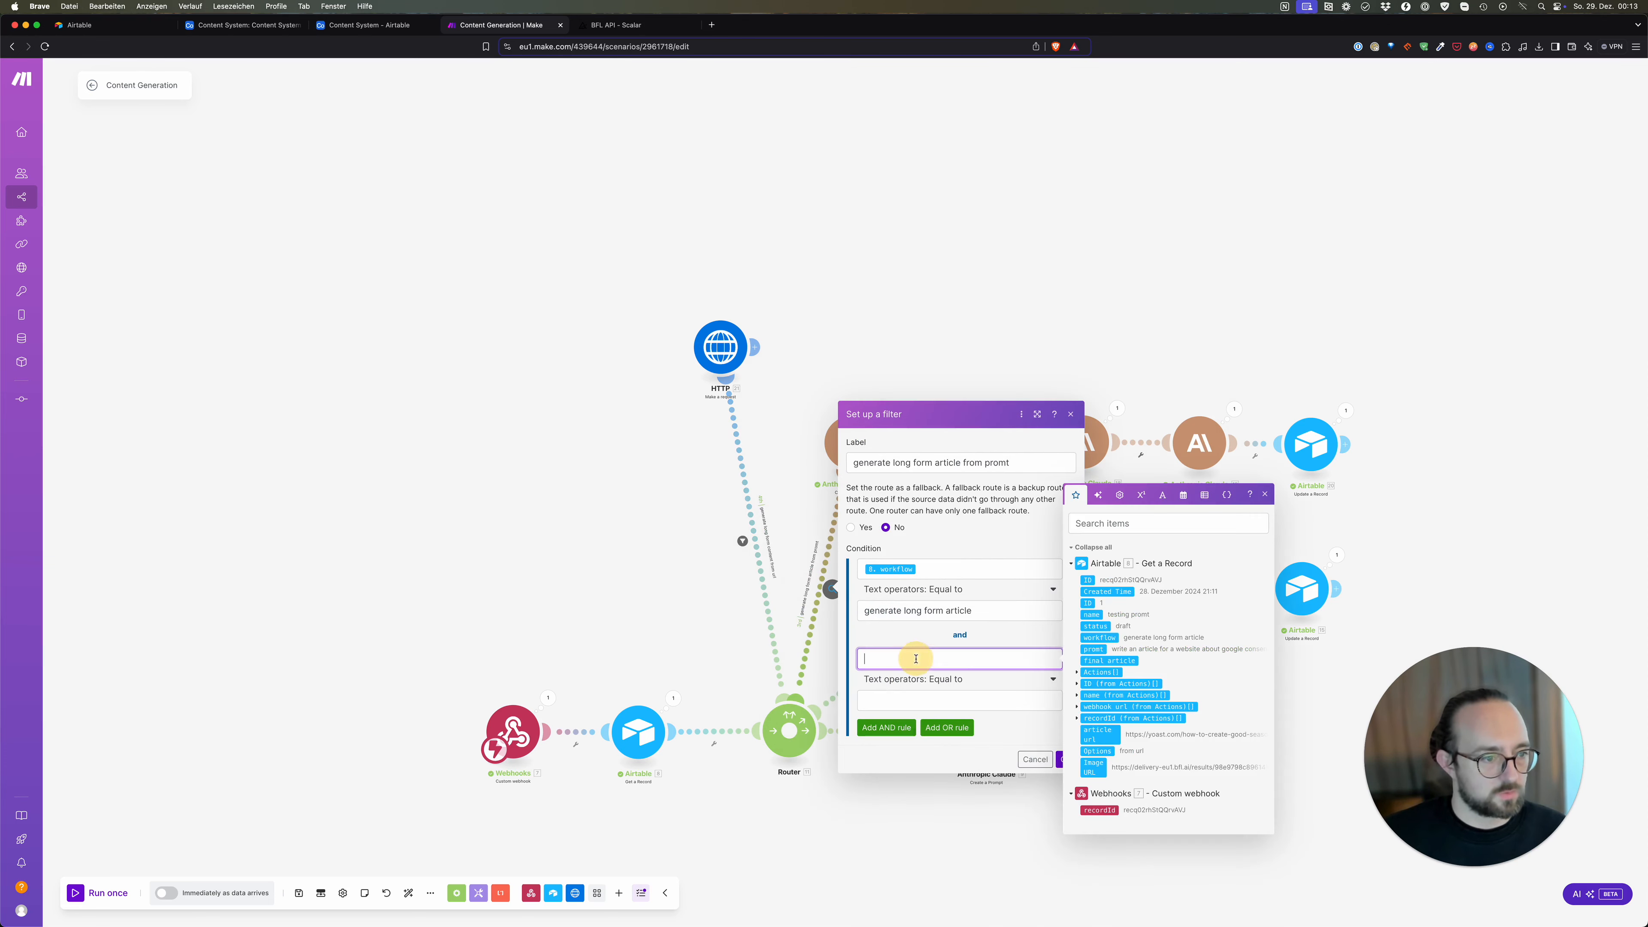
left_click(1097, 752)
left_click(974, 700)
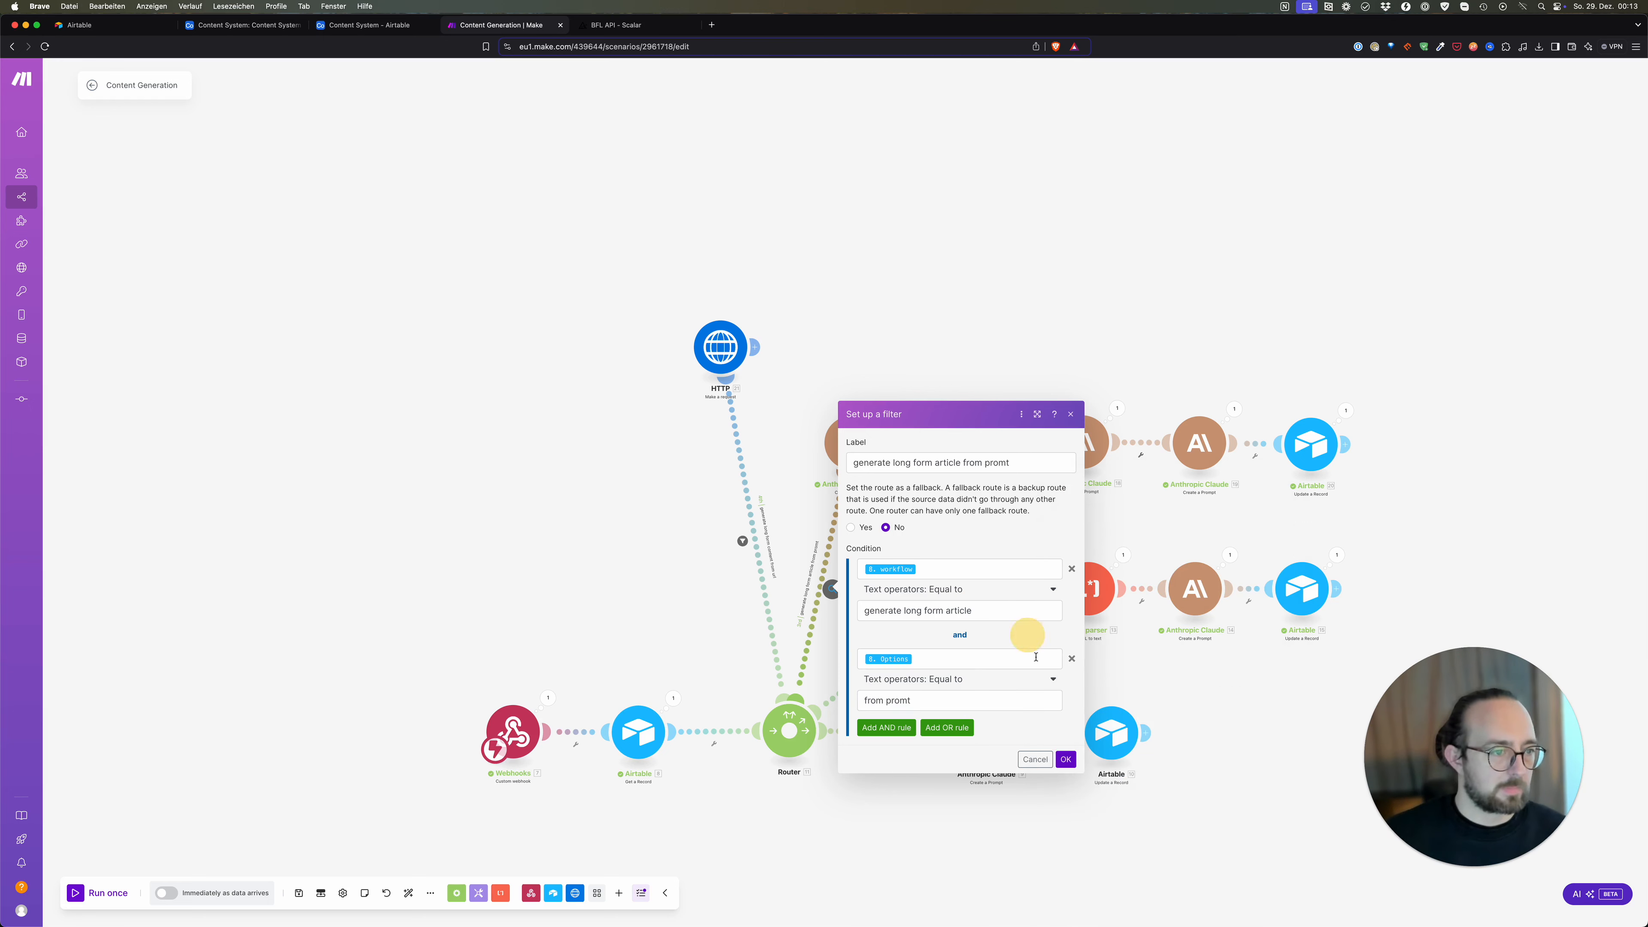
left_click(1065, 759)
Step: Check the cloned HTTP module's URL, clone the Text parser module after it, and move both copies higher above the long form route
left_click(714, 335)
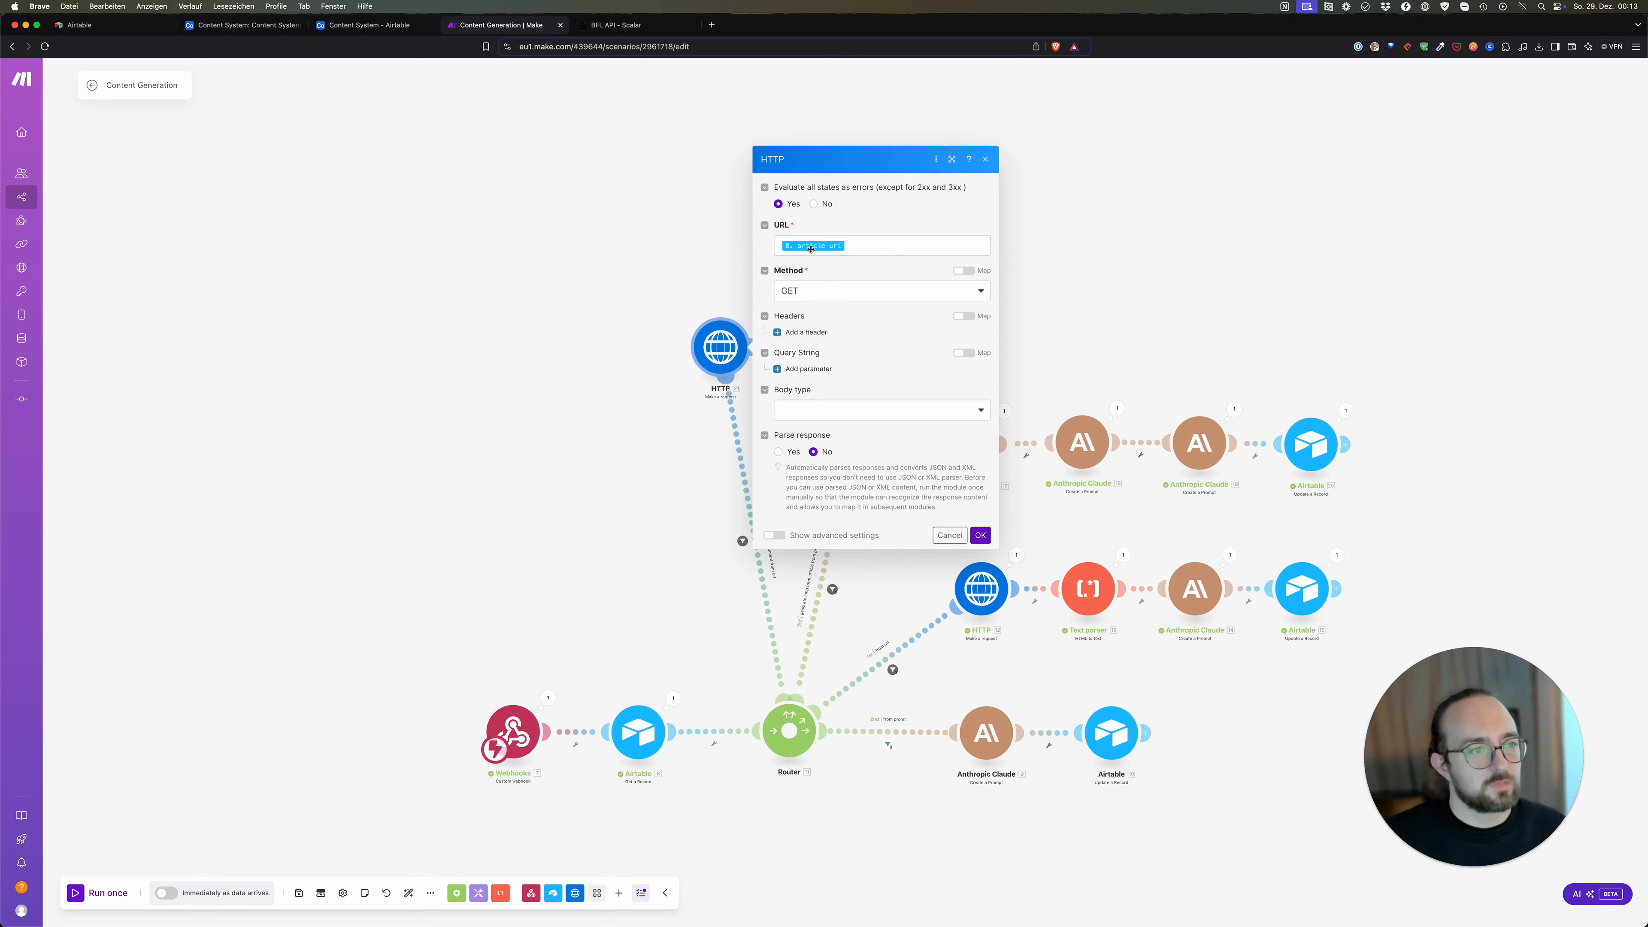
key("Escape")
right_click(1086, 588)
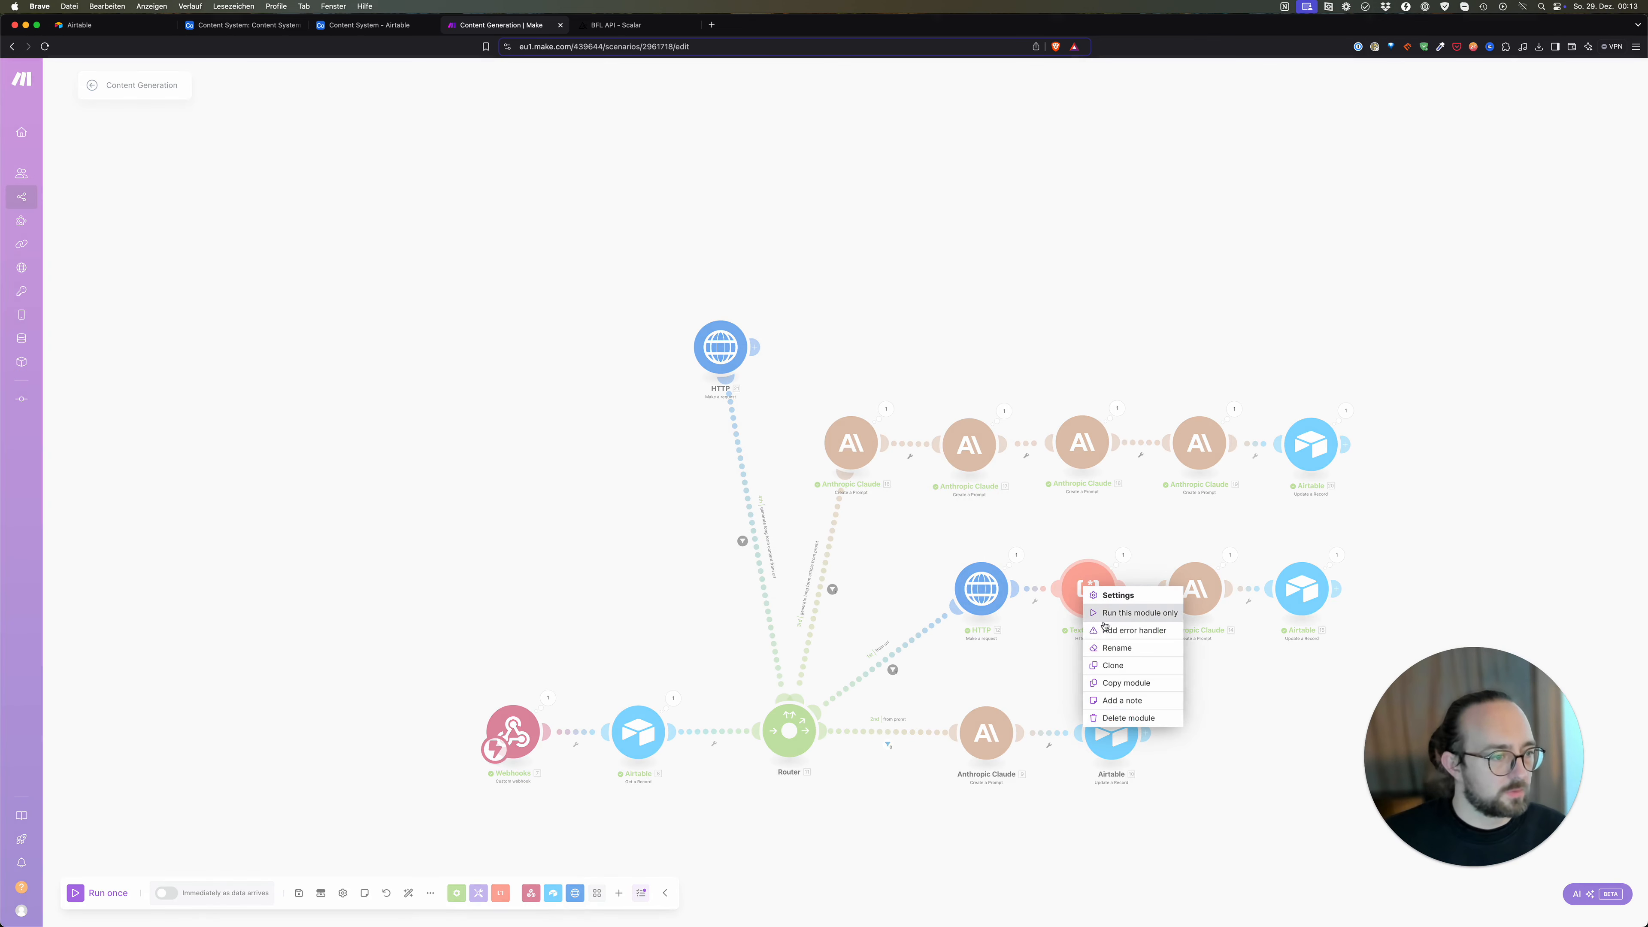
left_click(1113, 664)
left_click(866, 353)
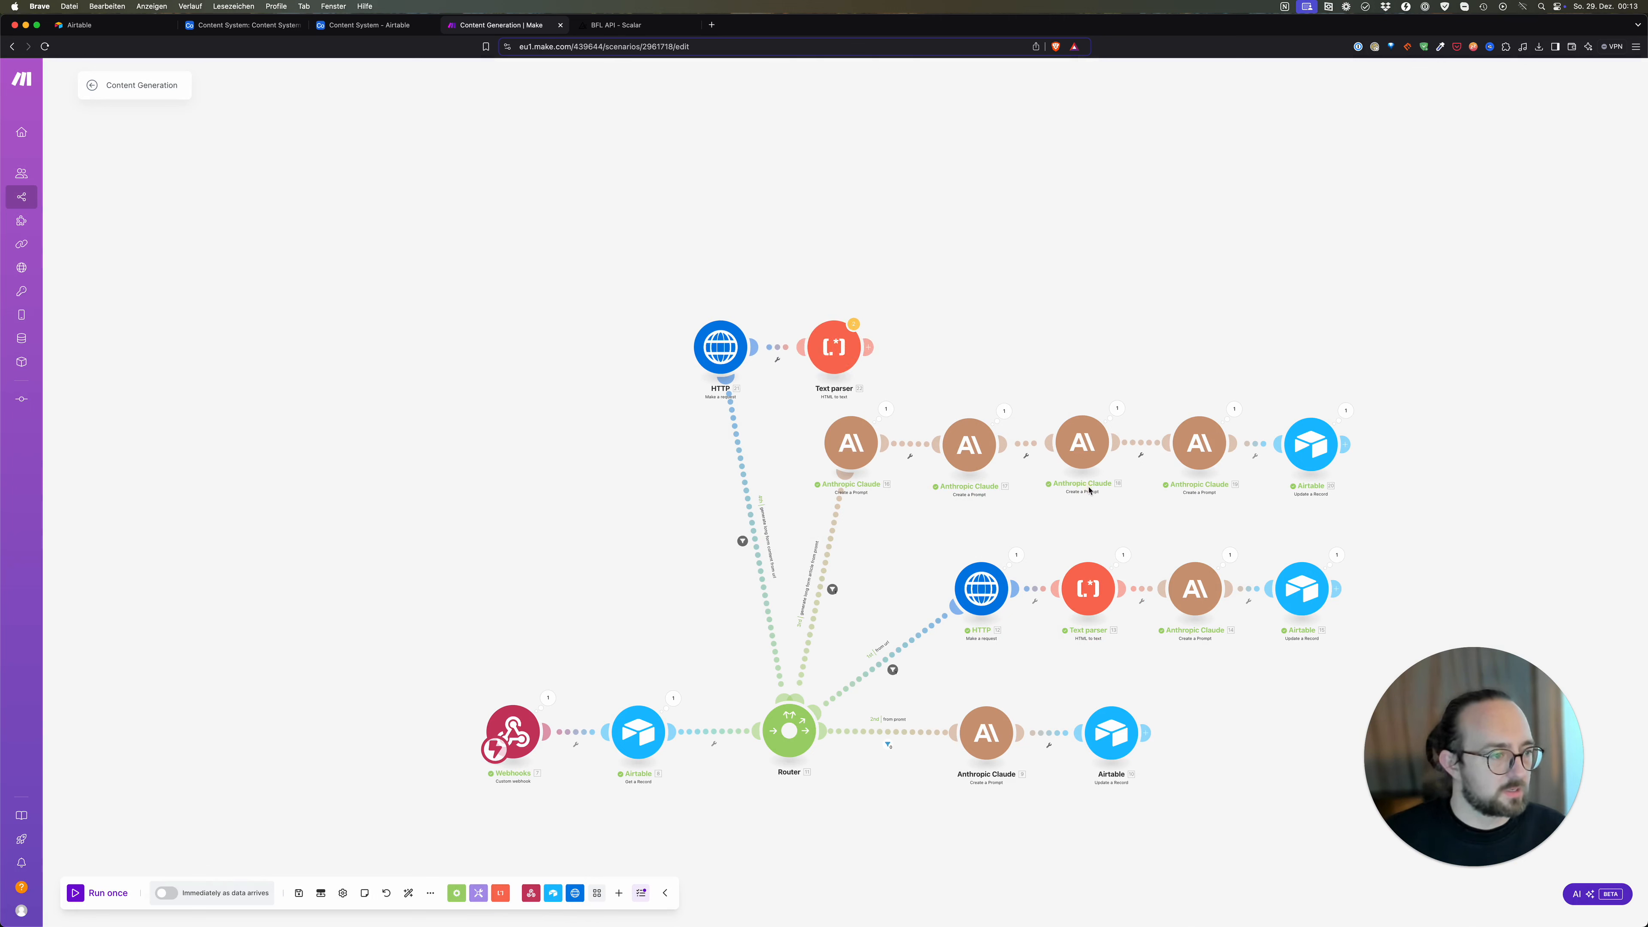
left_click_drag(722, 346, 735, 312)
left_click_drag(833, 345, 840, 311)
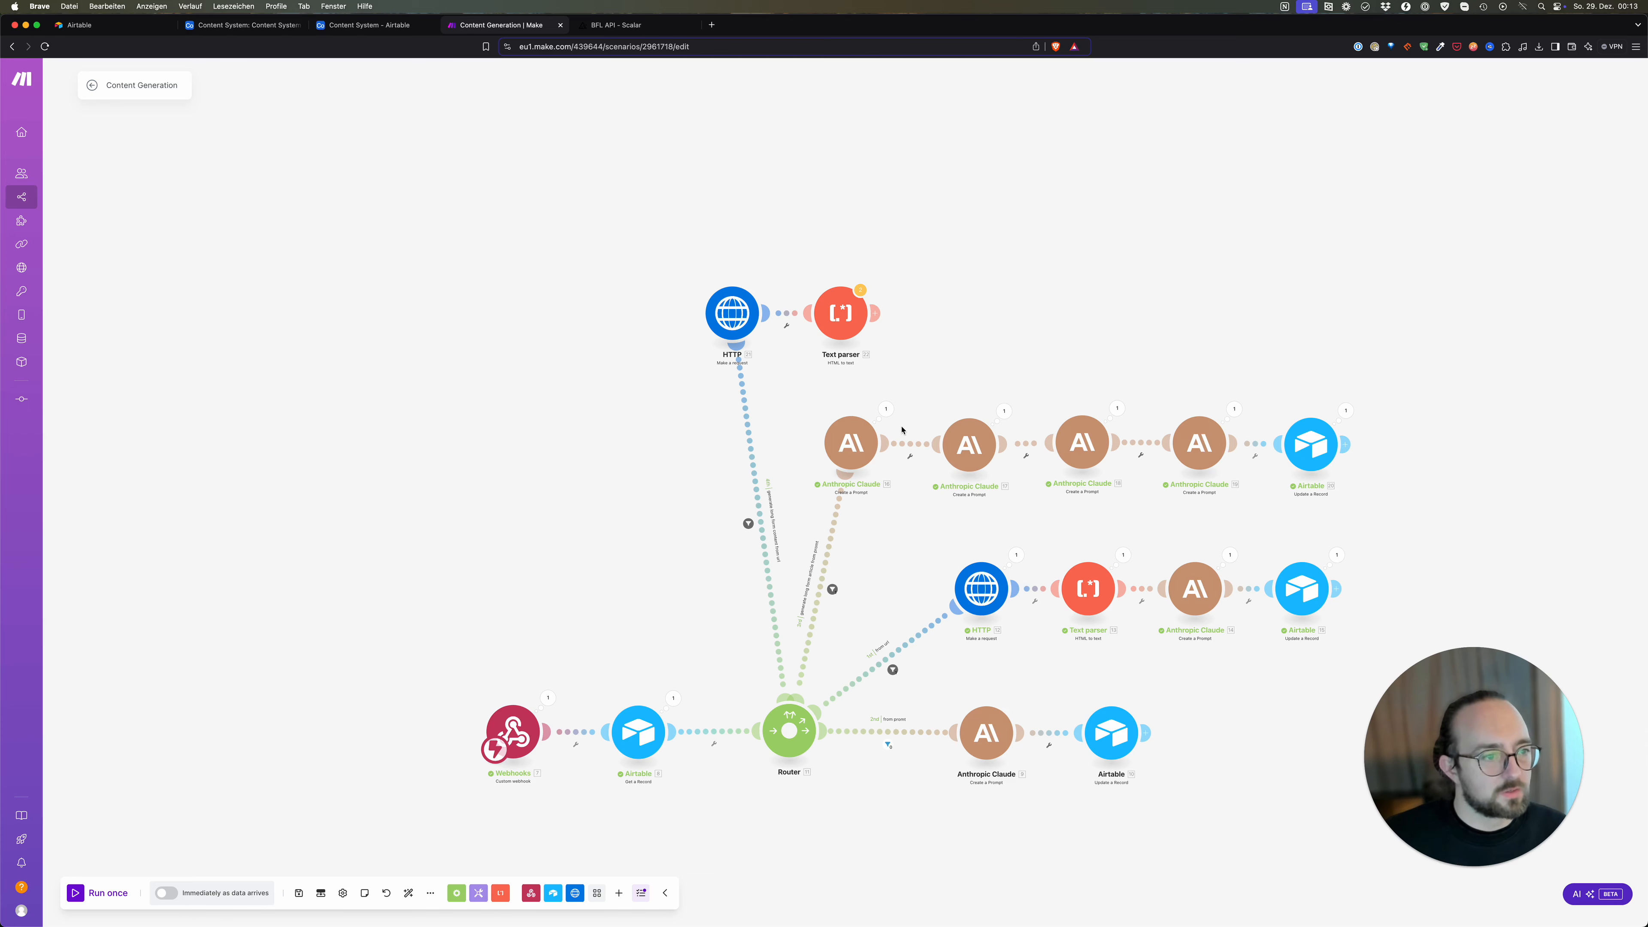
Step: Clone the first two Anthropic Claude modules of the from-prompt route and connect the copies in order after the new route's Text parser
right_click(853, 441)
left_click(888, 503)
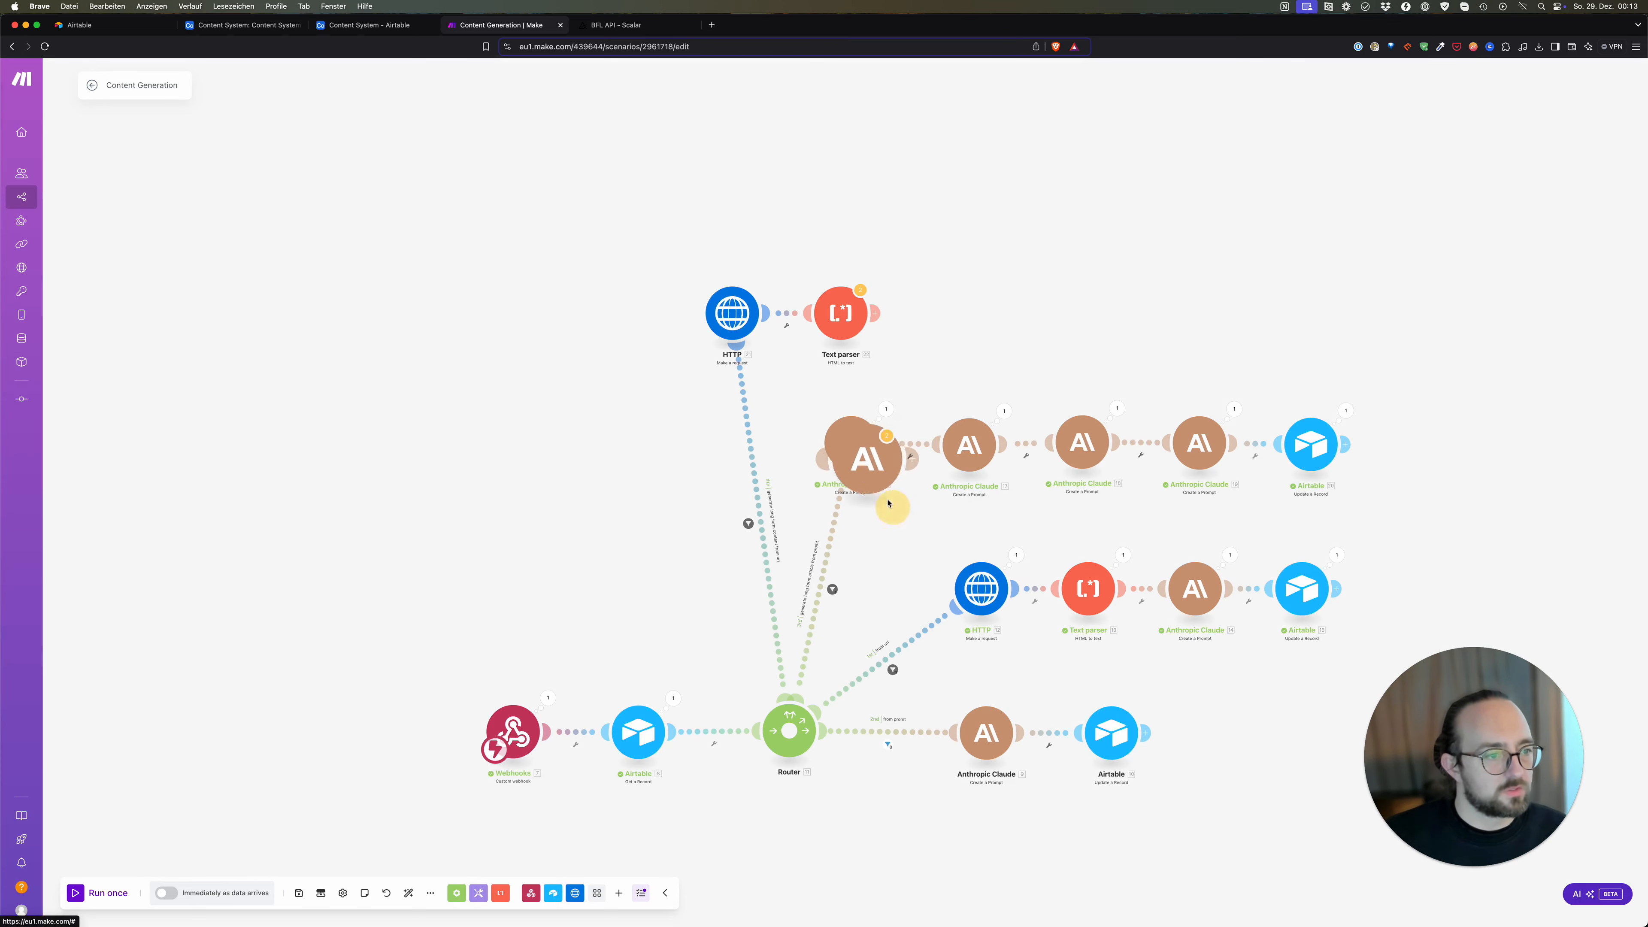
left_click(932, 314)
right_click(978, 462)
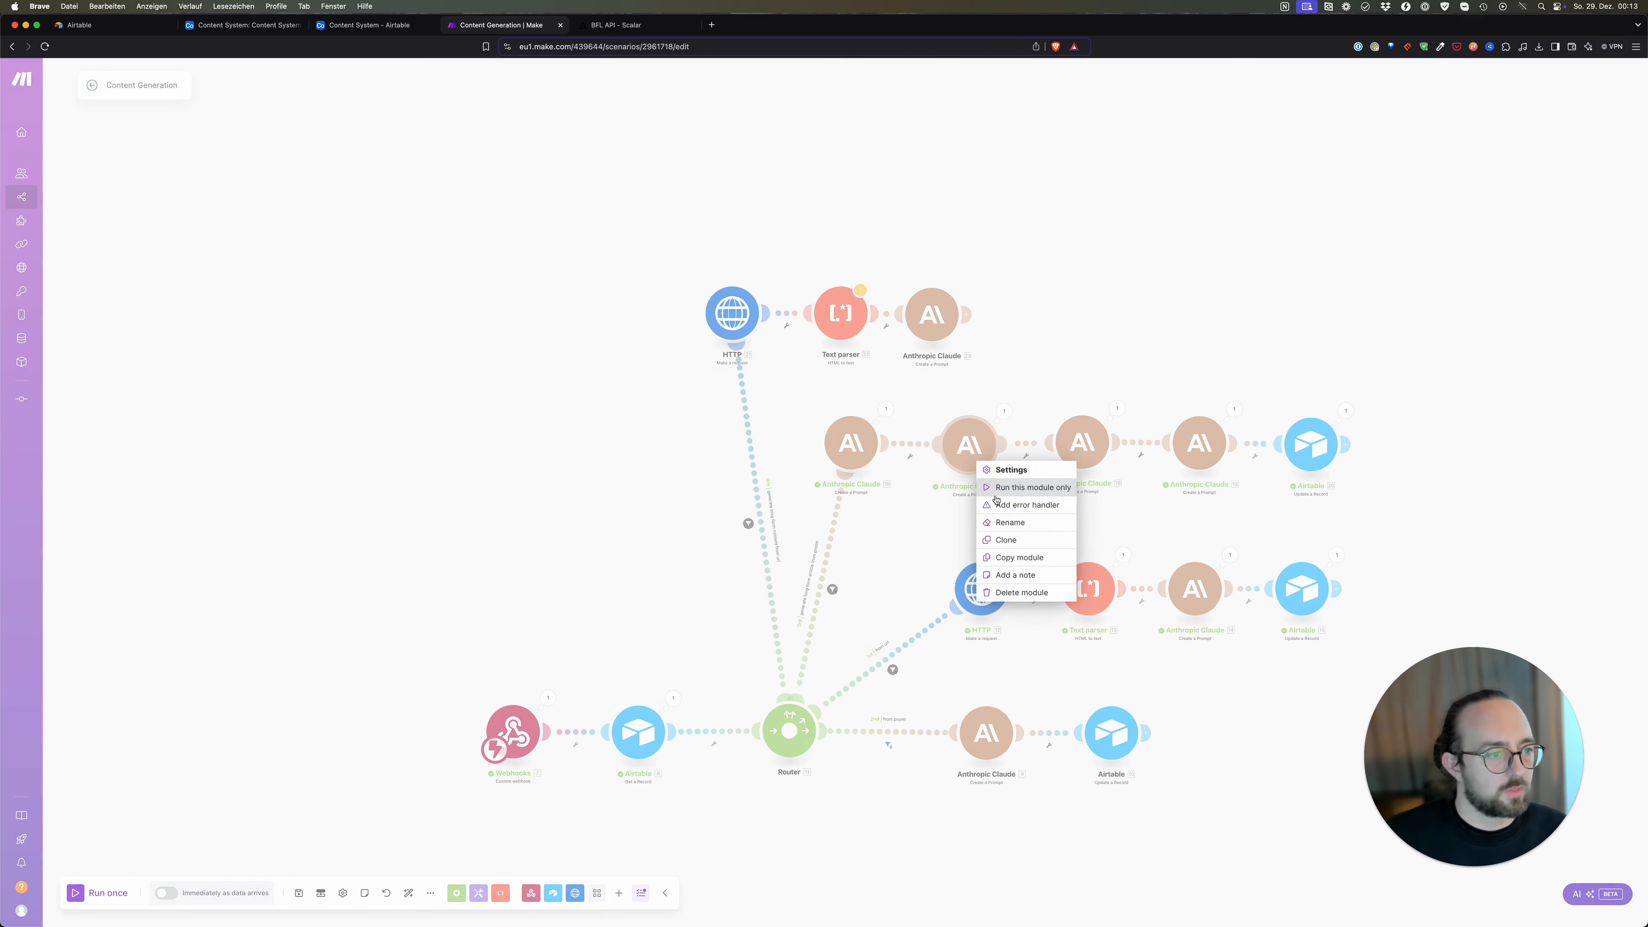
left_click(1005, 540)
left_click(1048, 315)
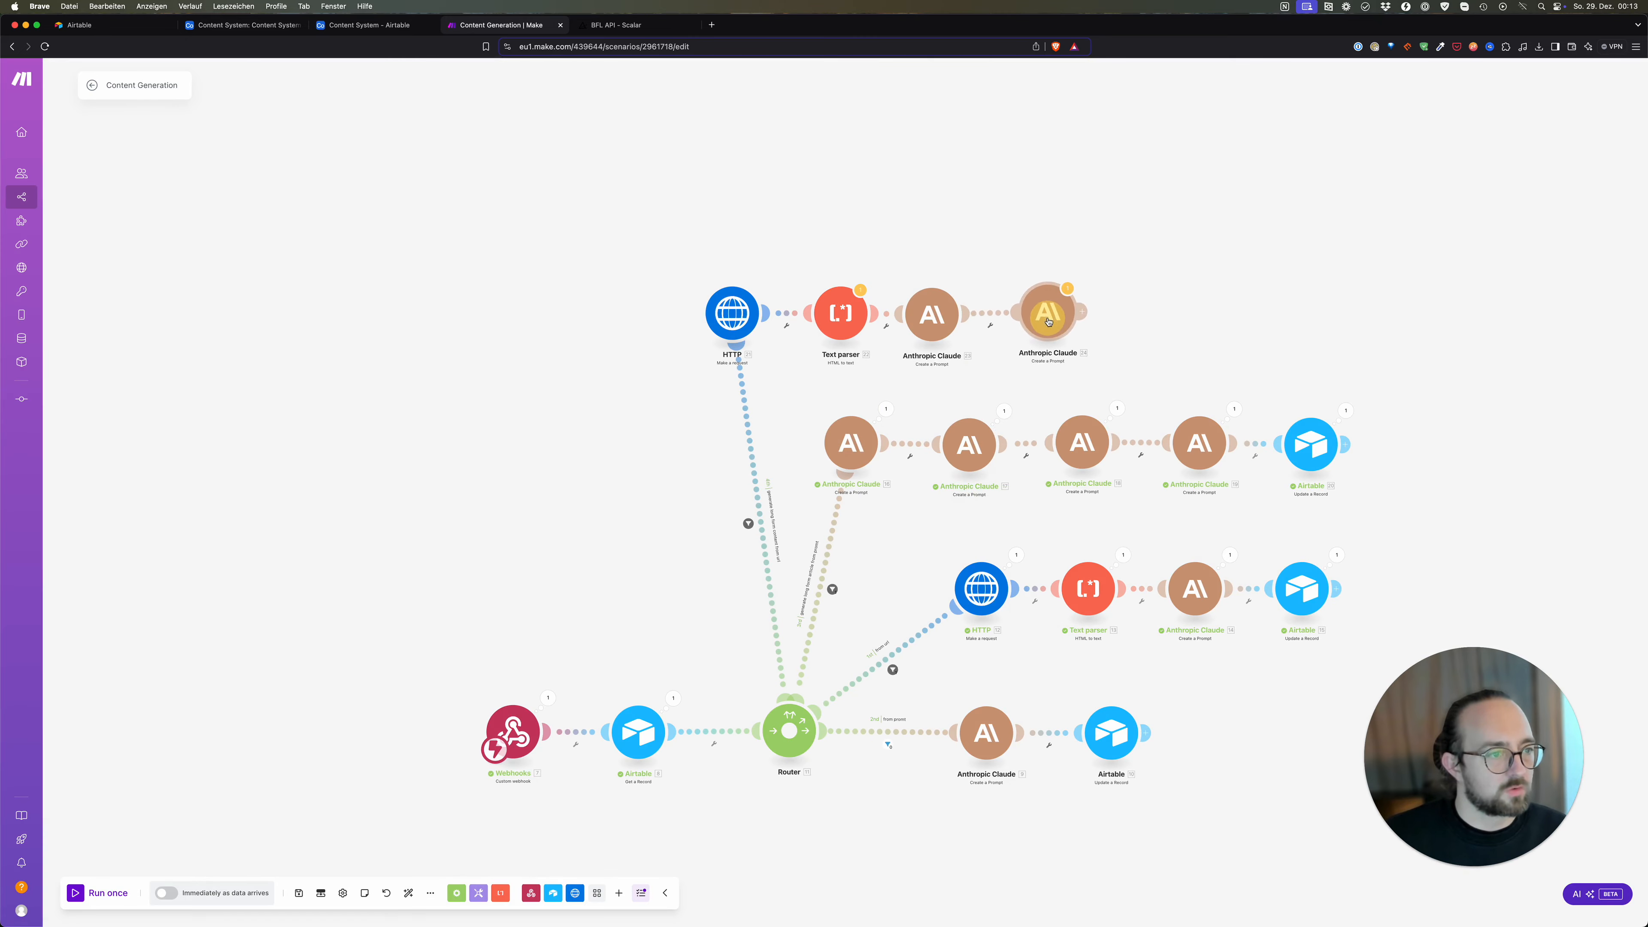
Step: Clone the third and fourth Claude modules of the from-prompt route and append the copies to the new HTTP route
right_click(1092, 453)
left_click(1120, 531)
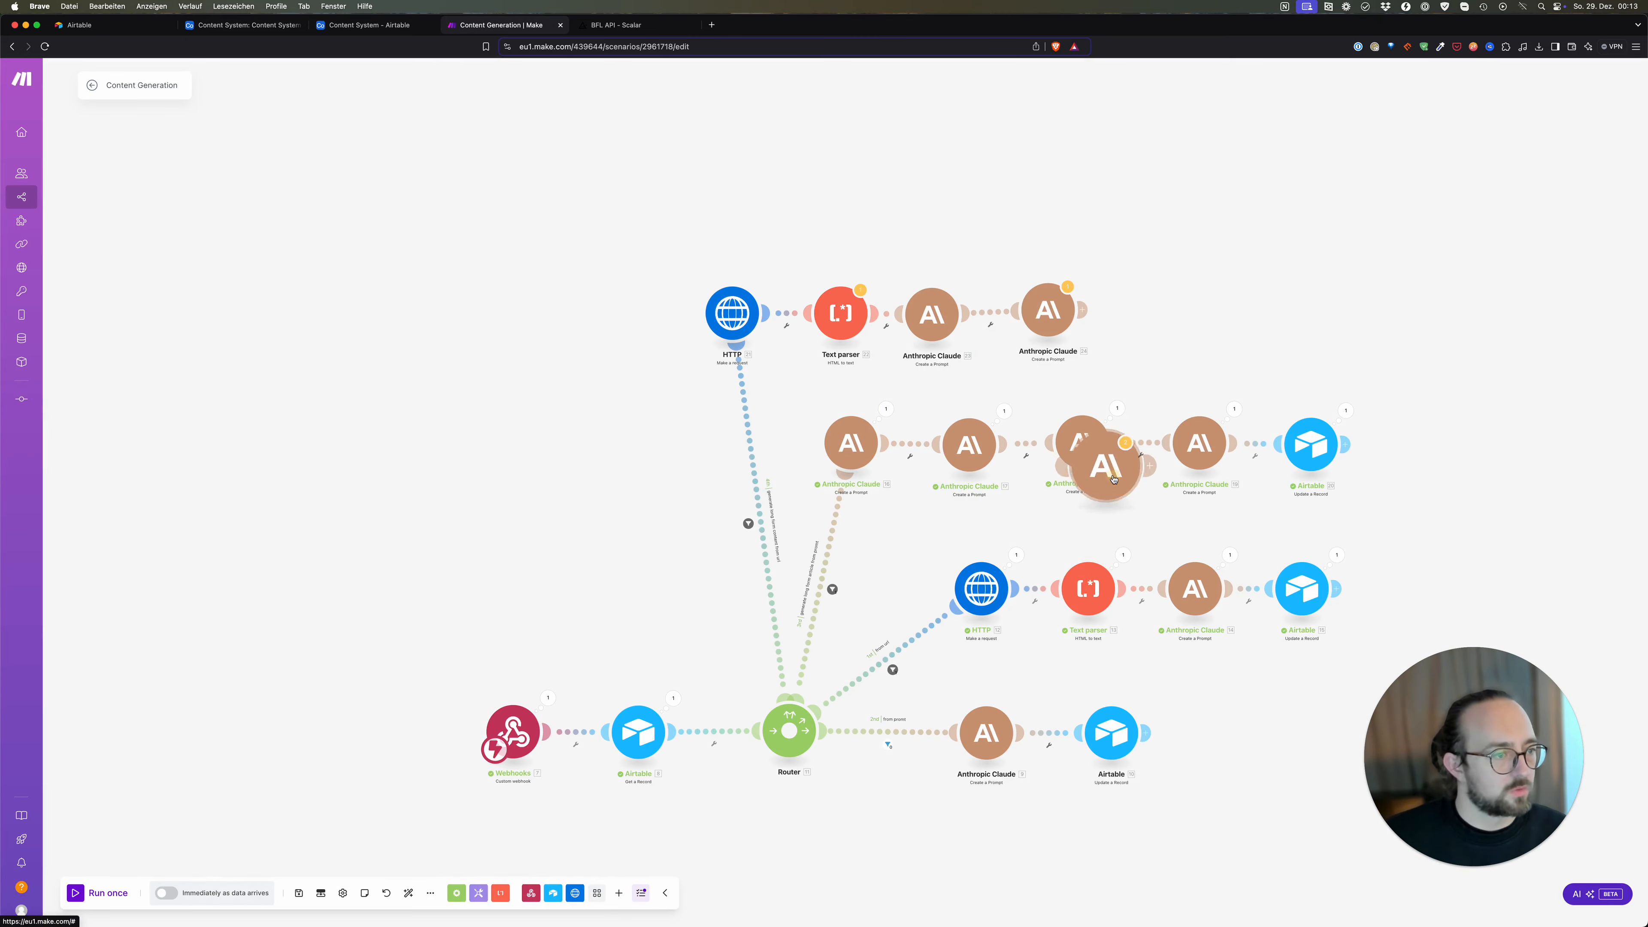
left_click(1168, 310)
right_click(1212, 448)
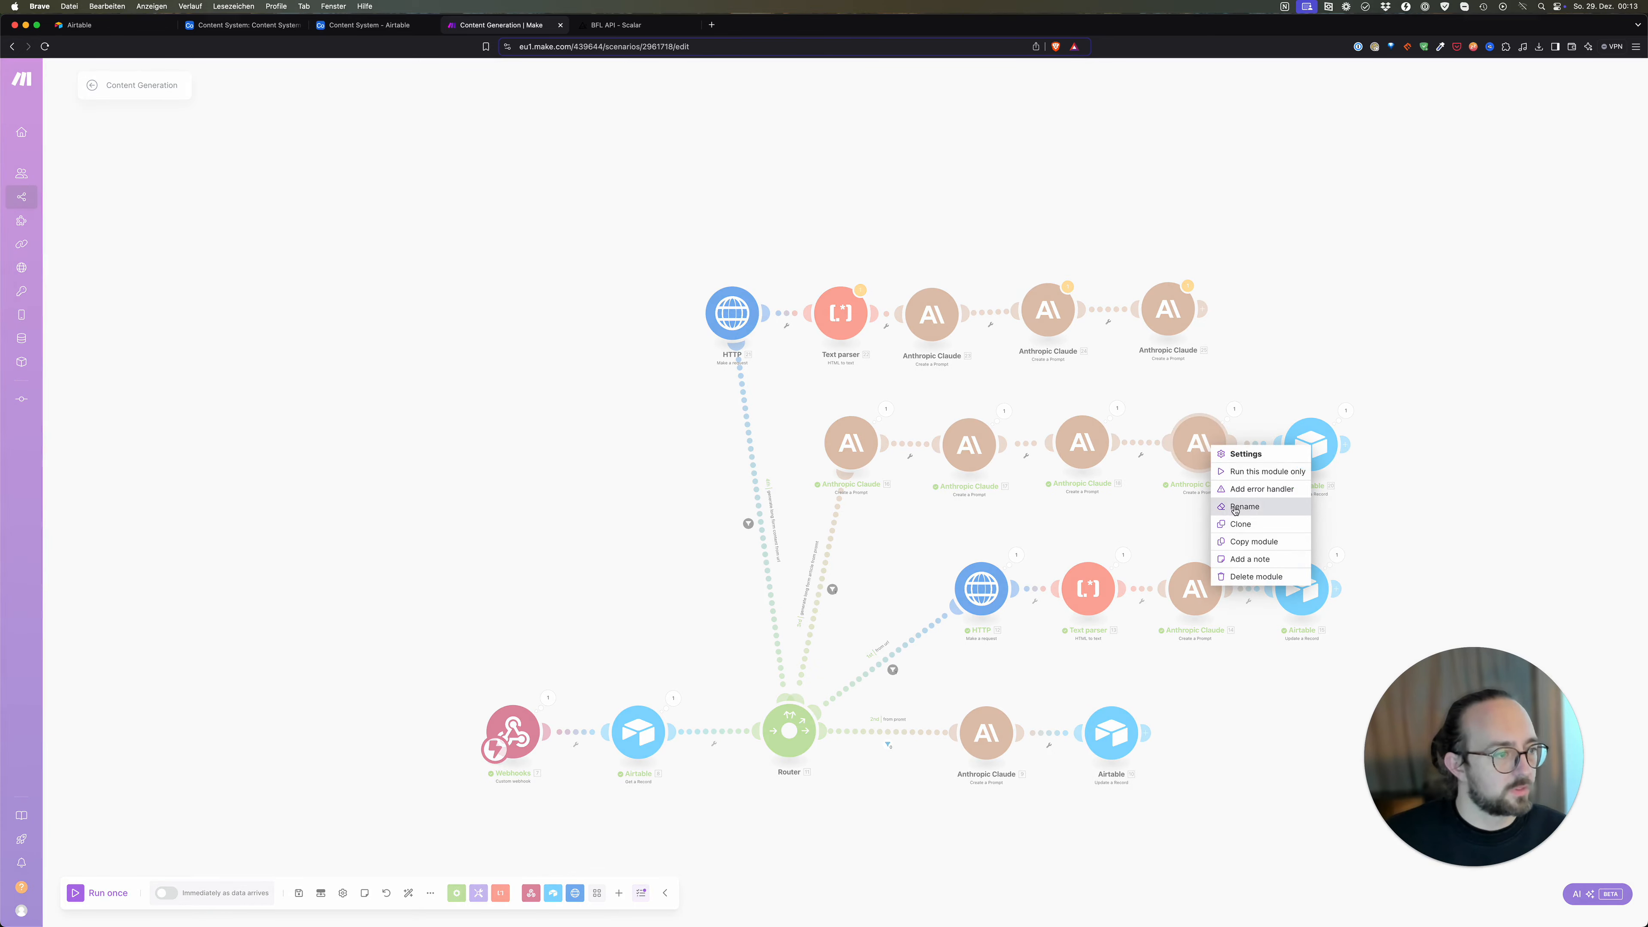
left_click(1239, 523)
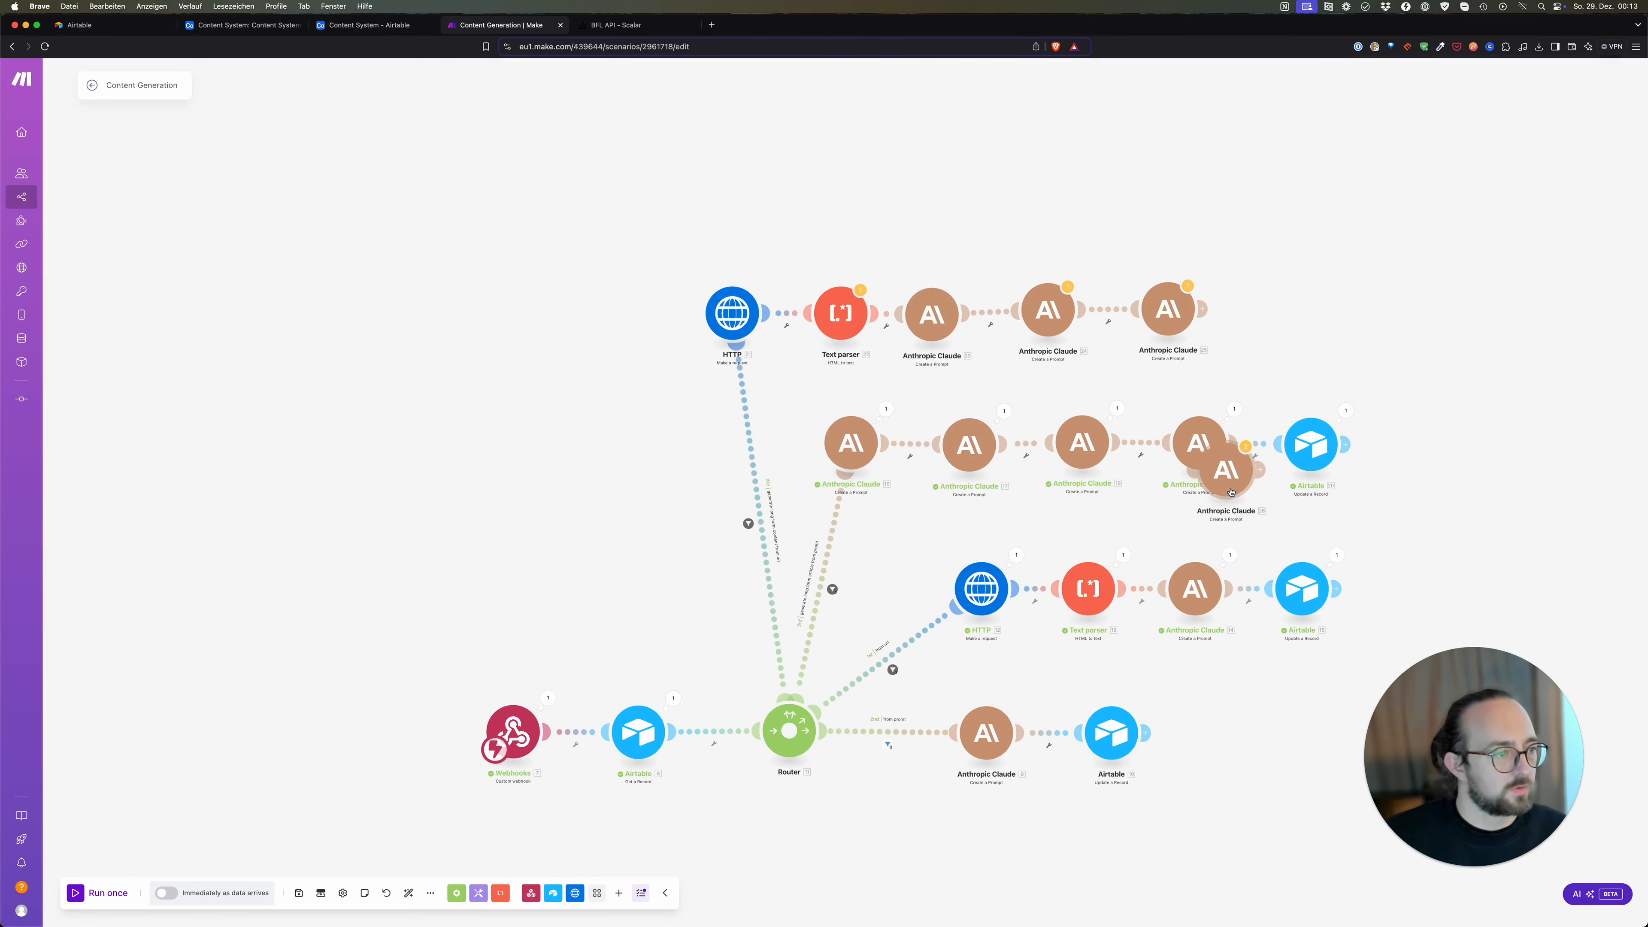
left_click(1282, 310)
Step: Clone the from-prompt route's Airtable Update a Record module onto the end of the new route and align the row's modules
right_click(1312, 455)
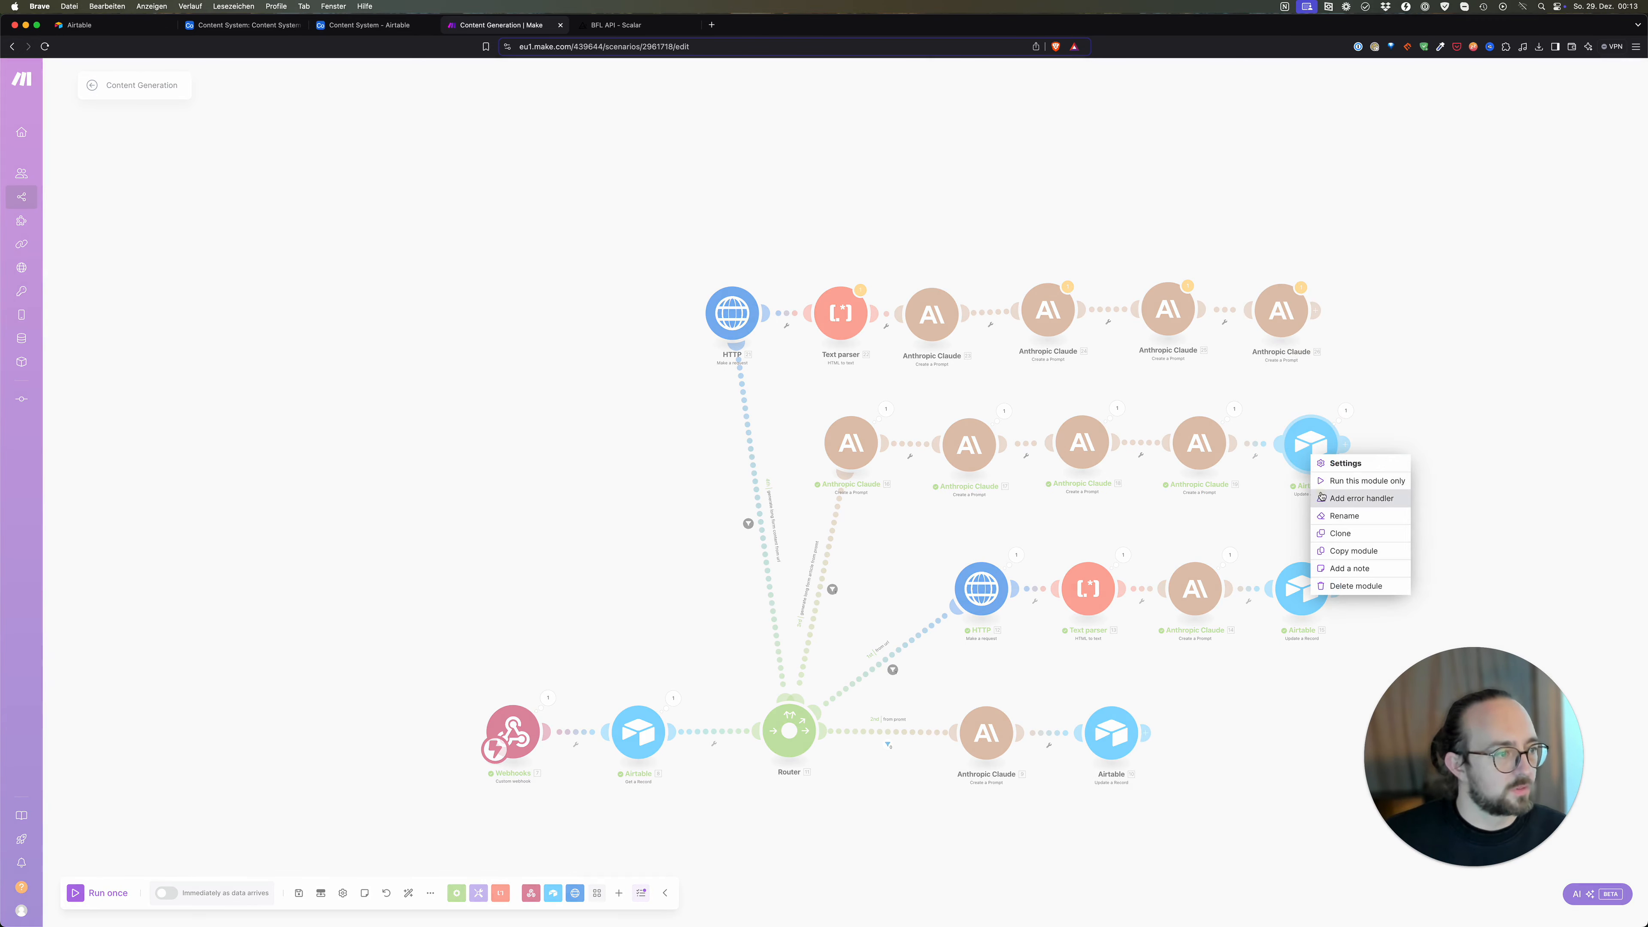
left_click(1335, 533)
left_click(1374, 320)
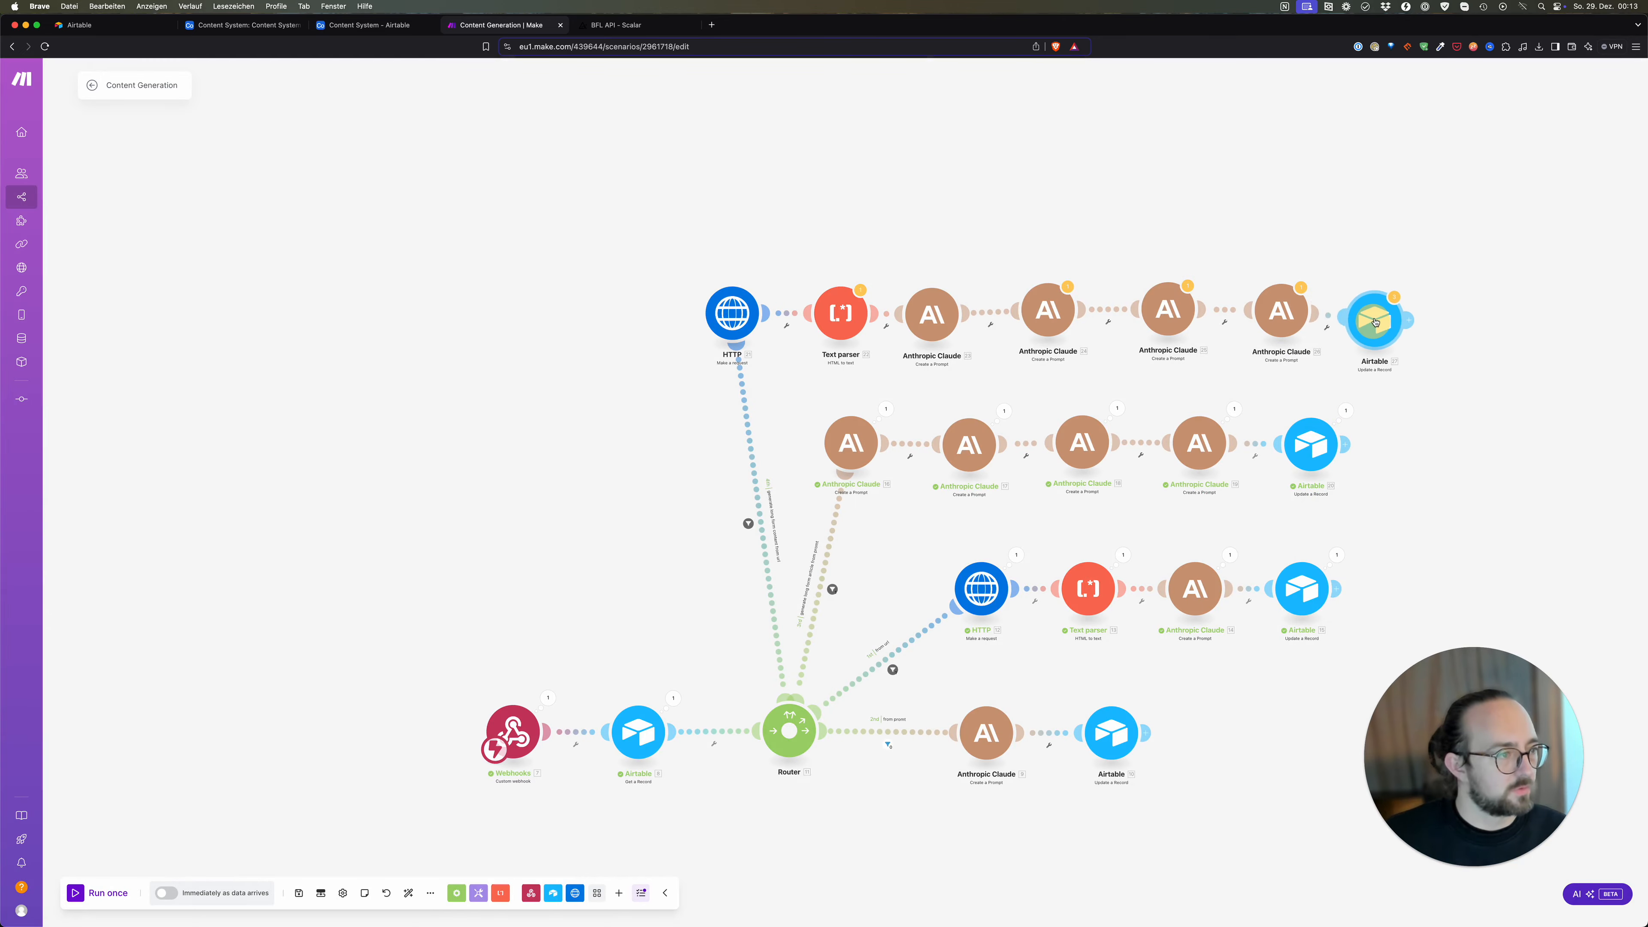
left_click_drag(1375, 323, 1386, 313)
left_click_drag(936, 311, 951, 306)
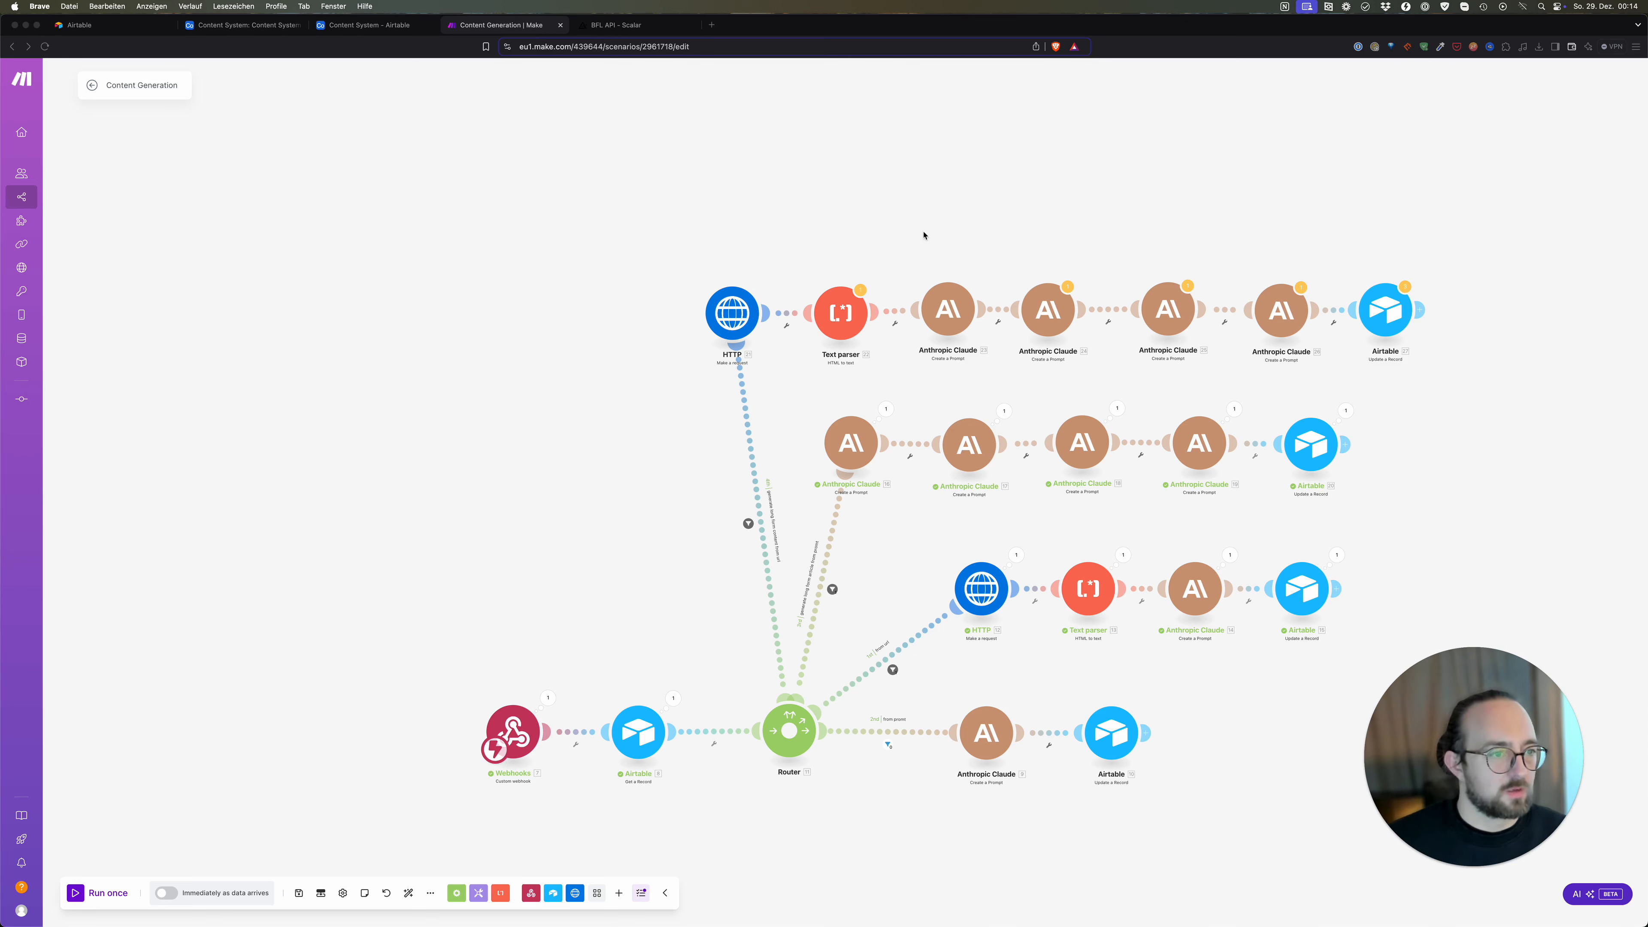
Step: In the new route's first Claude module, replace the prompt reference in the opening line so it reads "you are given this article from a webite"
left_click(944, 306)
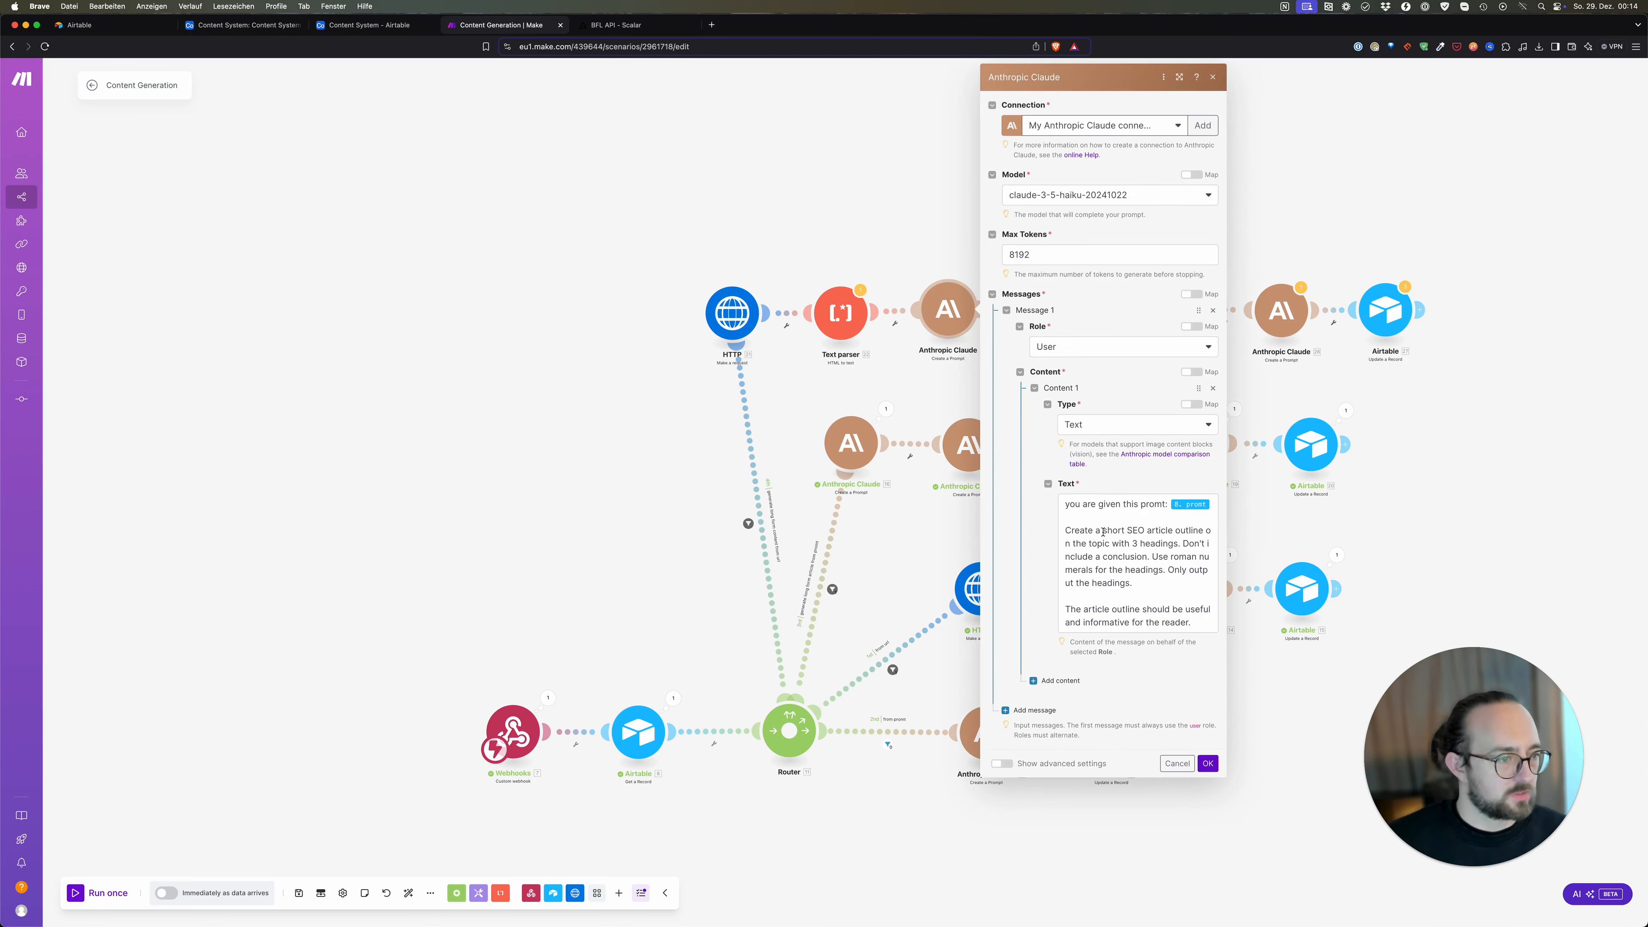
left_click(1193, 513)
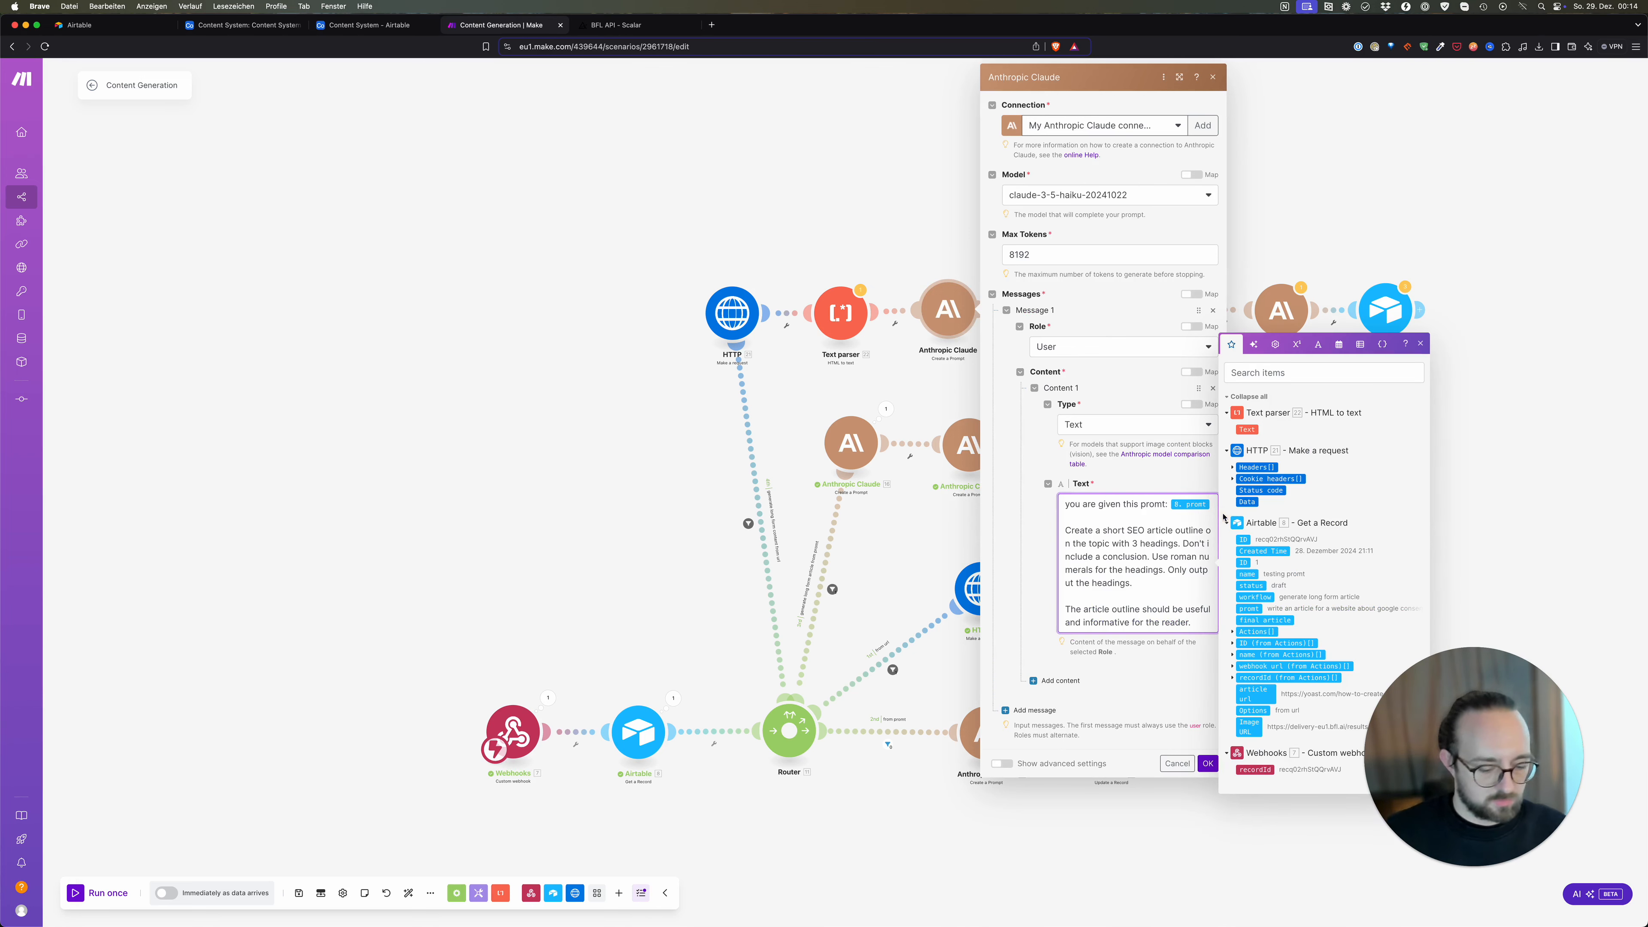
key("BackSpace")
key("BackSpace")
key("BackSpace")
key("BackSpace")
key("BackSpace")
key("BackSpace")
key("BackSpace")
key("BackSpace")
key("BackSpace")
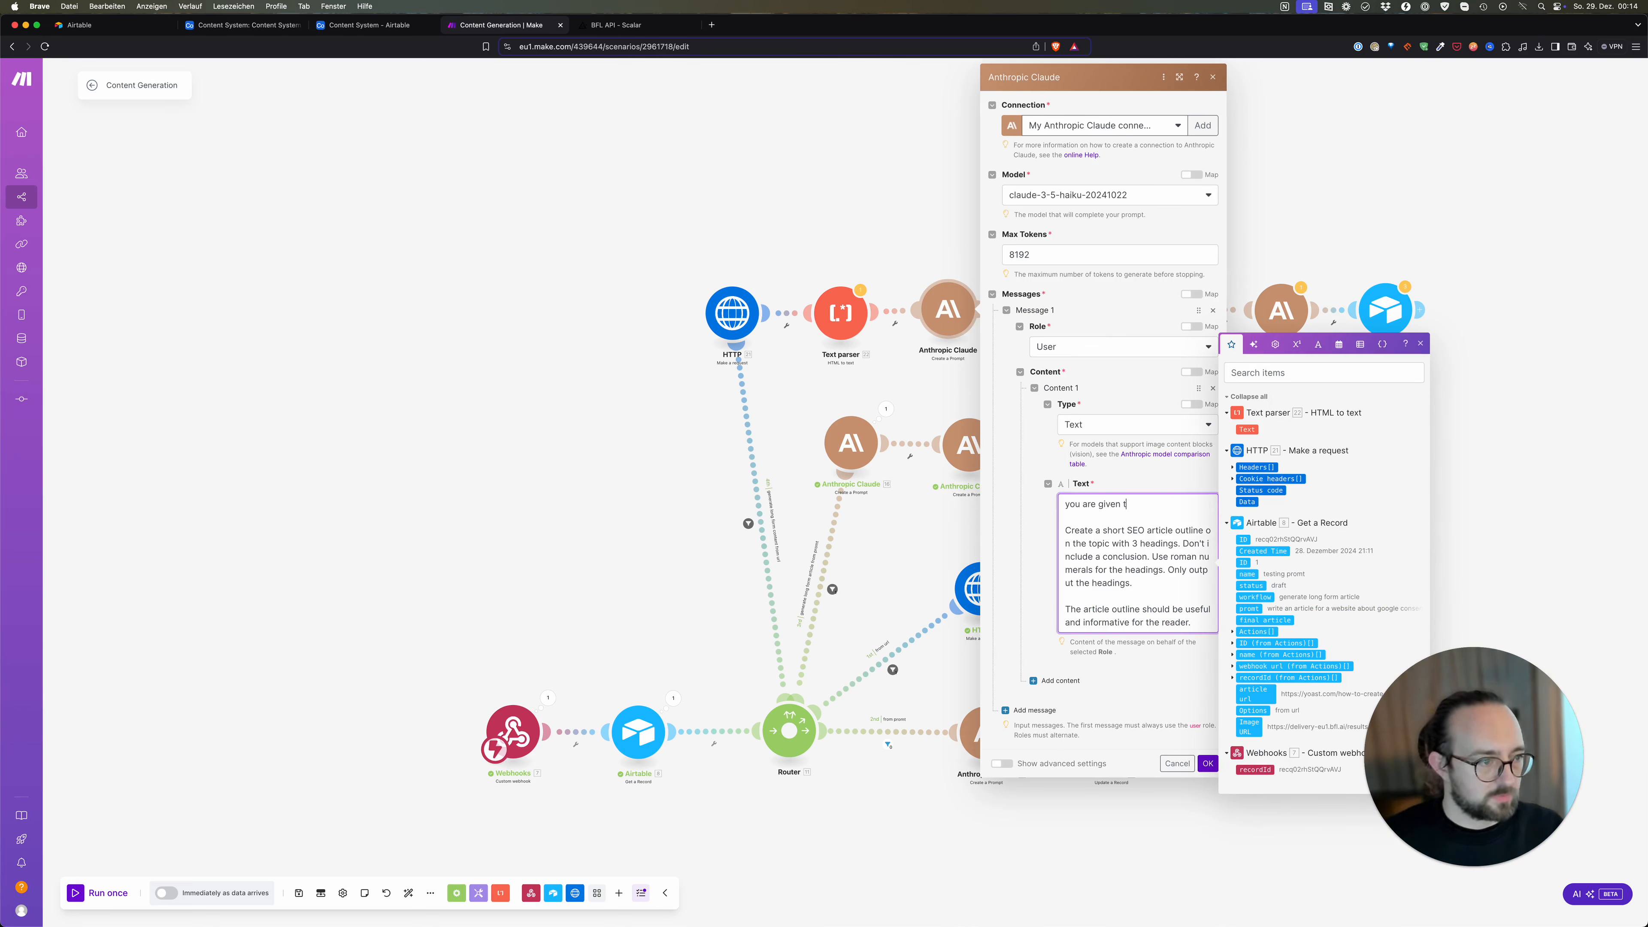
type("his")
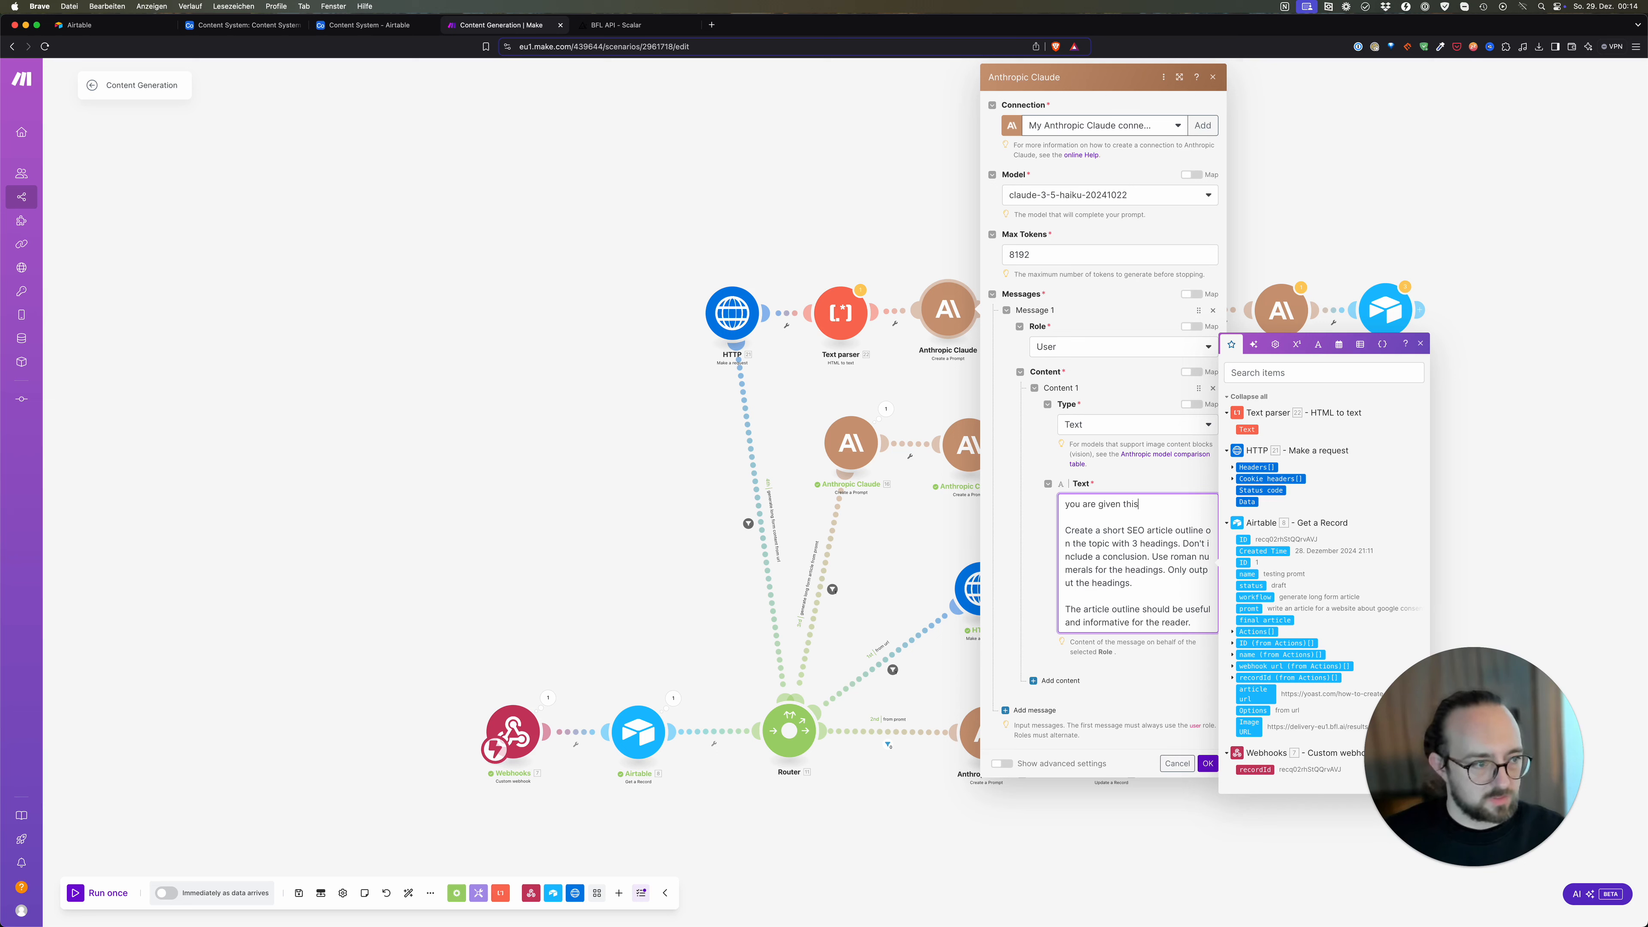
type(" ar")
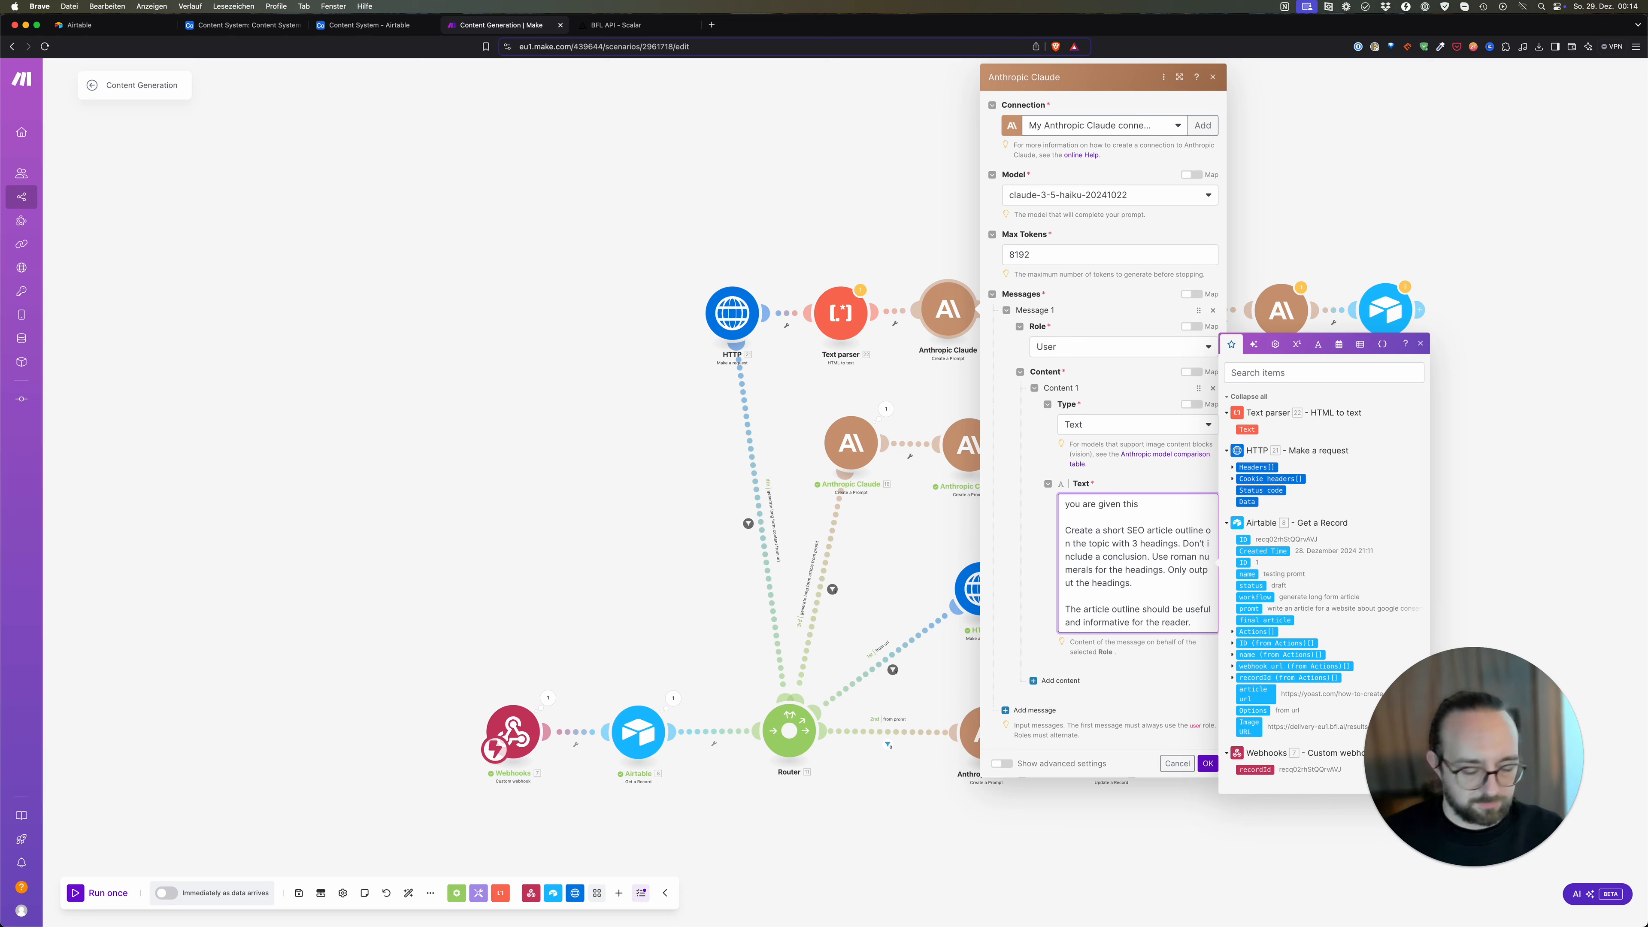
type(" page")
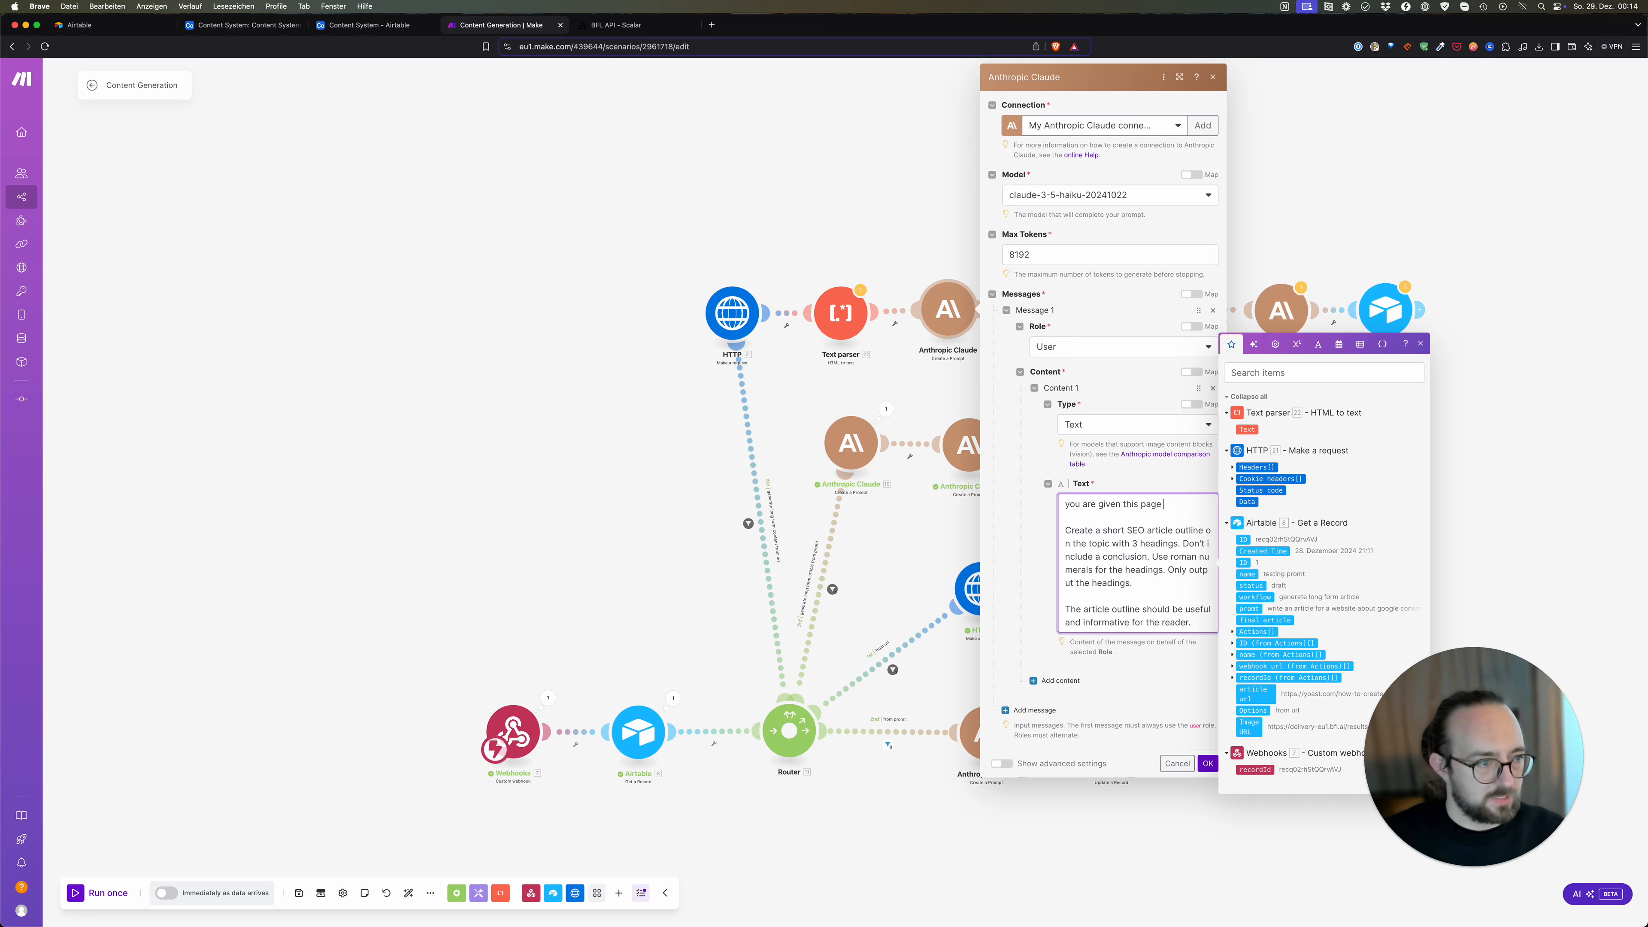
key("BackSpace")
key("BackSpace")
key("BackSpace")
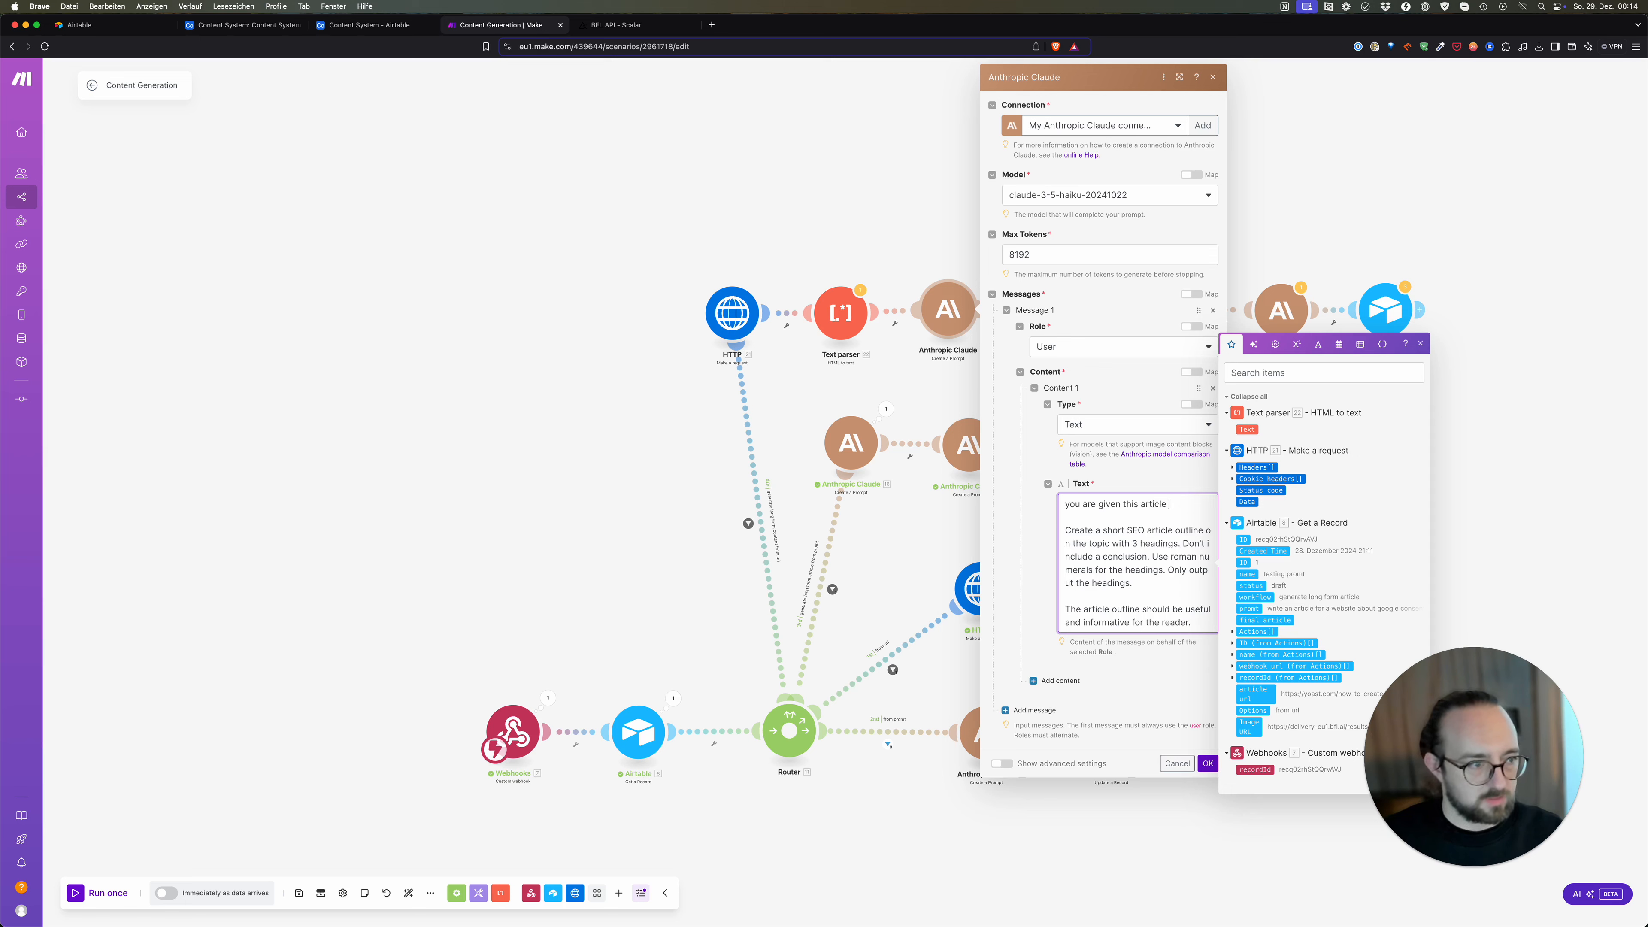
type("article from a webs")
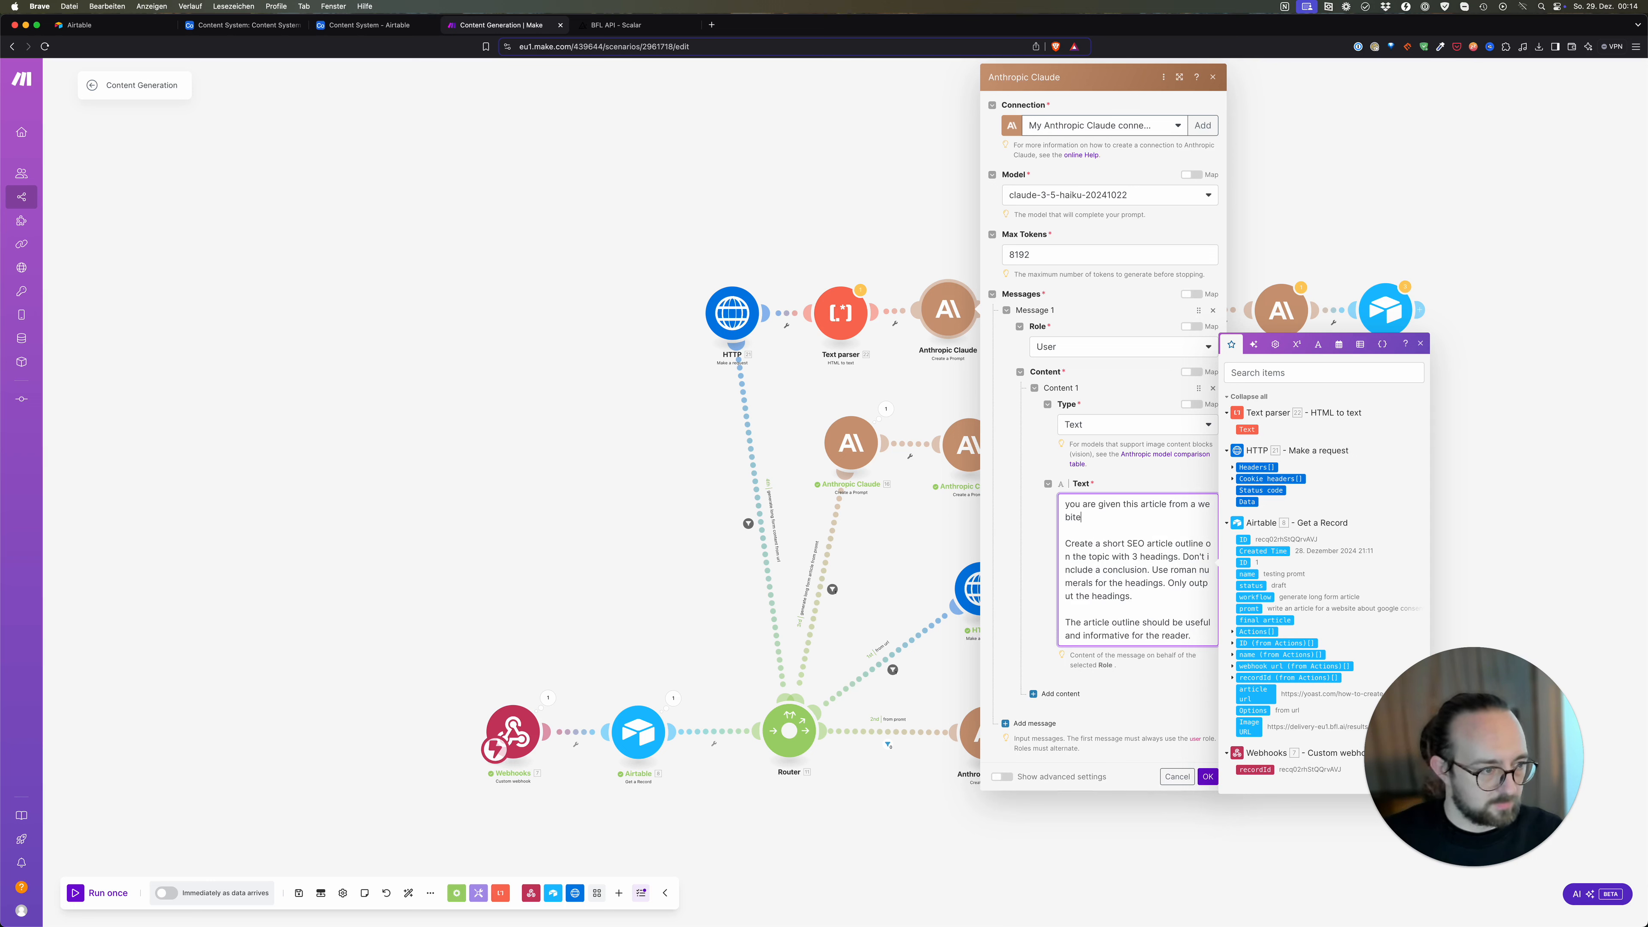
Step: Continue the prompt with "It contains also other informations because it was converted from HTML to text but only include the main article."
type("ite. It co")
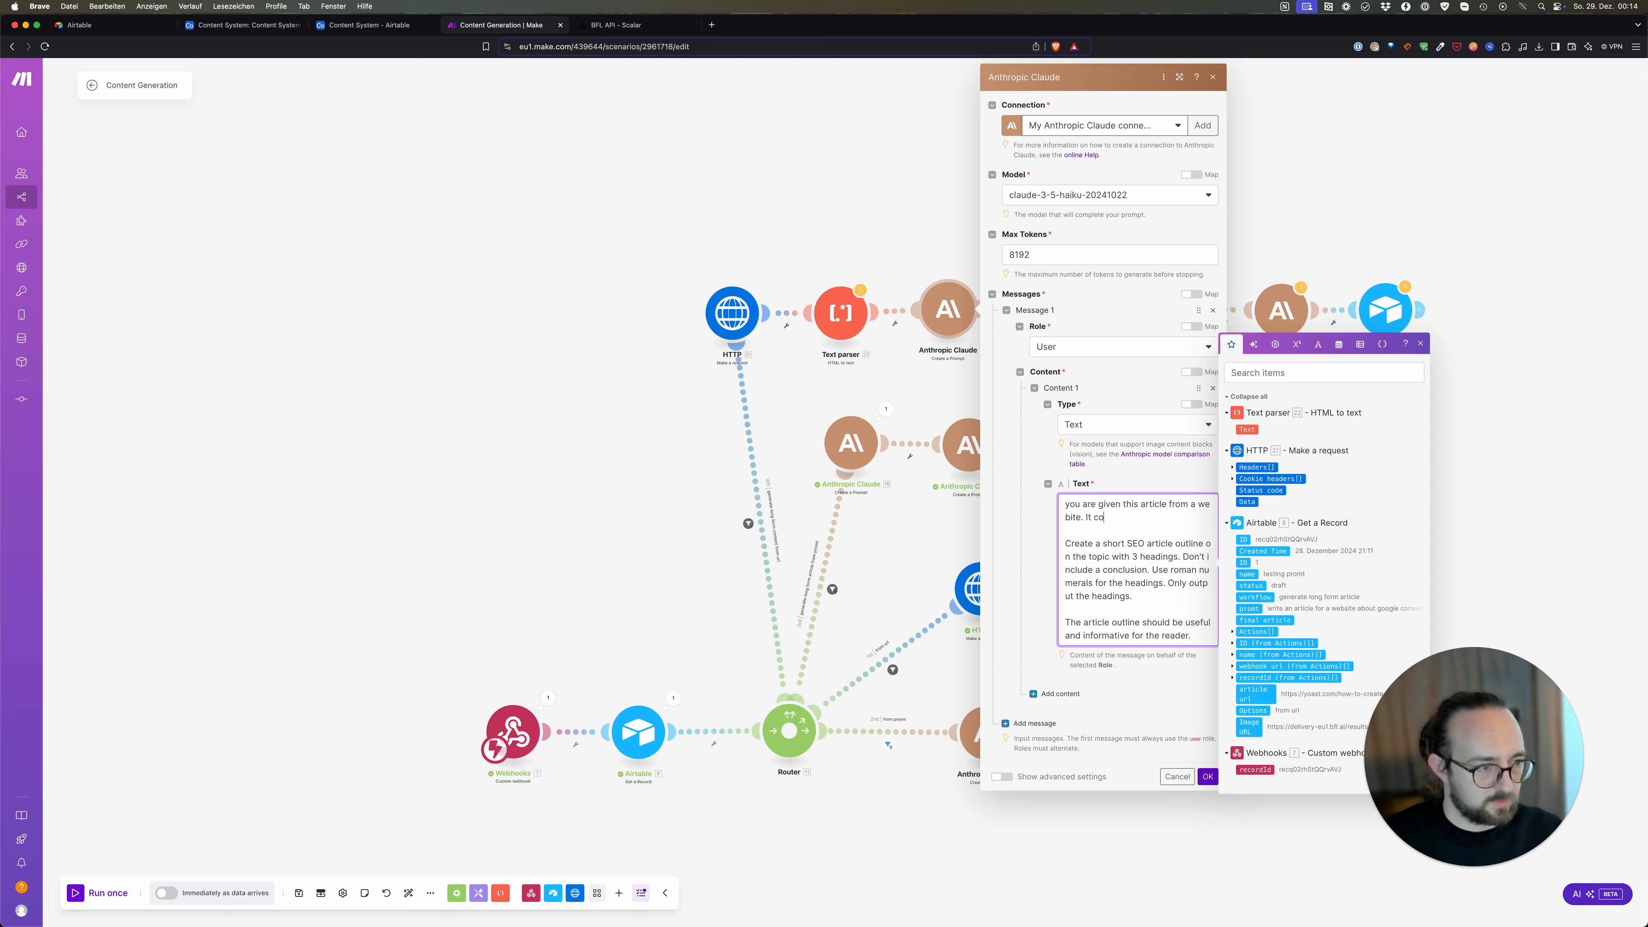
type("ntains also other")
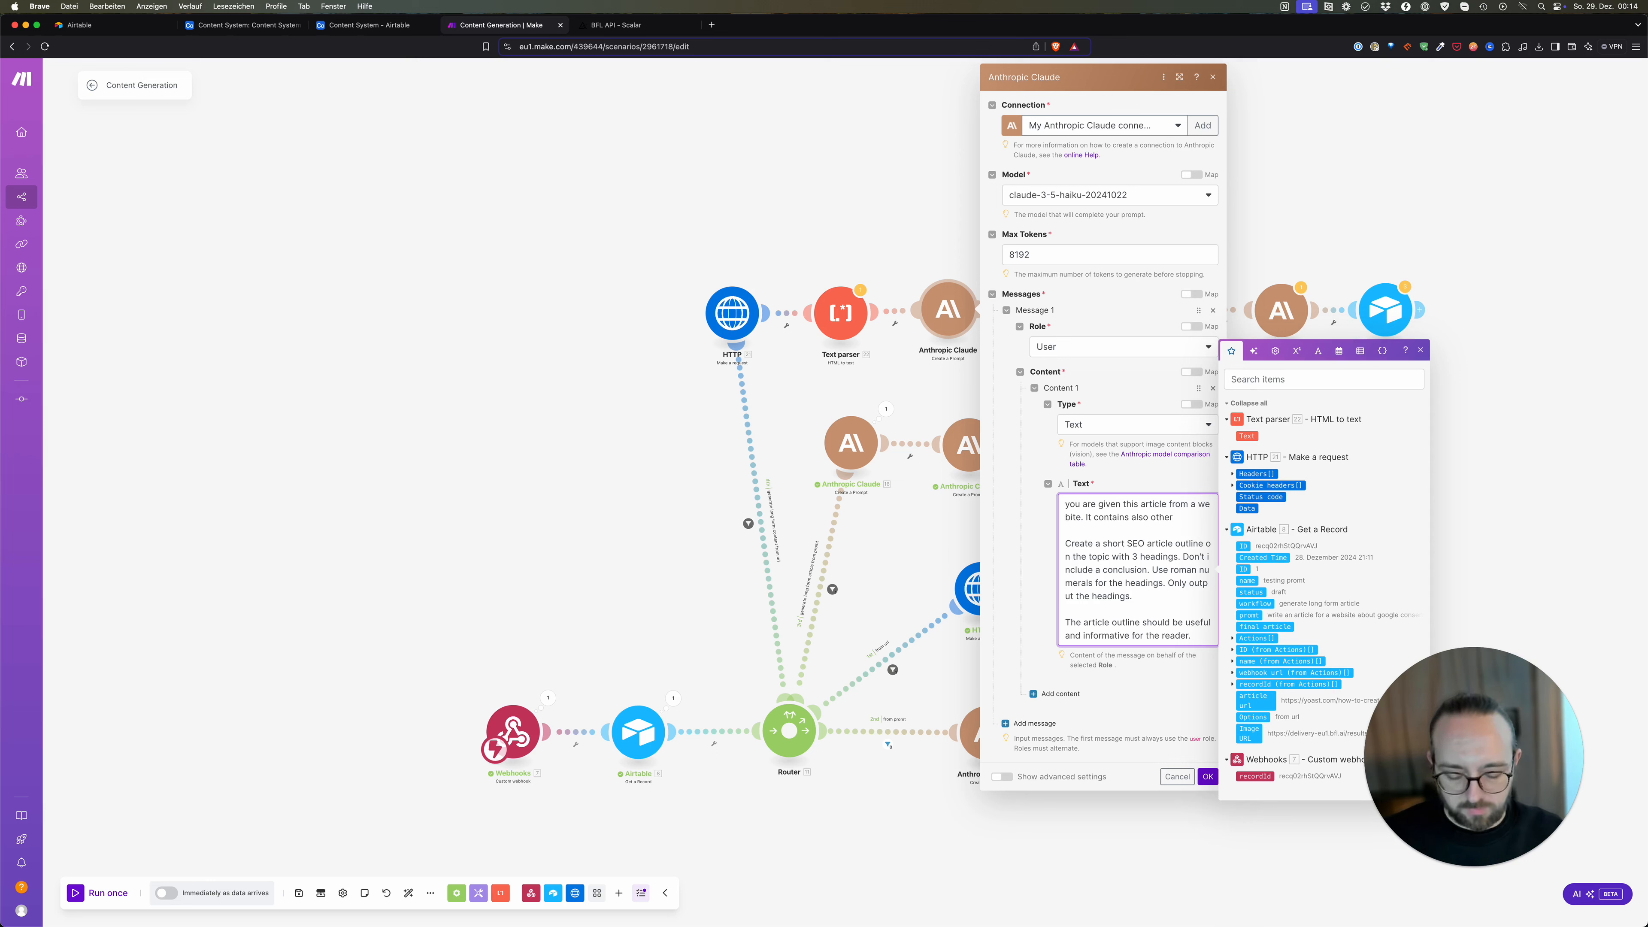
type(" informations")
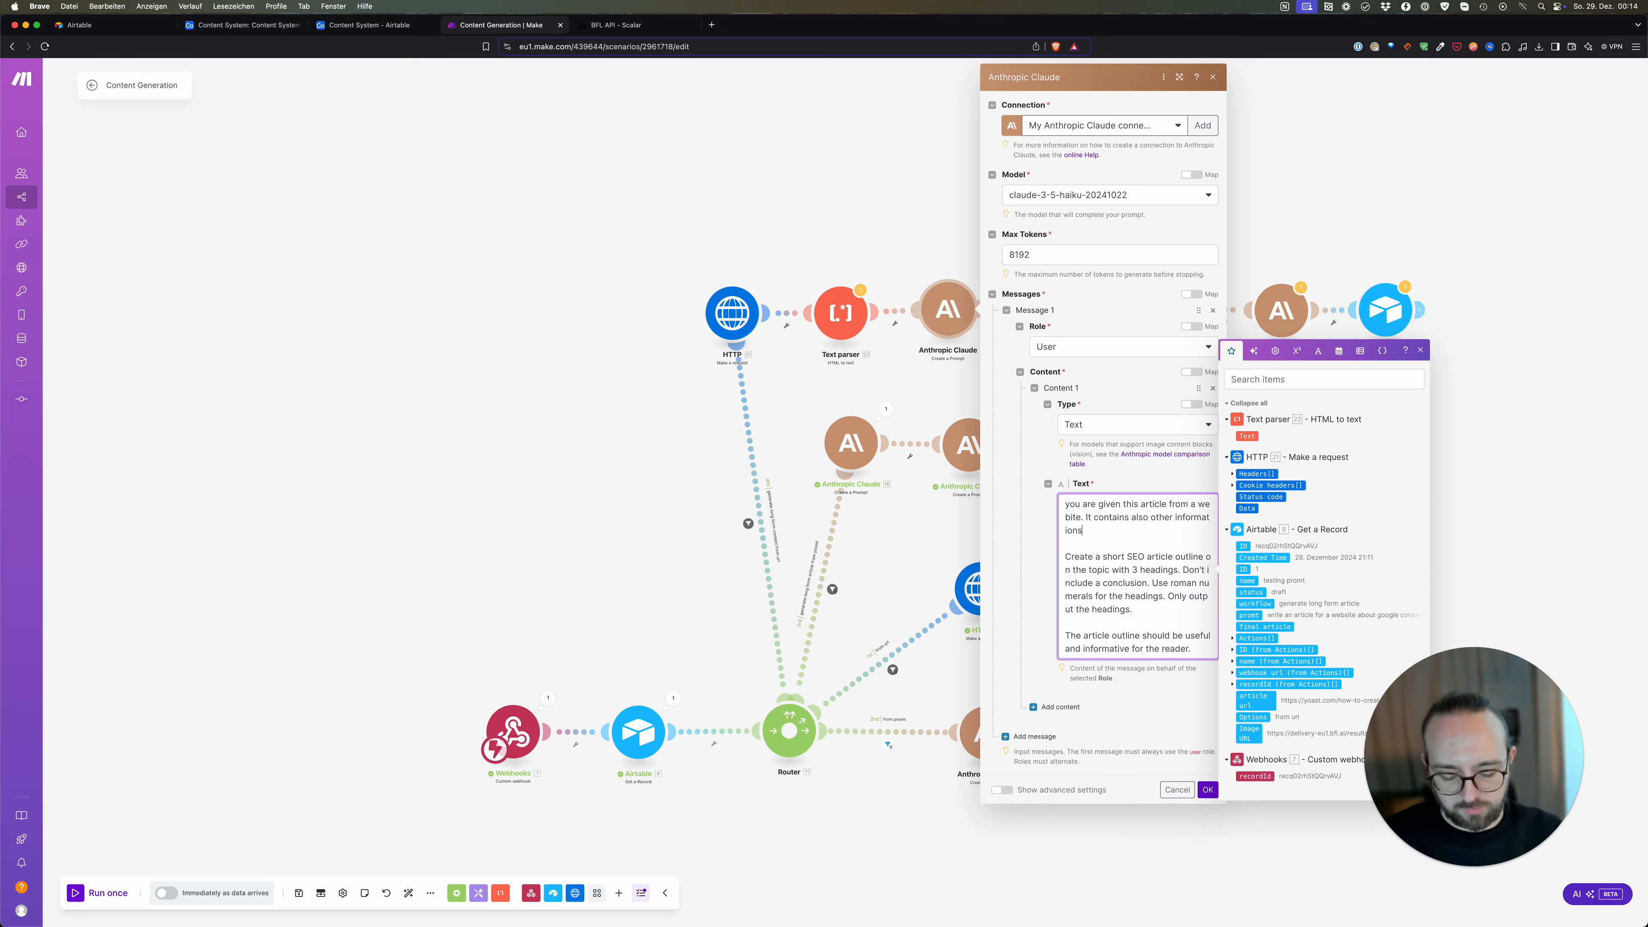
type(" be")
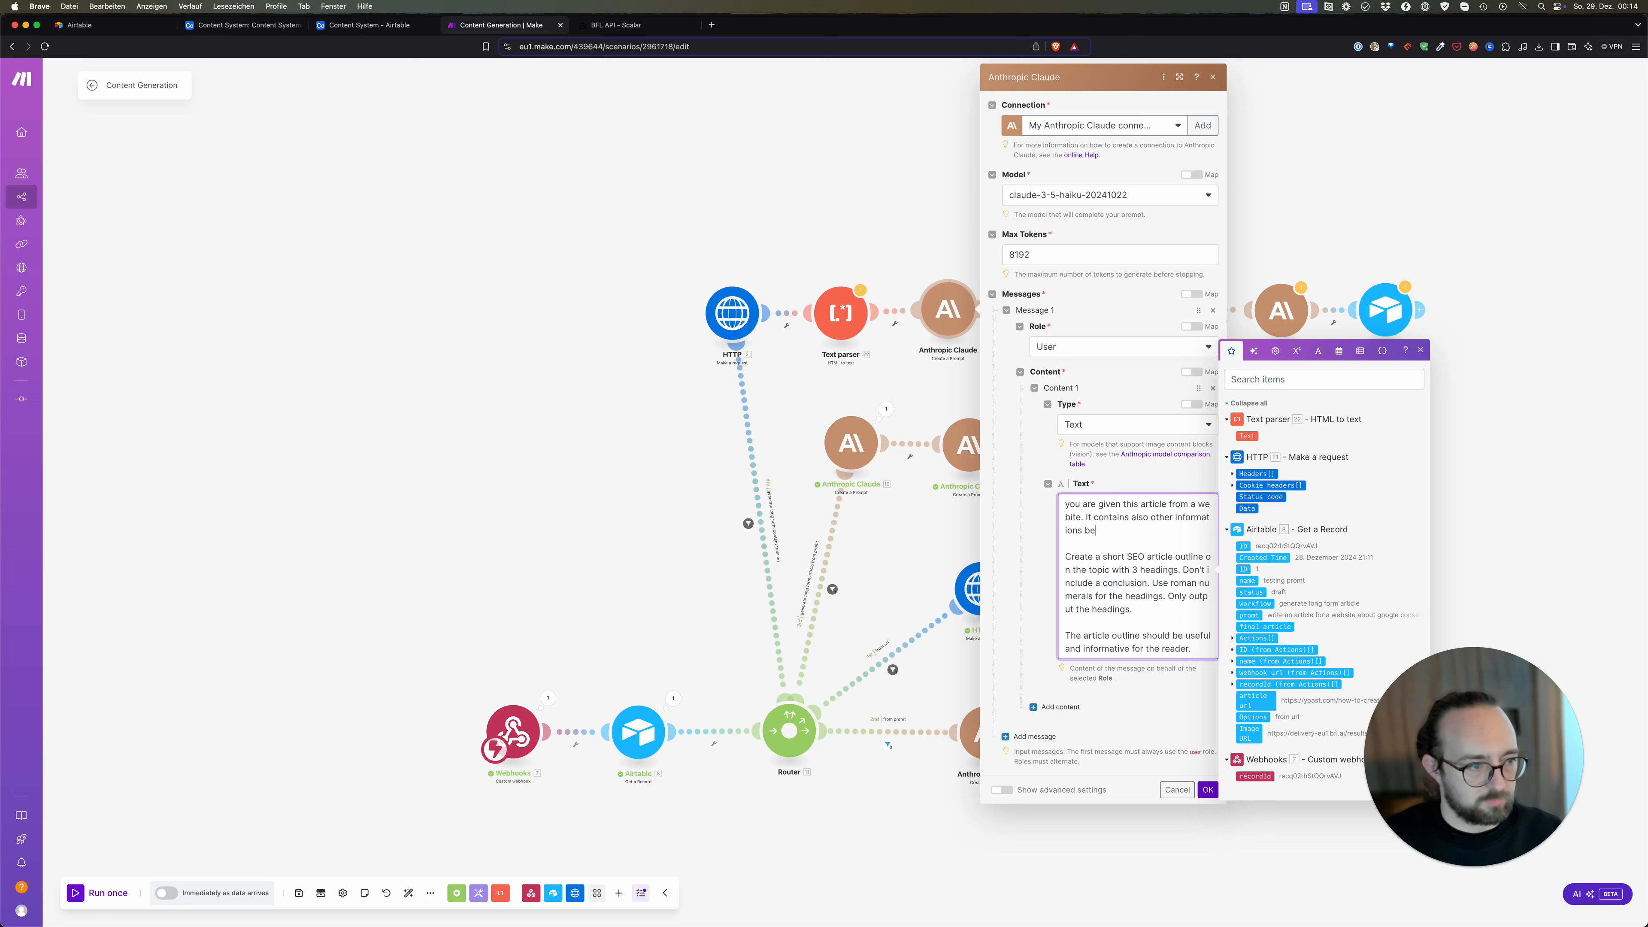
type("cause it was ")
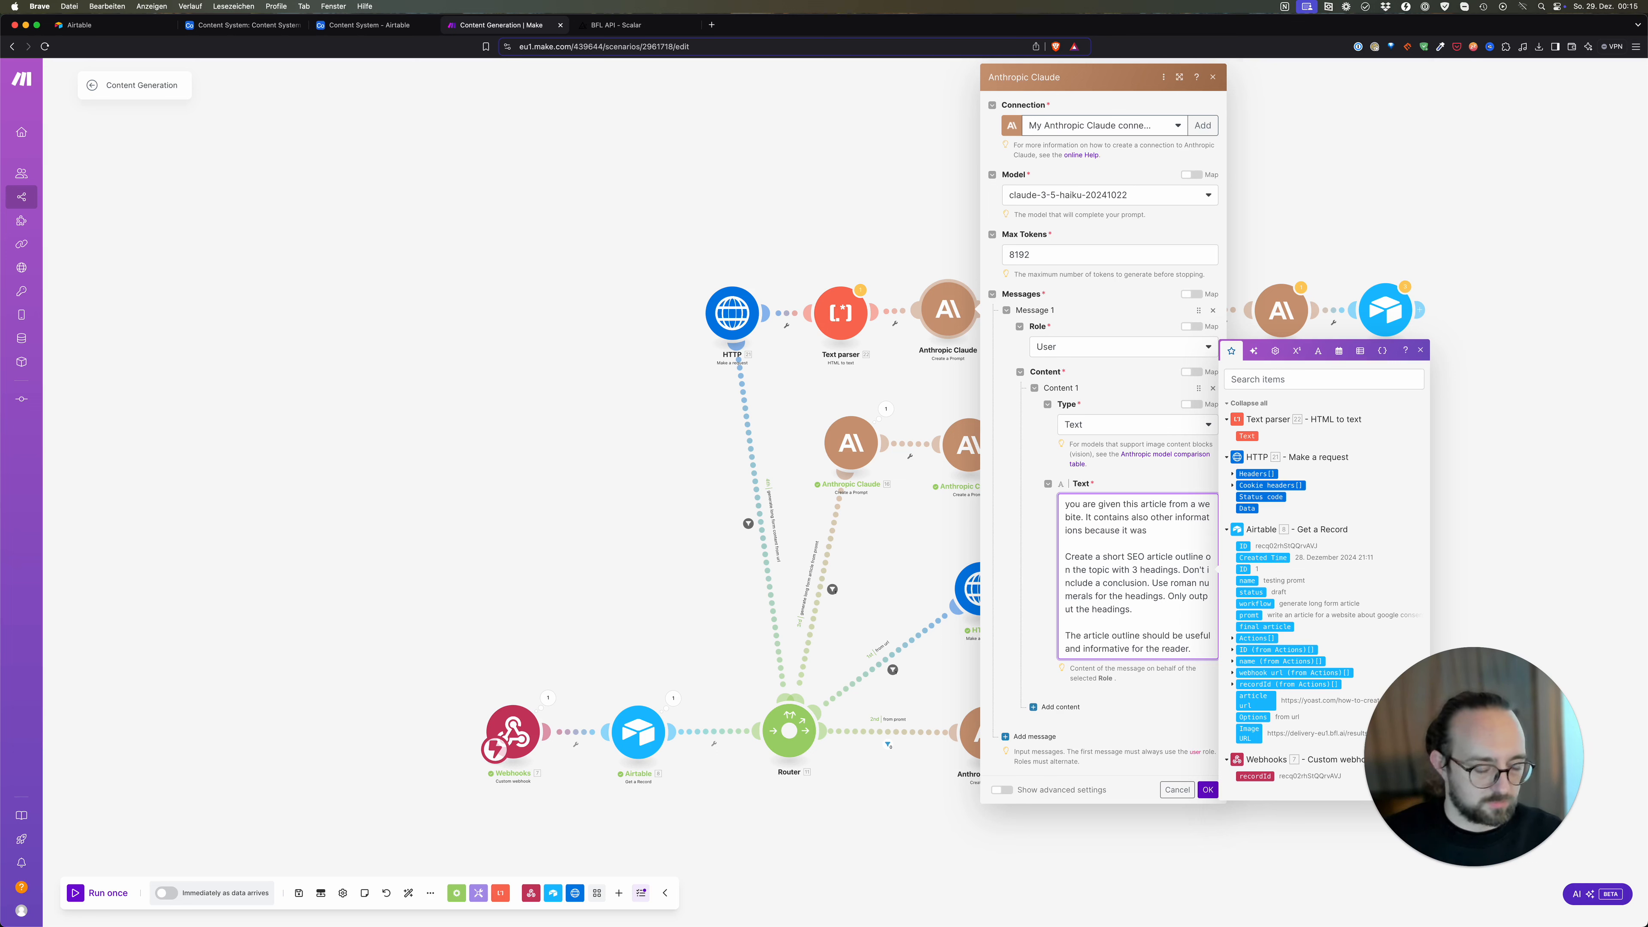
type("converte")
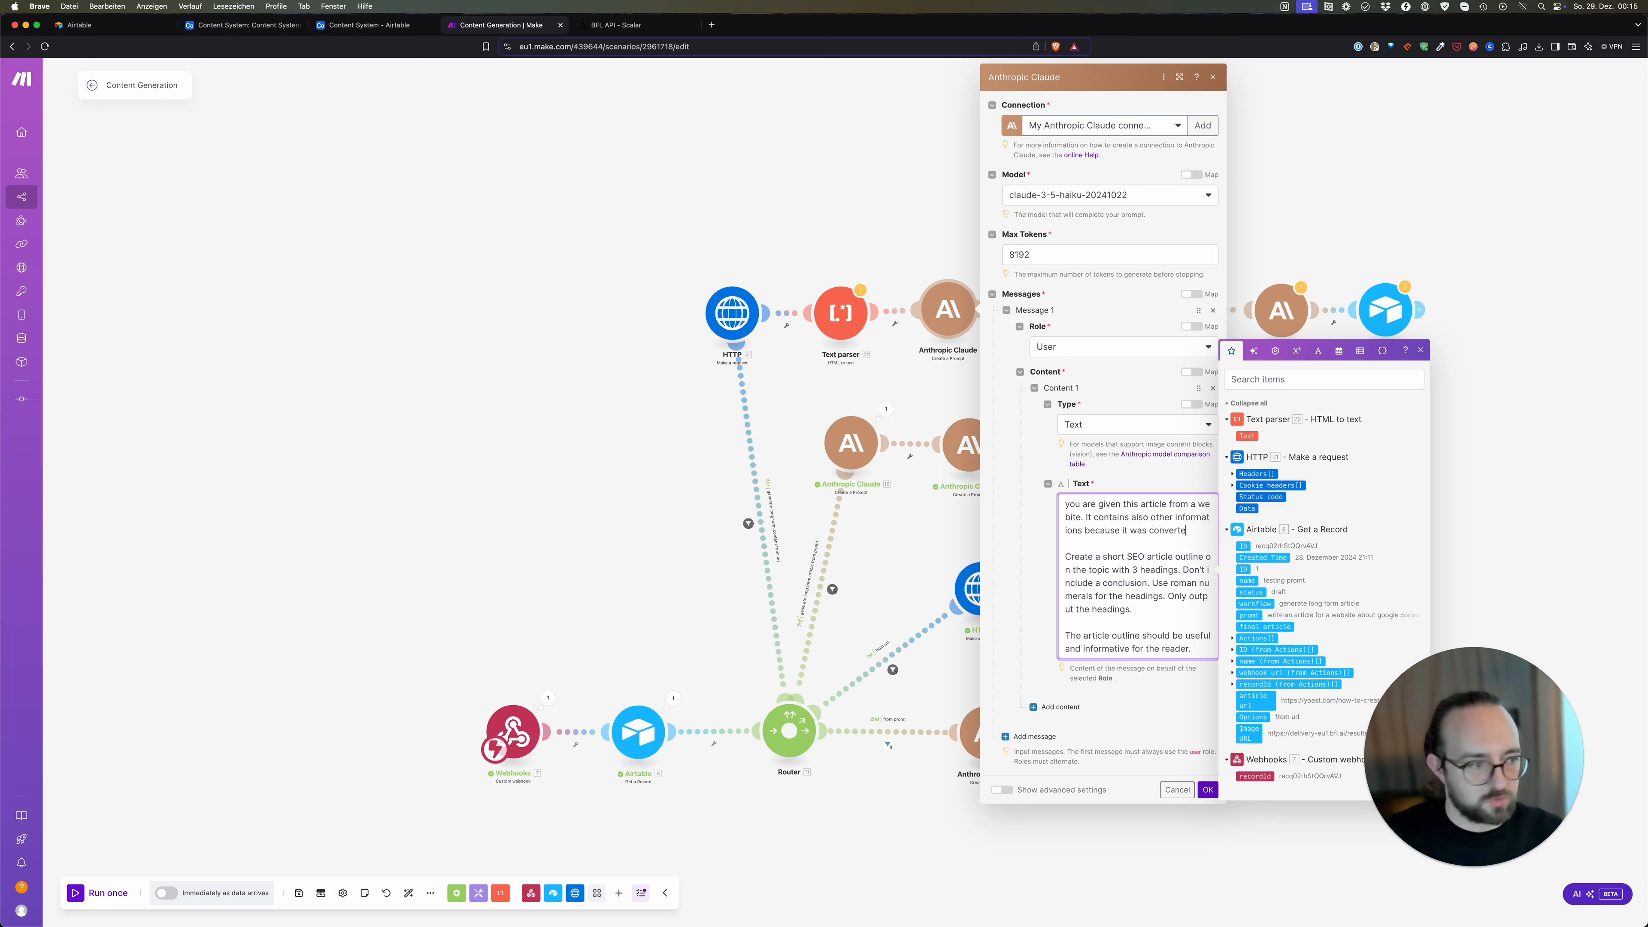
type("d from THML")
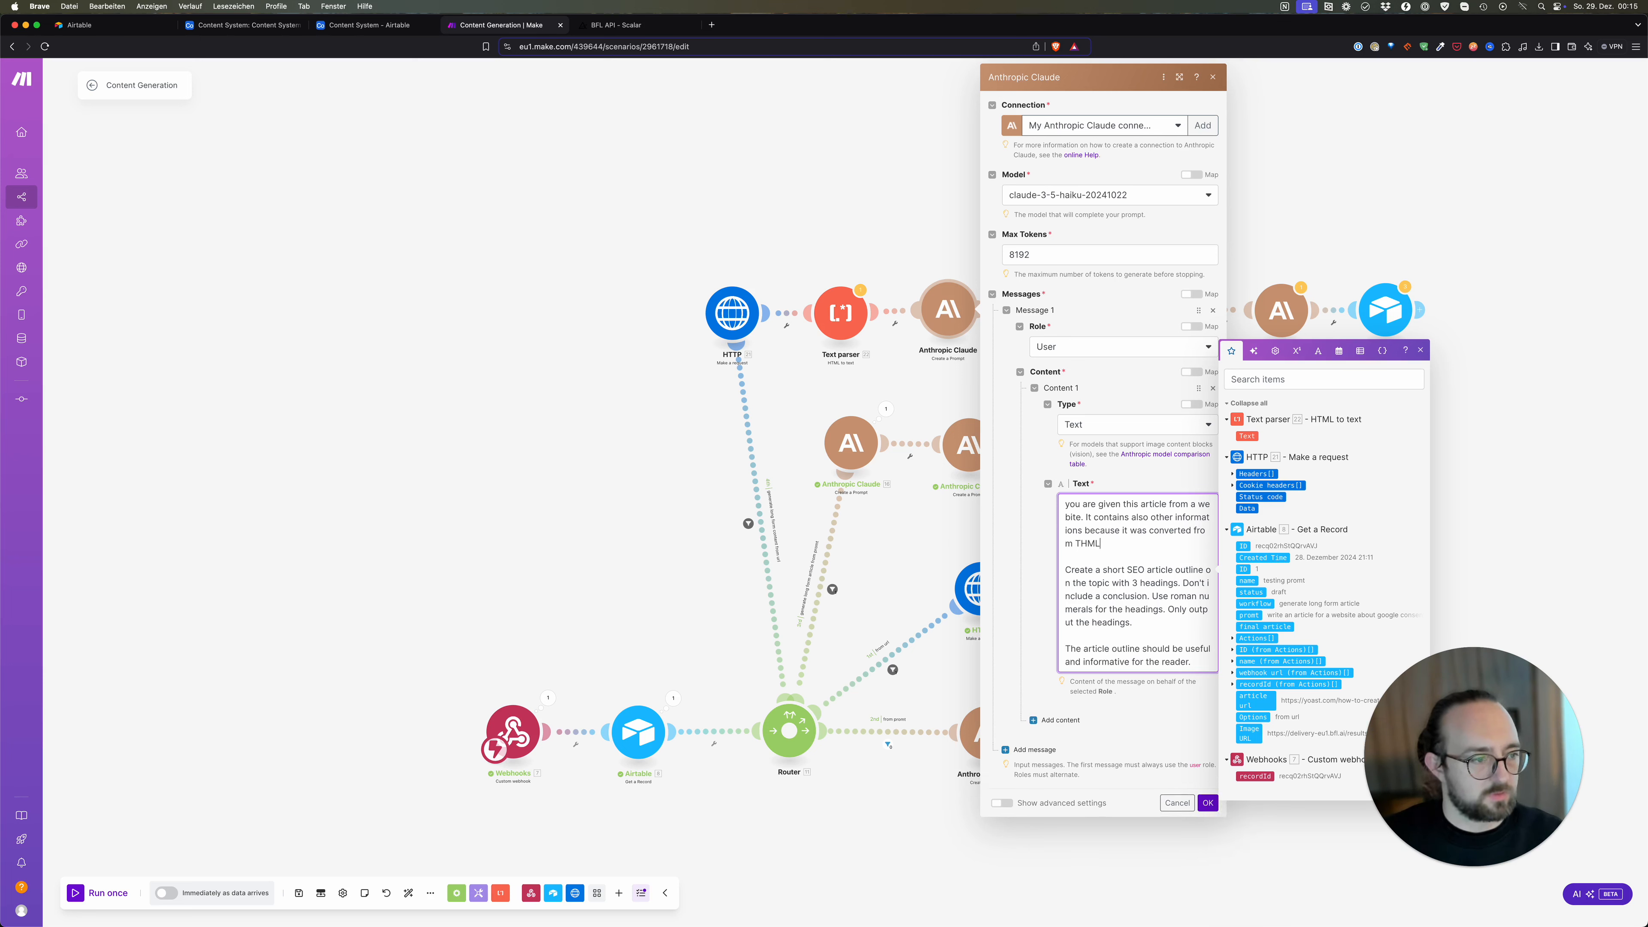
key("BackSpace")
key("BackSpace")
key("BackSpace")
key("BackSpace")
type("HTML to text but only incluce")
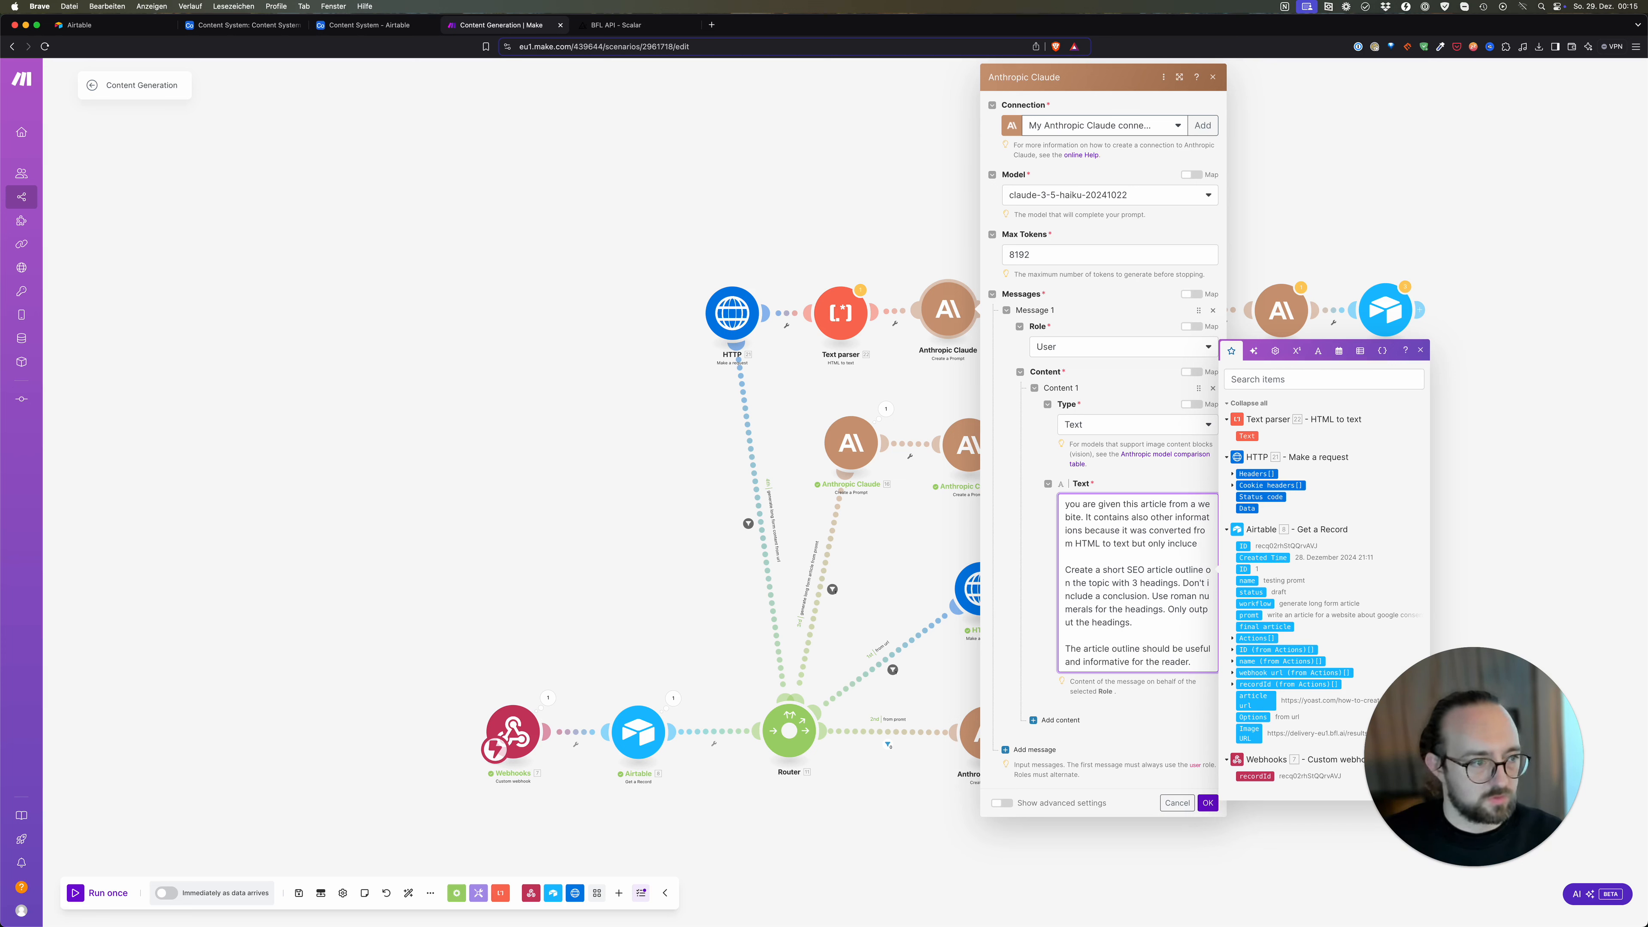
key("BackSpace")
key("BackSpace")
type("ce the")
key("BackSpace")
key("BackSpace")
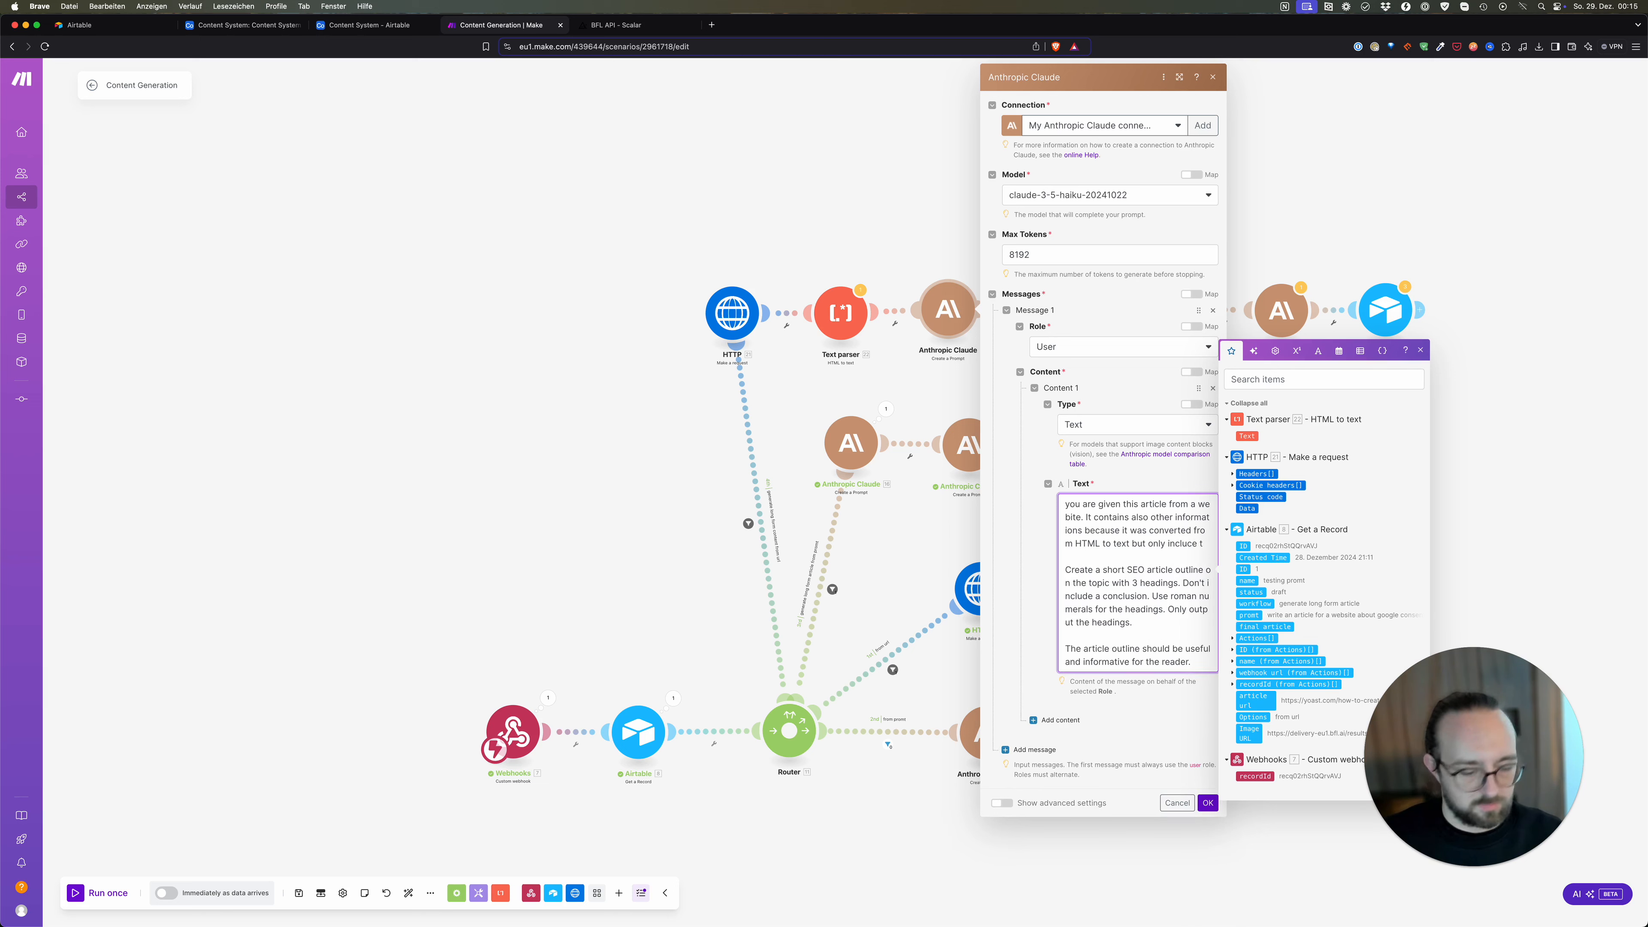
type("he main arti")
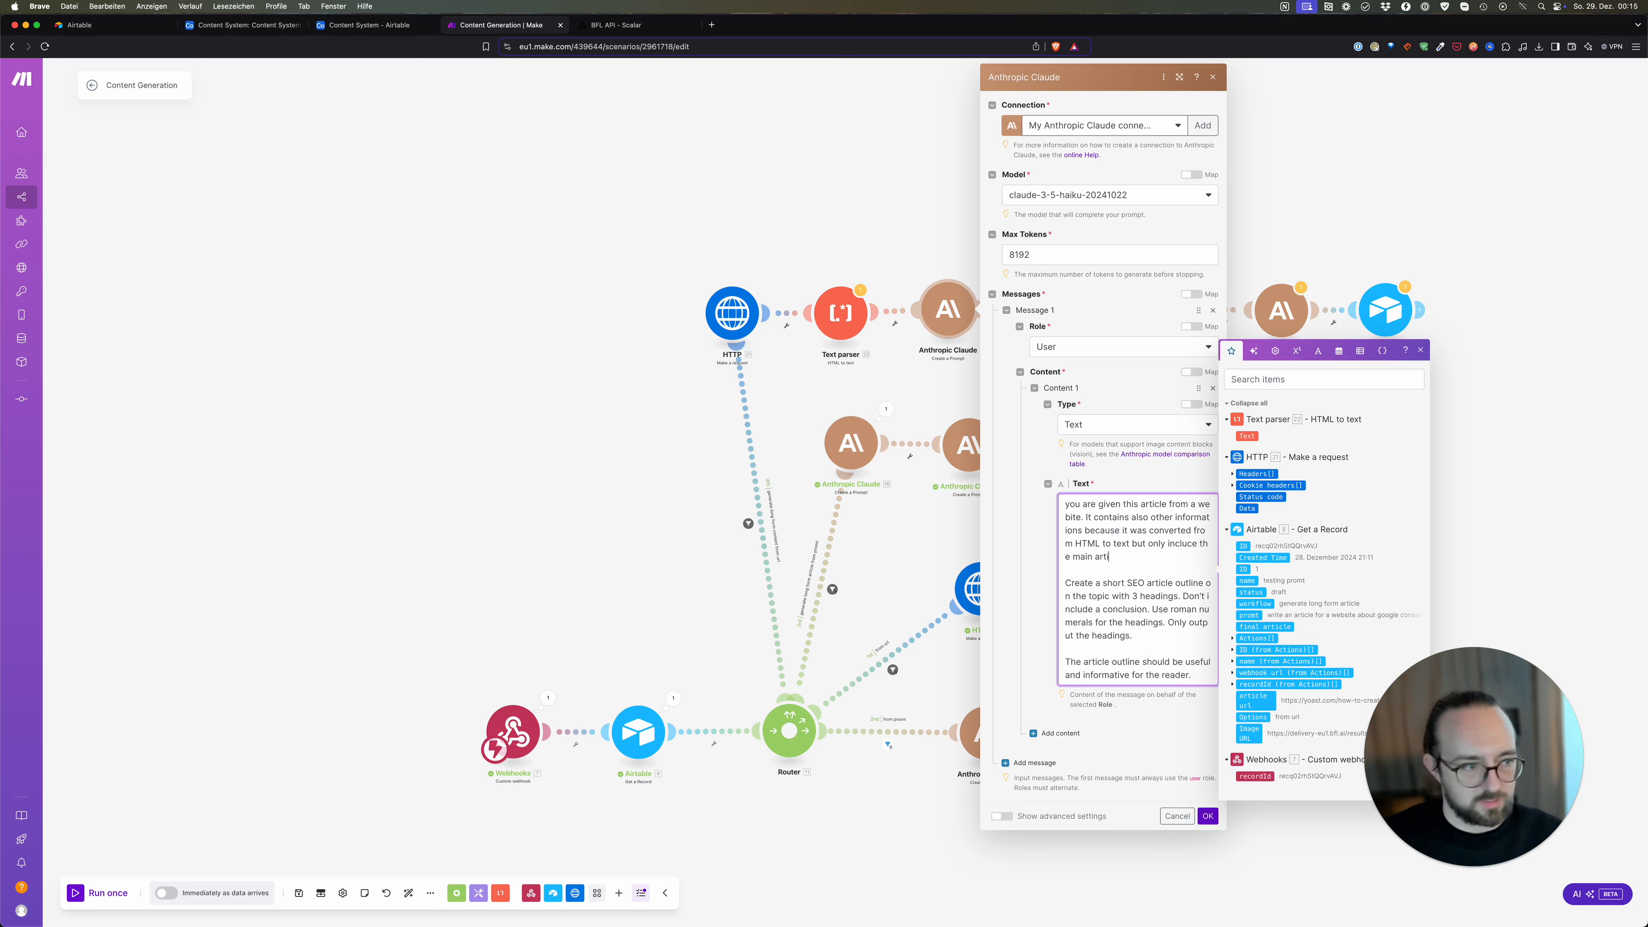
type("cle.    Create")
Step: Add a separate line "article to read:" followed by the Text parser's Text output above the outline instructions, and save the module
key("Return")
key("Return")
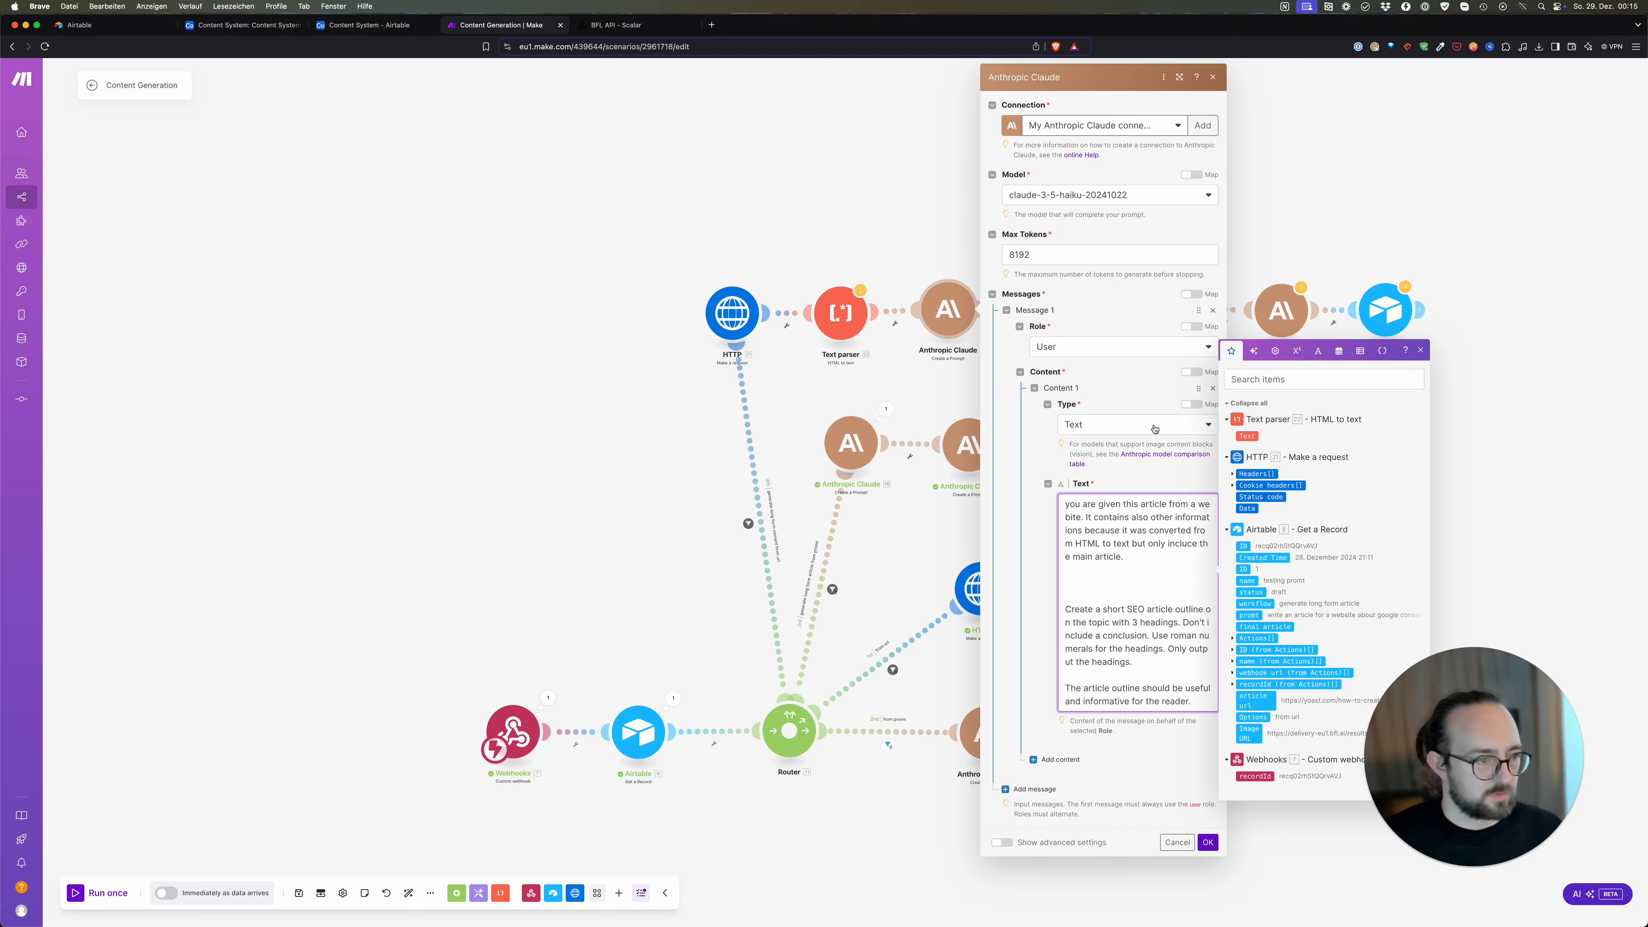
type("ar")
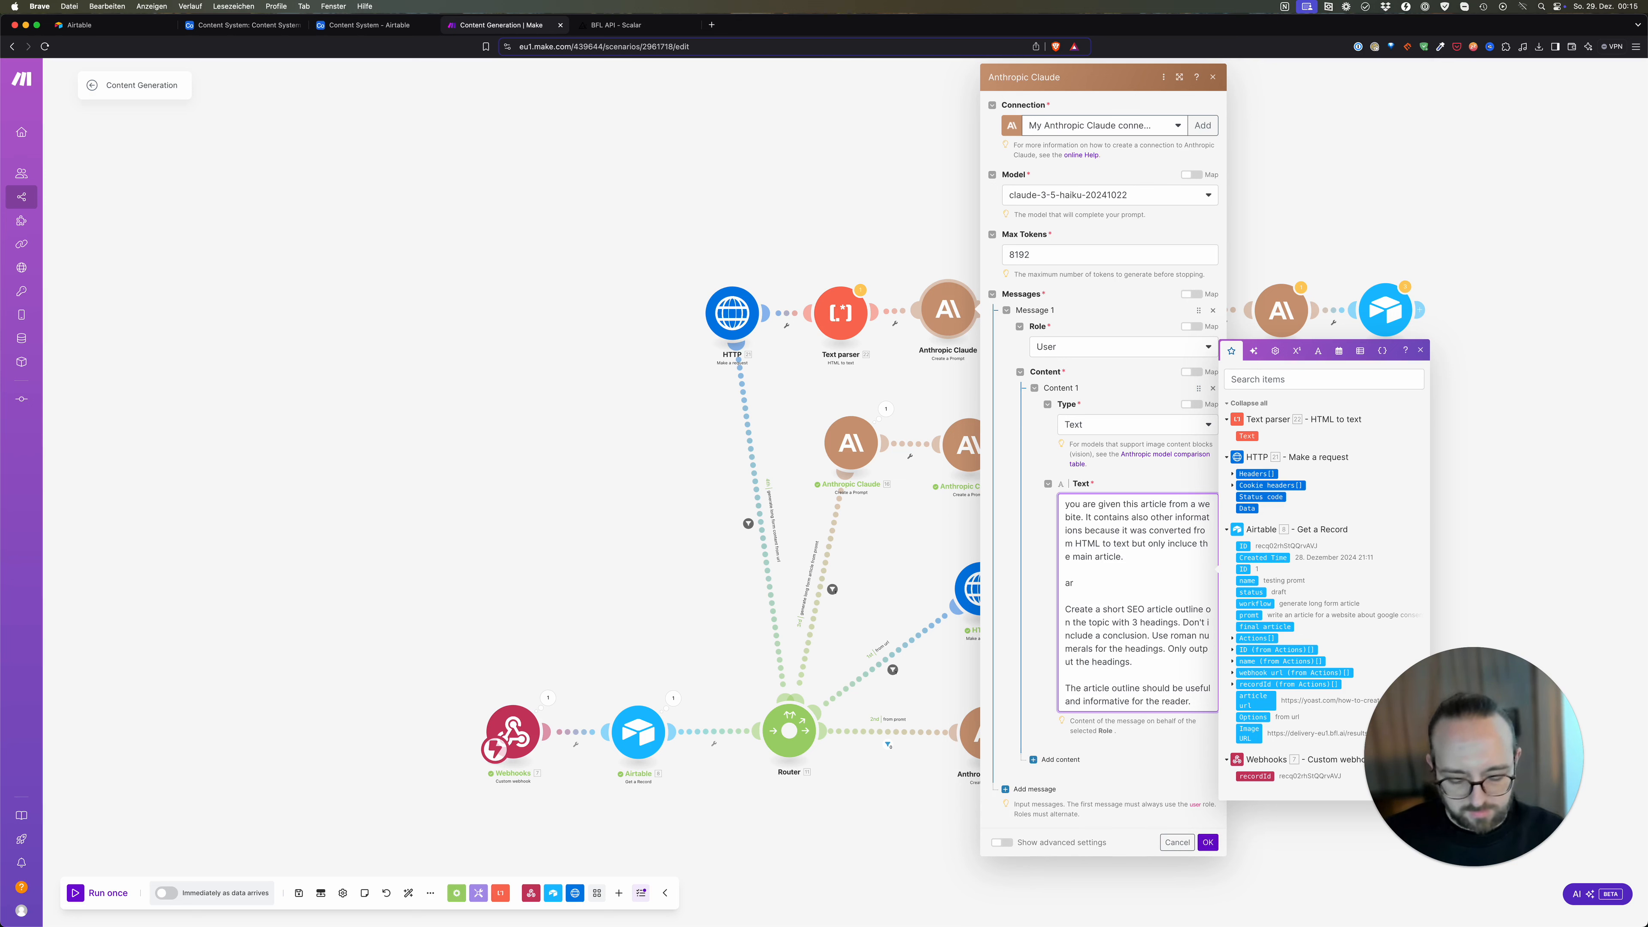
type("ticle.  article to read:")
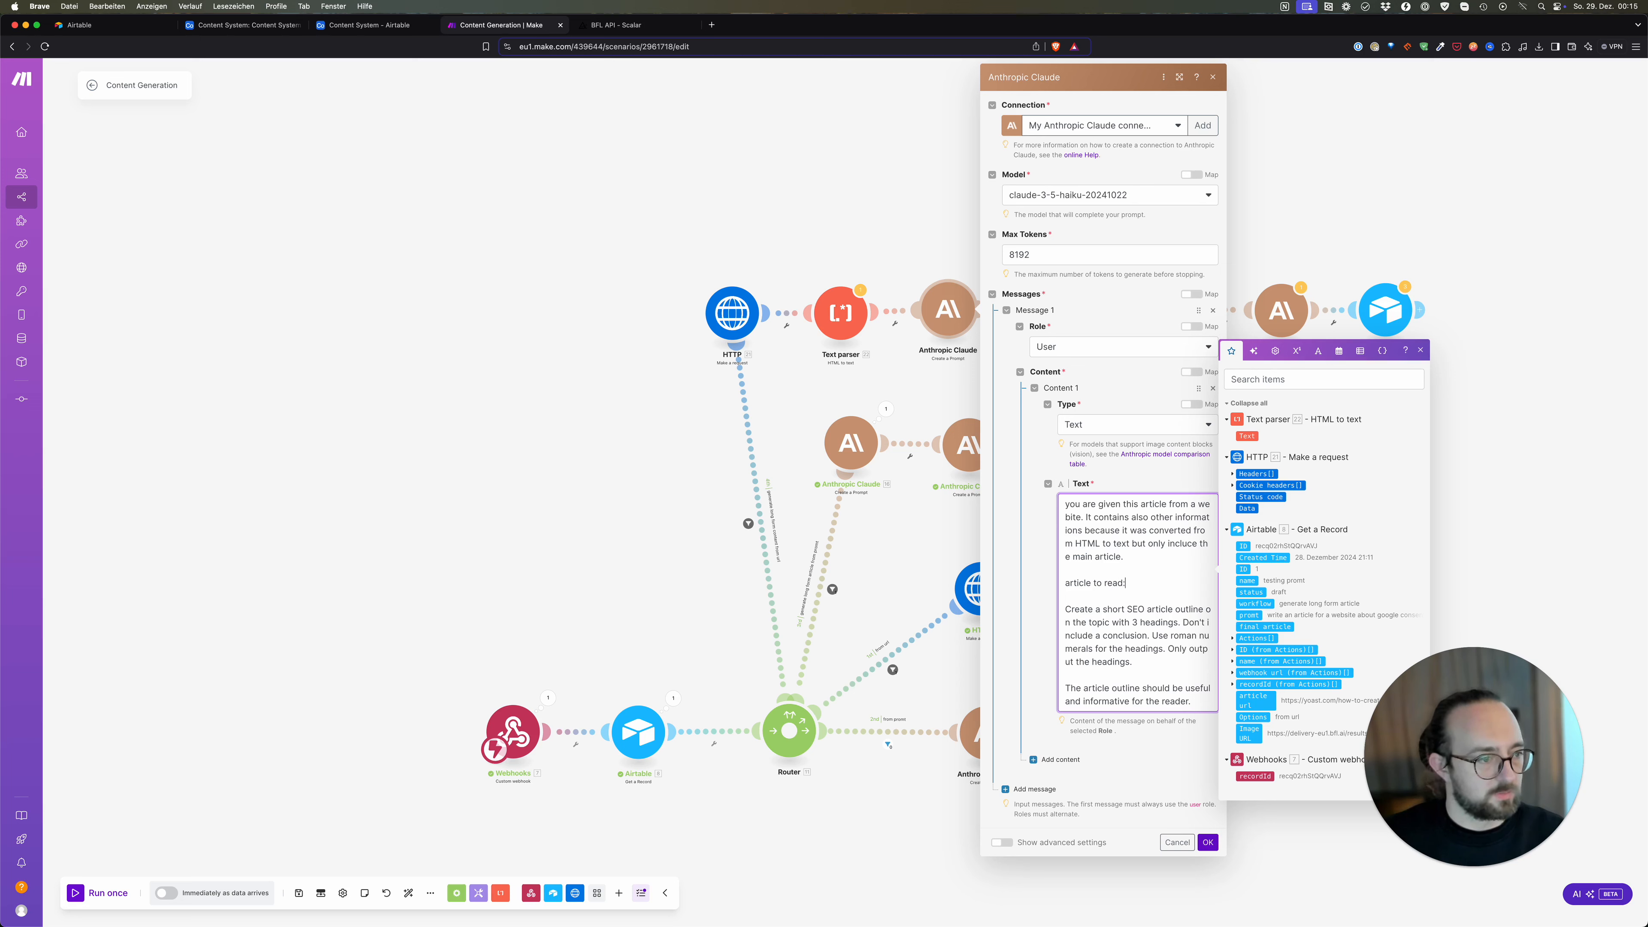
left_click(1246, 436)
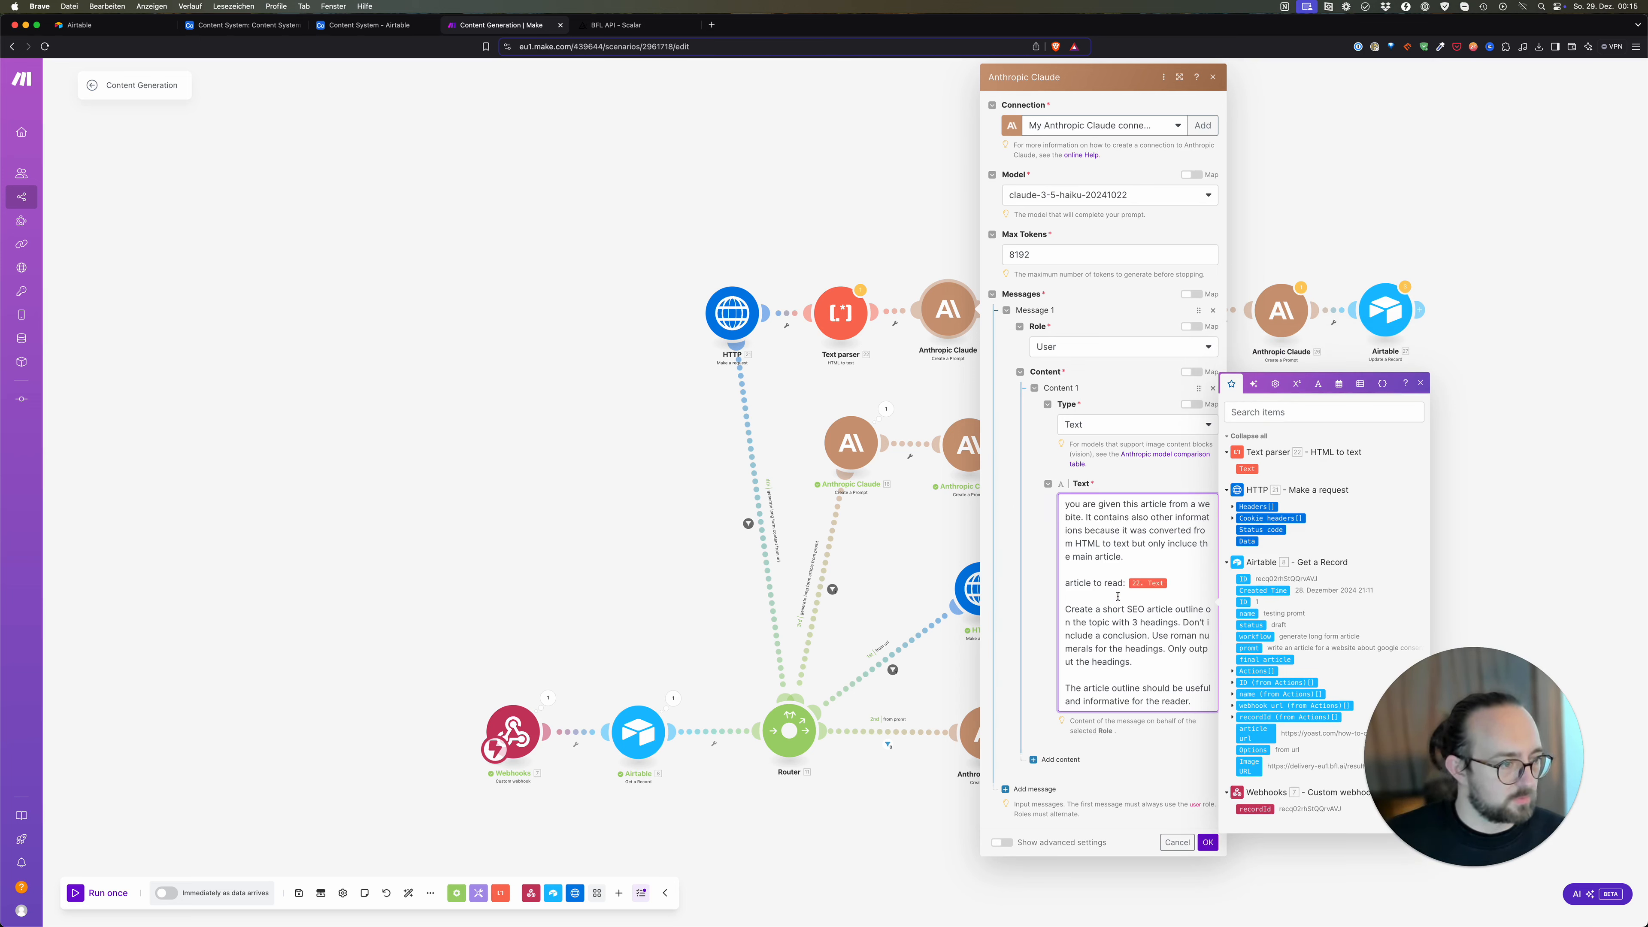
left_click(1207, 842)
Step: Set Max Tokens of the new route's first Claude module to 2048 and save it
left_click(946, 302)
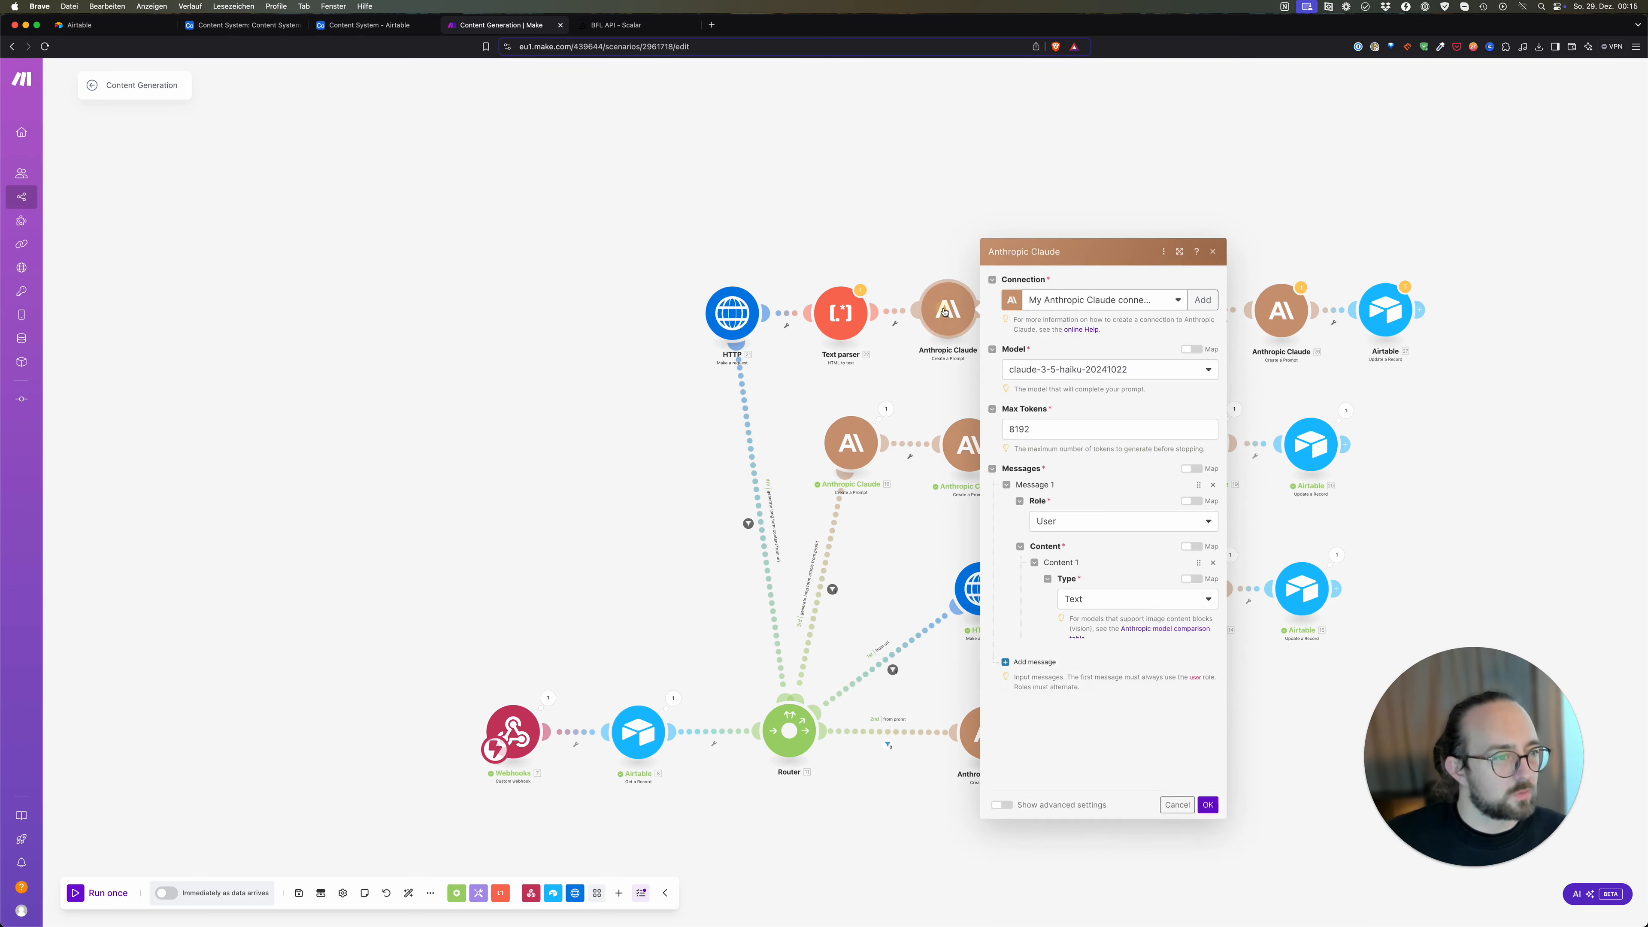
double_click(1052, 257)
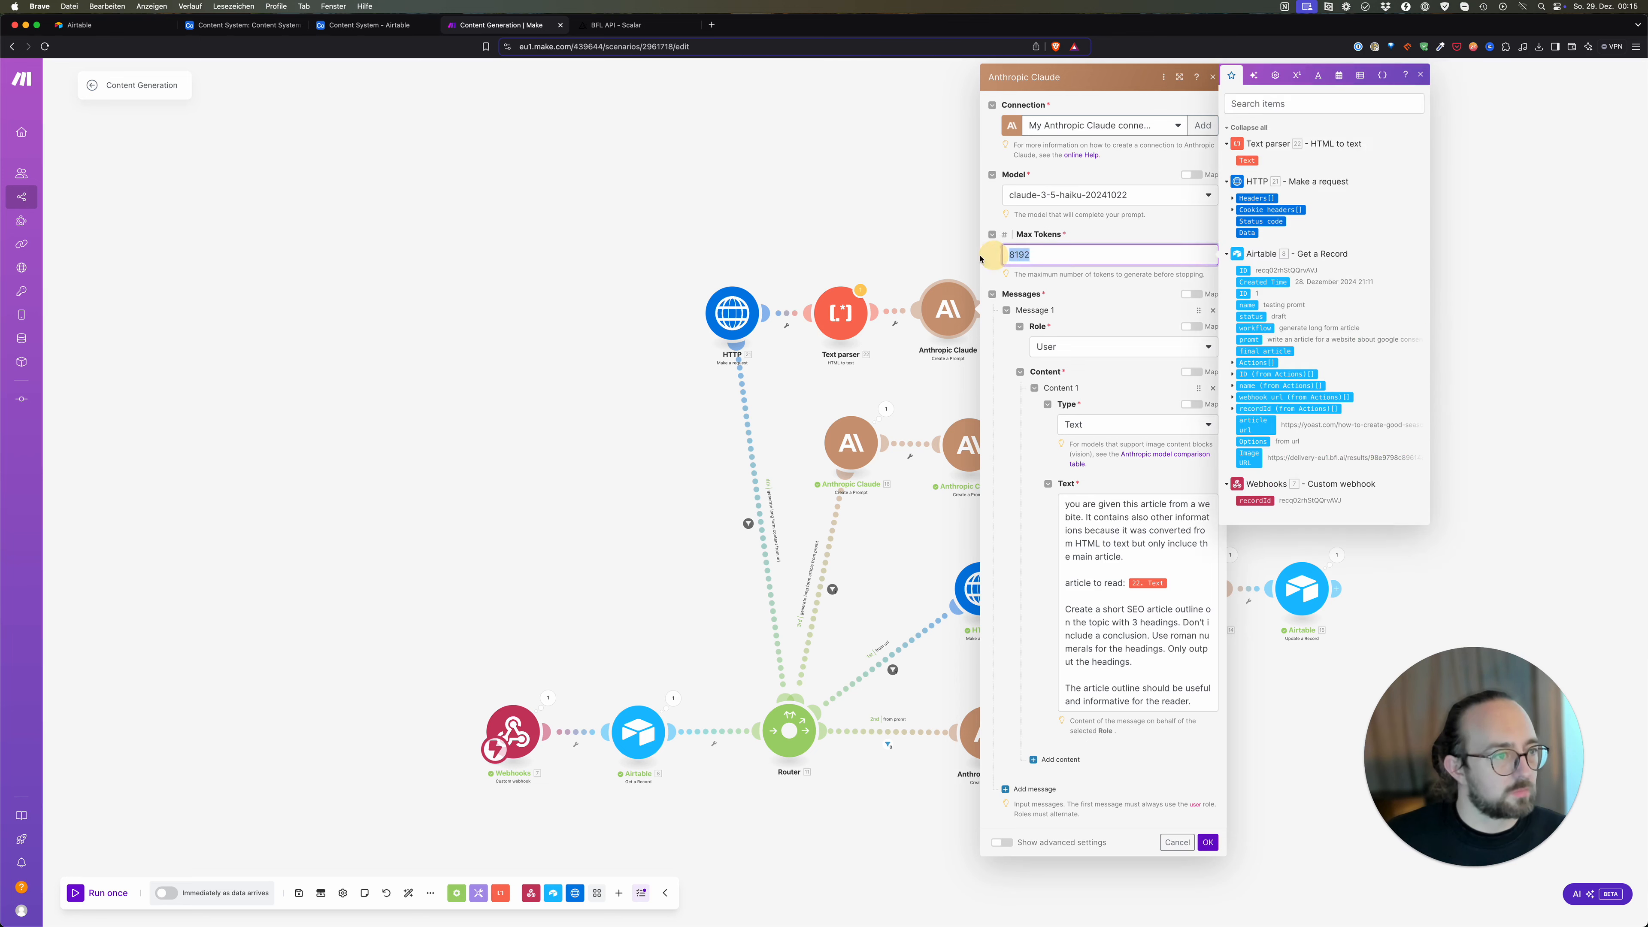
type("2048")
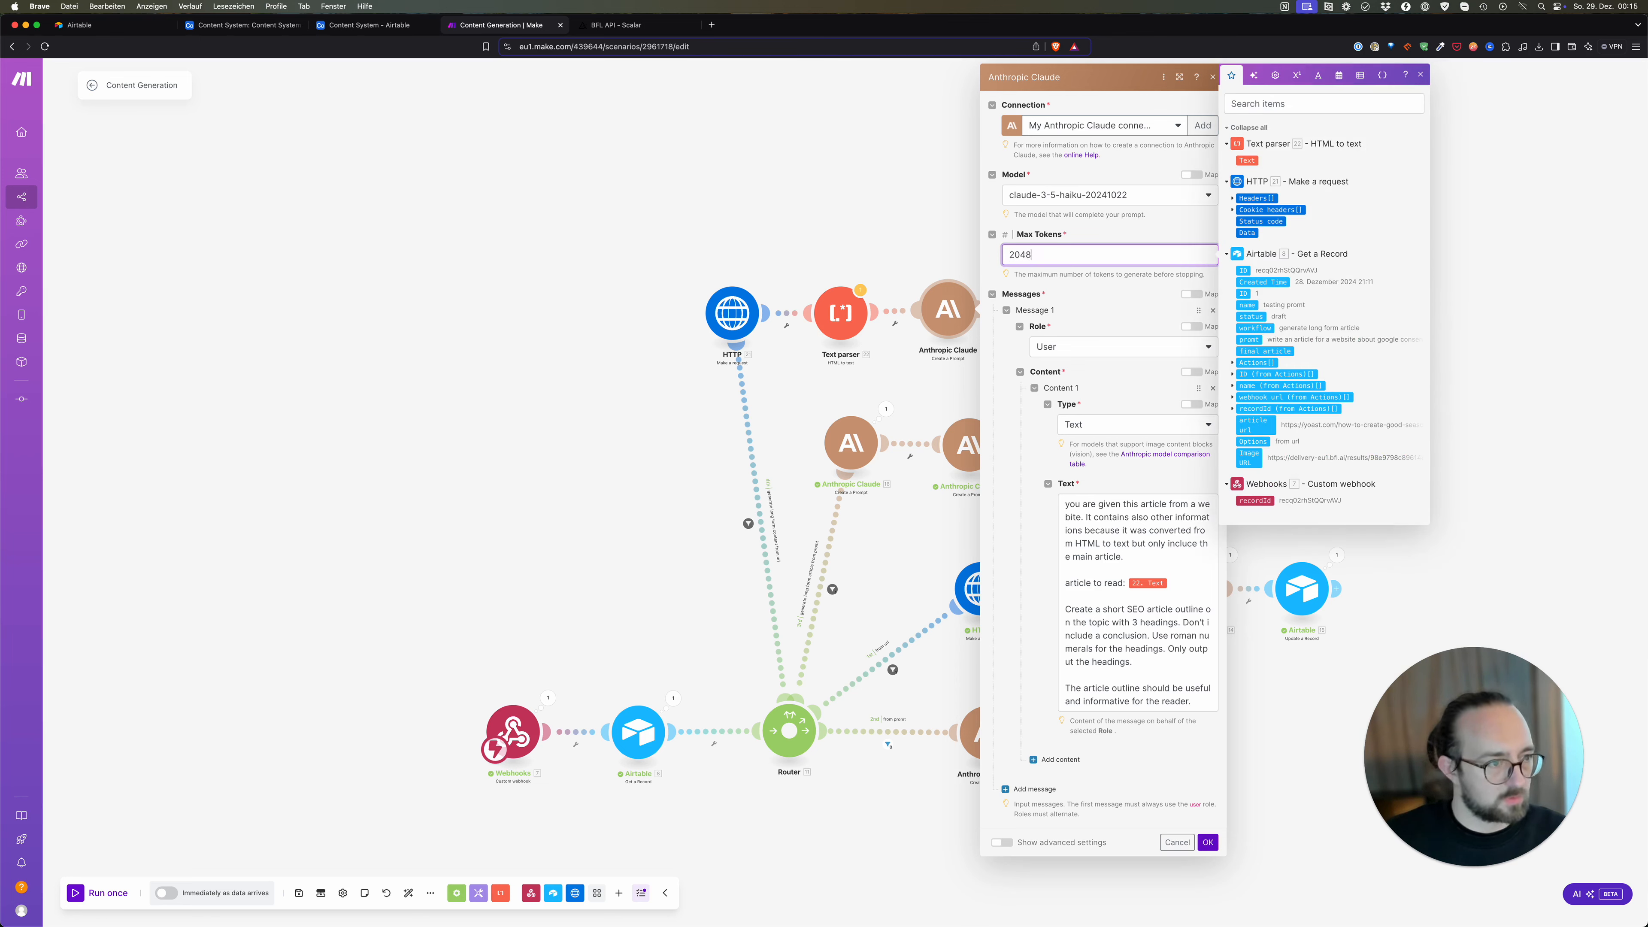
left_click(1208, 842)
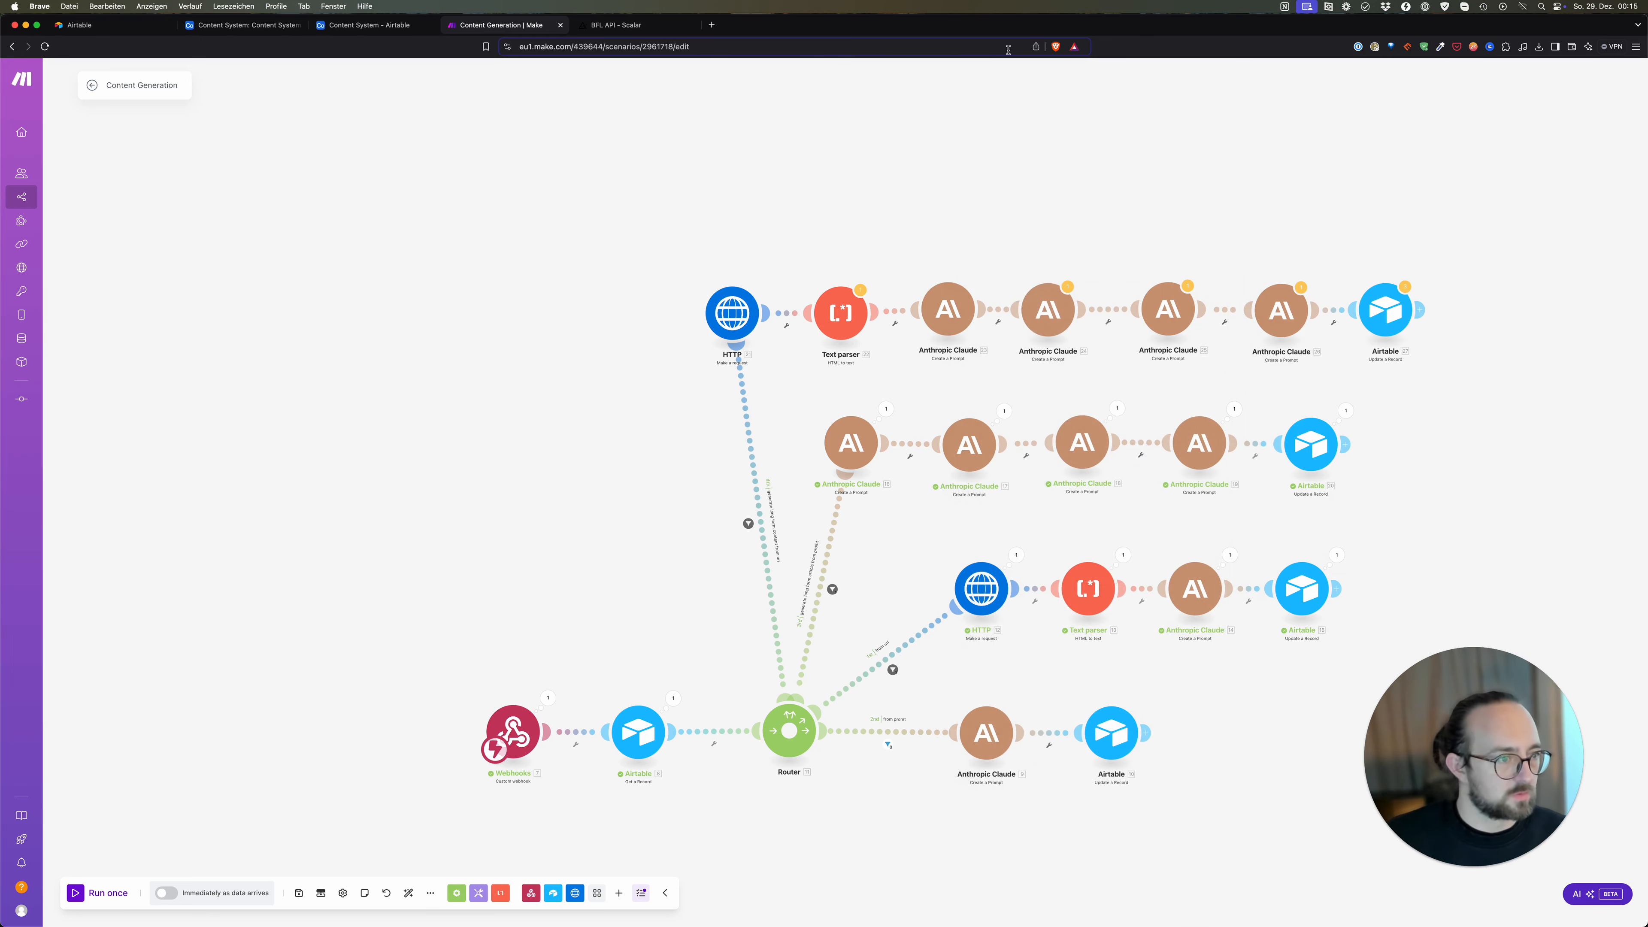
Step: In the new route's second Claude module, replace the SEO outline reference with the first Claude module's Text Response and save it
left_click(1048, 310)
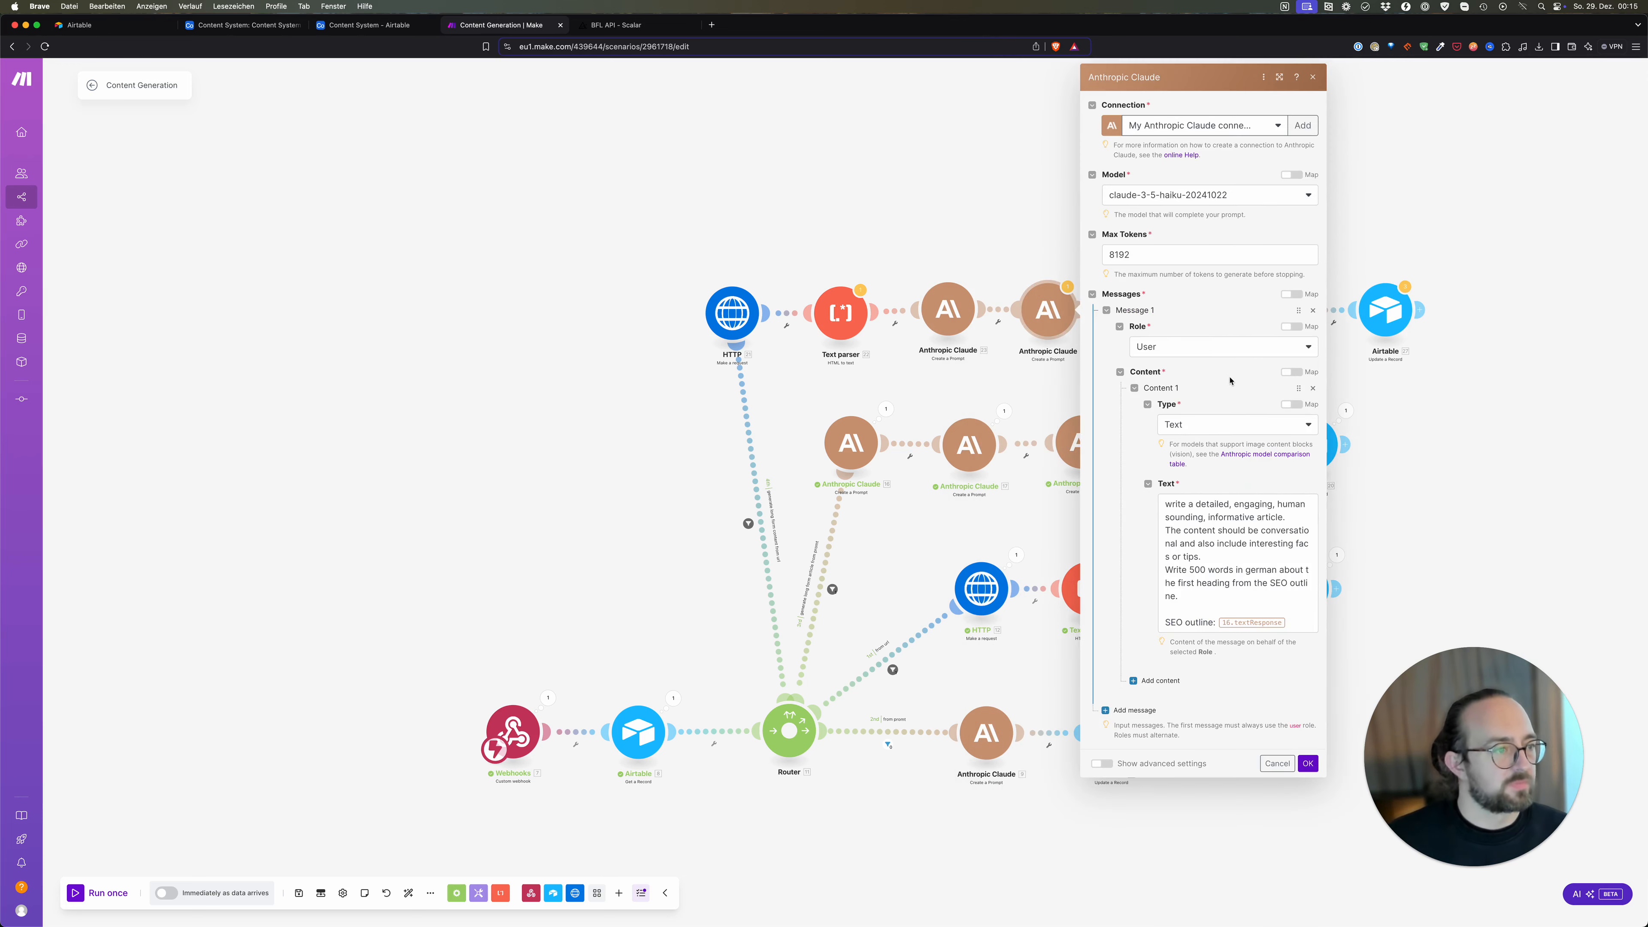
left_click(1274, 622)
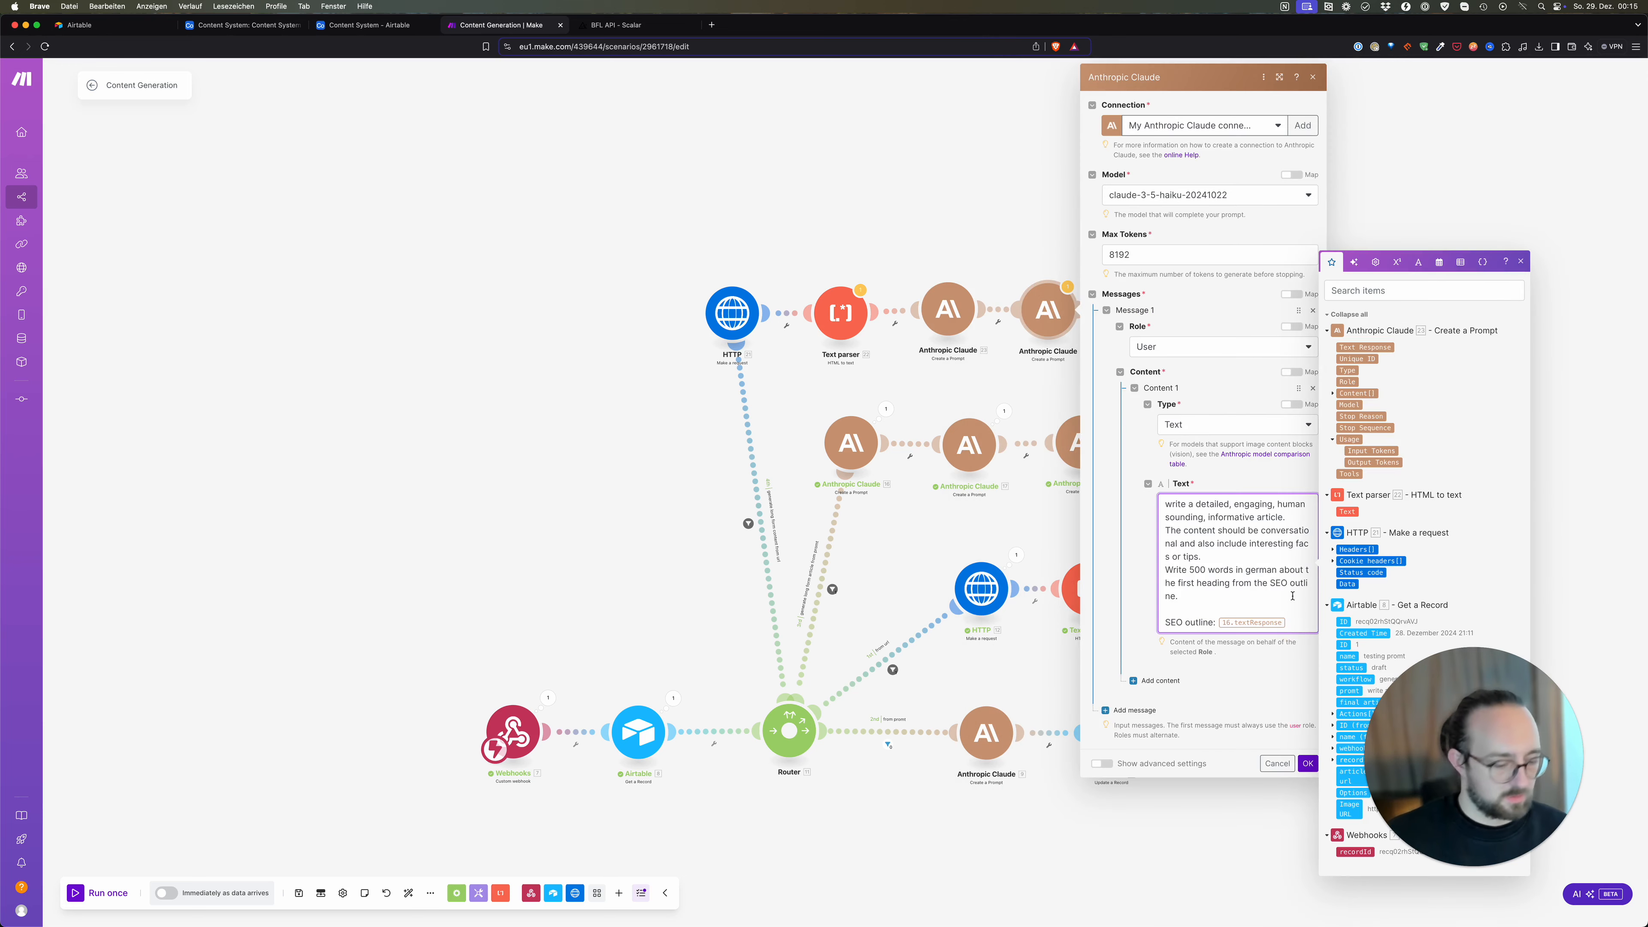
key("BackSpace")
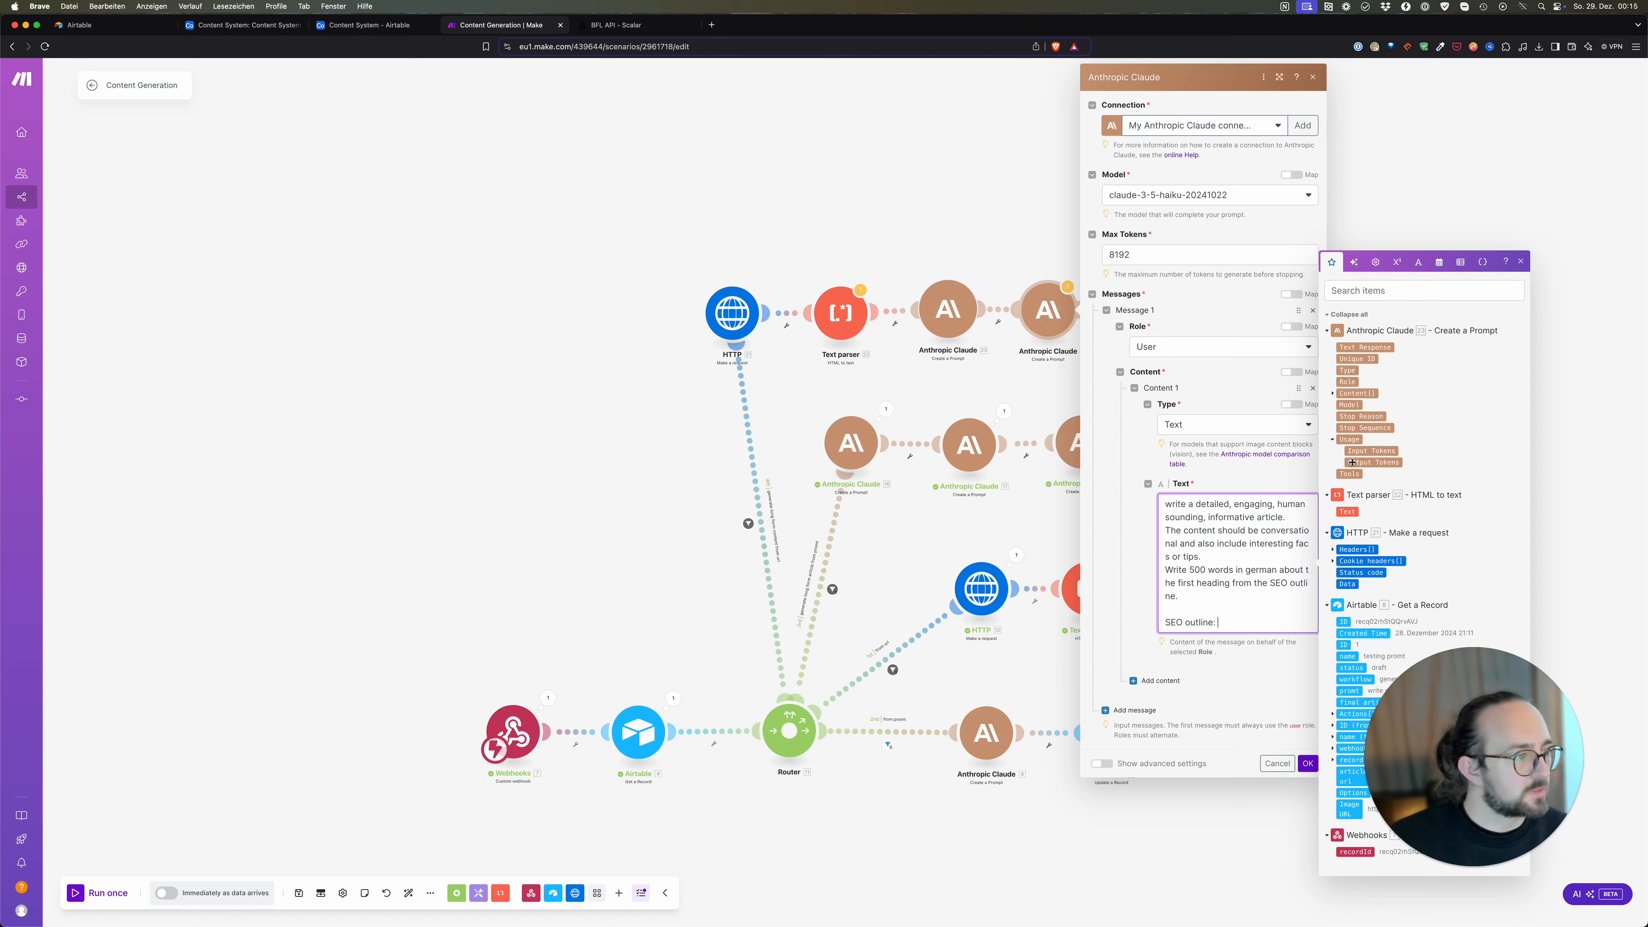
left_click(1361, 347)
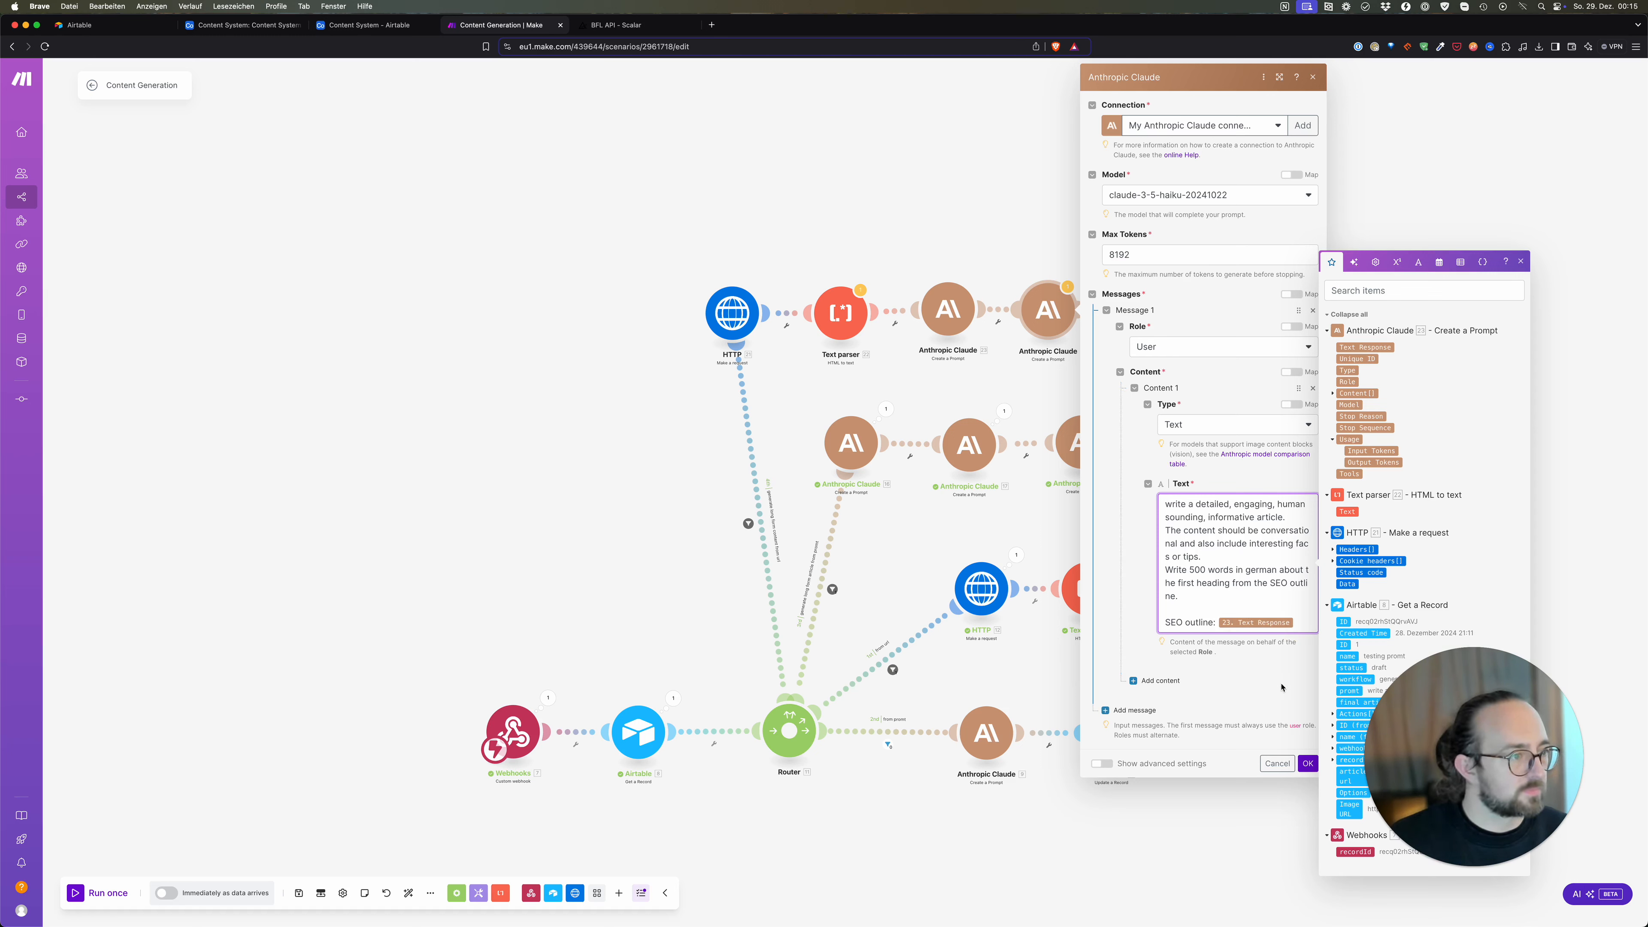
left_click(1308, 763)
Step: In the new route's third Claude module, replace the SEO outline reference with the first Claude module's Text Response and save it
left_click(1168, 311)
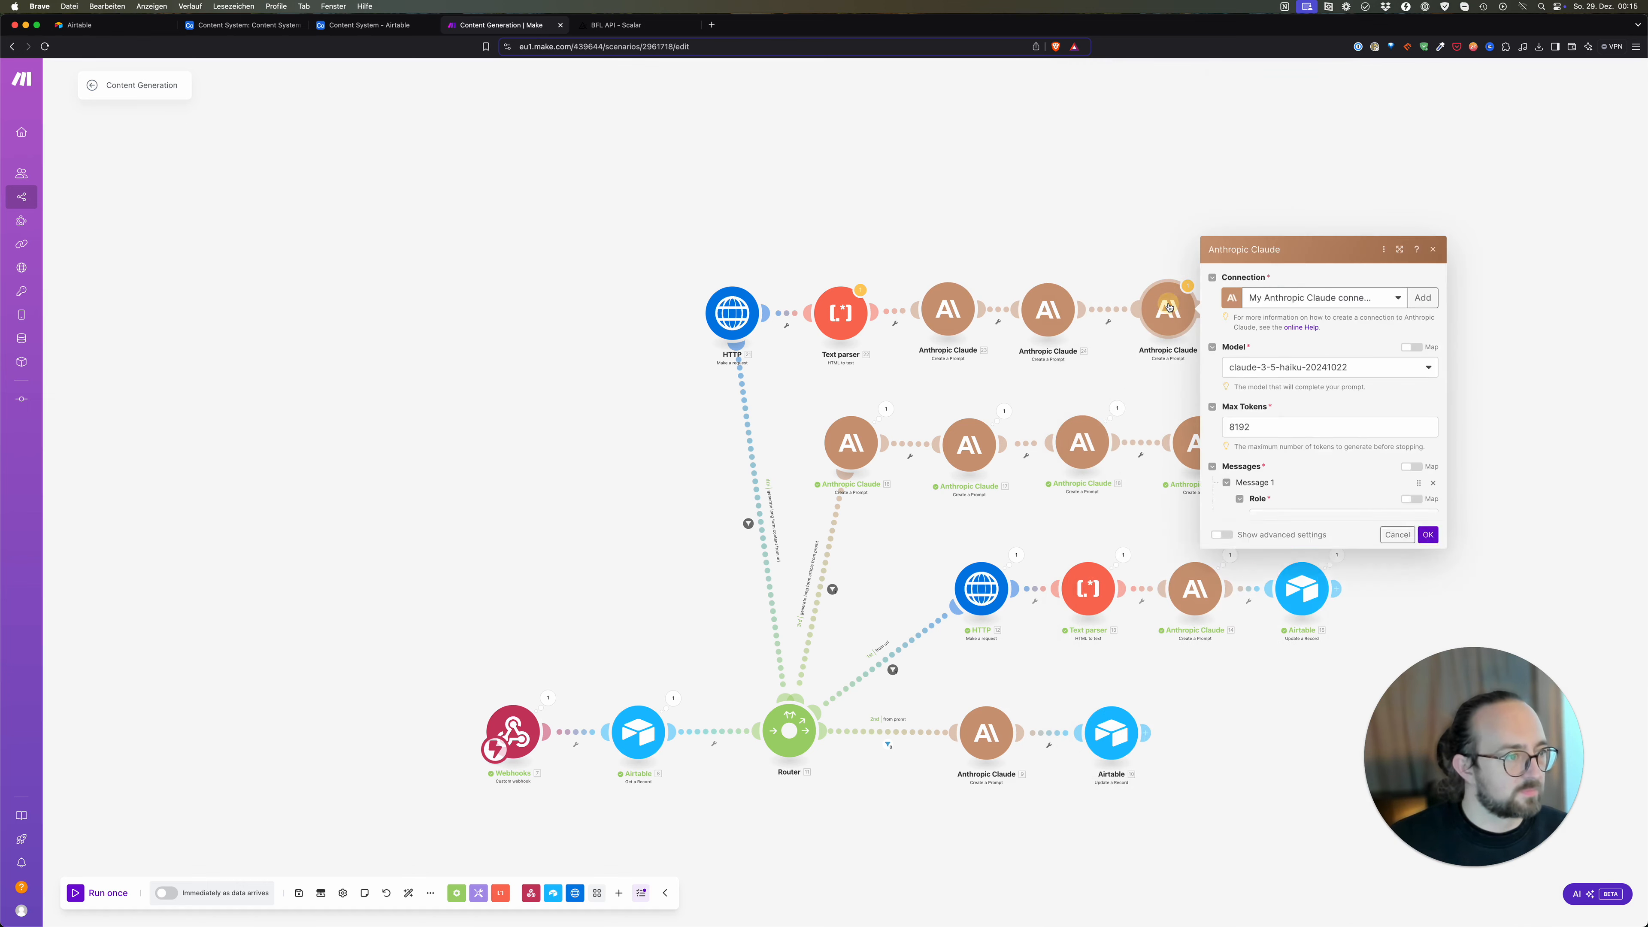
left_click(1402, 620)
key("BackSpace")
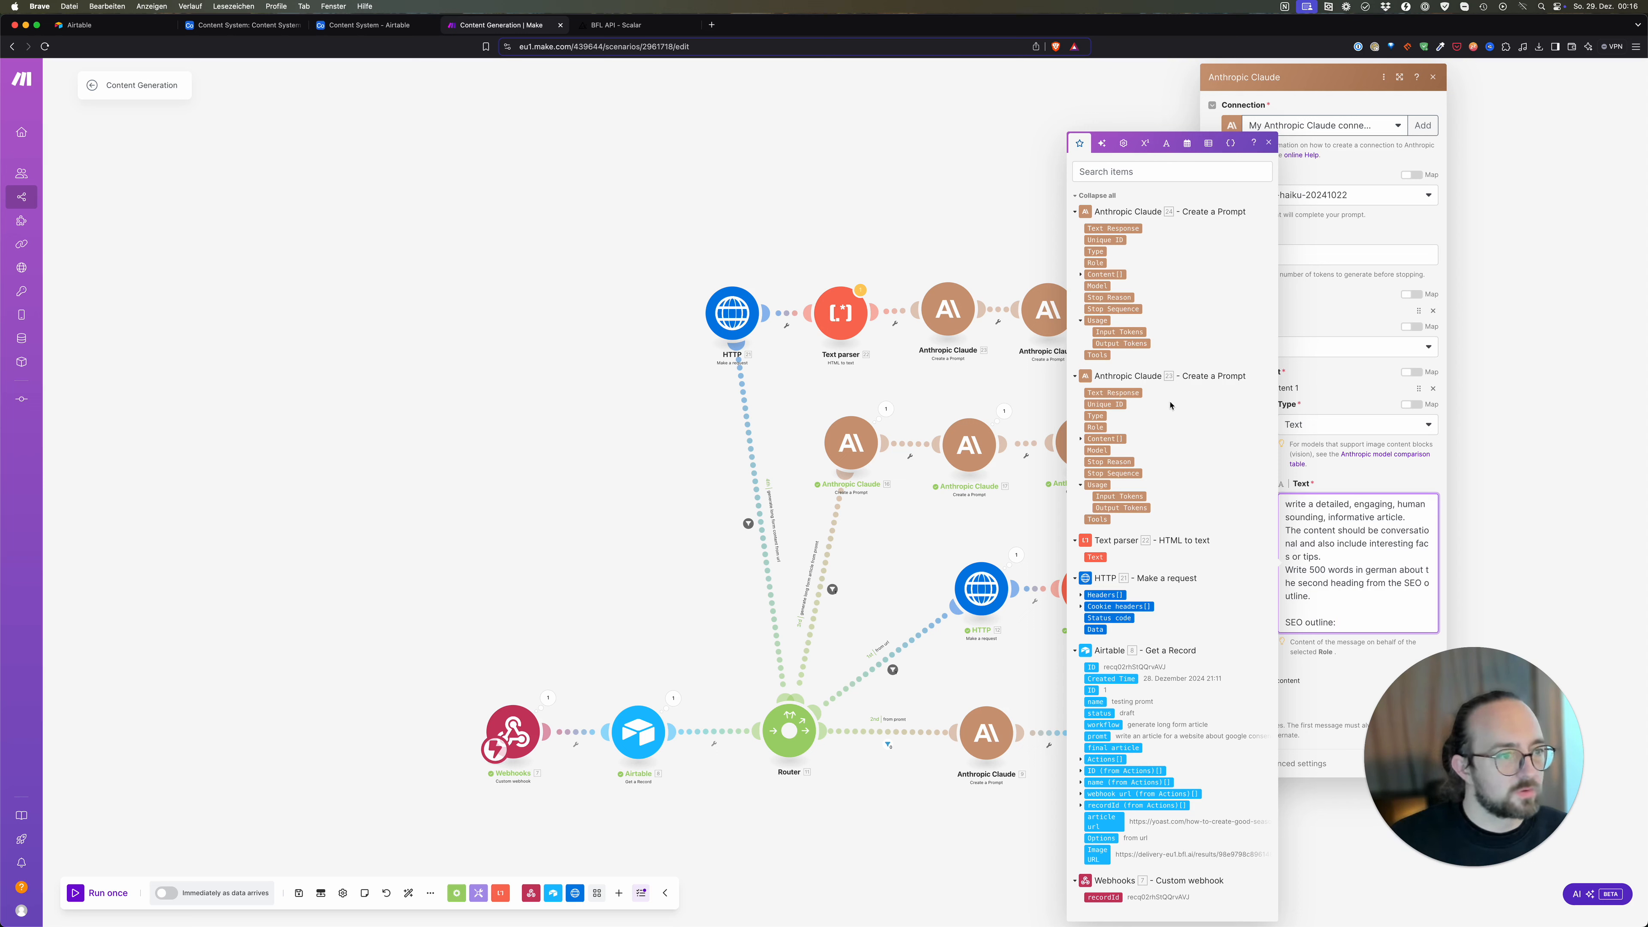
left_click(1113, 393)
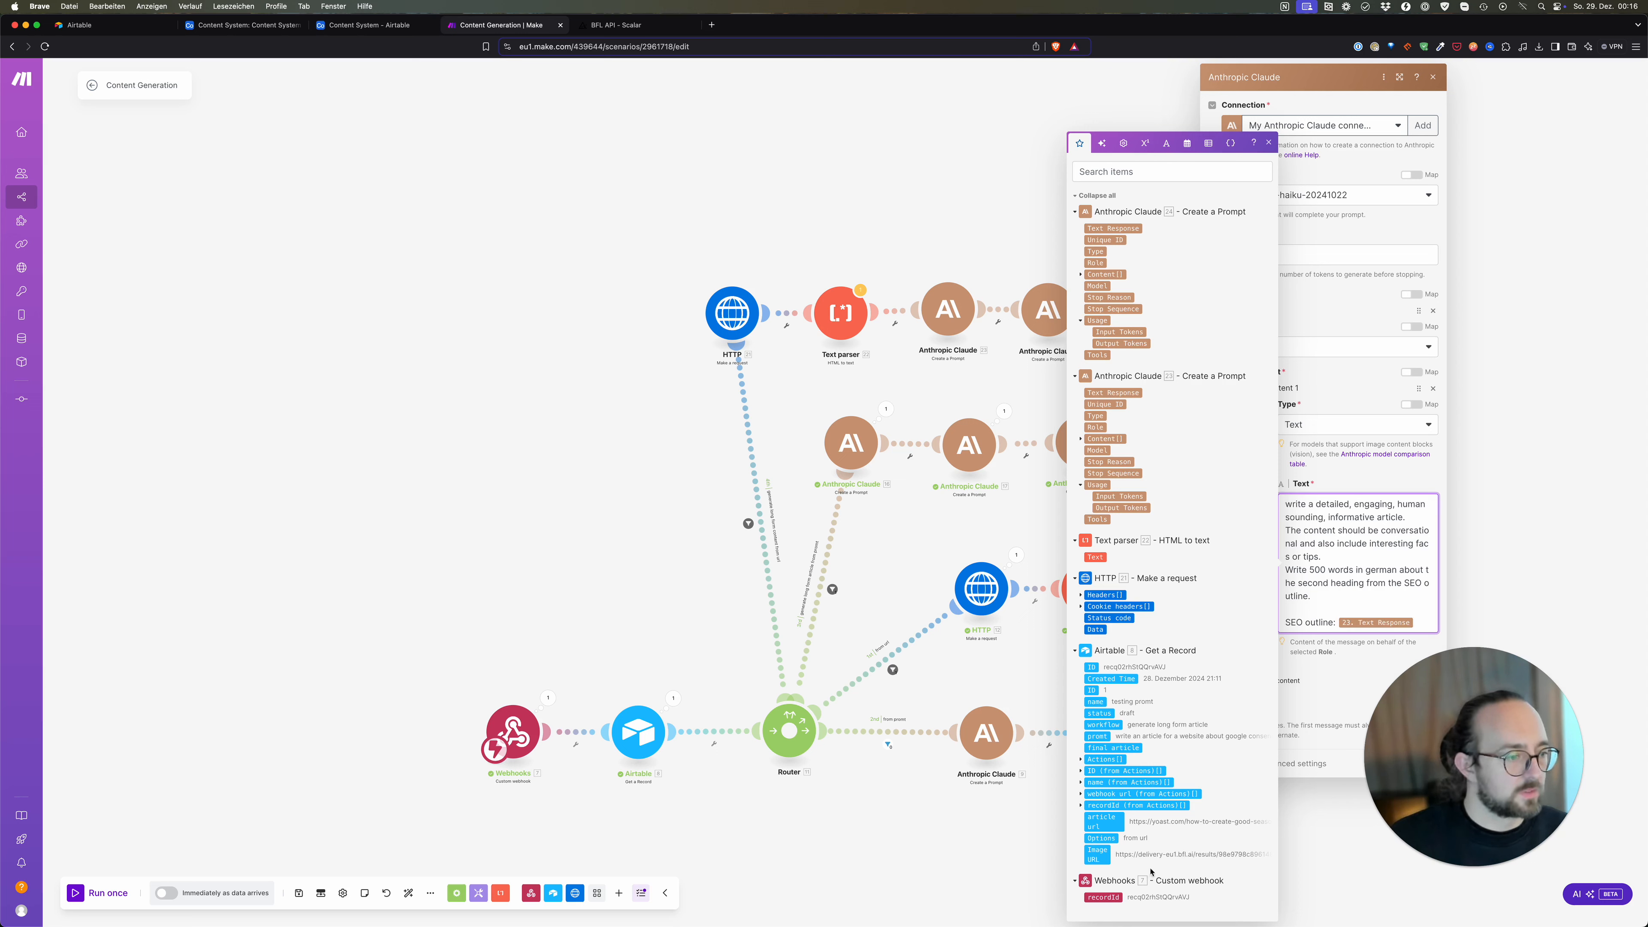
left_click(1354, 677)
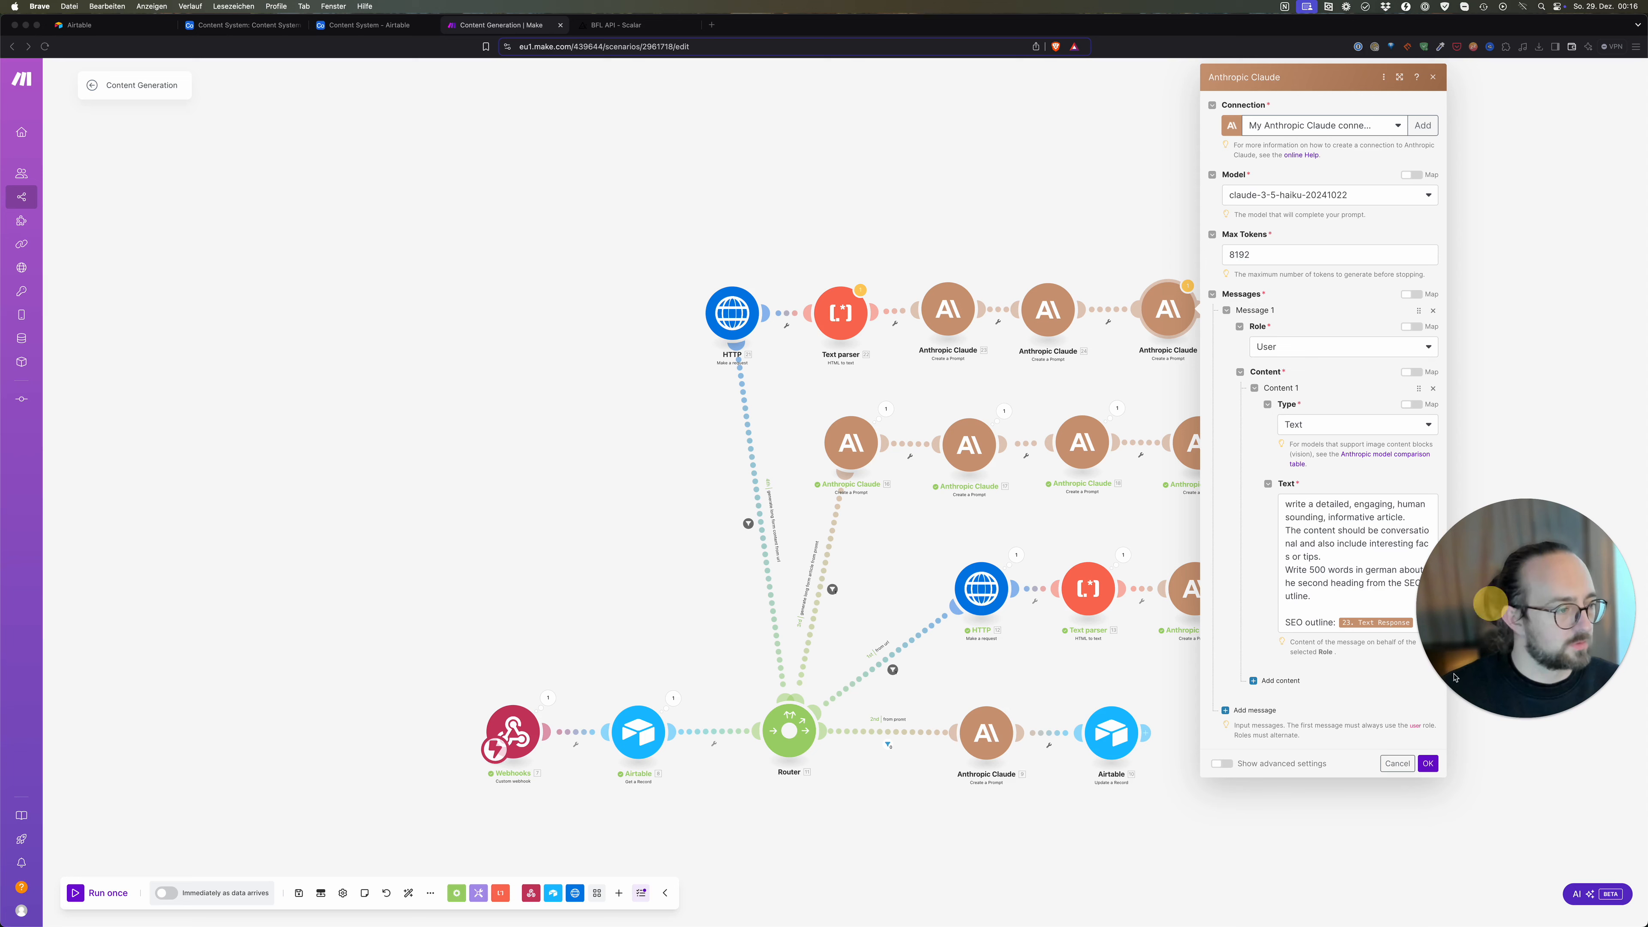
left_click(1427, 763)
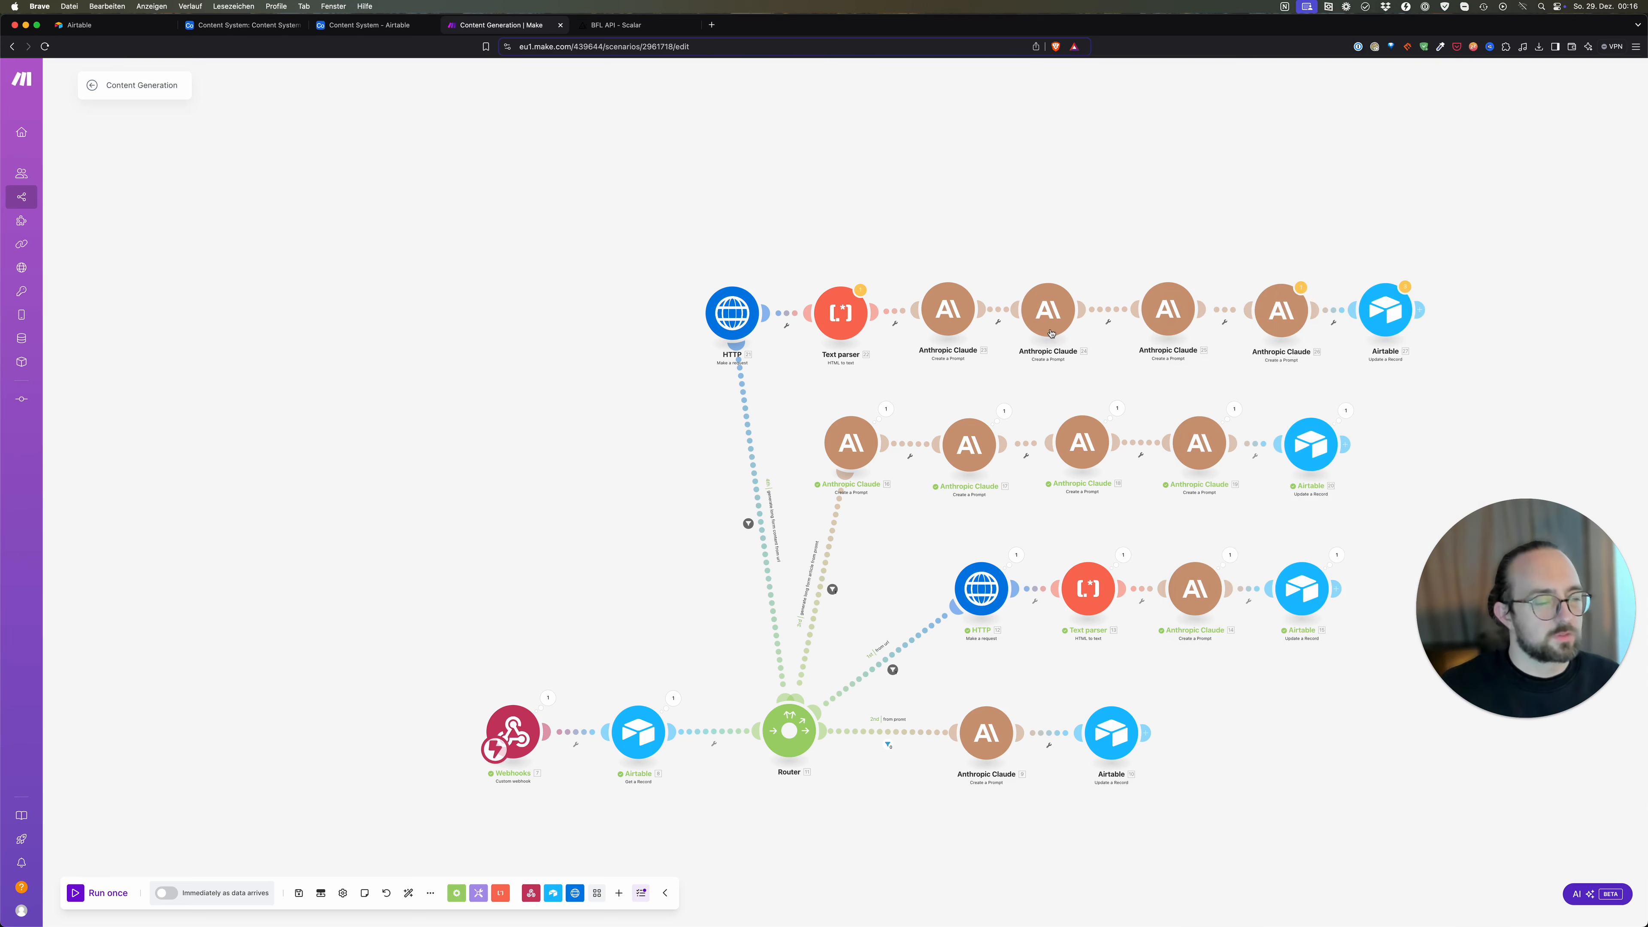
Step: In the new route's fourth Claude module, replace the SEO outline reference with the first Claude module's Text Response and save it
left_click(948, 310)
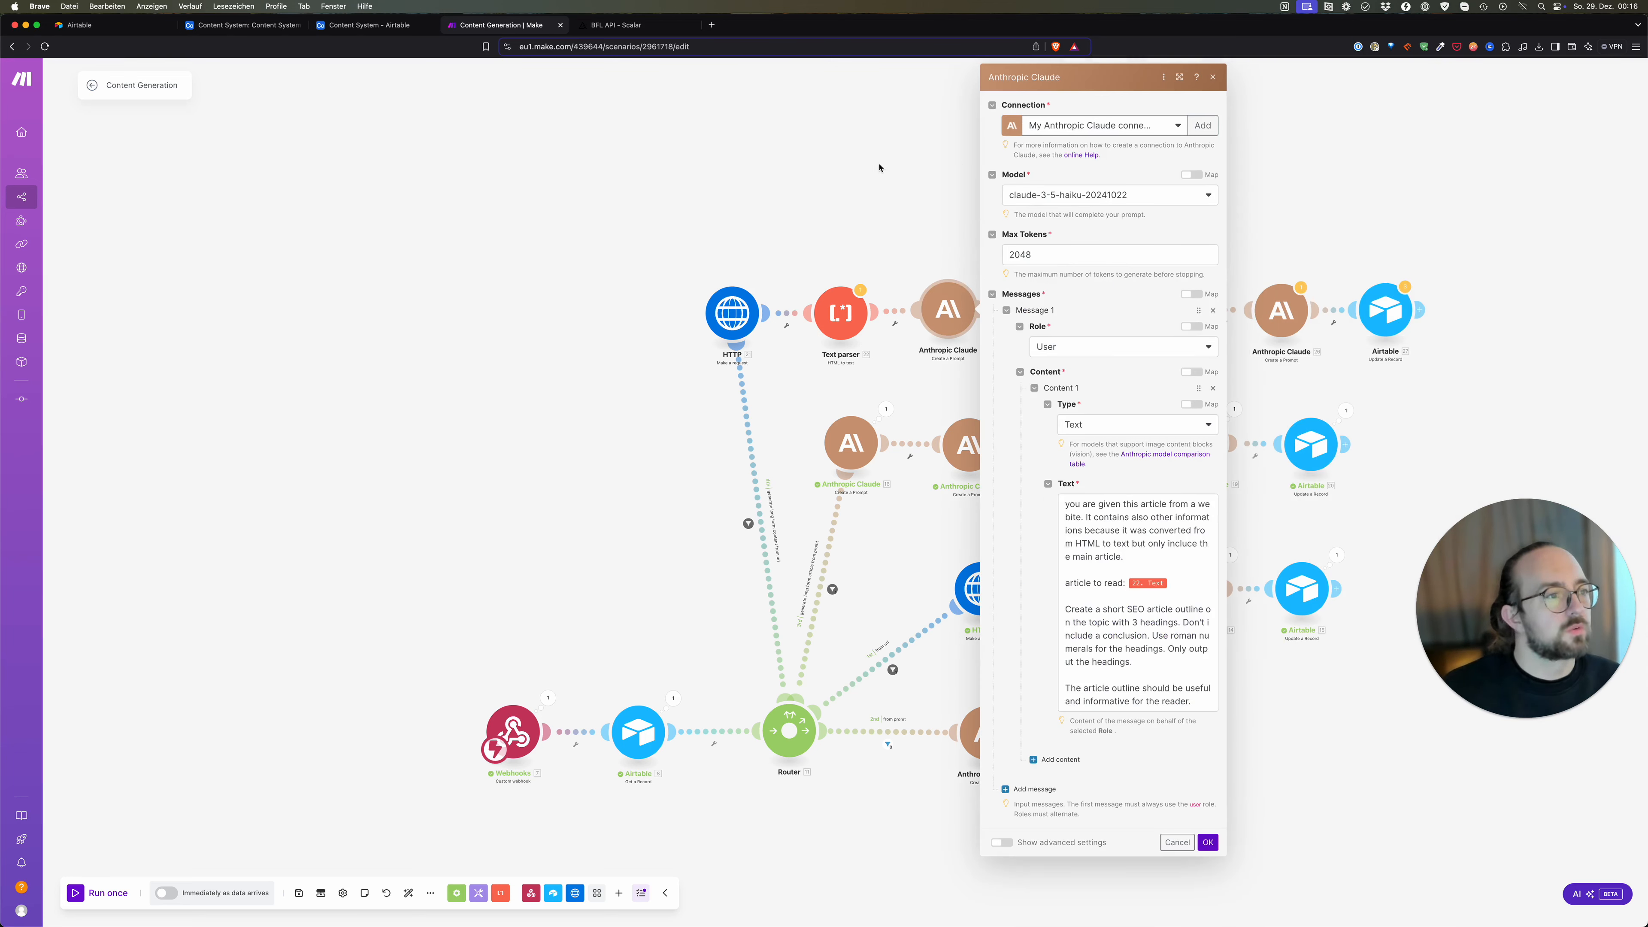
left_click(926, 213)
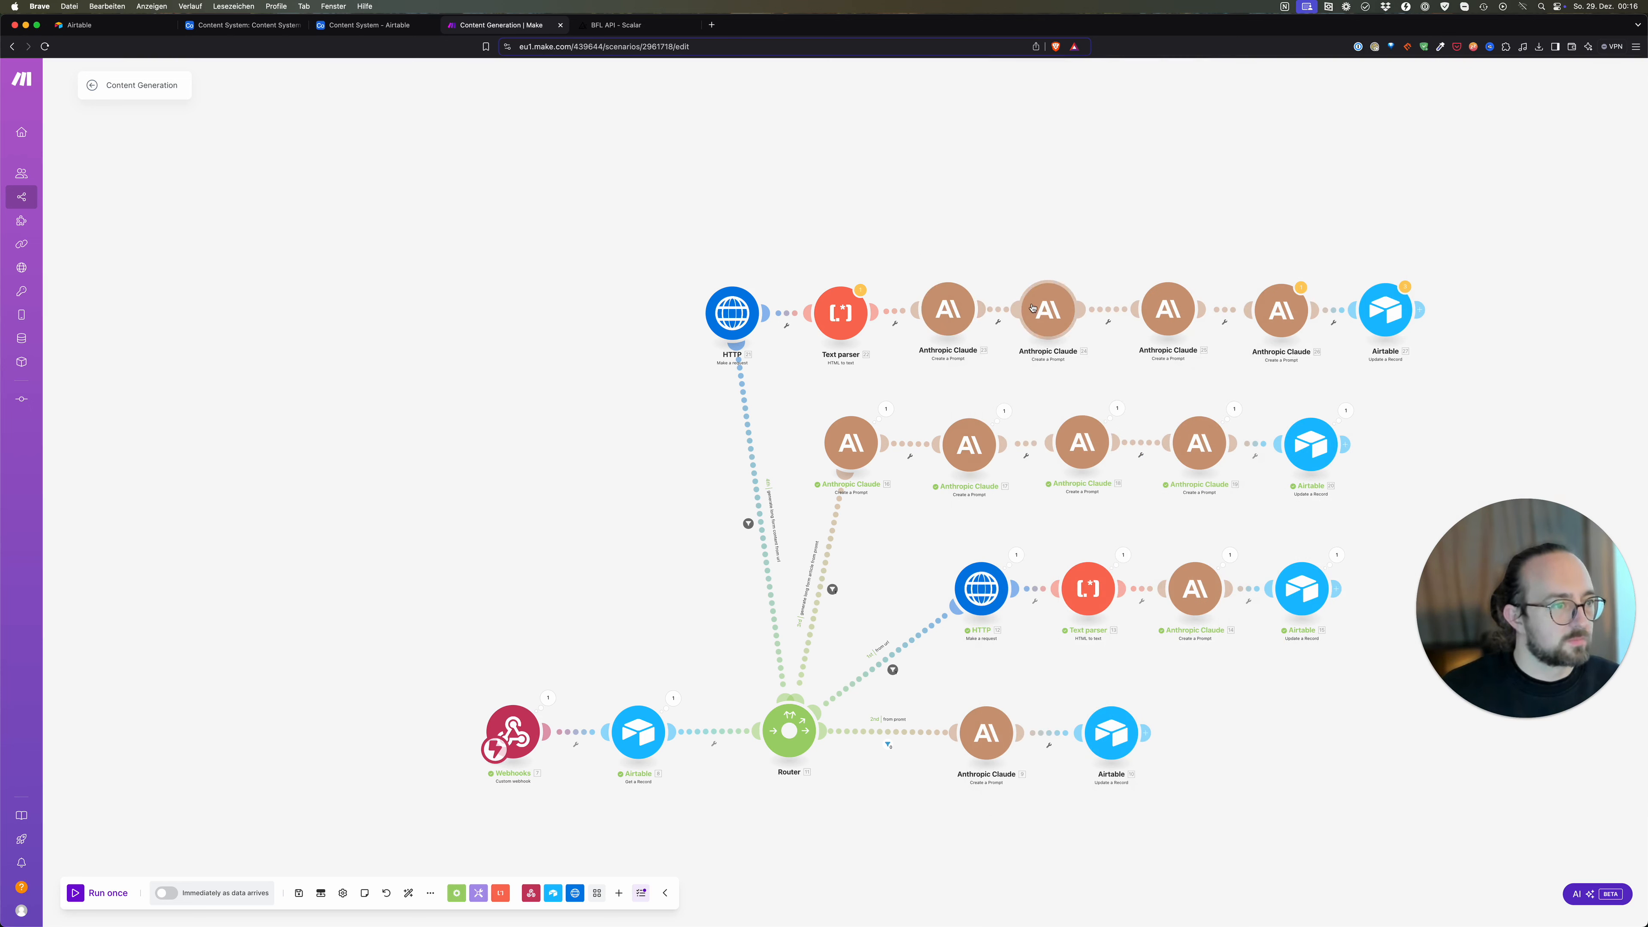
left_click(1280, 312)
left_click_drag(1482, 676, 150, 755)
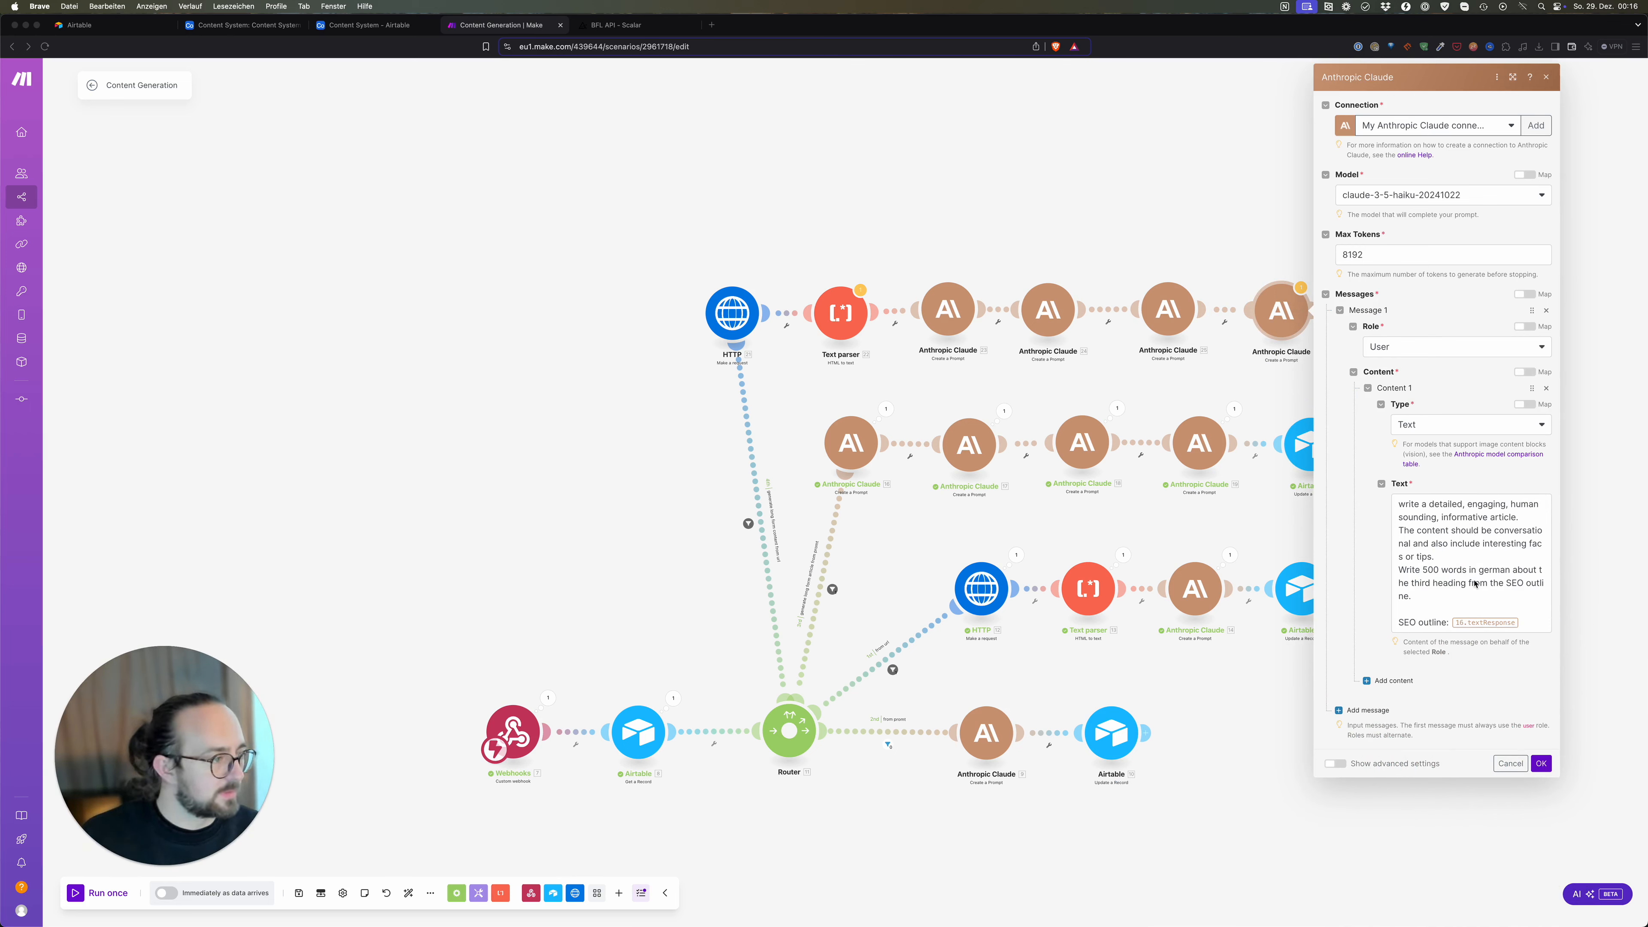
left_click(1519, 616)
left_click(1526, 618)
key("BackSpace")
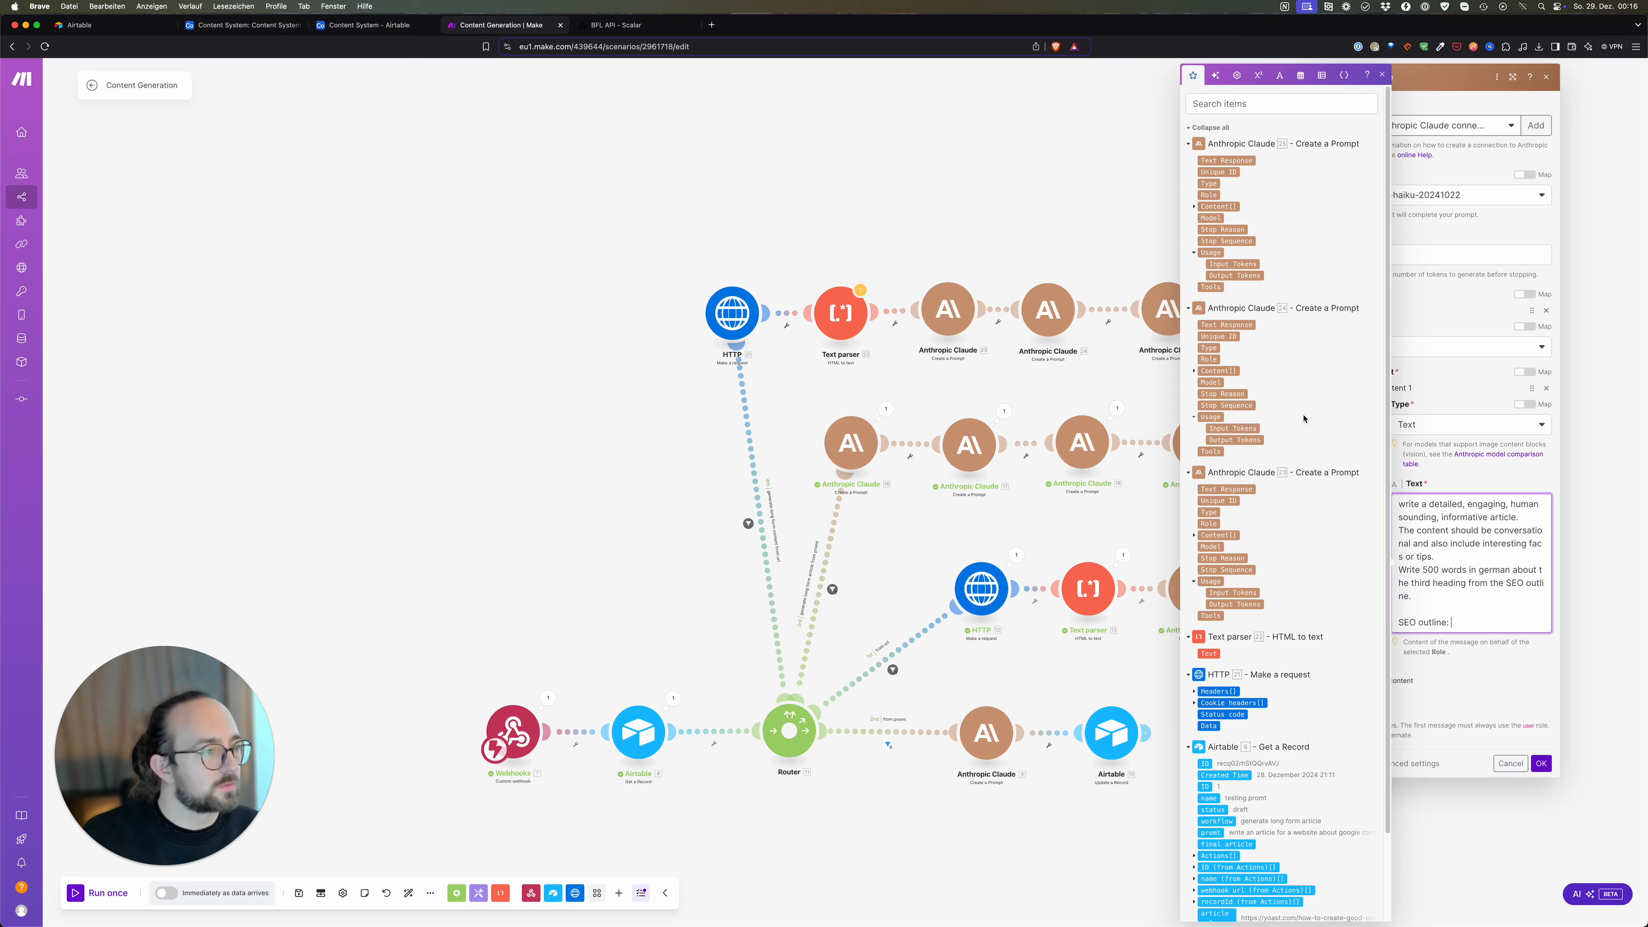
left_click(1231, 489)
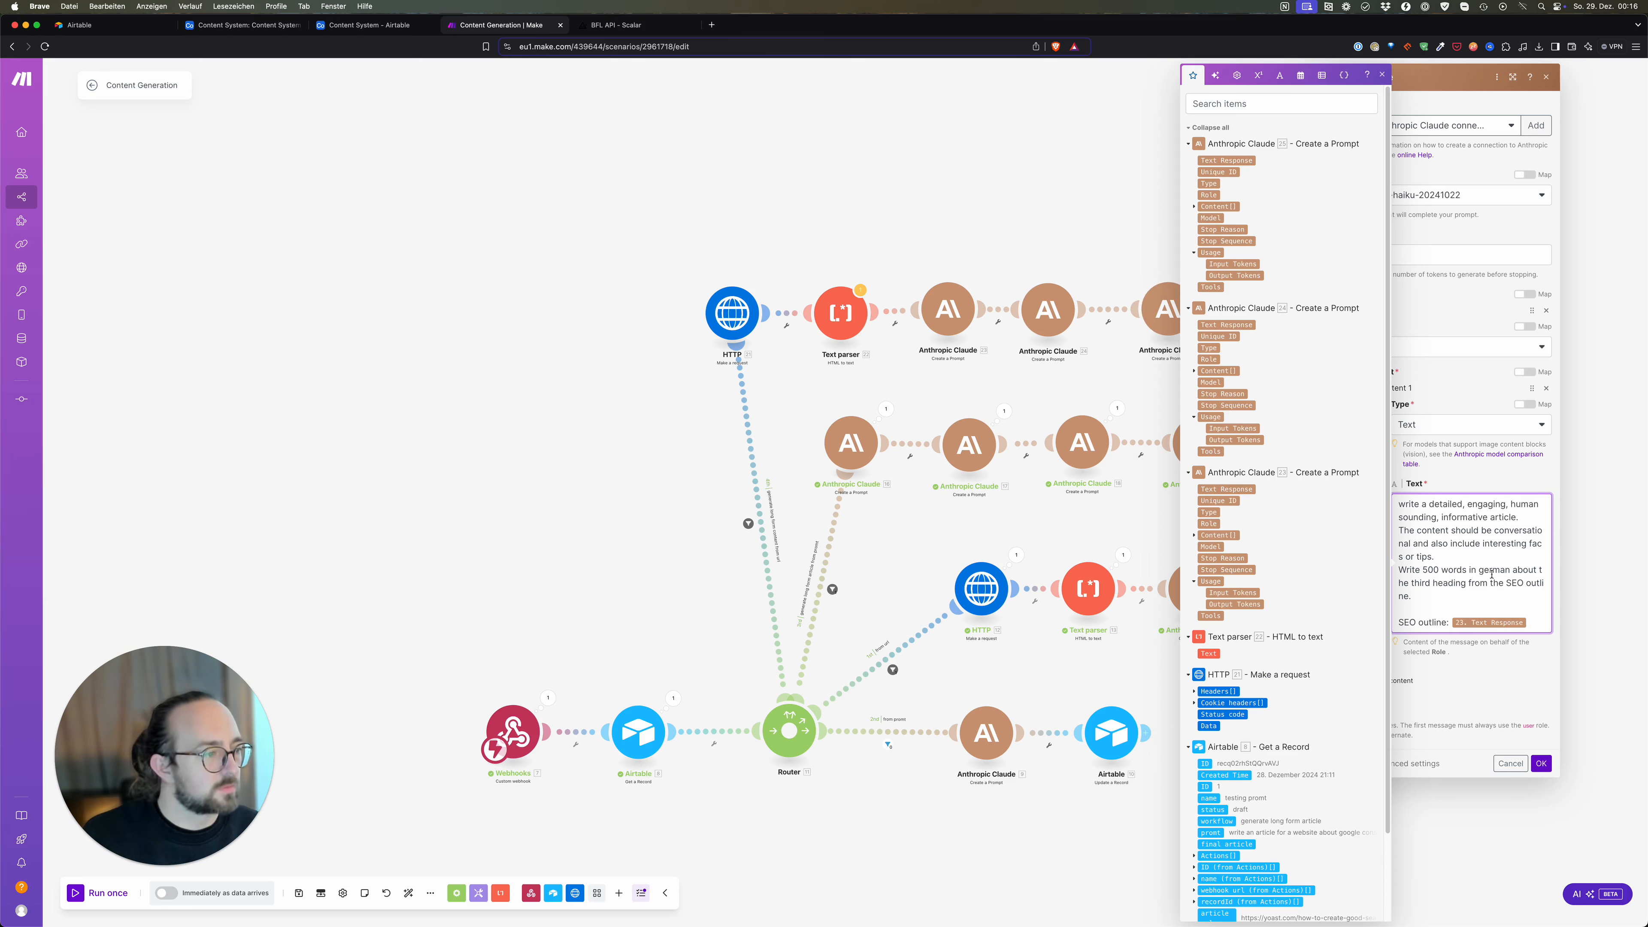
left_click(1496, 552)
left_click(1540, 764)
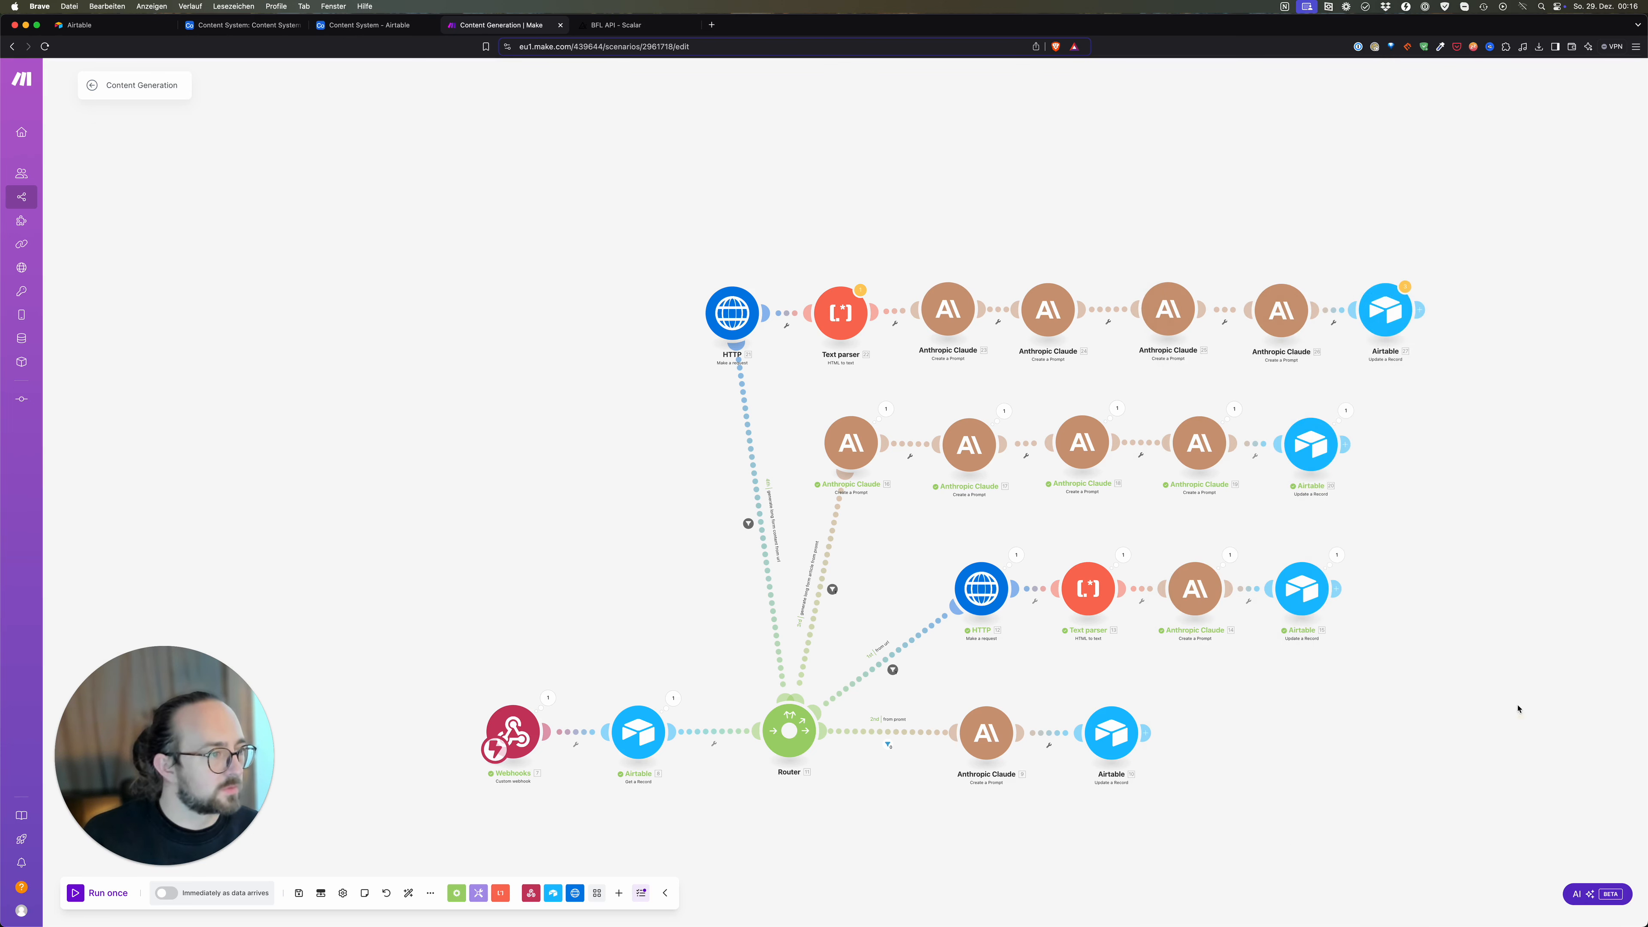
Step: Remap the new route's Airtable final article to the Text Responses of its second, third and fourth Claude modules, in order, and save
left_click(1395, 322)
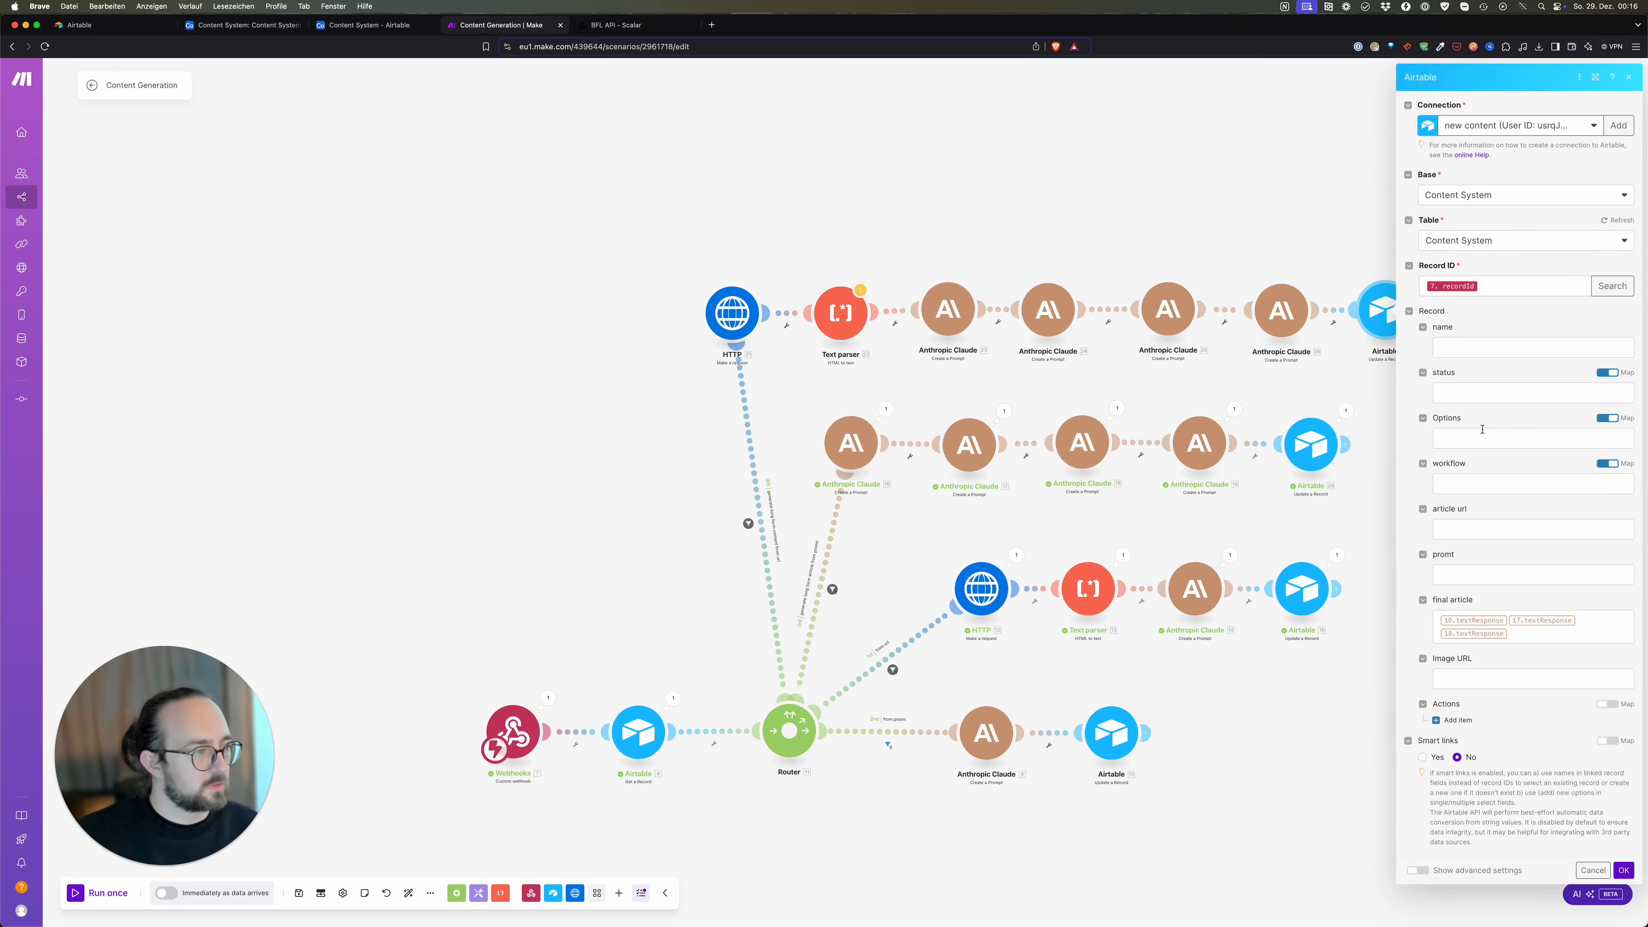
left_click(1527, 637)
key("super+a")
key("BackSpace")
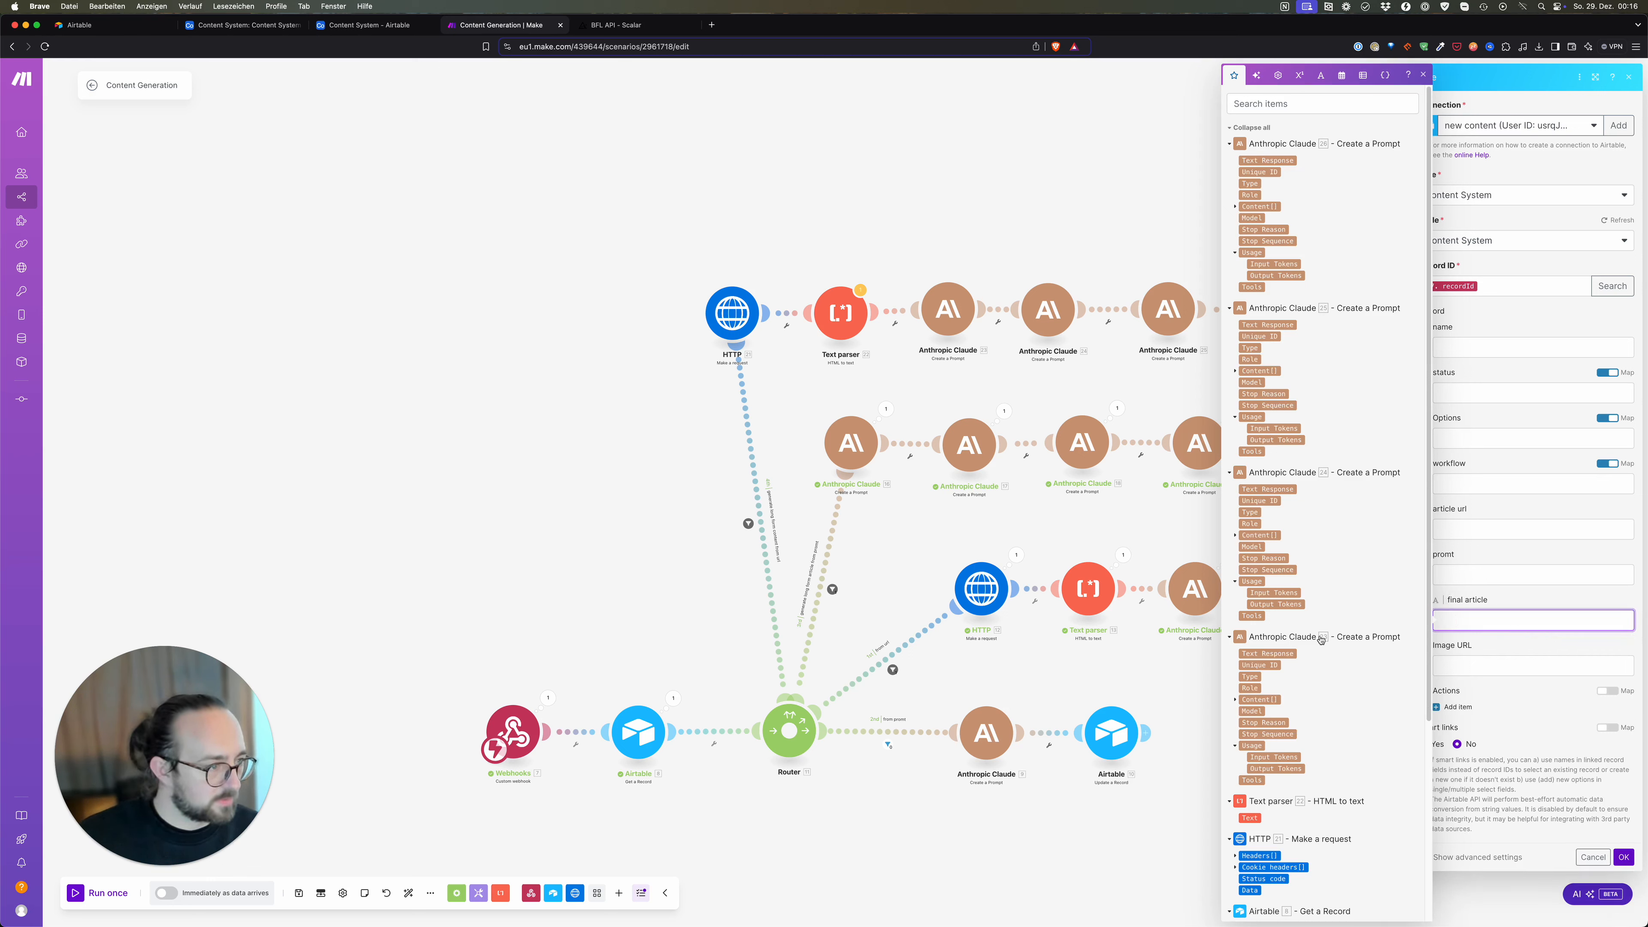
left_click(1269, 488)
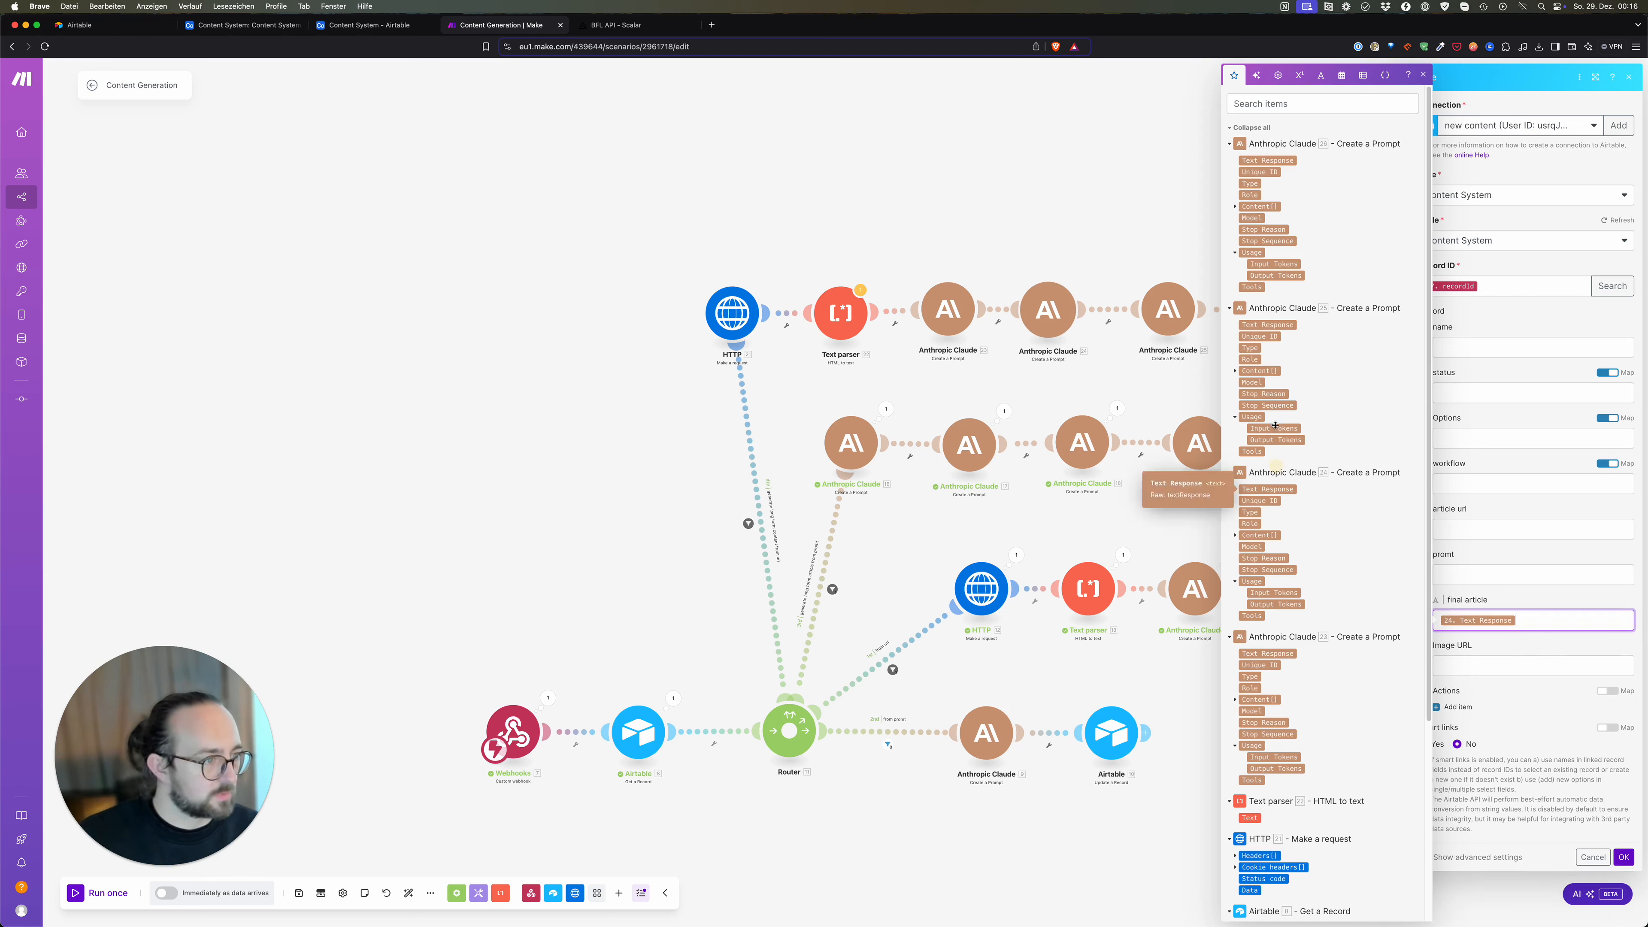
left_click(1267, 325)
left_click(1280, 162)
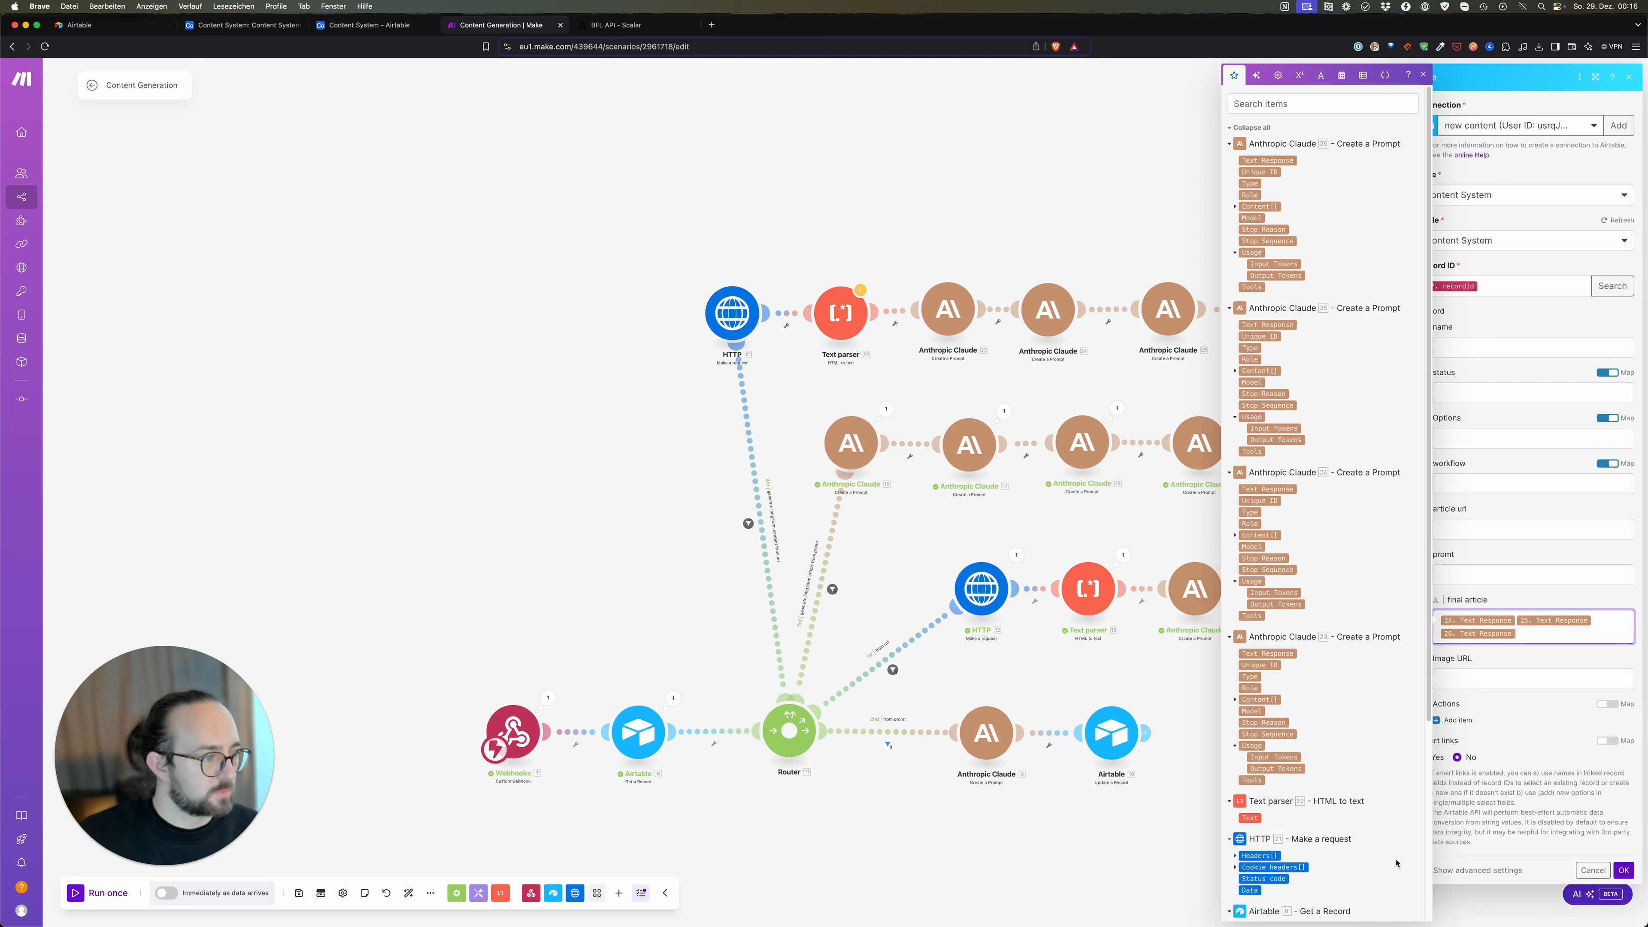
left_click(1623, 869)
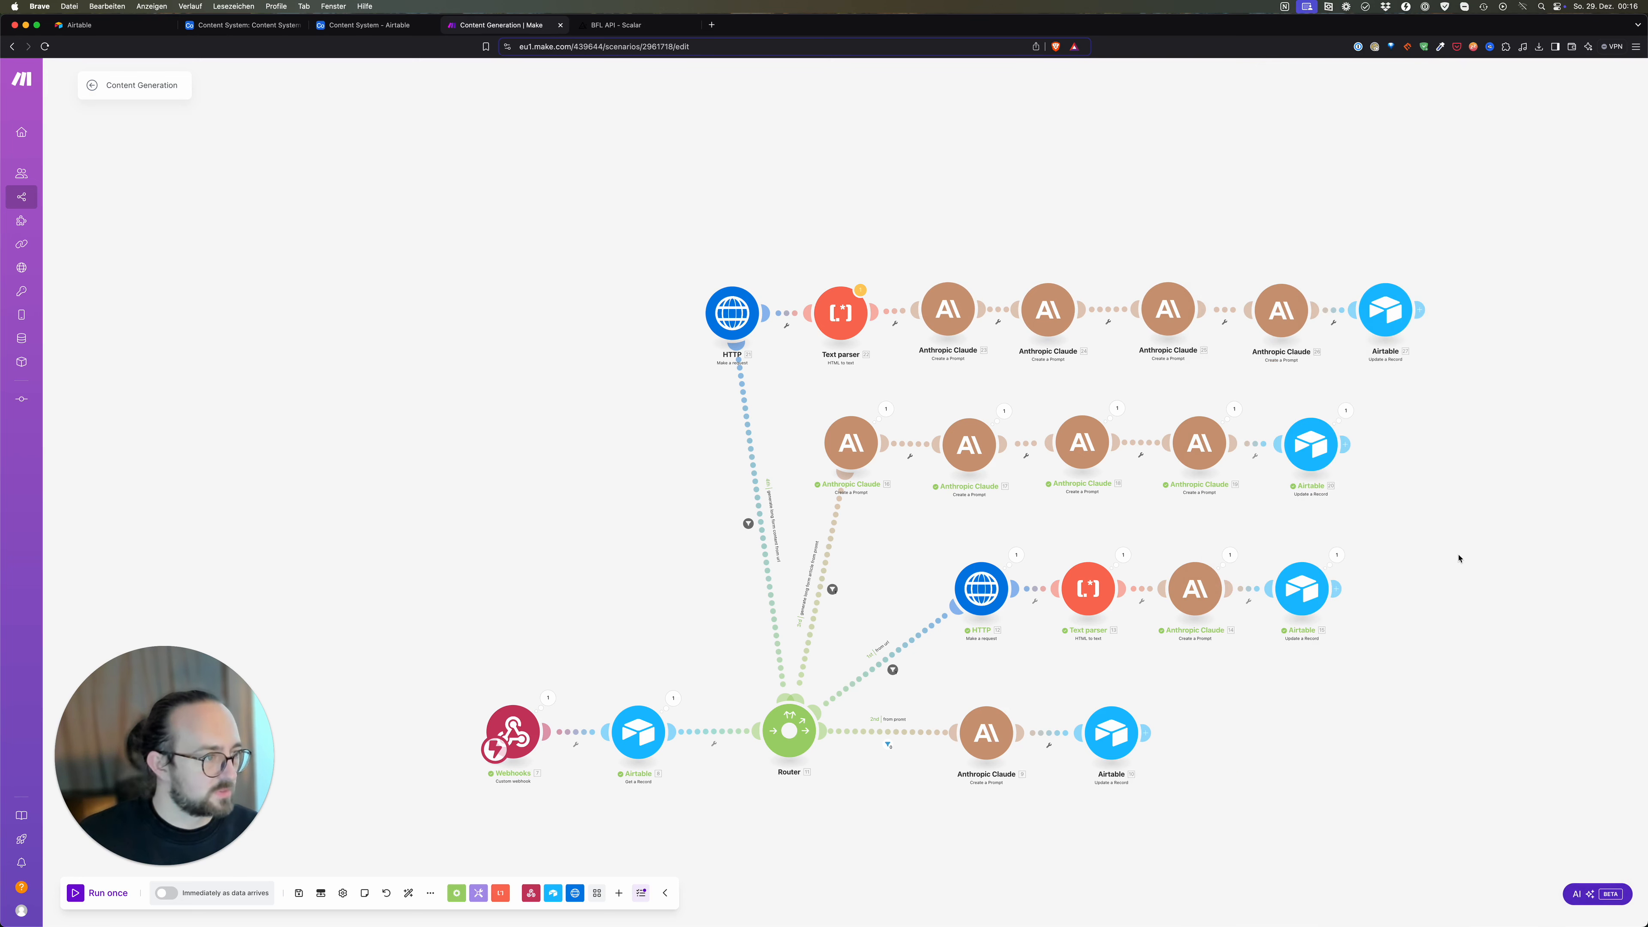
Step: Move the new route's HTTP module slightly away from the Text parser and check its article url mapping
left_click(321, 894)
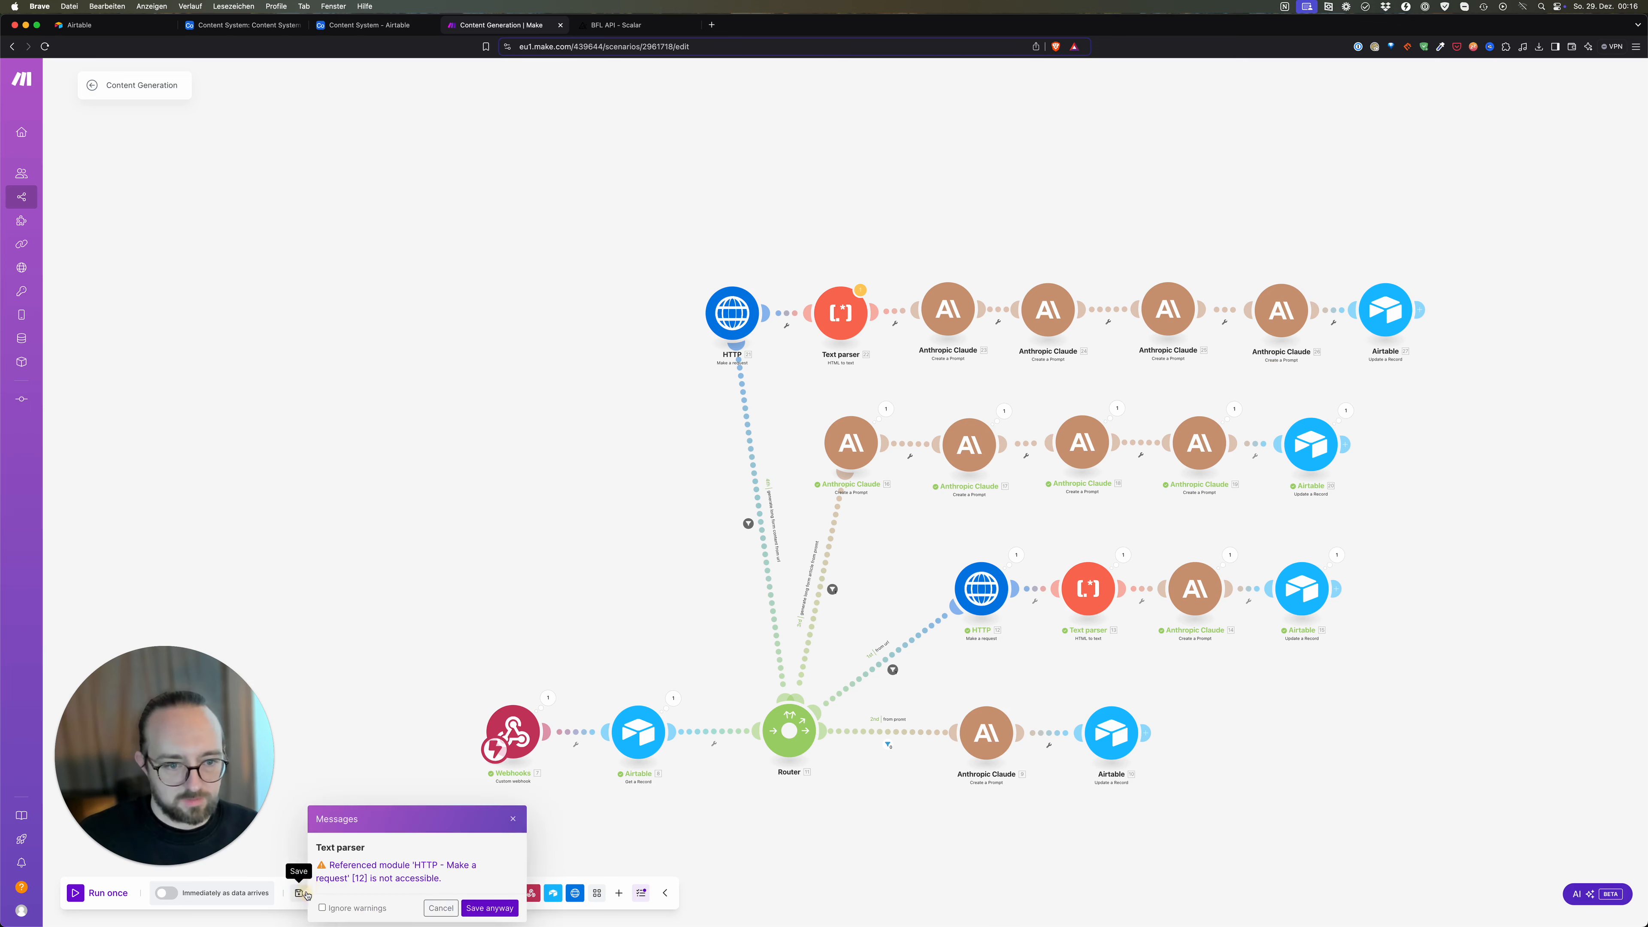
left_click(416, 867)
scroll(659, 494, "up", 1)
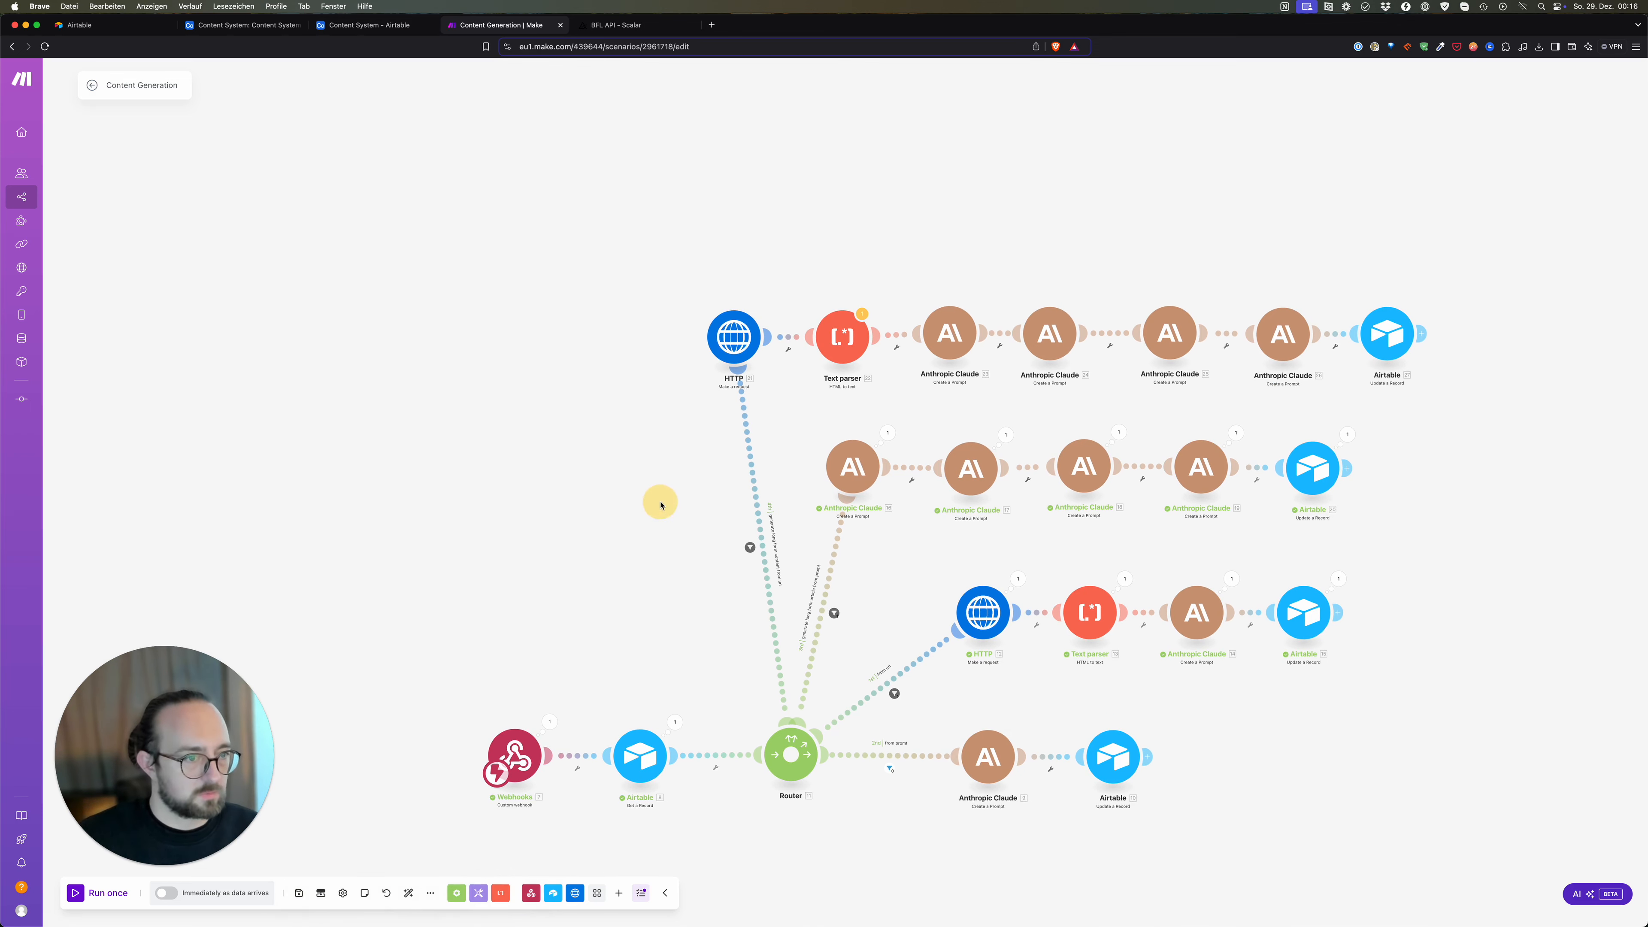
left_click_drag(732, 350, 707, 348)
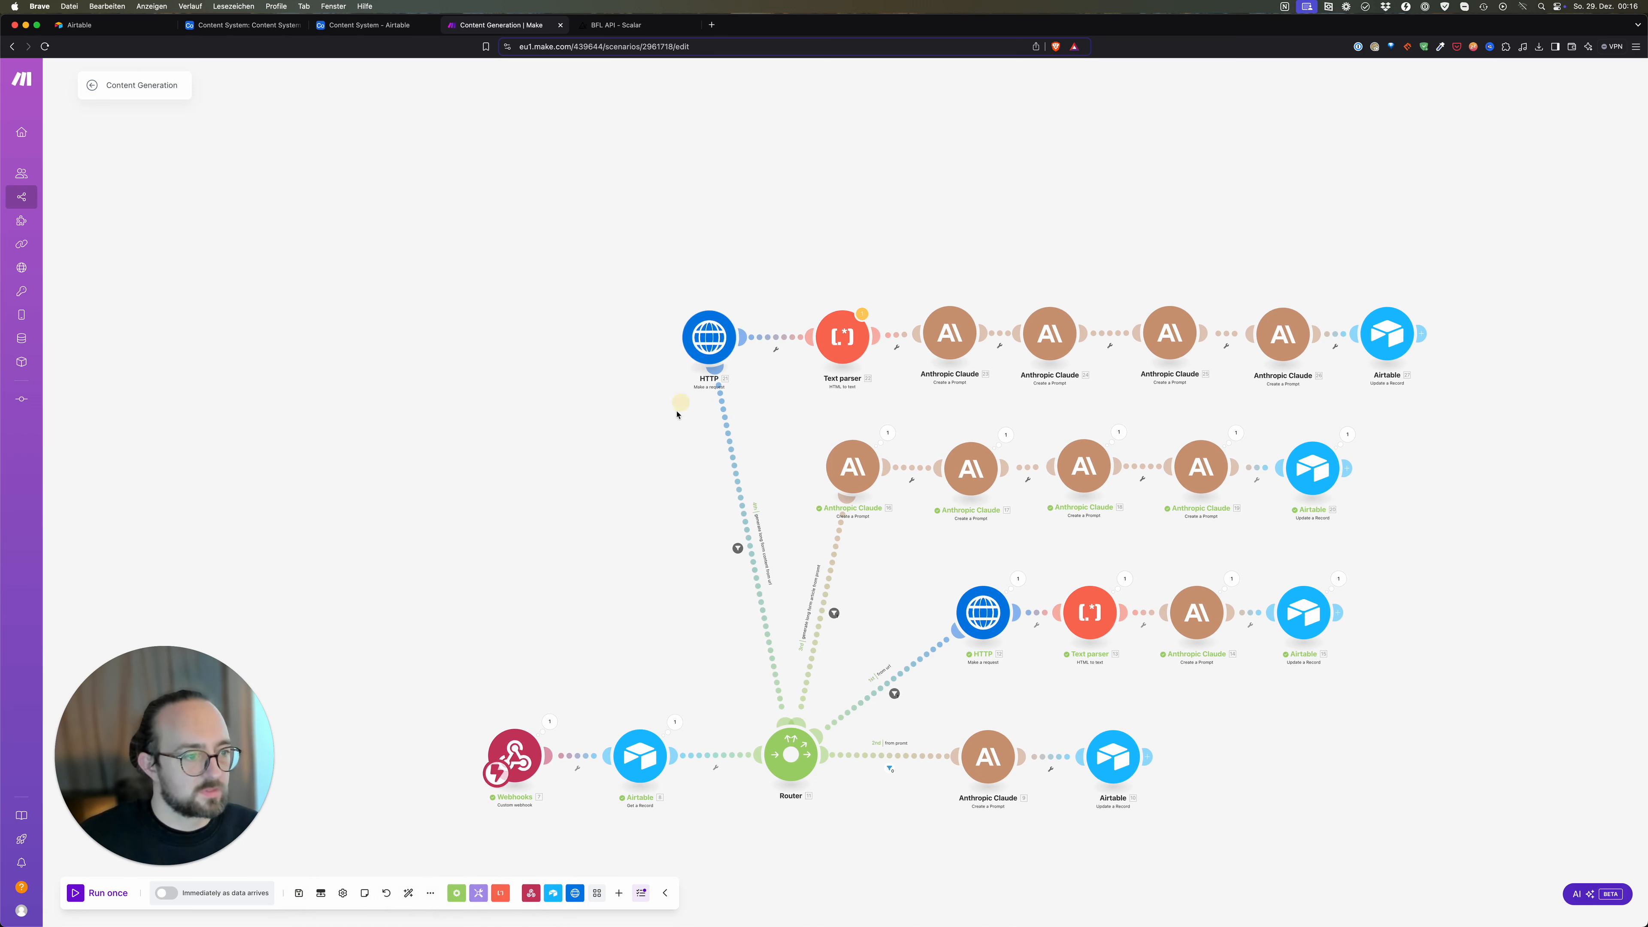
left_click(708, 347)
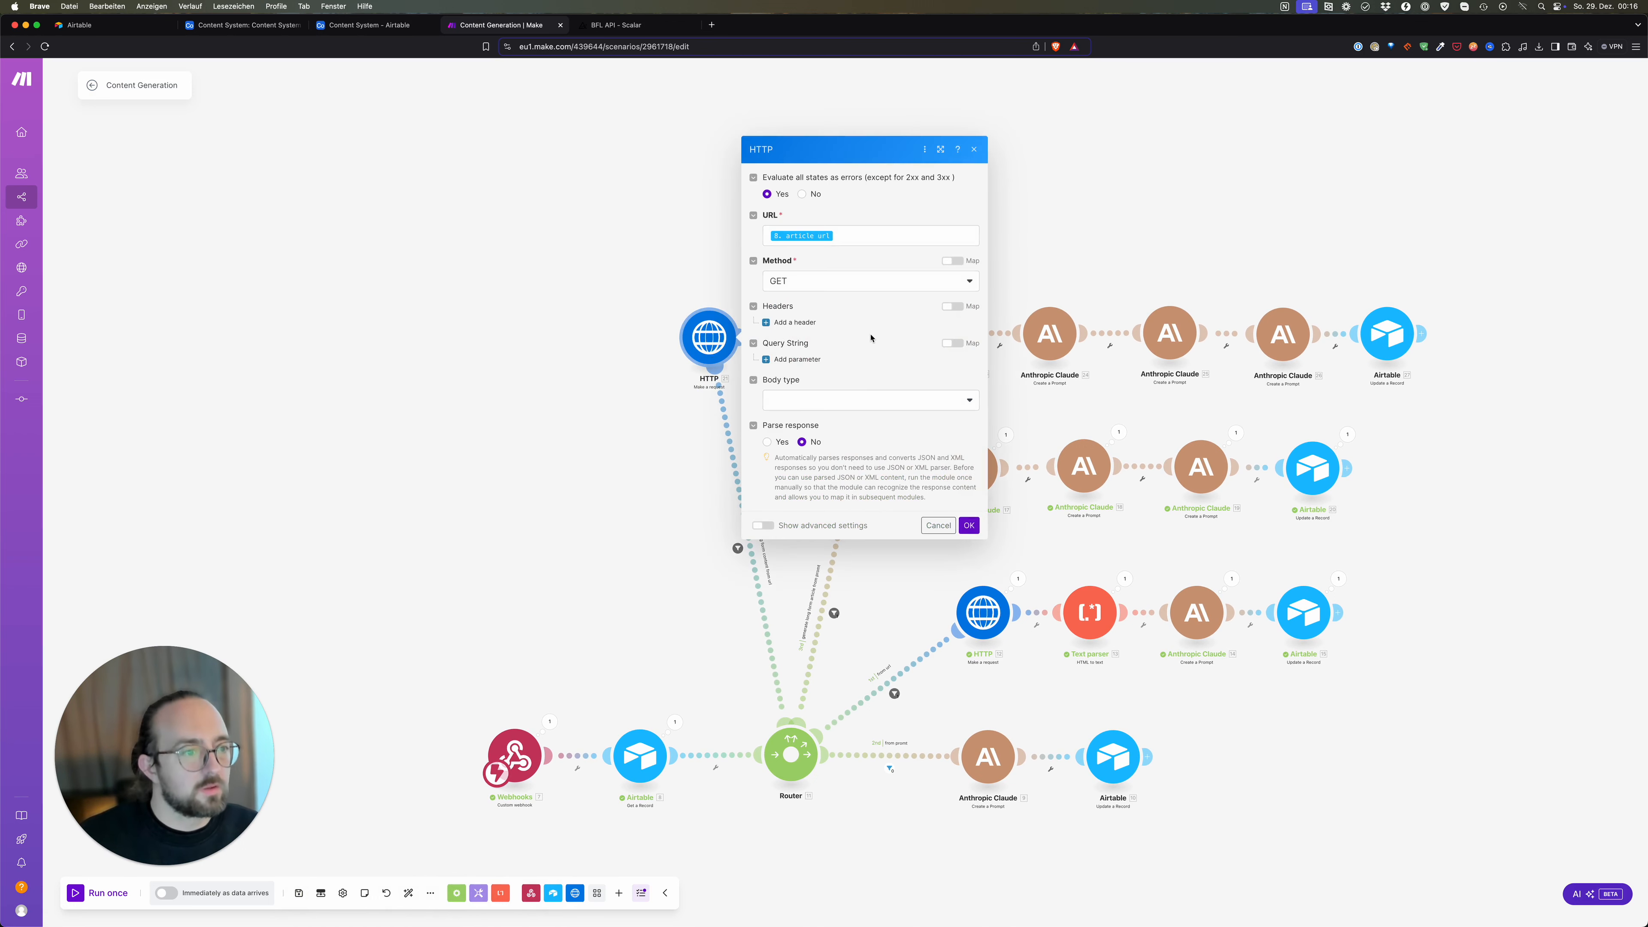
left_click(878, 231)
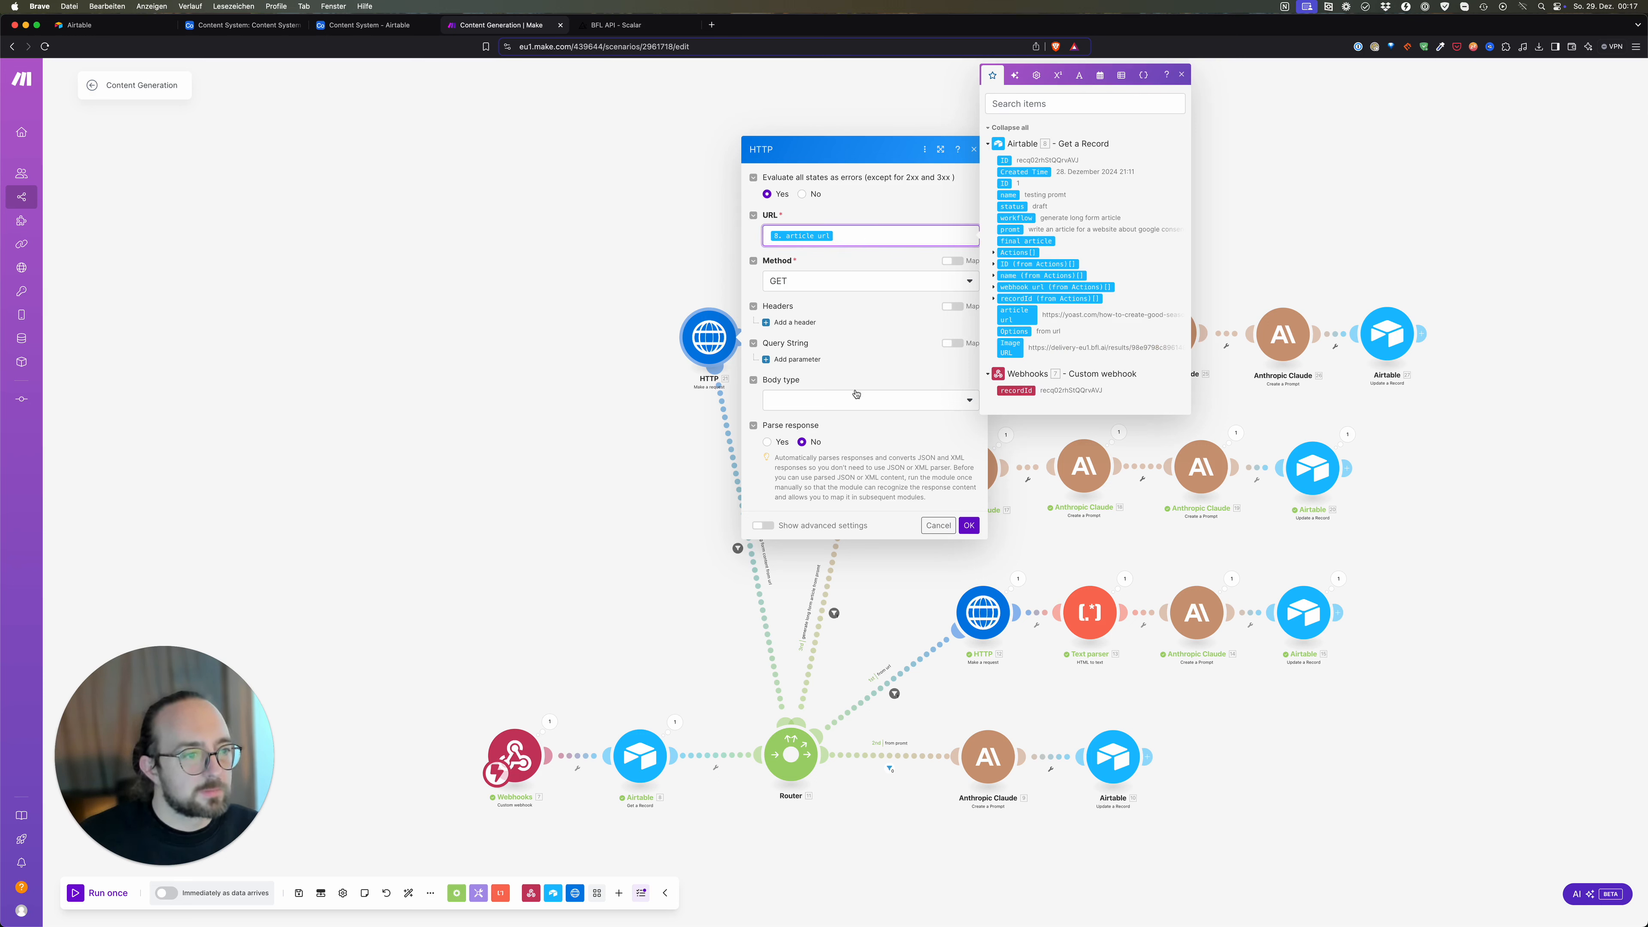
left_click(968, 526)
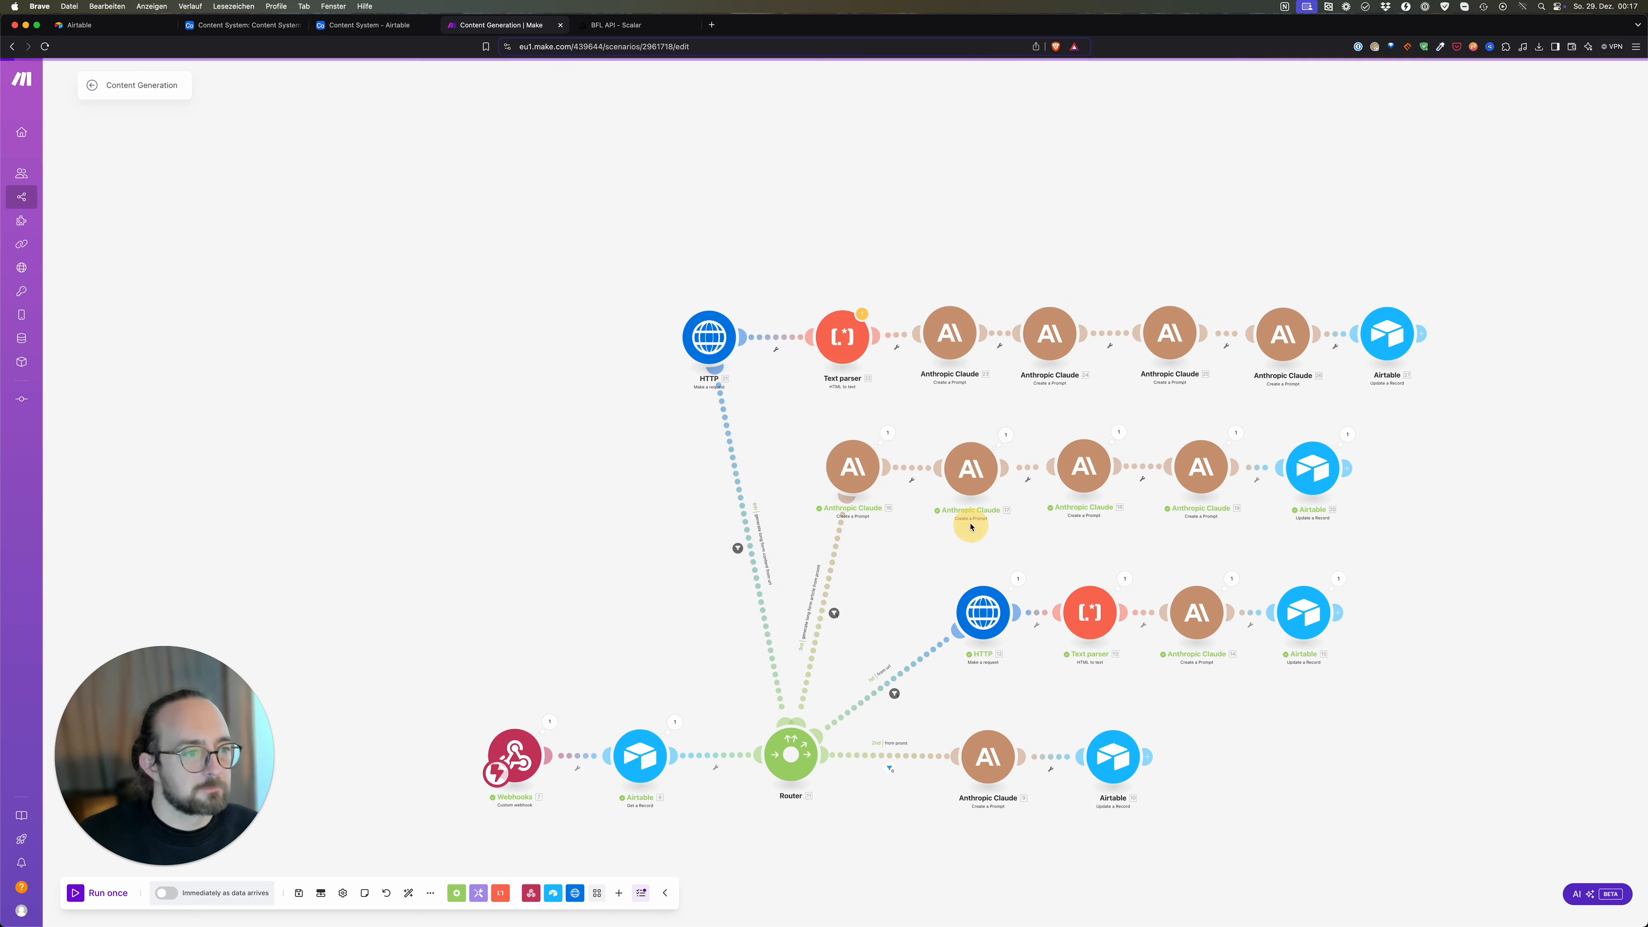
Step: Save the scenario despite the Text parser warning and try to run it once
left_click(298, 893)
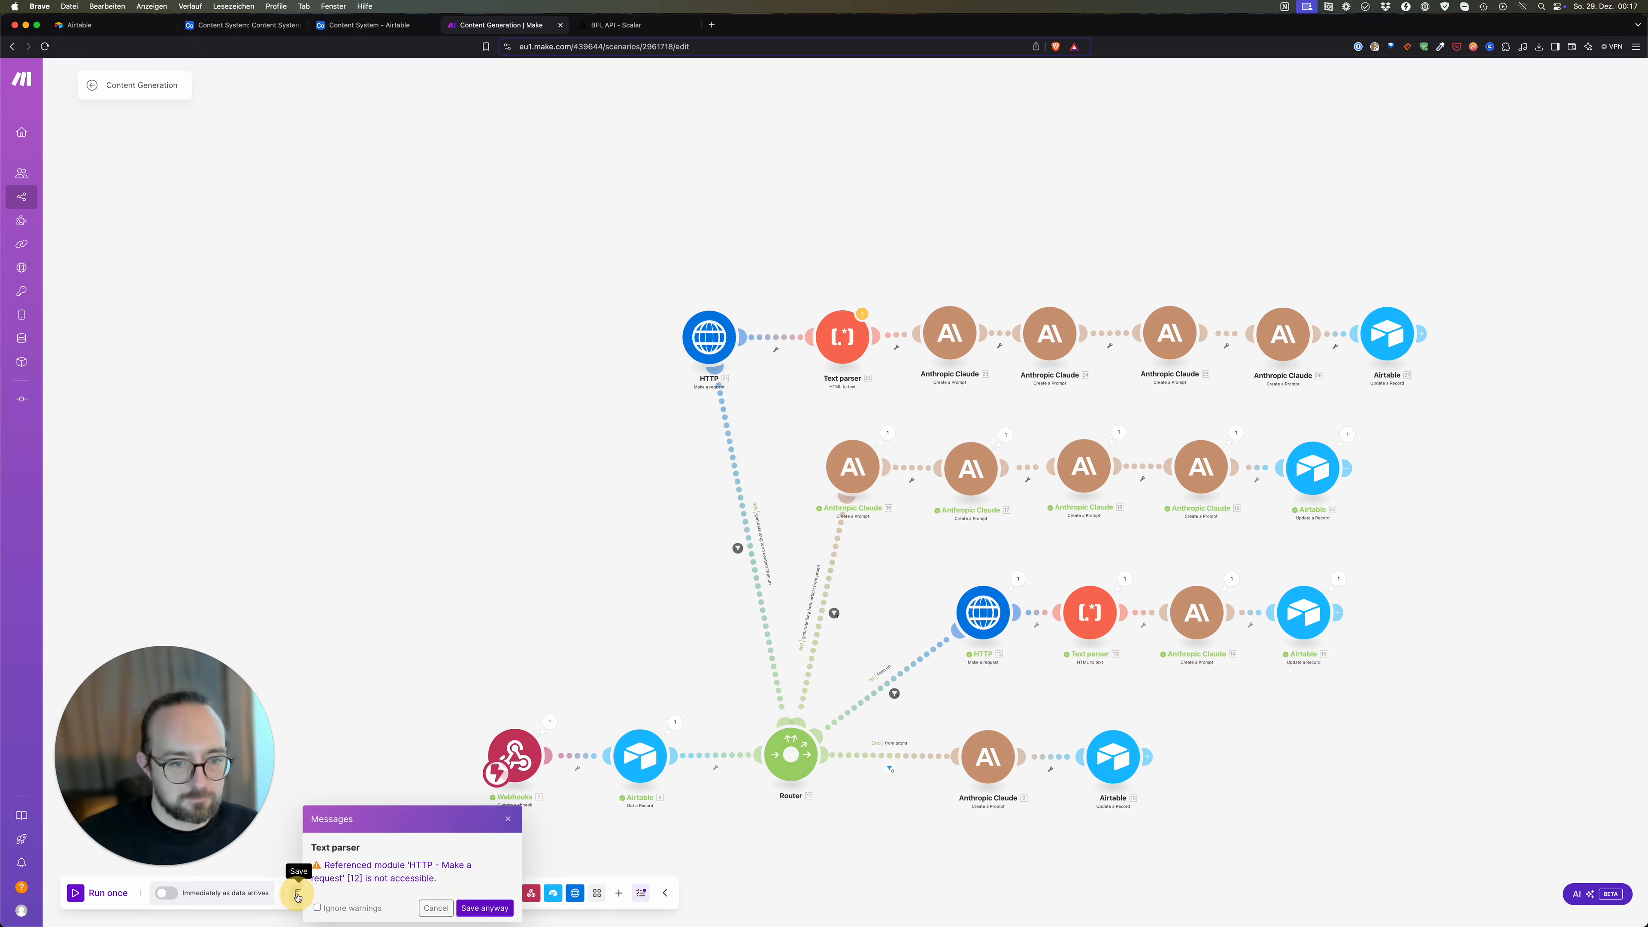
left_click(484, 908)
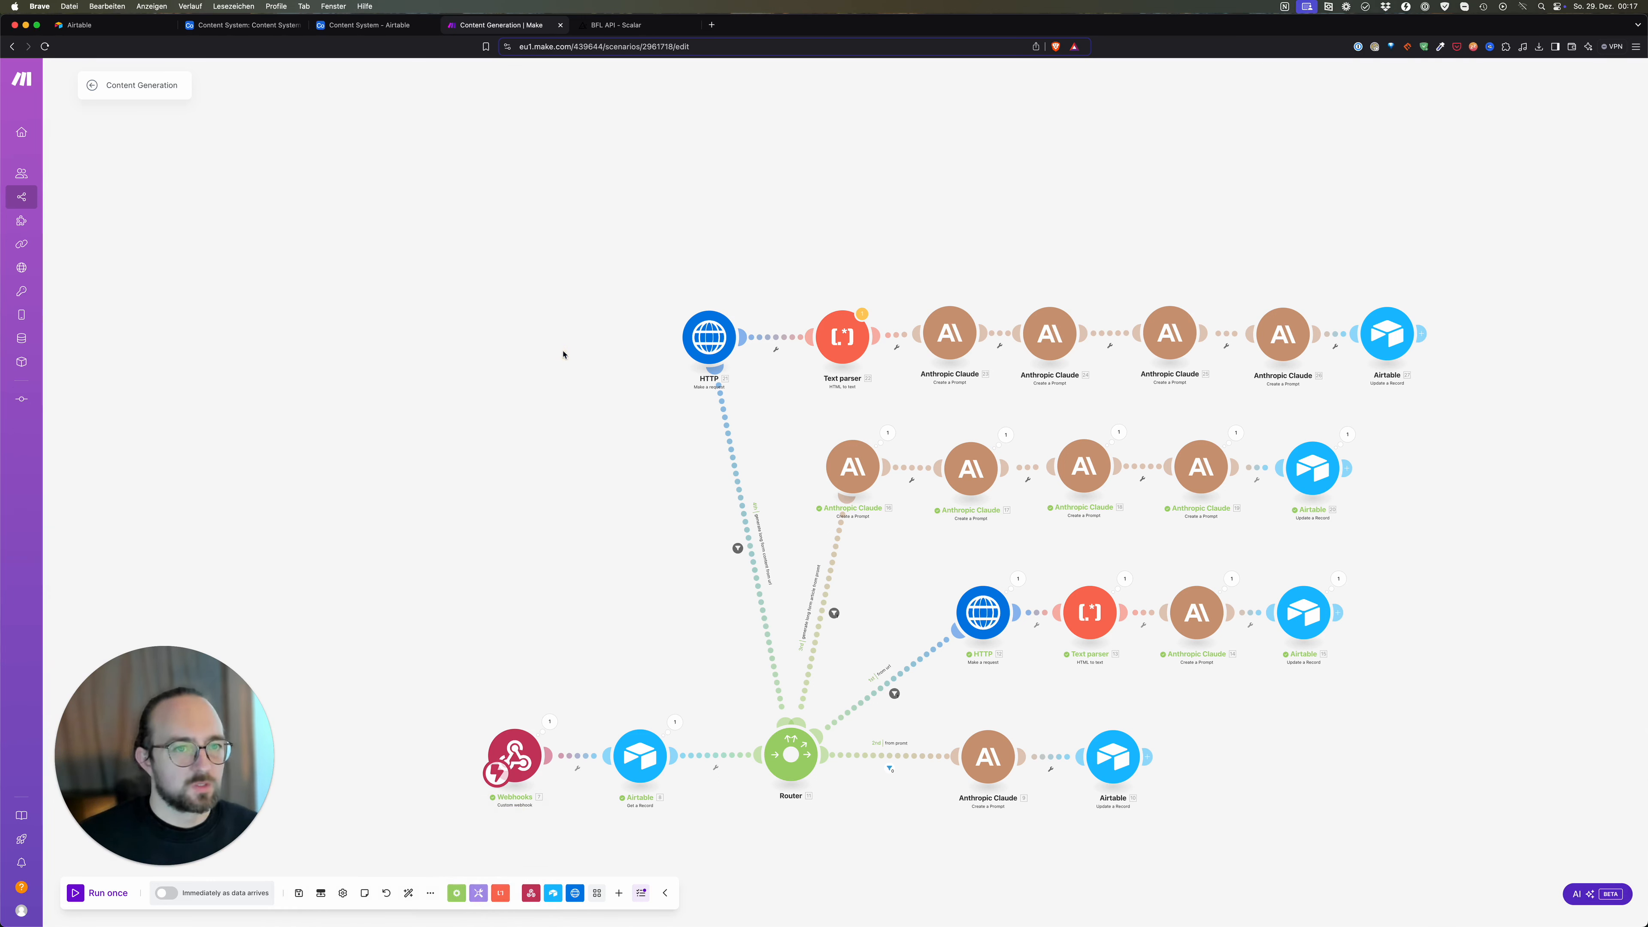
left_click(94, 893)
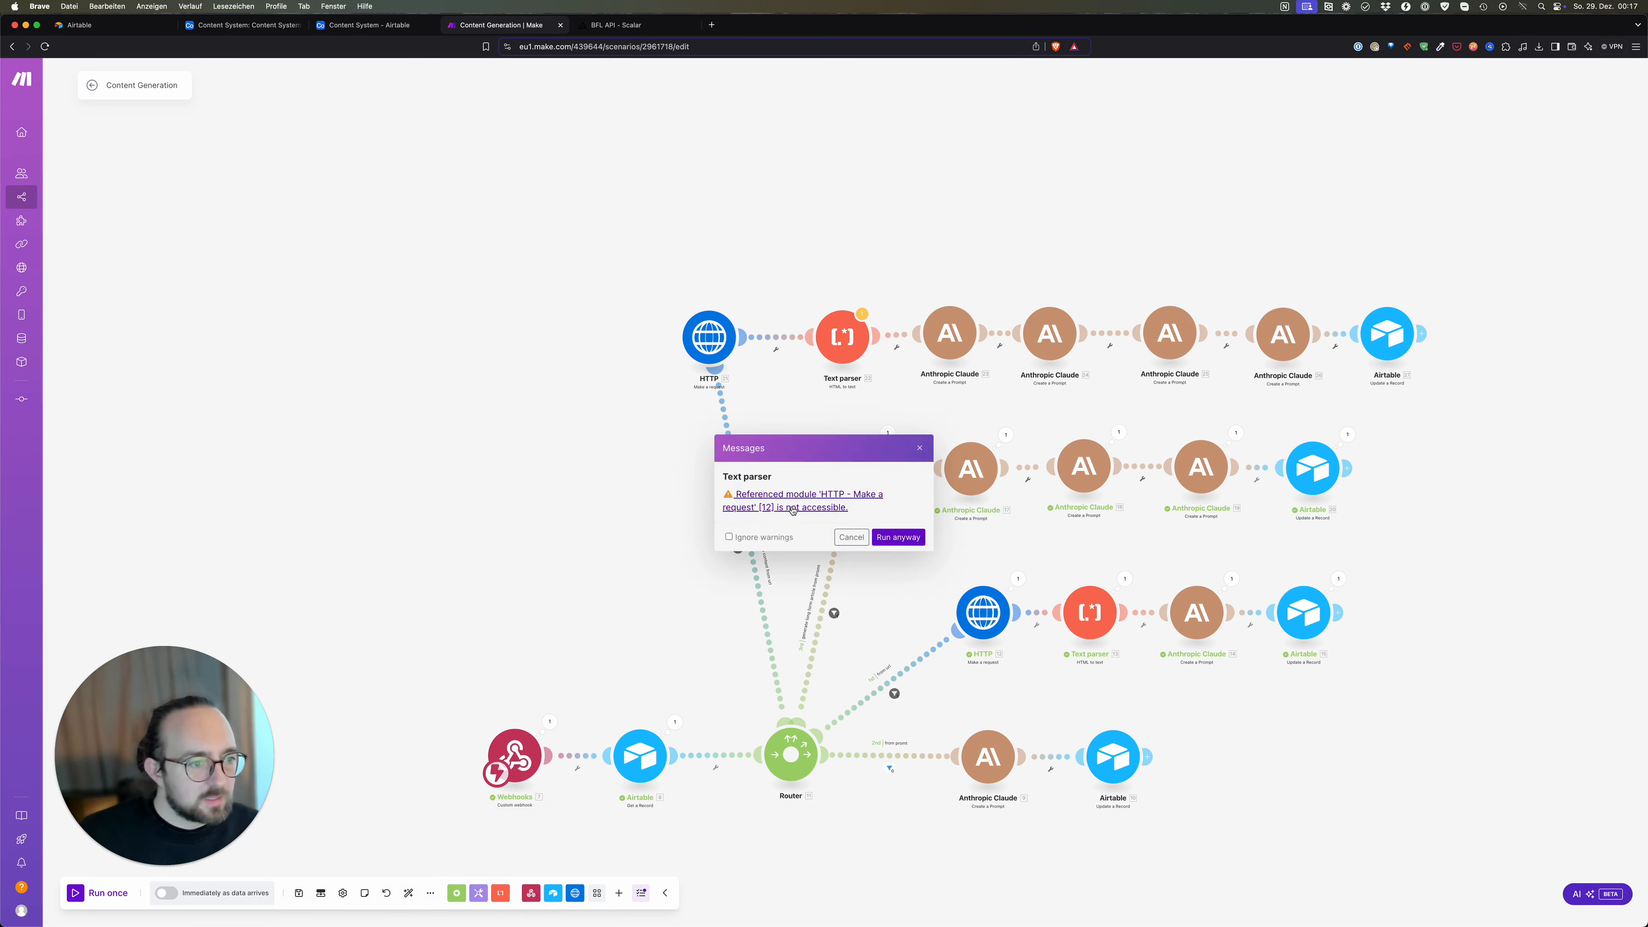
left_click(811, 508)
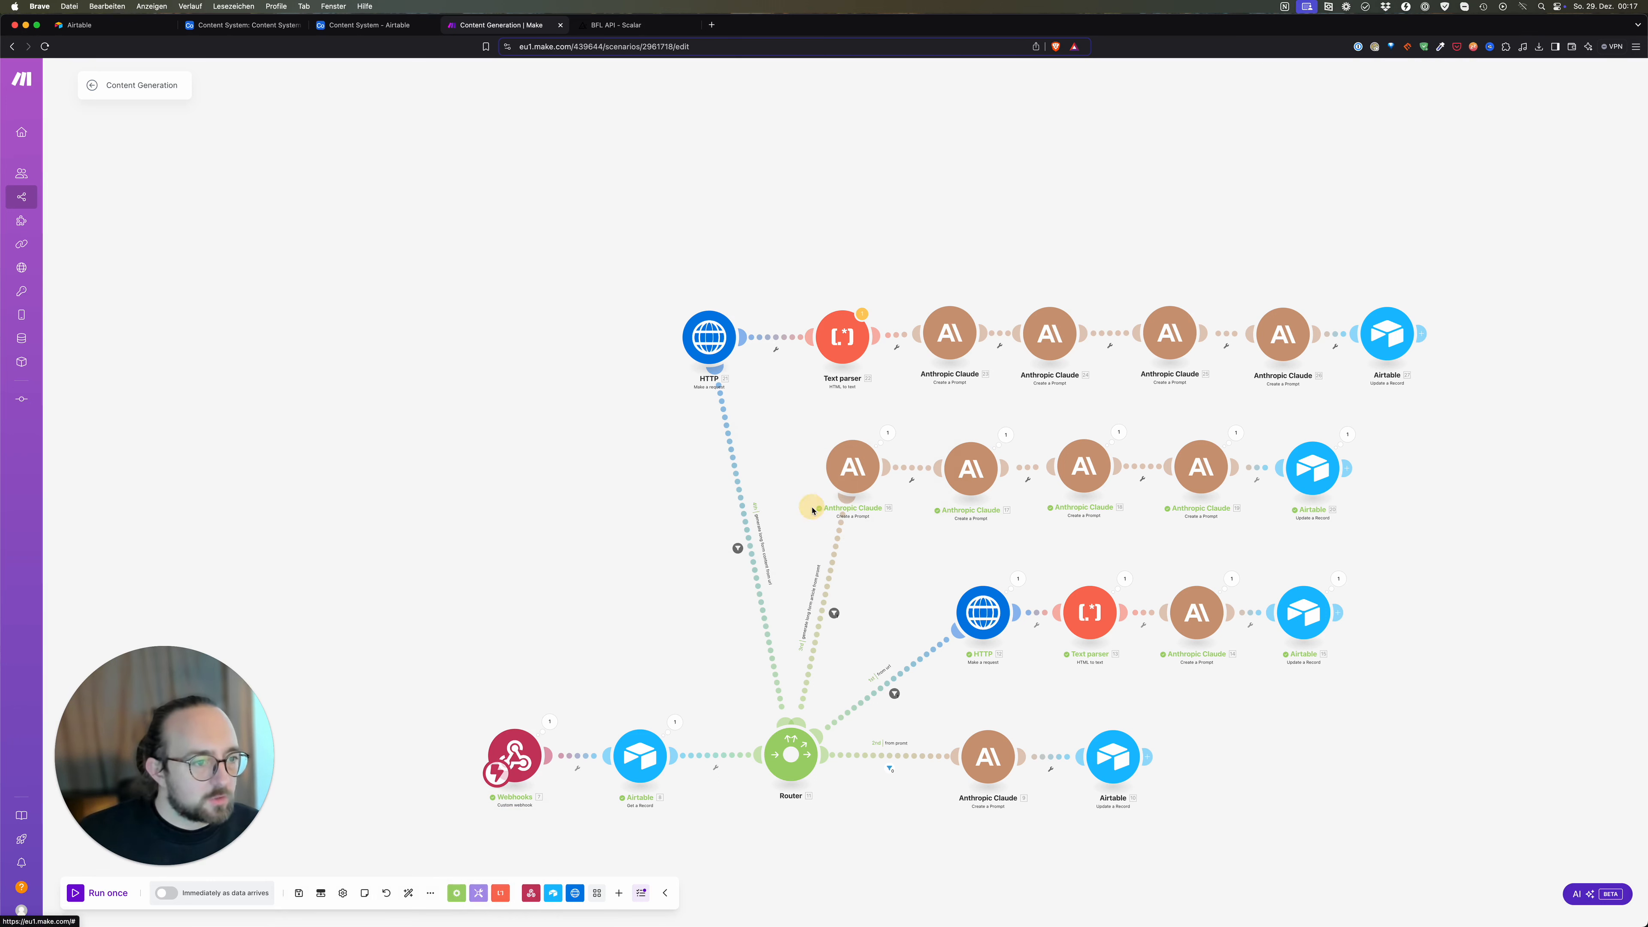
Step: Examine the HTTP settings and the router filter conditions of the existing "from url" route
left_click(983, 607)
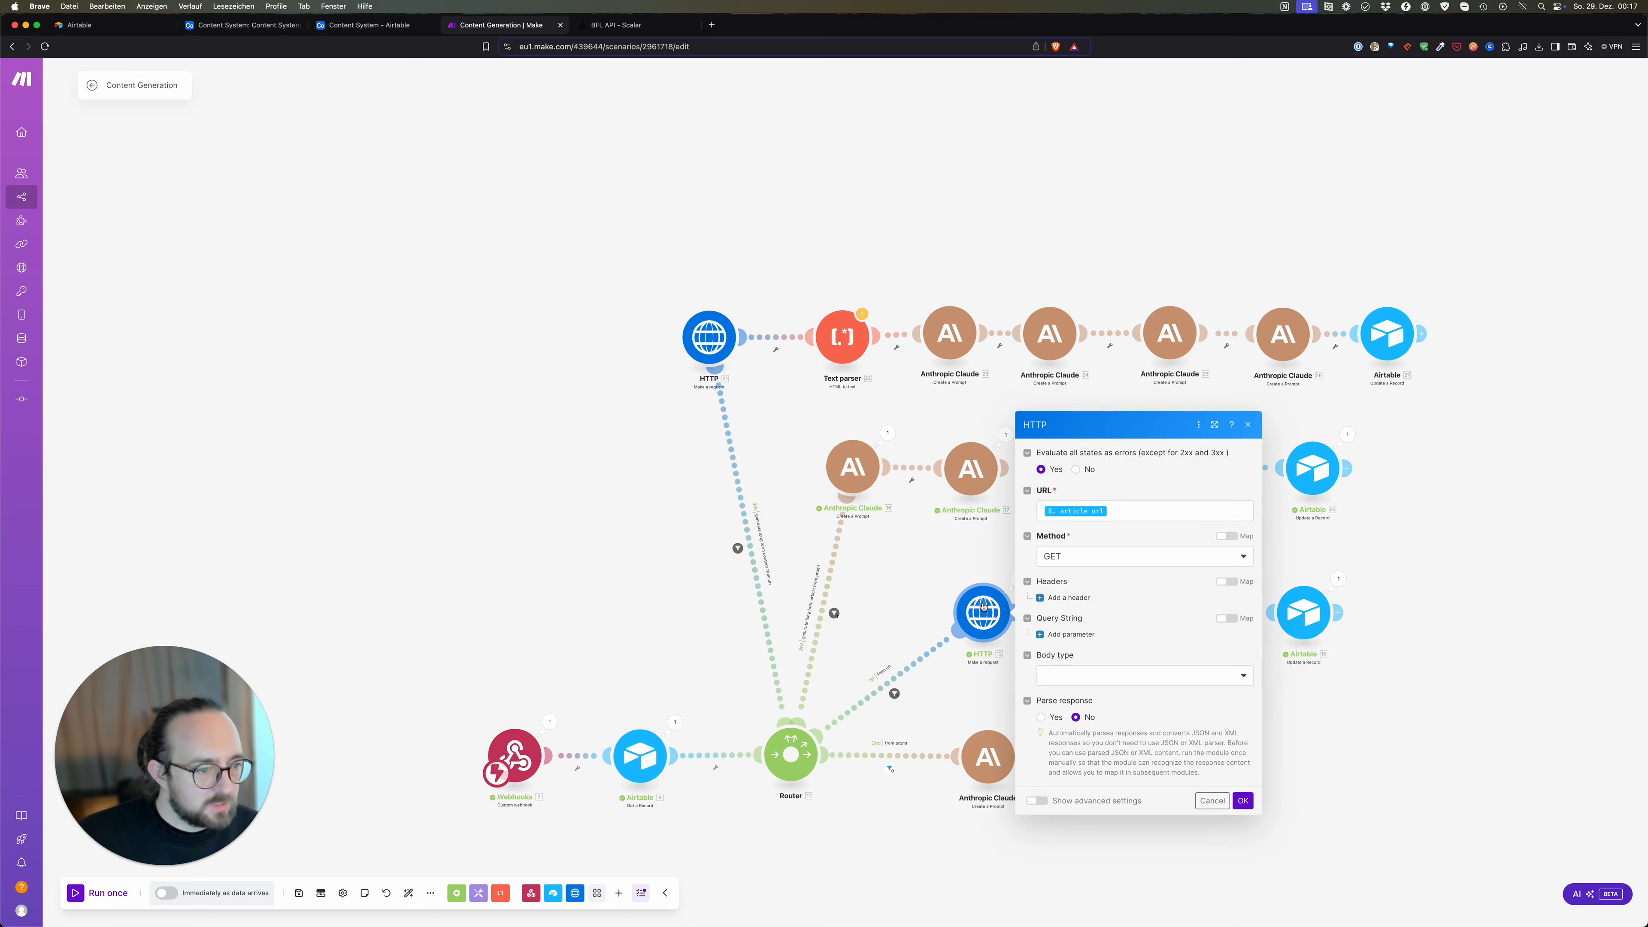
left_click(926, 565)
left_click(910, 668)
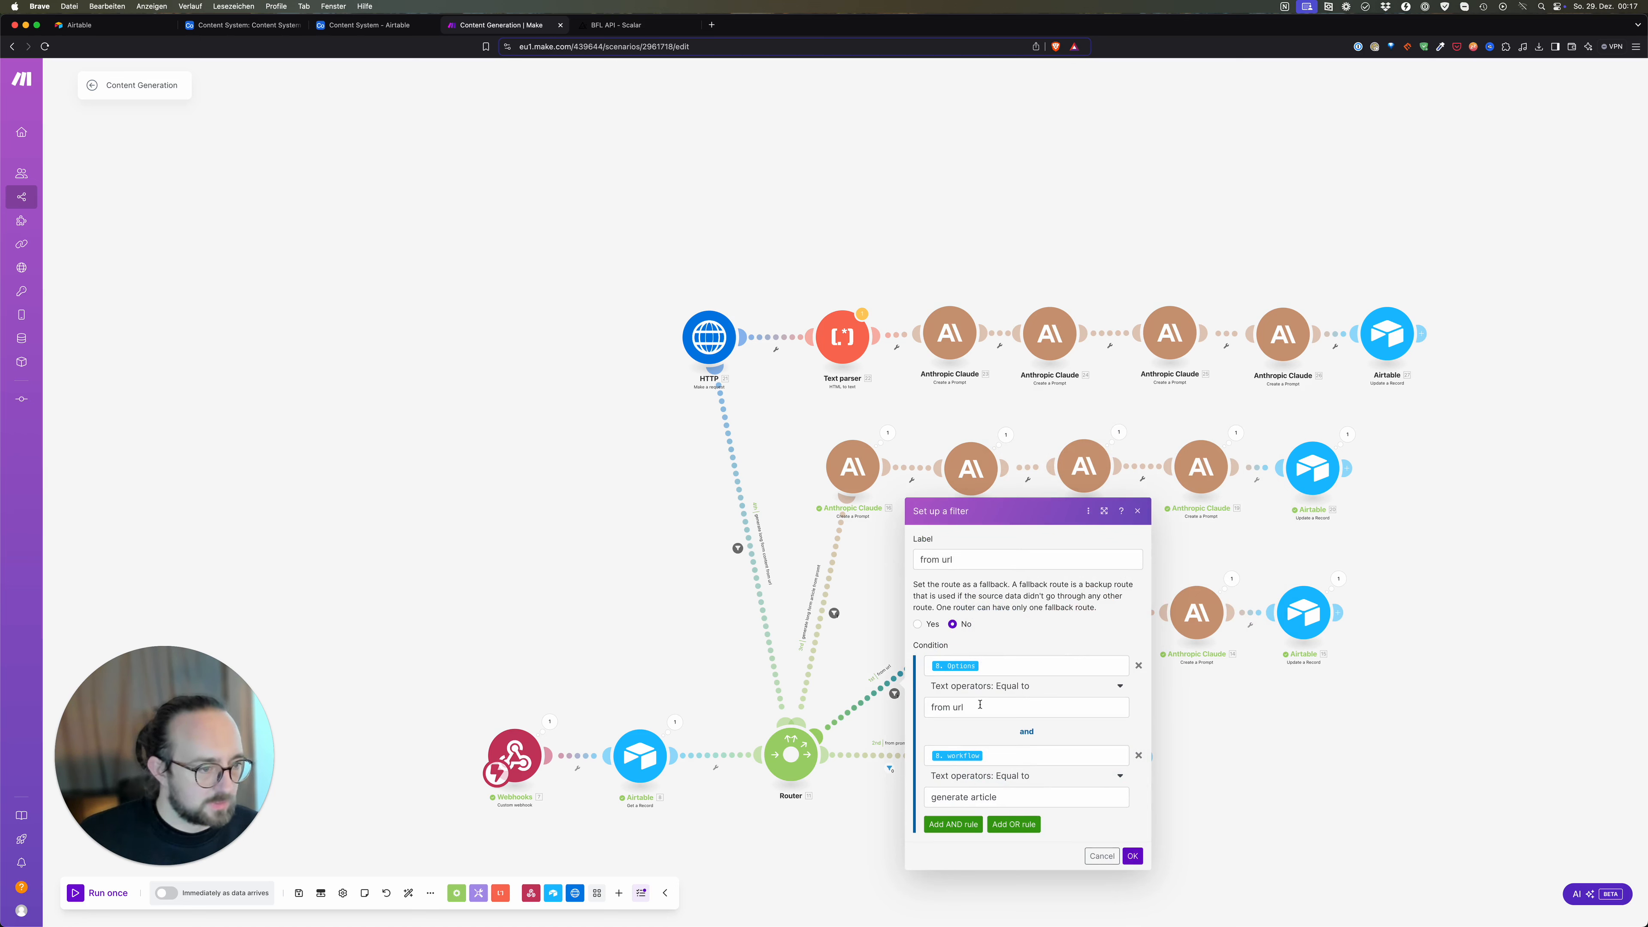
left_click(1335, 741)
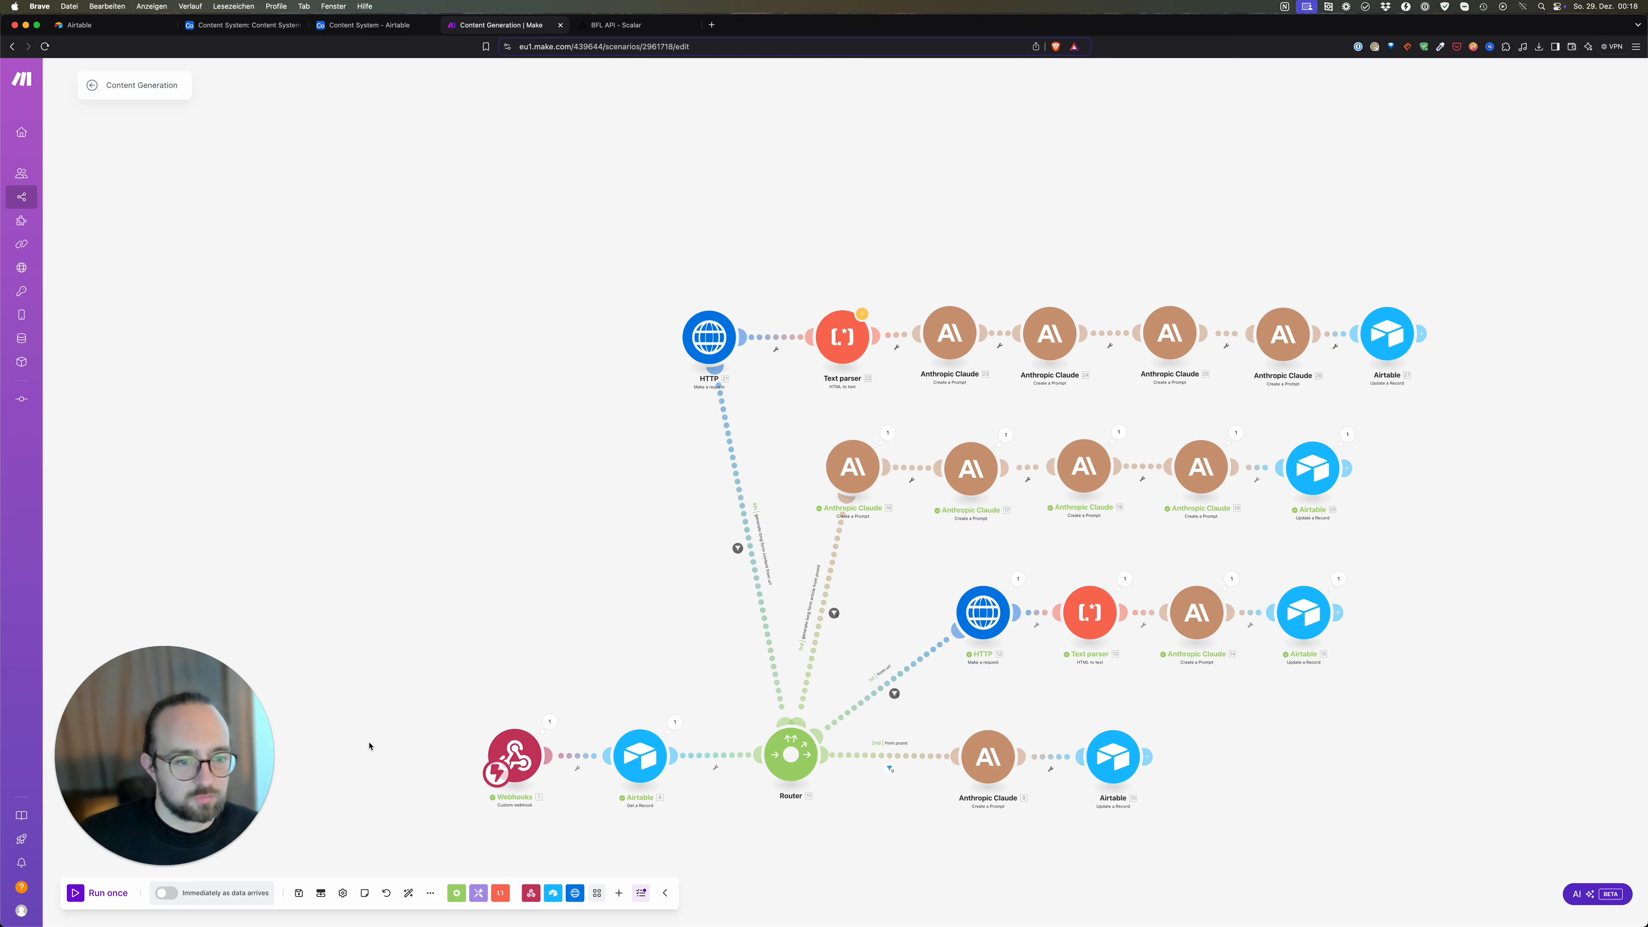
Step: Save the scenario despite the Text parser warning and start a single test run anyway
left_click(299, 892)
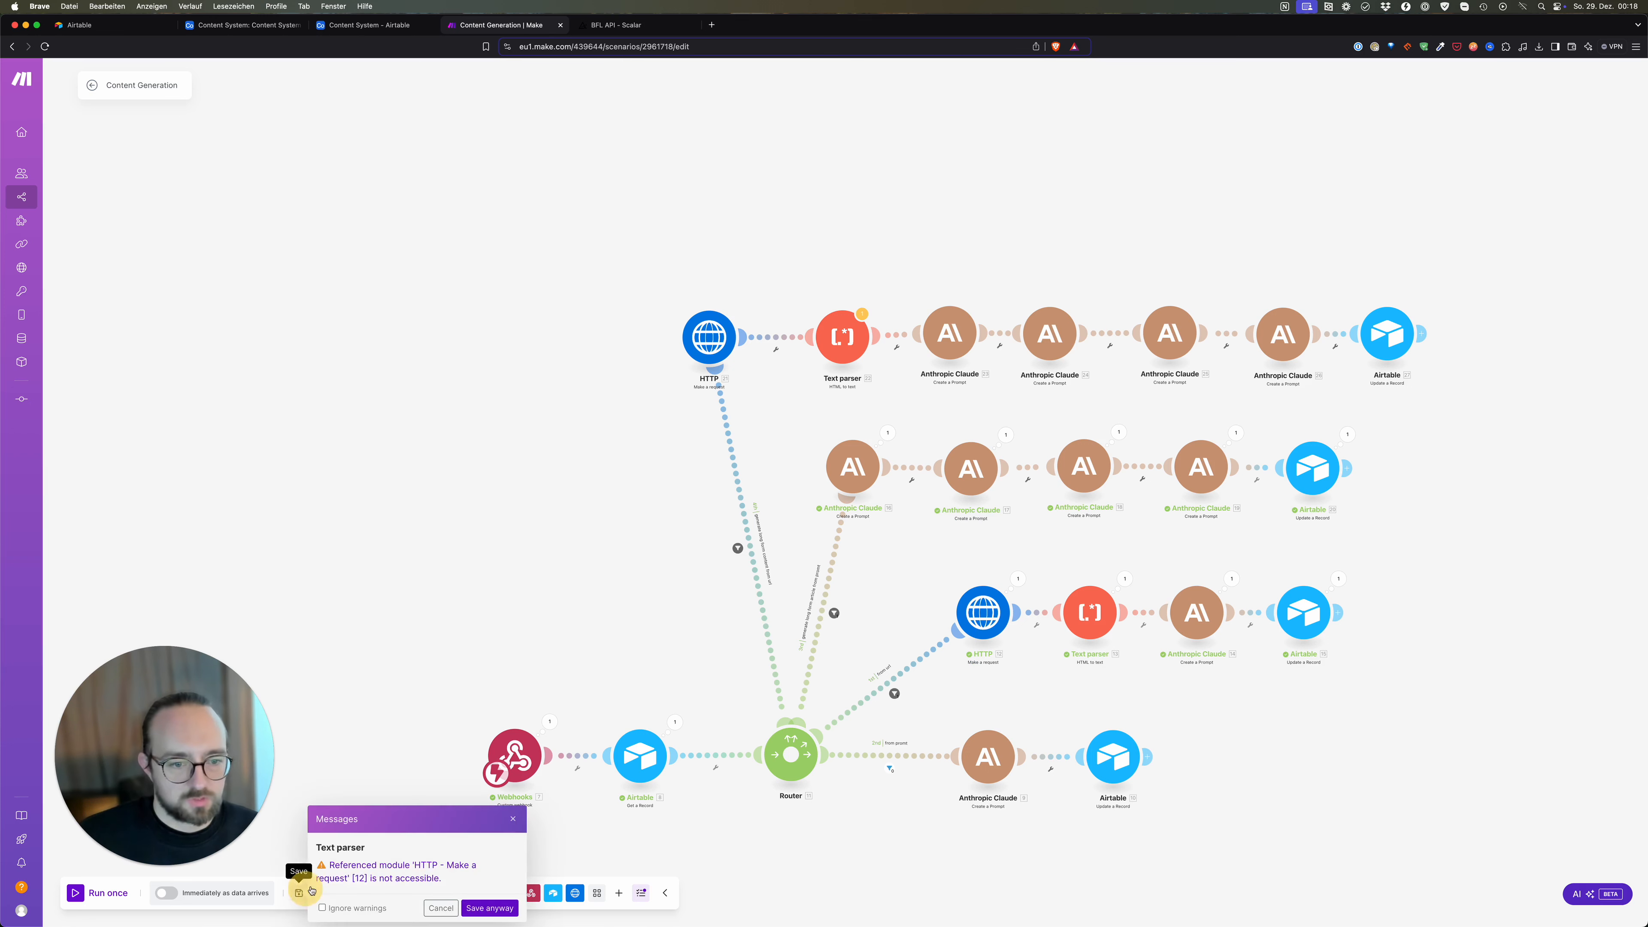
left_click(499, 908)
left_click(106, 893)
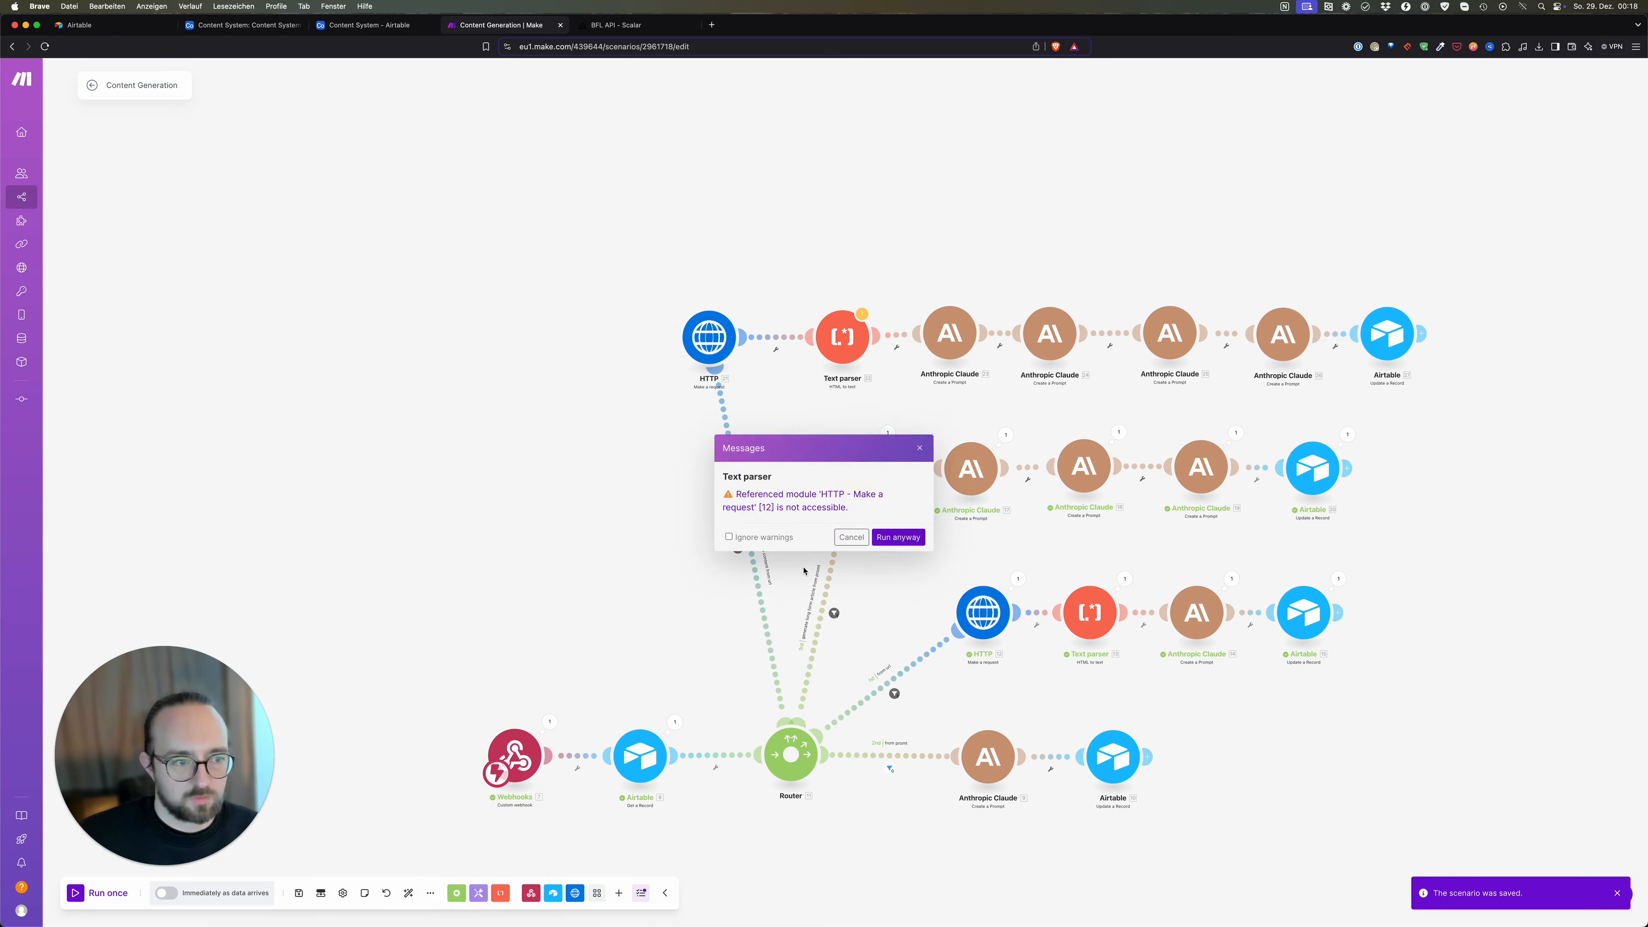
left_click(896, 538)
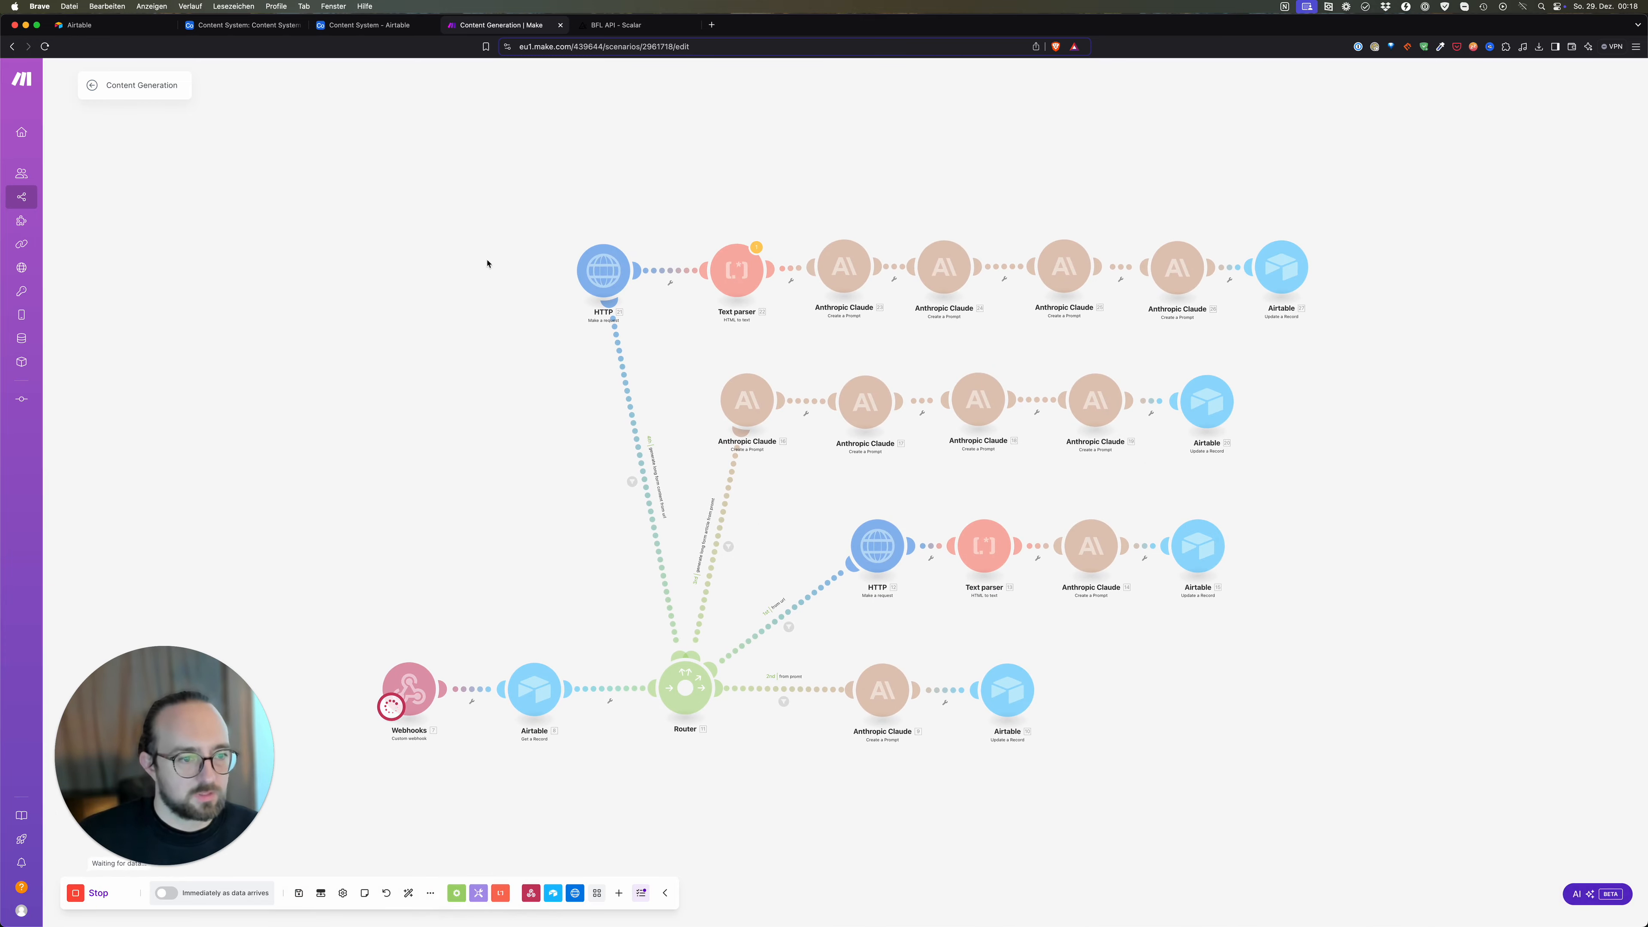
Step: Switch to the Airtable Content System table and clear the final article, Actions and workflow cells of the "testing promt" record
left_click(228, 24)
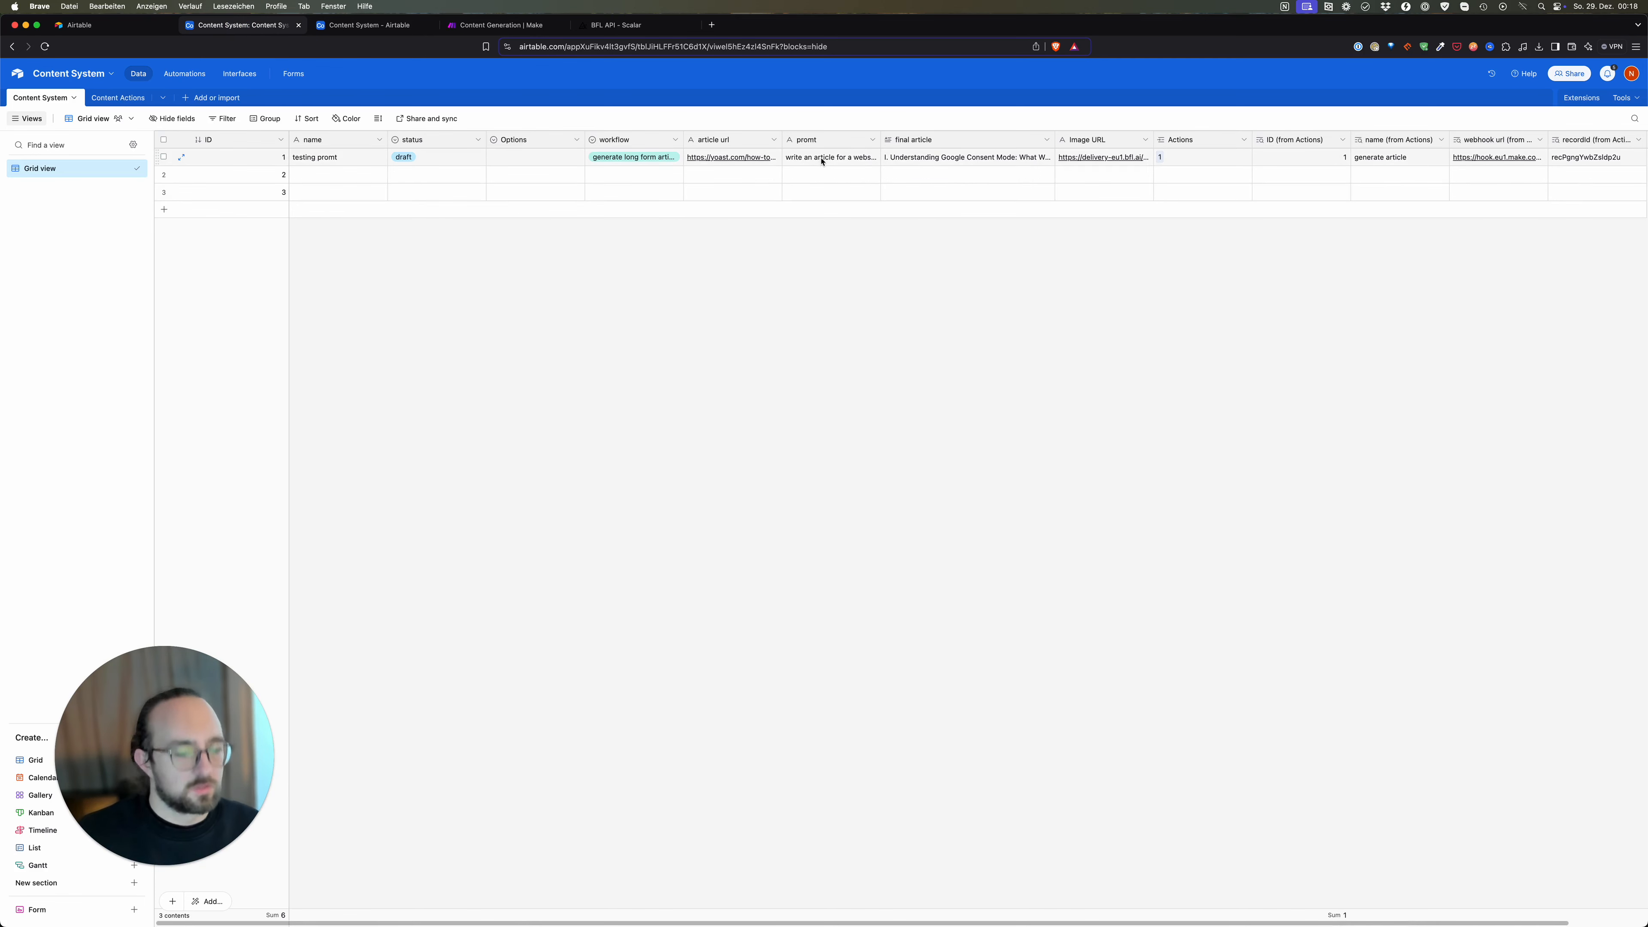
left_click(941, 158)
key("BackSpace")
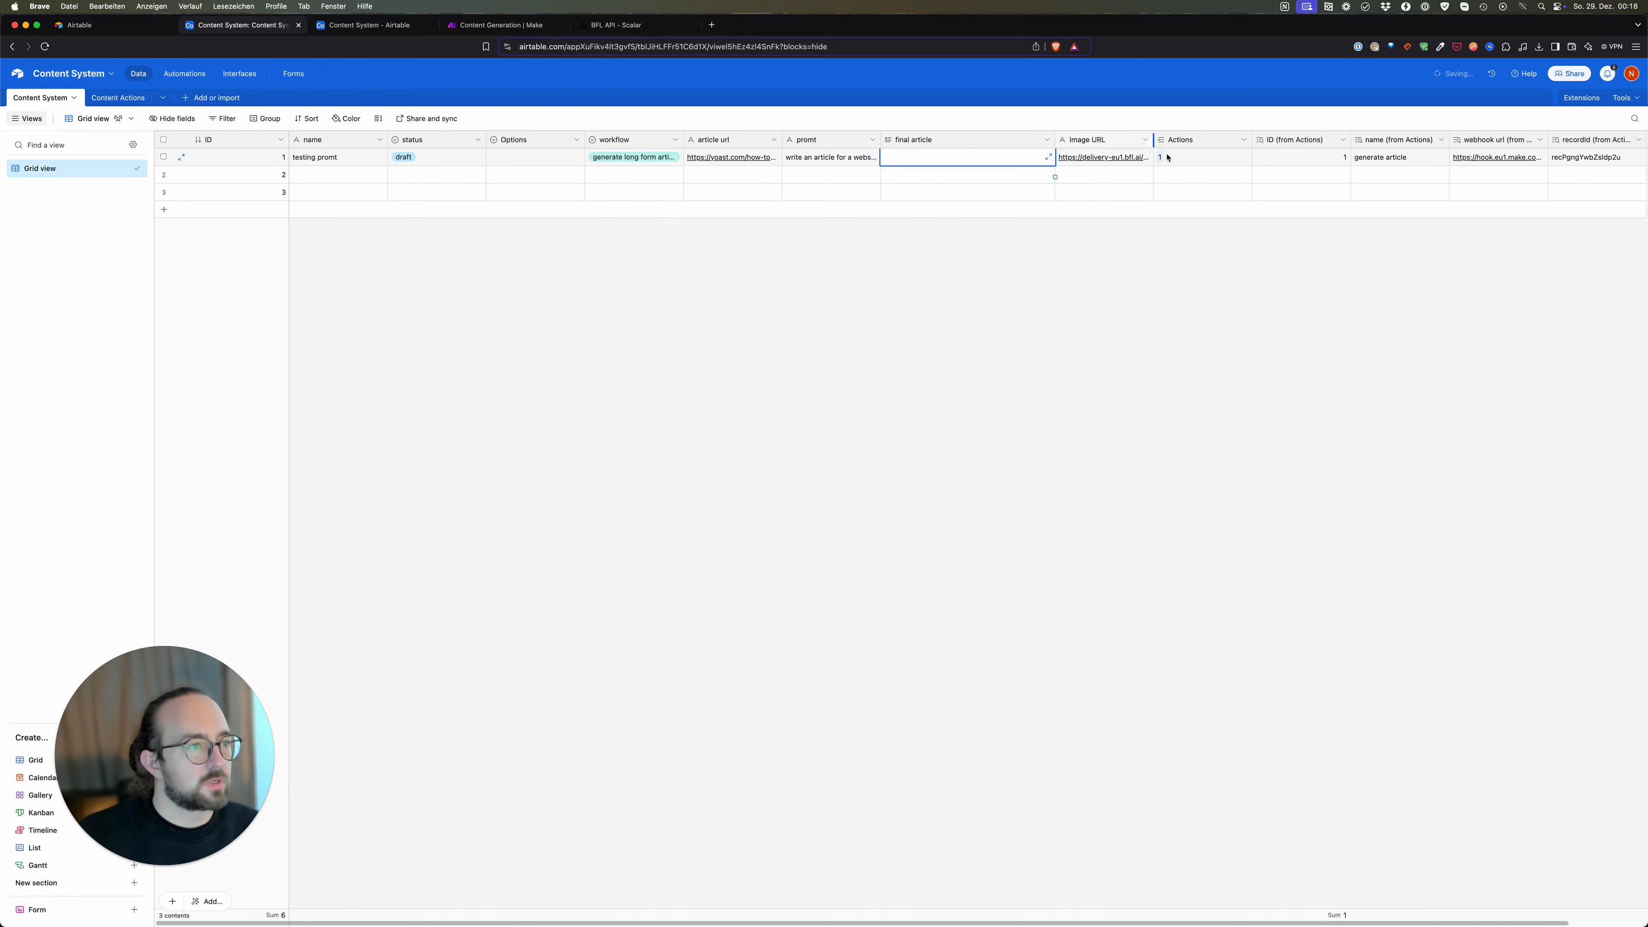
left_click(1168, 158)
key("BackSpace")
left_click(1050, 278)
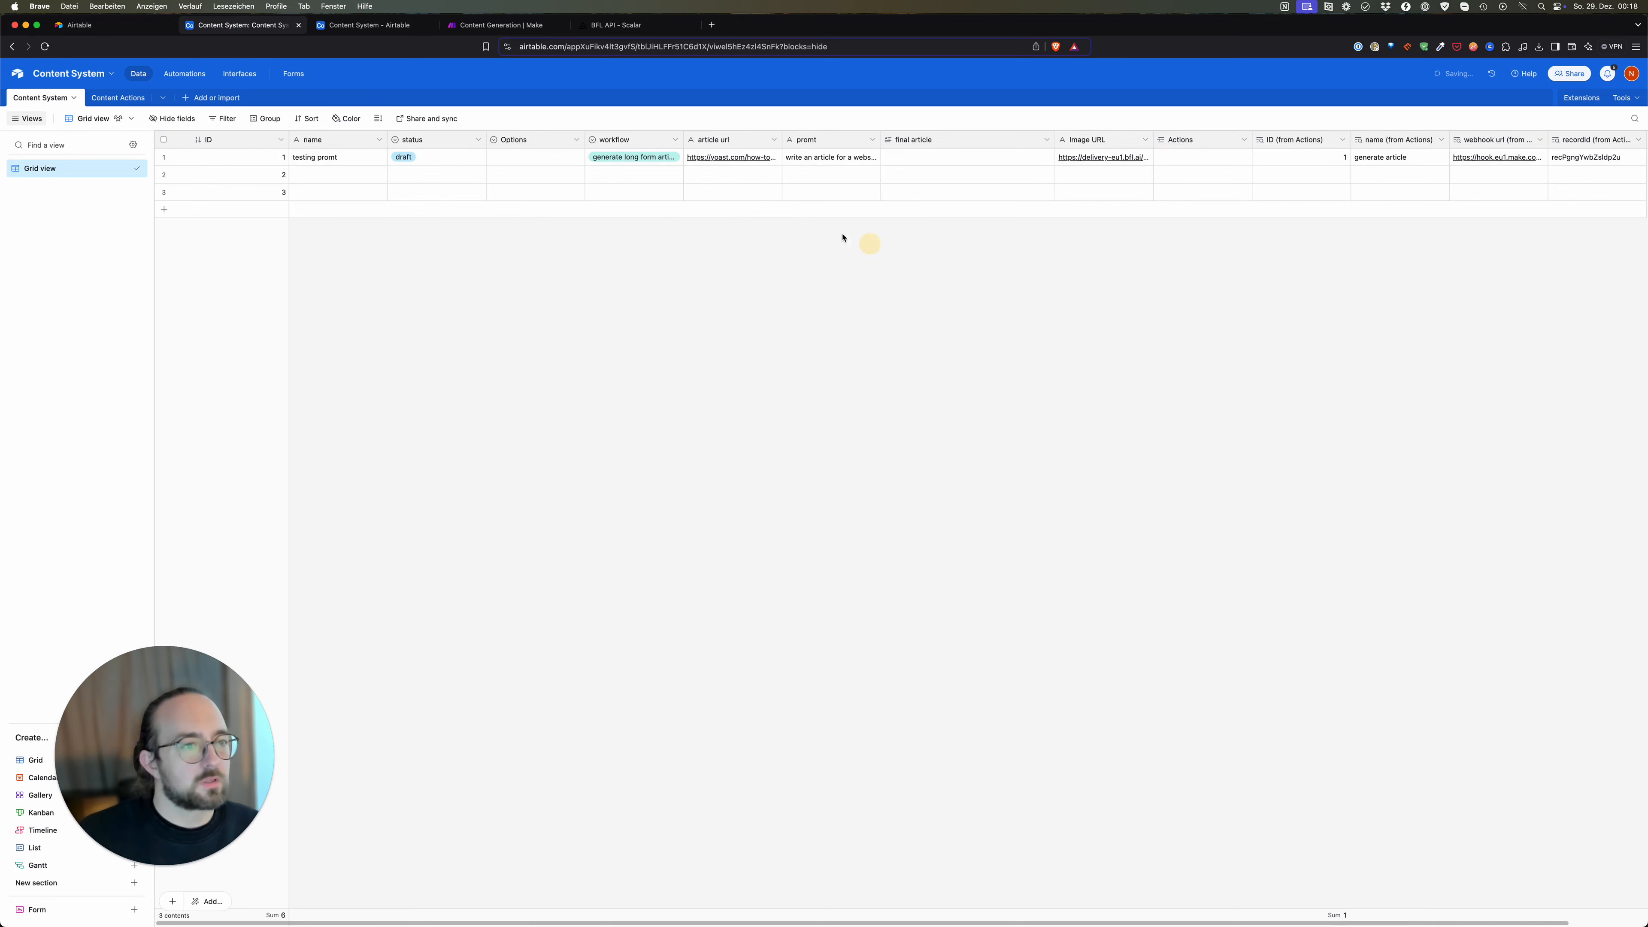
left_click(632, 157)
key("BackSpace")
left_click(599, 243)
Step: Set the "testing promt" record's Options to "from url" and its workflow to "generate long form article"
double_click(634, 162)
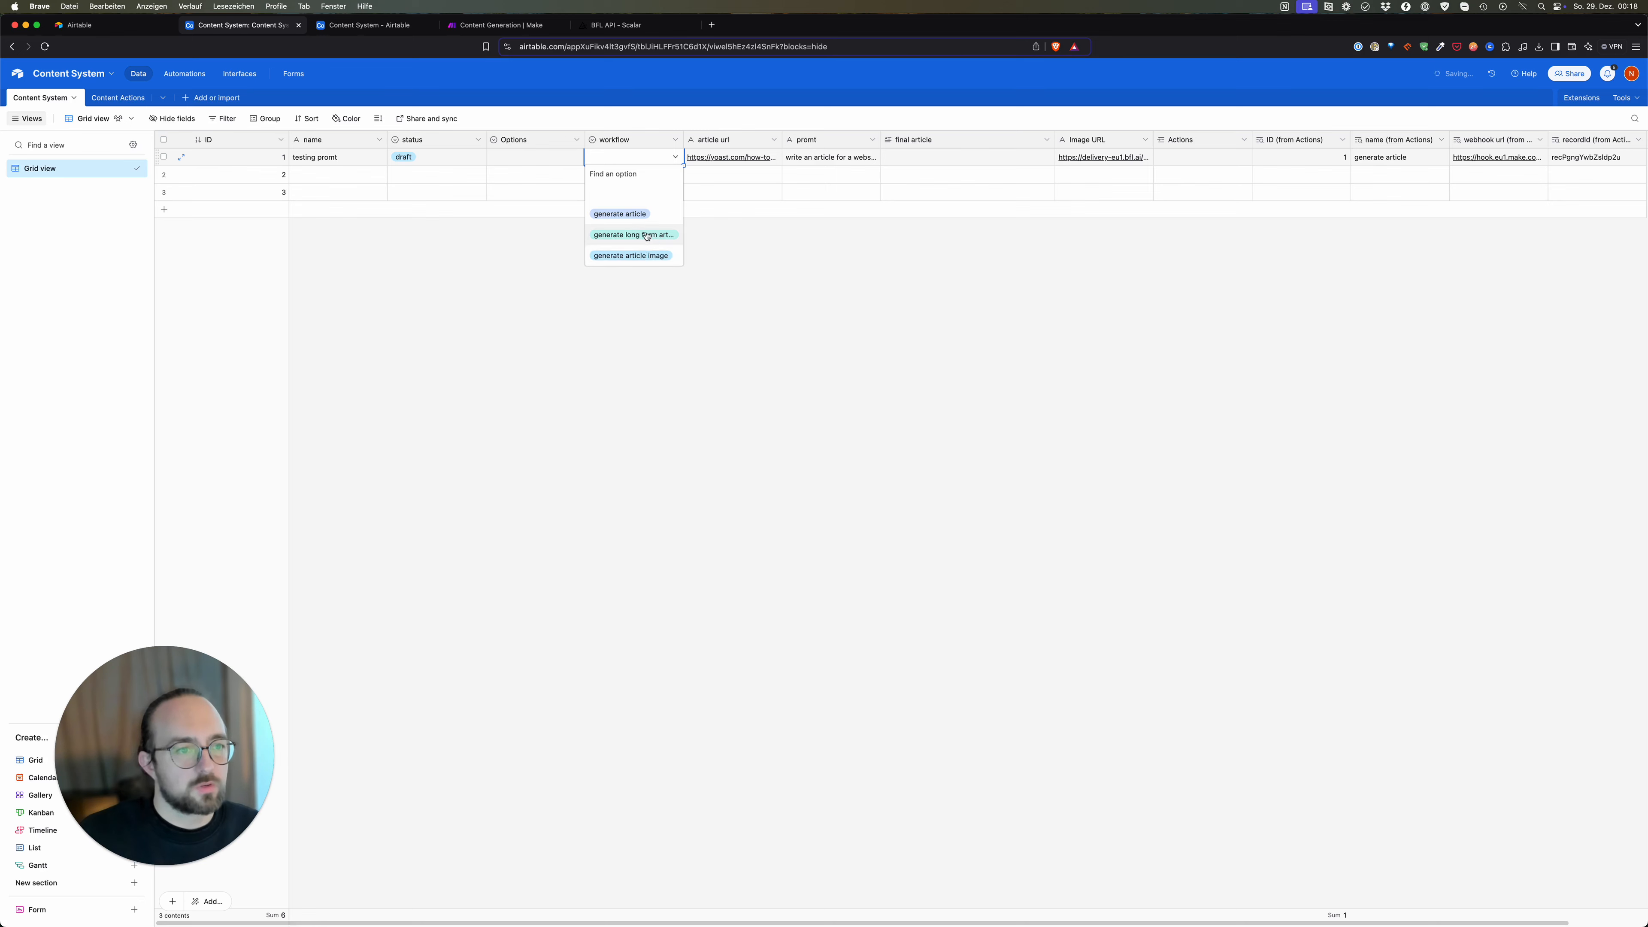
left_click(547, 162)
left_click(547, 168)
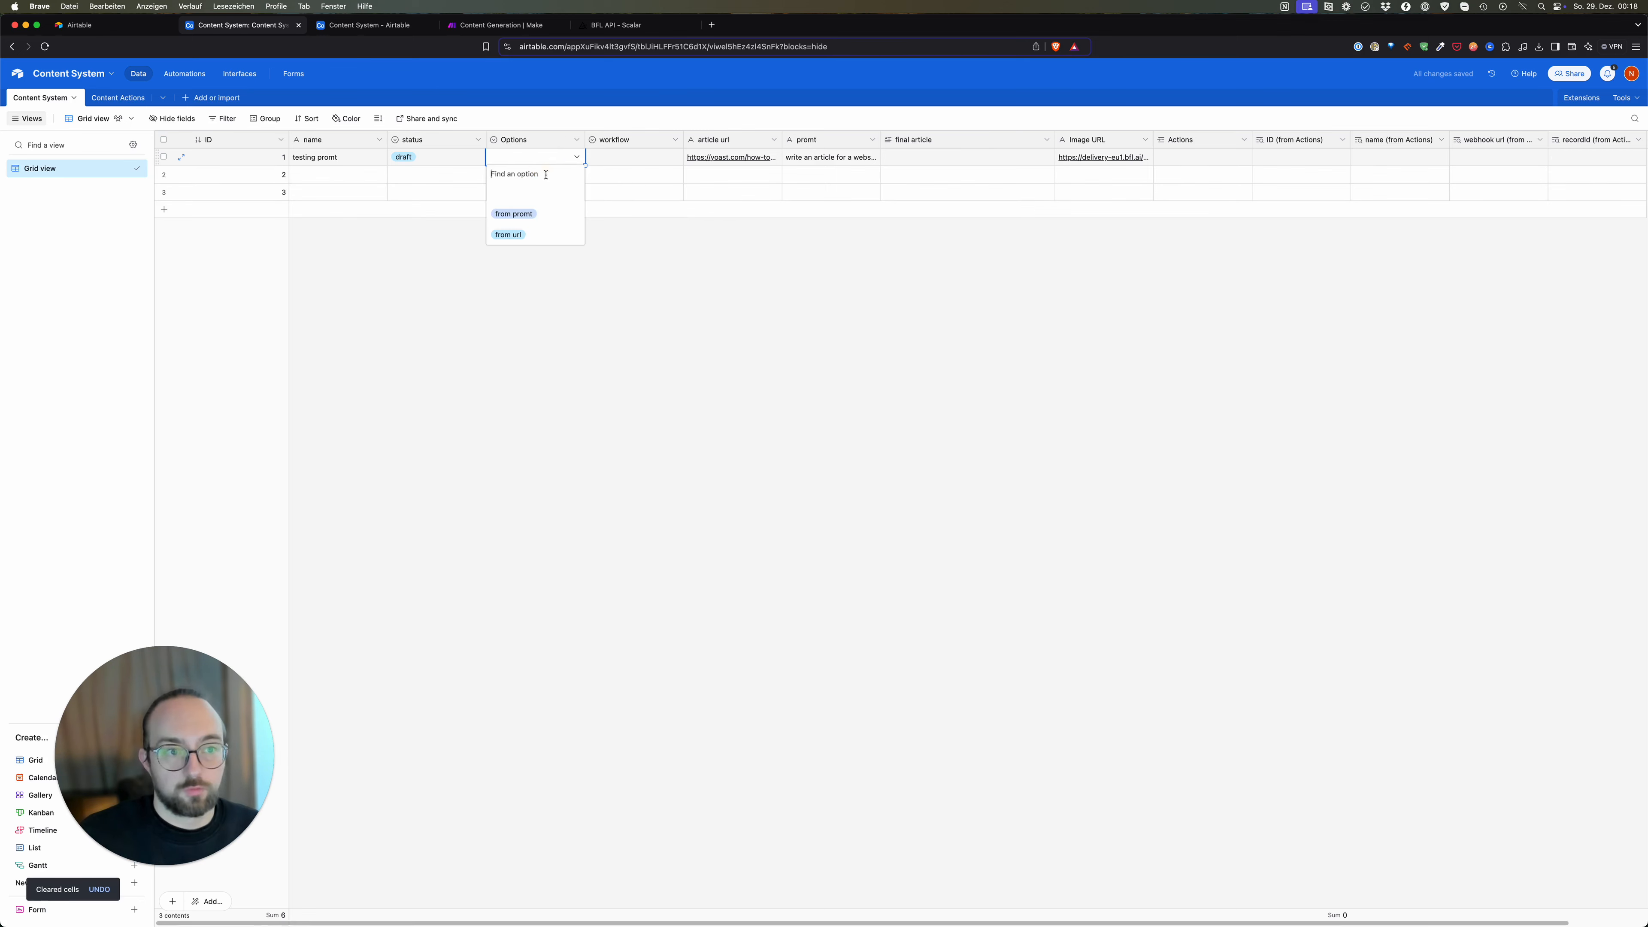
left_click(542, 232)
double_click(644, 164)
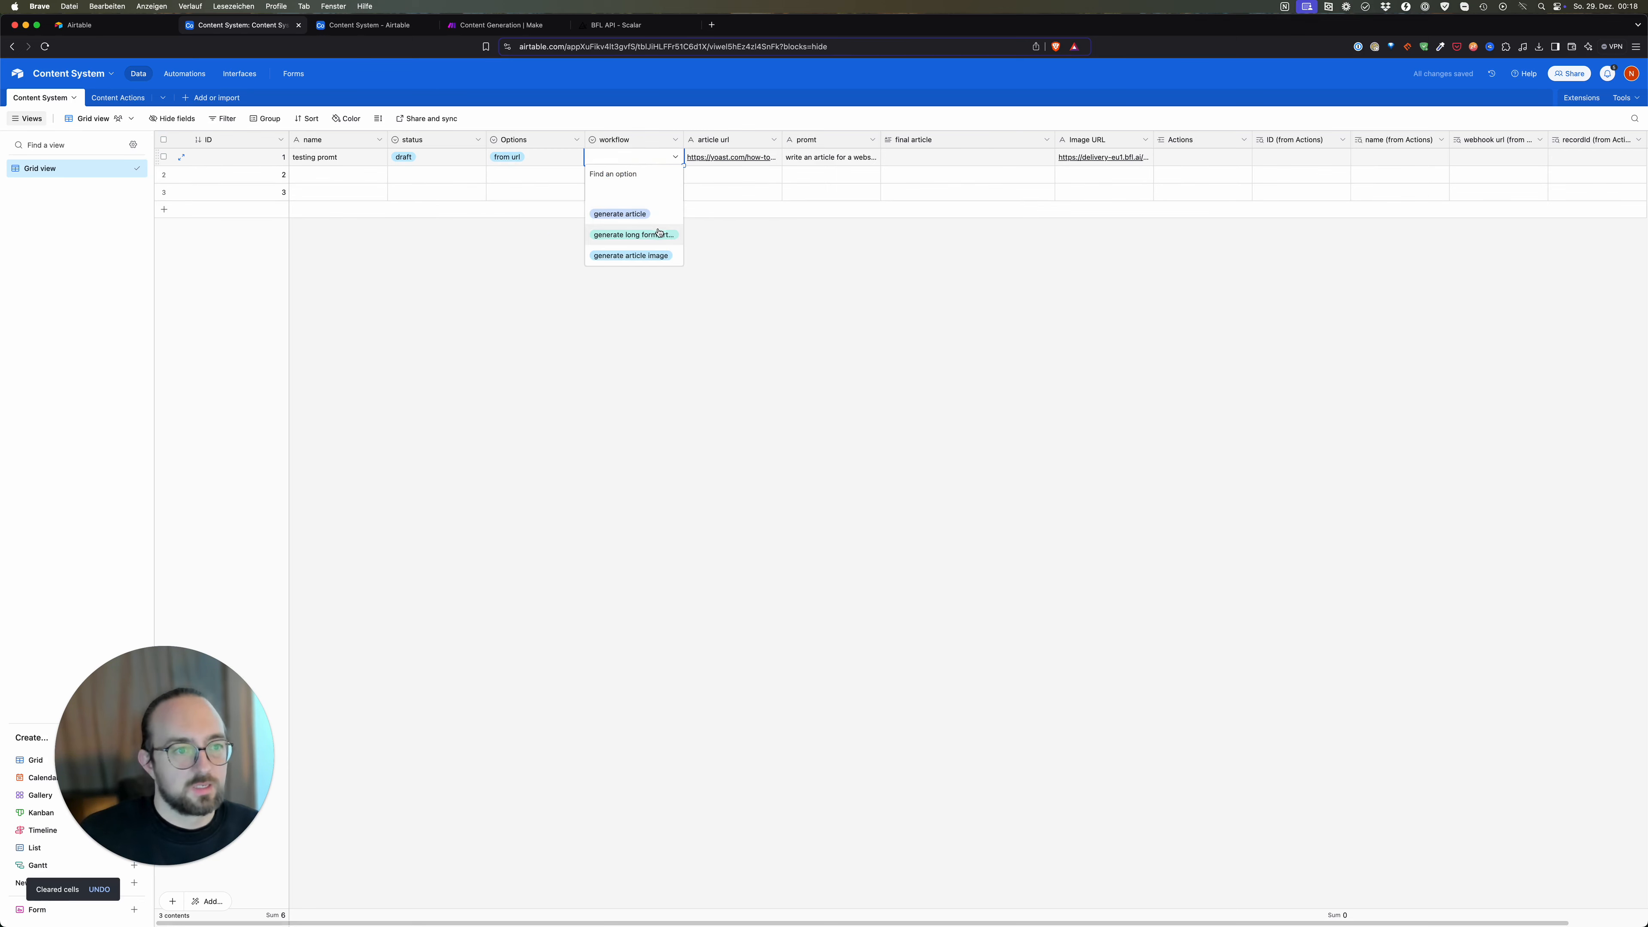
left_click(665, 245)
left_click(760, 266)
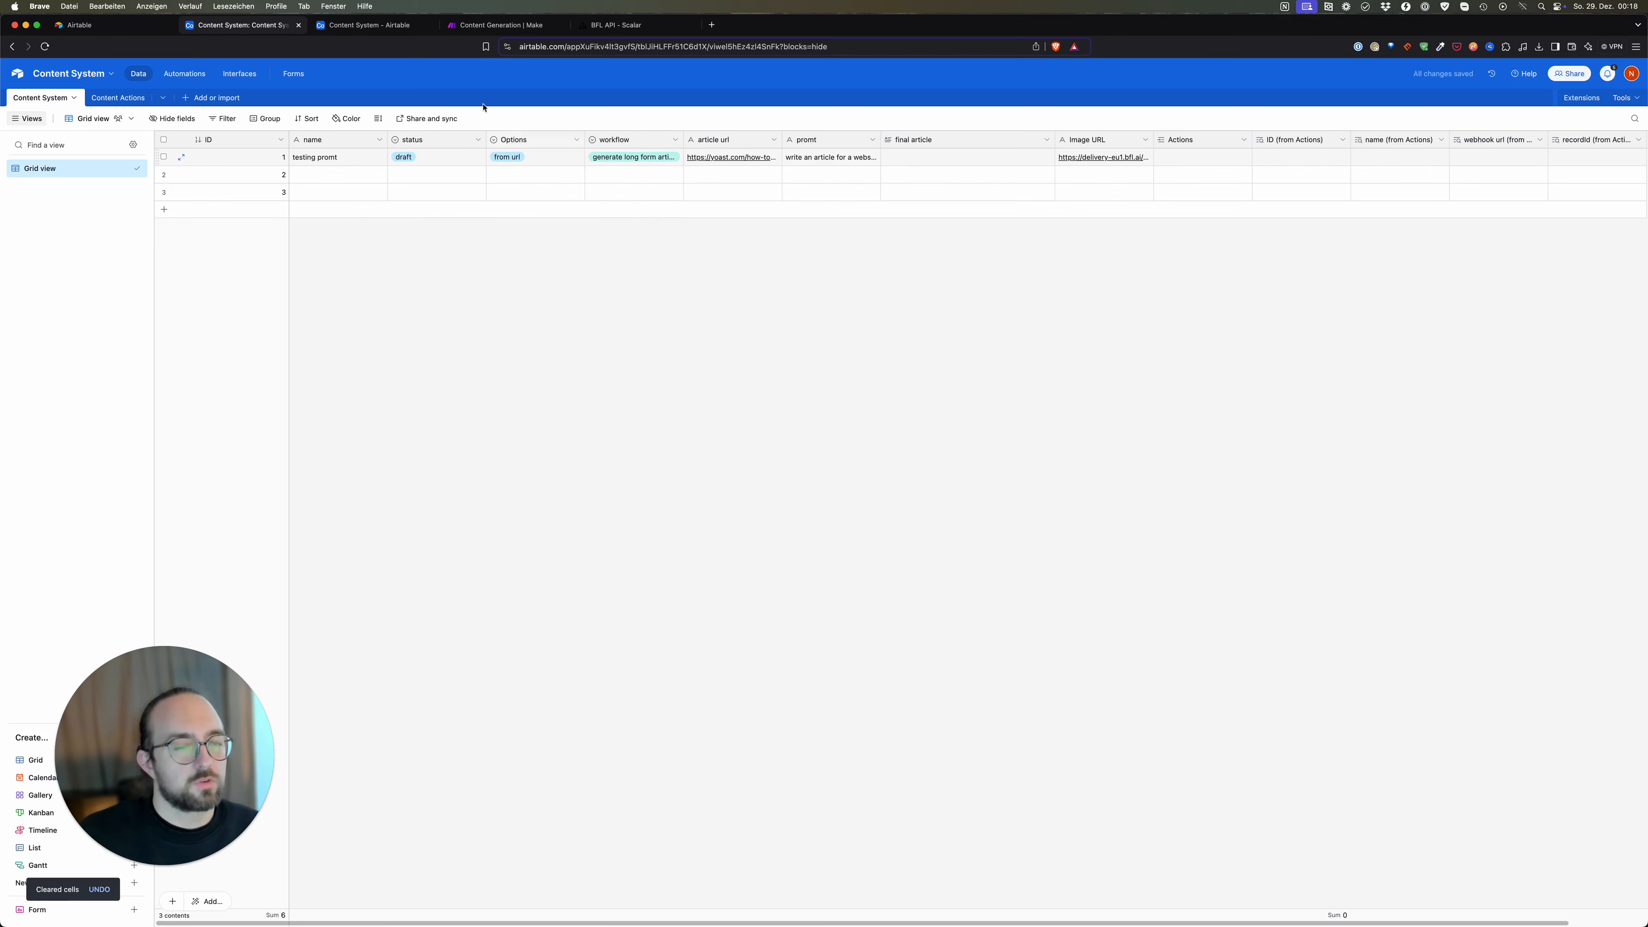
Step: Return to the Make scenario and copy the workflow value "generate long form article" from the Airtable Get a Record module's output
left_click(526, 28)
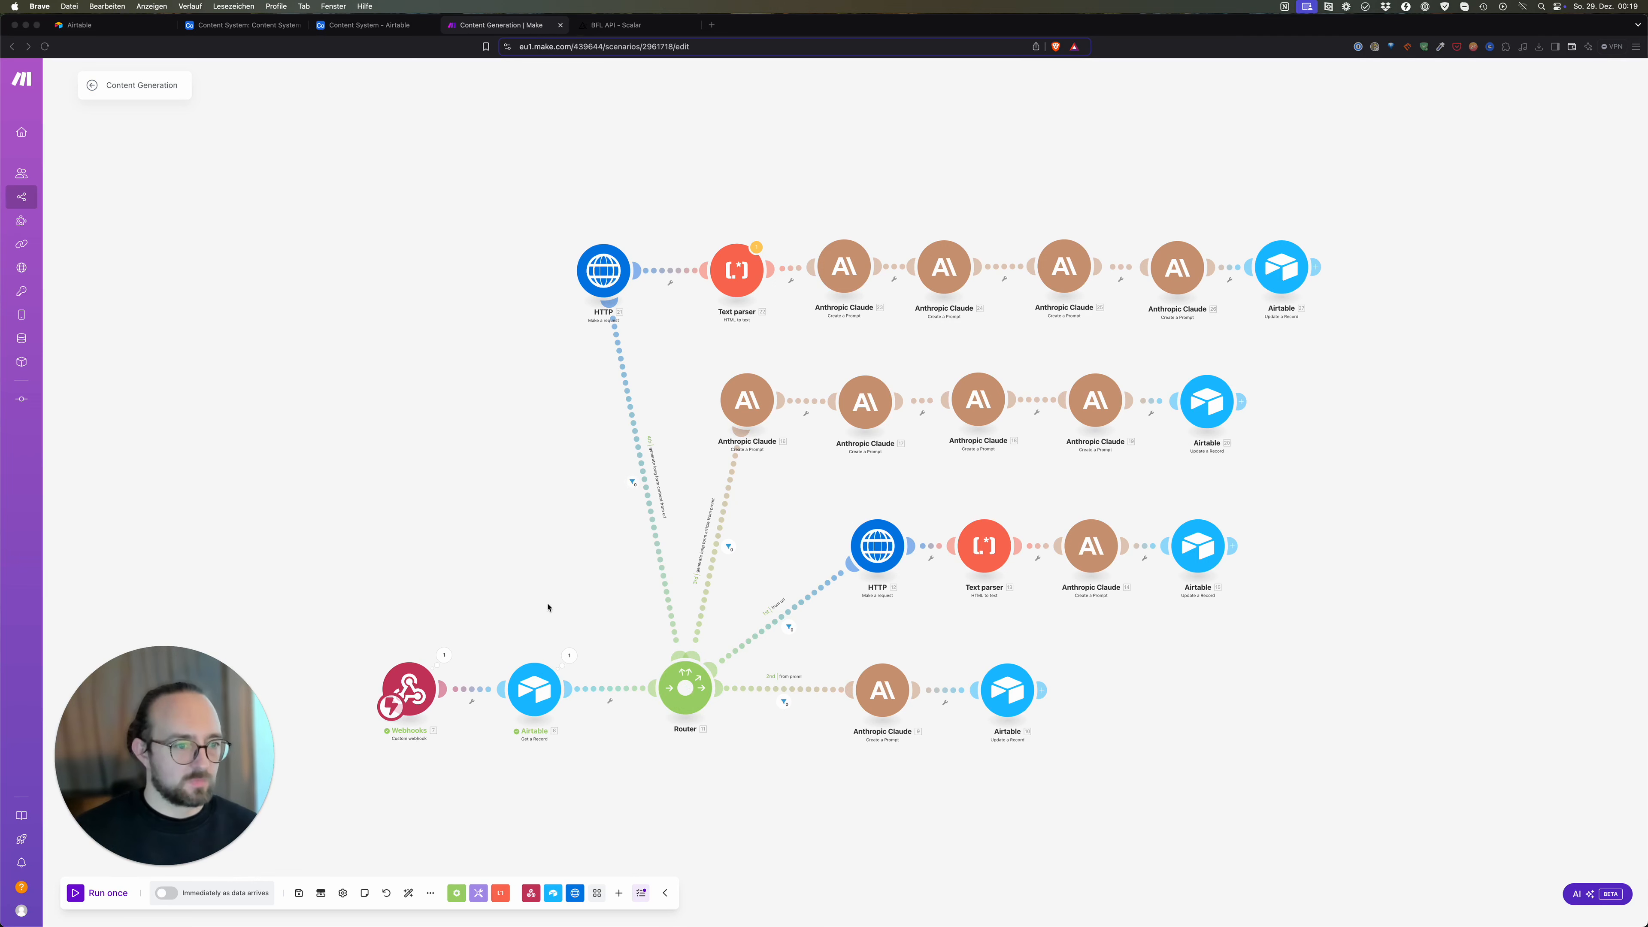
left_click(569, 656)
left_click(569, 657)
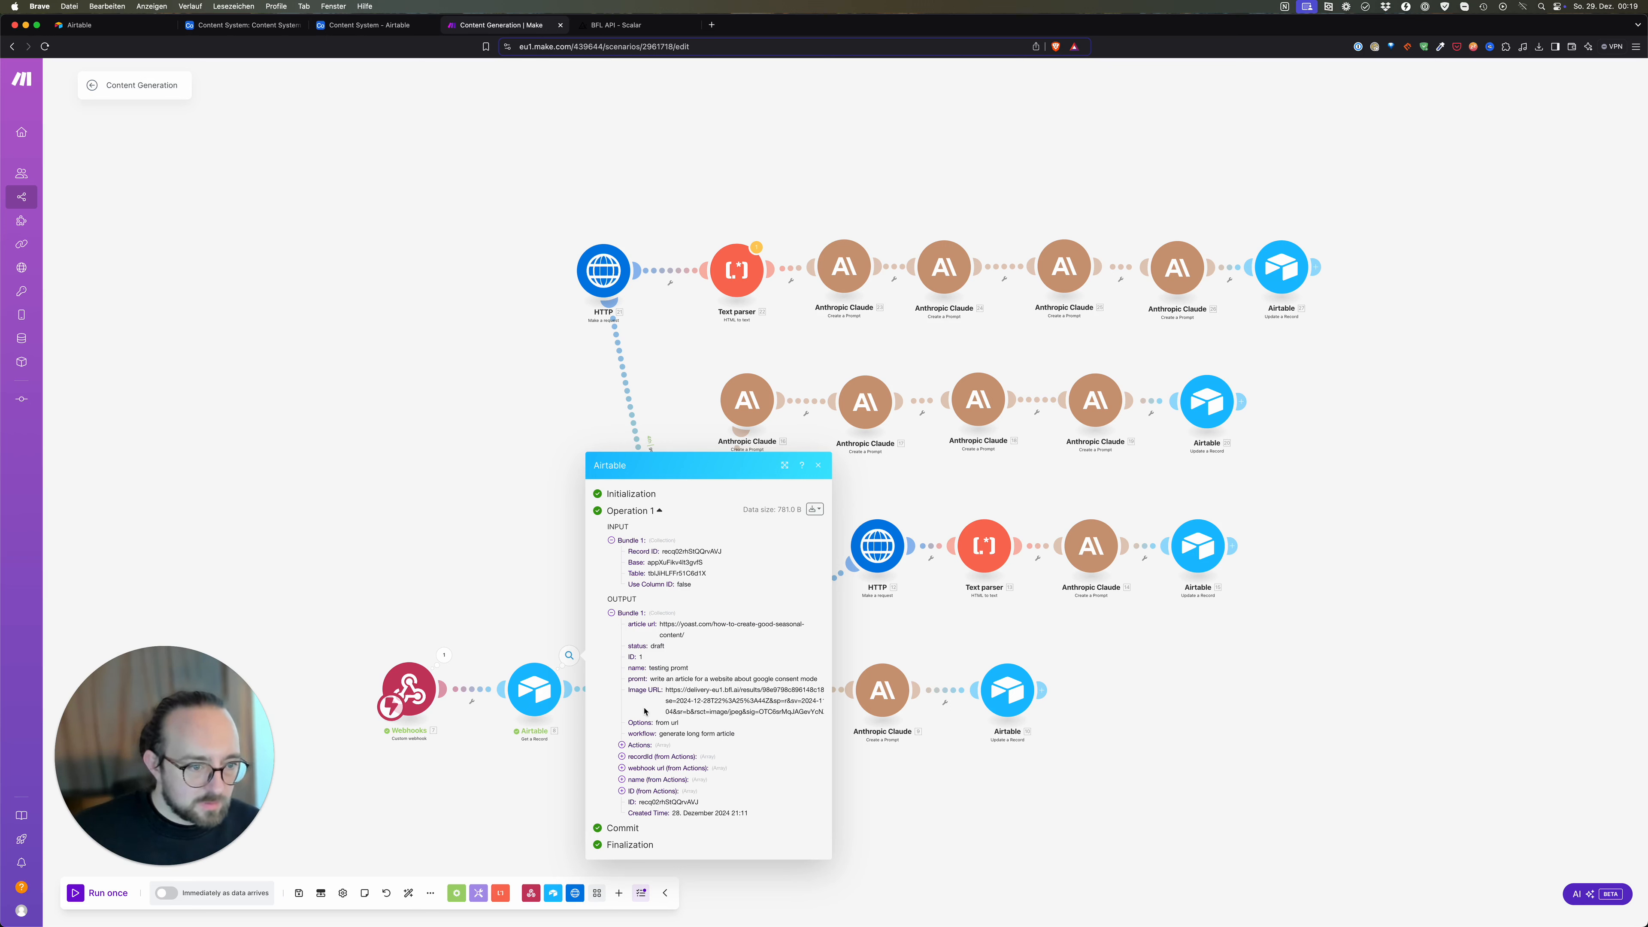
left_click_drag(660, 735, 739, 737)
key("super+c")
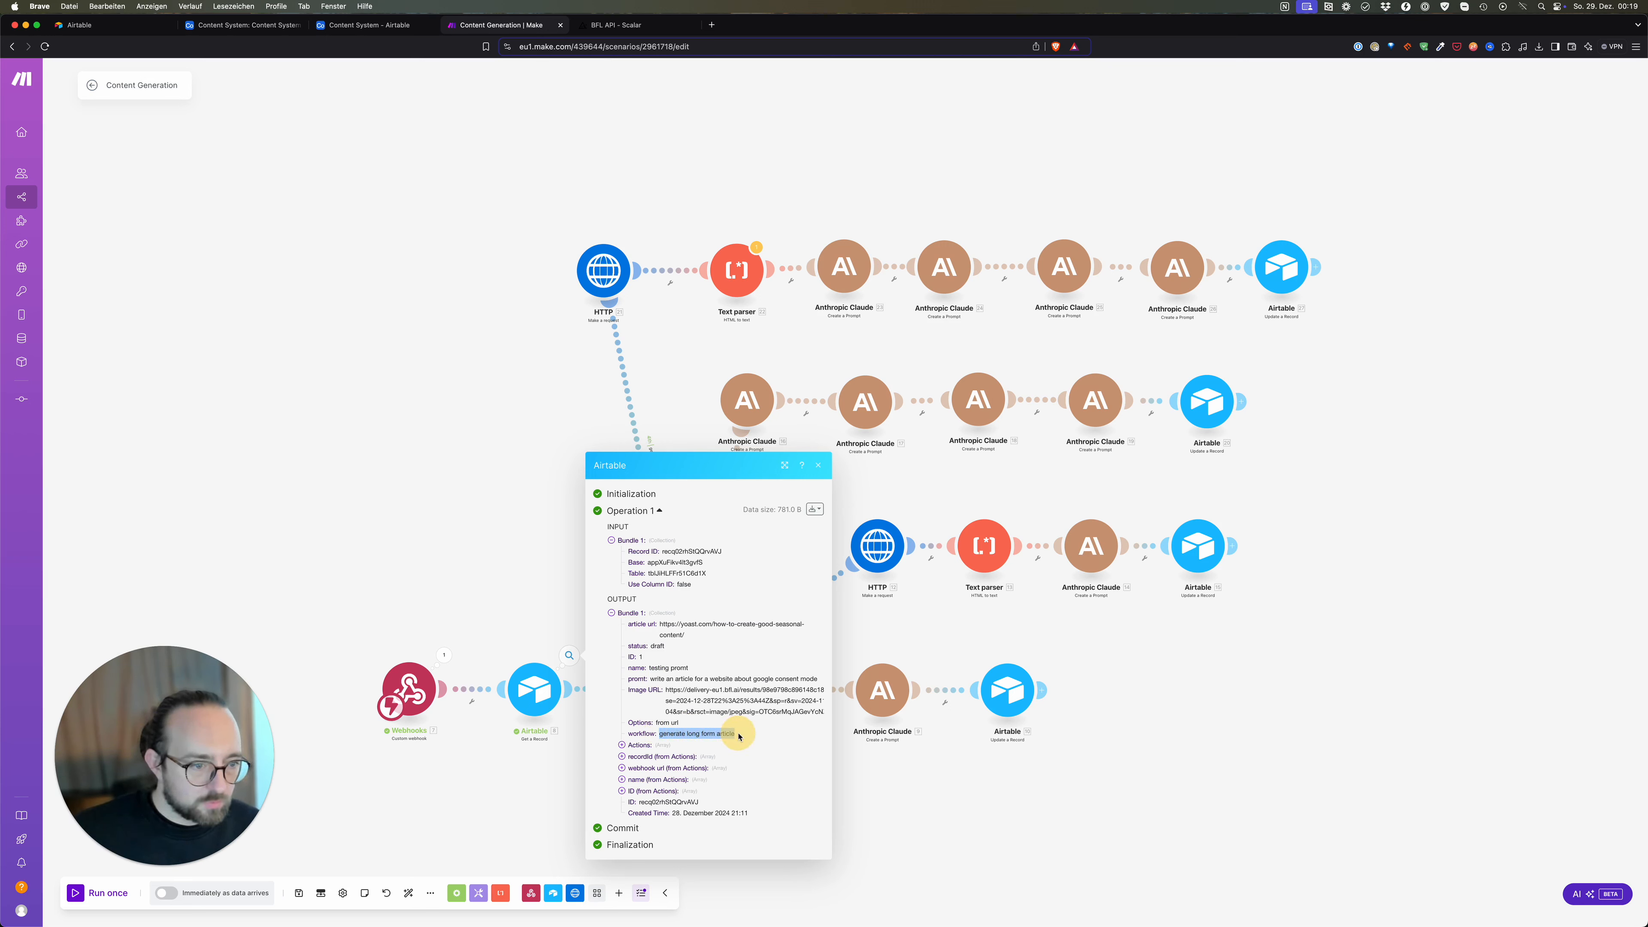
left_click(482, 475)
Step: Set the workflow condition of the "generate long form content from url" filter to "generate long form article", and check the "from url" filter's conditions
left_click(632, 481)
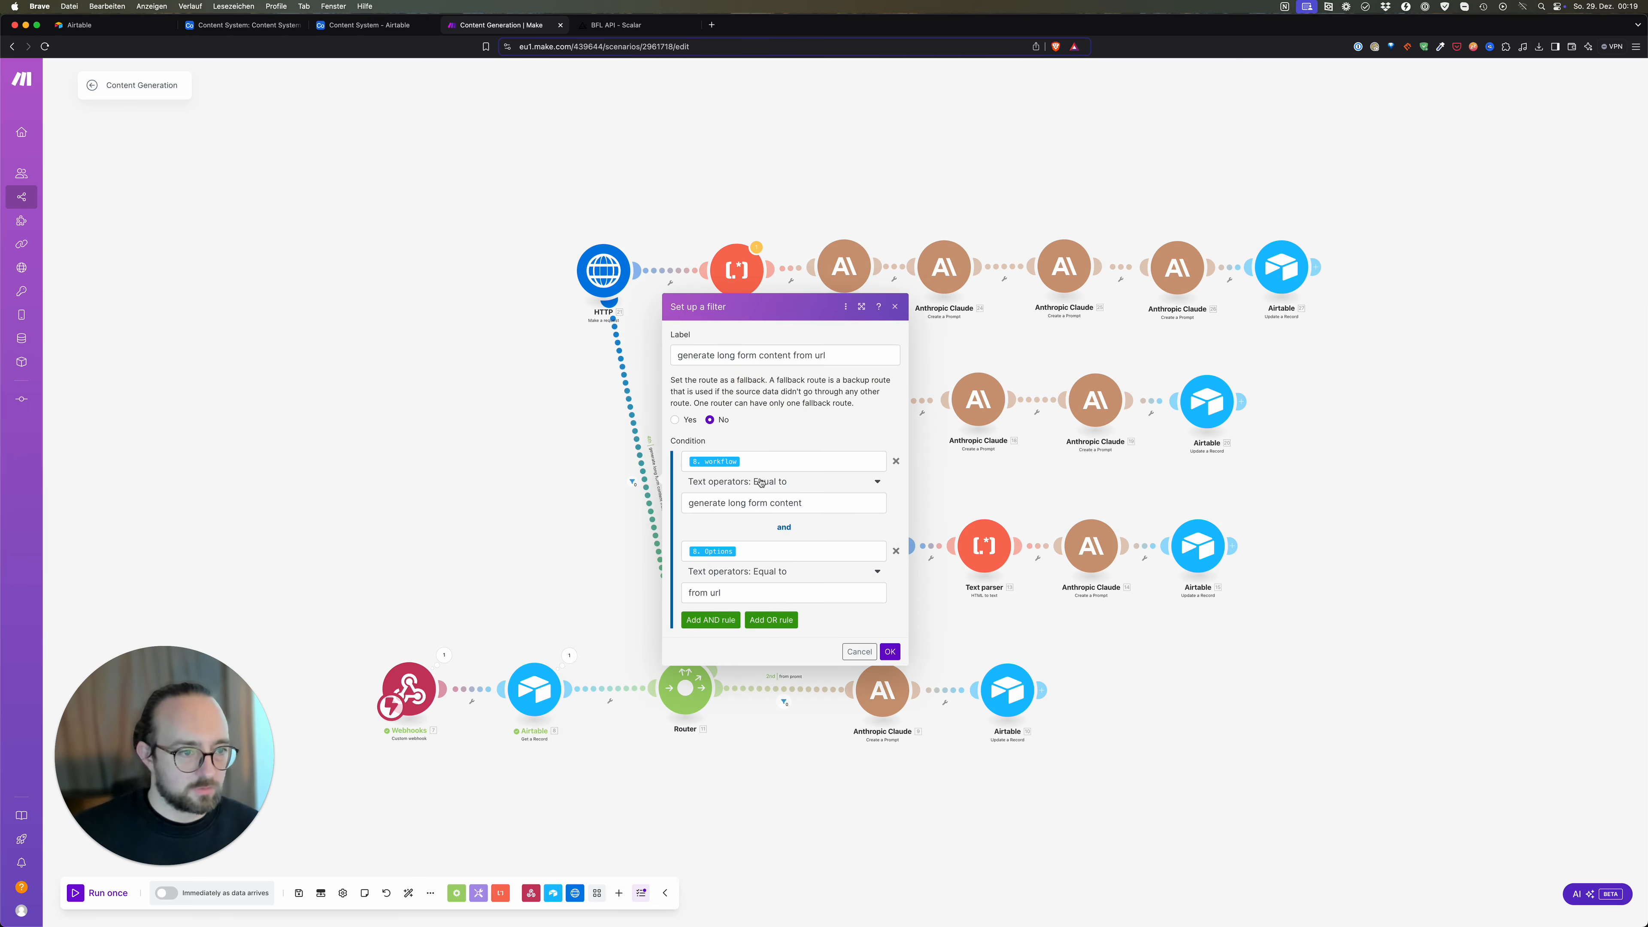
left_click_drag(812, 504, 675, 511)
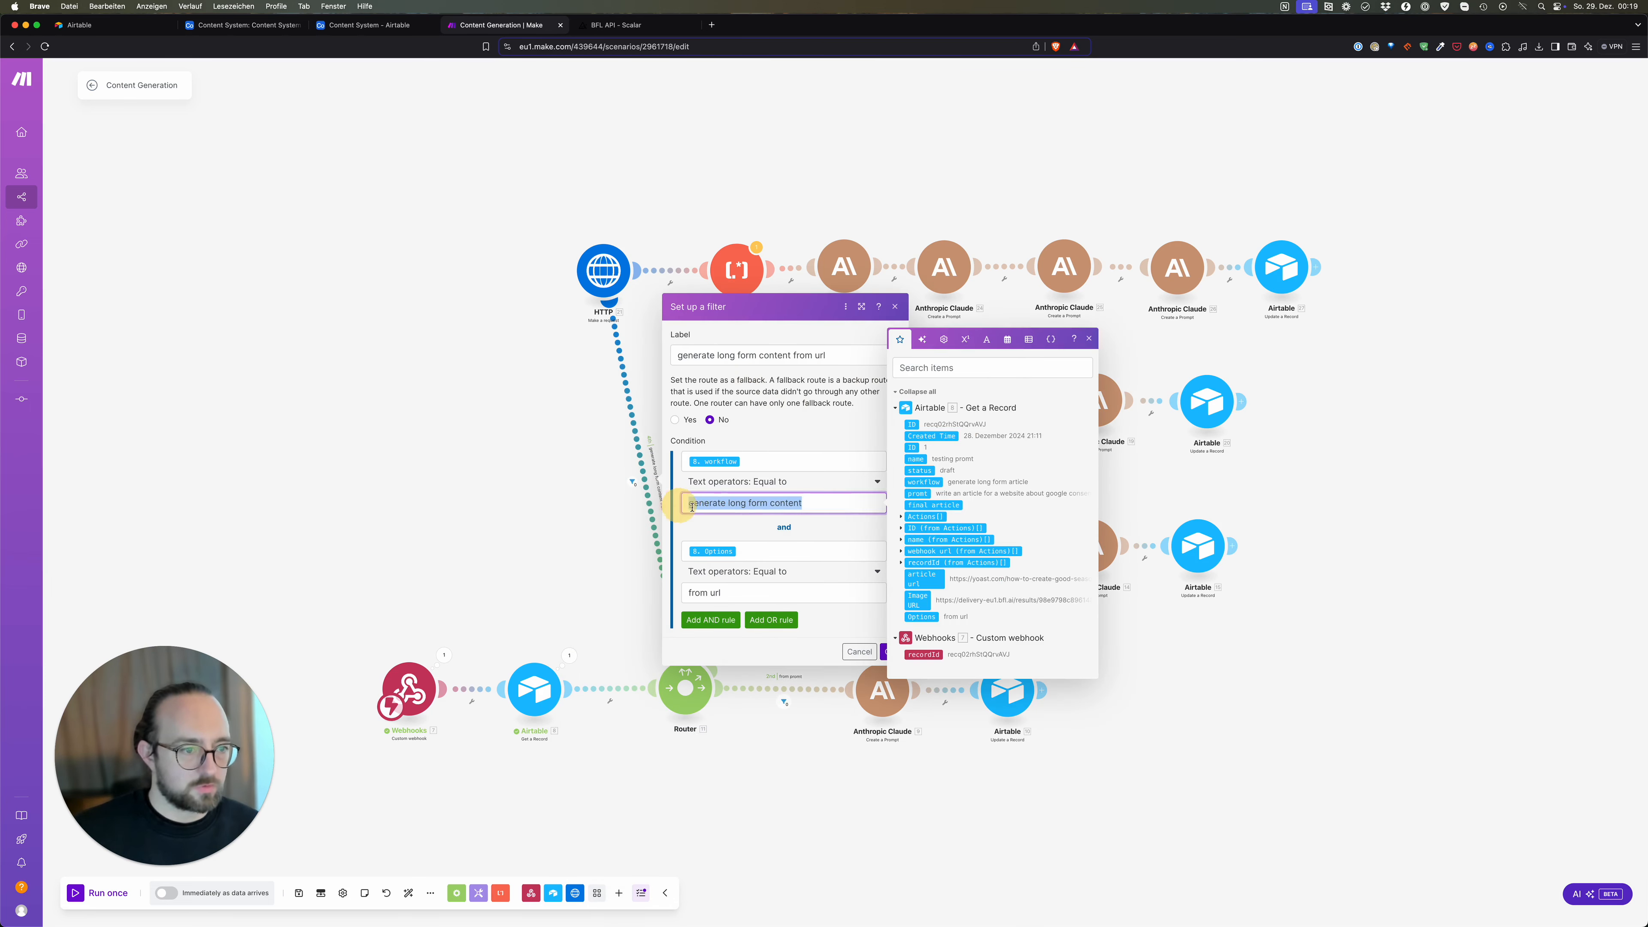
key("super+v")
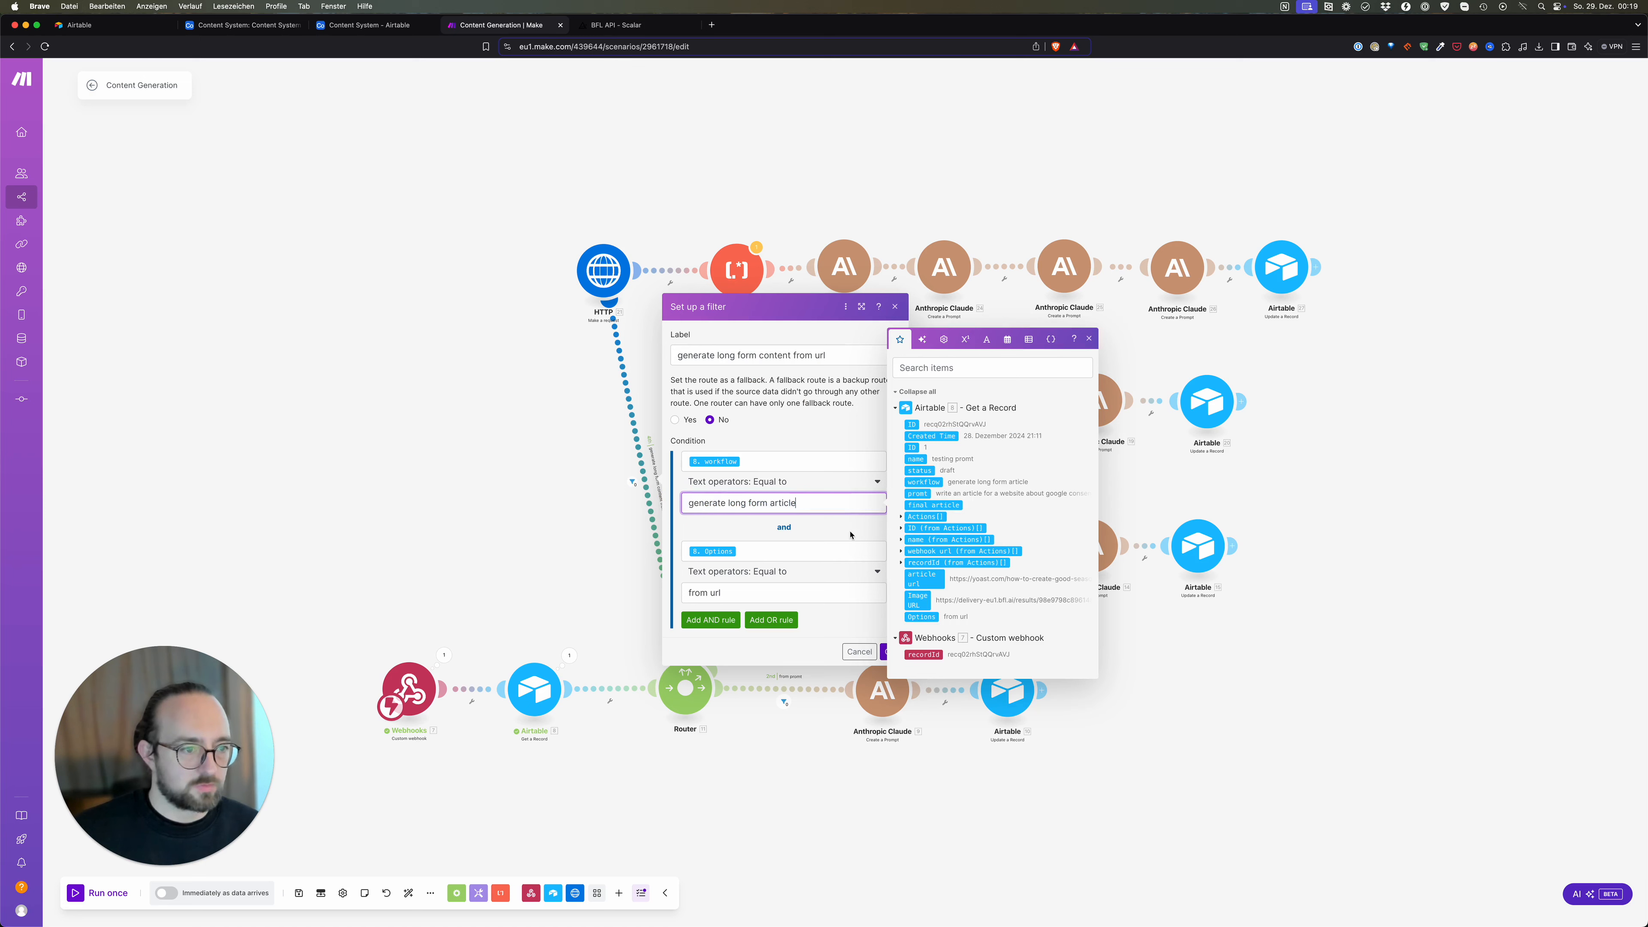
left_click(851, 625)
left_click(890, 651)
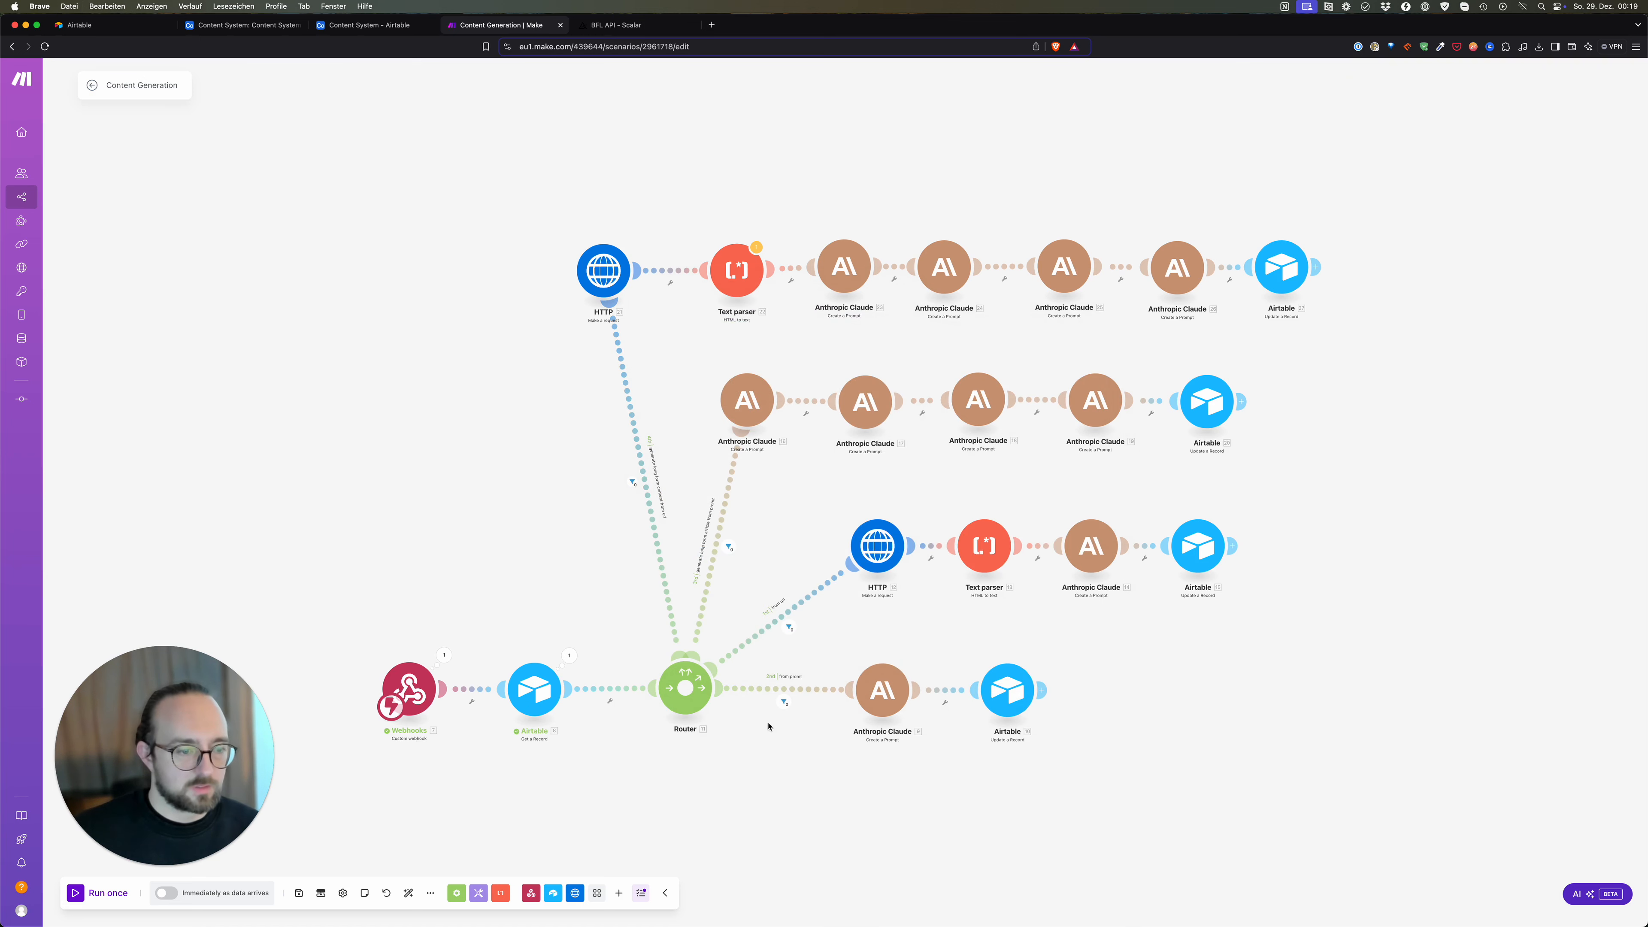
left_click(802, 604)
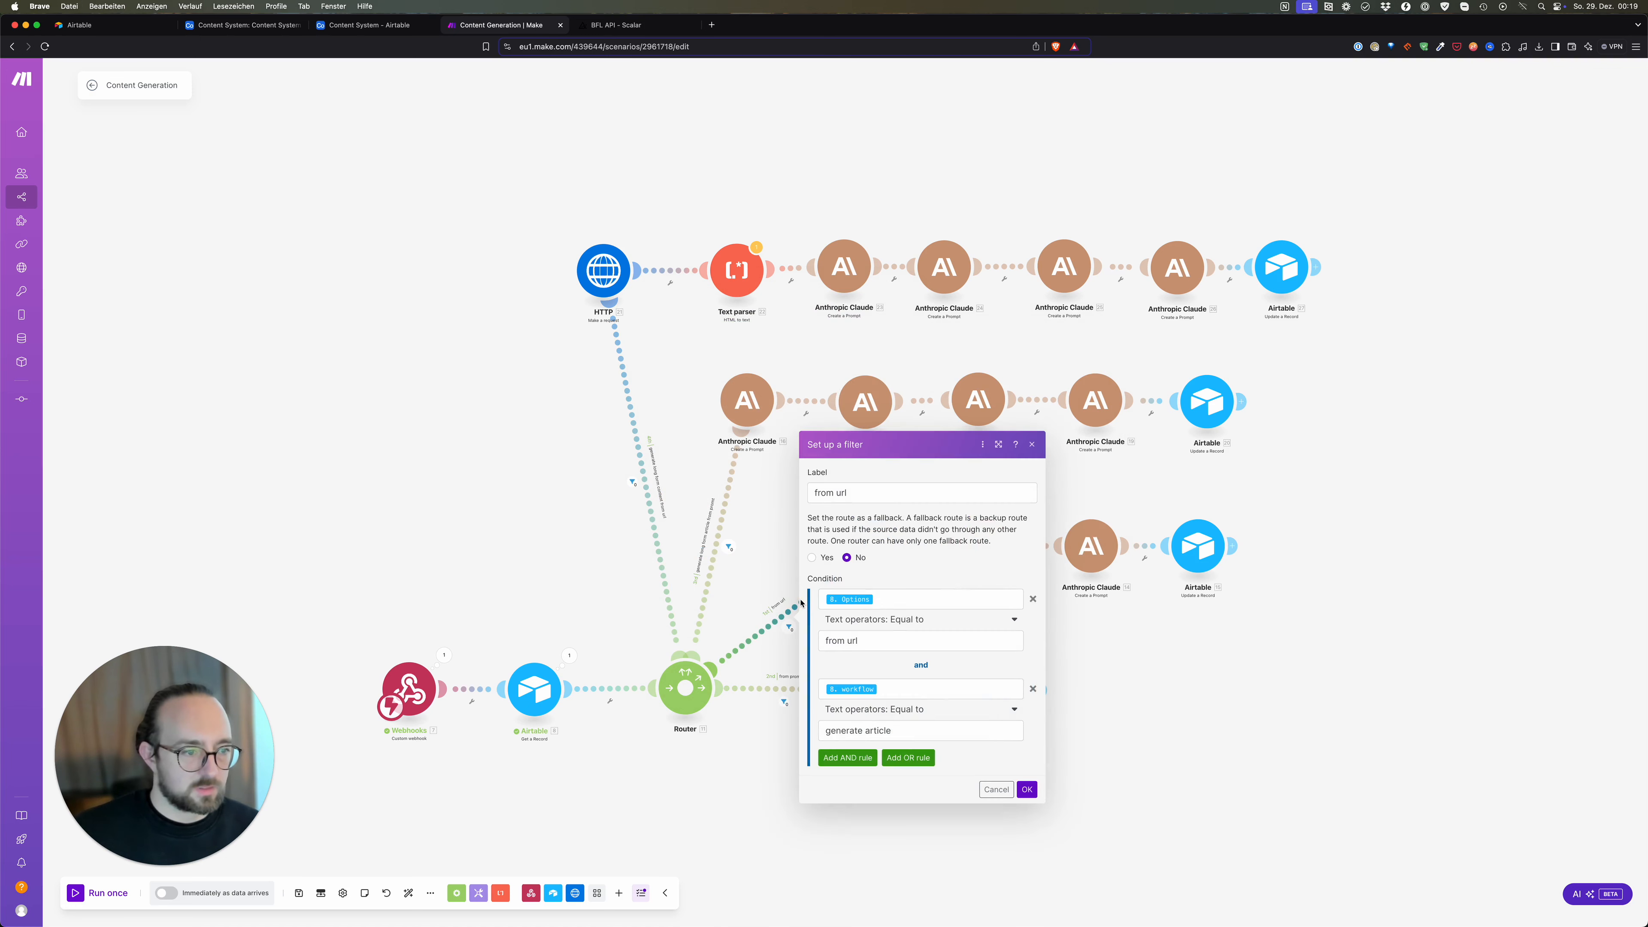
left_click(701, 780)
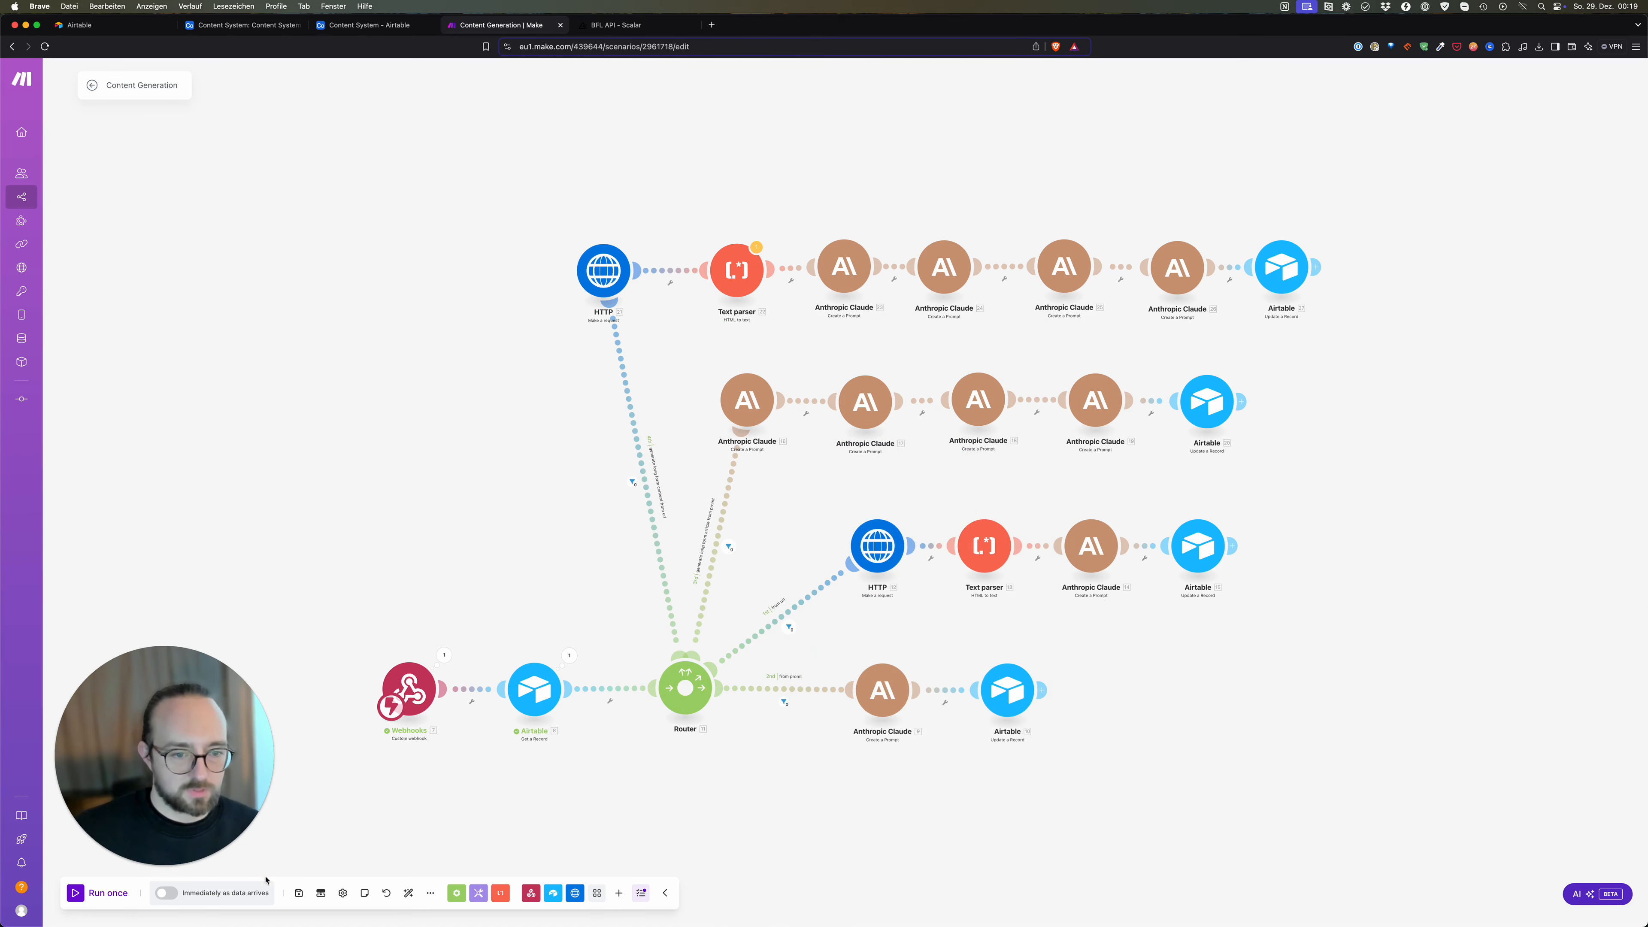
Step: Save the corrected filter with the scenario, ignoring the Text parser warning, and run the scenario once
left_click(301, 896)
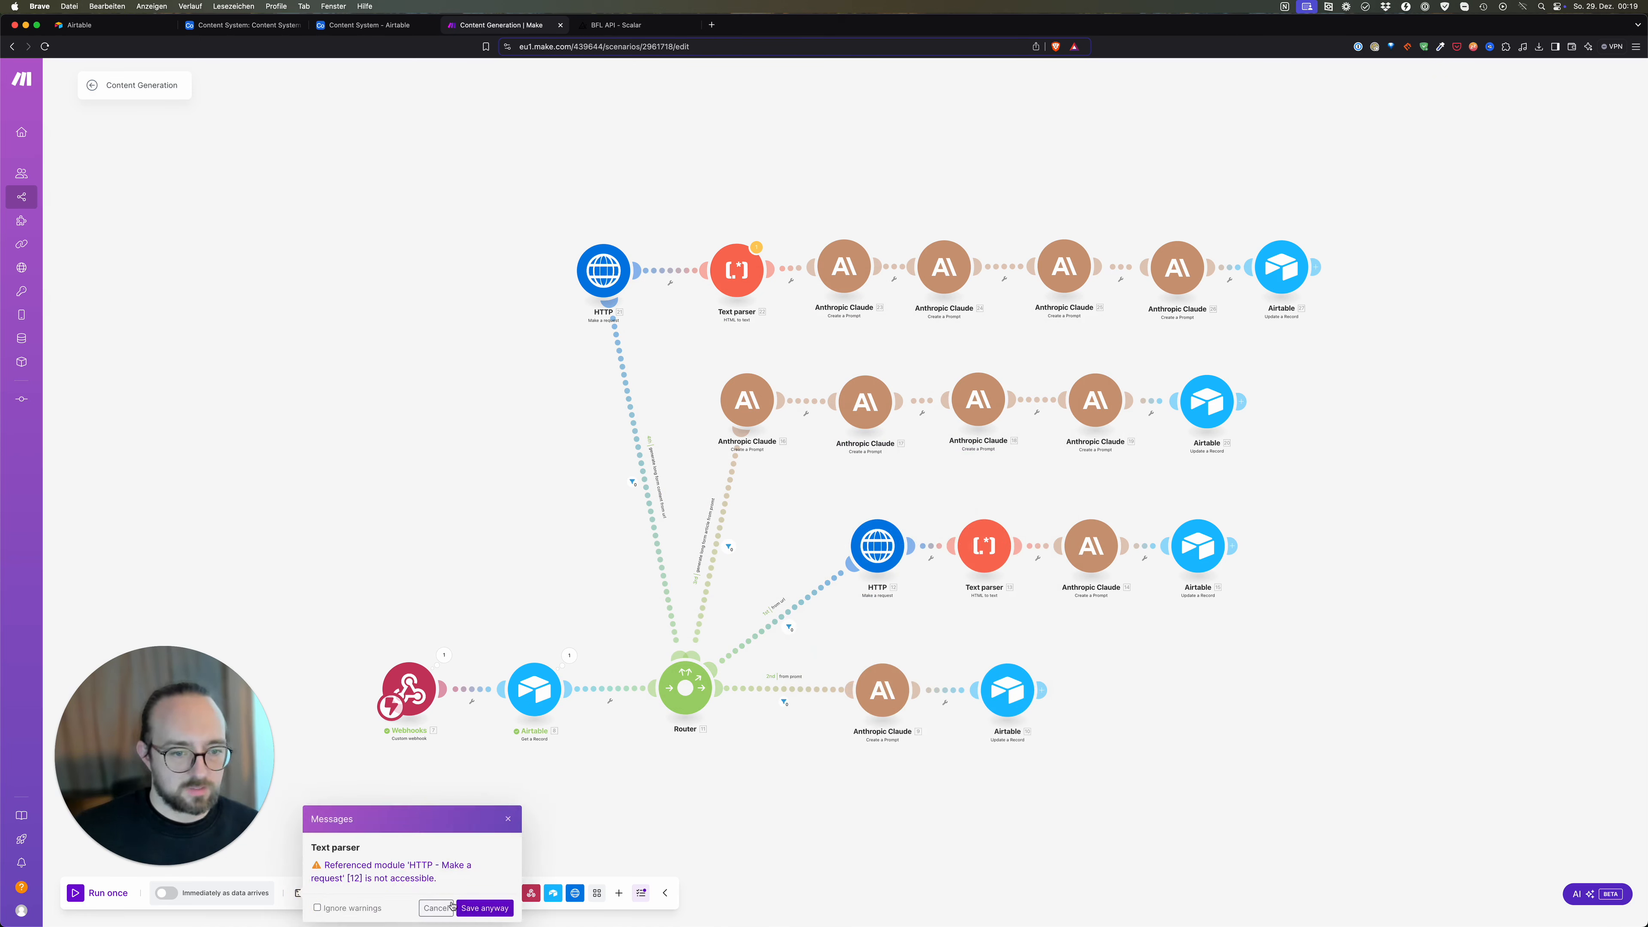
left_click(484, 907)
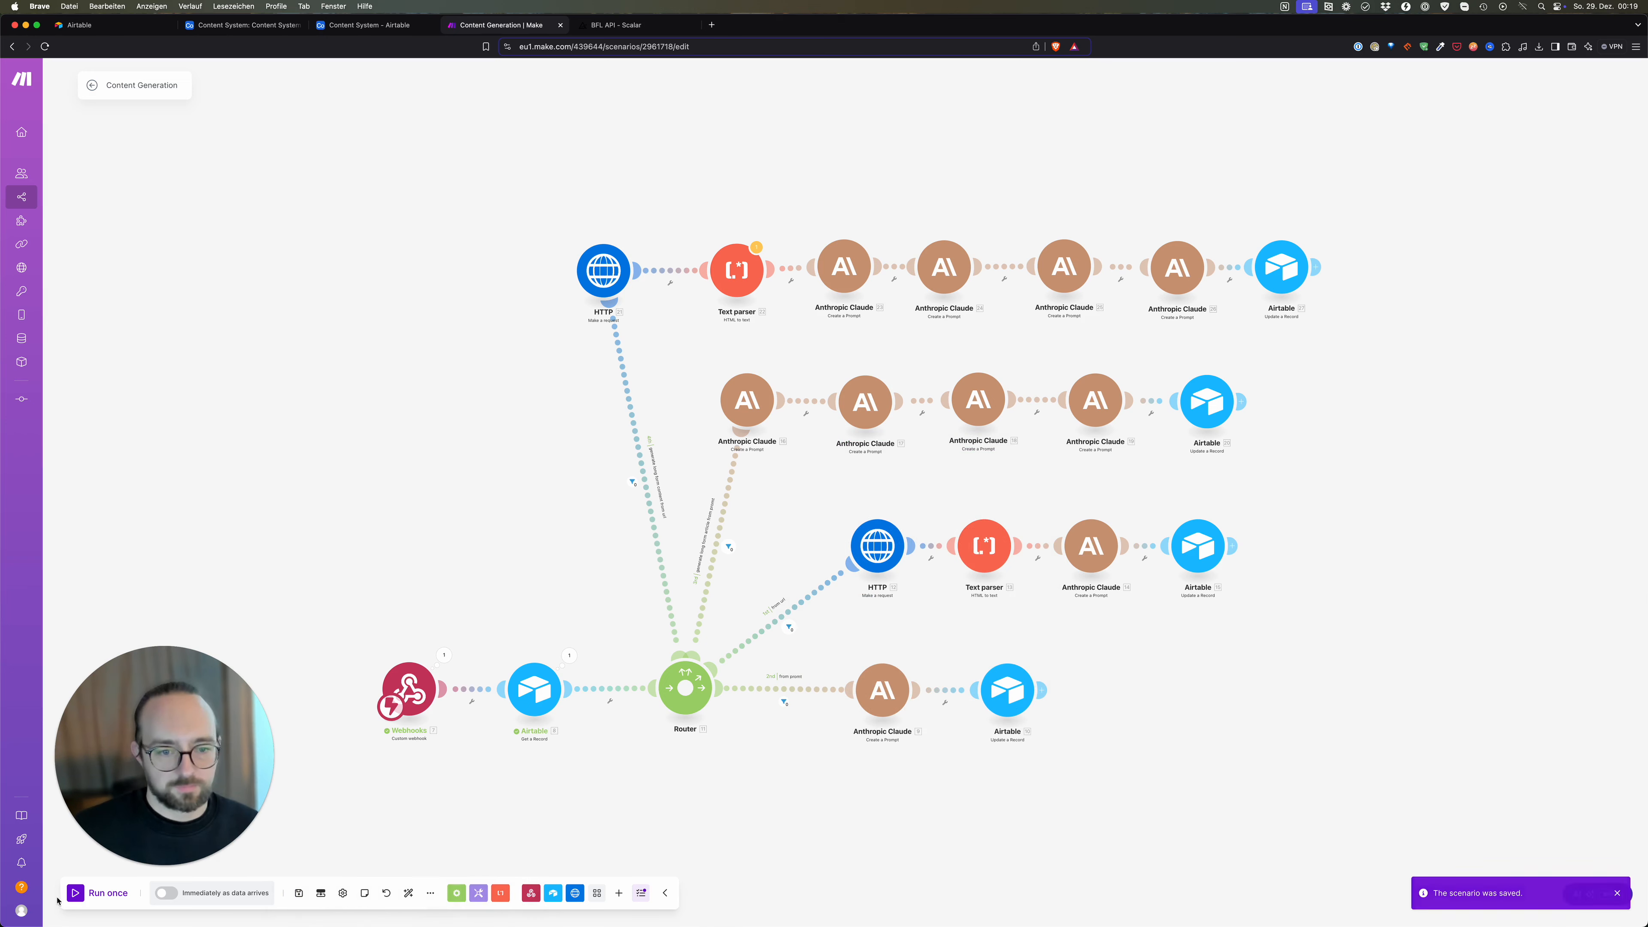
left_click(75, 893)
left_click(898, 537)
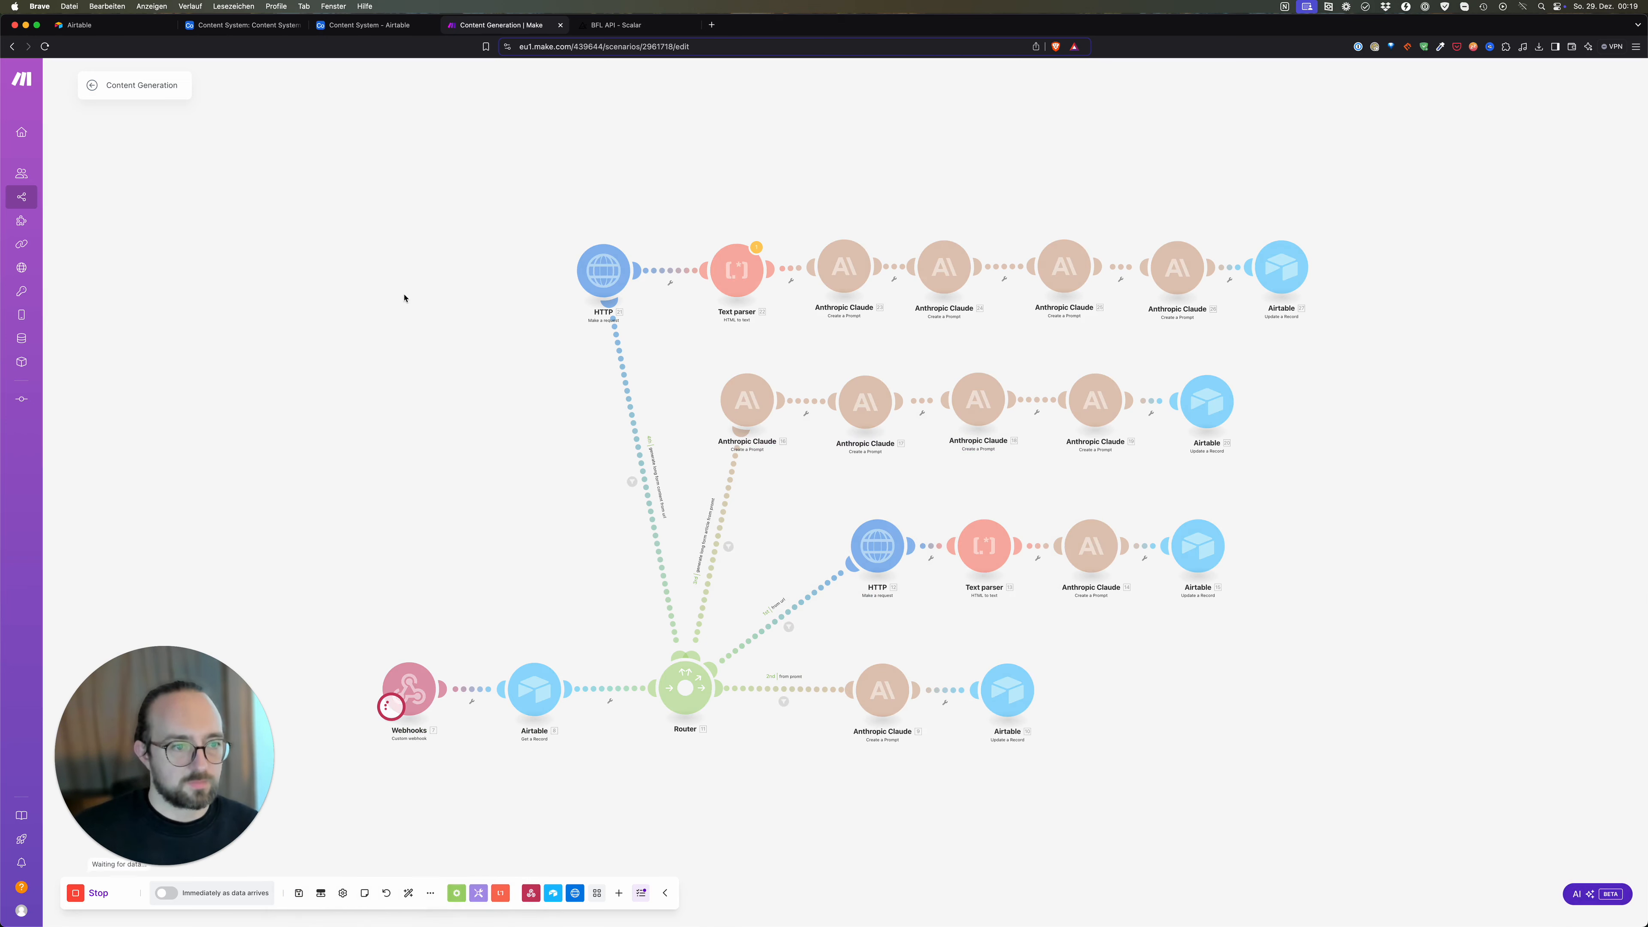
Step: Switch to the Airtable Content System table and clear the test record's workflow, Options and Actions cells
left_click(367, 25)
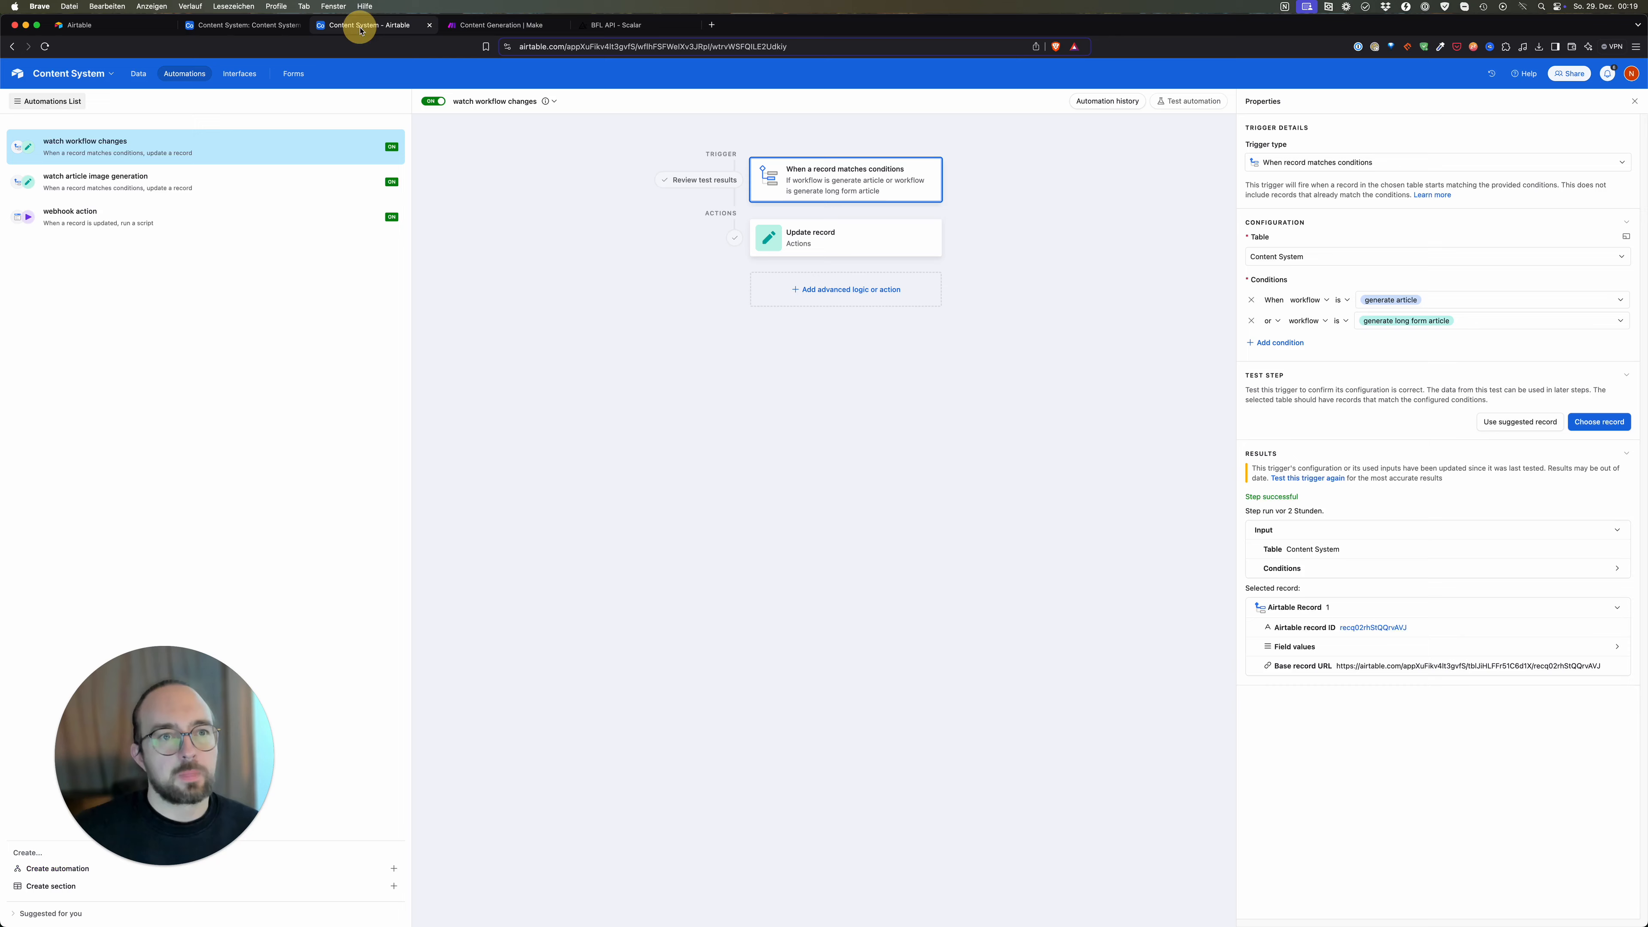
left_click(235, 29)
left_click(664, 161)
key("Delete")
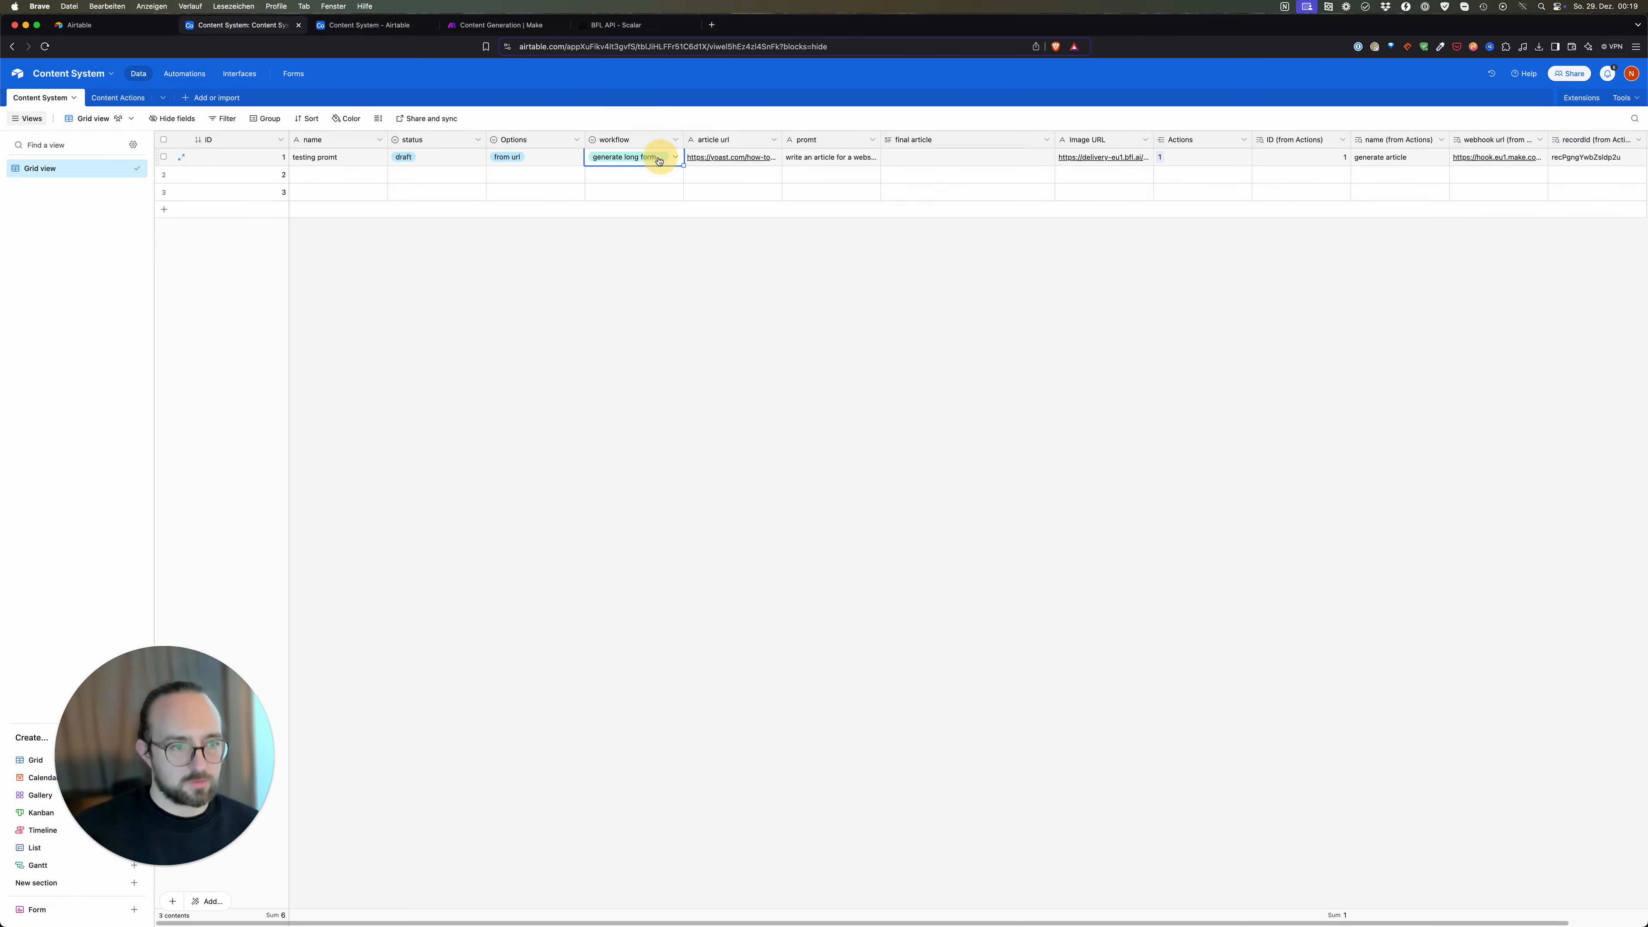
left_click(544, 159)
key("Delete")
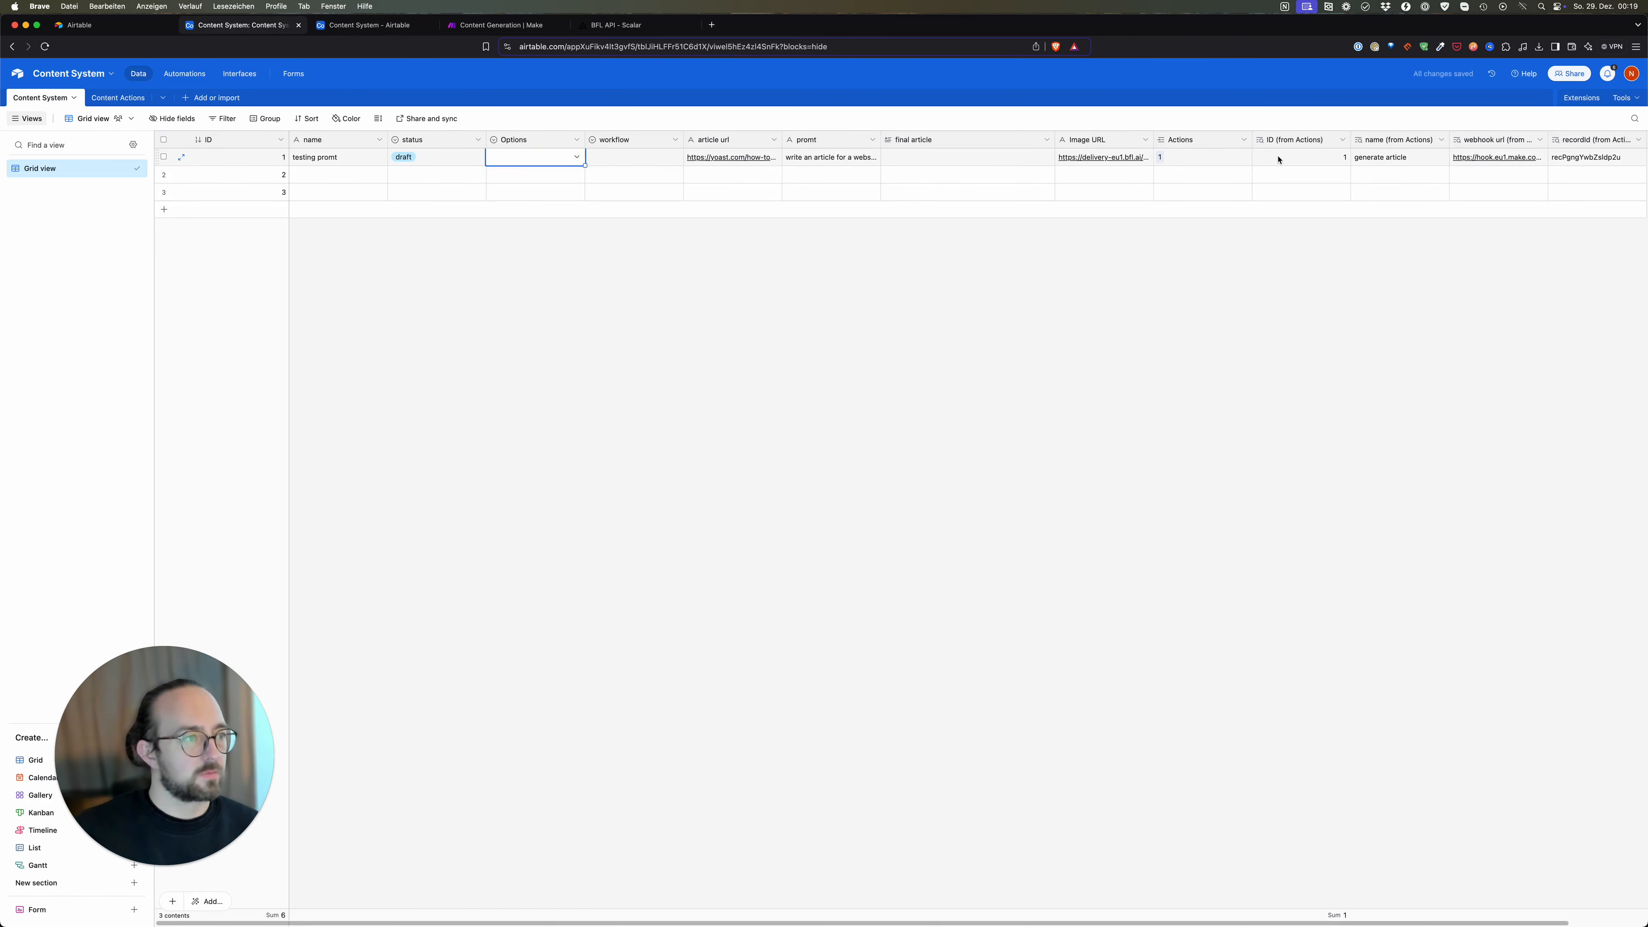
left_click(1211, 157)
key("Delete")
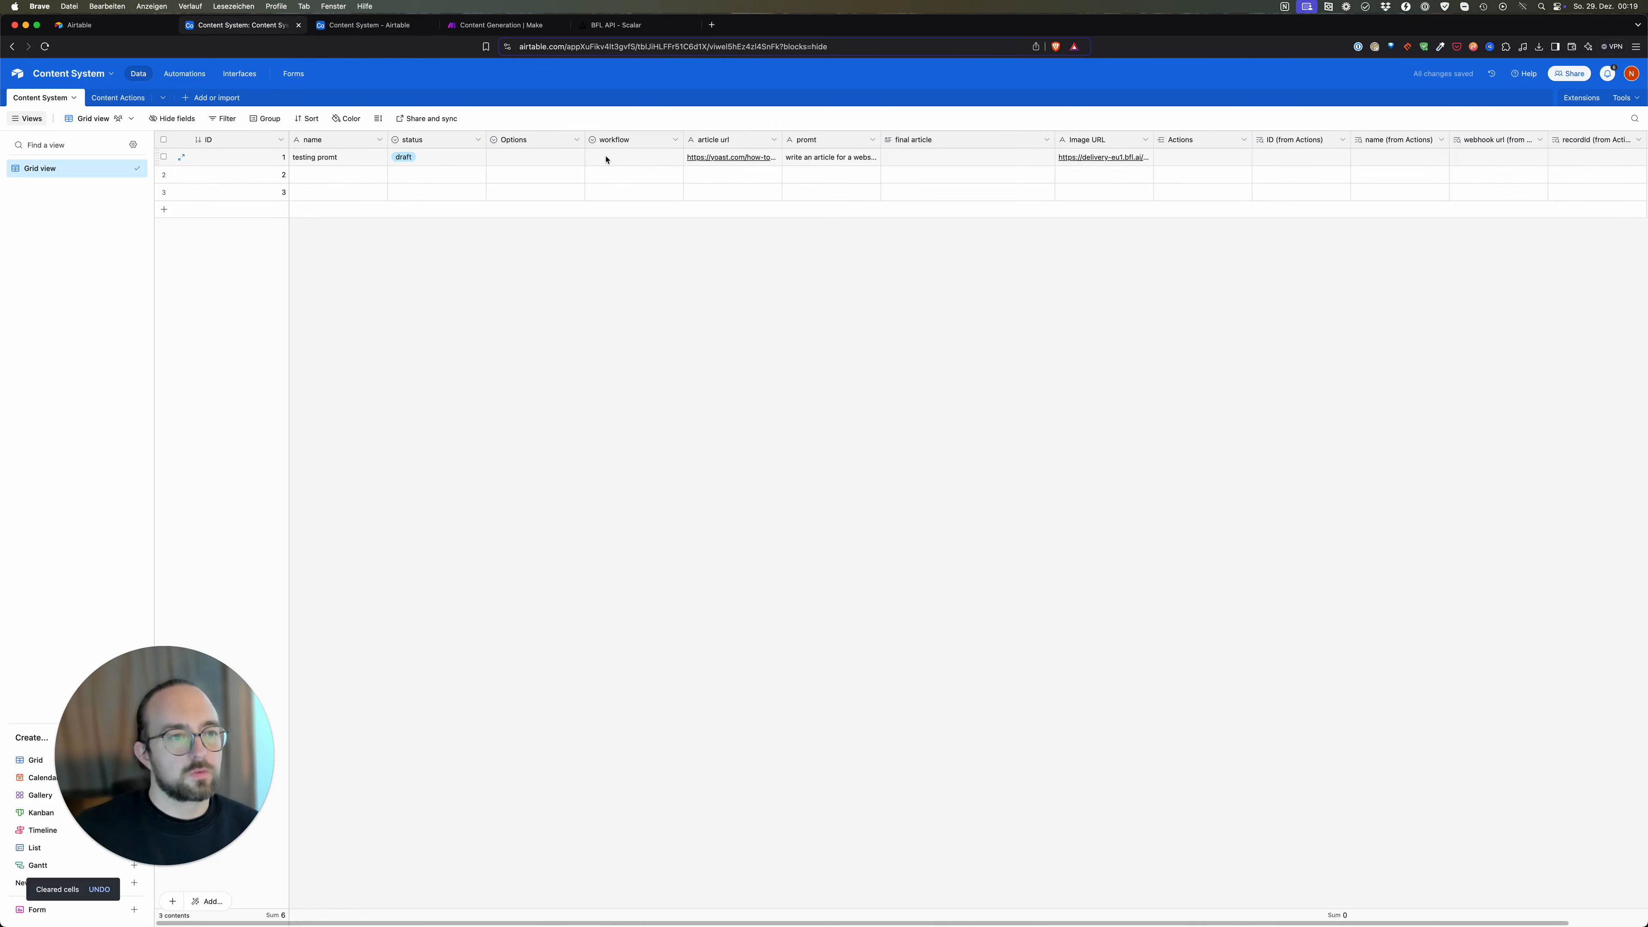
Step: Trigger the scenario again by setting the test record's Options to "from url" and workflow to "generate long form article"
left_click(630, 157)
left_click(630, 158)
double_click(548, 159)
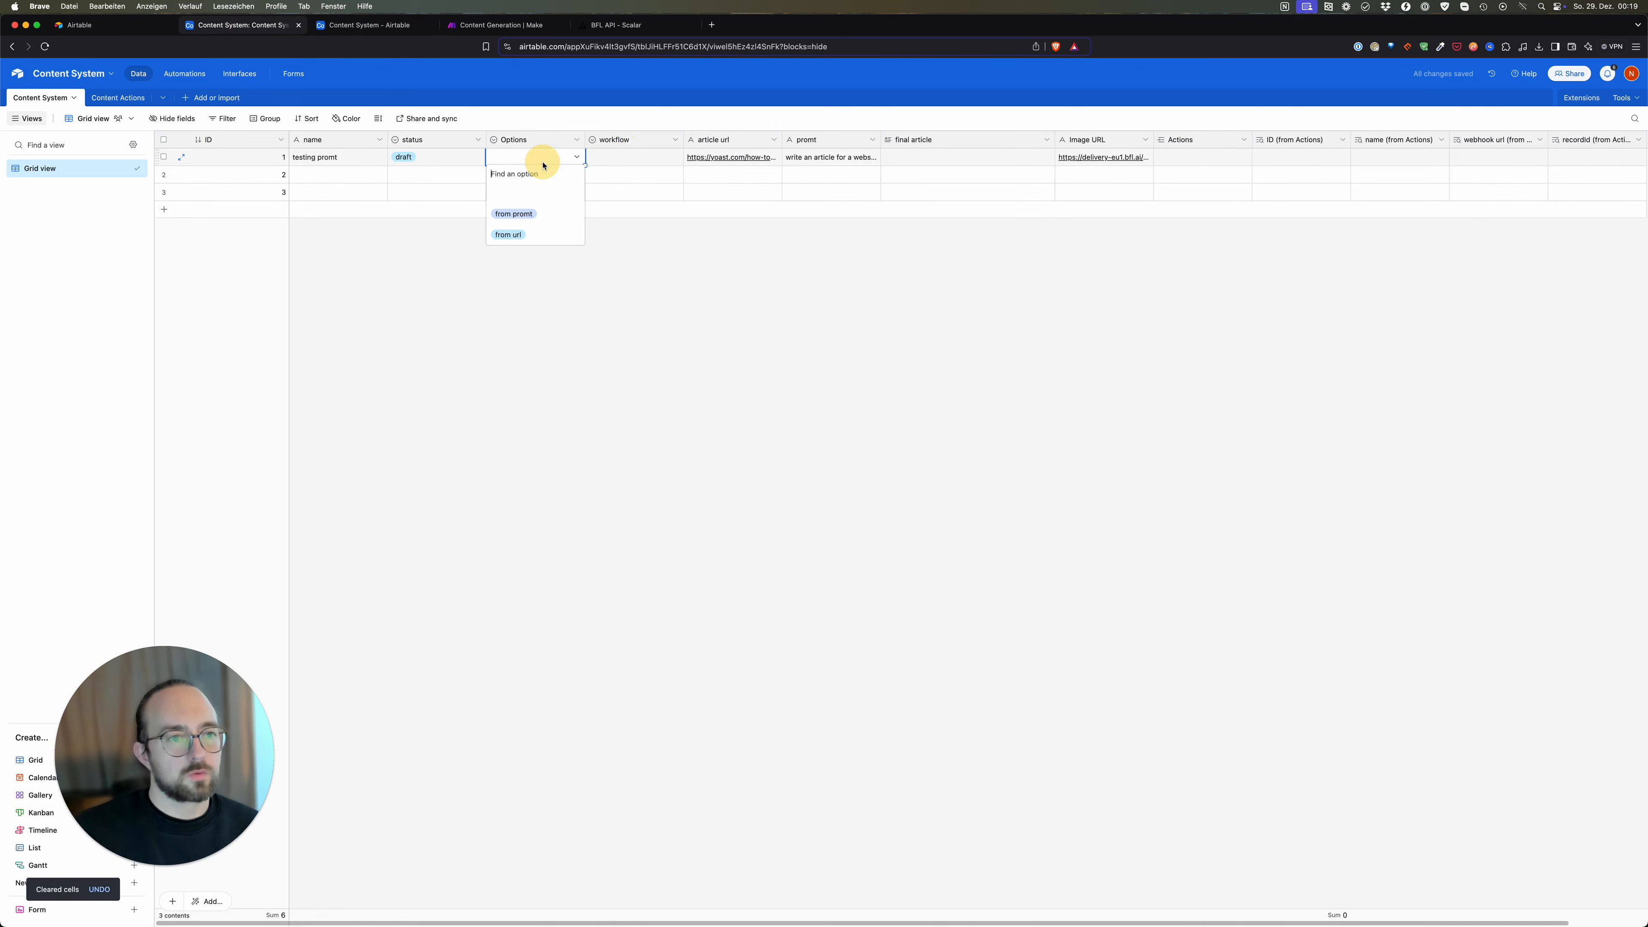
left_click(538, 230)
left_click(641, 161)
left_click(641, 161)
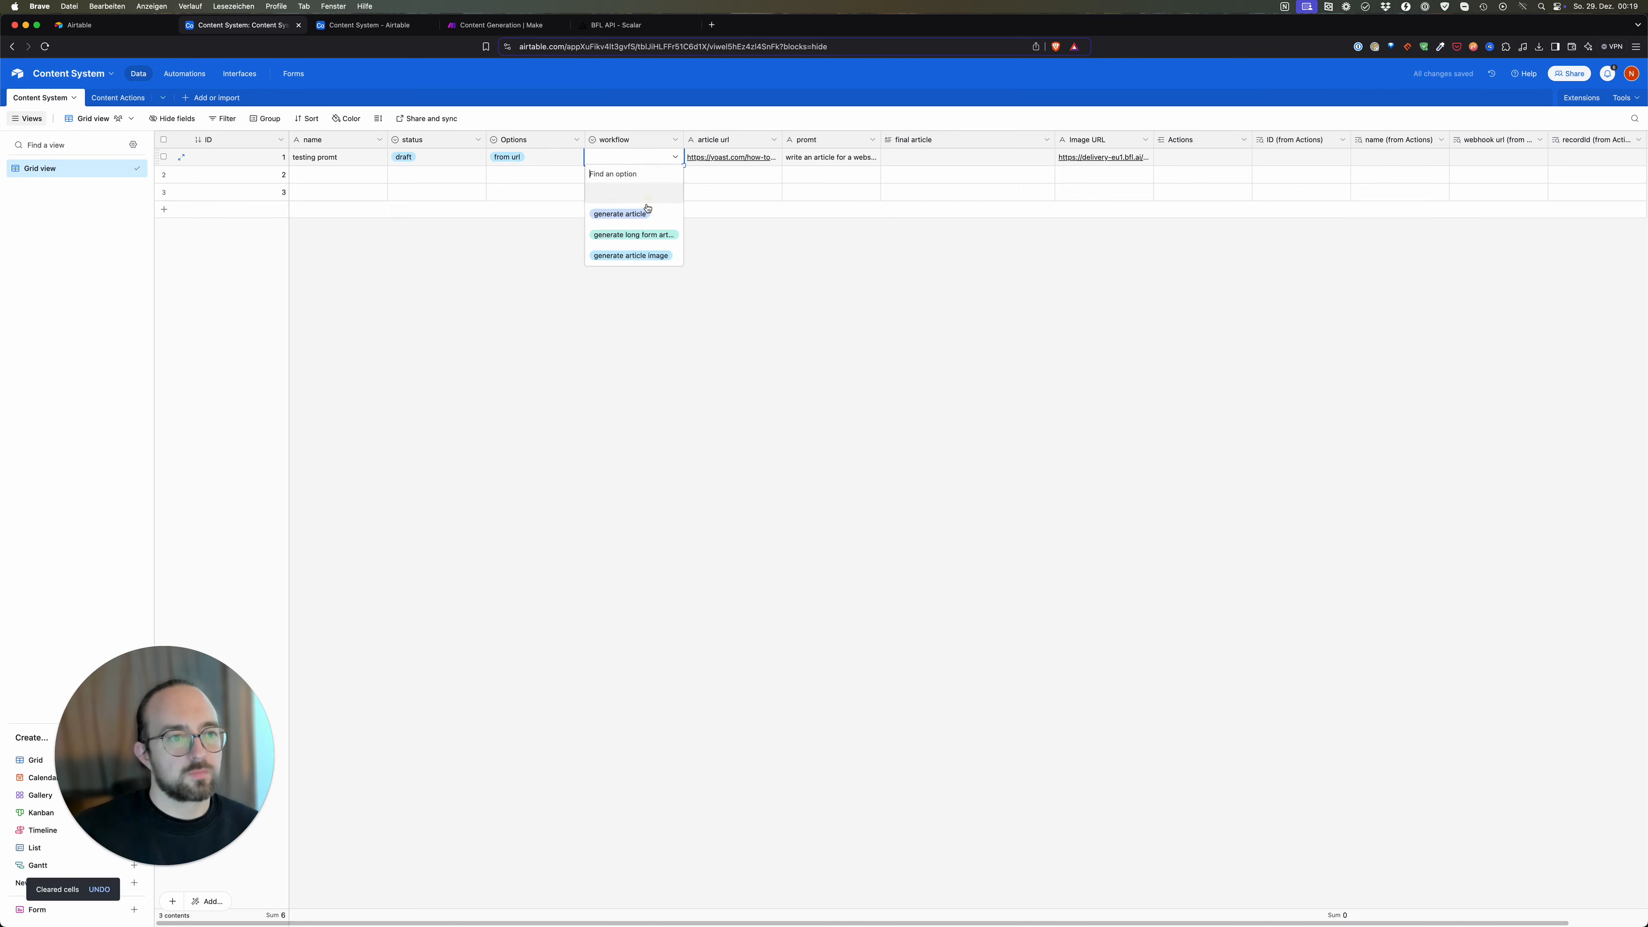
left_click(658, 239)
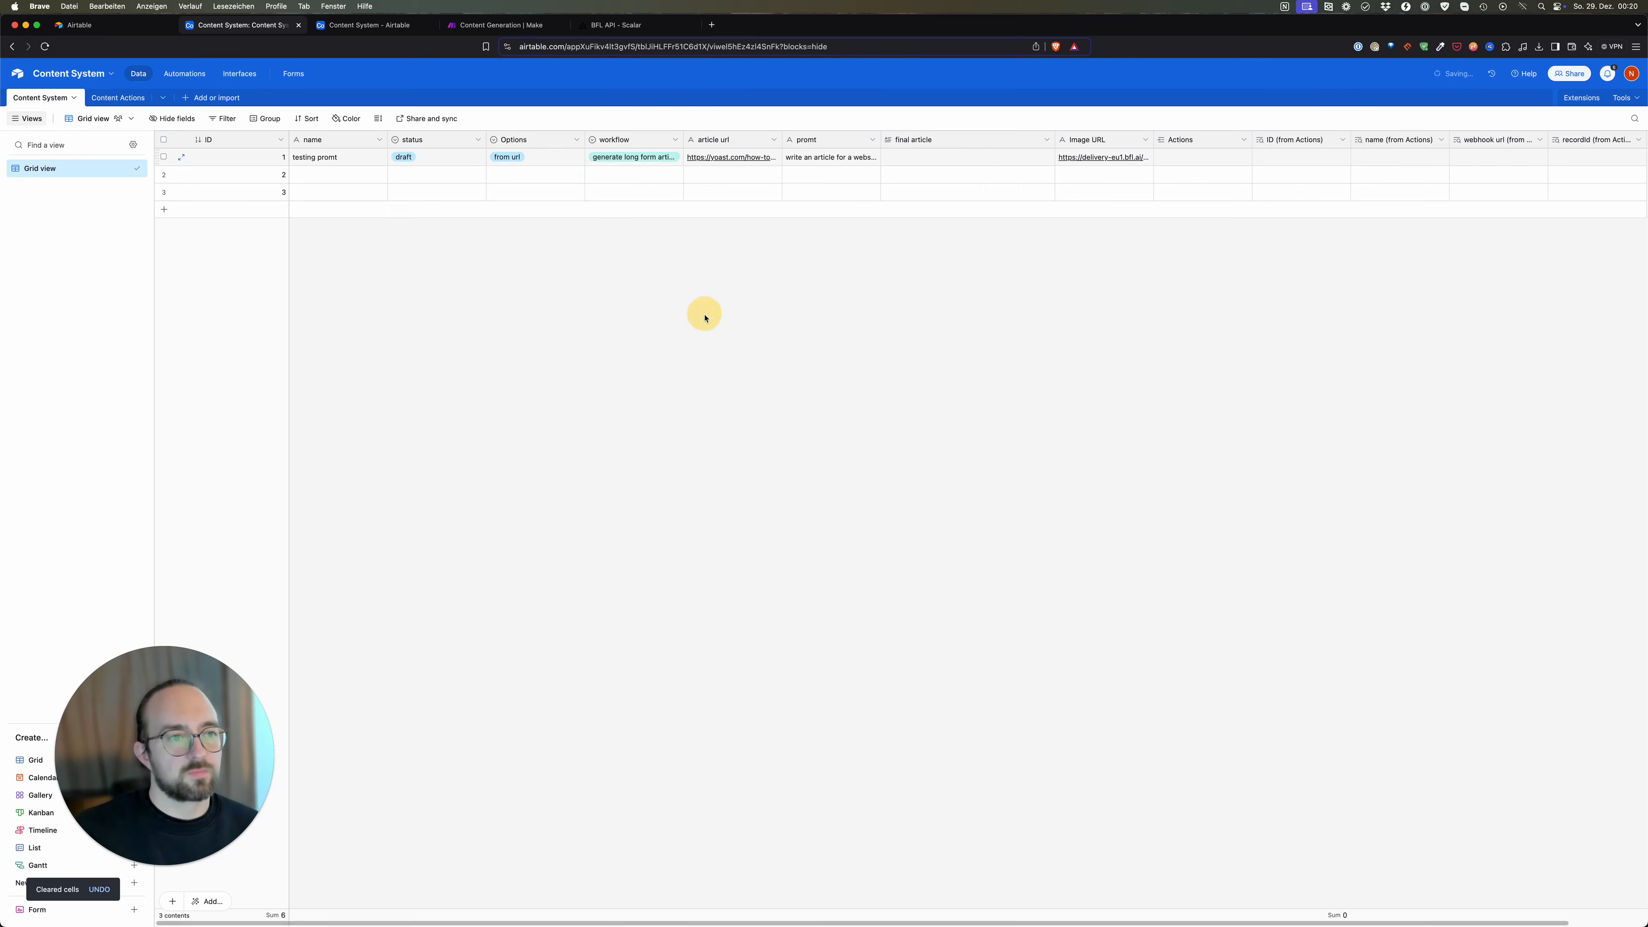
Step: Return to the Make scenario, inspect the new route's Text parser input and output, and stop the run
left_click(504, 26)
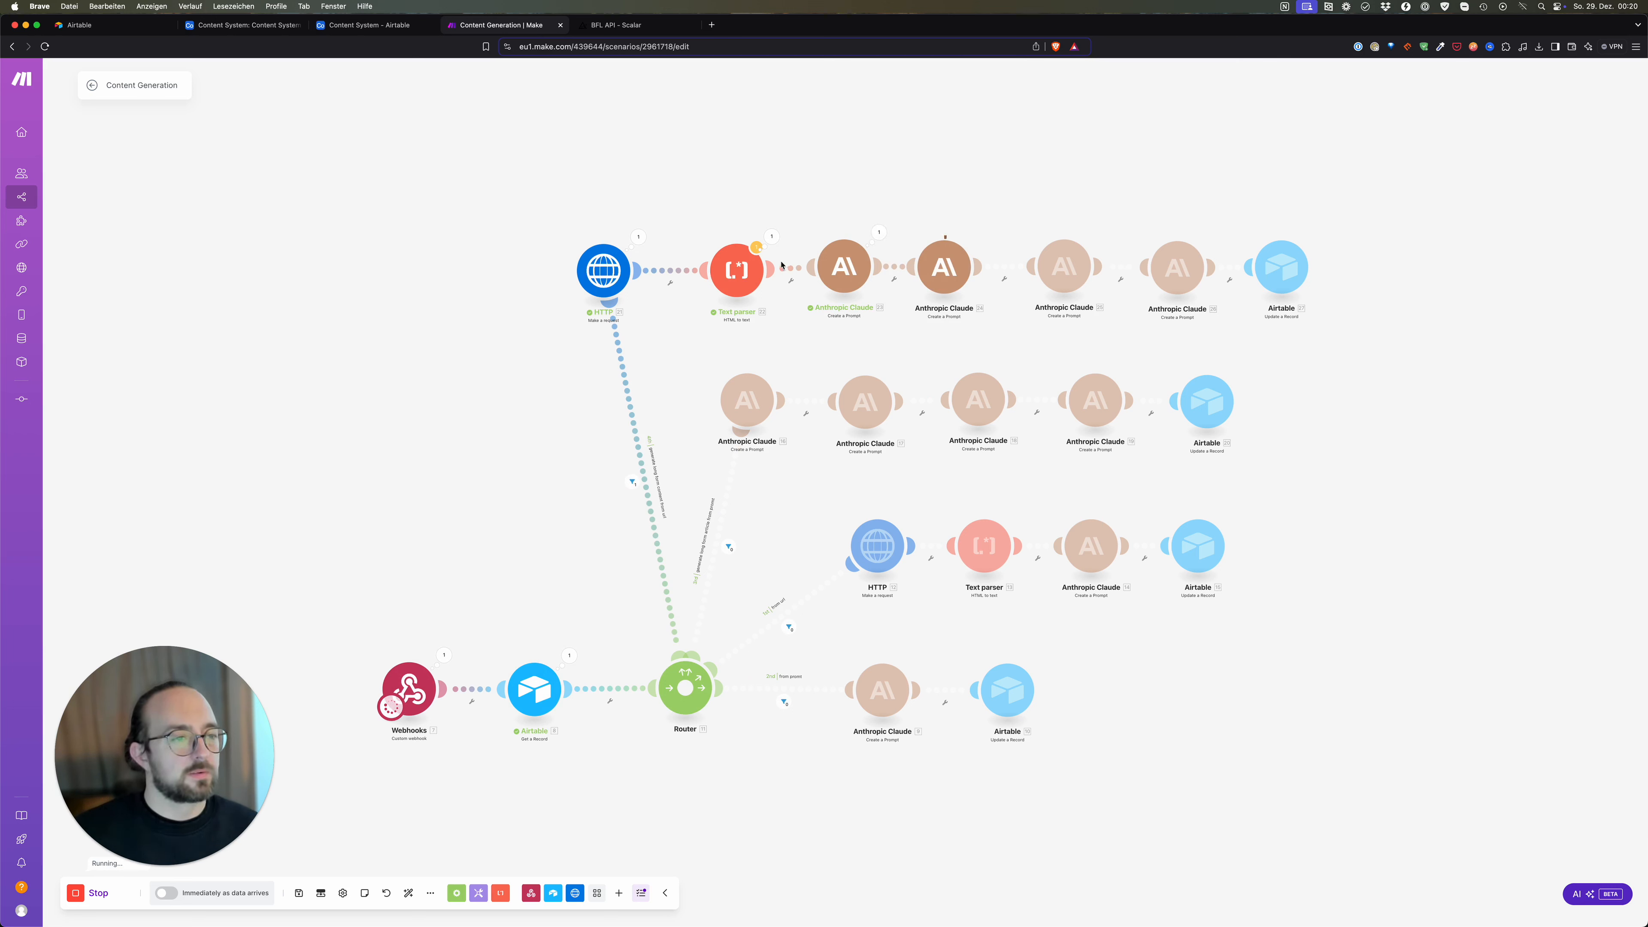
left_click(761, 251)
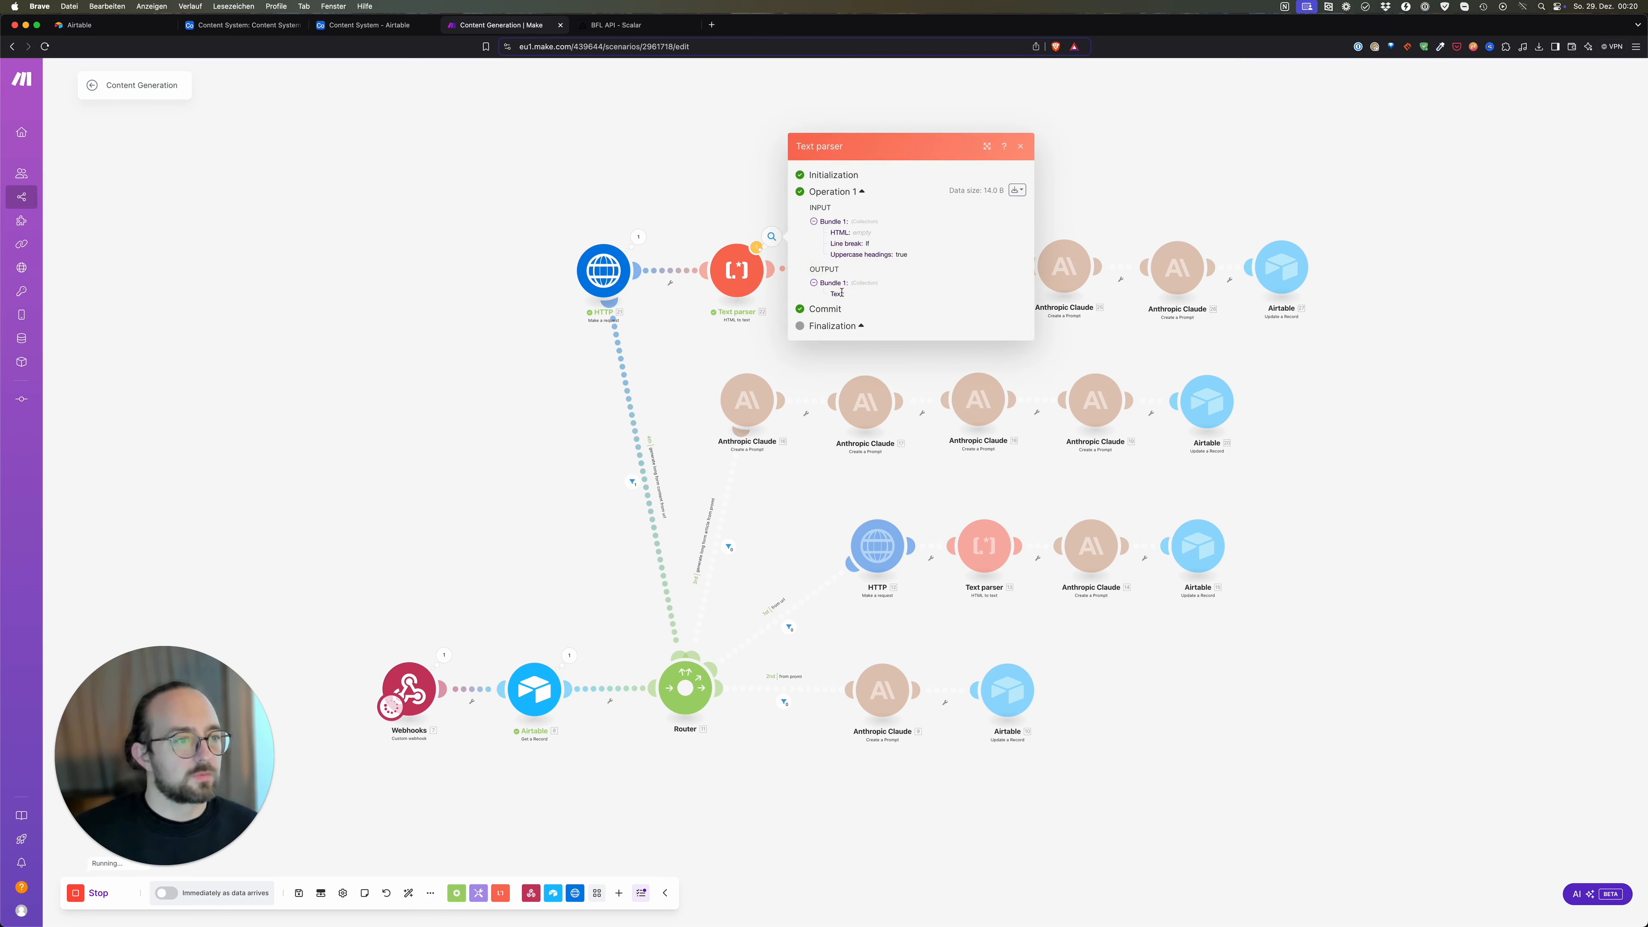
left_click(732, 211)
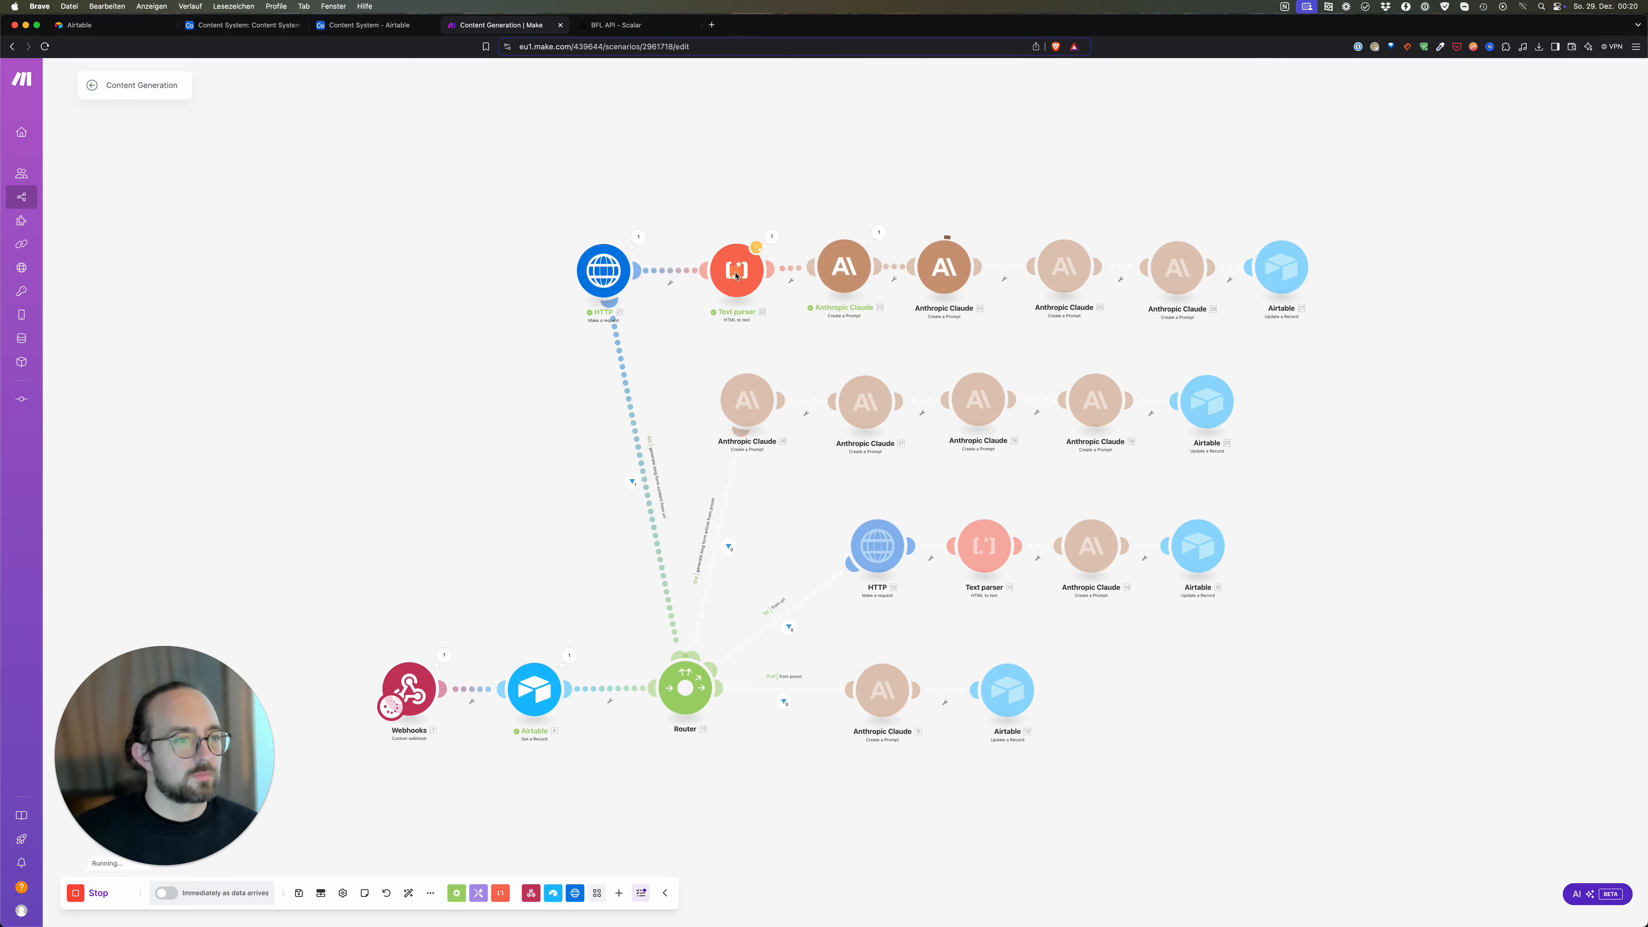
left_click(773, 239)
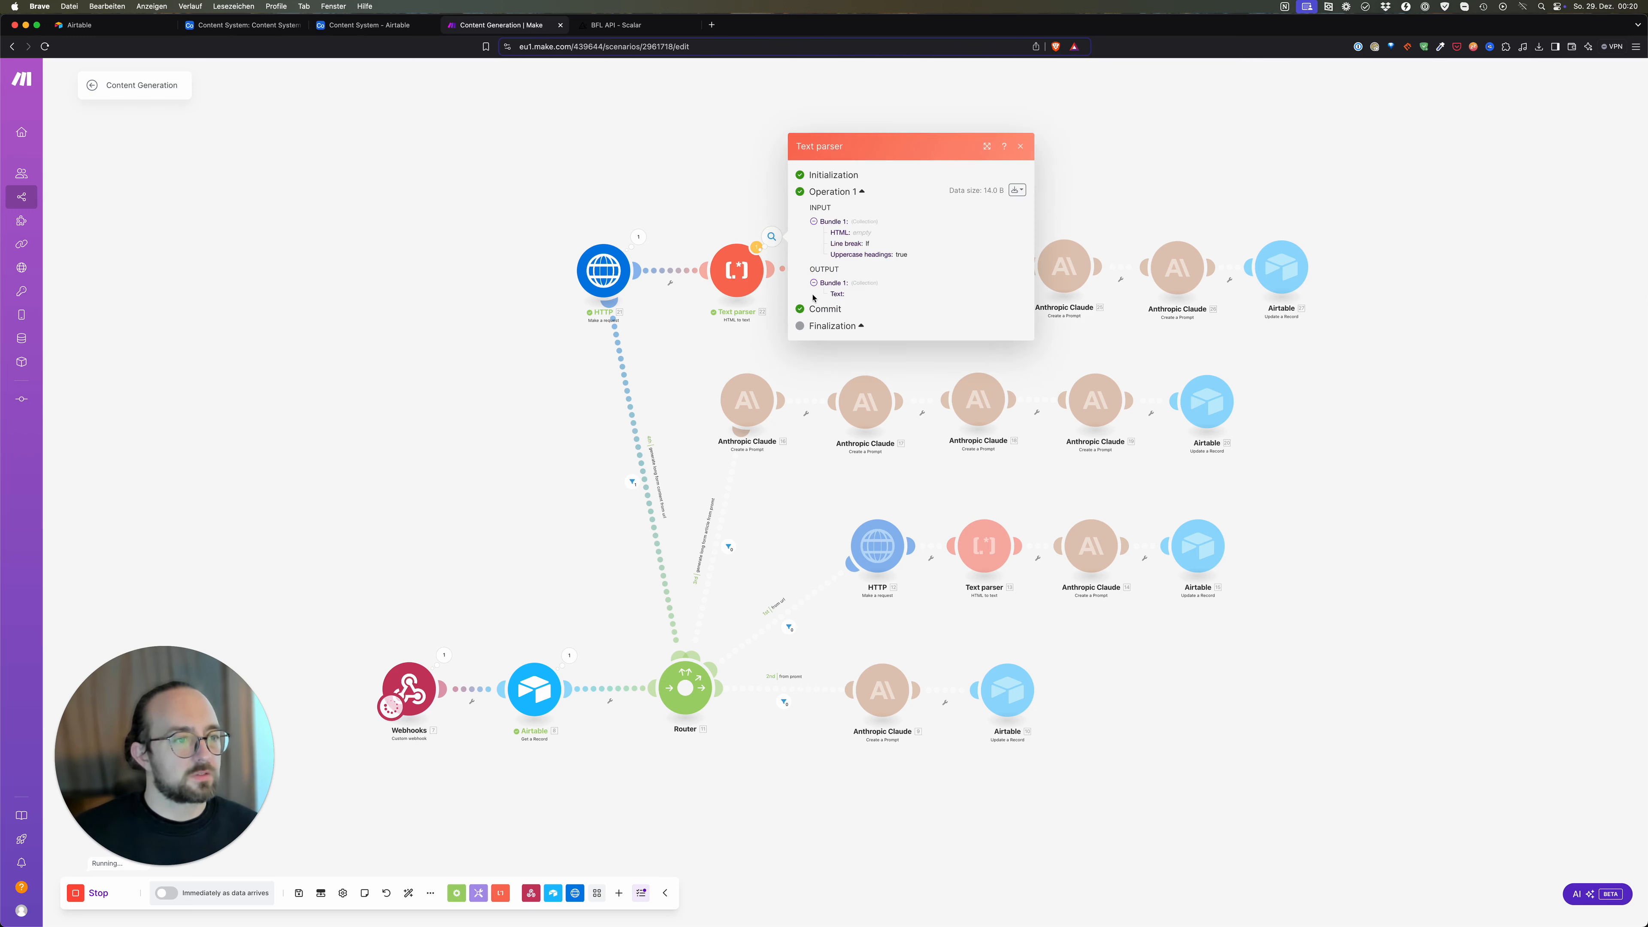
left_click(655, 172)
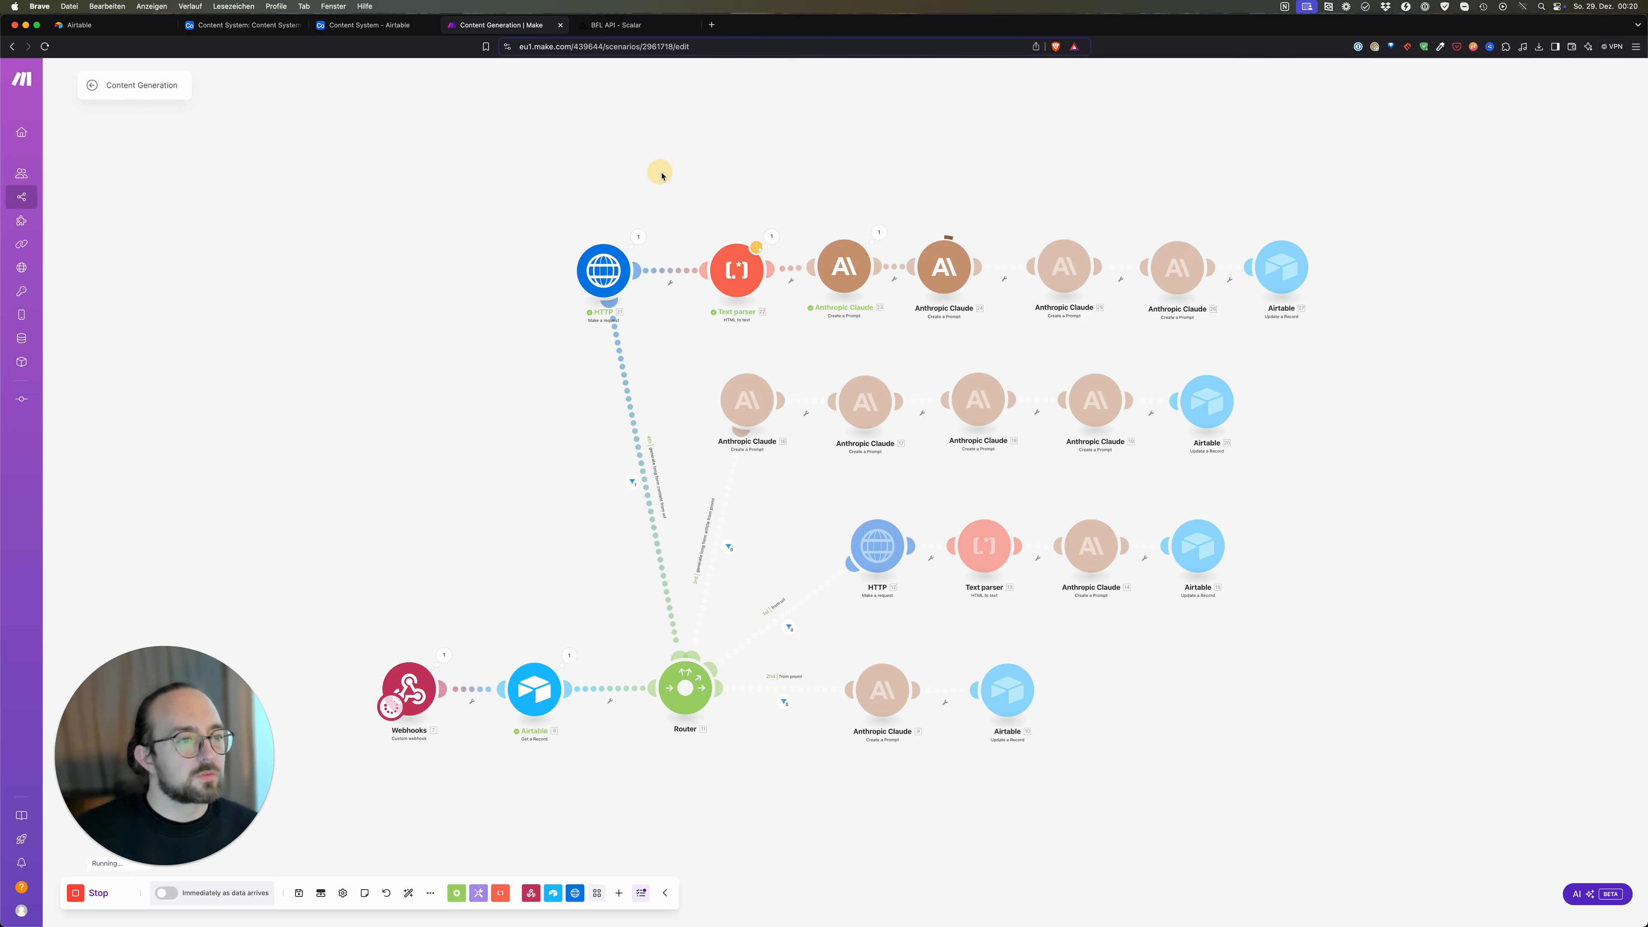
left_click(84, 895)
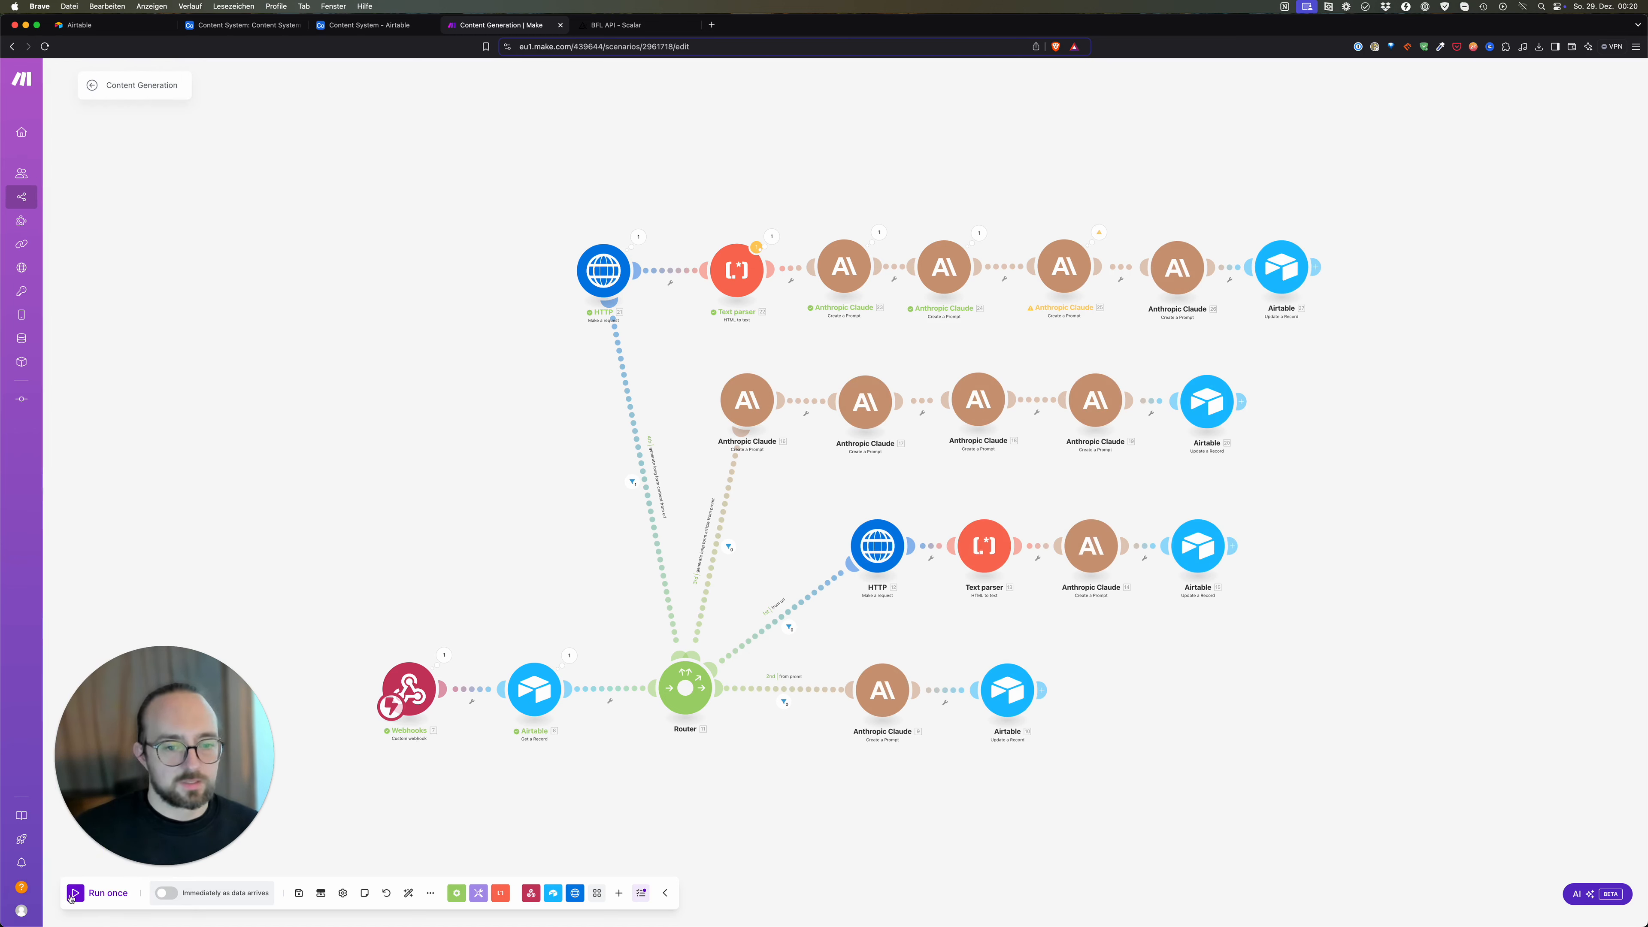
Step: Remap the HTML input of the Text parser in the long form from-url route to the HTTP request's Data
left_click(741, 274)
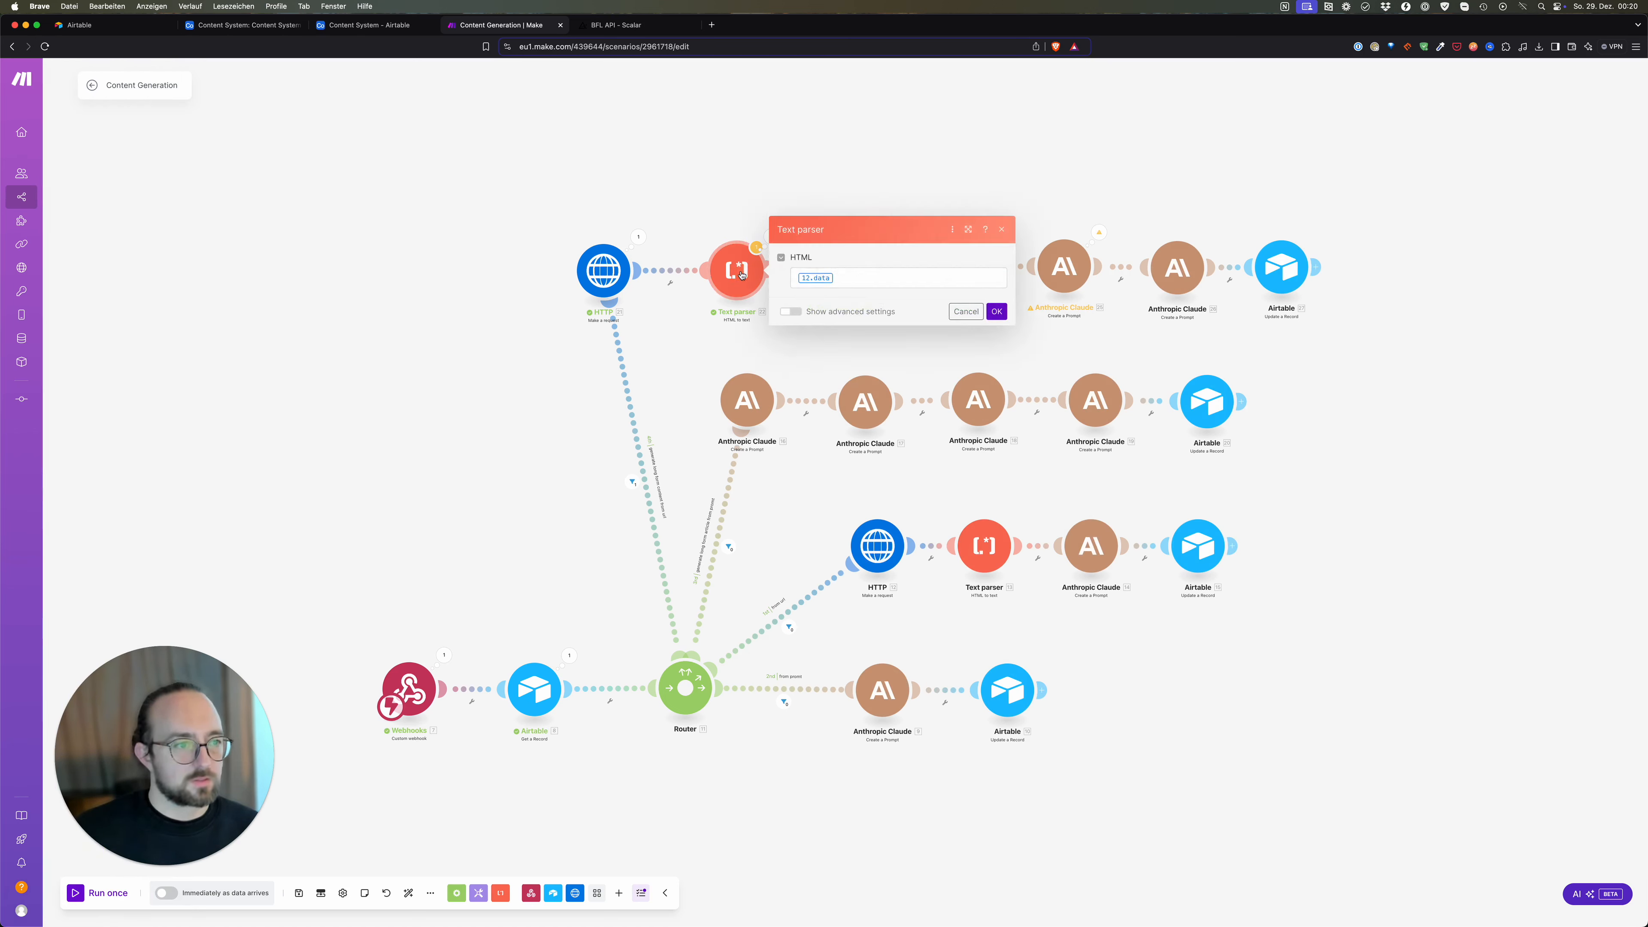
left_click(887, 279)
key("BackSpace")
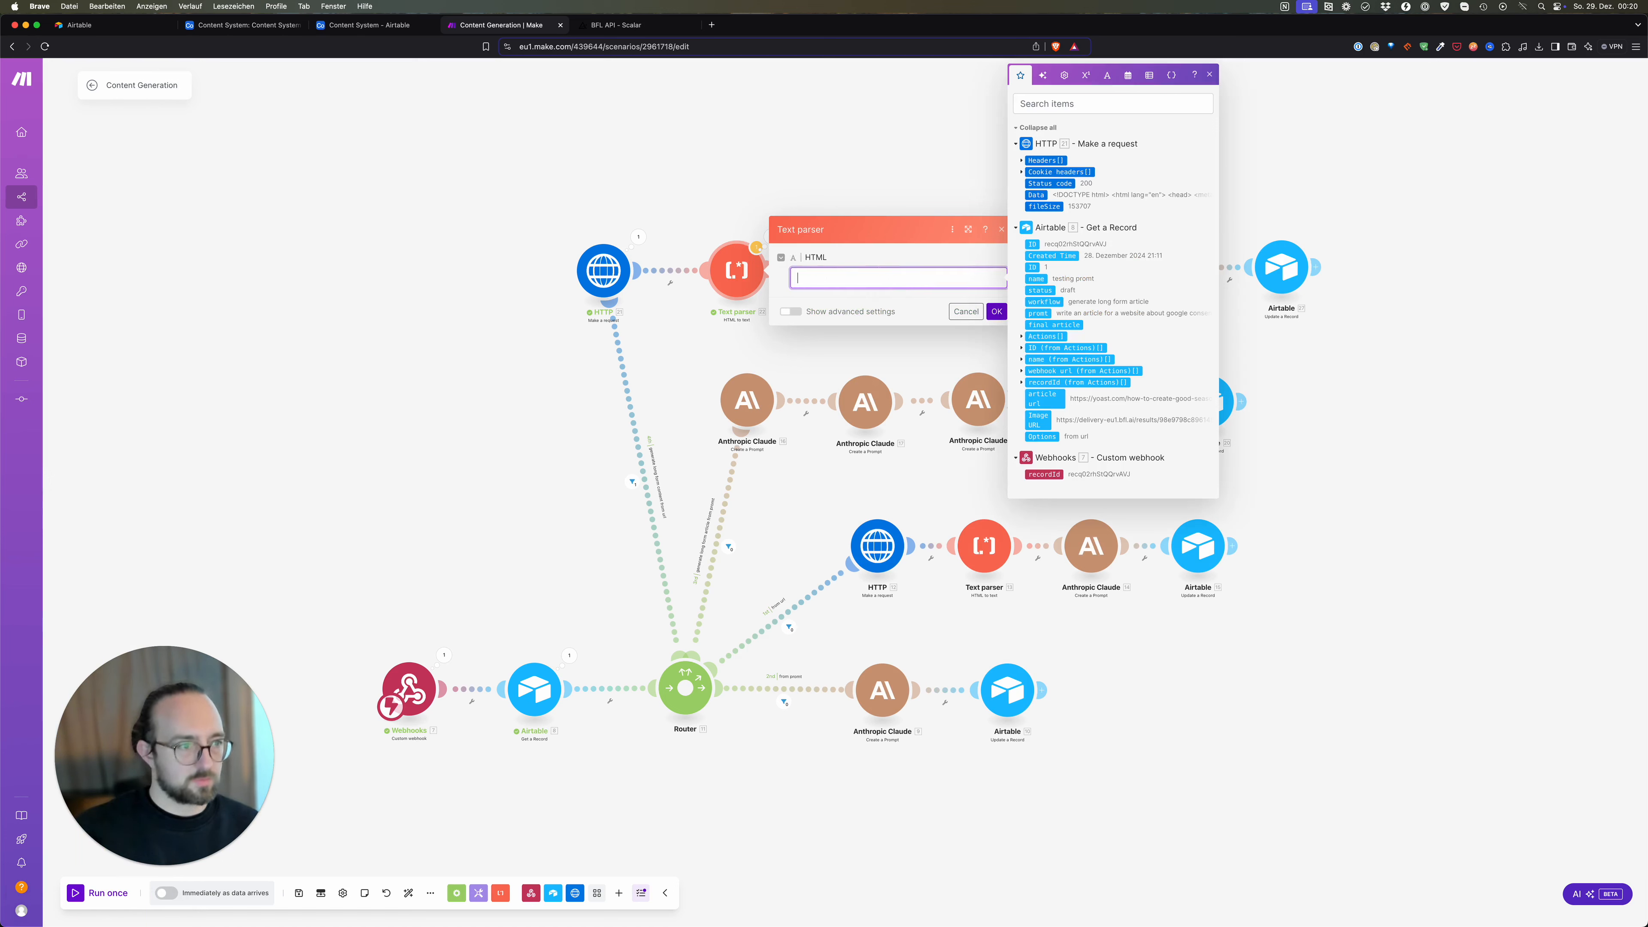
left_click(1047, 195)
left_click(733, 151)
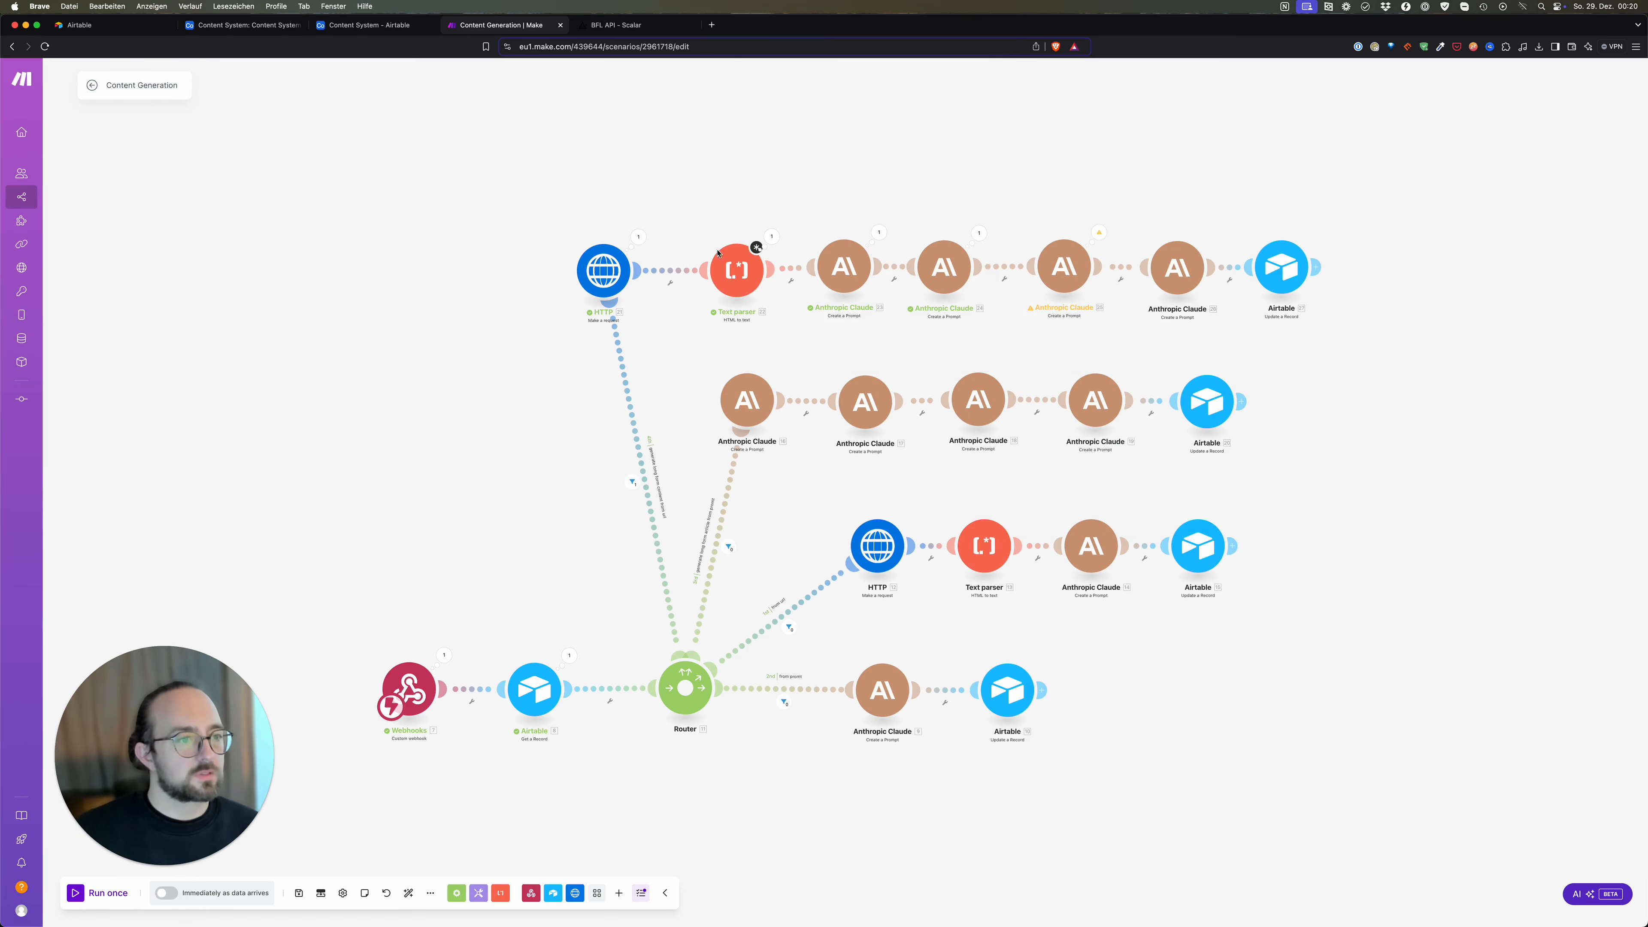
left_click(740, 271)
left_click(873, 210)
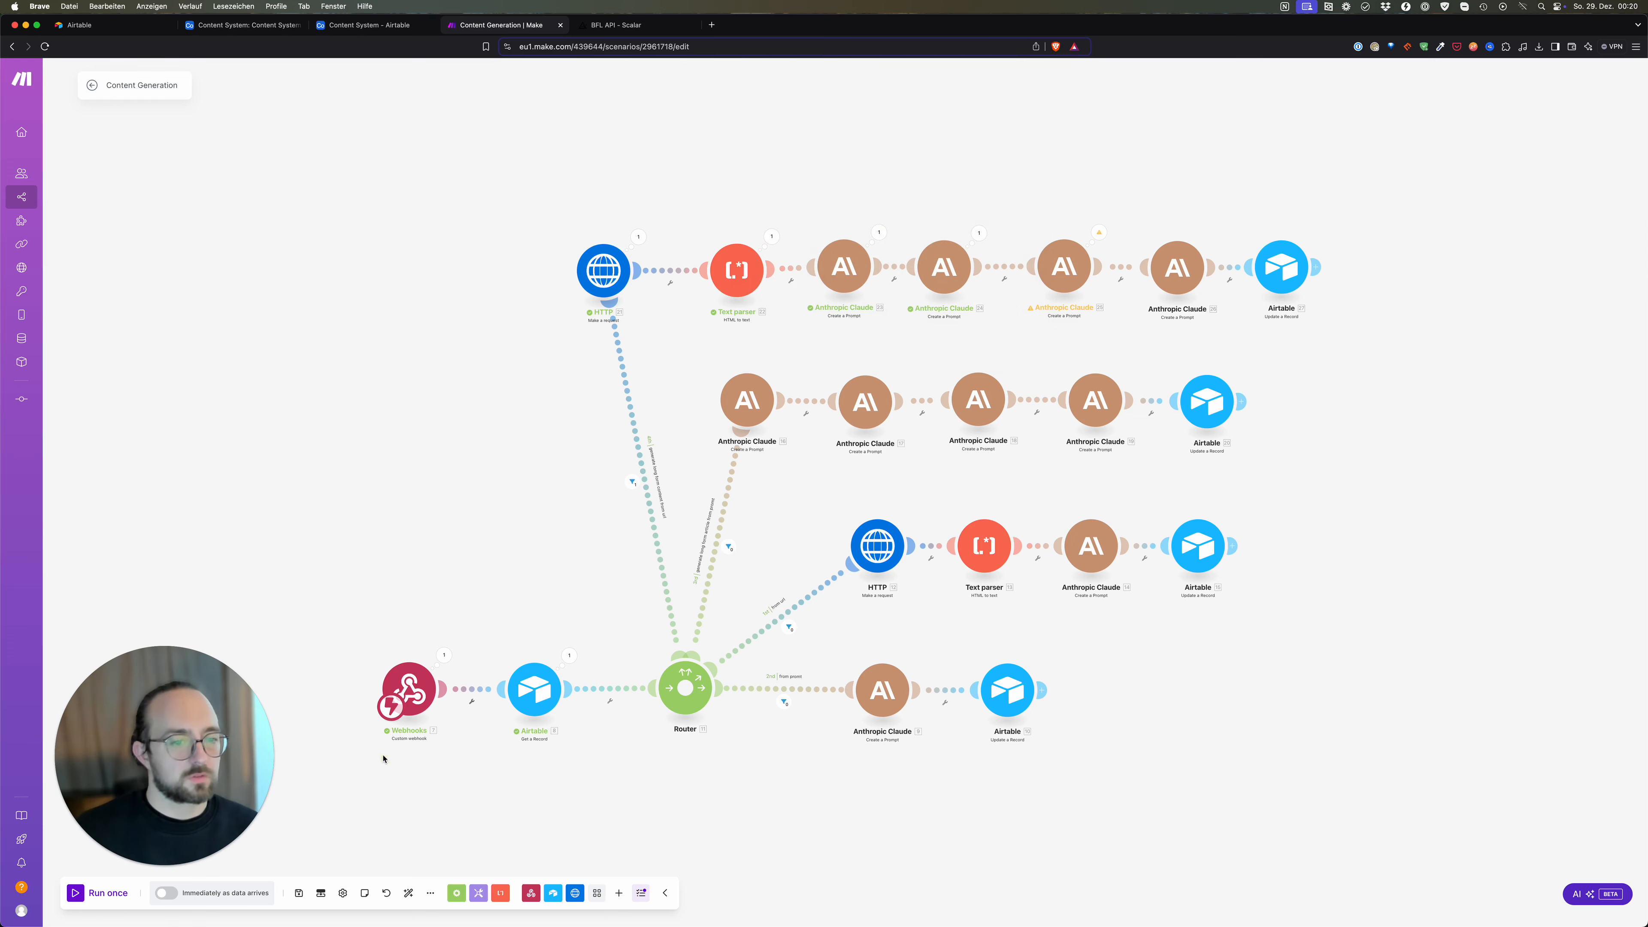
Step: Check the HTTP module settings in the short from-url route, then save the scenario and run it once
left_click(879, 547)
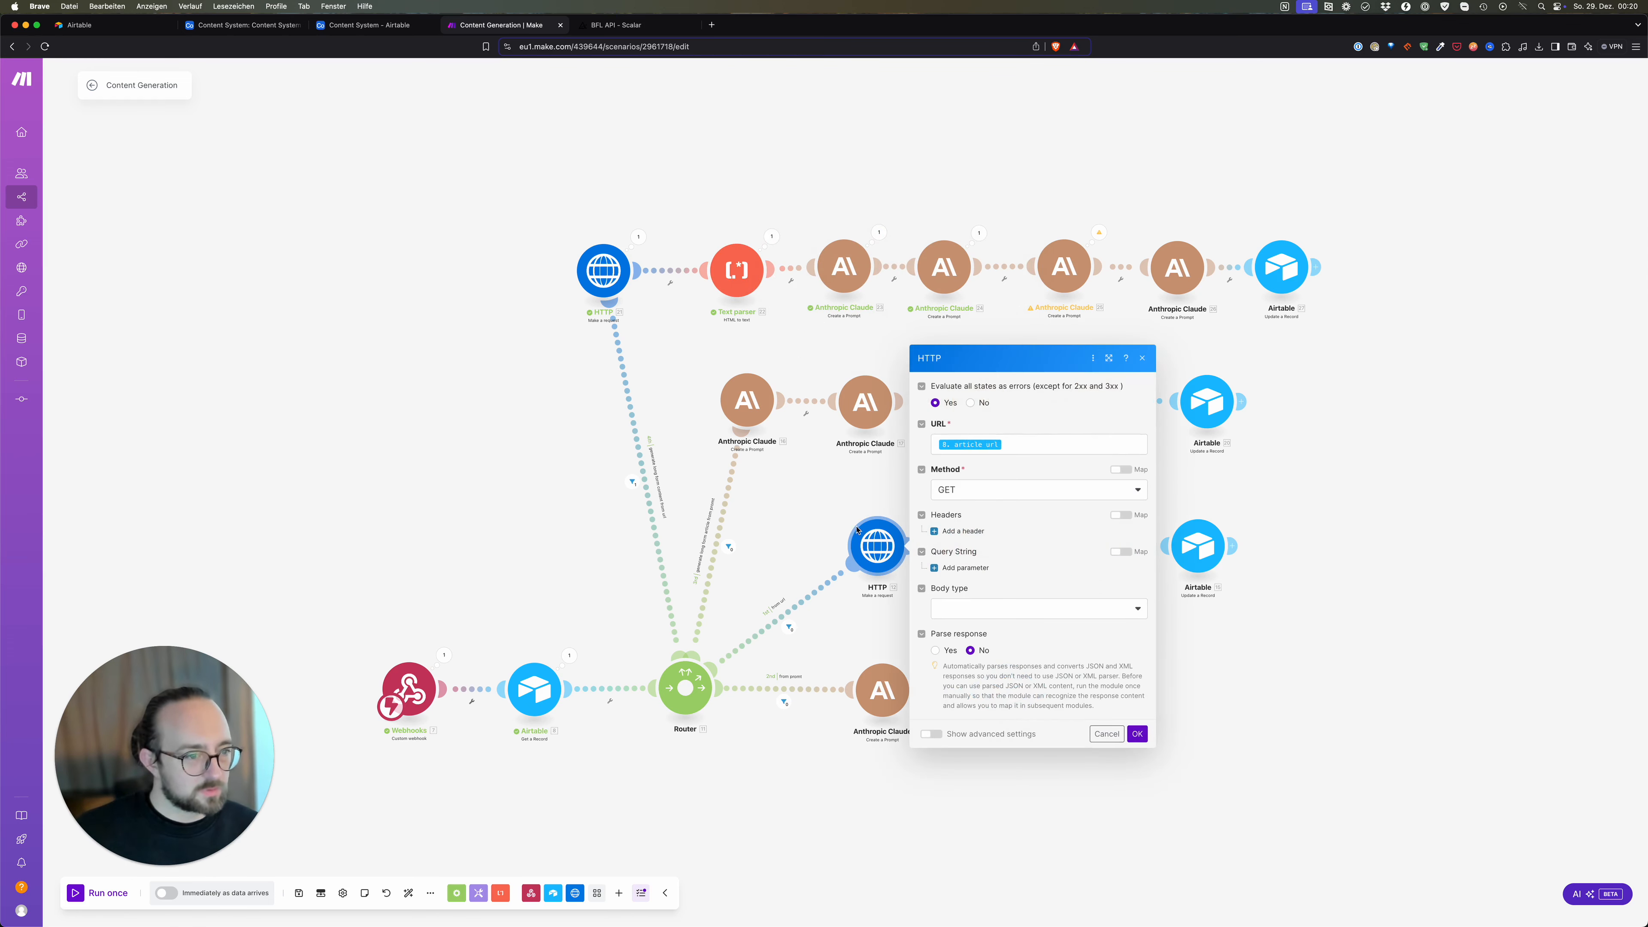
left_click(828, 536)
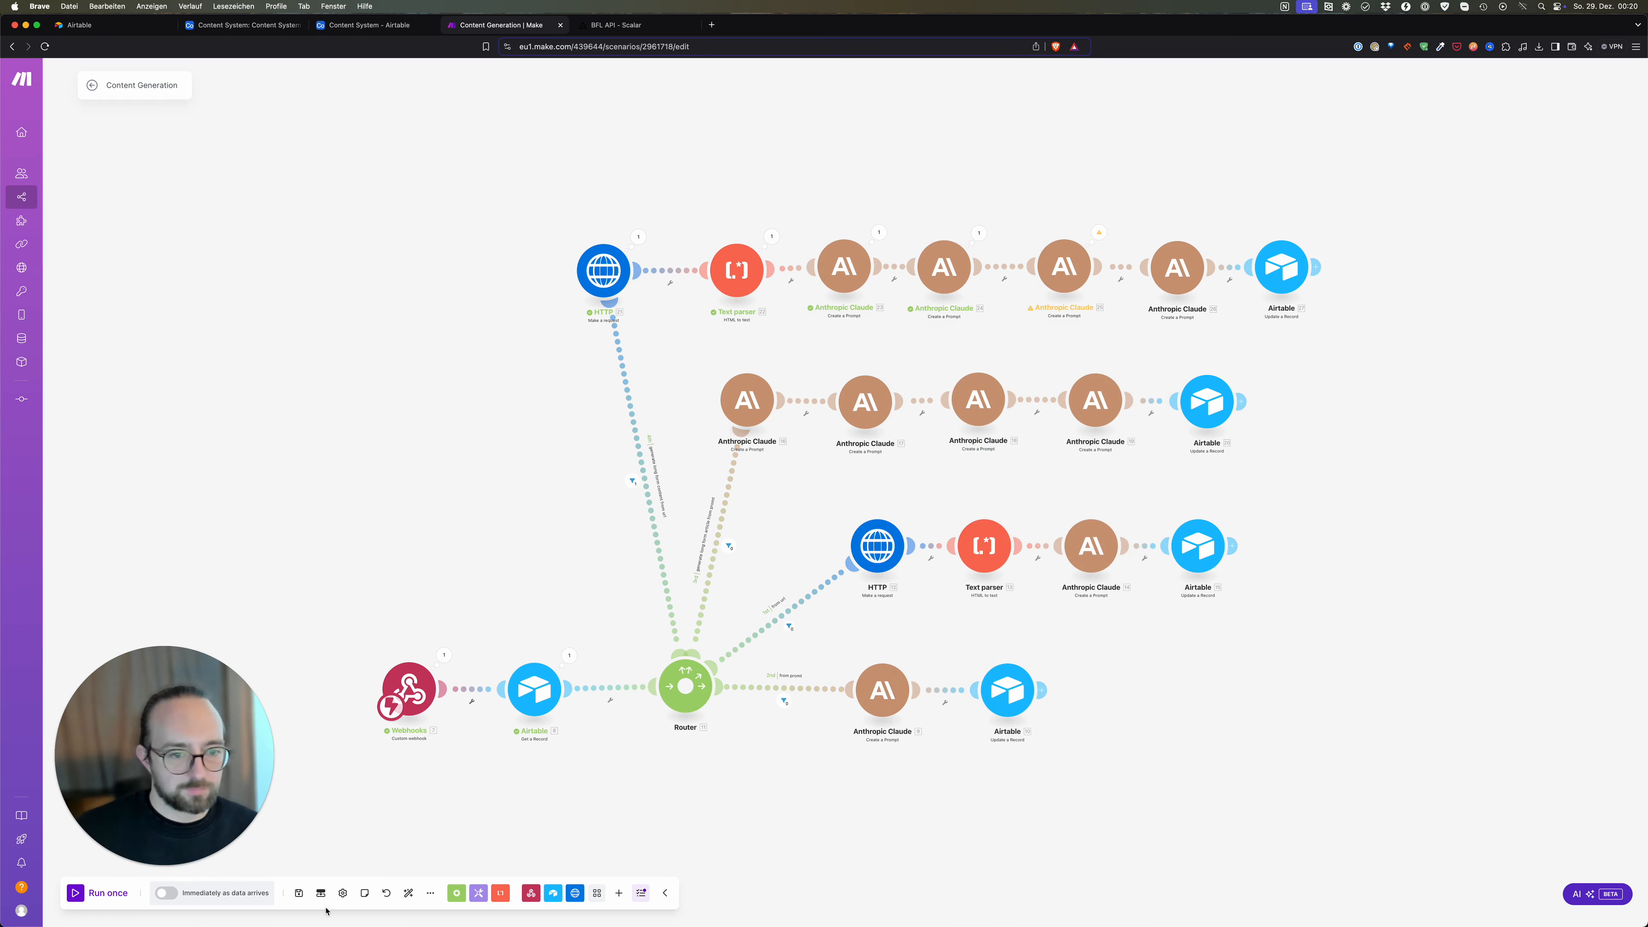
left_click(300, 894)
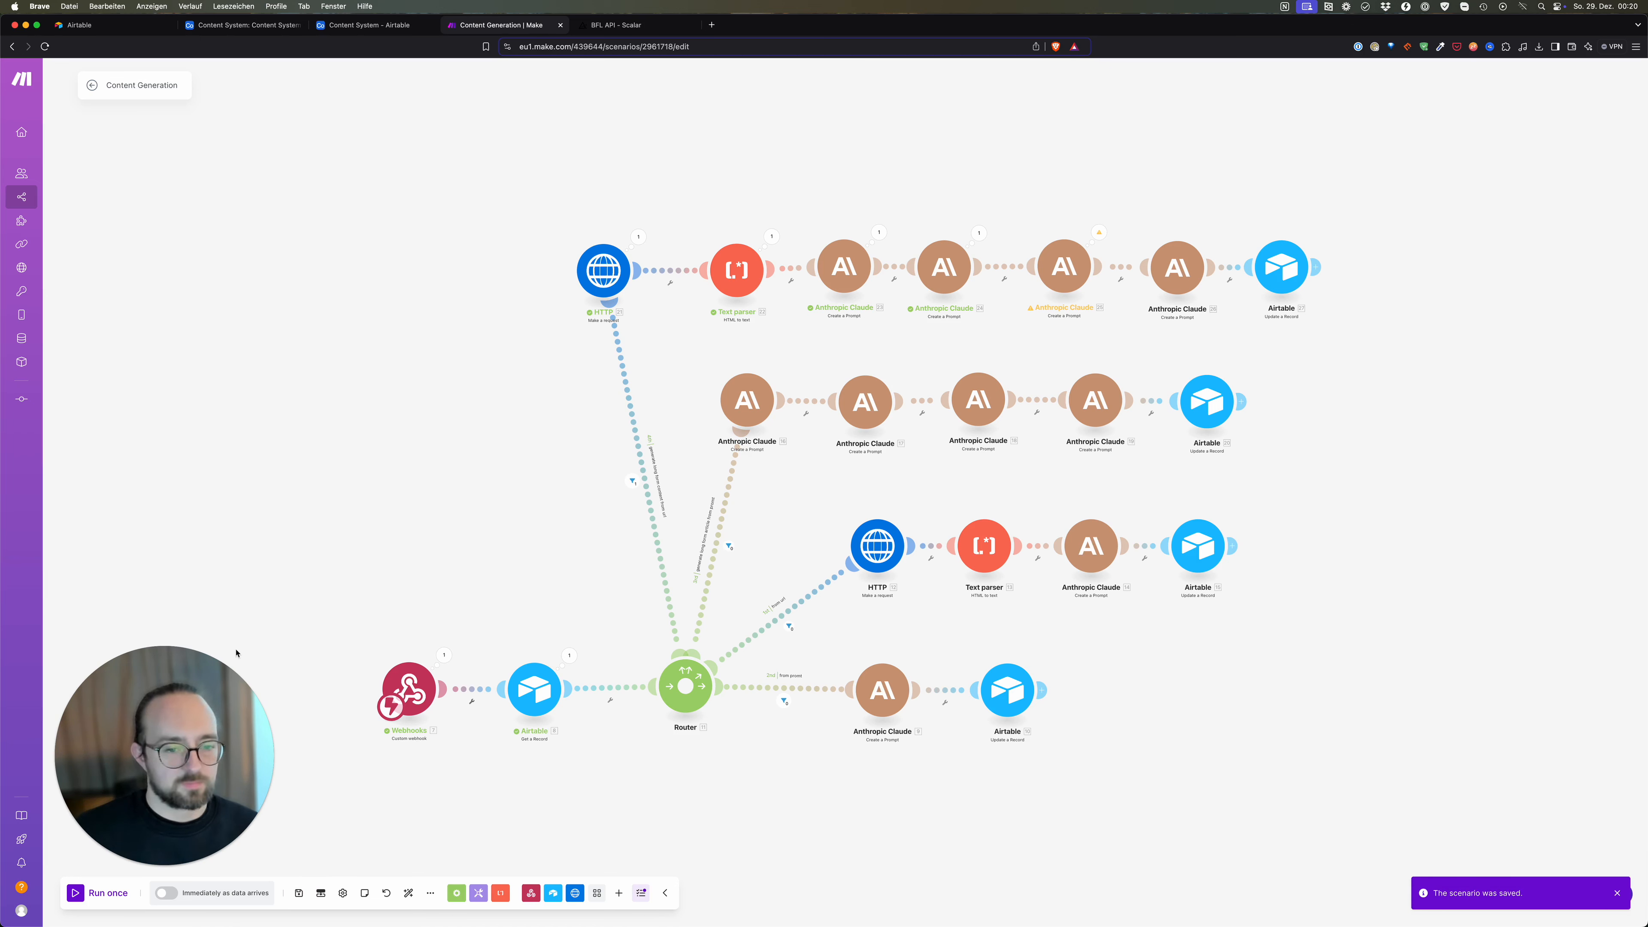
left_click(98, 893)
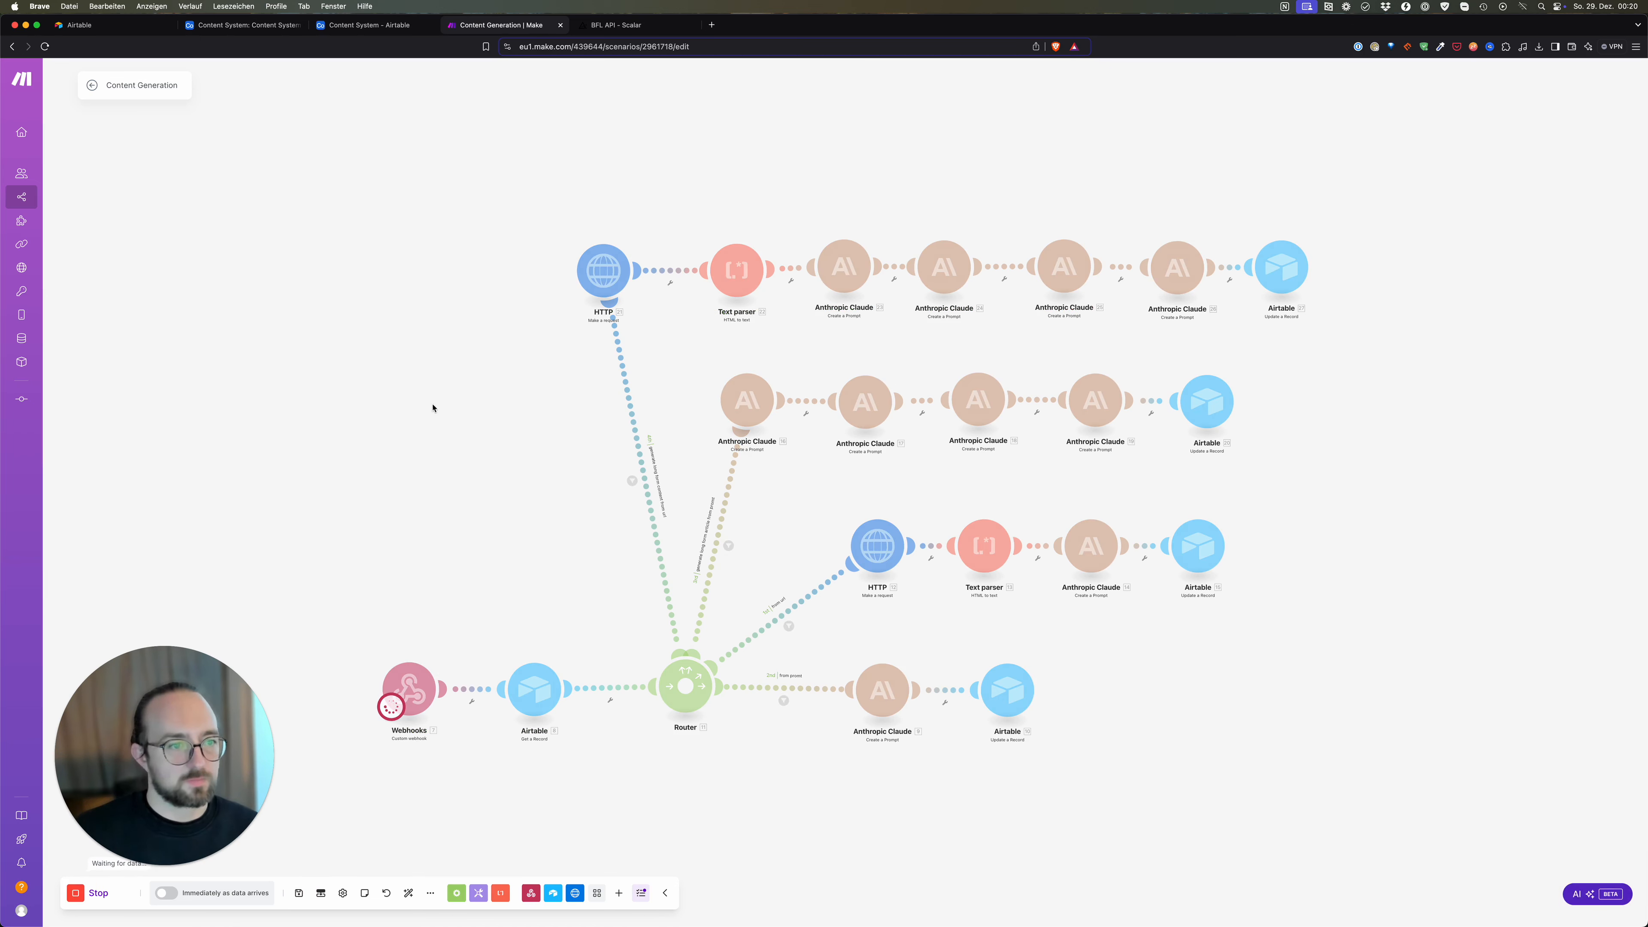
Step: Switch to the Airtable Content System table and clear the test record's workflow and Actions cells
left_click(244, 25)
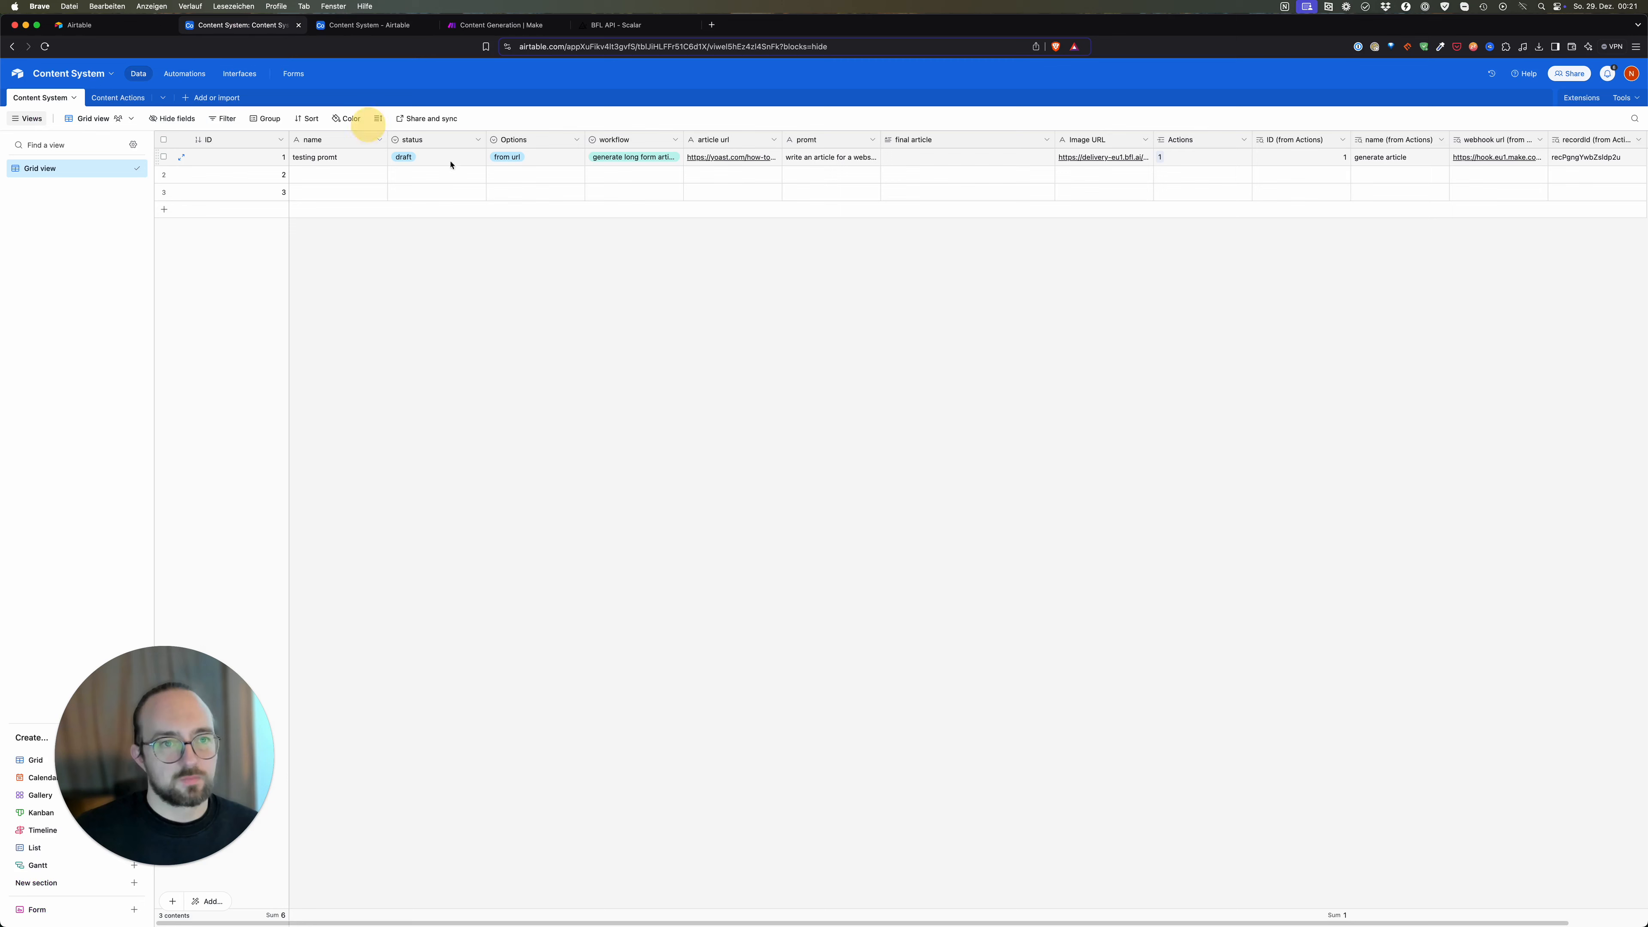
left_click(627, 157)
key("BackSpace")
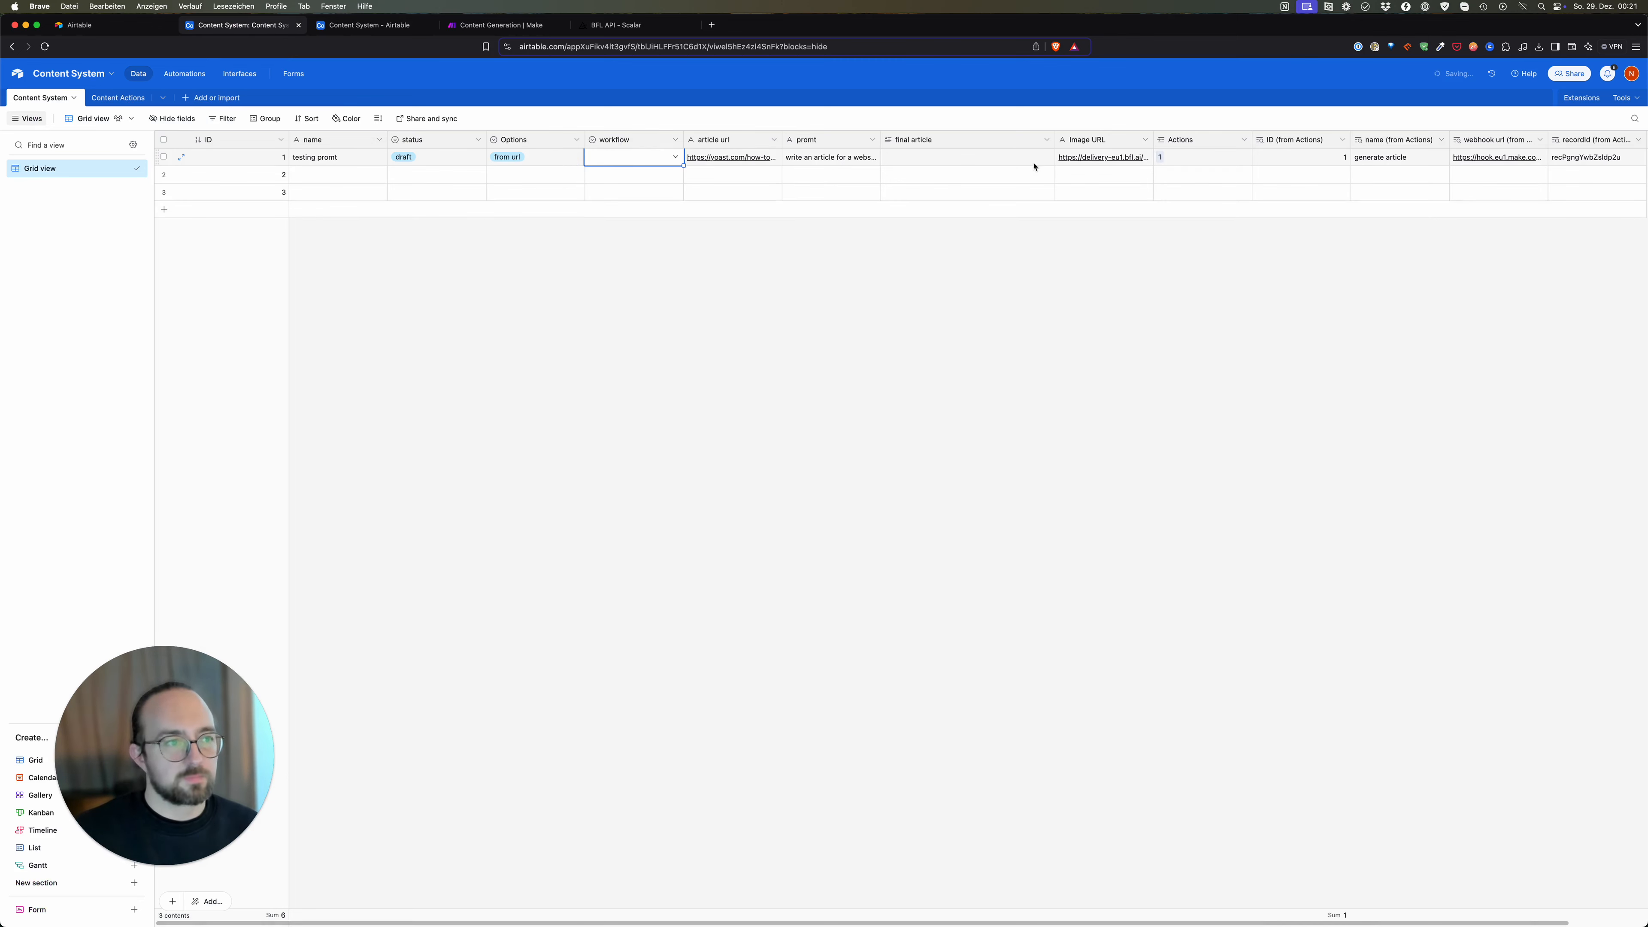
left_click(1220, 161)
key("BackSpace")
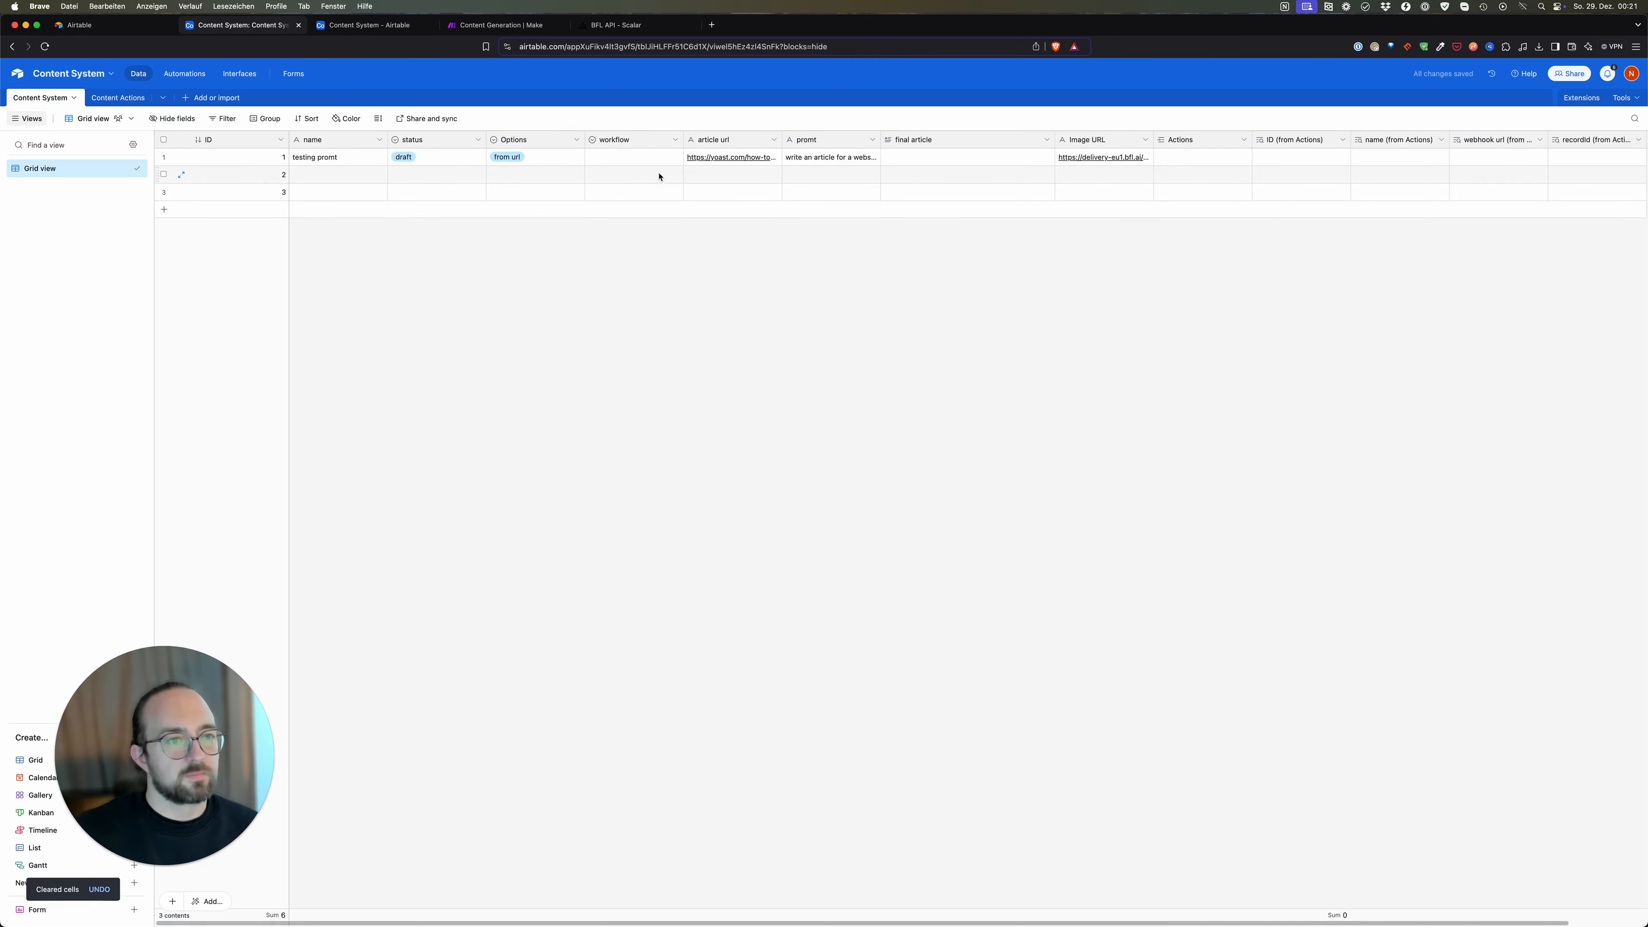
Step: Trigger the scenario by setting the test record's workflow to "generate long form article", and check whether Make and the Actions cell respond
left_click(640, 159)
left_click(640, 159)
left_click(657, 235)
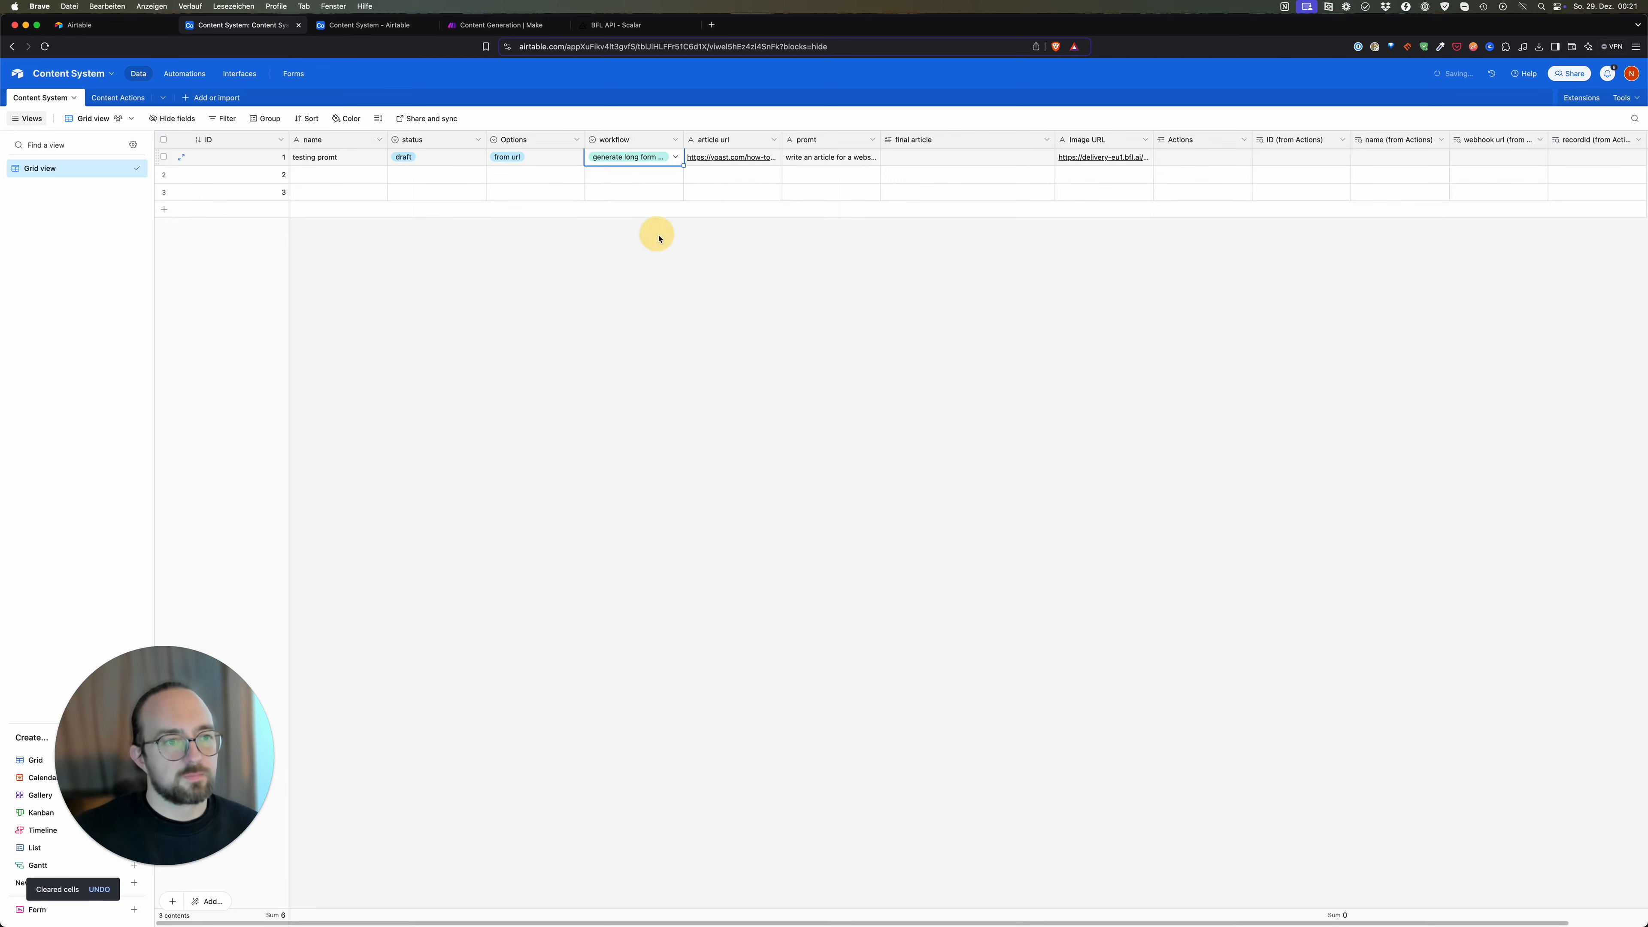
left_click(506, 26)
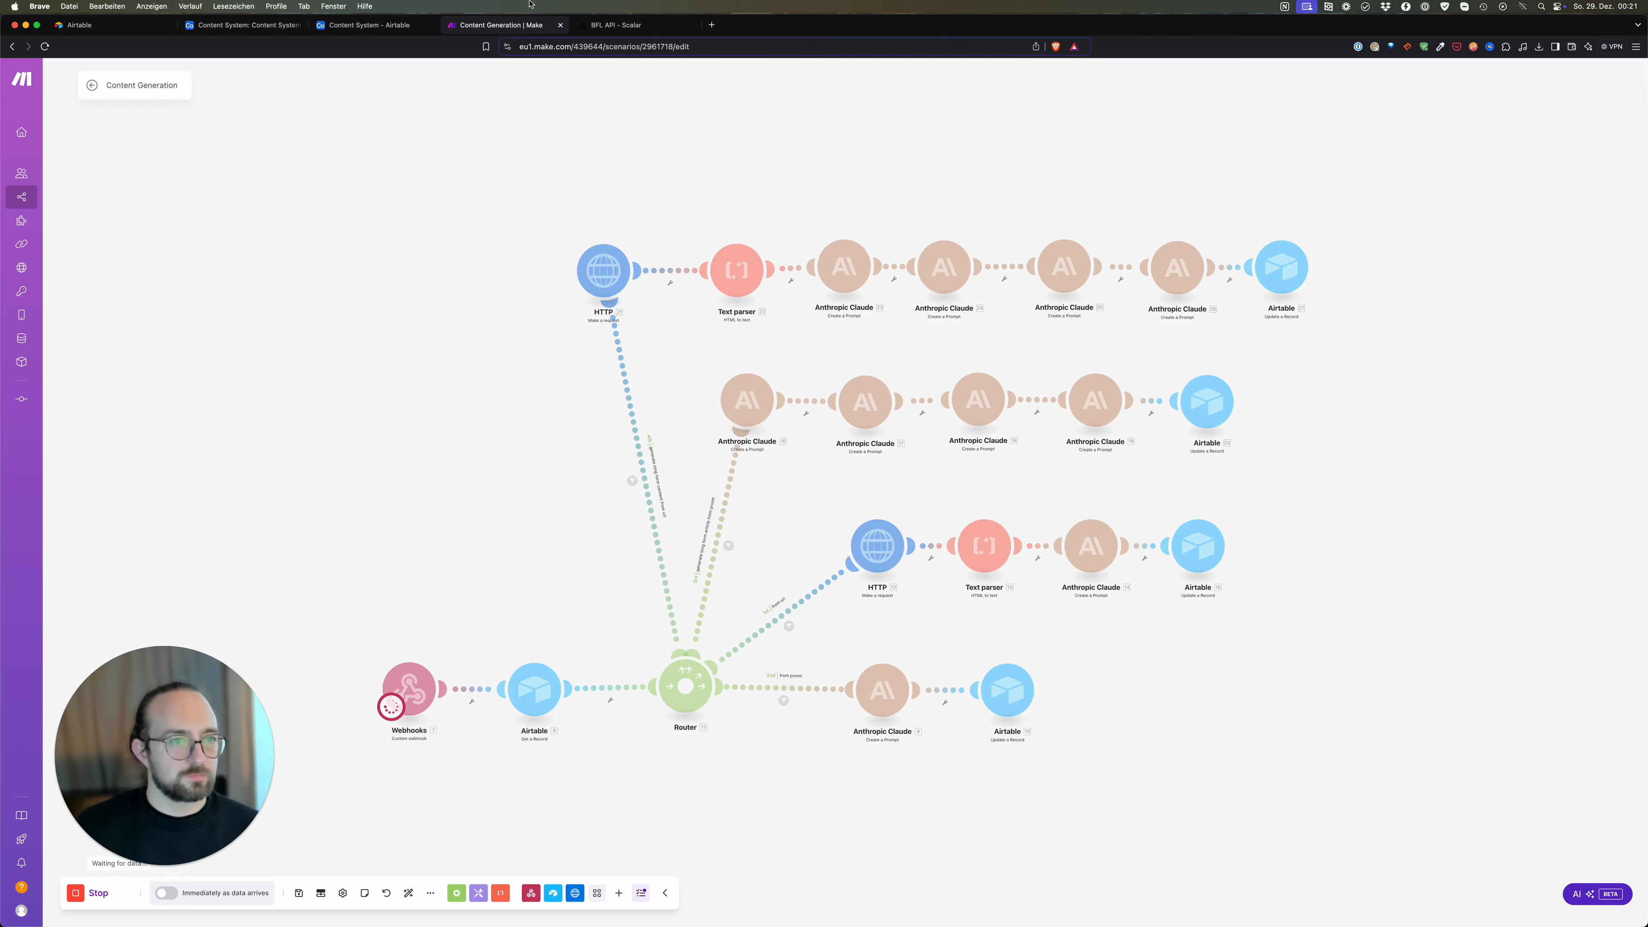
left_click(240, 24)
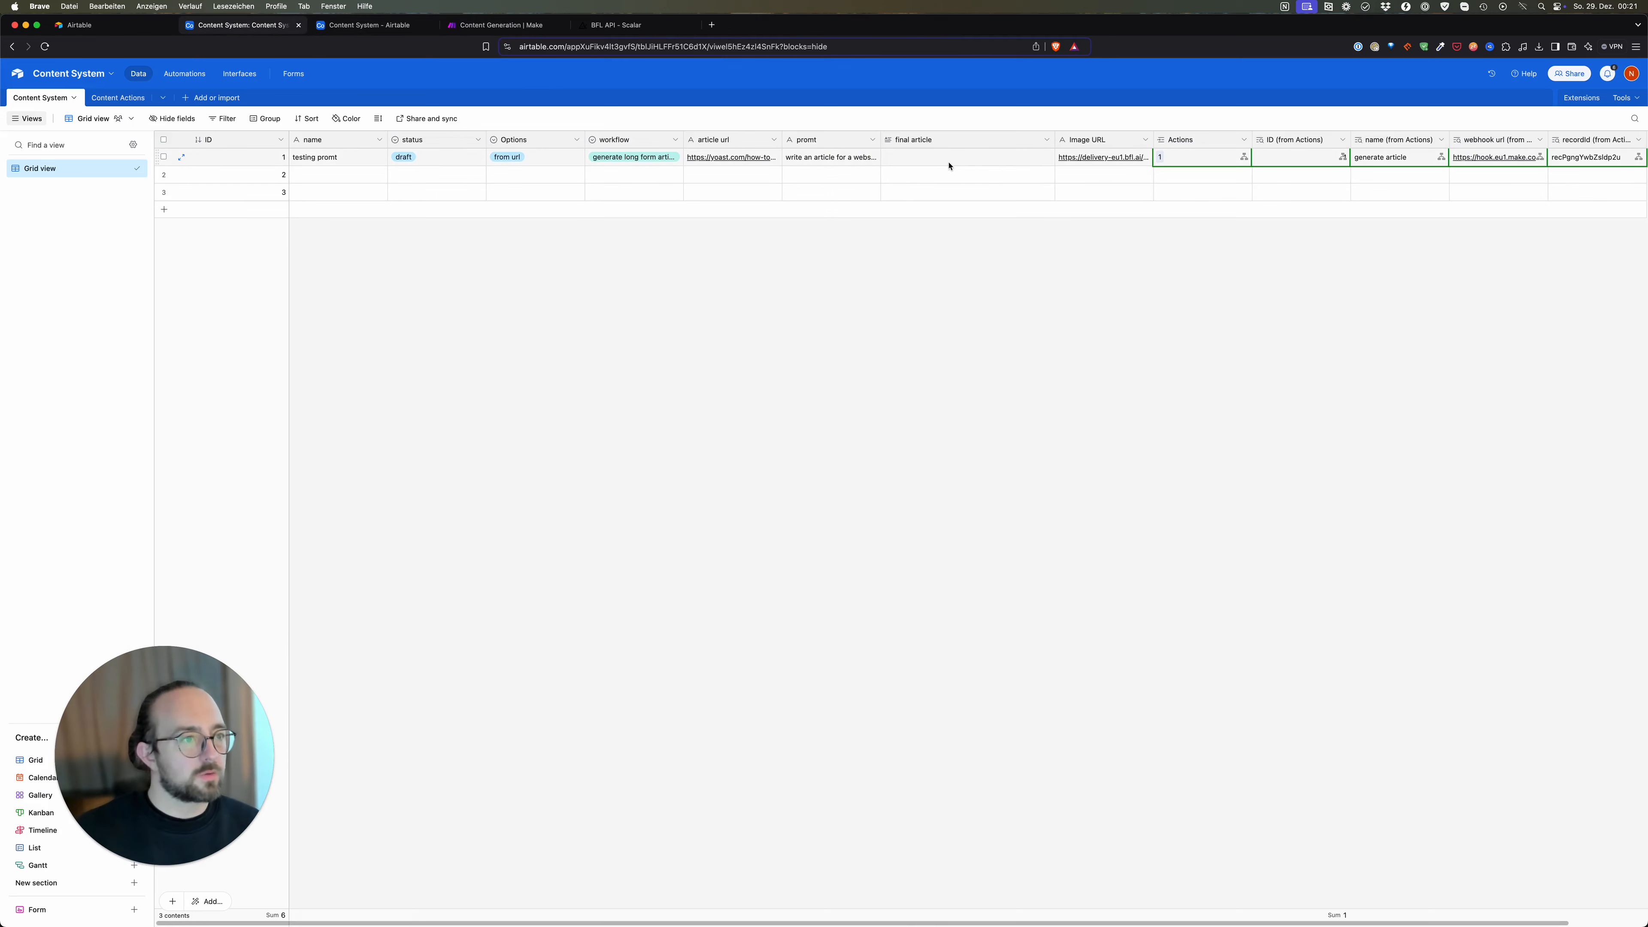
Step: Return to the Make scenario and inspect the text output of the Text parser in the running route
left_click(499, 25)
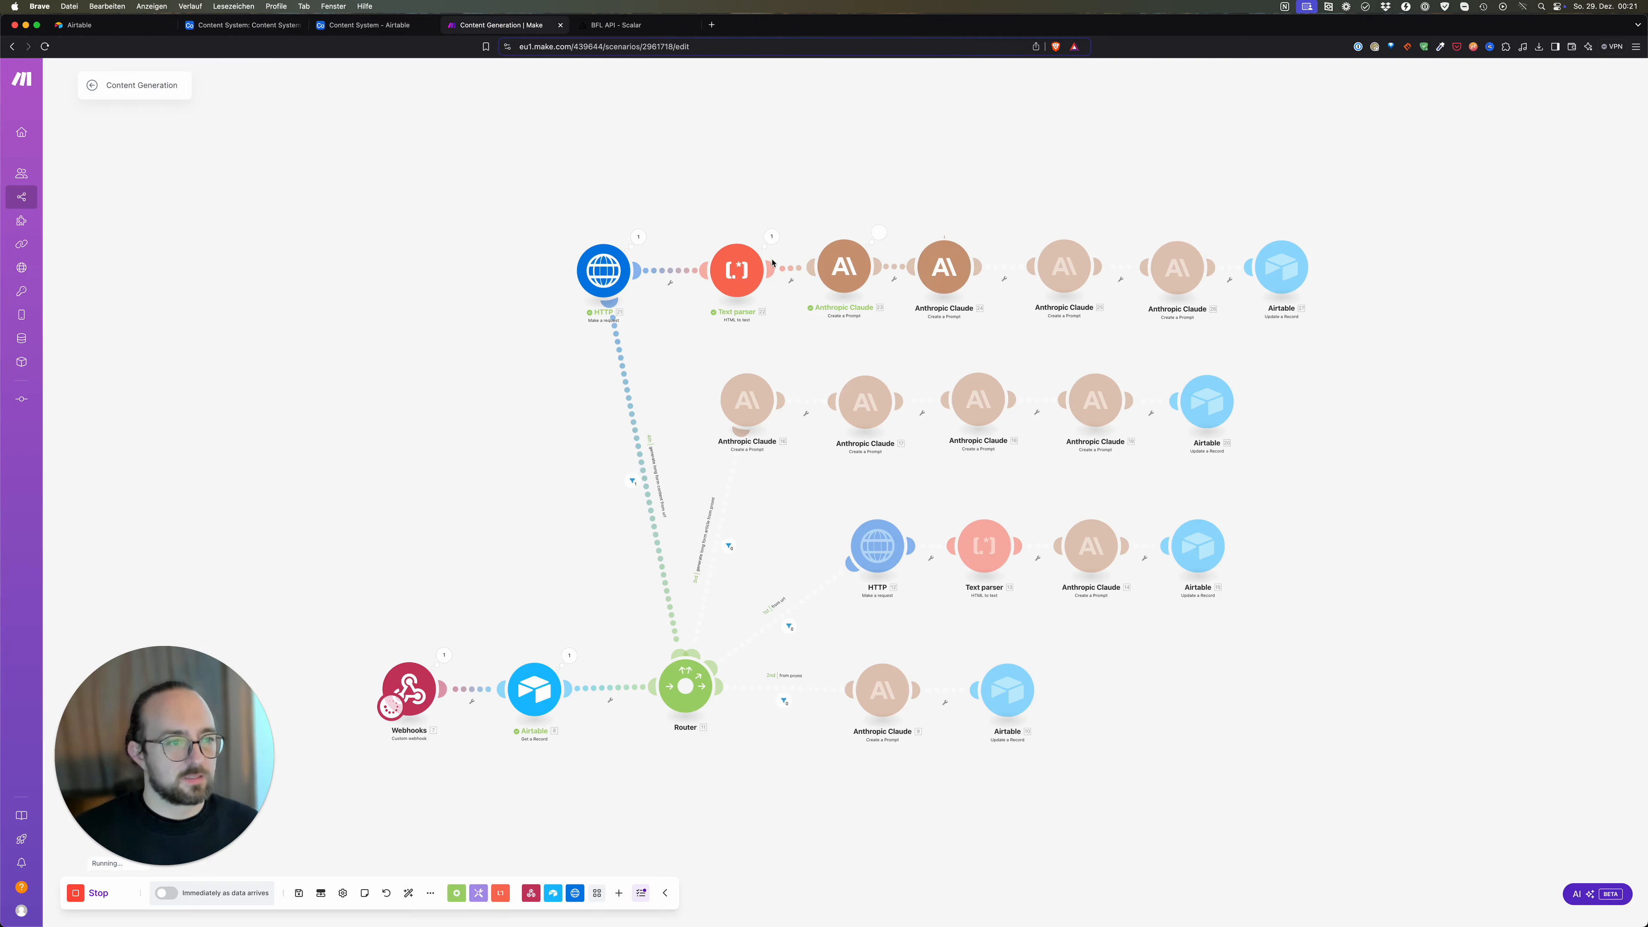
left_click(772, 238)
left_click(834, 295)
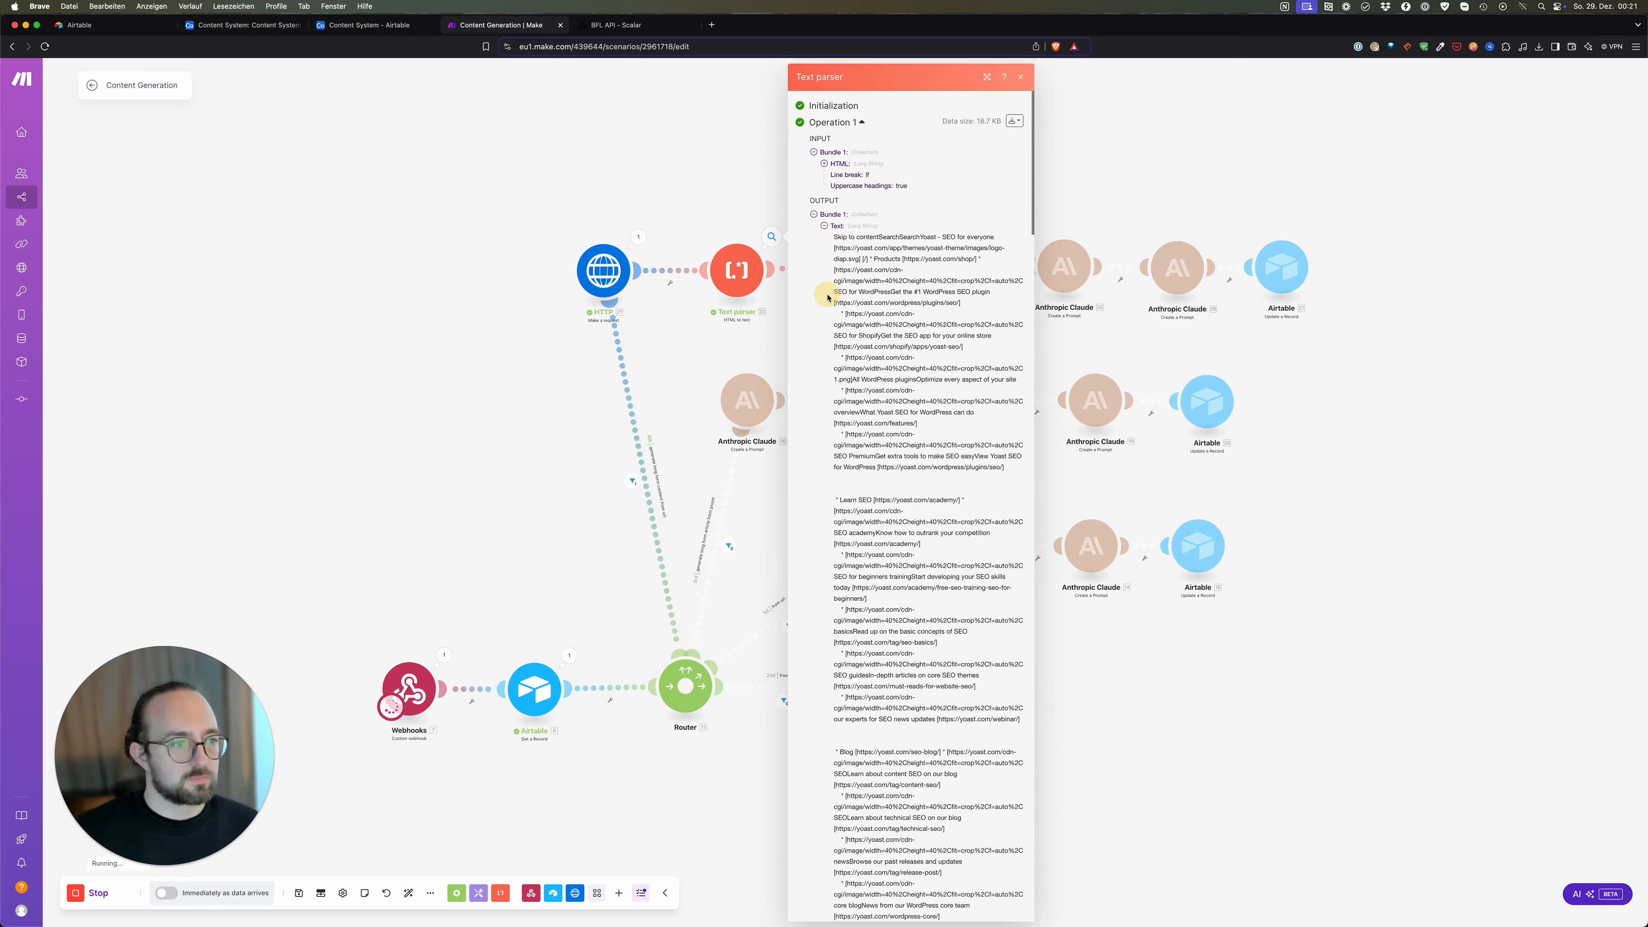
left_click(1132, 167)
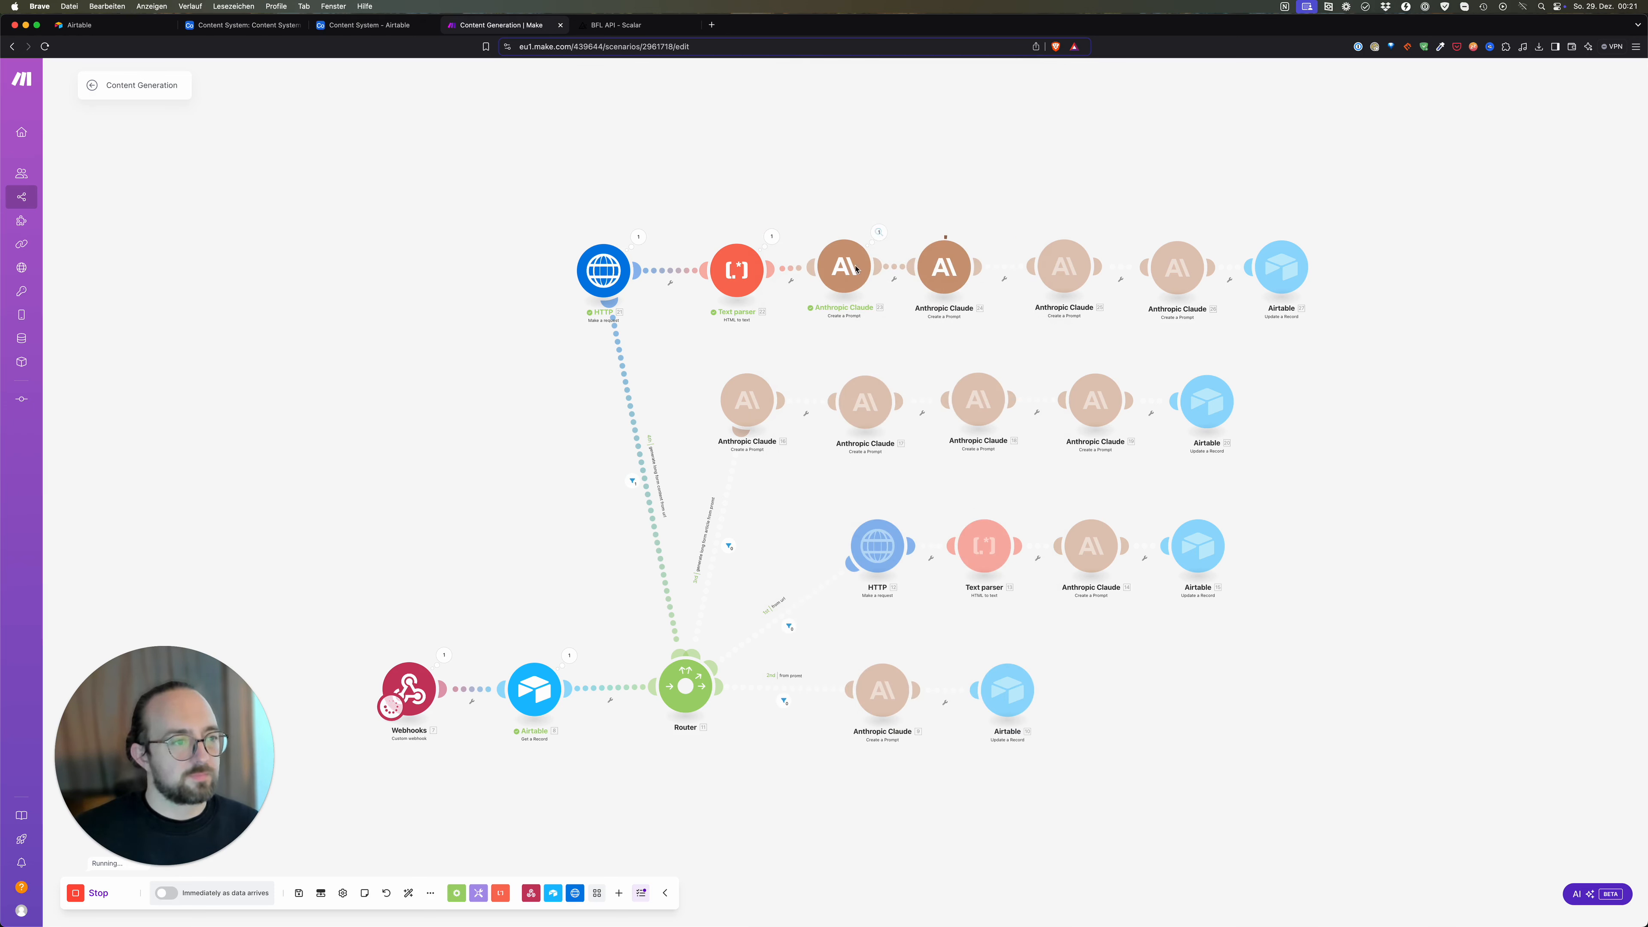
Step: Inspect the response content of the first Anthropic Claude module in the running route
left_click(879, 233)
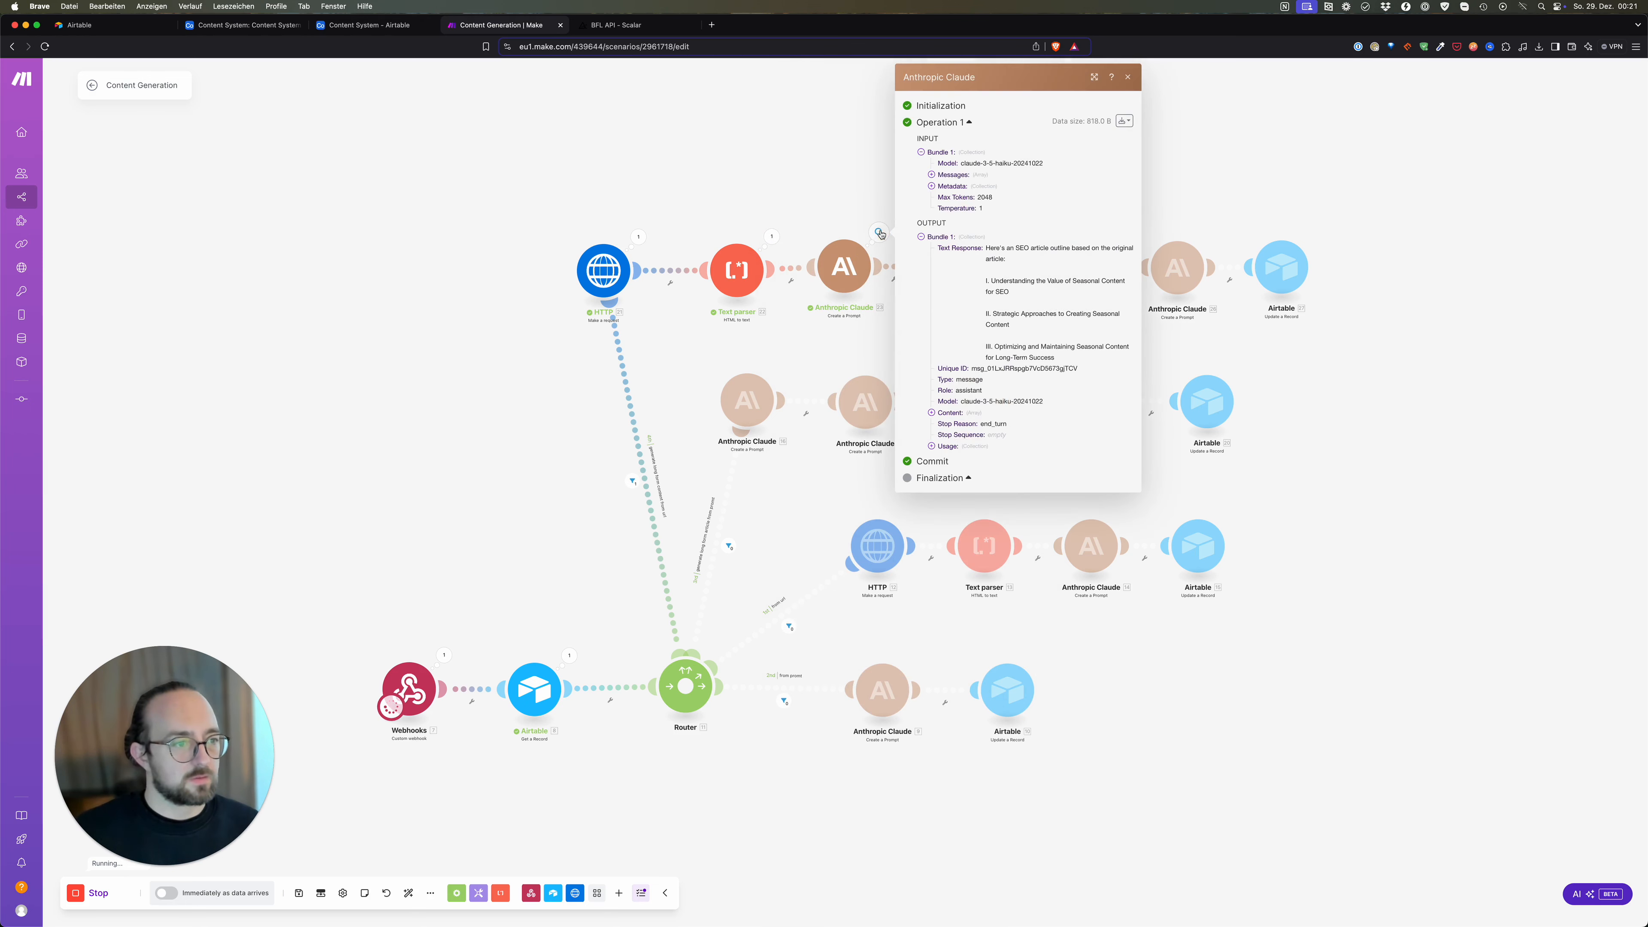
left_click(932, 413)
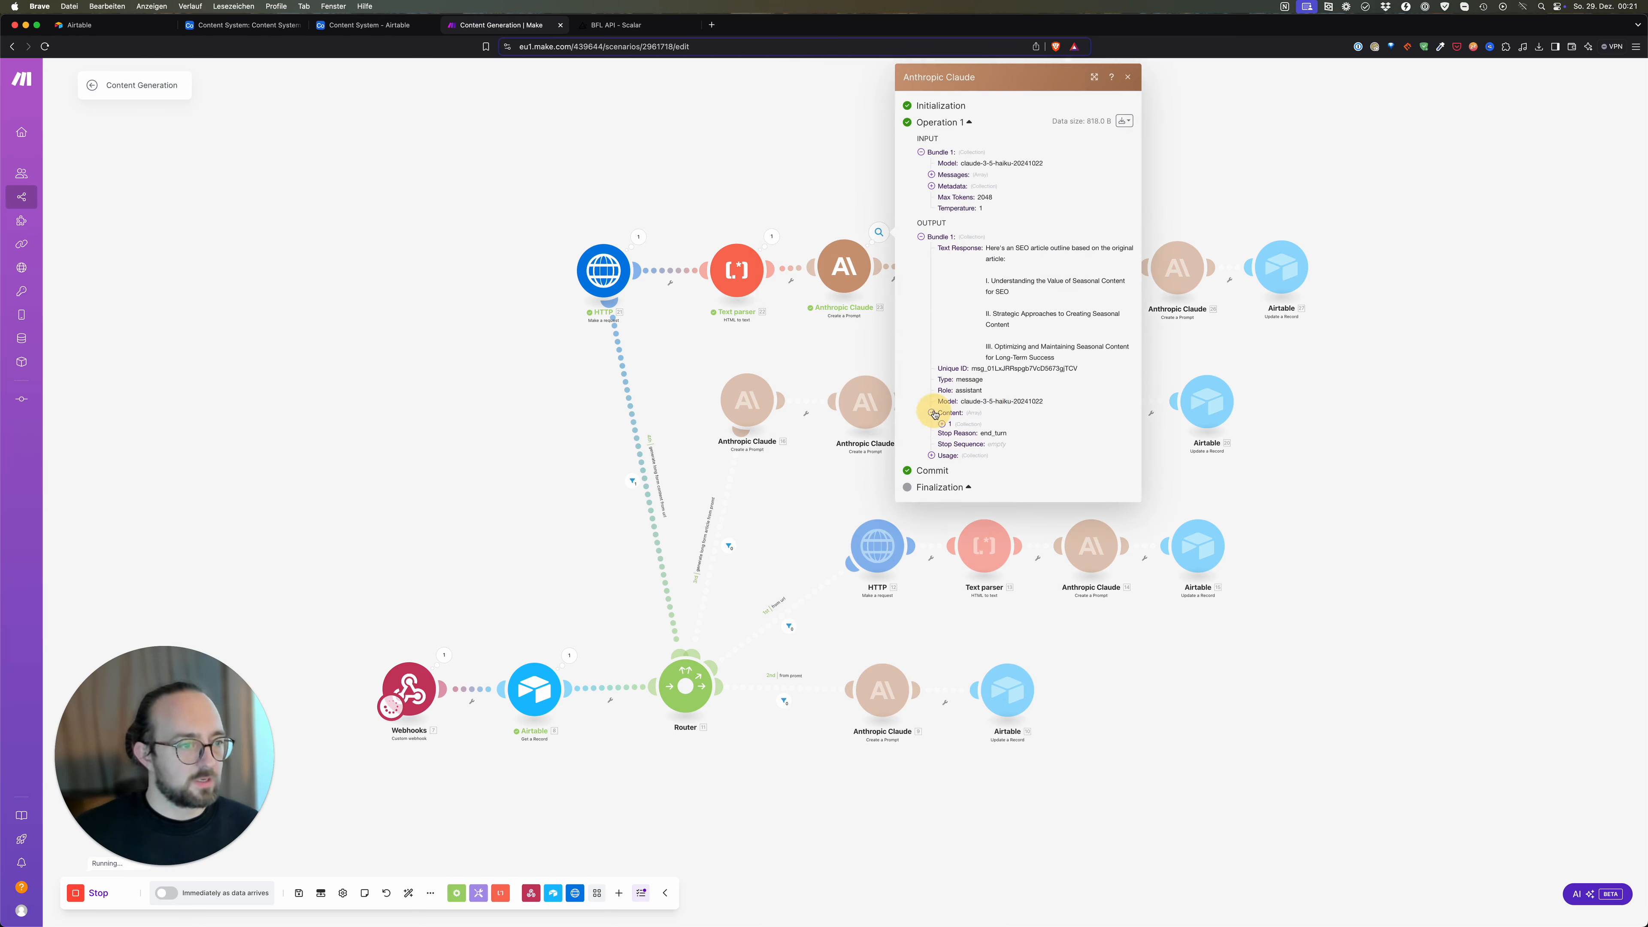
left_click(942, 424)
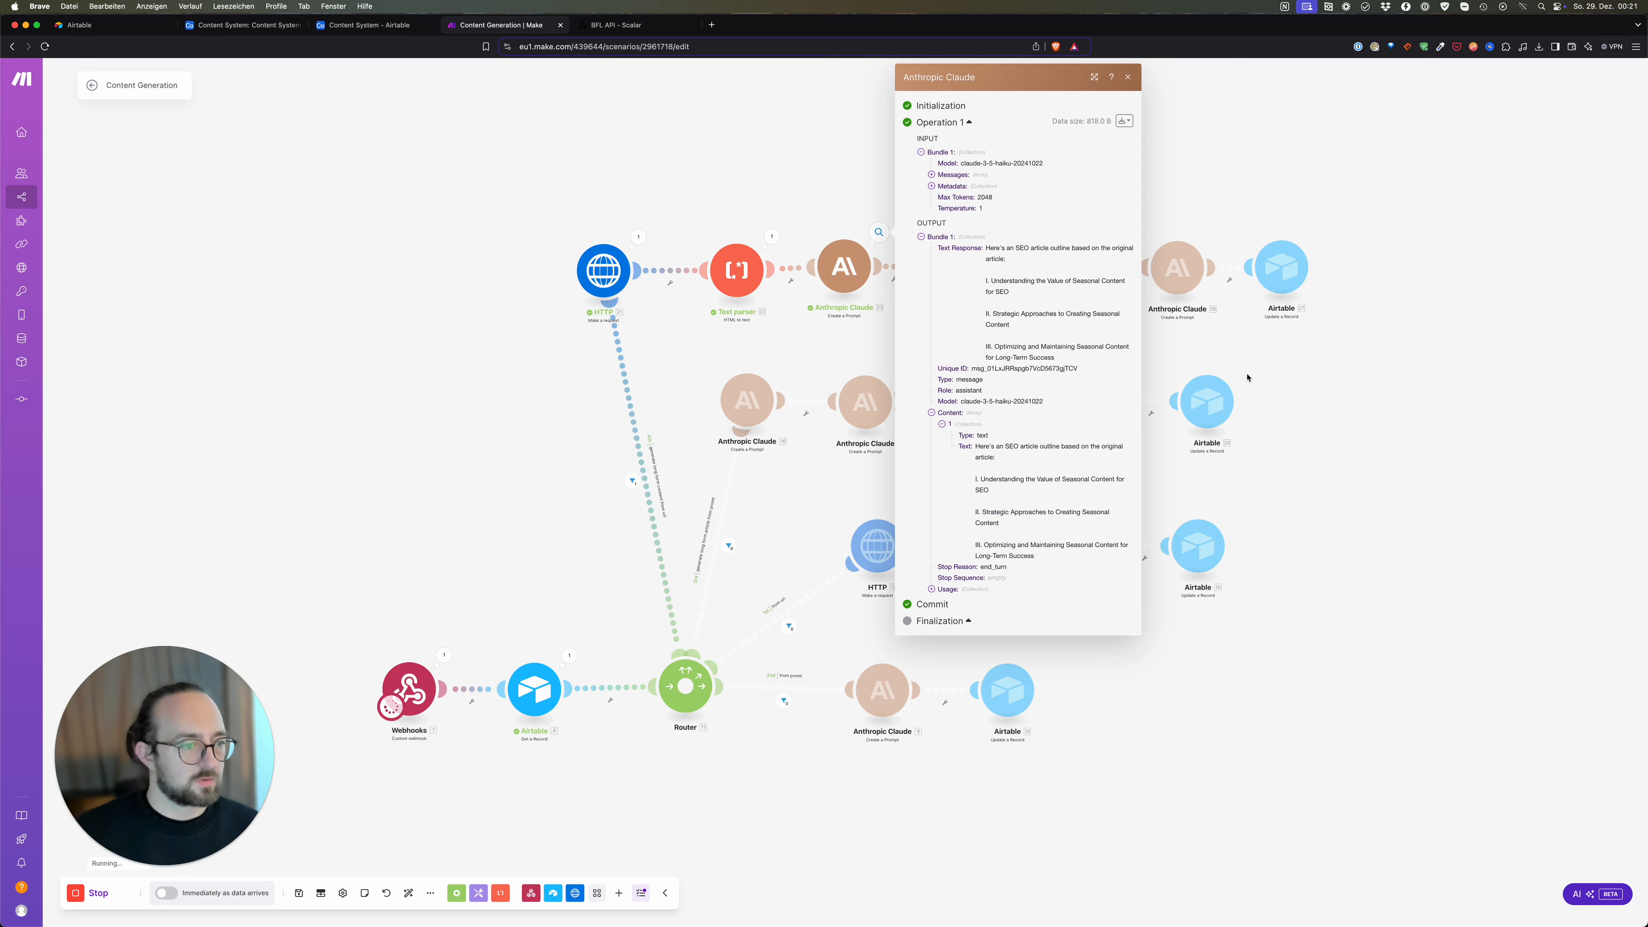
left_click(1441, 323)
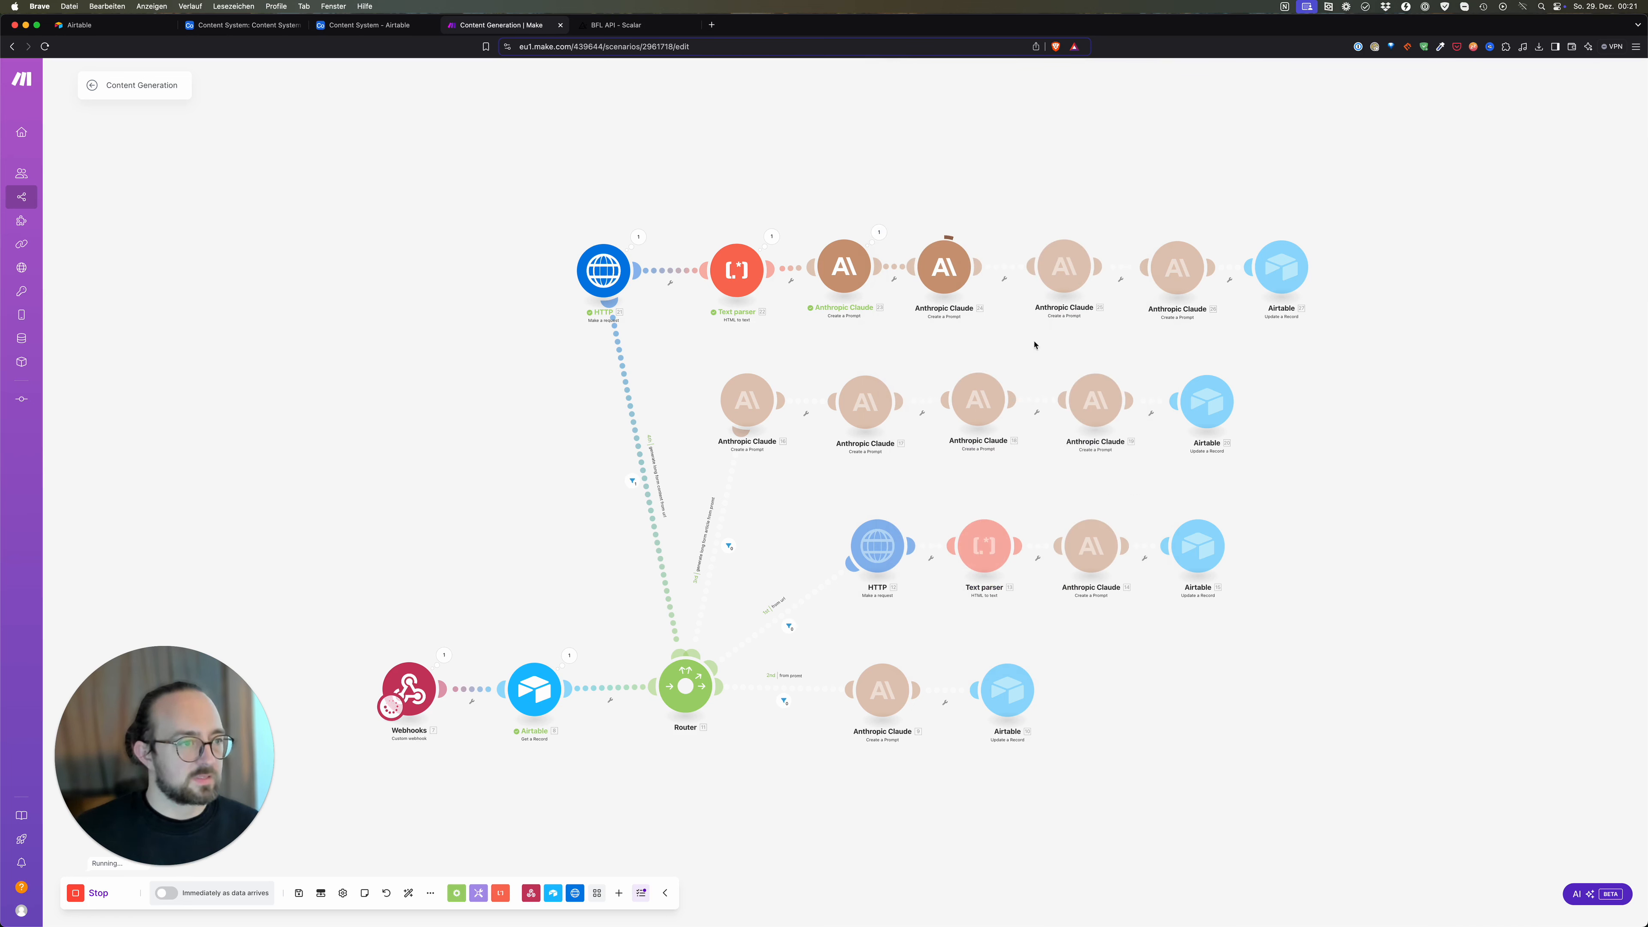
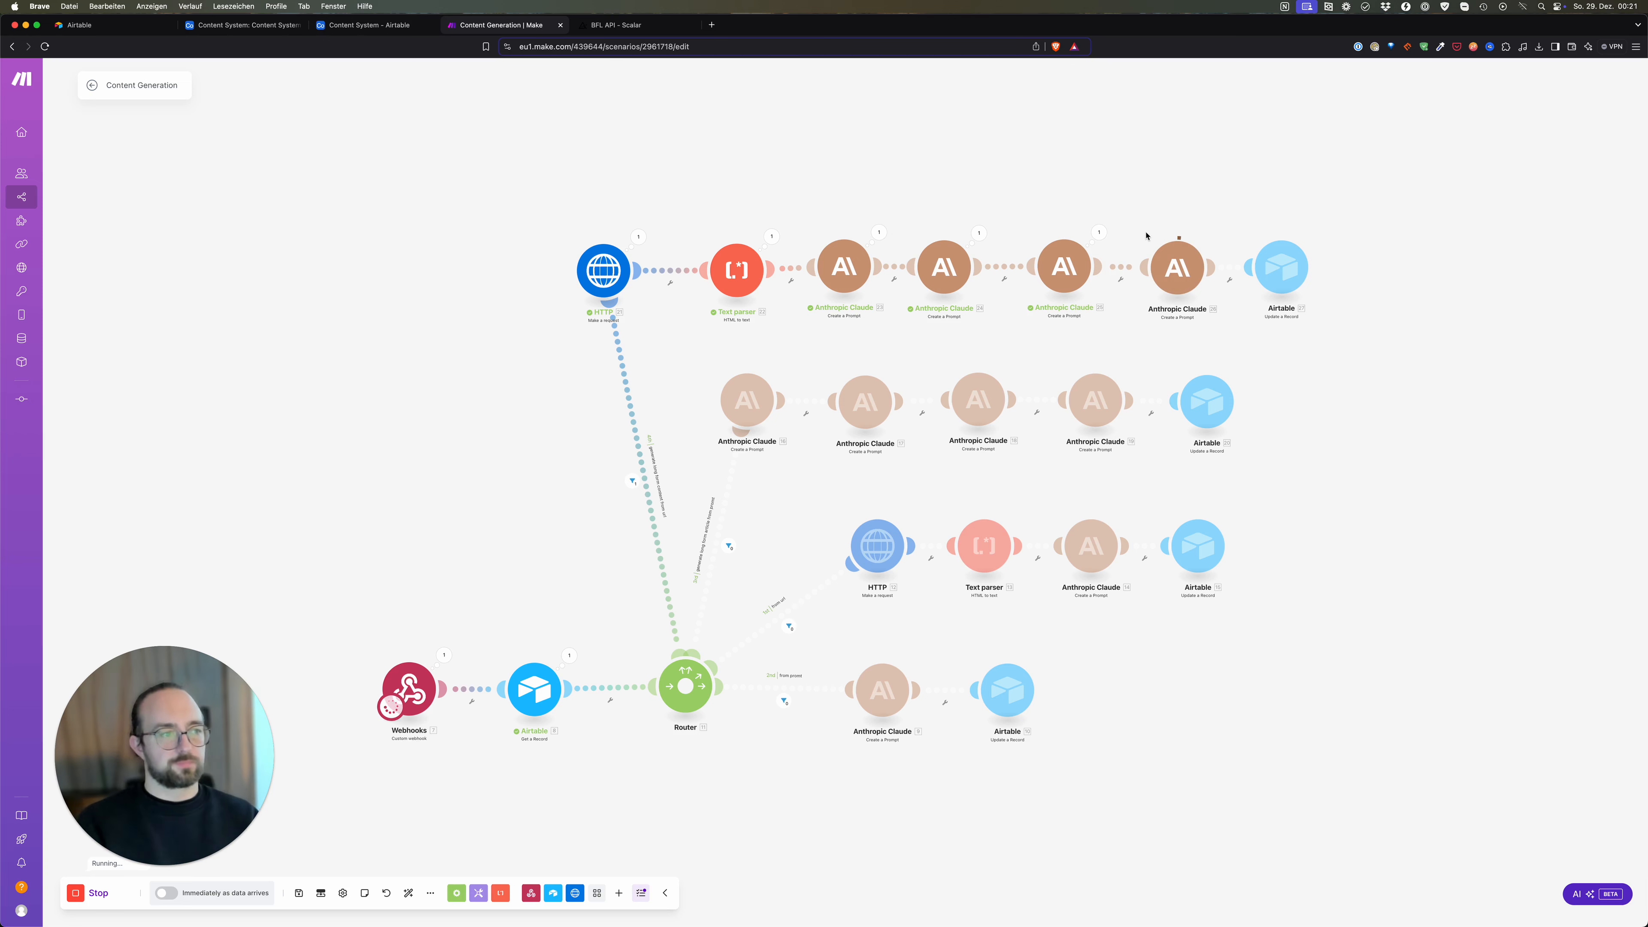
Step: Examine the token usage and full article text returned by the third Anthropic Claude module in the route
left_click(1099, 232)
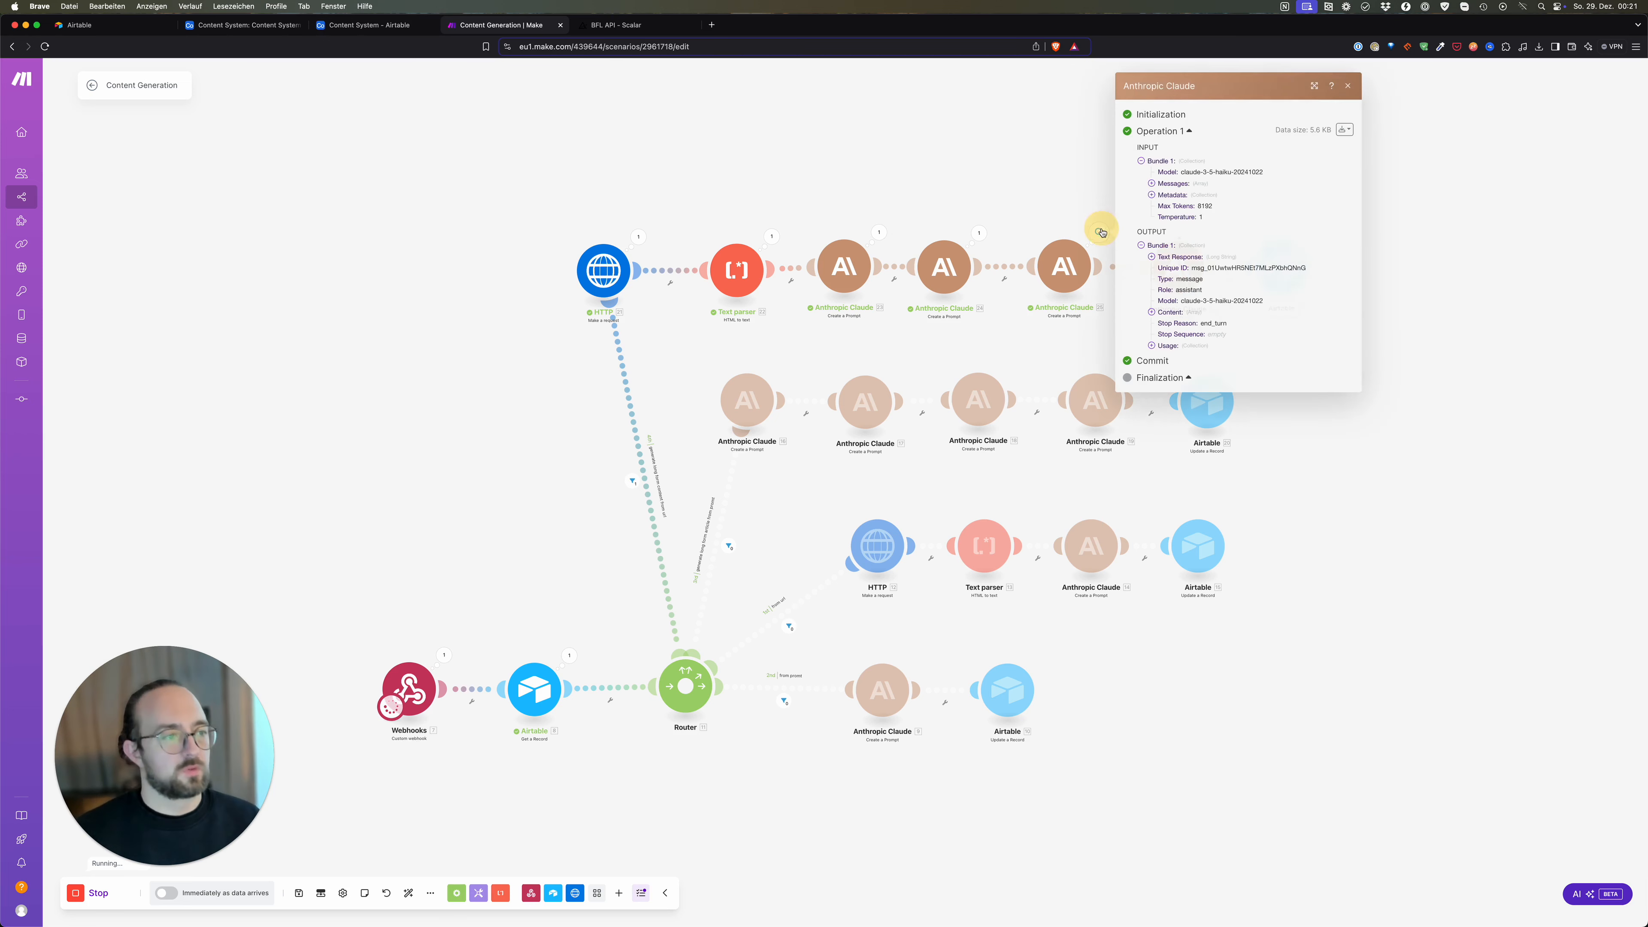
left_click(1158, 345)
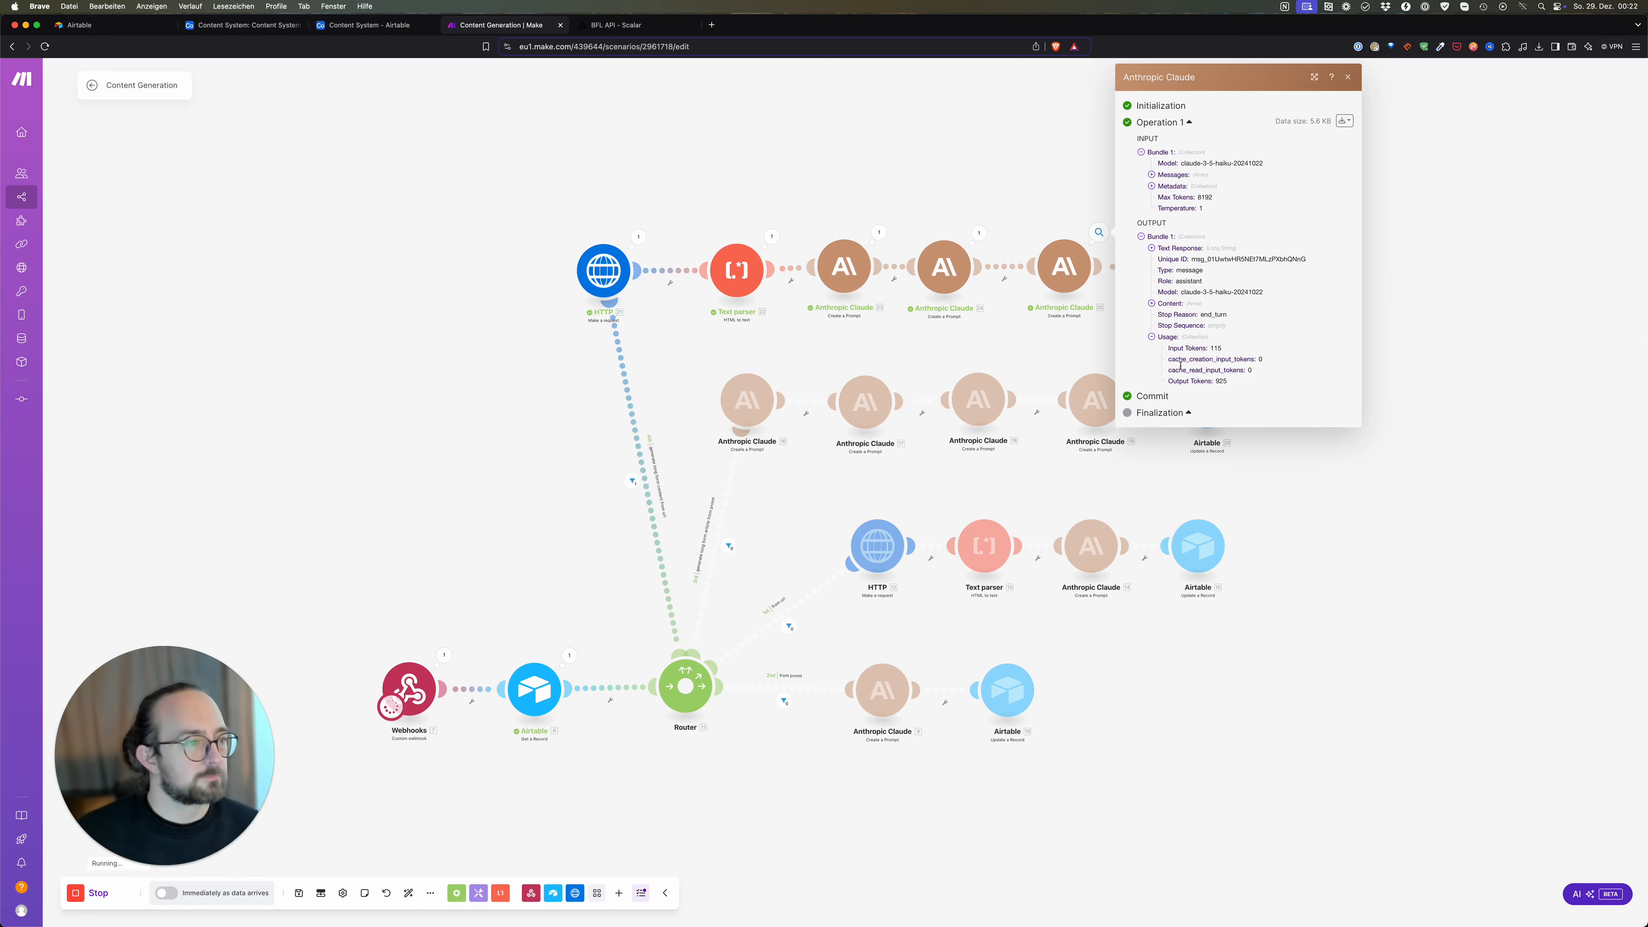
left_click(1151, 303)
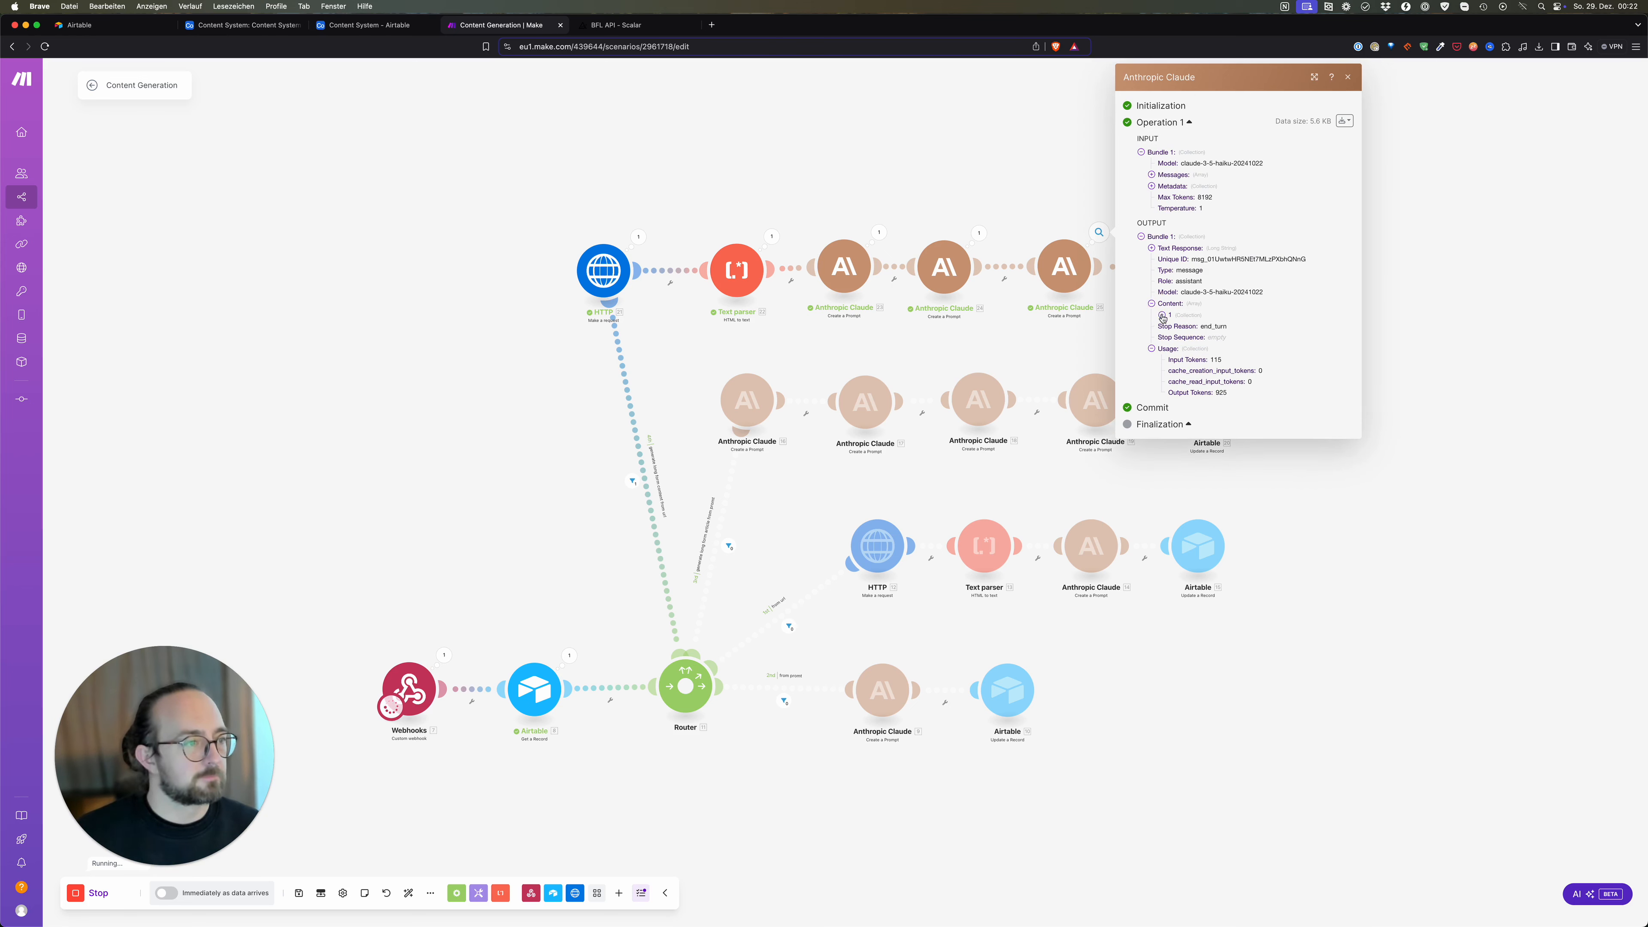
left_click(1162, 315)
left_click(1172, 338)
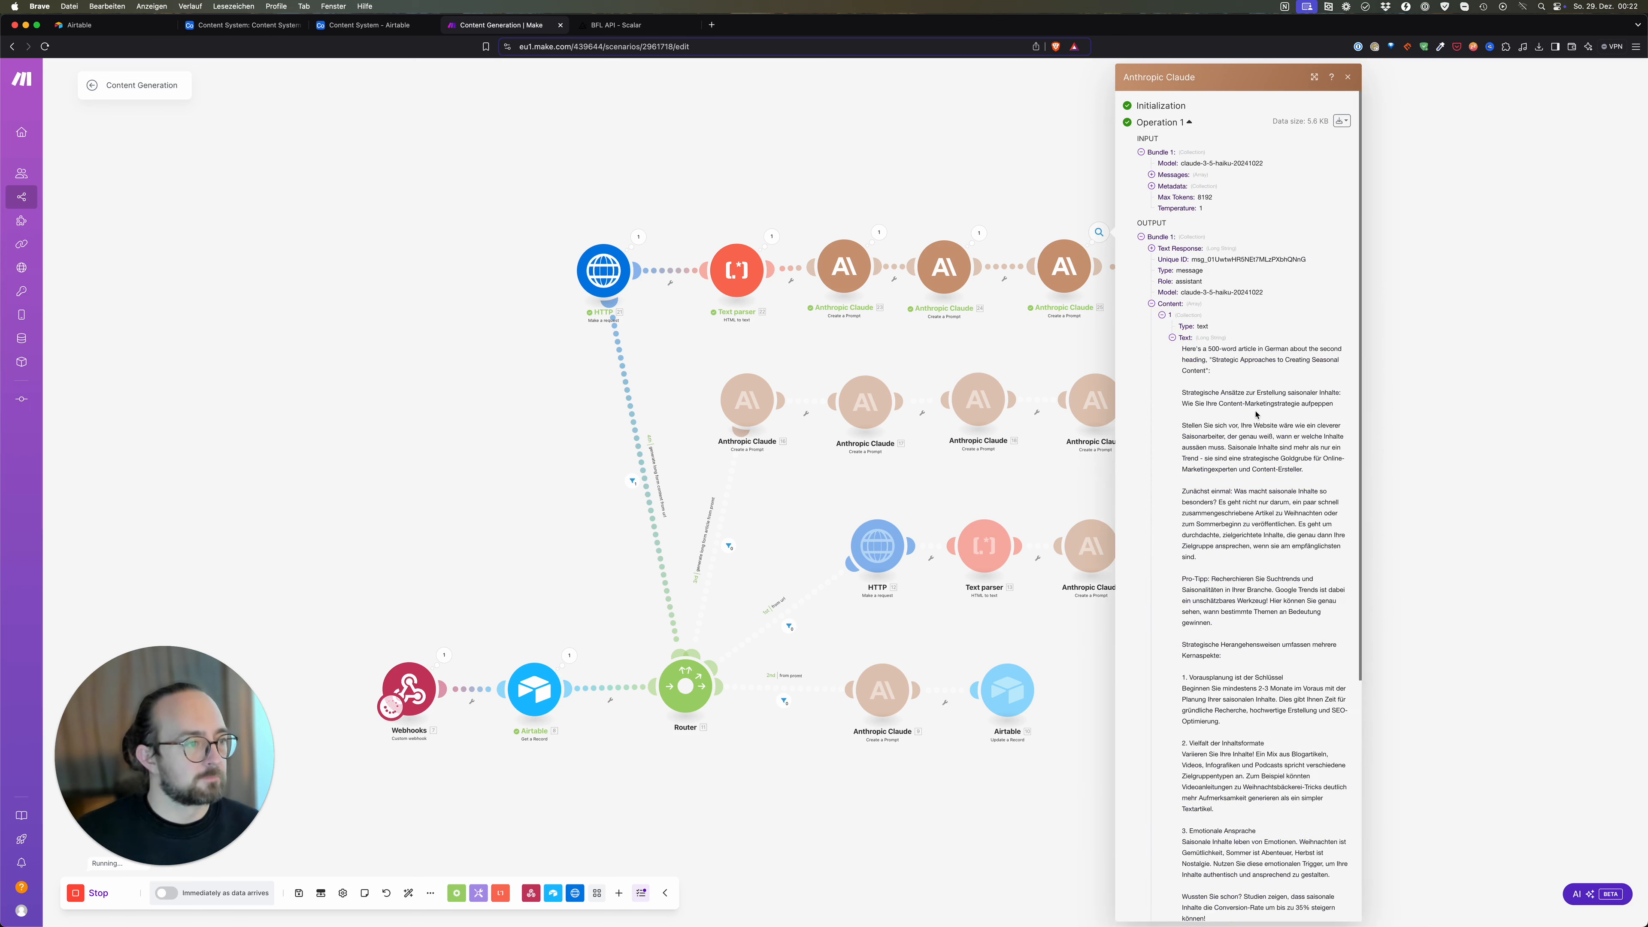
scroll(1257, 415, "down", 5)
scroll(1257, 415, "up", 4)
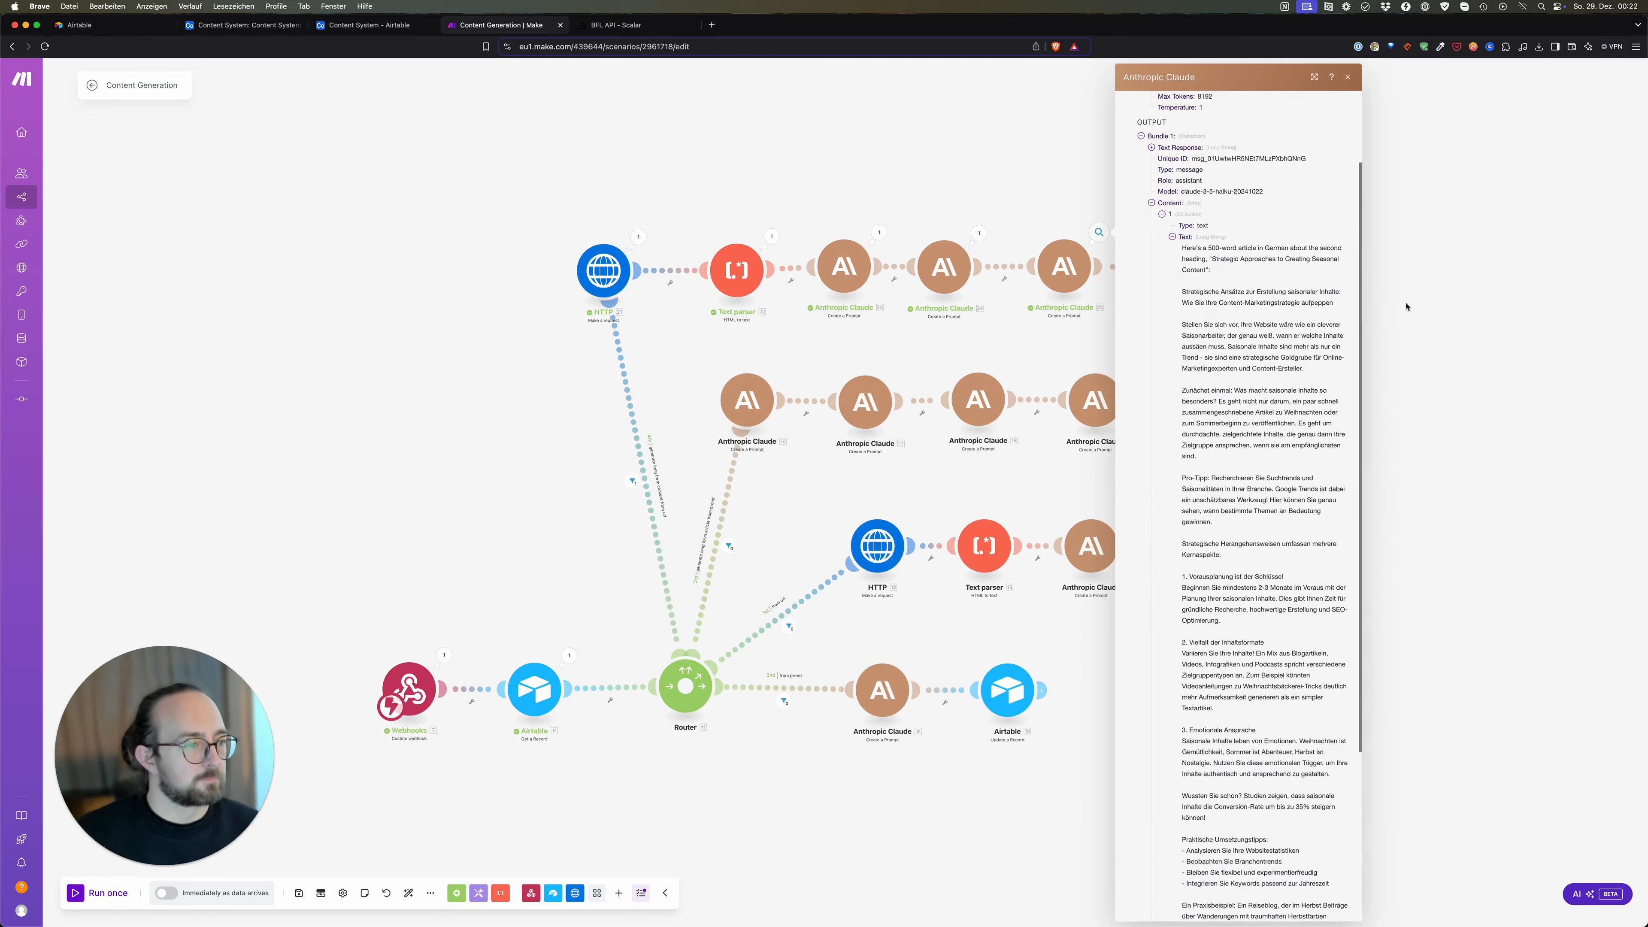
left_click(1407, 301)
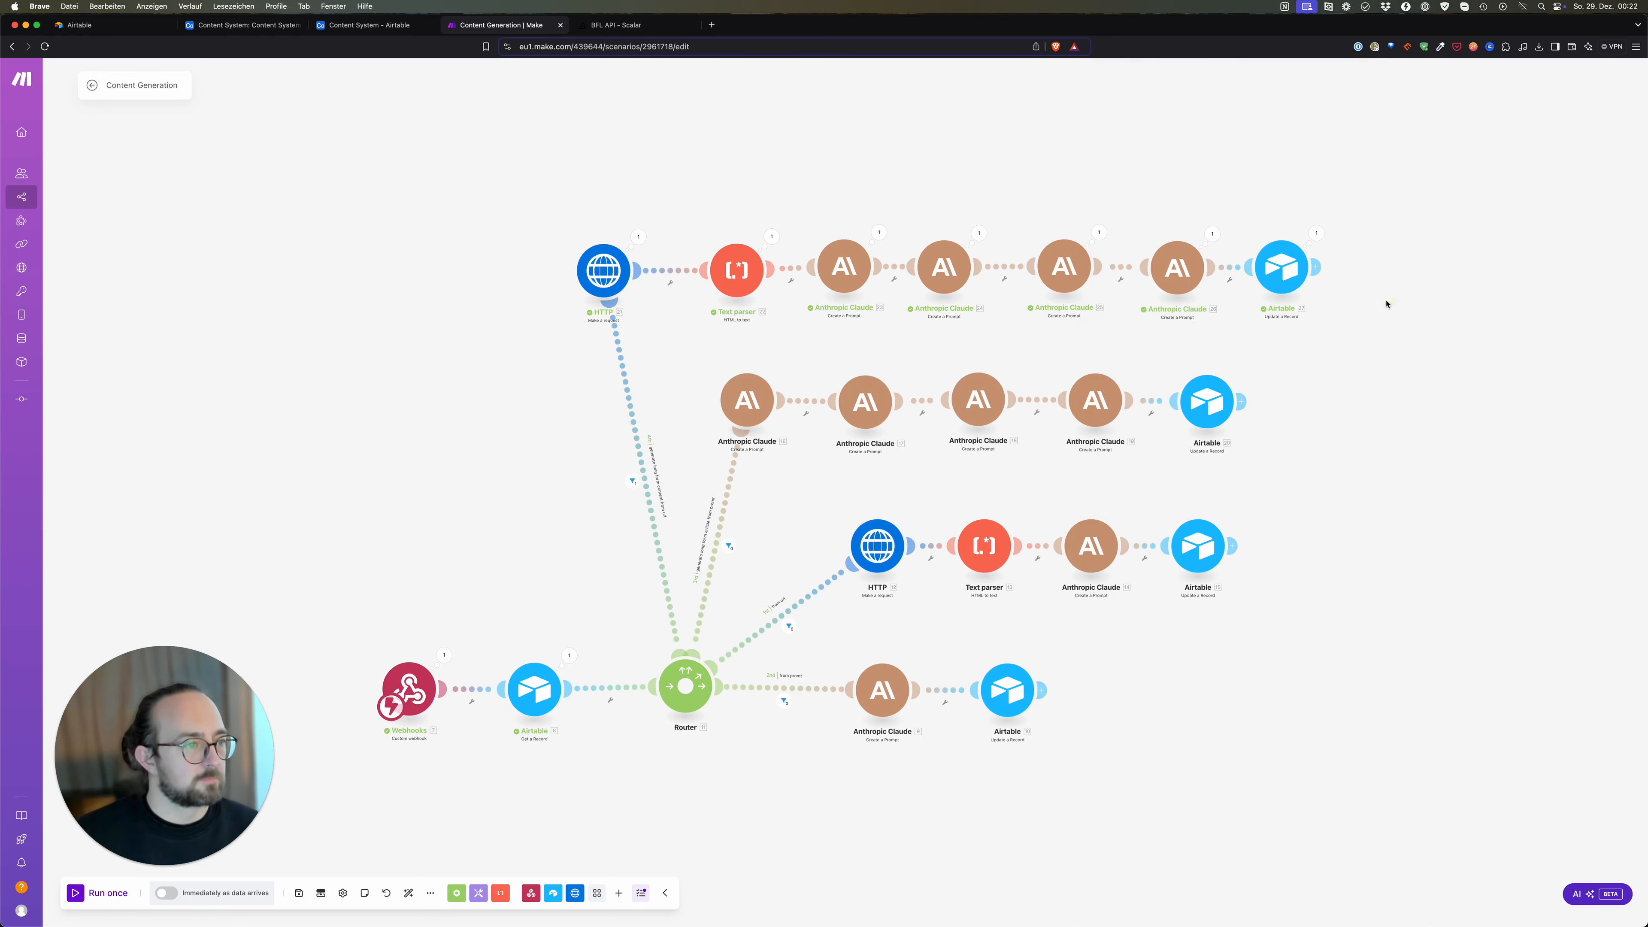
Step: Switch to the Airtable Content System table and read through the test record's expanded final article
left_click(243, 25)
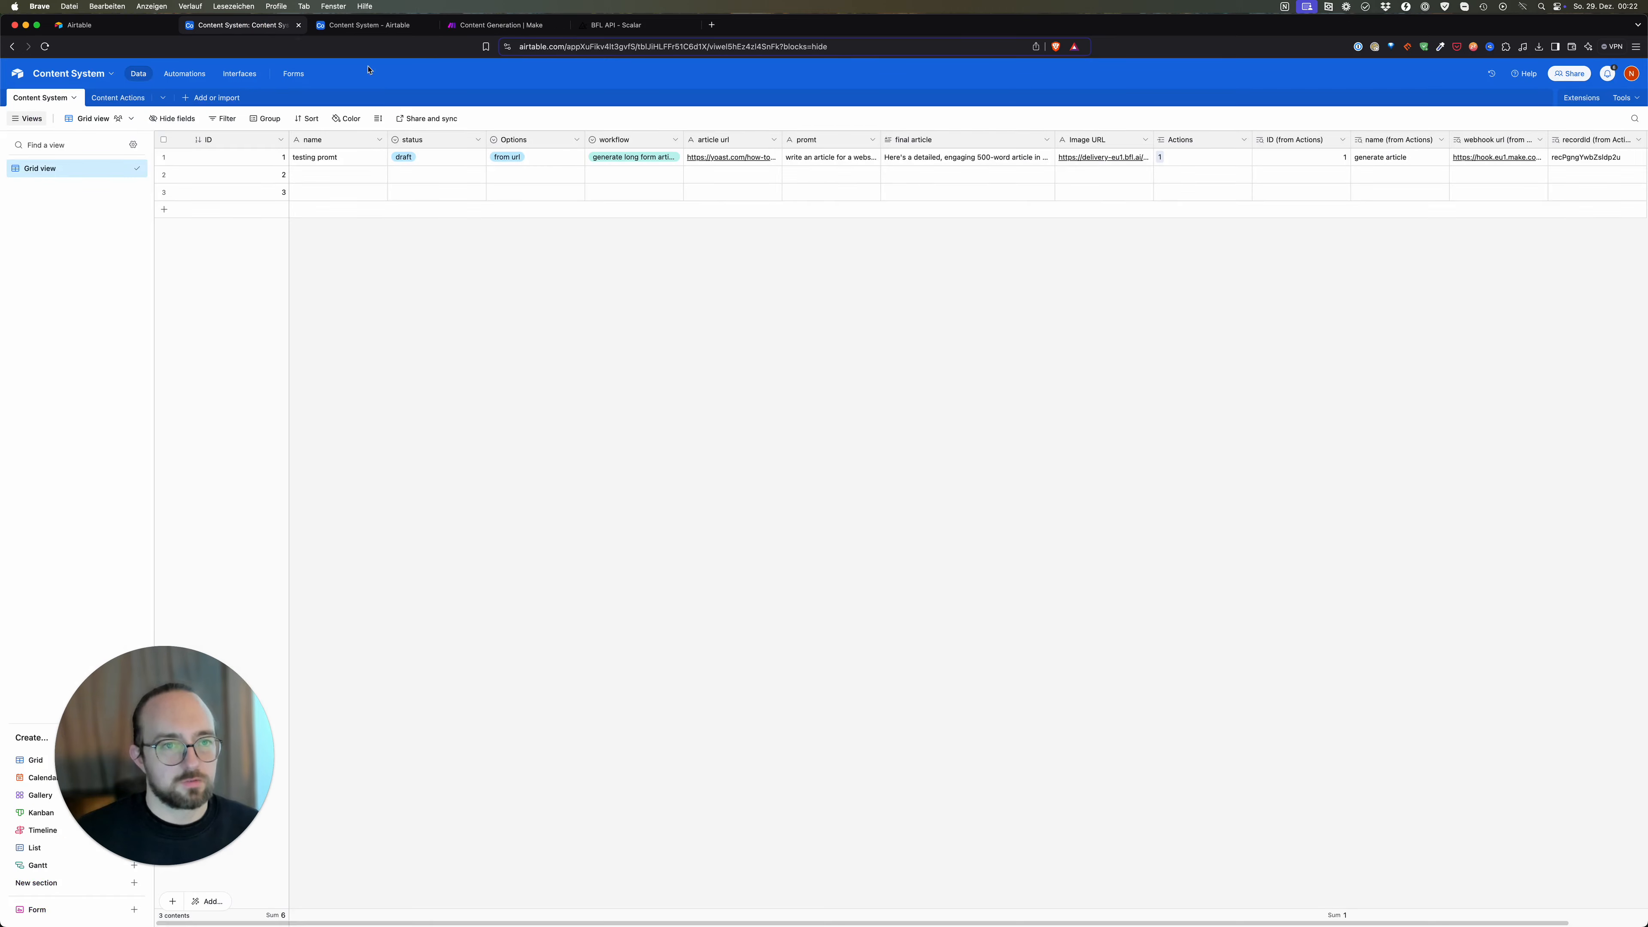
left_click(1023, 158)
left_click(1048, 158)
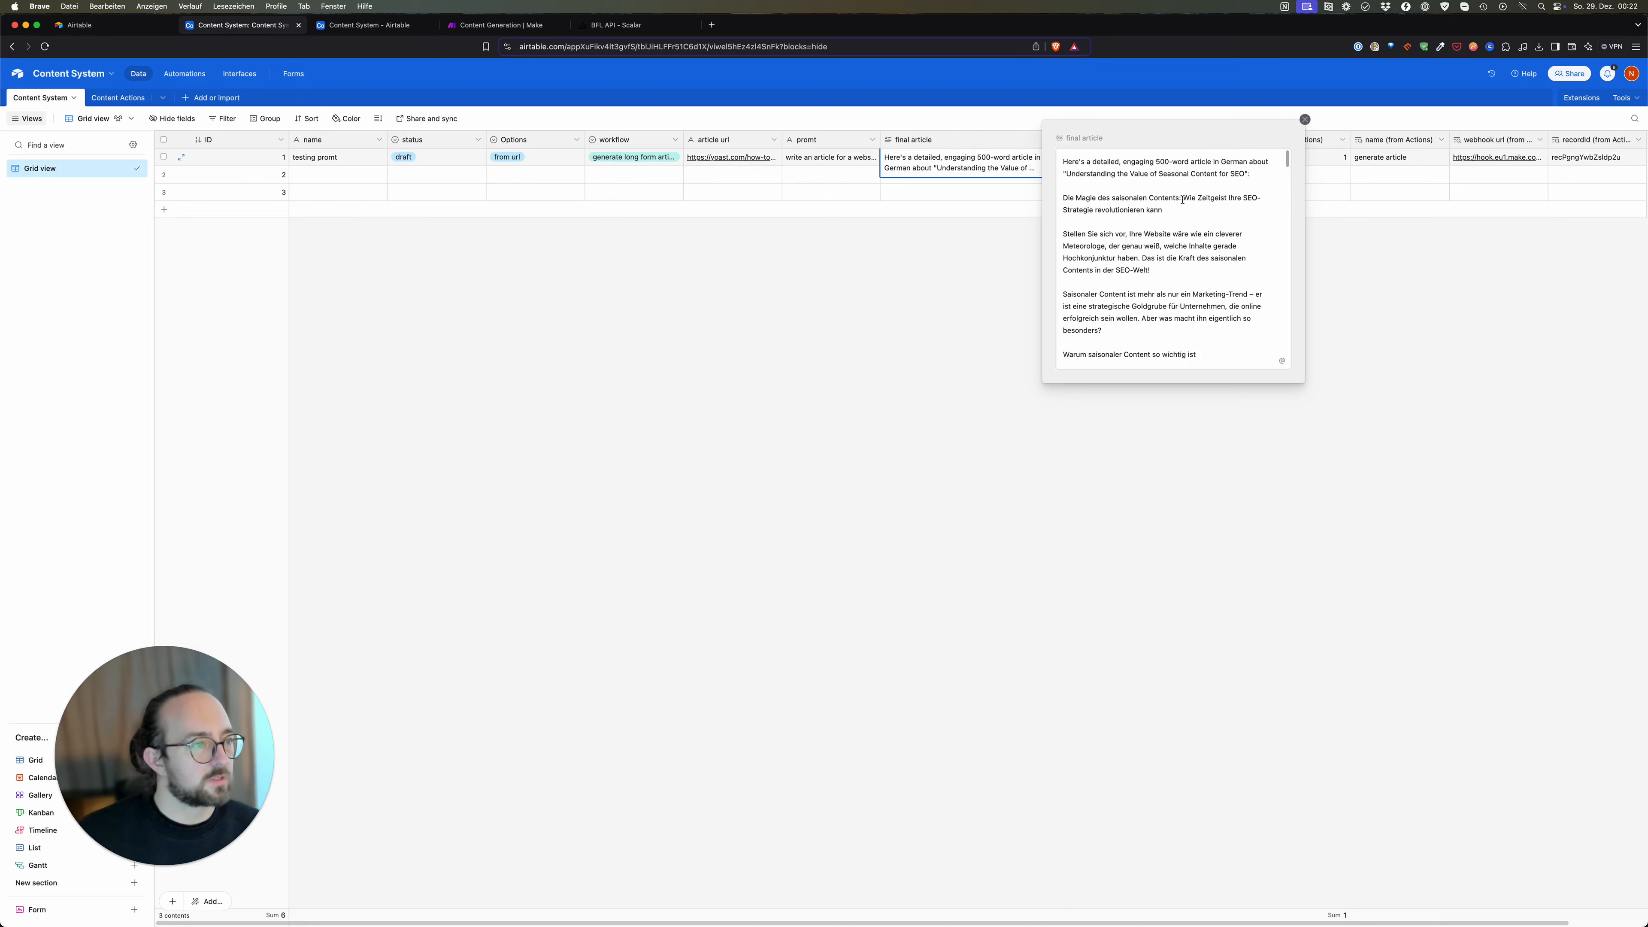
scroll(1182, 195, "down", 10)
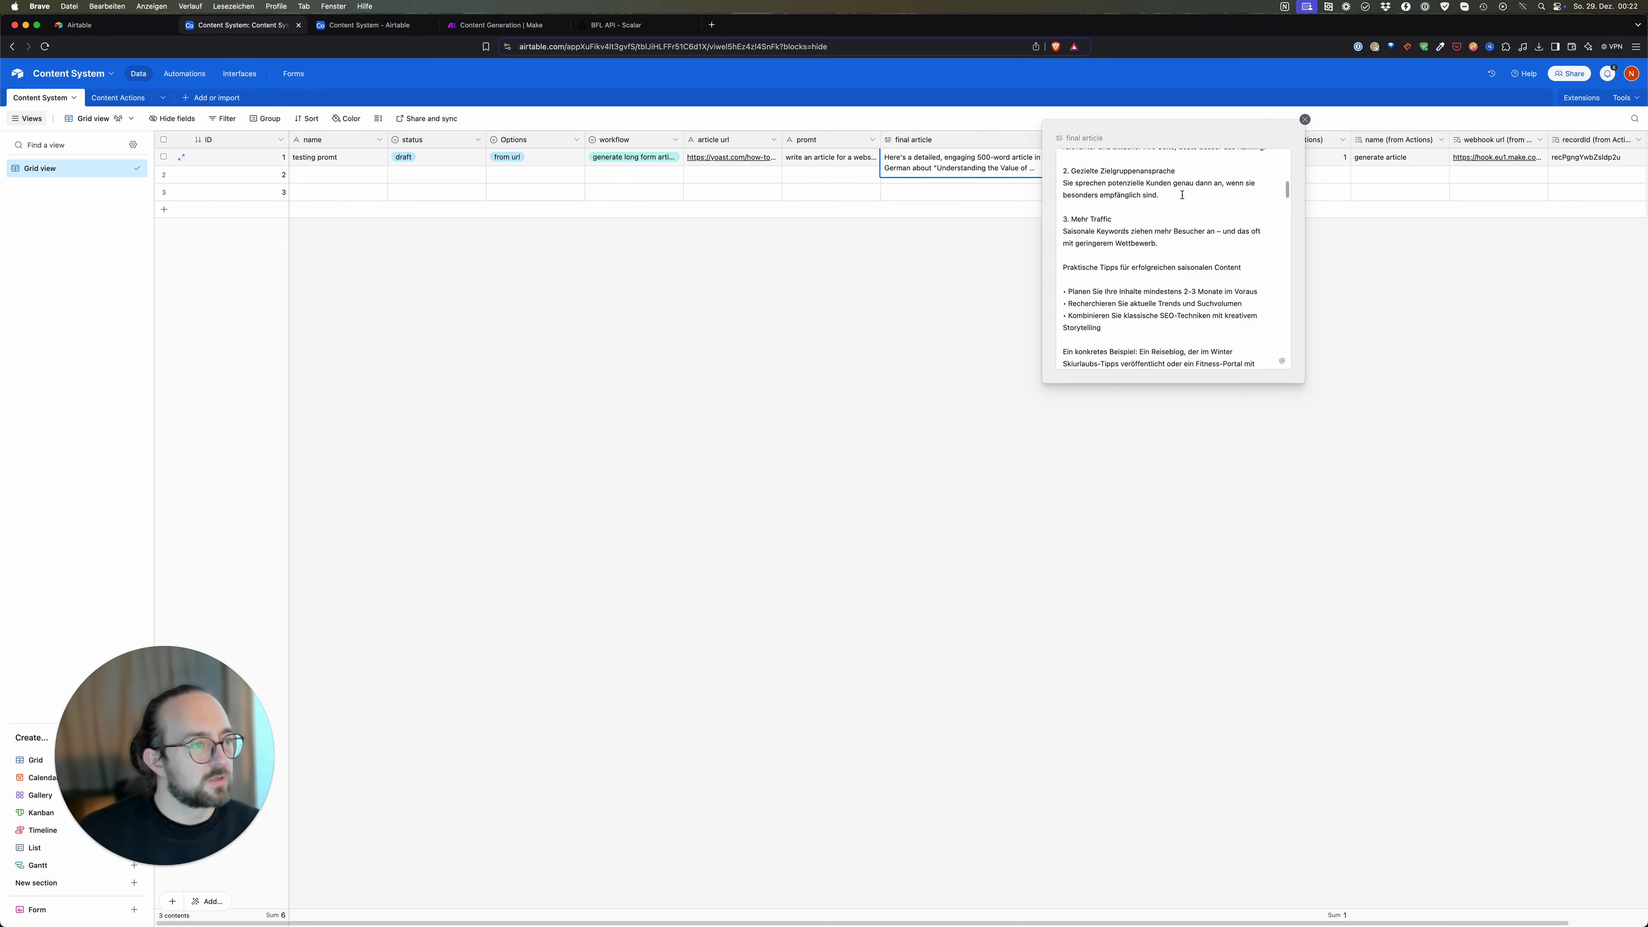
scroll(1177, 223, "down", 10)
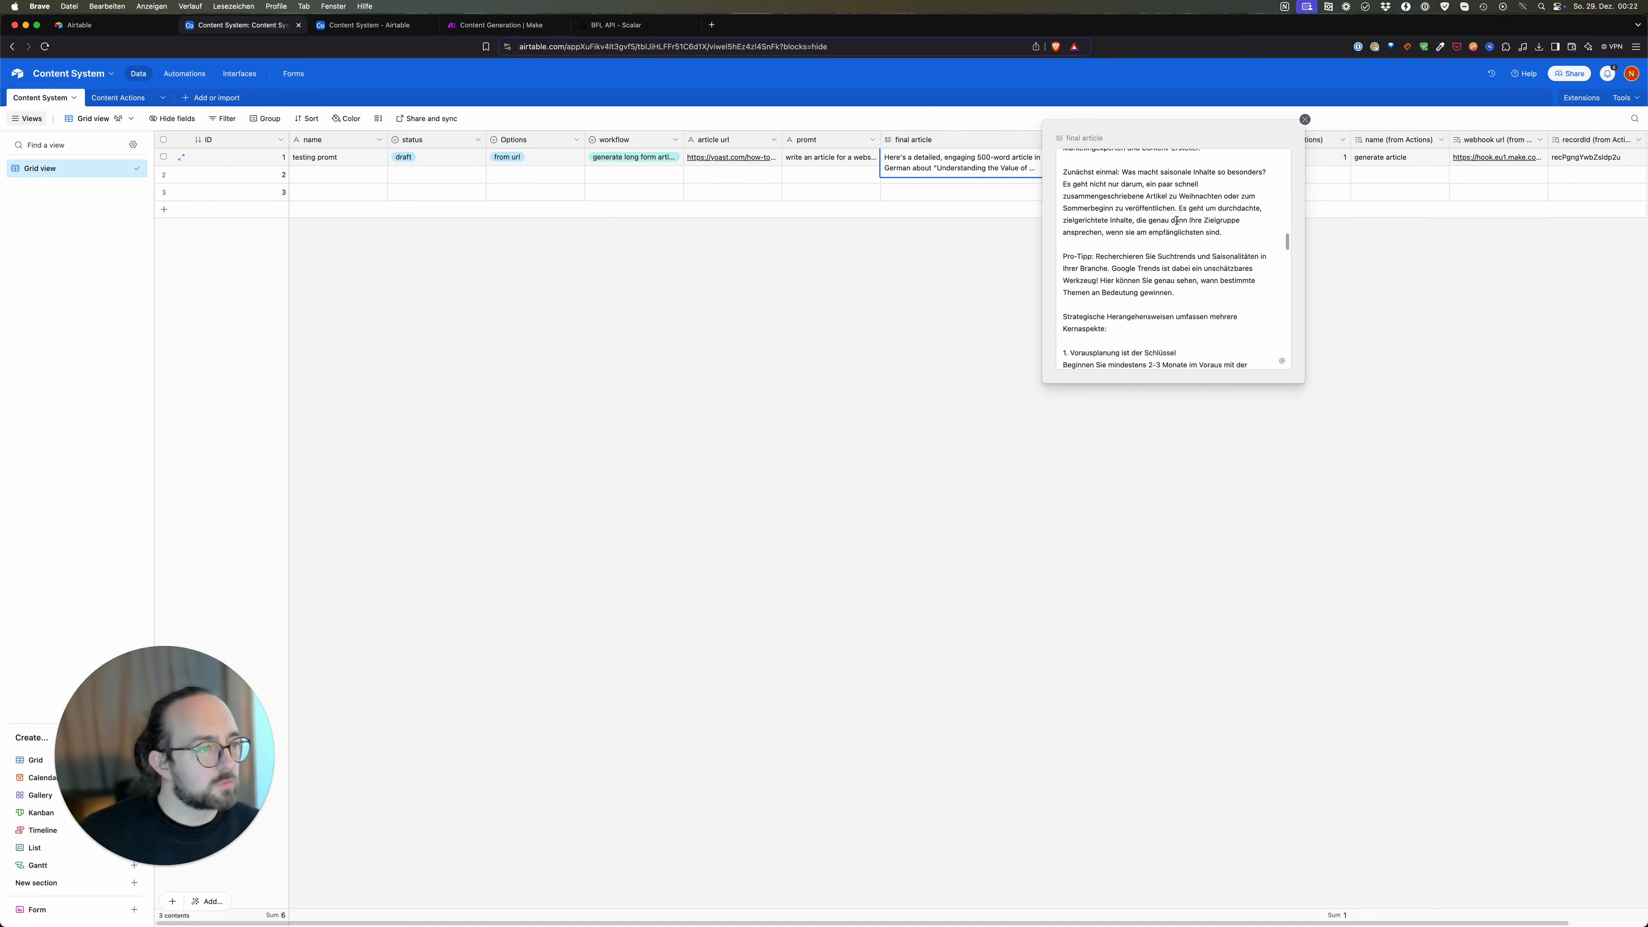
scroll(1178, 222, "down", 10)
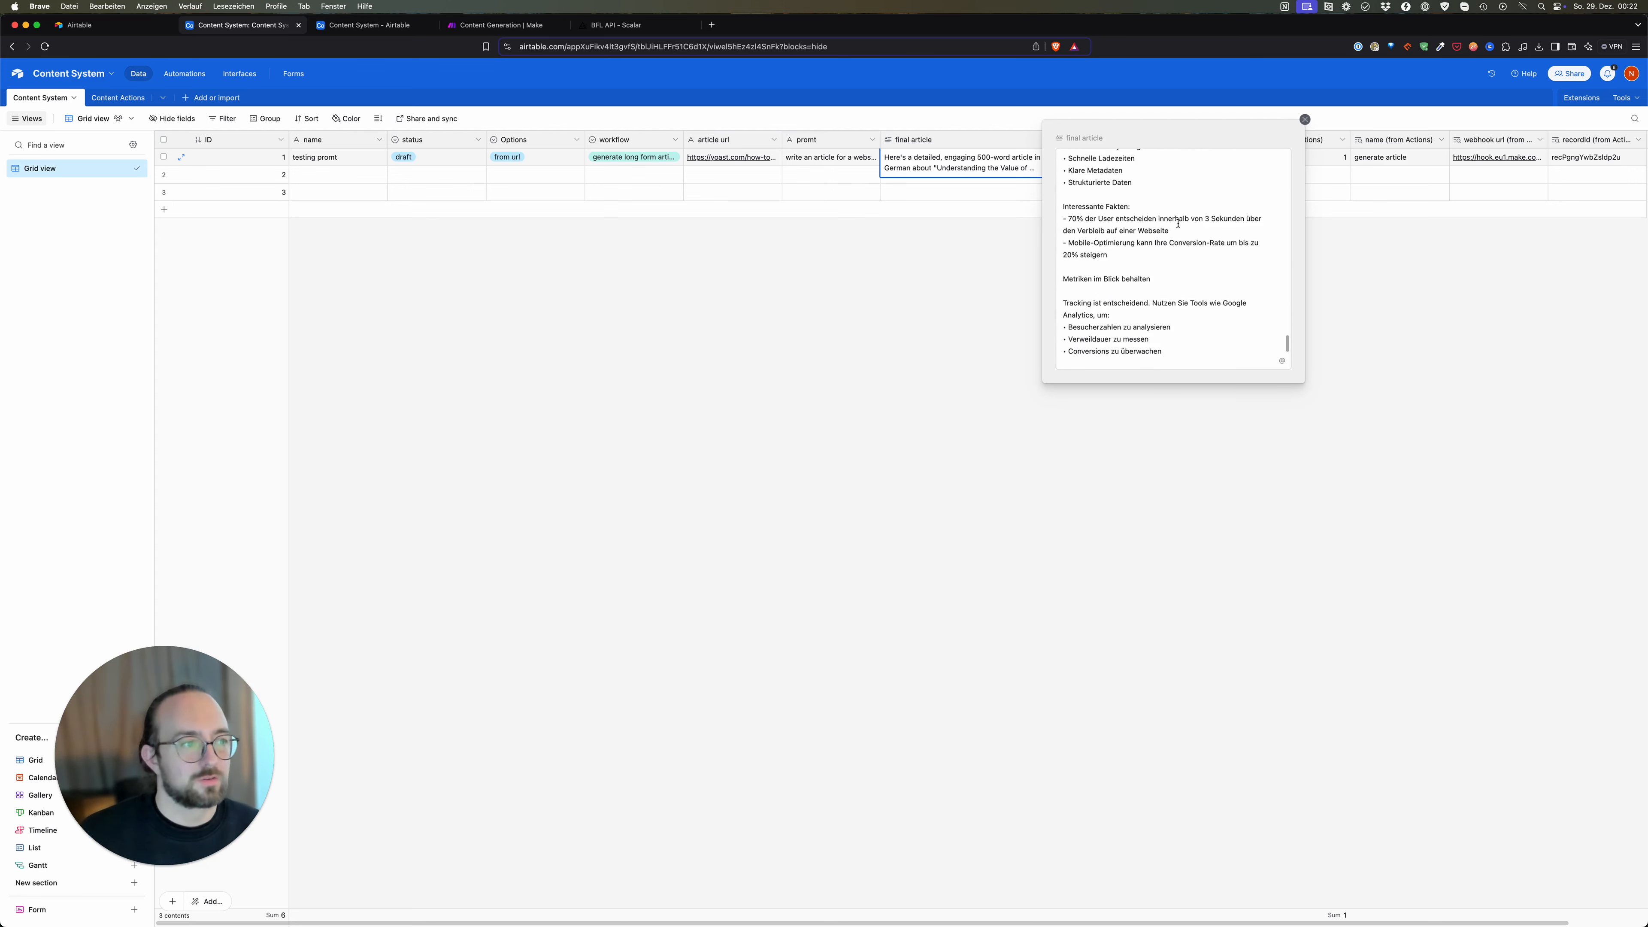
left_click(806, 324)
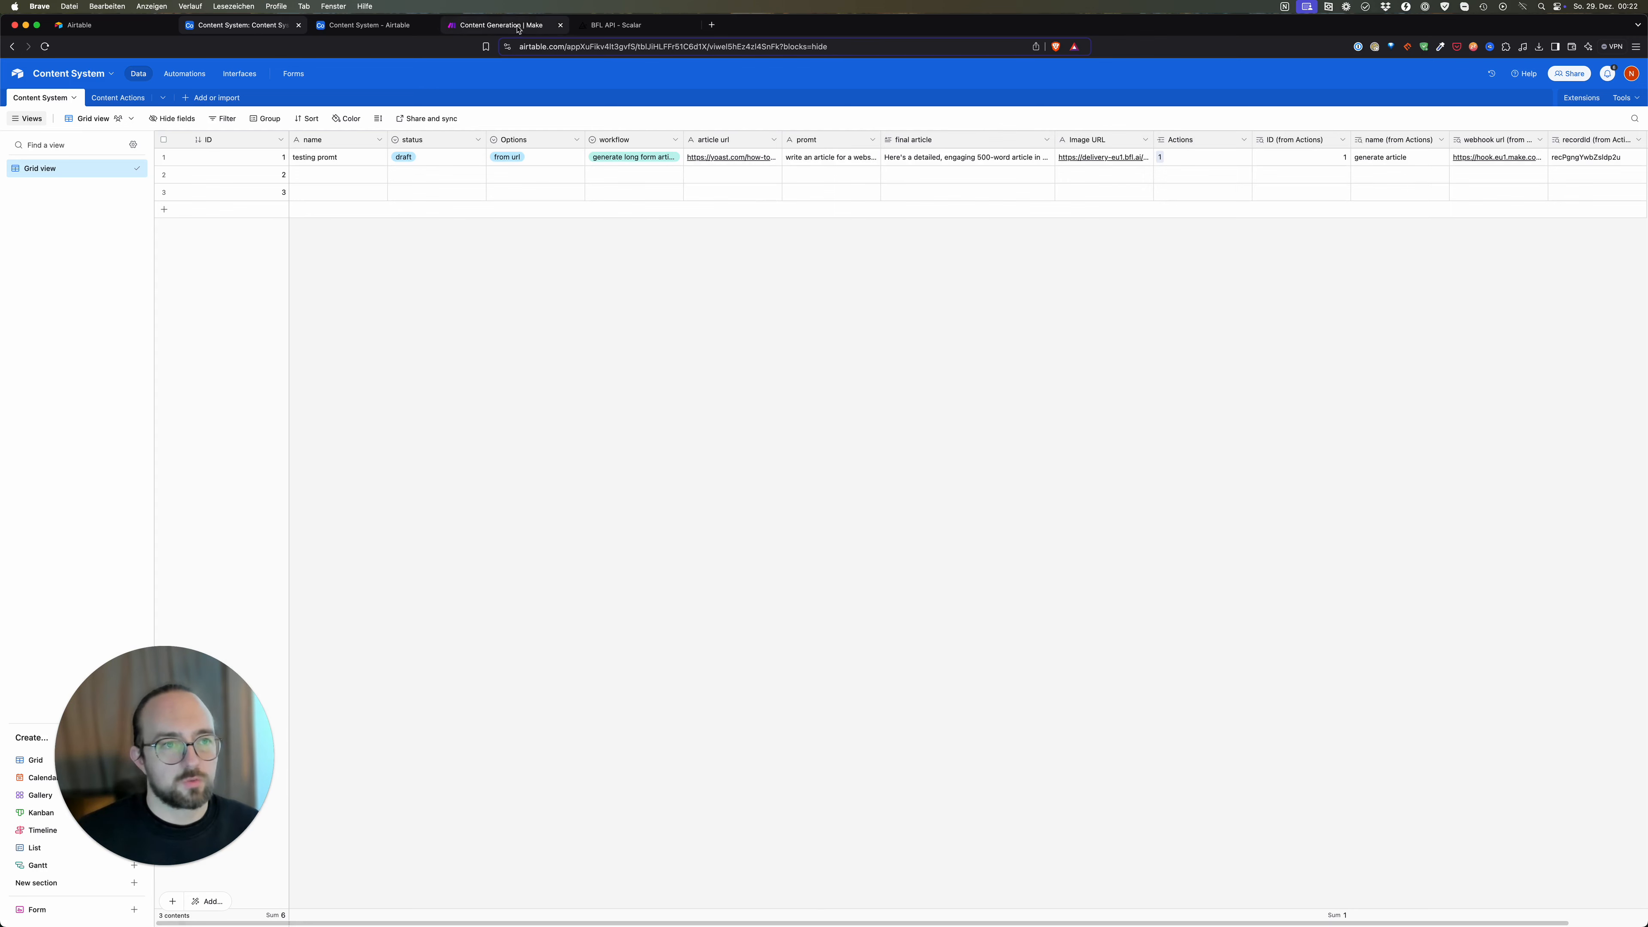
left_click(472, 24)
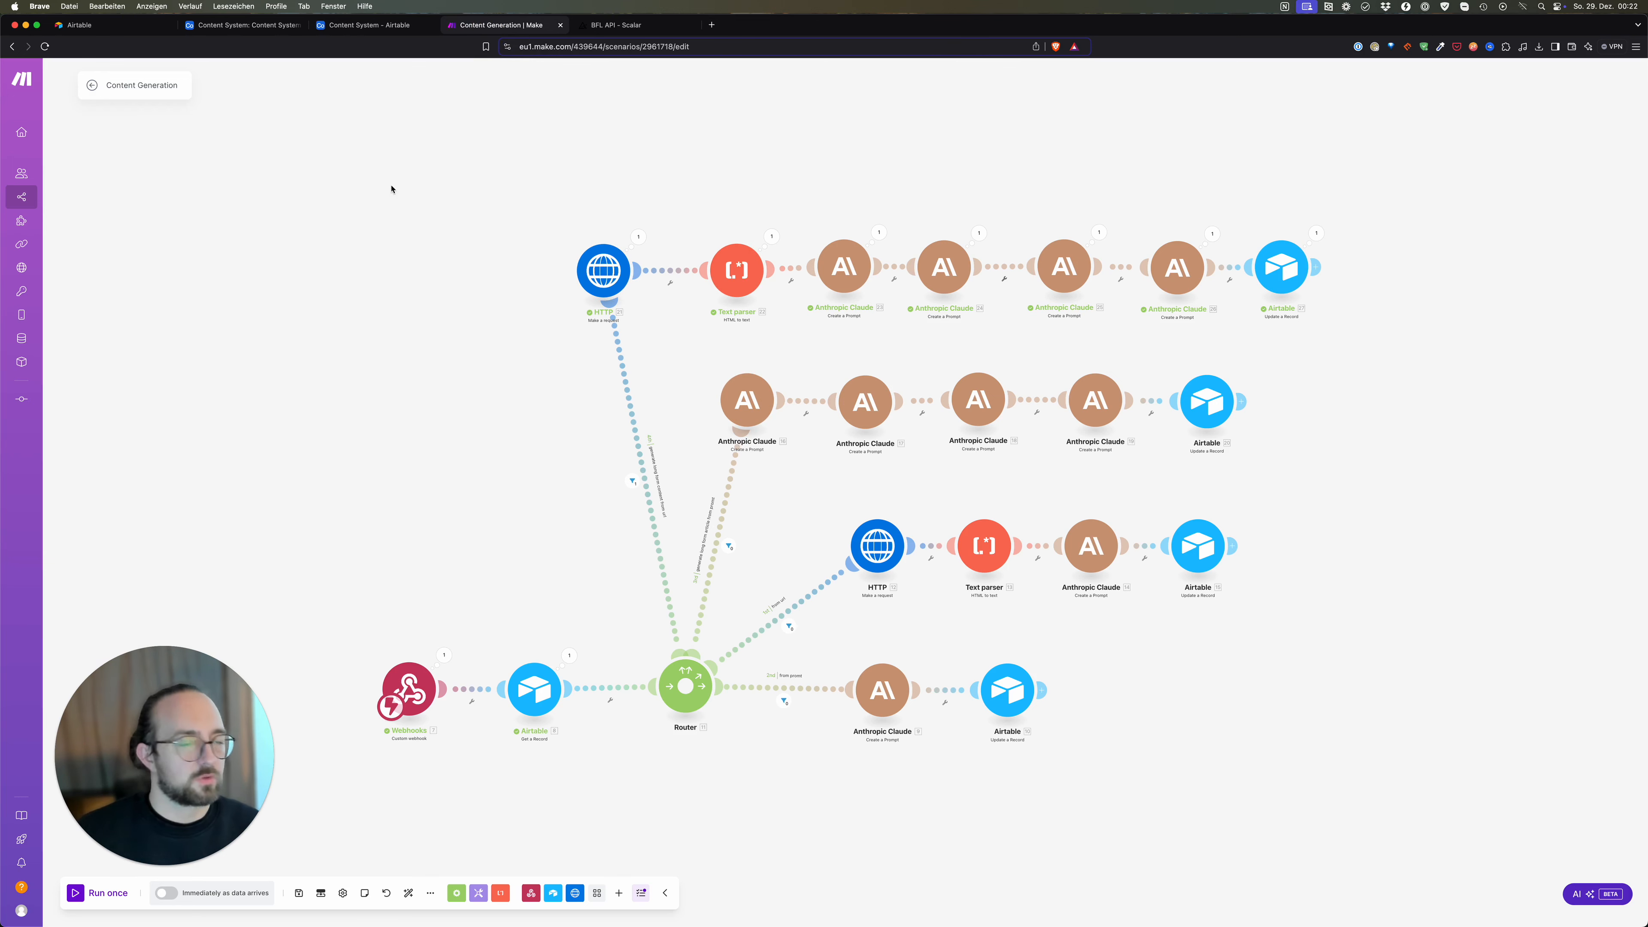
left_click(250, 25)
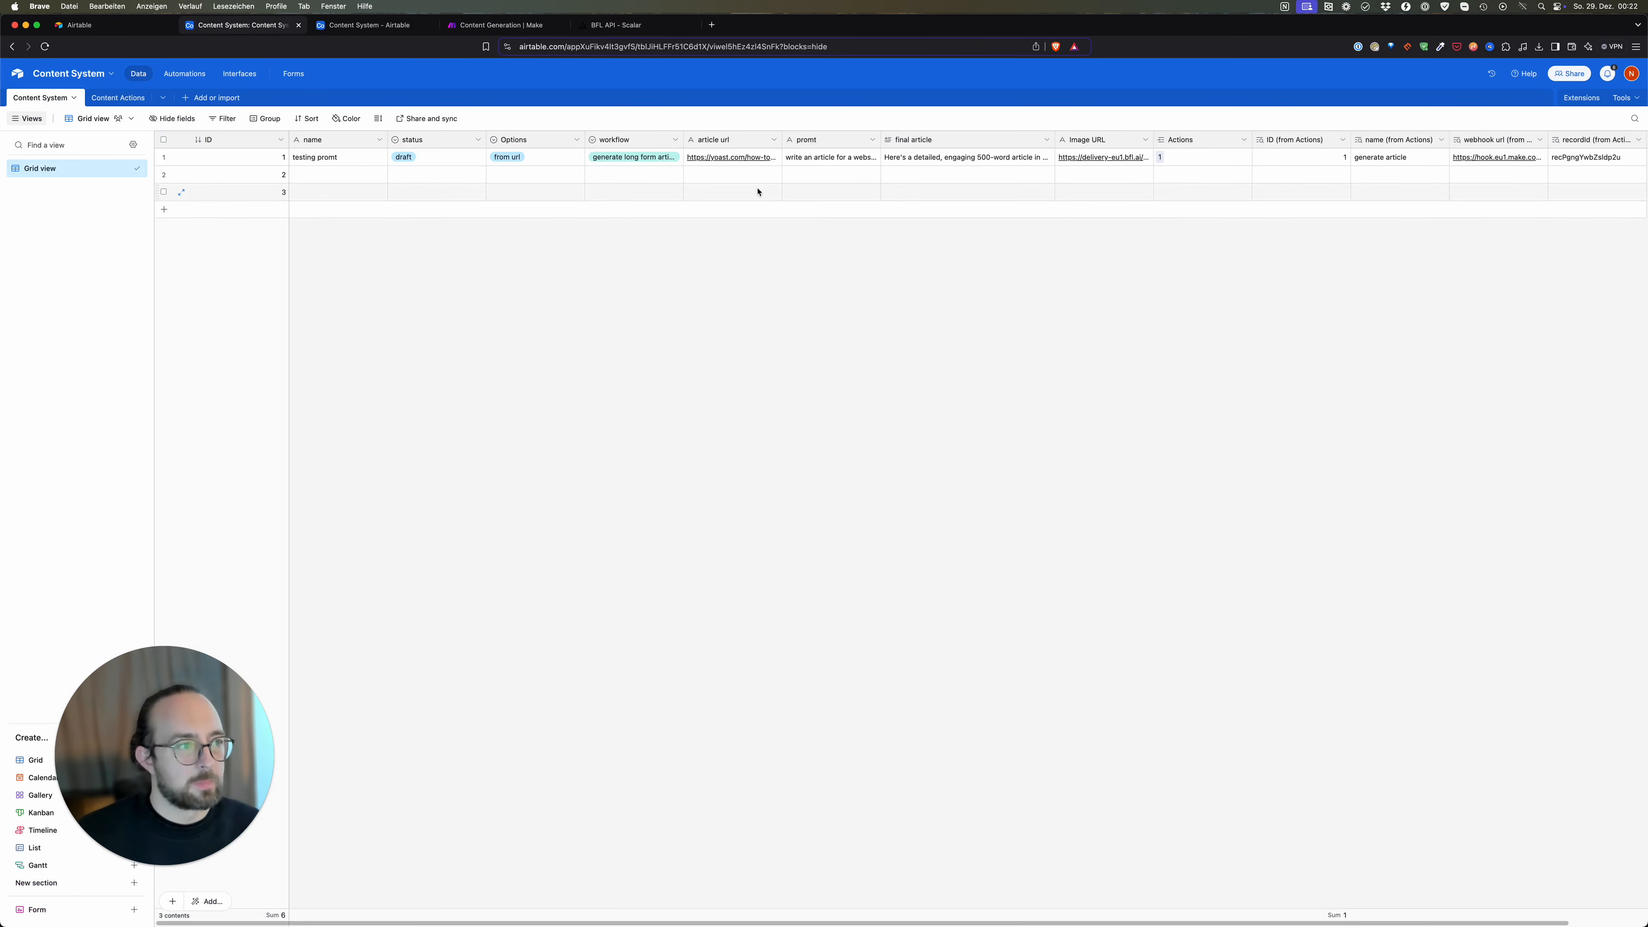